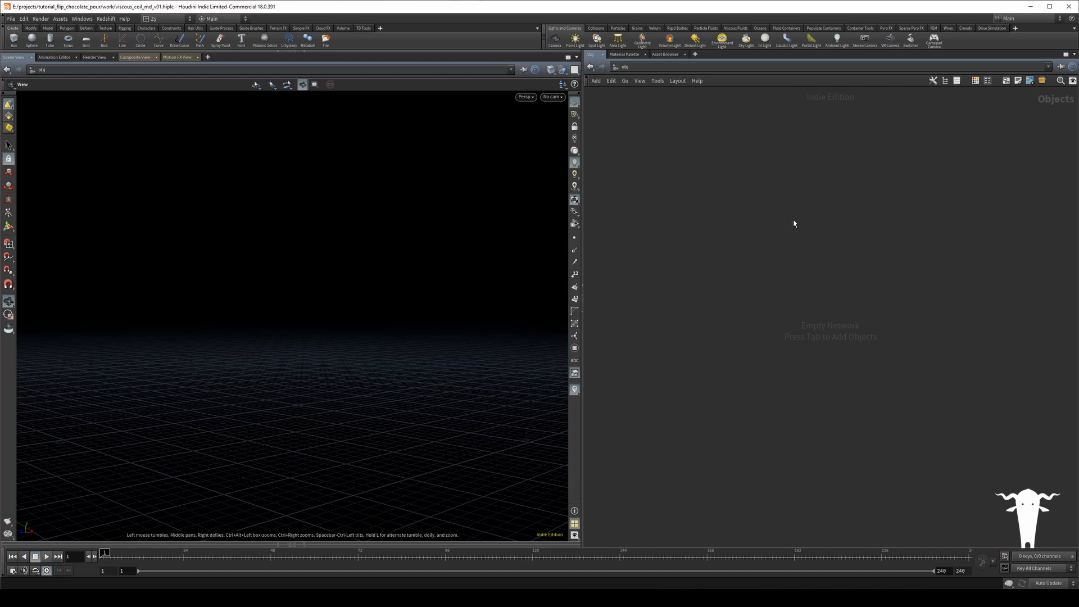
- Add a box geometry object to the empty object network
key(BackSpace)
key(Tab)
text(box)
key(Return)
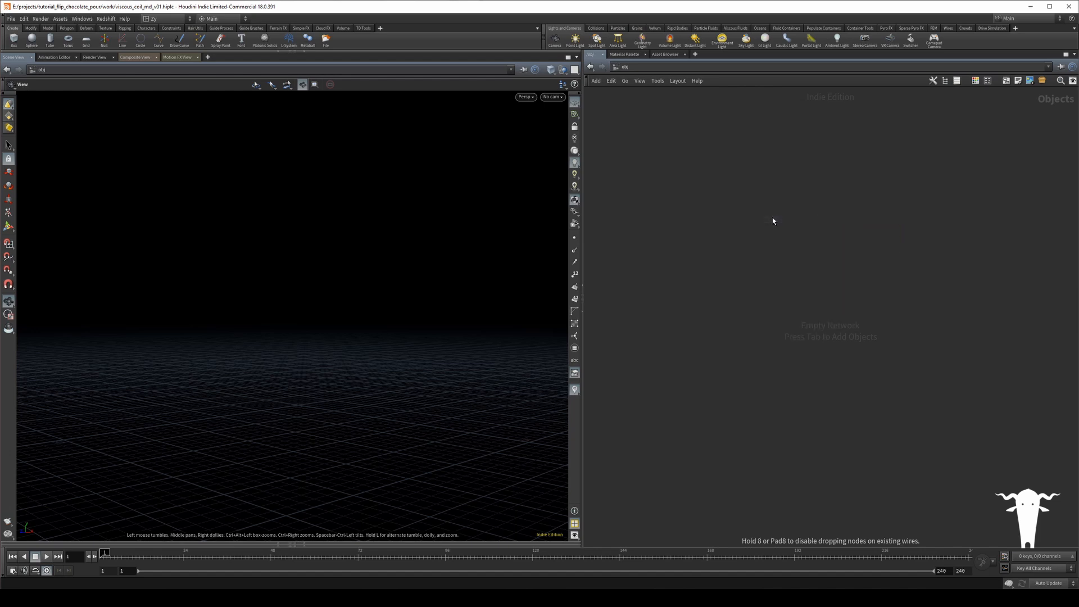
click(773, 219)
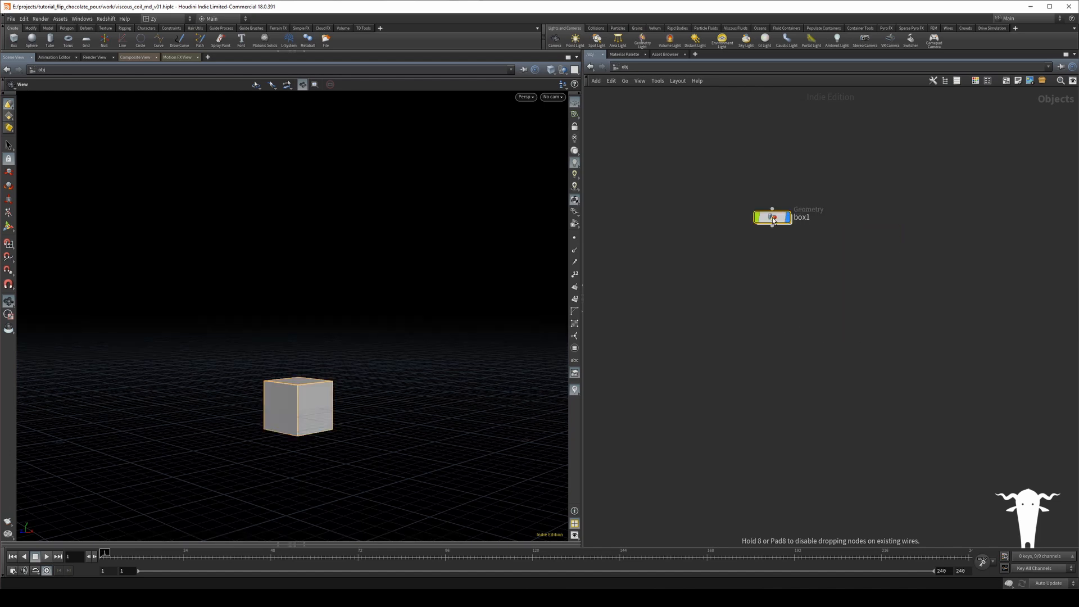
- Go inside the box object and set the box's size to 0.1, 0.2, 2
key(Return)
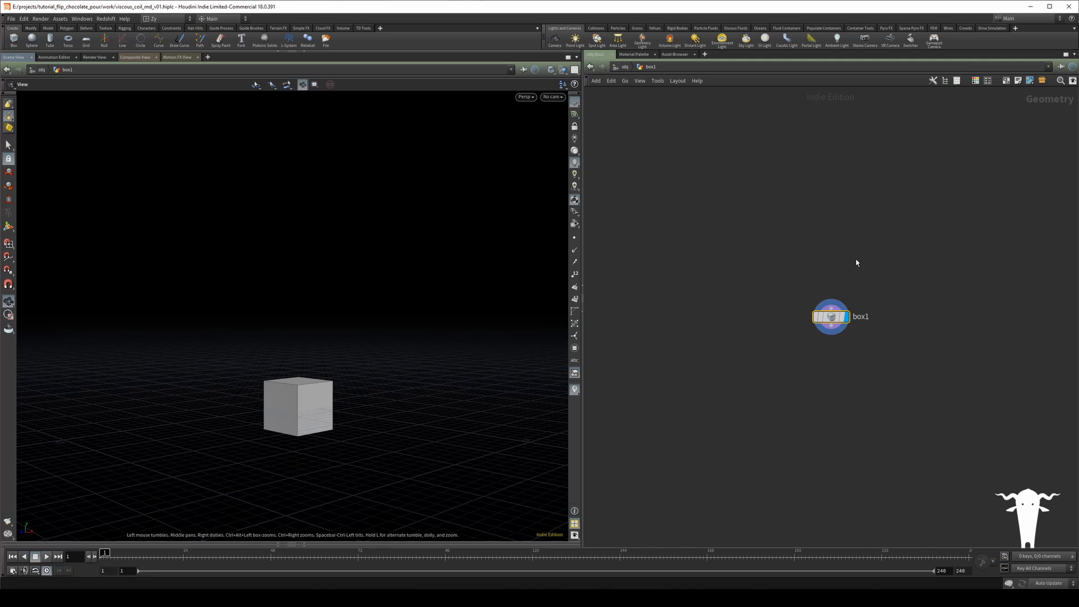
middle_drag(768, 260, 687, 232)
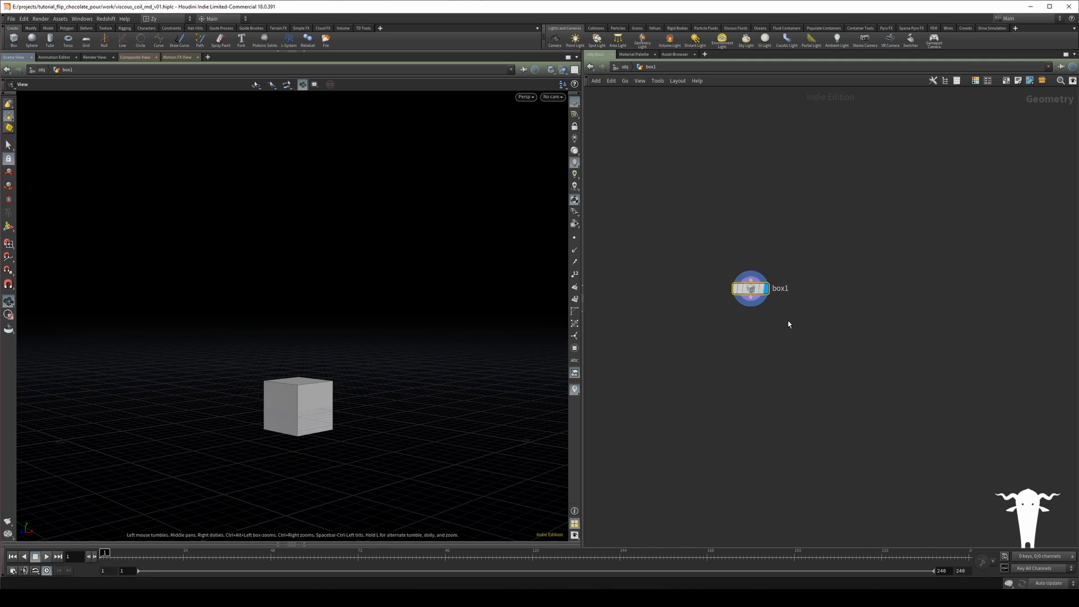
key(p)
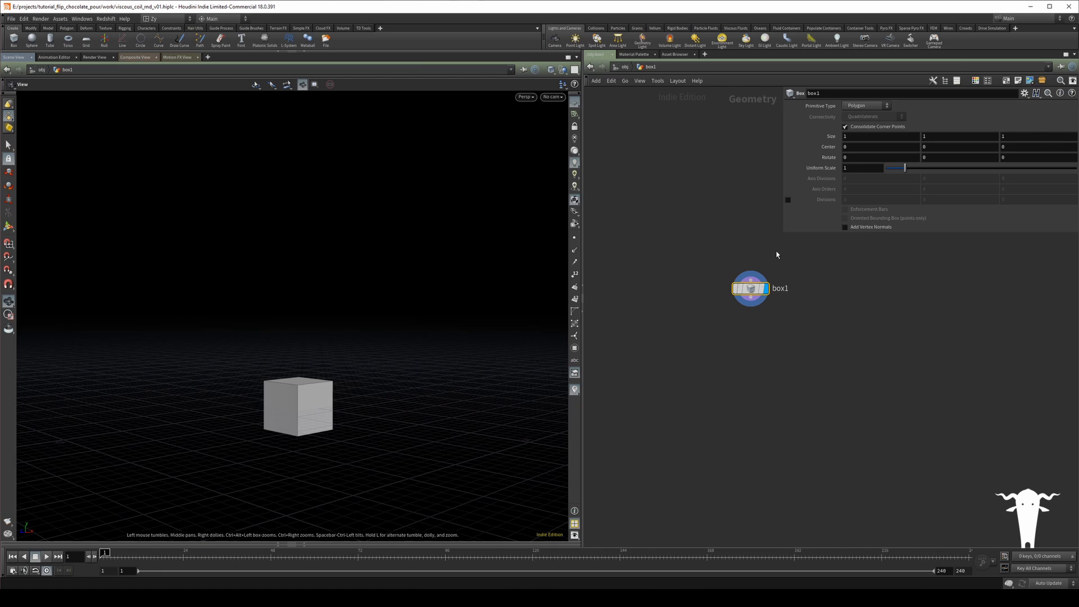
middle_drag(776, 249, 749, 259)
click(853, 136)
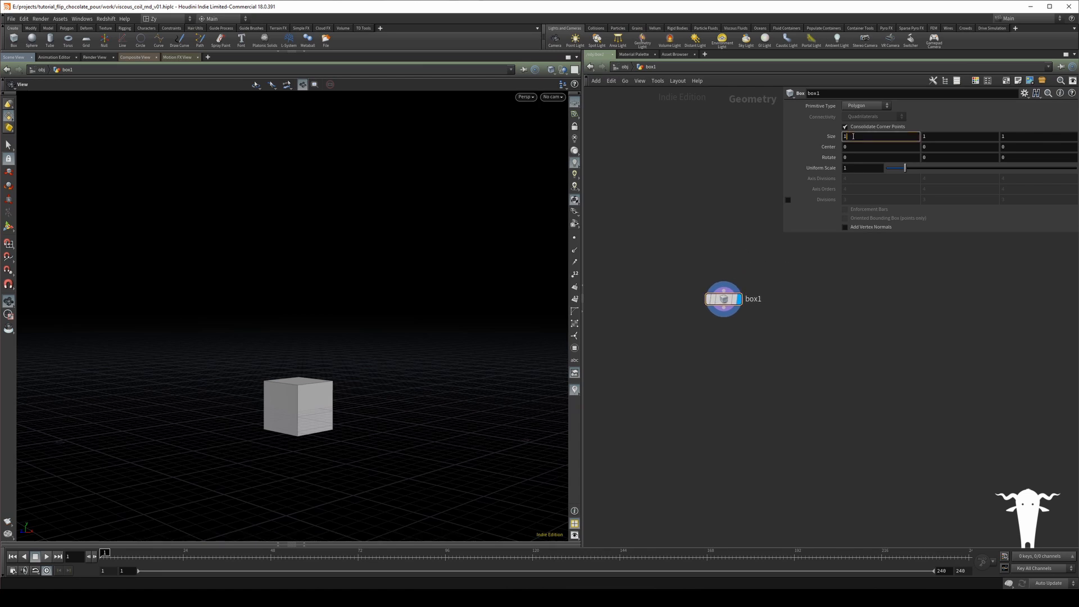
text(0.1)
key(Tab)
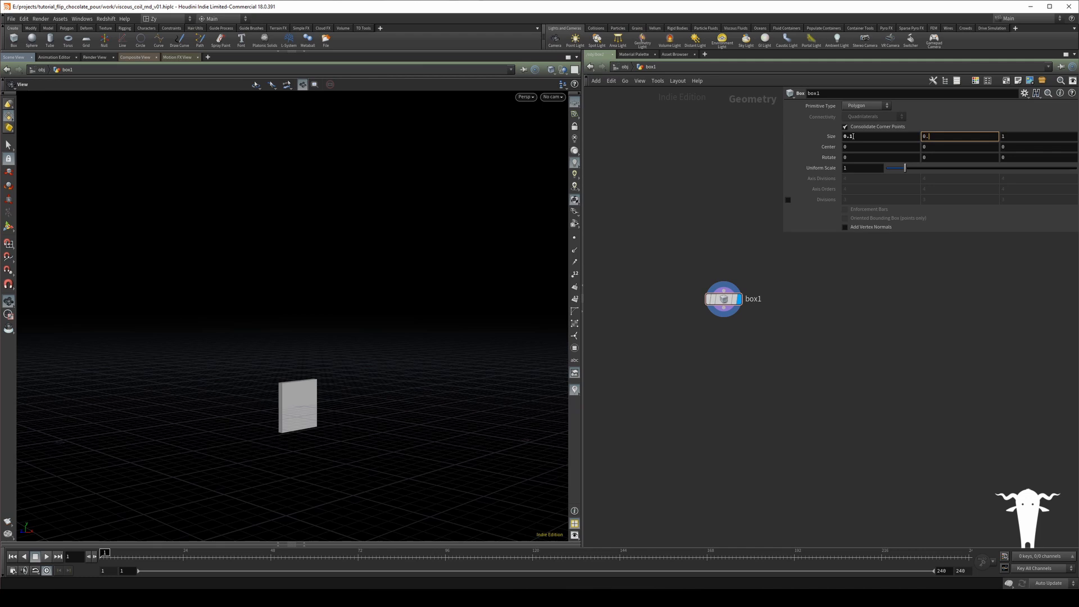
key(Tab)
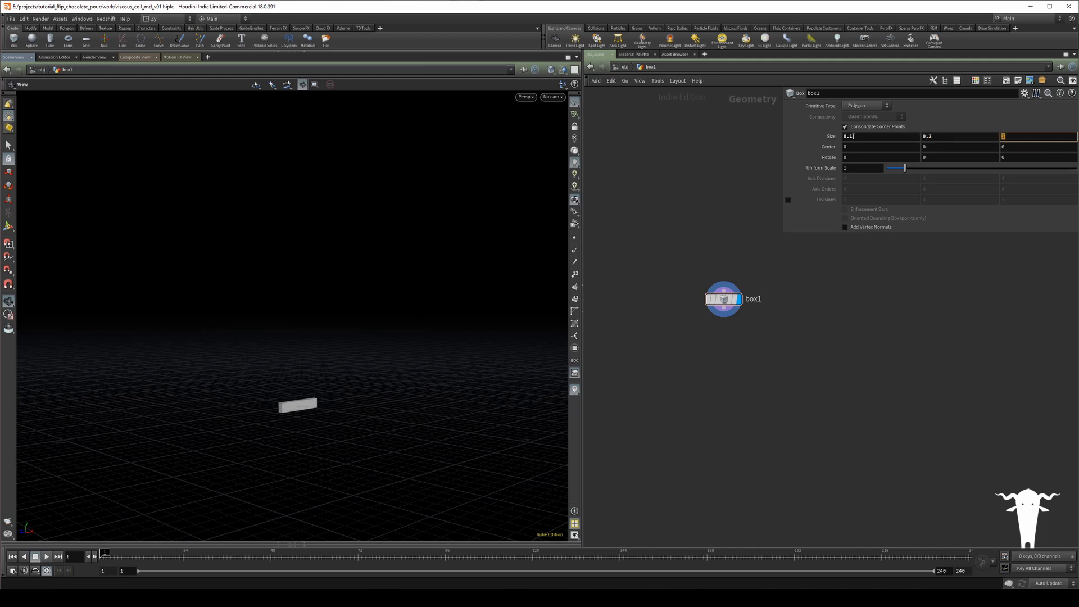
text(2)
key(Return)
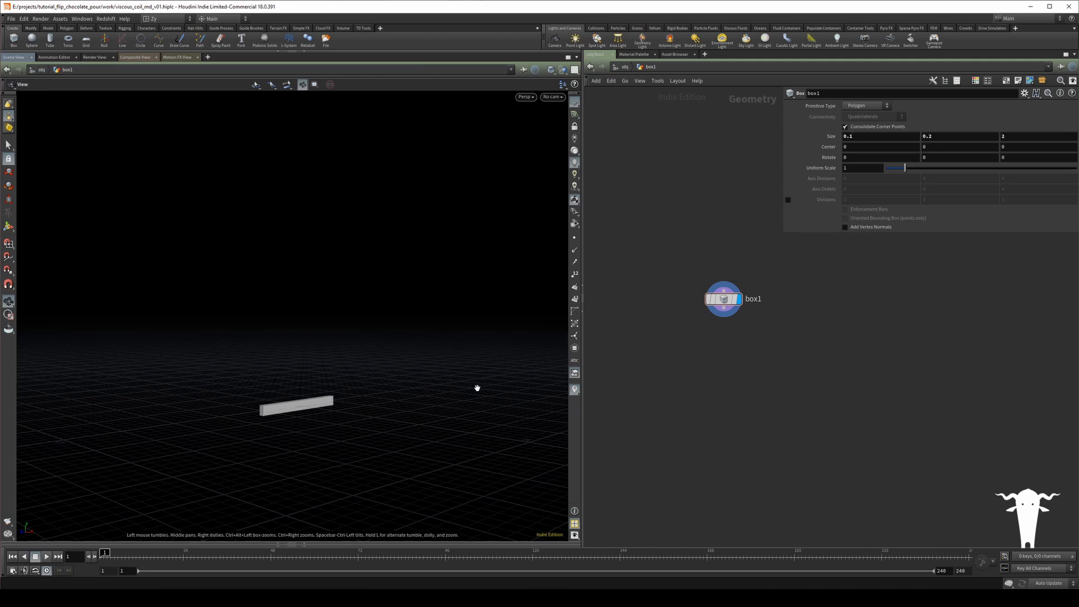
- Set the box's centre to 5 on the Y axis and hide its parameters
click(936, 148)
key(Escape)
key(Return)
click(930, 147)
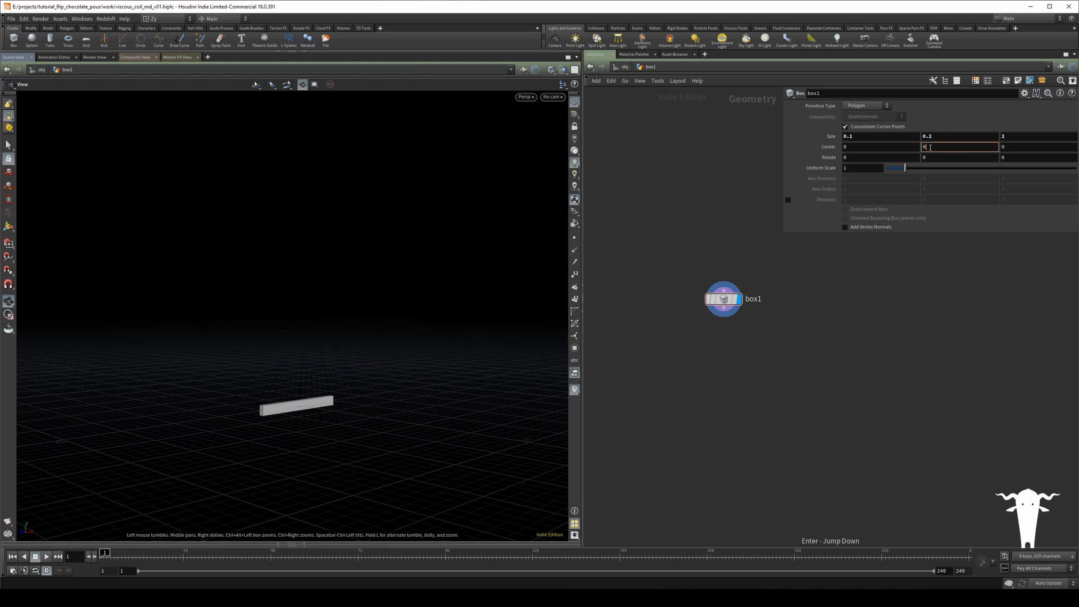
text(5)
key(Return)
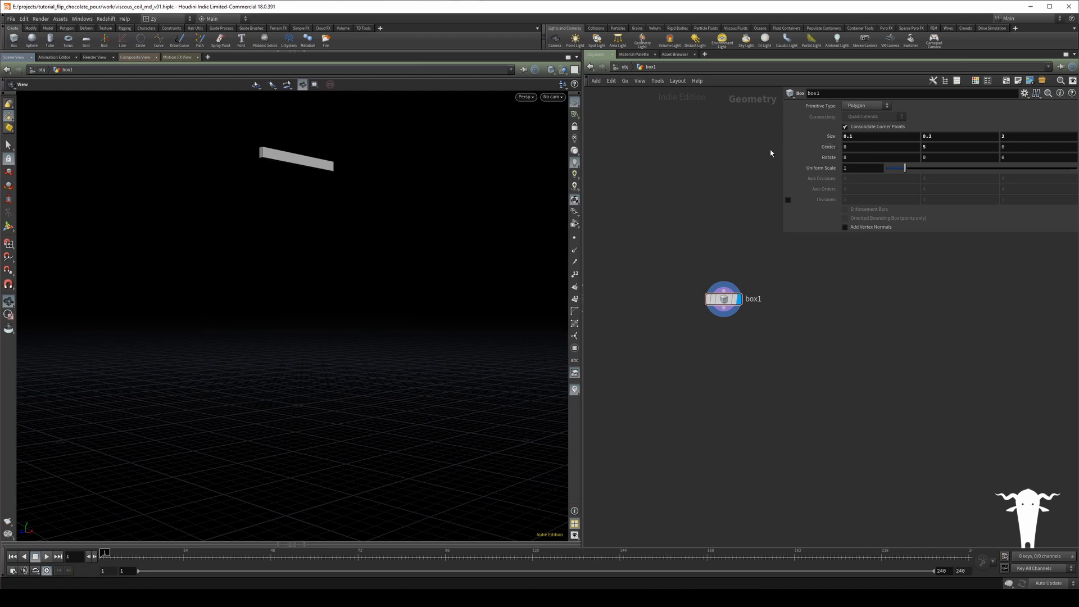
key(p)
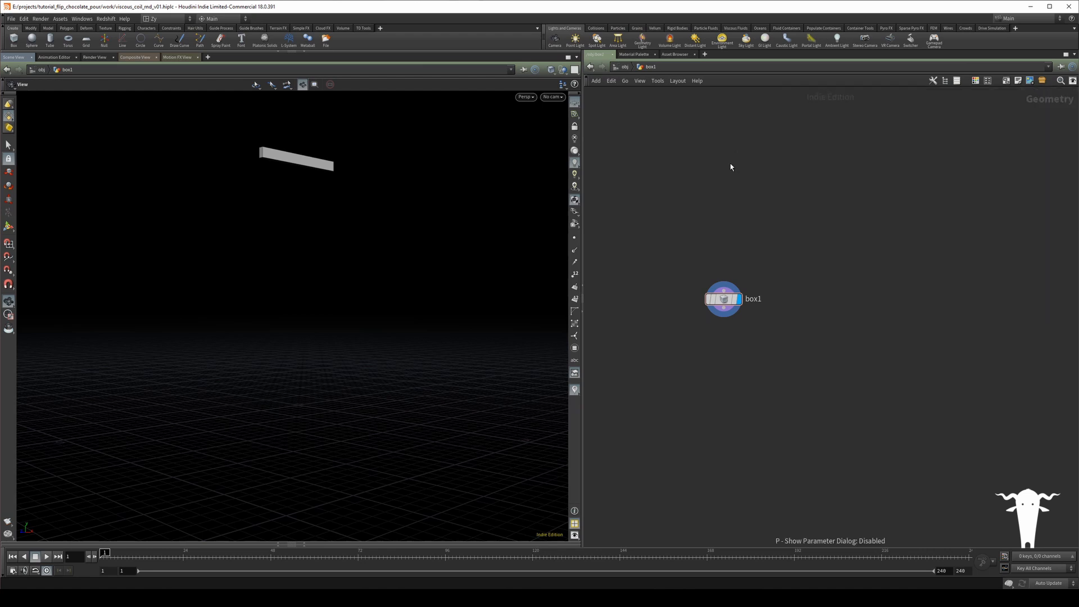
- Return to the object level and use Emit Particle Fluid to make box1 a FLIP fluid emitter
click(623, 66)
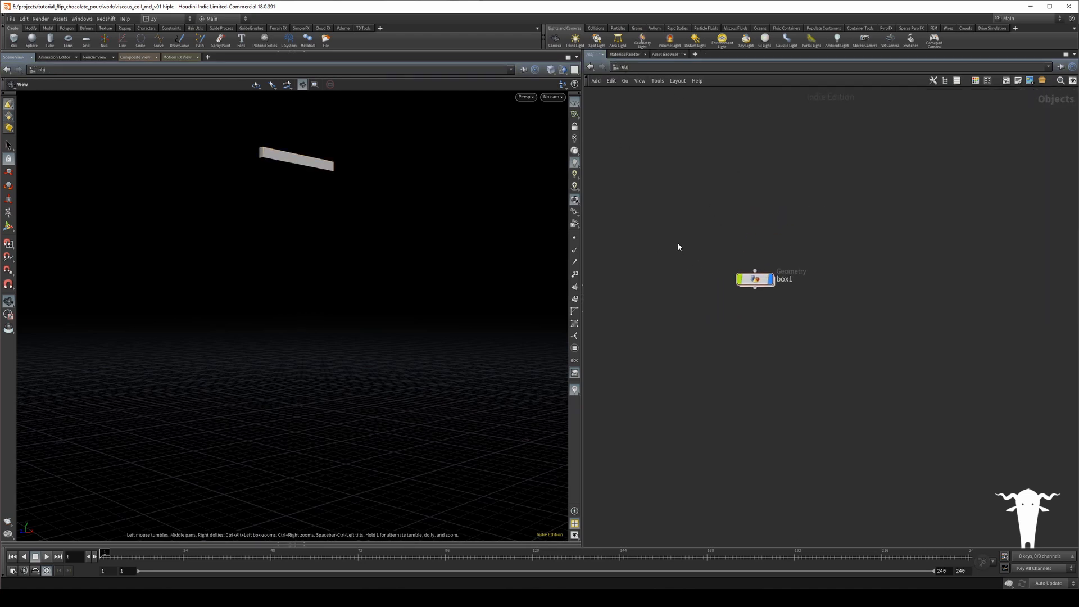
drag(322, 231, 394, 248)
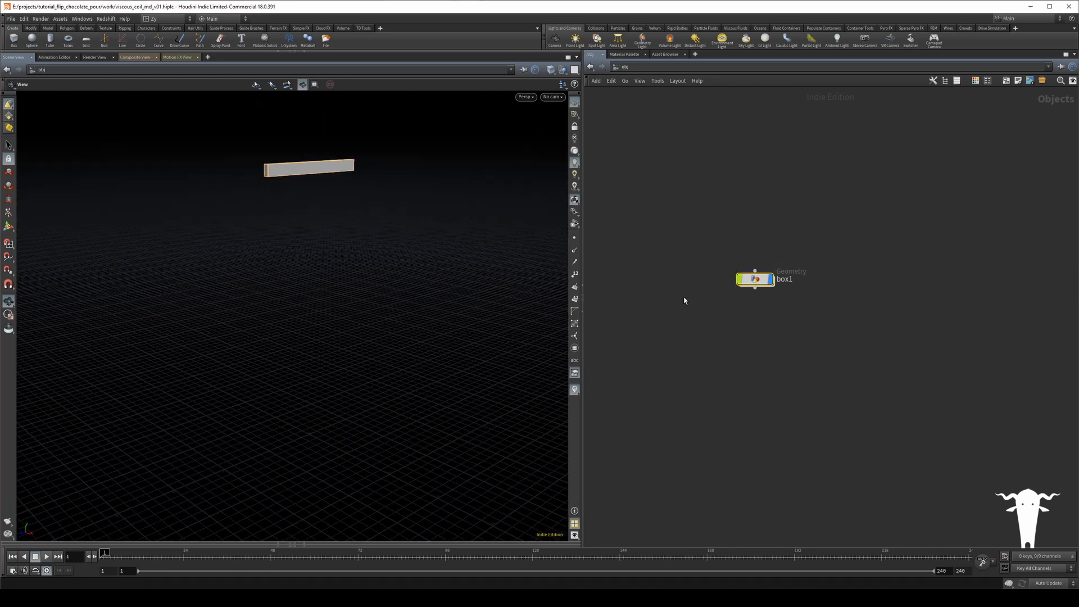
drag(755, 279, 721, 200)
click(729, 255)
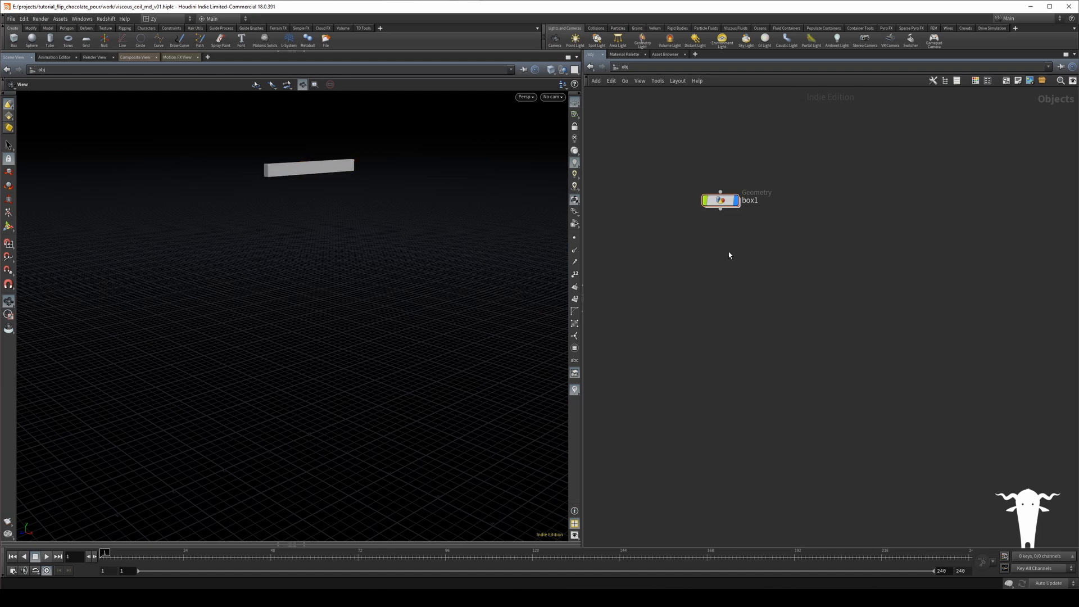
drag(689, 170, 754, 215)
click(709, 29)
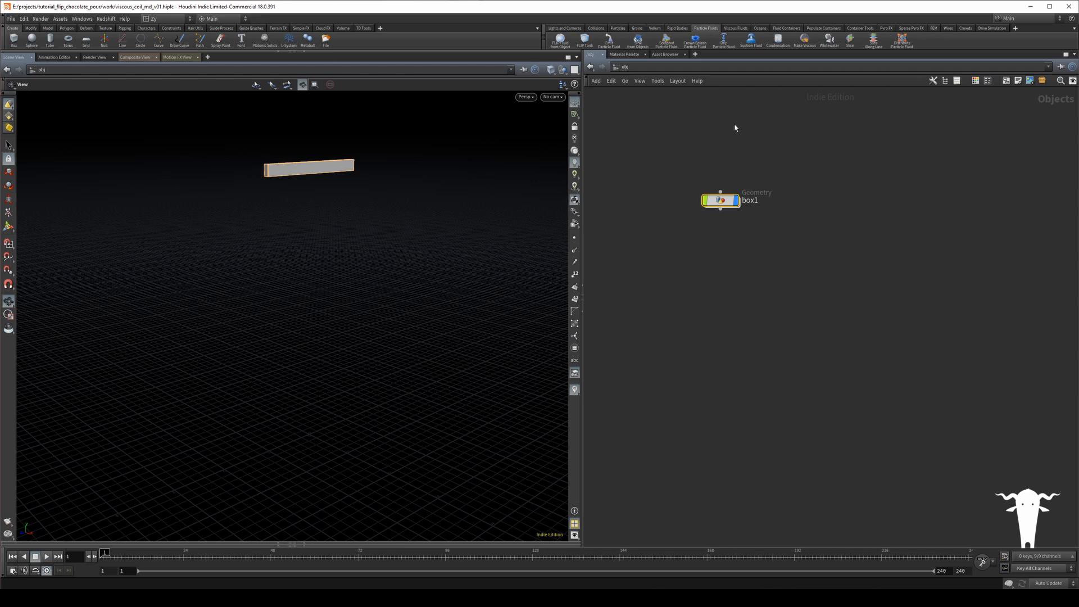
click(609, 43)
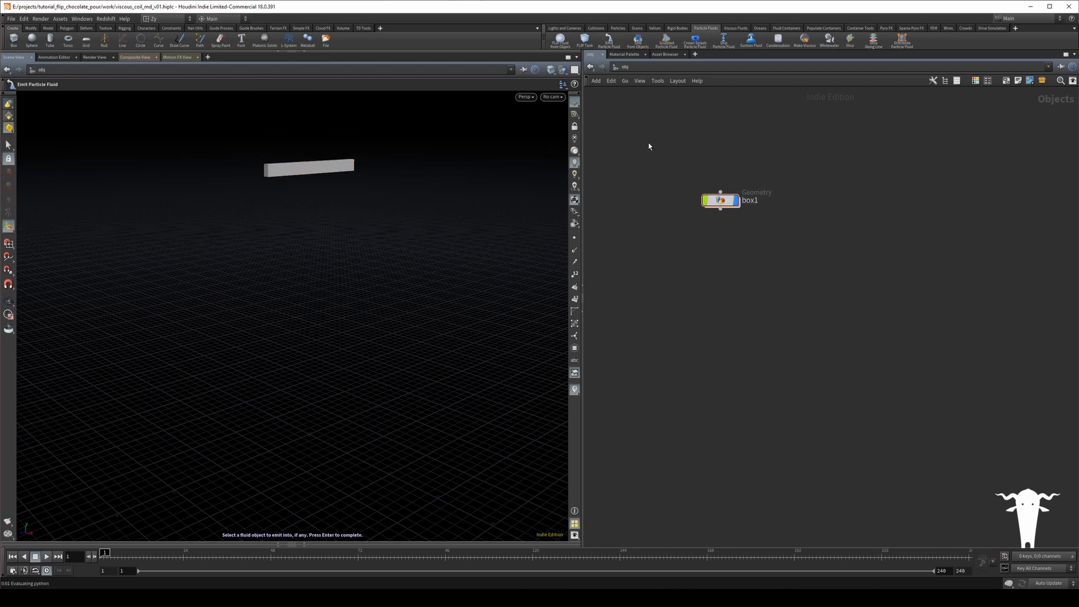
drag(636, 149, 731, 222)
key(Return)
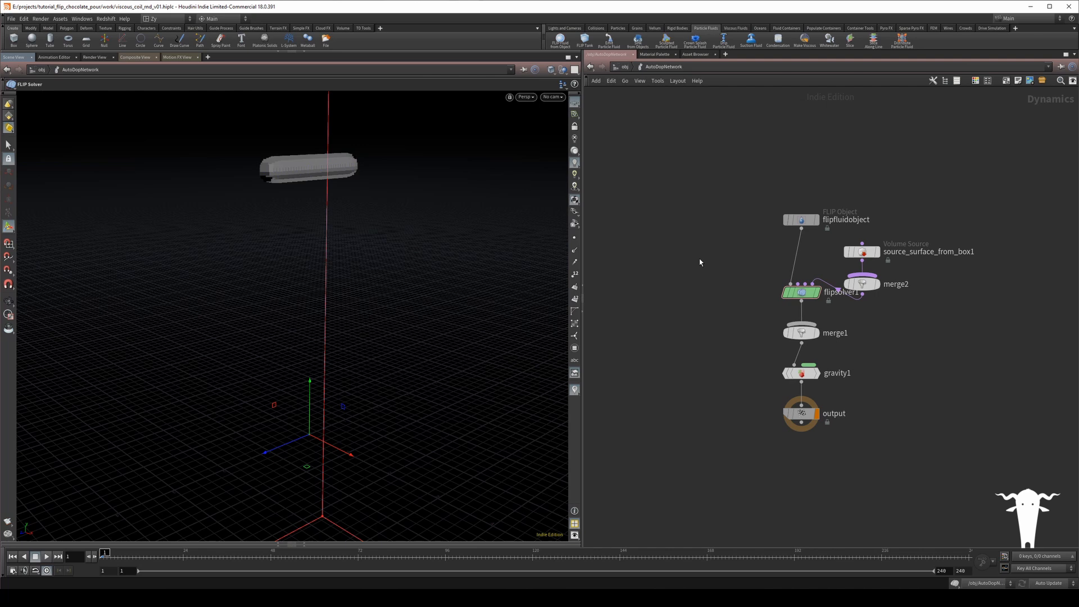
- Go back to the object level and delete the particle_fluidinterior and particle_fluid objects
key(l)
click(625, 66)
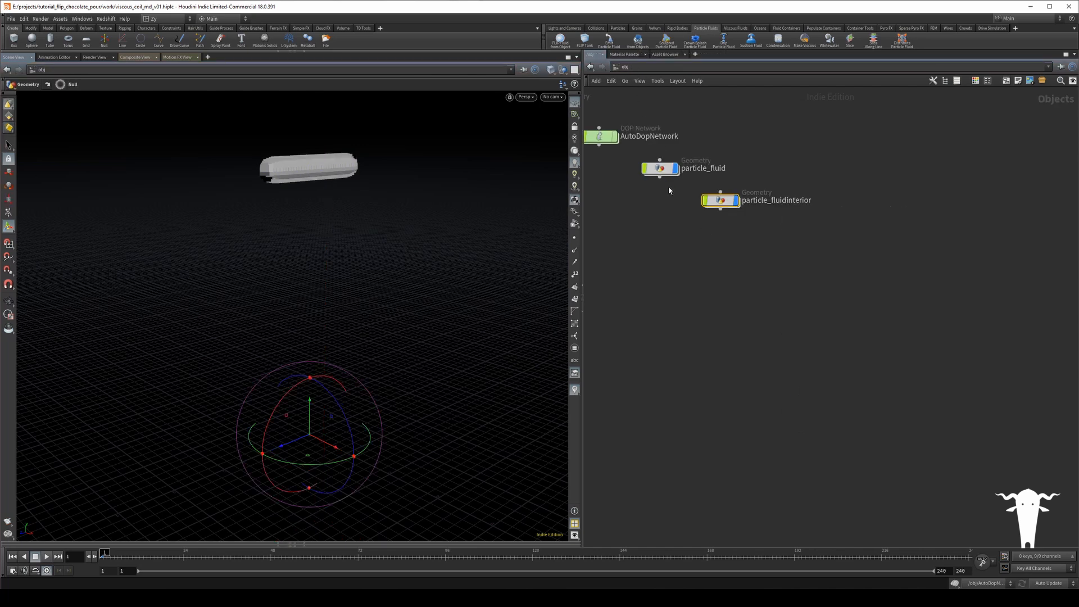
drag(911, 285, 774, 298)
key(Delete)
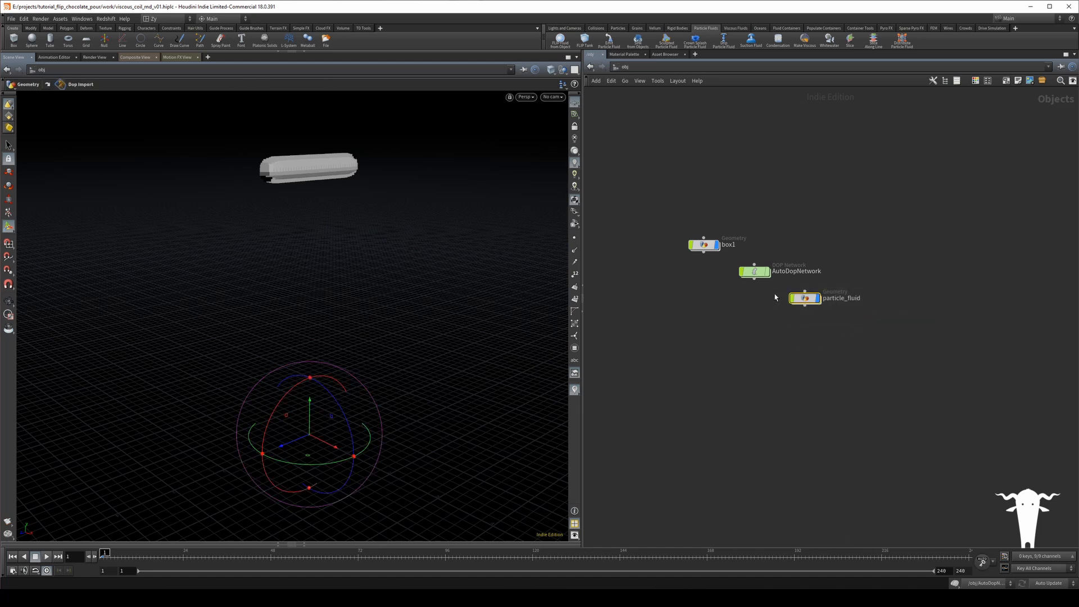
key(Delete)
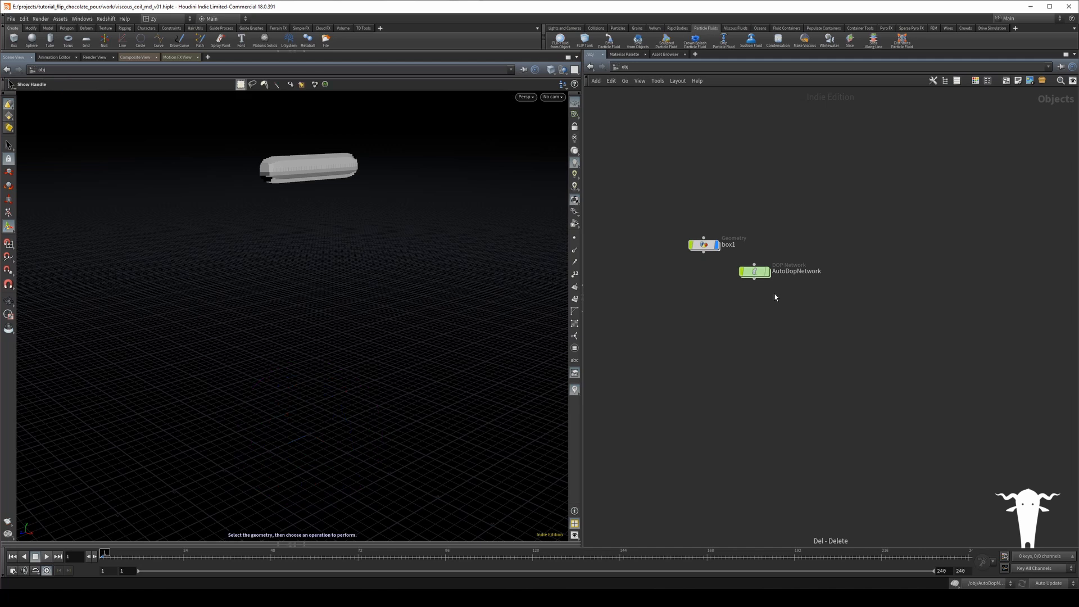
- Place the box1 node directly above the AutoDopNetwork node
middle_drag(719, 298, 678, 334)
scroll(688, 302, up, 1)
drag(658, 280, 718, 264)
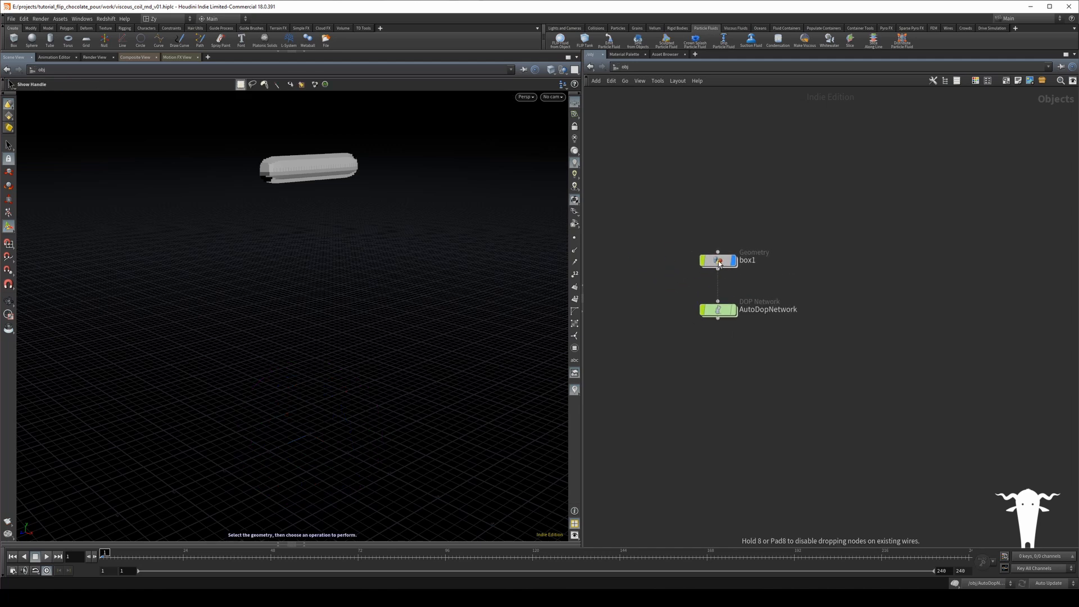
- Inside AutoDopNetwork, spread out the fluid object and volume source nodes and delete merge2
double_click(718, 312)
drag(761, 241, 704, 225)
drag(808, 170, 899, 244)
drag(838, 230, 974, 260)
key(Delete)
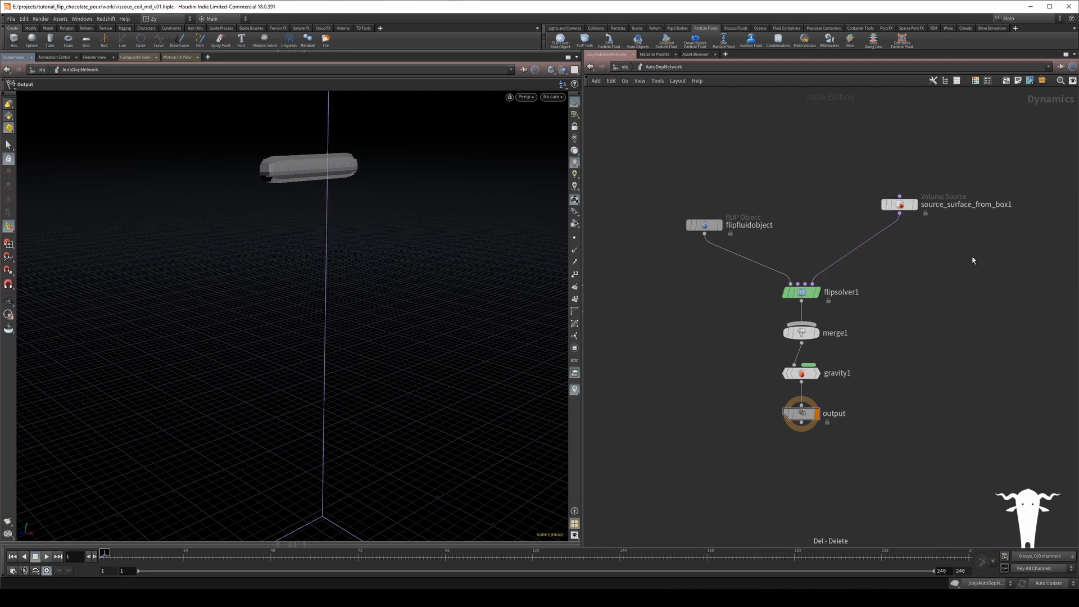
- Add a Ground Plane node beside the FLIP solver and connect its output to merge1
alt+right_drag(394, 192, 352, 207)
alt+middle_drag(352, 208, 428, 259)
click(801, 333)
key(Tab)
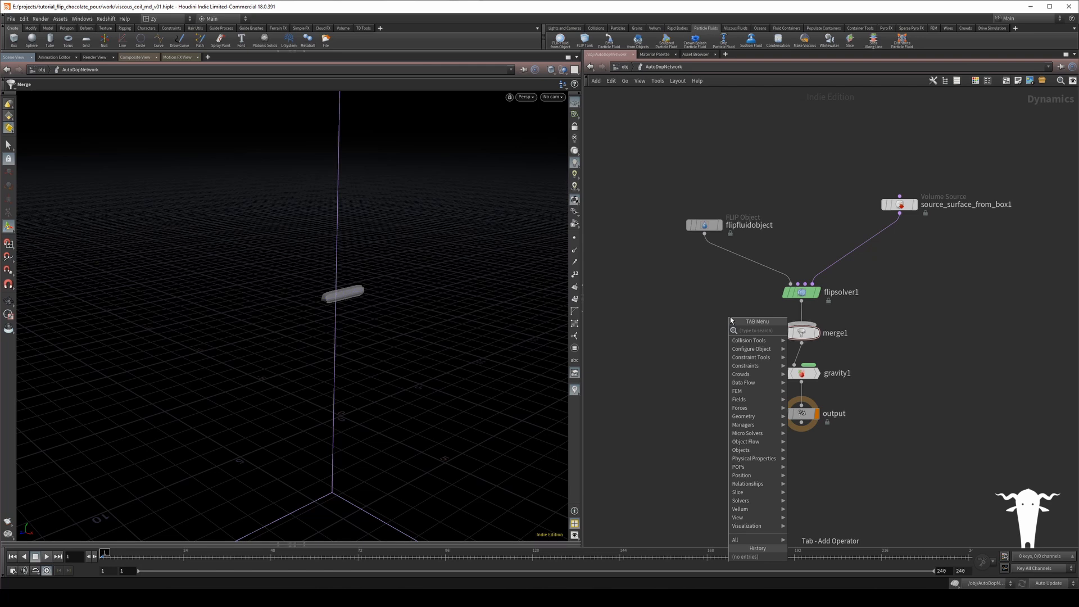
text(grou)
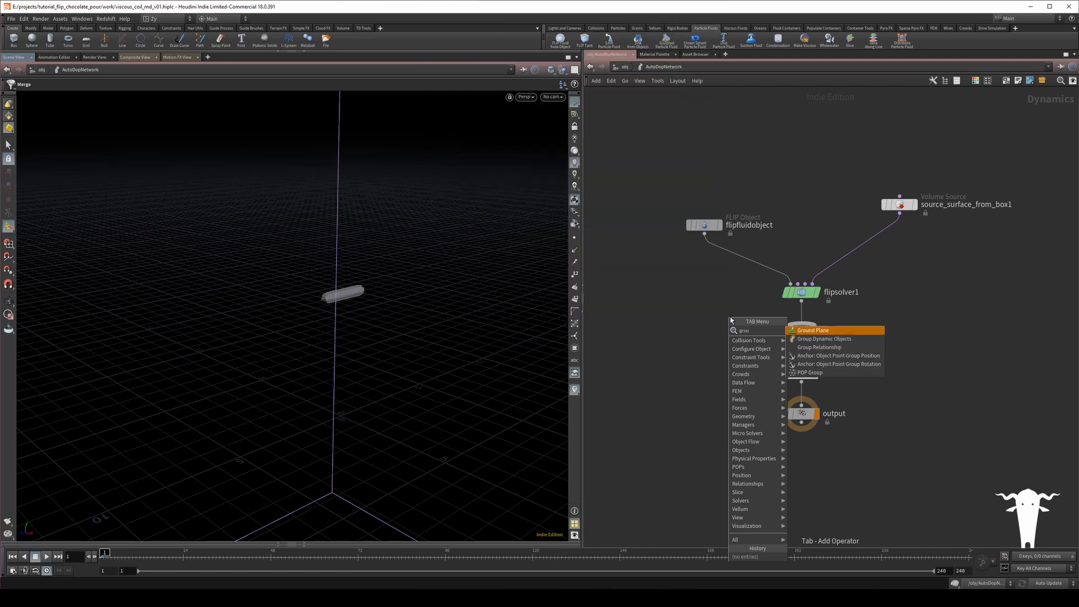
key(Return)
drag(731, 320, 666, 295)
click(665, 301)
click(802, 330)
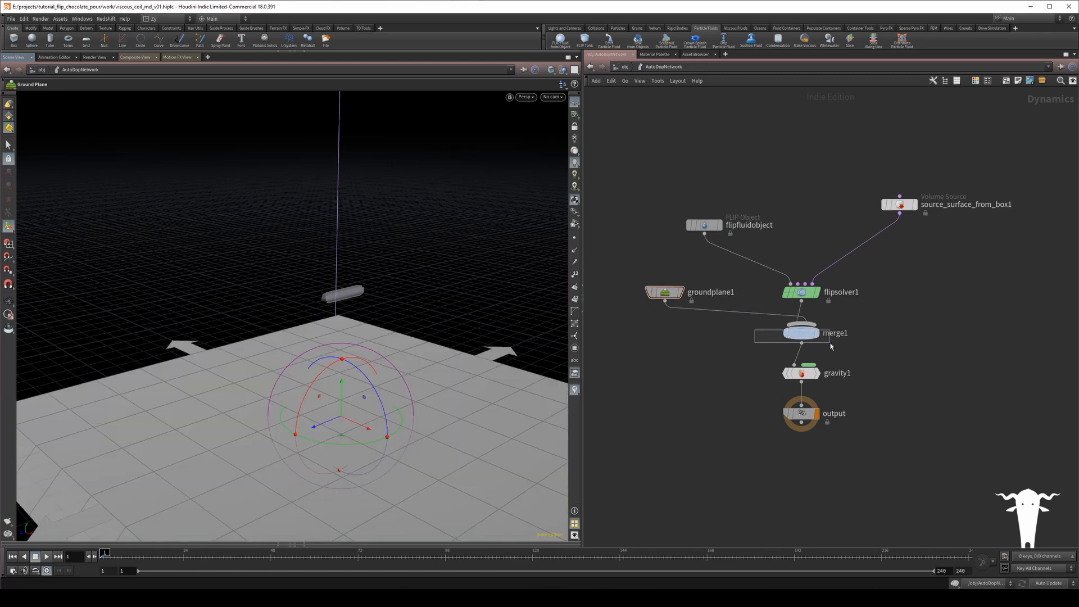
- Move merge1 between and below groundplane1 and flipsolver1, and line up gravity1 and output beneath it
drag(801, 332, 756, 345)
mouse_move(802, 378)
click(706, 412)
drag(859, 379, 757, 467)
drag(785, 399, 761, 396)
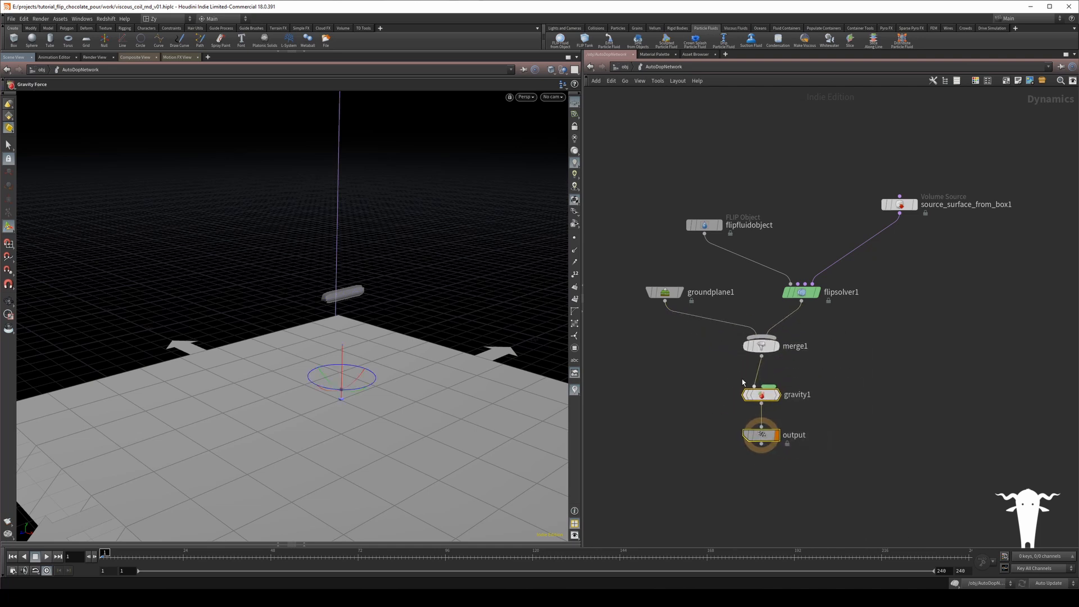
click(742, 379)
- Frame the ground plane and emitter, play the fluid simulation, stop it and return to the first frame
alt+right_drag(216, 321, 233, 375)
alt+drag(233, 375, 256, 365)
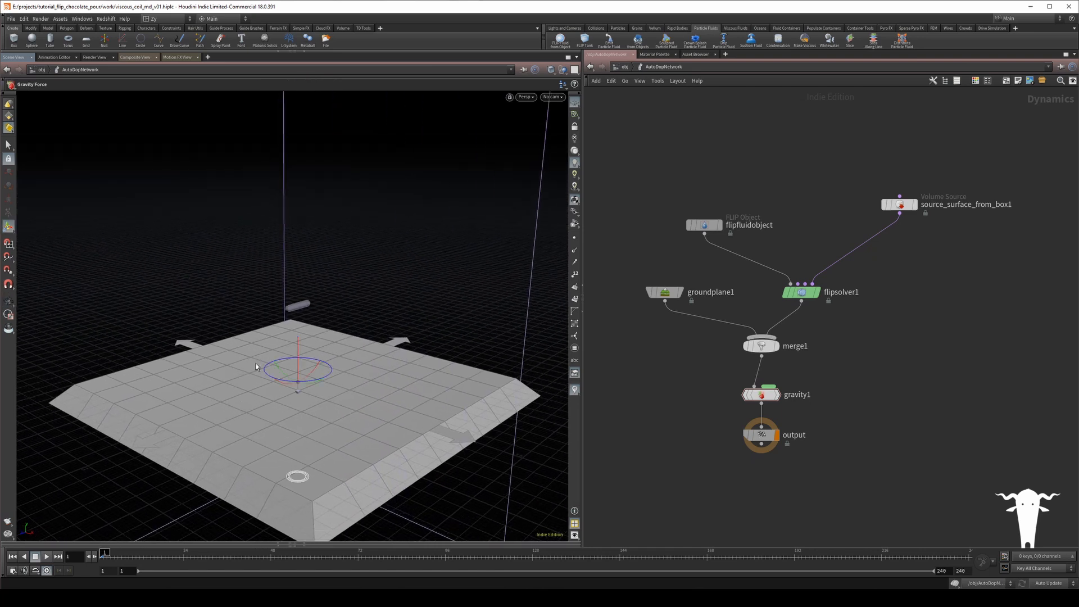
alt+right_drag(186, 401, 703, 186)
alt+middle_drag(310, 378, 284, 262)
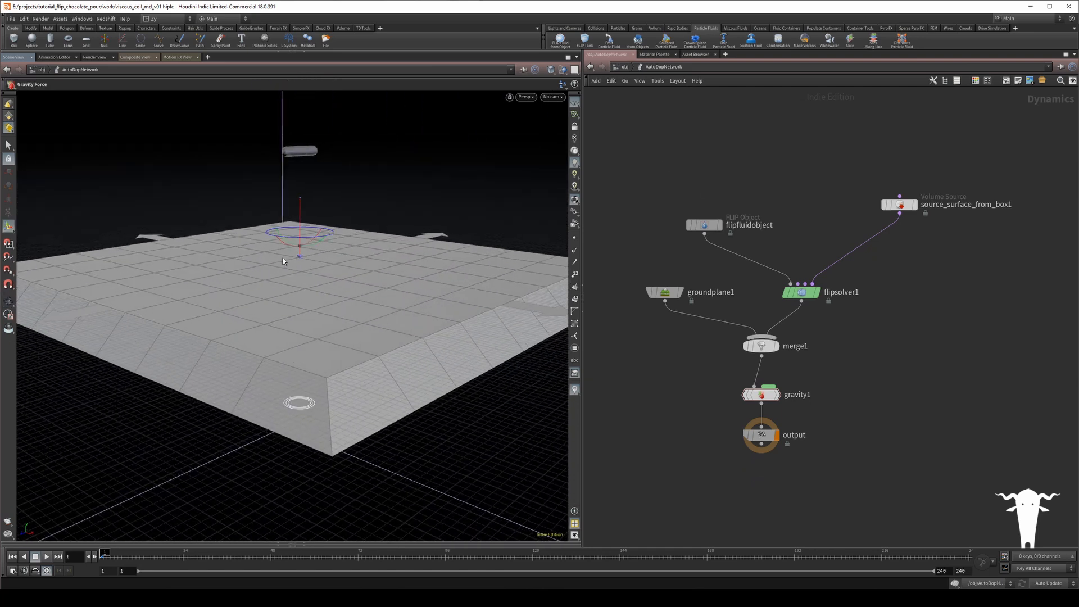
click(45, 556)
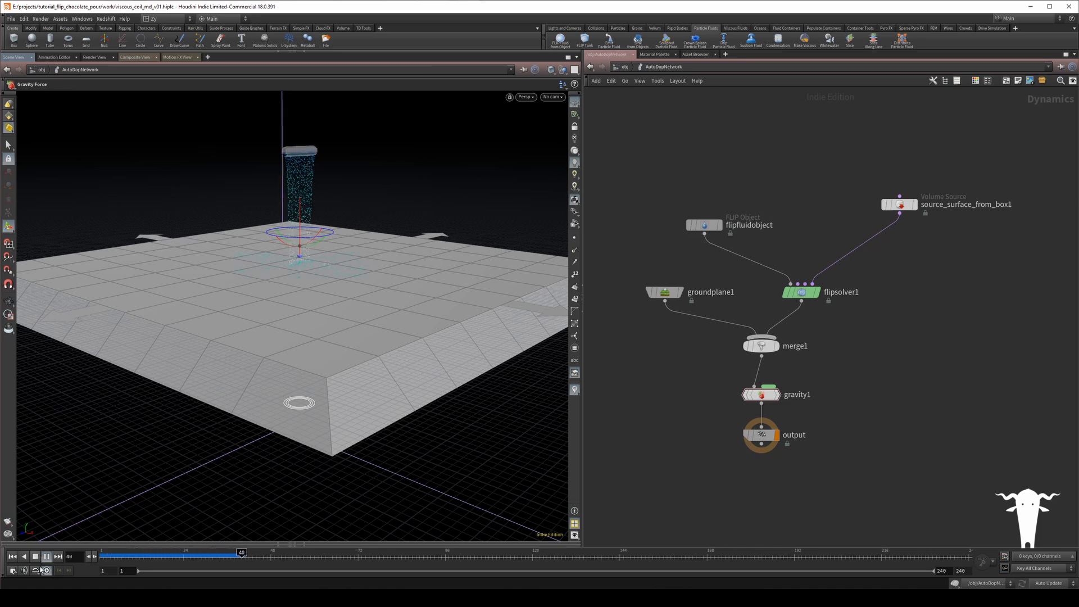
click(34, 556)
click(12, 556)
click(9, 147)
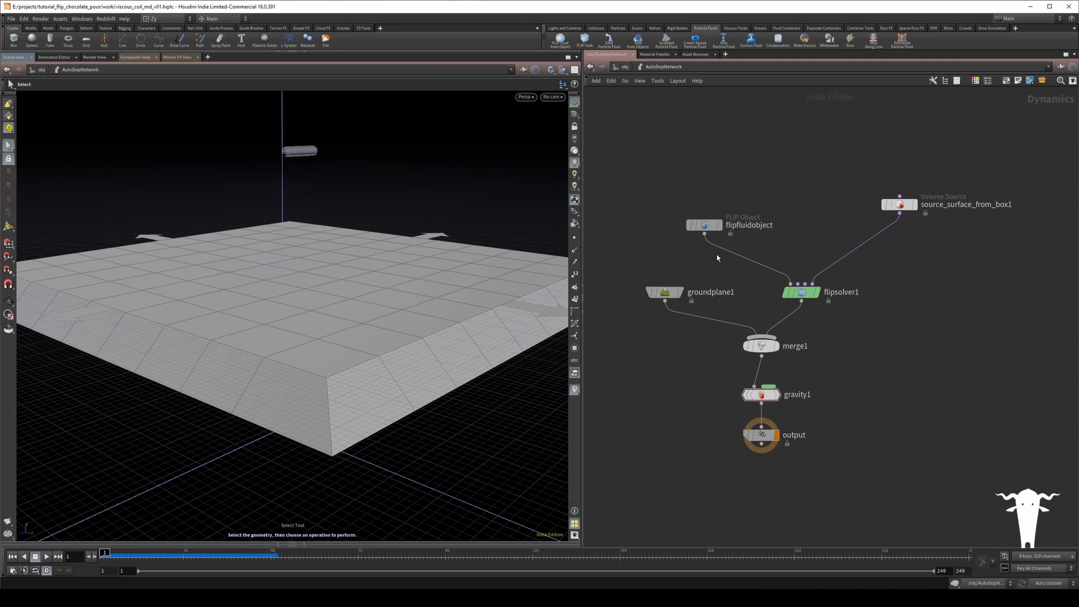
- In flipsolver1's volume limits, set the box size to 5, 5, 5
click(795, 292)
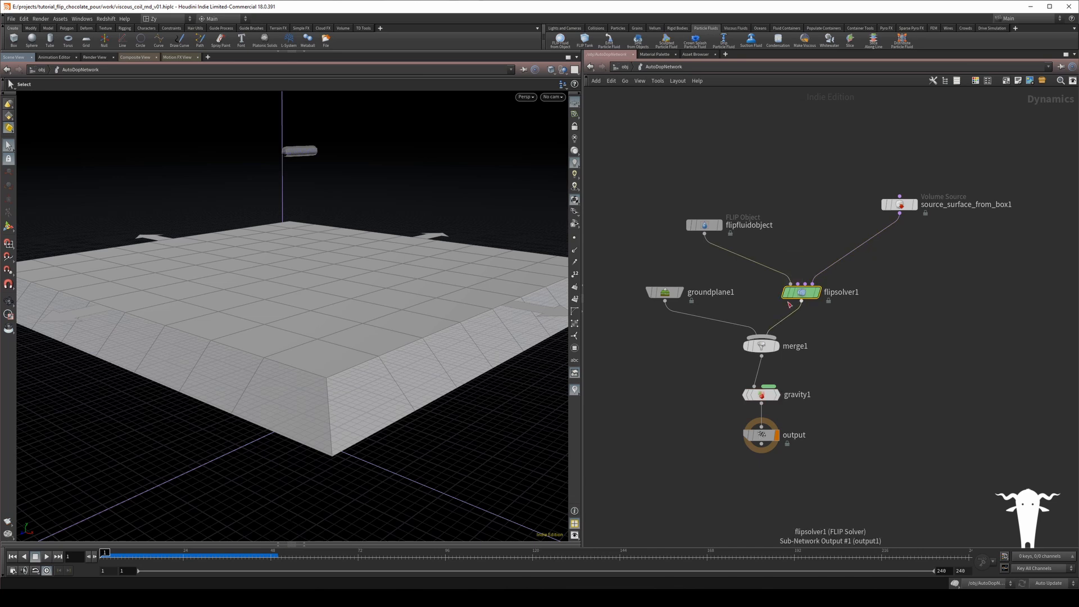
alt+right_drag(380, 204, 342, 192)
key(space+h)
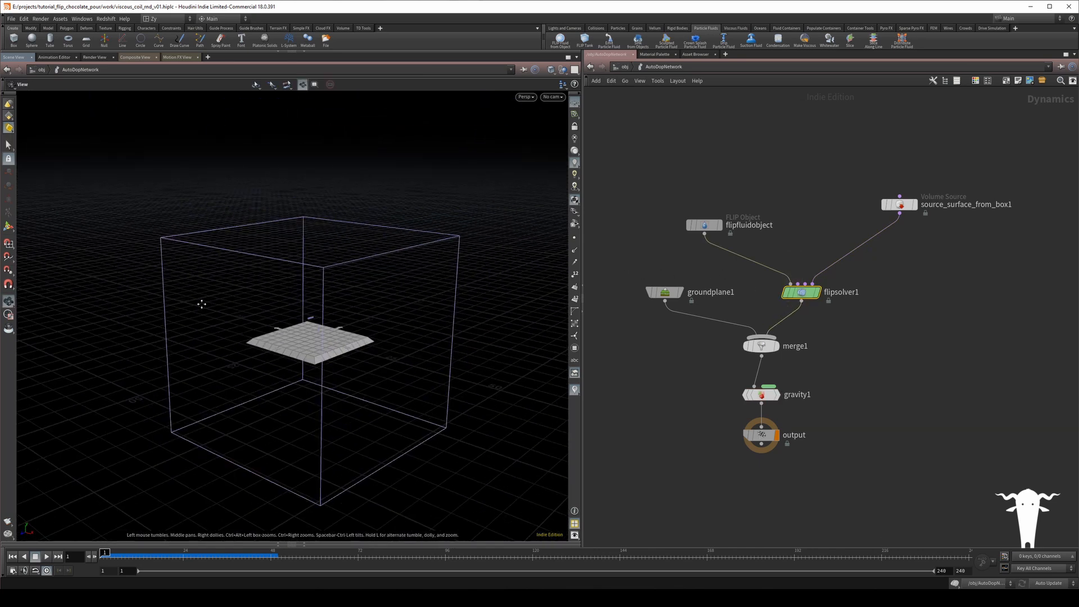
key(p)
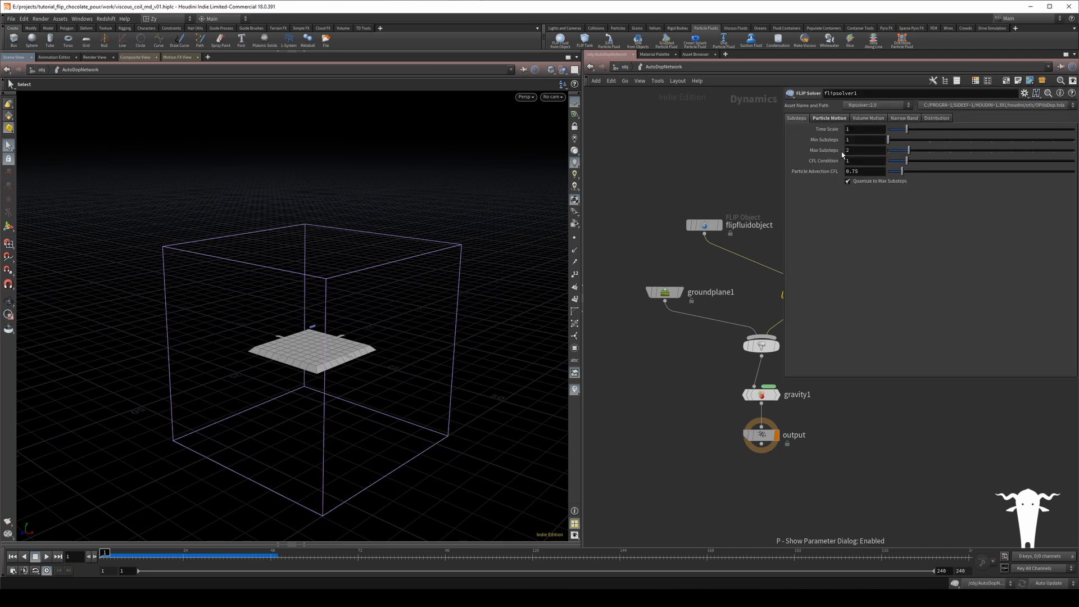
click(840, 119)
click(852, 215)
text(5)
key(Tab)
text(5)
key(Tab)
text(5)
key(Return)
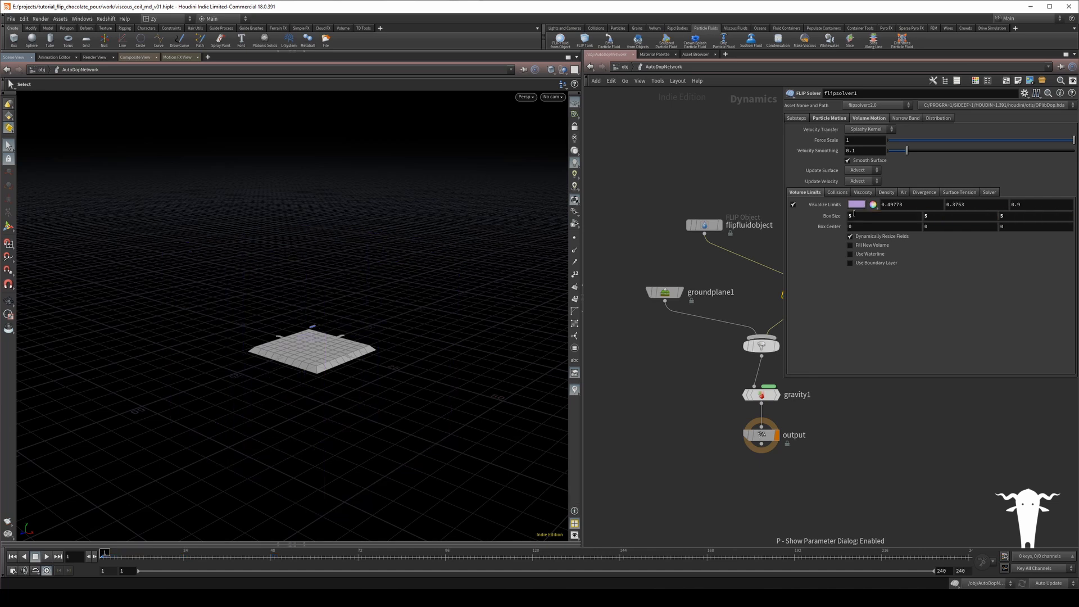
- Raise the top of flipsolver1's volume limits box in the viewport until it encloses the emitter
alt+right_drag(284, 354, 585, 104)
alt+middle_drag(370, 229, 257, 282)
key(Return)
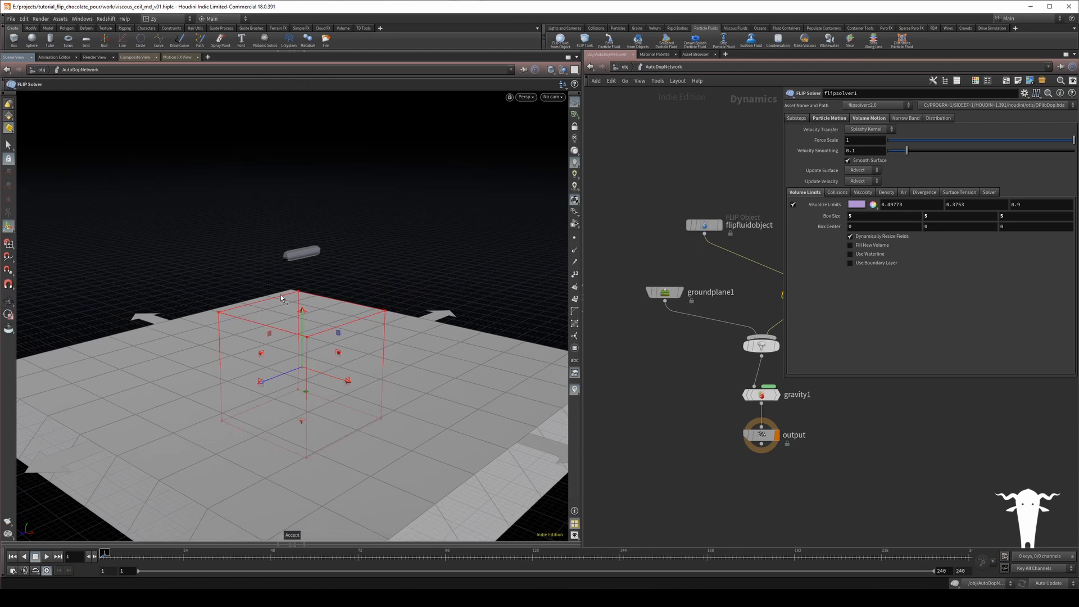
drag(301, 312, 315, 197)
alt+drag(307, 313, 255, 286)
- Set the volume limits box size to 10 in X and 10 in Z, and leave handle editing
click(885, 220)
text(10)
key(Tab)
key(Tab)
text(10)
key(Return)
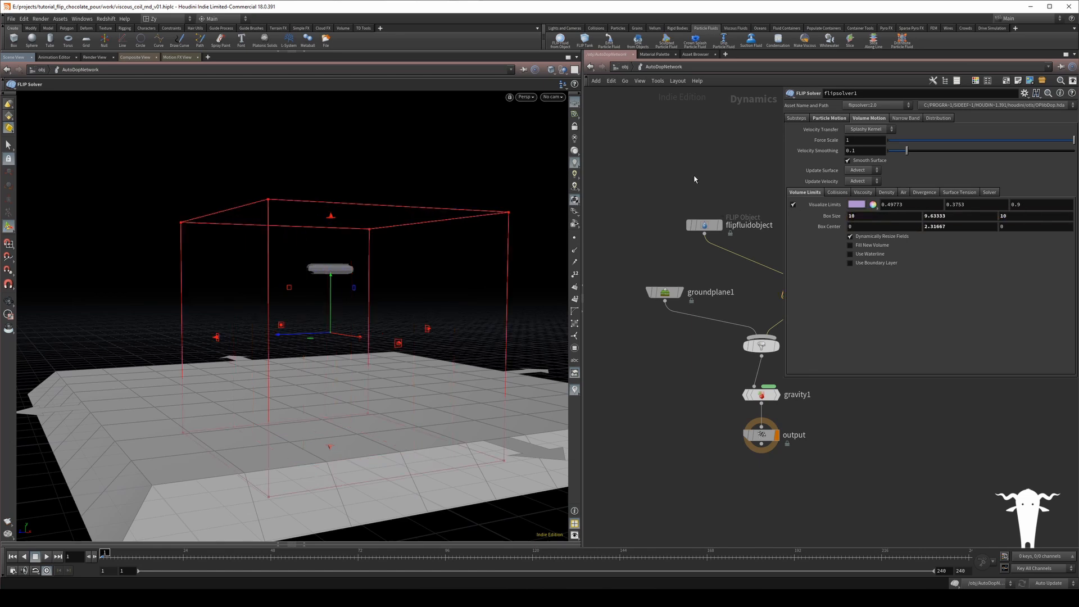
click(9, 144)
alt+drag(352, 236, 373, 283)
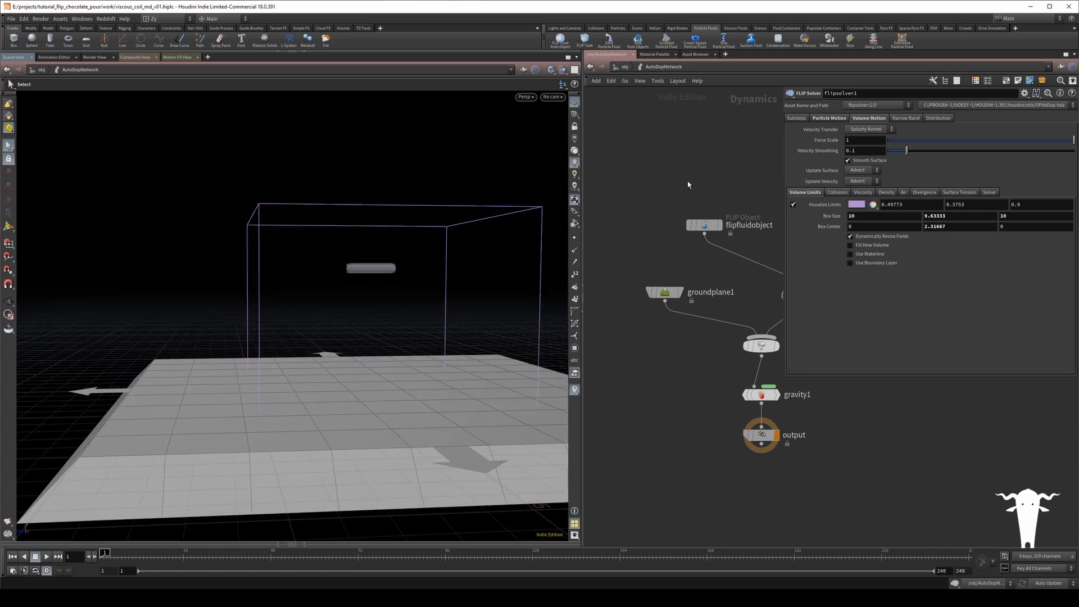
- Set flipfluidobject's Particle Separation to 0.05
key(p)
middle_drag(803, 190, 770, 195)
alt+drag(374, 236, 326, 264)
key(s)
click(671, 231)
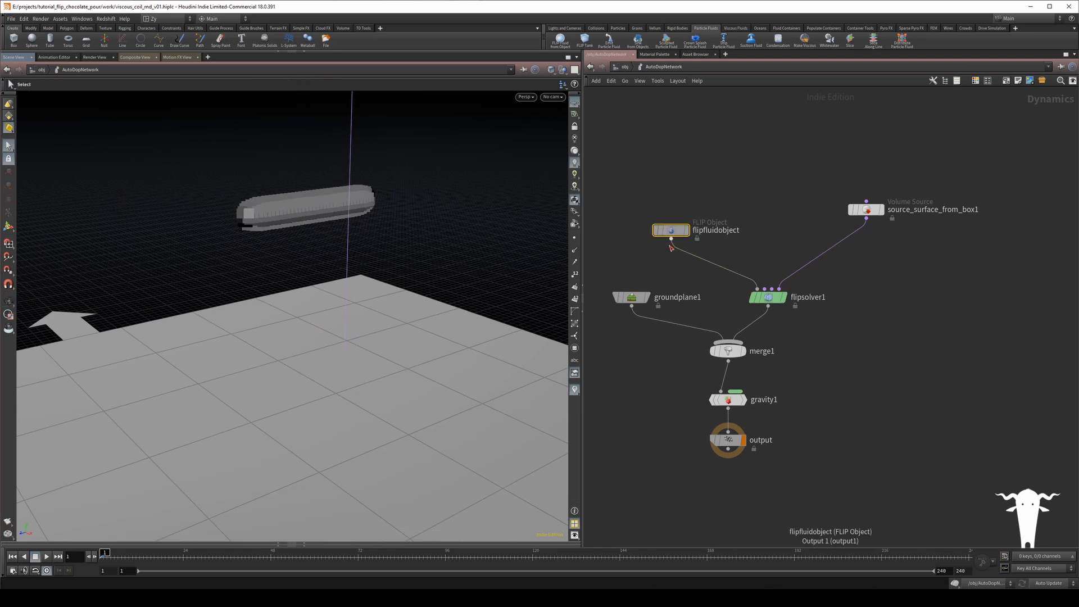
key(p)
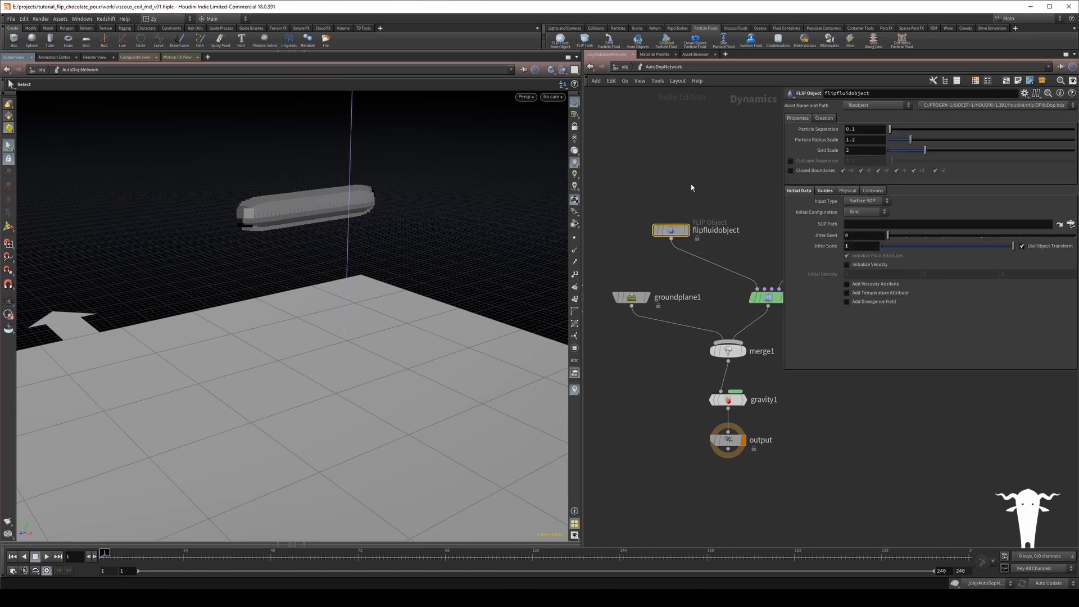
click(856, 128)
key(BackSpace)
text(05)
key(Return)
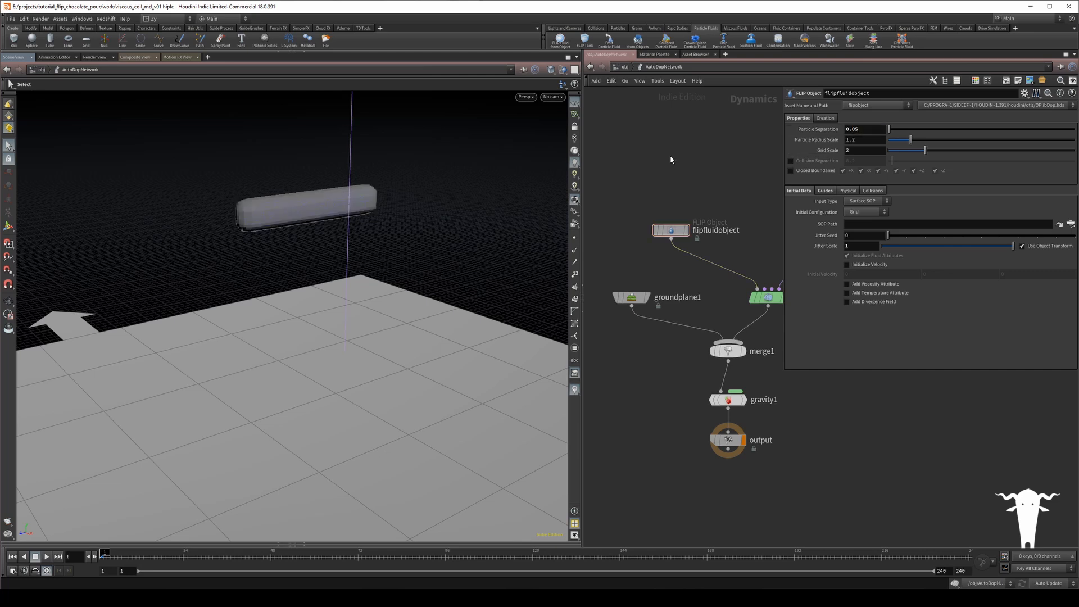
- Move the flipsolver1 node slightly up and away from flipfluidobject in the network
key(p)
middle_drag(706, 185, 742, 176)
drag(782, 293, 798, 281)
- Play the fluid simulation to about frame 32, stop it and examine the falling particles against the ground plane
key(Escape)
drag(358, 241, 322, 280)
drag(307, 260, 238, 253)
key(s)
click(47, 557)
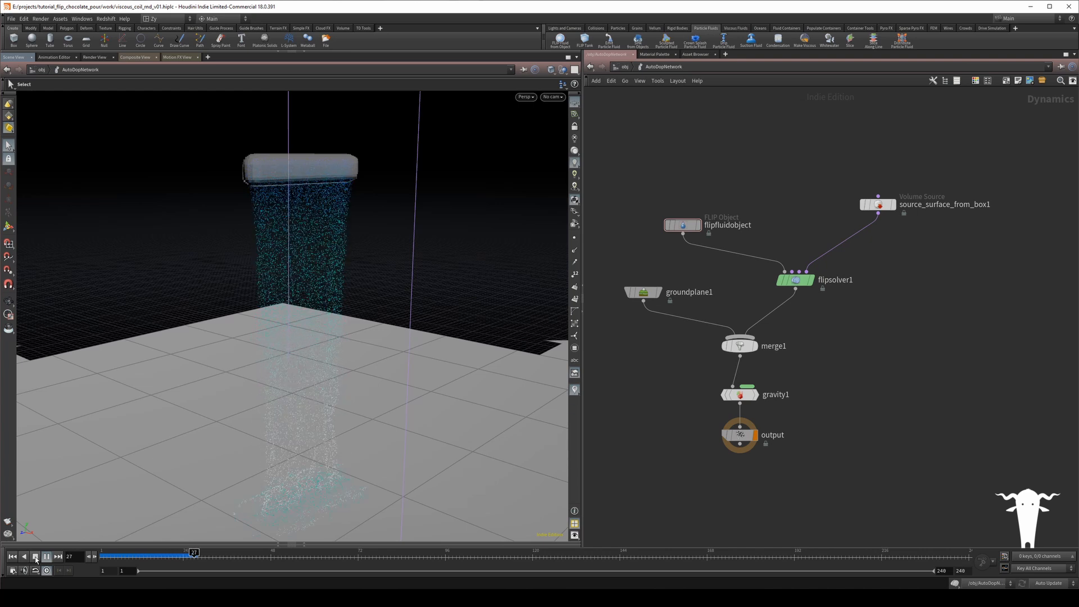
click(35, 558)
alt+right_drag(286, 388, 153, 438)
drag(152, 438, 179, 321)
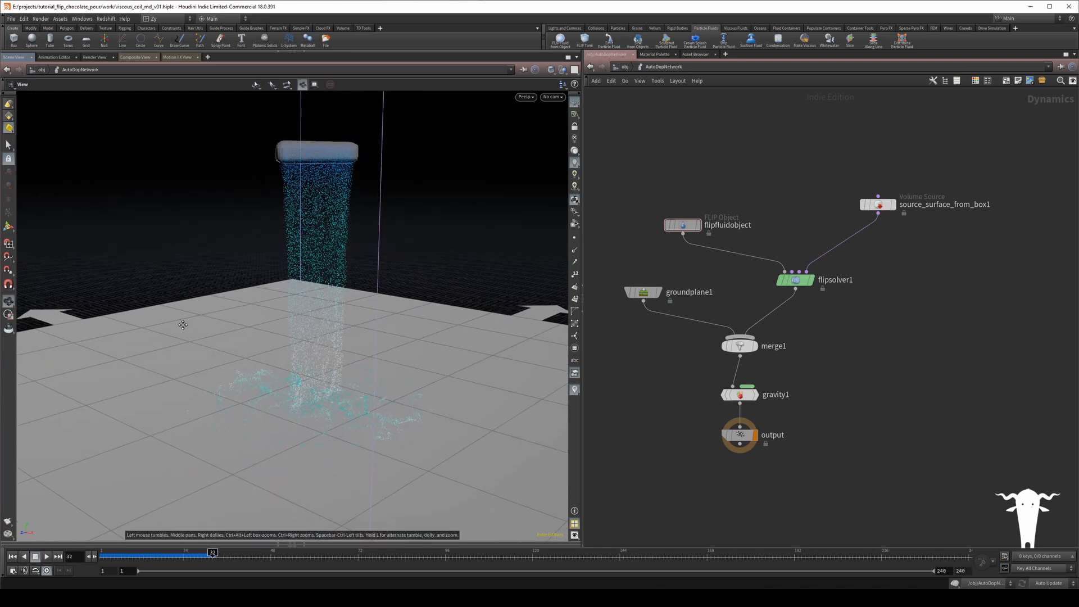
key(s)
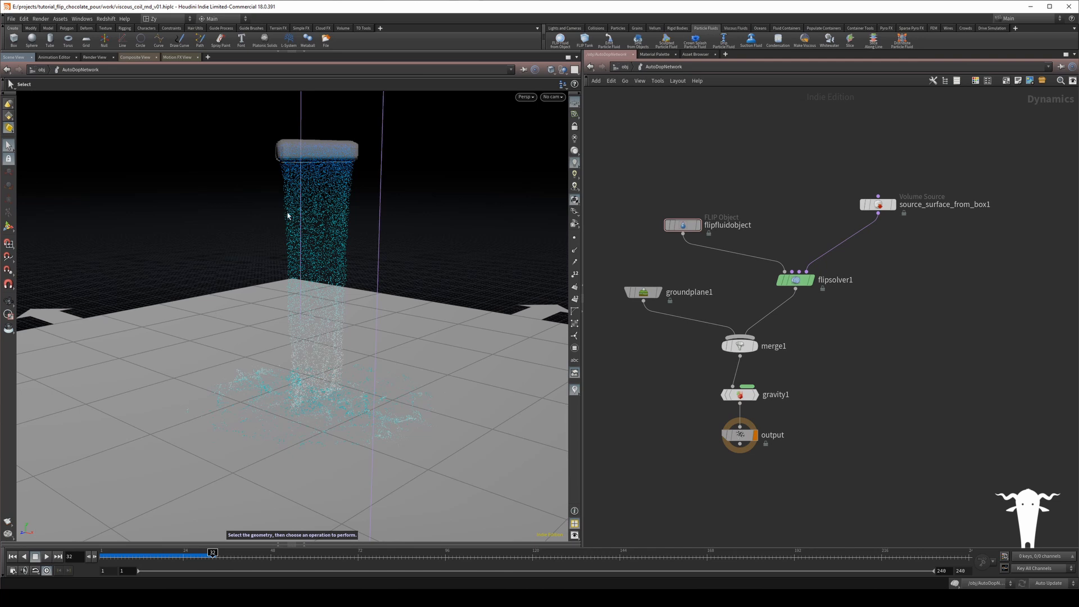
- In the viewport display options, show particles as points with a point size of 5 pixels
key(d)
click(228, 130)
click(200, 229)
click(207, 238)
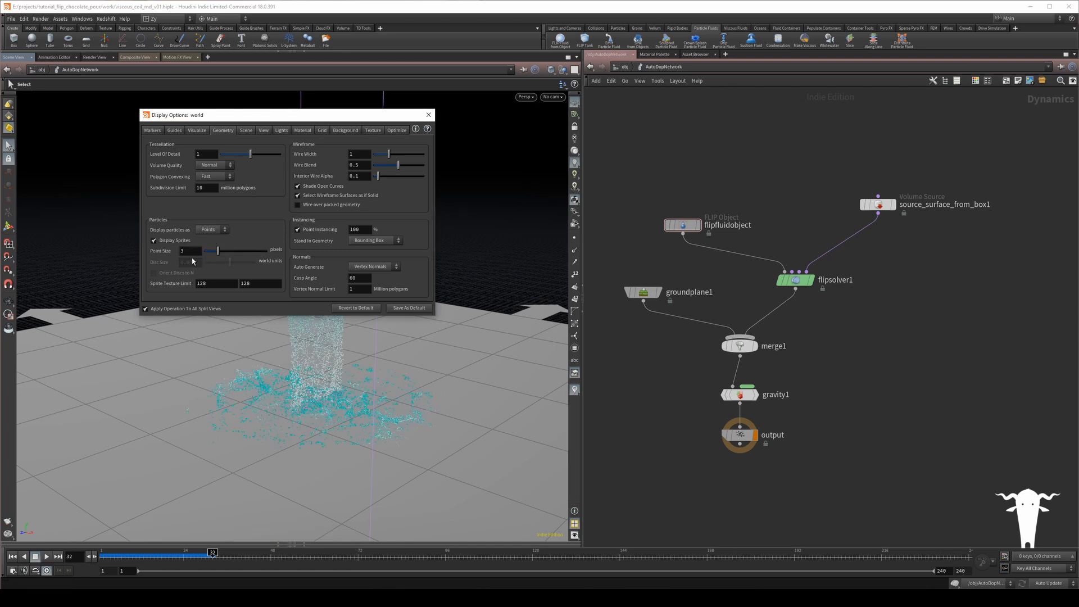
drag(218, 250, 226, 251)
click(190, 251)
text(5)
key(Return)
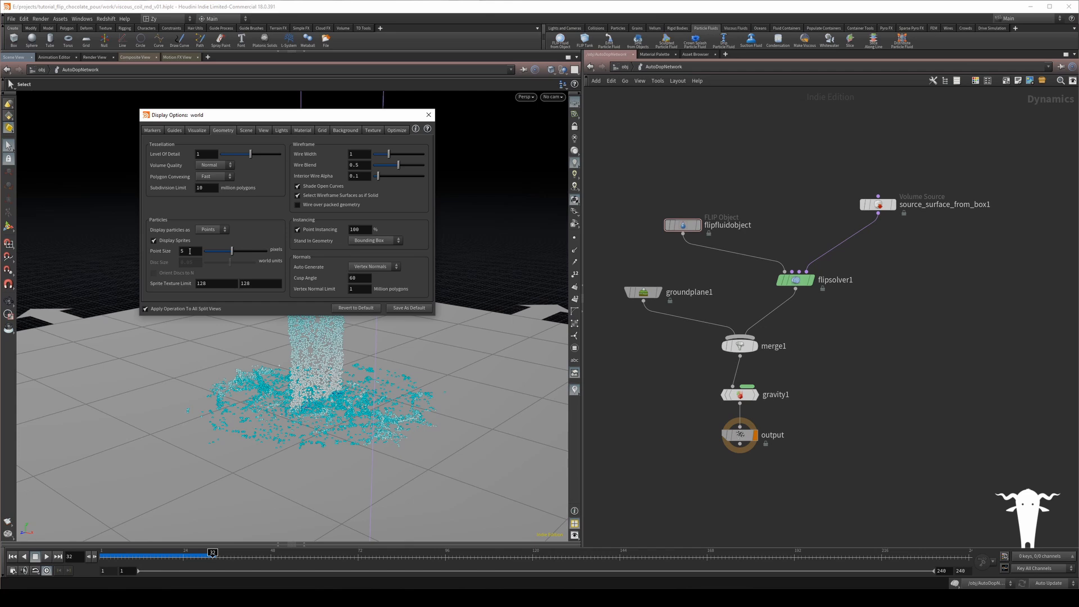
click(428, 115)
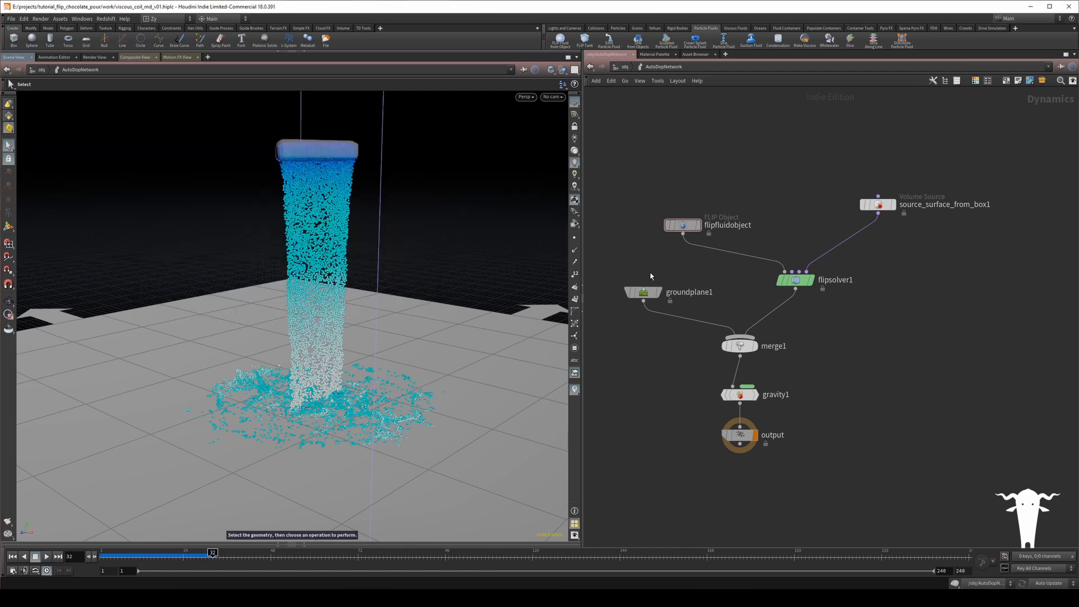
- Set groundplane1's color to dark grey 0.1, 0.1, 0.1
click(643, 293)
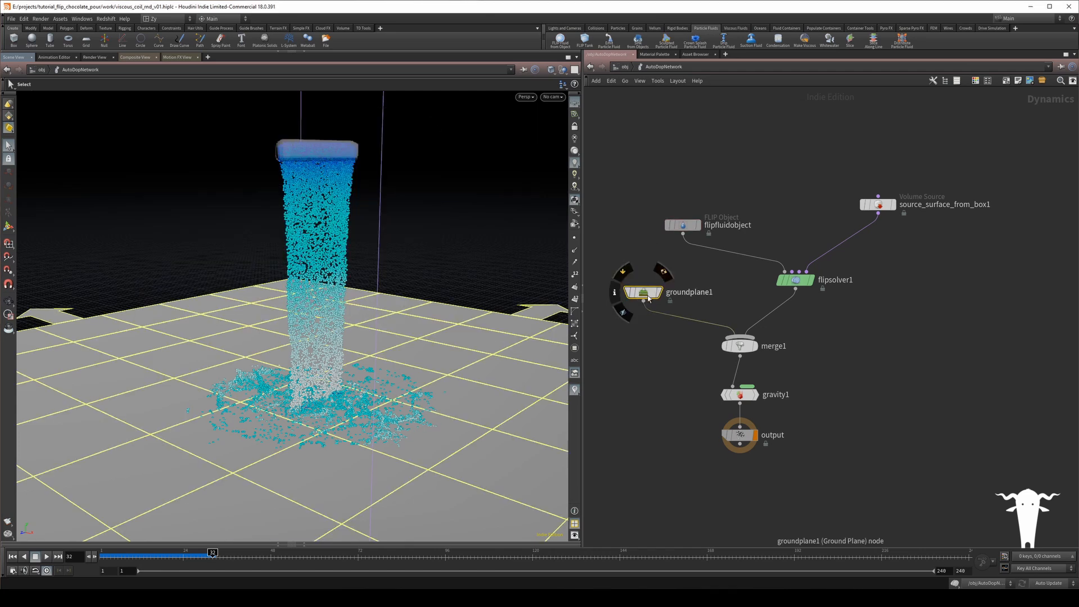
key(p)
click(850, 140)
click(903, 123)
click(889, 124)
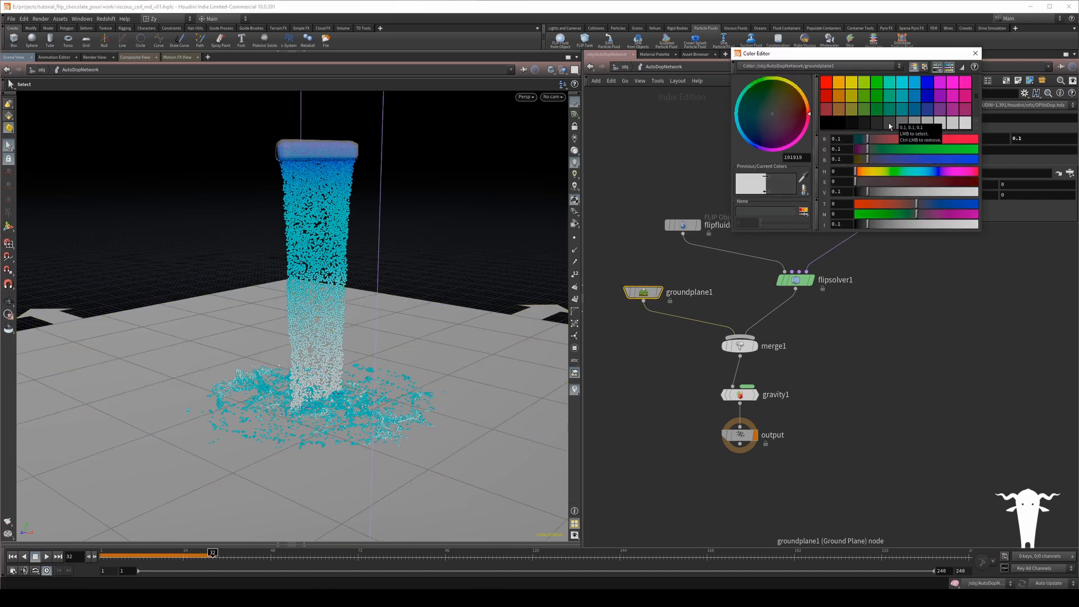
click(974, 53)
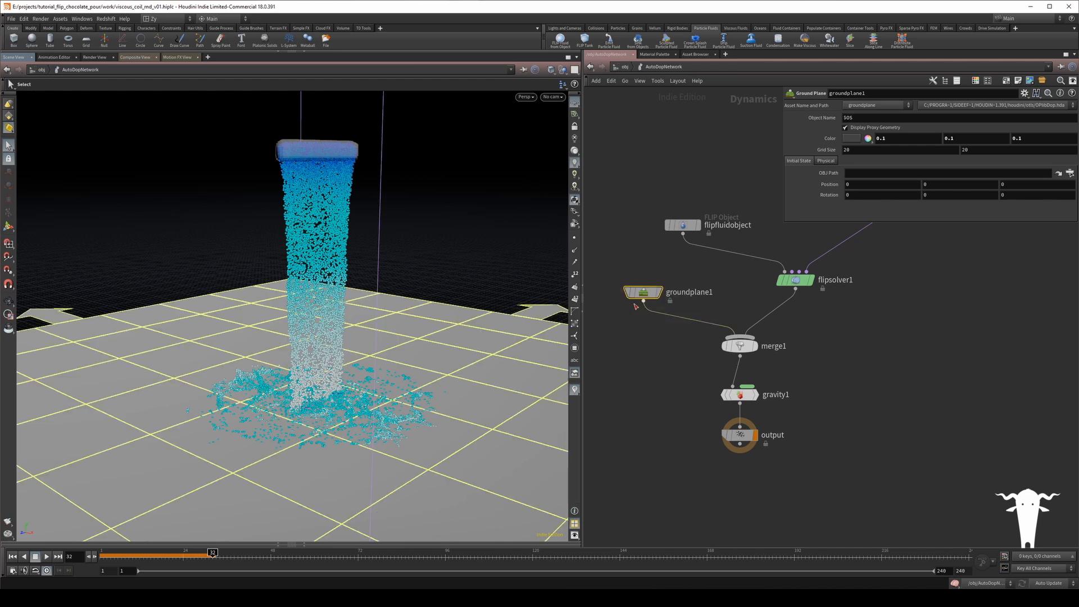
- Shift the groundplane1 node slightly lower in the network and return the timeline to the first frame
drag(641, 291, 636, 302)
click(655, 279)
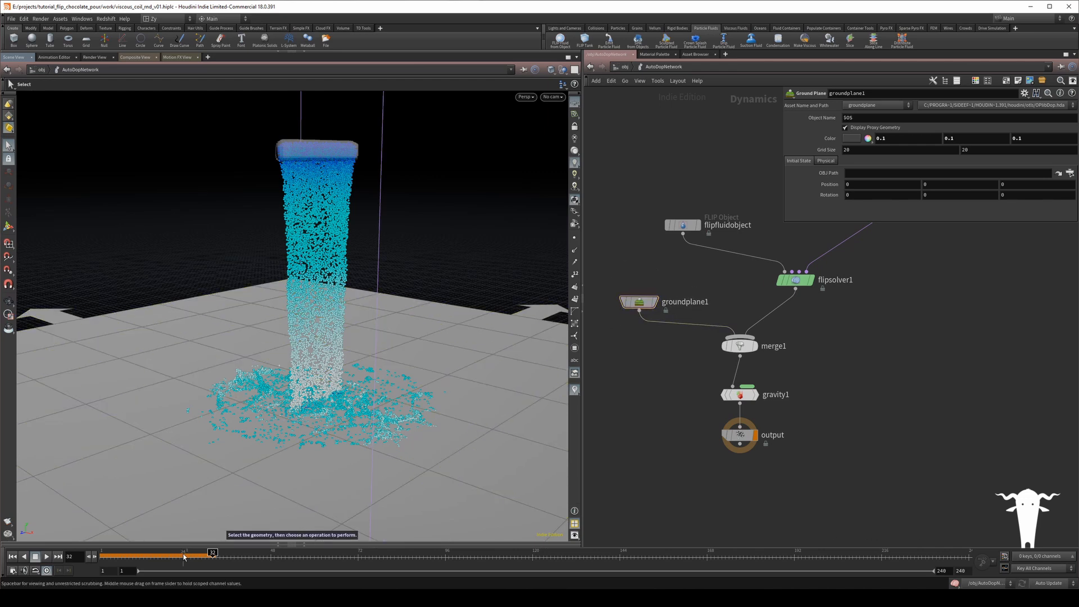
drag(184, 556, 102, 556)
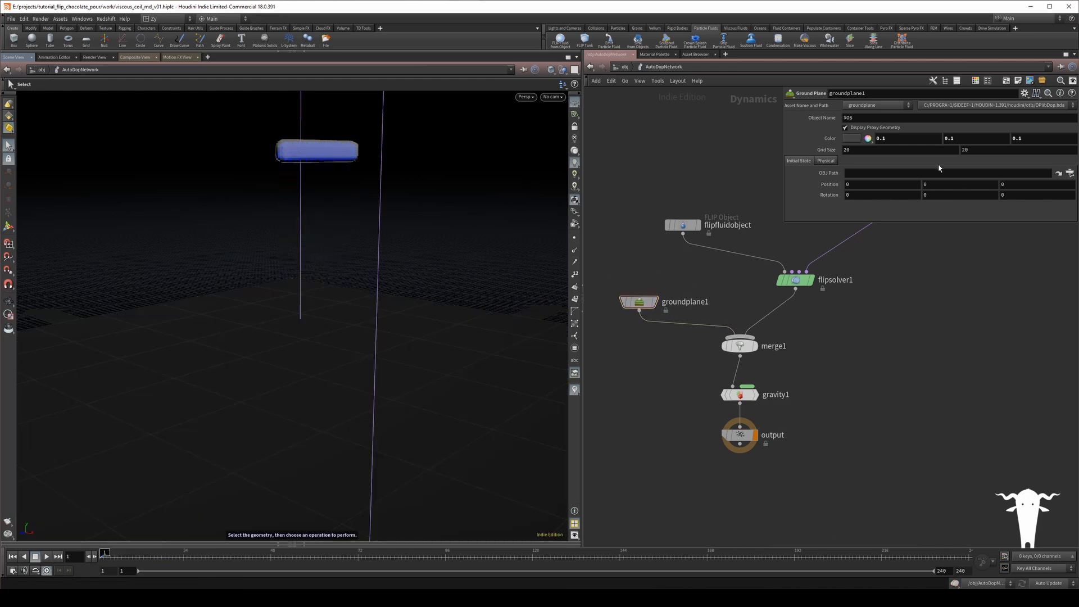
- Lighten groundplane1's color to 0.173, 0.173, 0.173
click(852, 140)
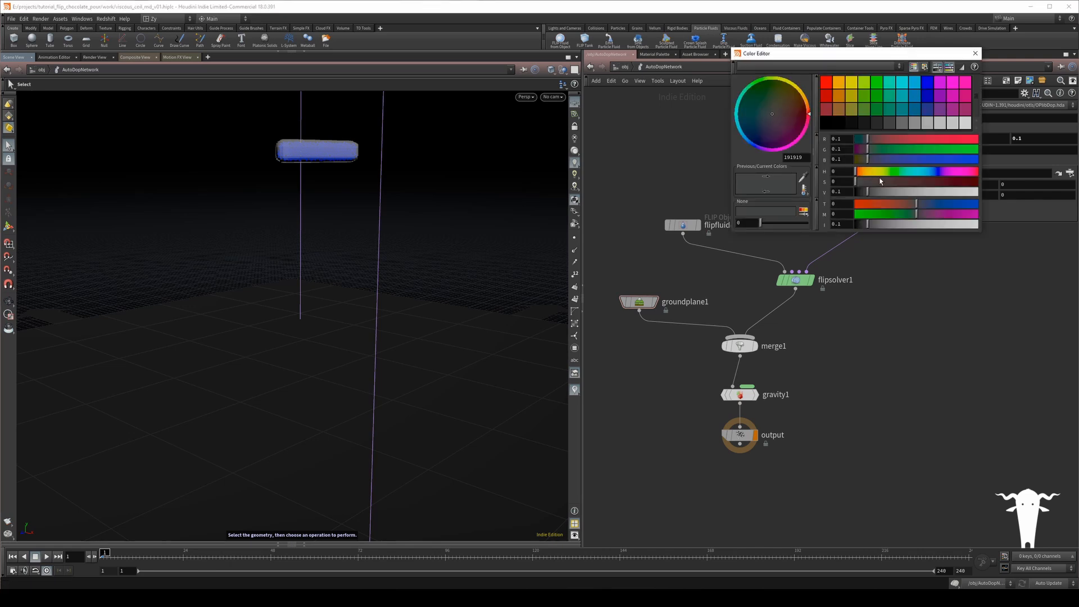
drag(867, 191, 879, 191)
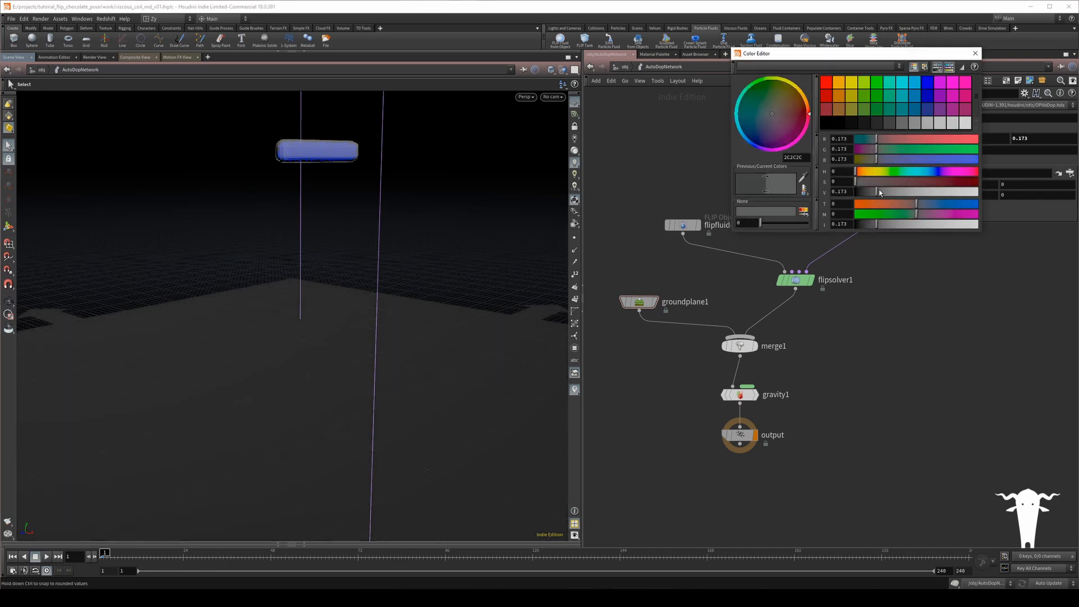
click(975, 53)
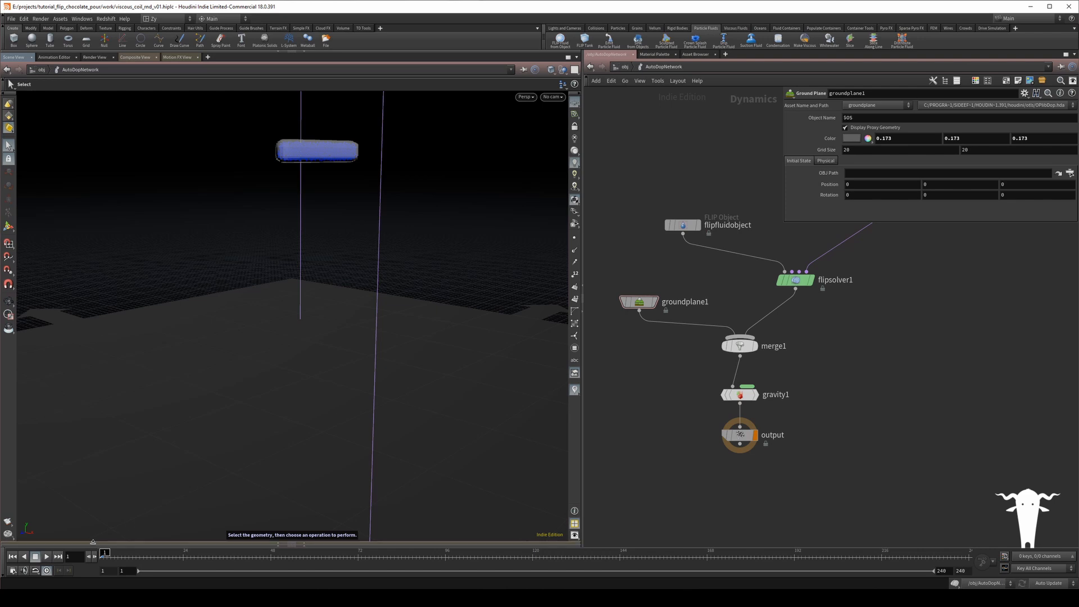
- Turn off Visualize Limits on flipsolver1
click(795, 280)
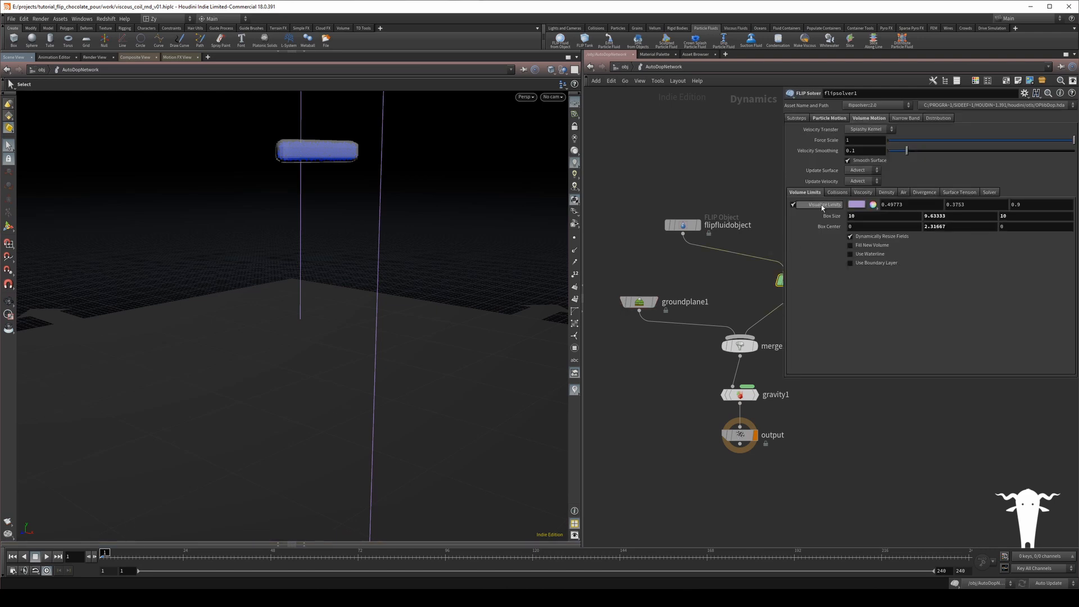
click(793, 203)
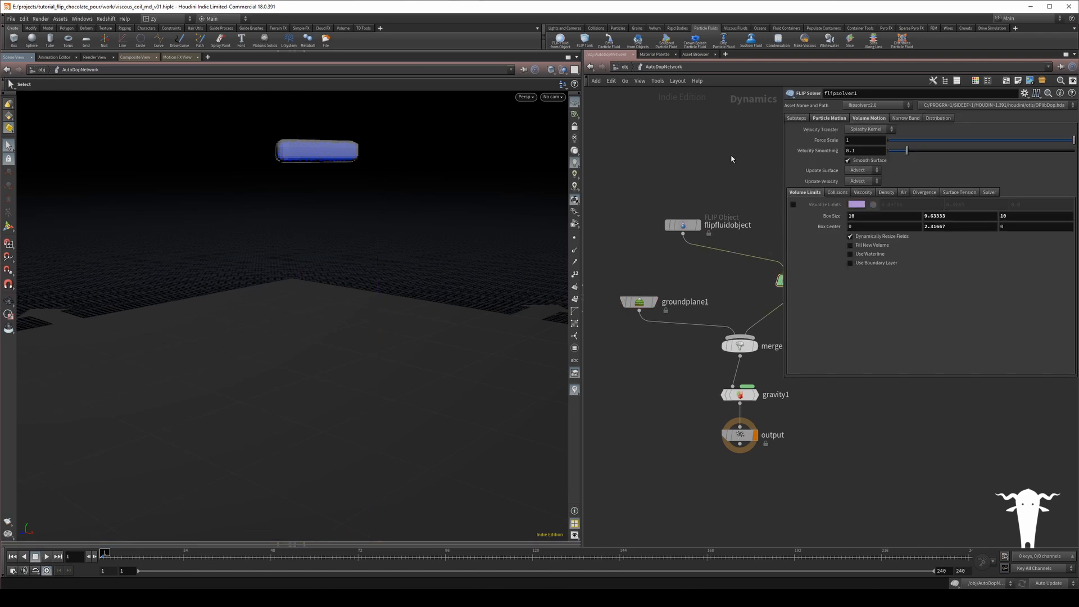
key(p)
- Tidy the network by moving flipsolver1 slightly closer to flipfluidobject and groundplane1 slightly lower
middle_drag(731, 159, 753, 193)
drag(817, 317, 803, 302)
drag(657, 336, 656, 339)
- Play the simulation to about frame 37, stop it, inspect the splash and return to the first frame
click(47, 557)
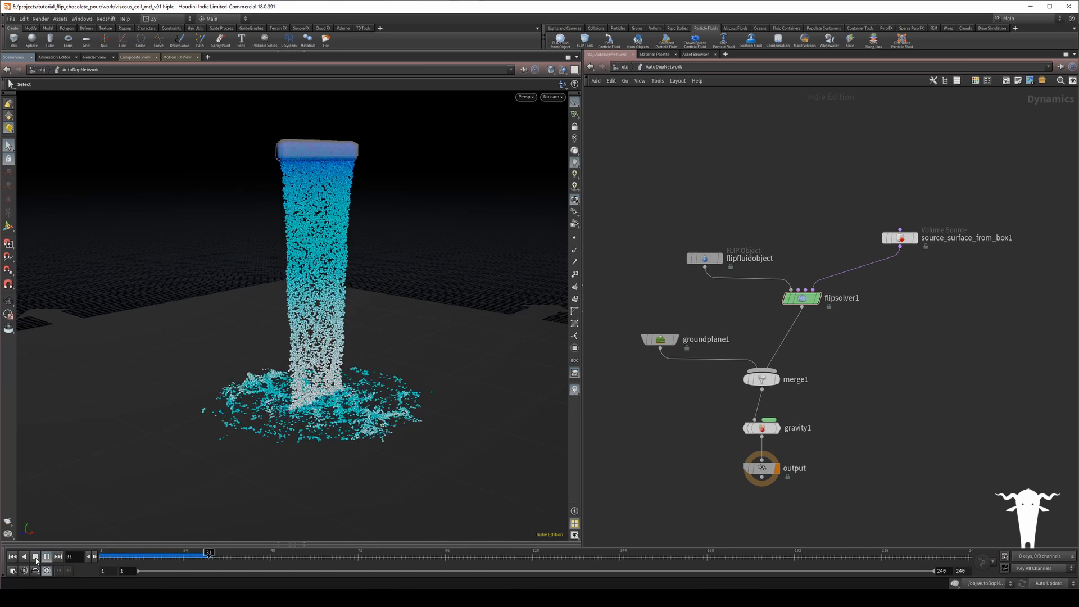
click(35, 557)
key(Escape)
drag(280, 368, 325, 289)
key(s)
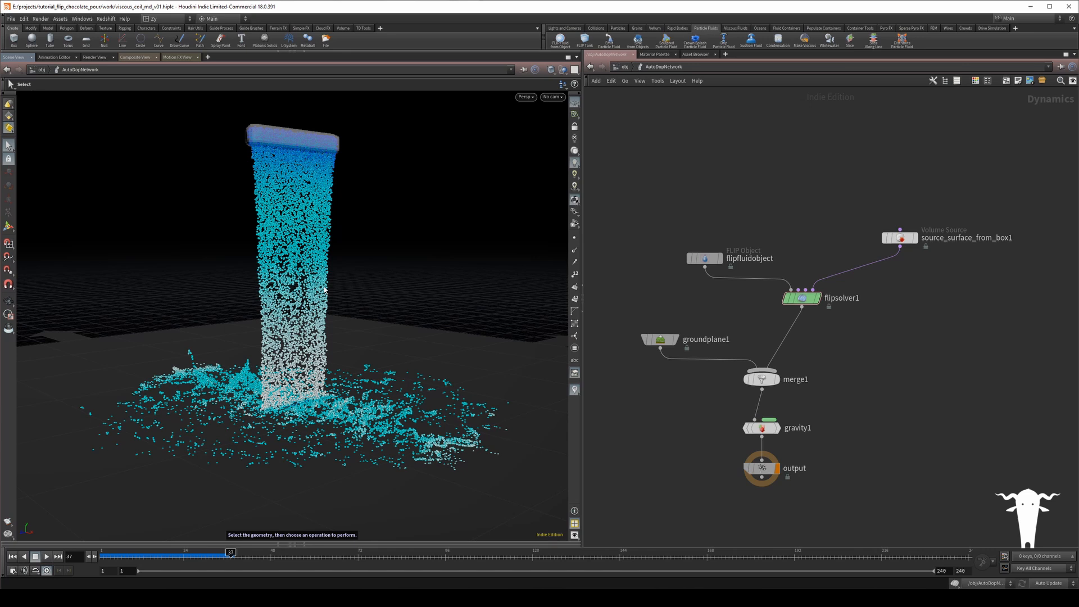
key(ctrl+Up)
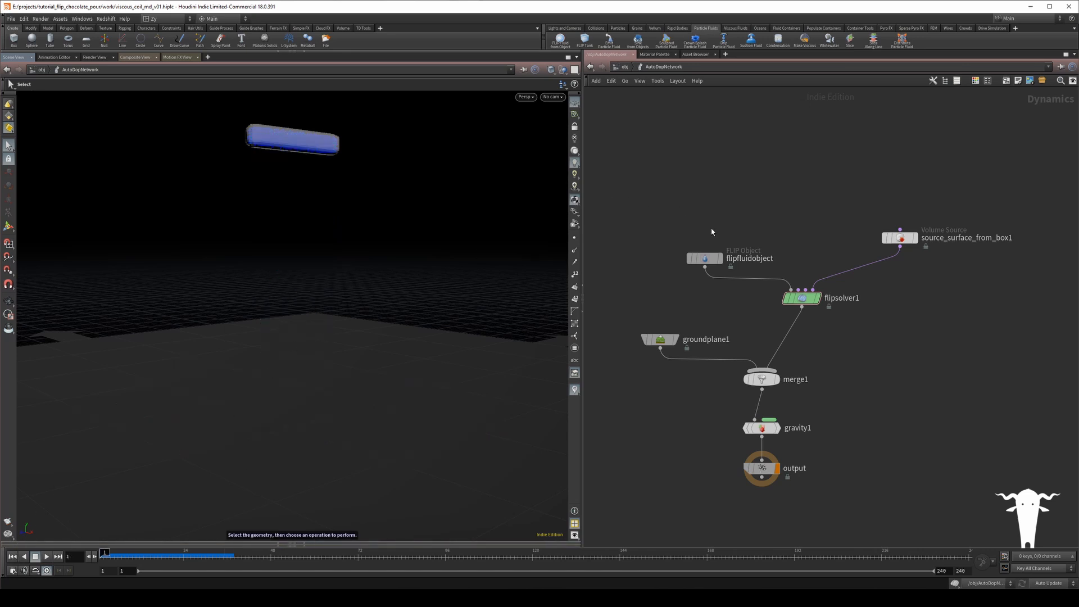
- In flipfluidobject's physical properties, set Viscosity to 2000
click(706, 259)
key(p)
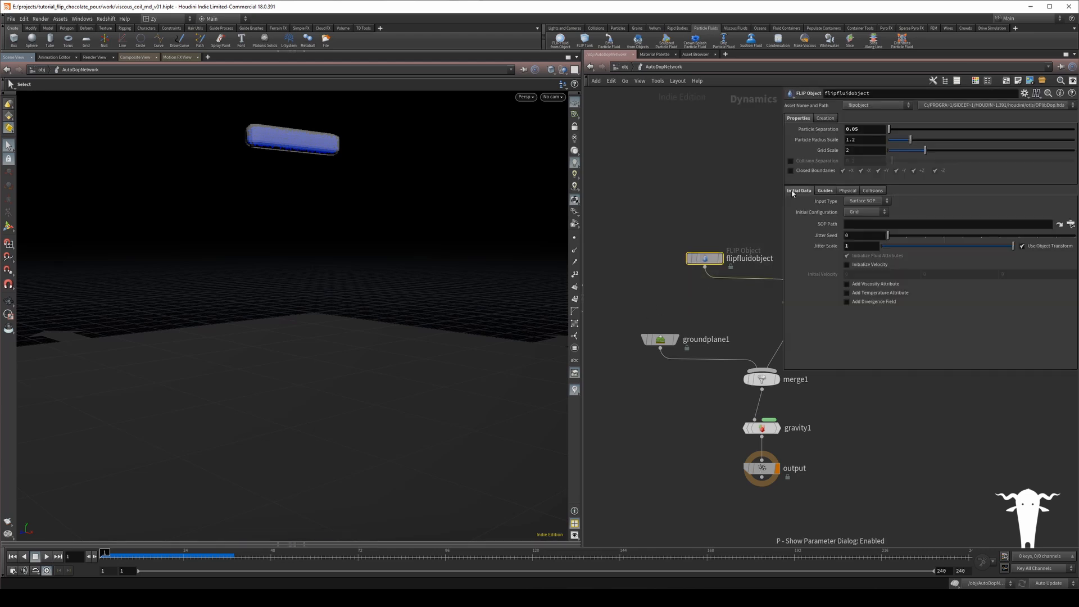
click(847, 191)
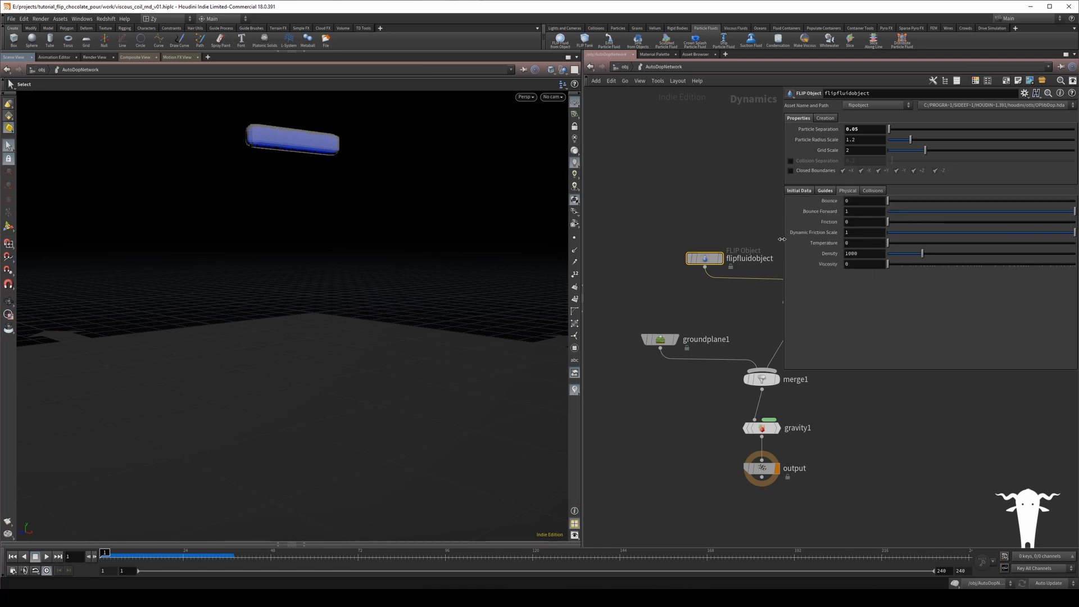
click(846, 265)
key(Return)
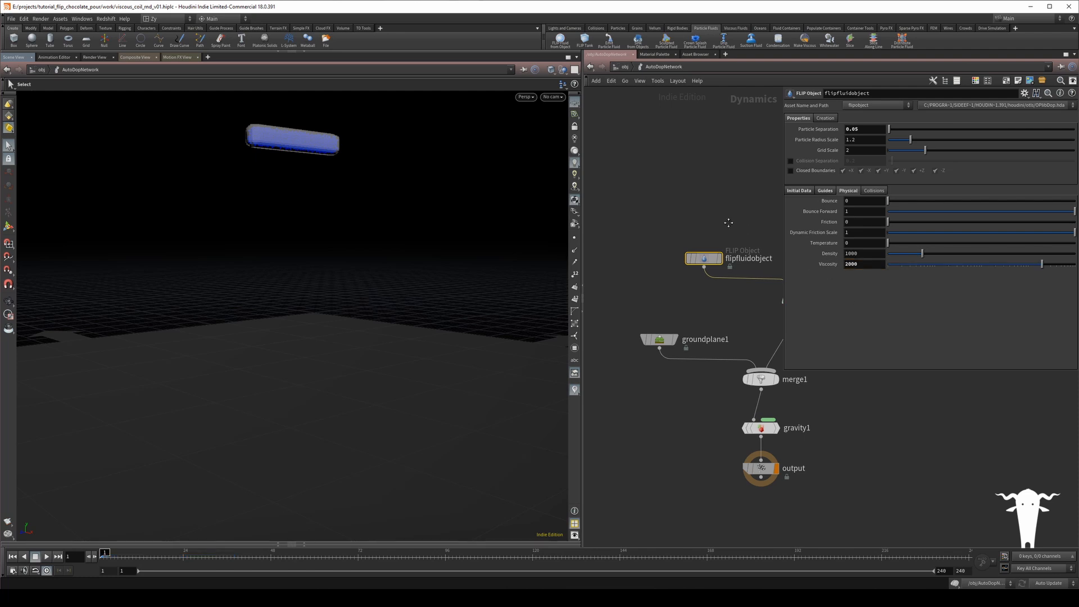
middle_drag(731, 221, 679, 243)
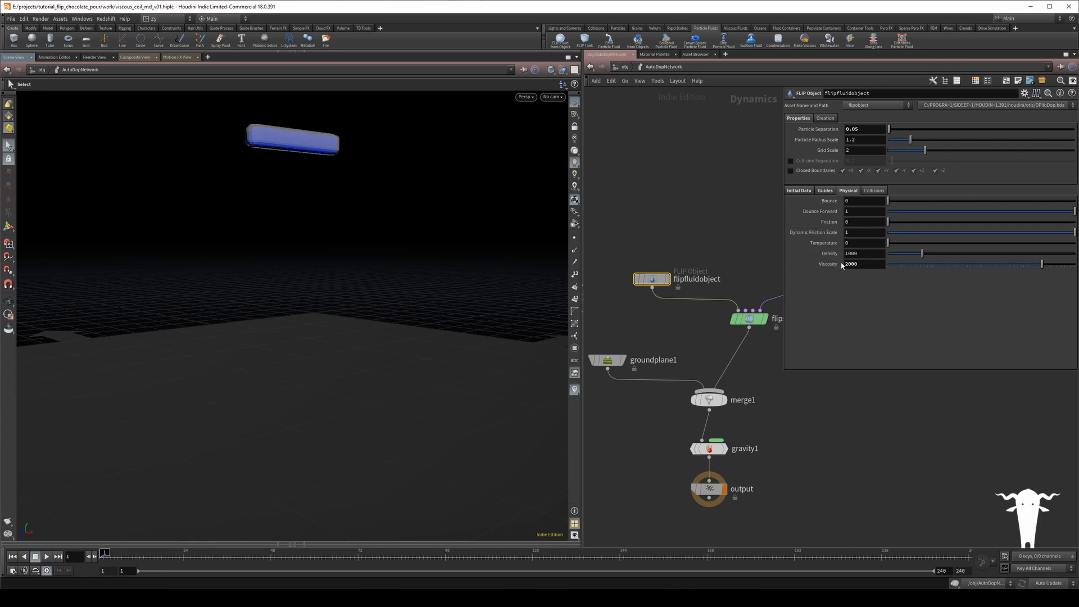
- Try other Viscosity values on flipfluidobject and set it back to 2000
mouse_move(845, 264)
mouse_down()
mouse_move(847, 274)
mouse_move(849, 265)
mouse_up()
text(10)
key(Return)
mouse_move(852, 264)
mouse_down()
mouse_move(834, 271)
mouse_move(849, 267)
mouse_up()
text(3)
key(Return)
text(2)
key(Return)
middle_drag(737, 227, 710, 224)
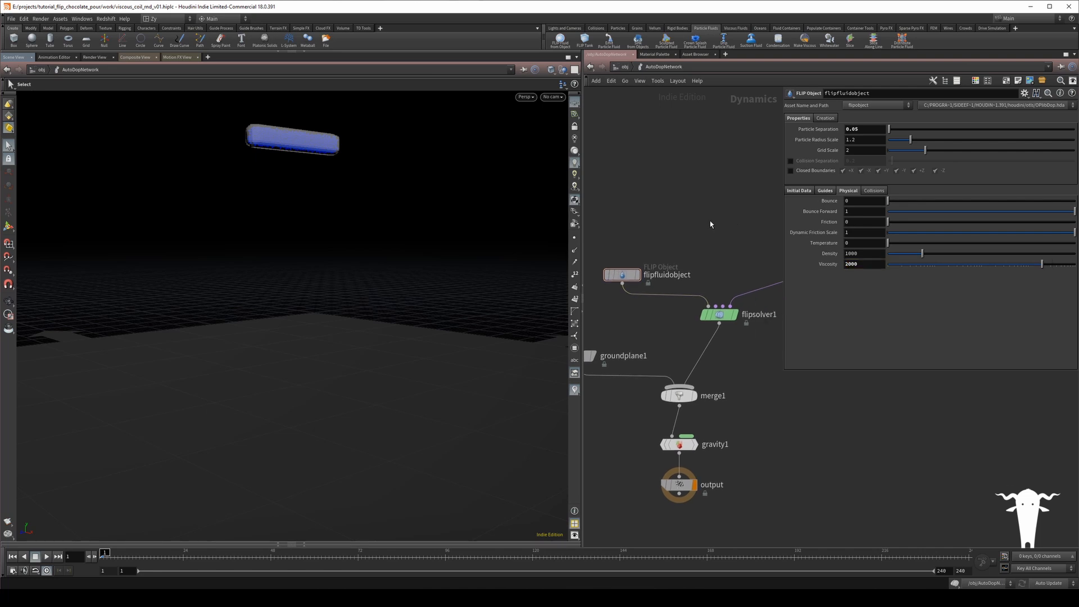
- Enable viscosity in flipsolver1's volume motion settings
click(720, 314)
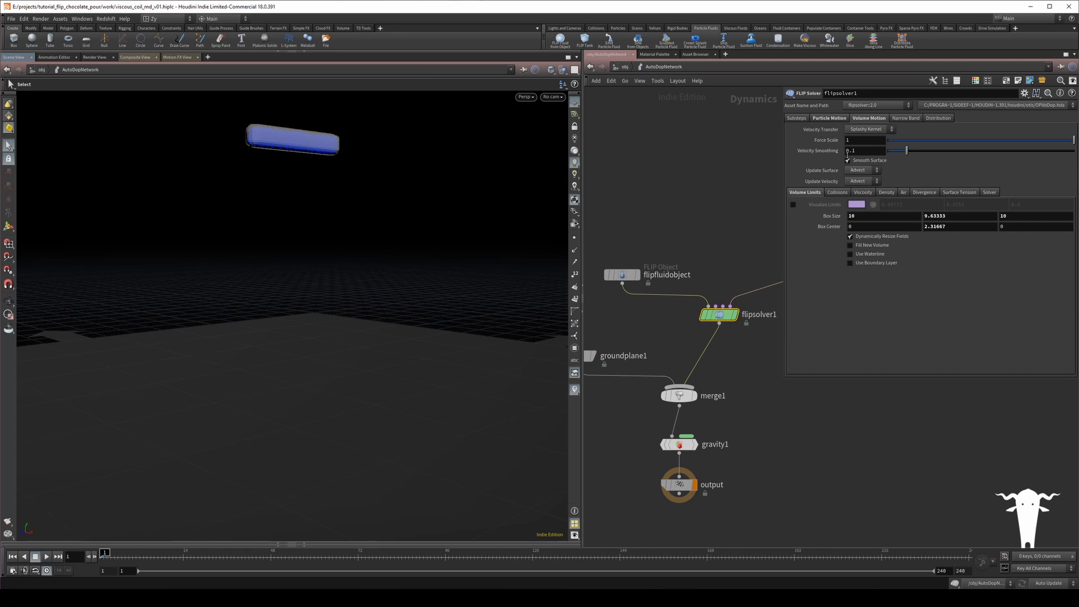
click(861, 193)
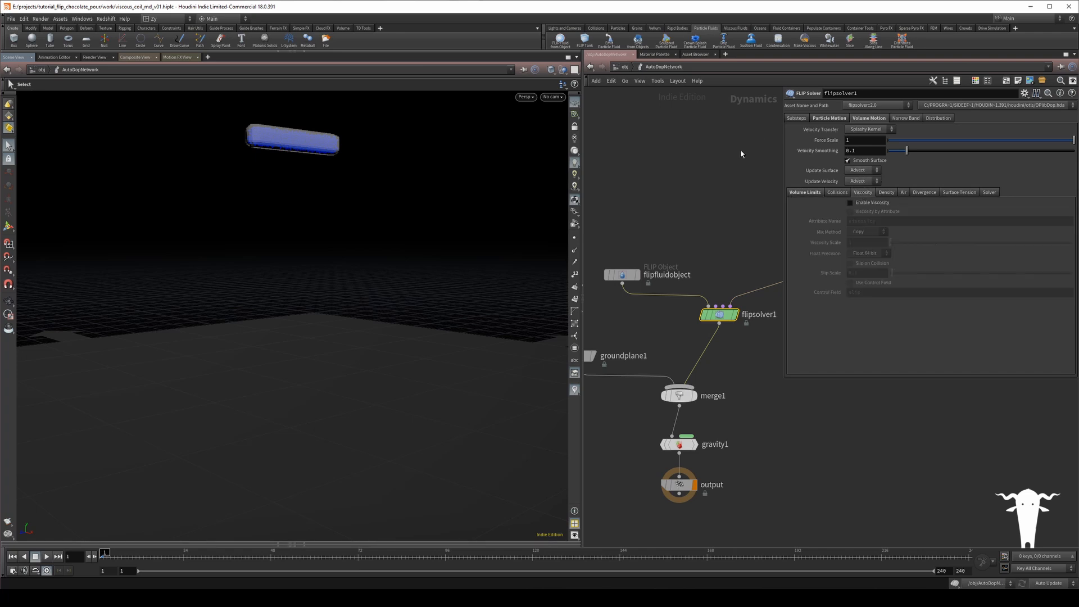
click(864, 204)
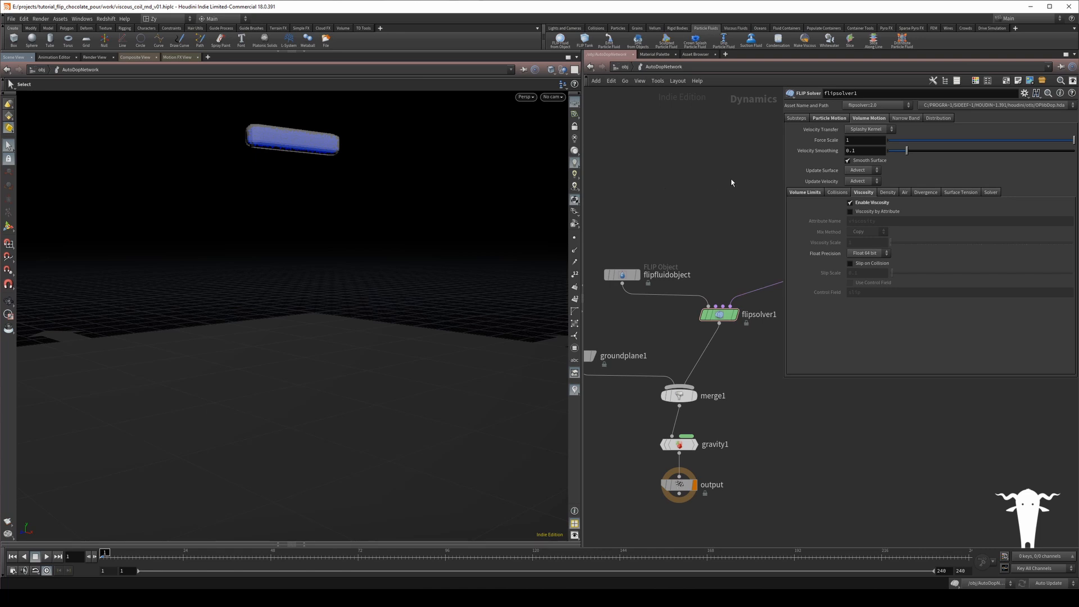
- Play the viscous simulation to about frame 68, stop it and inspect the fluid column and its base
click(48, 557)
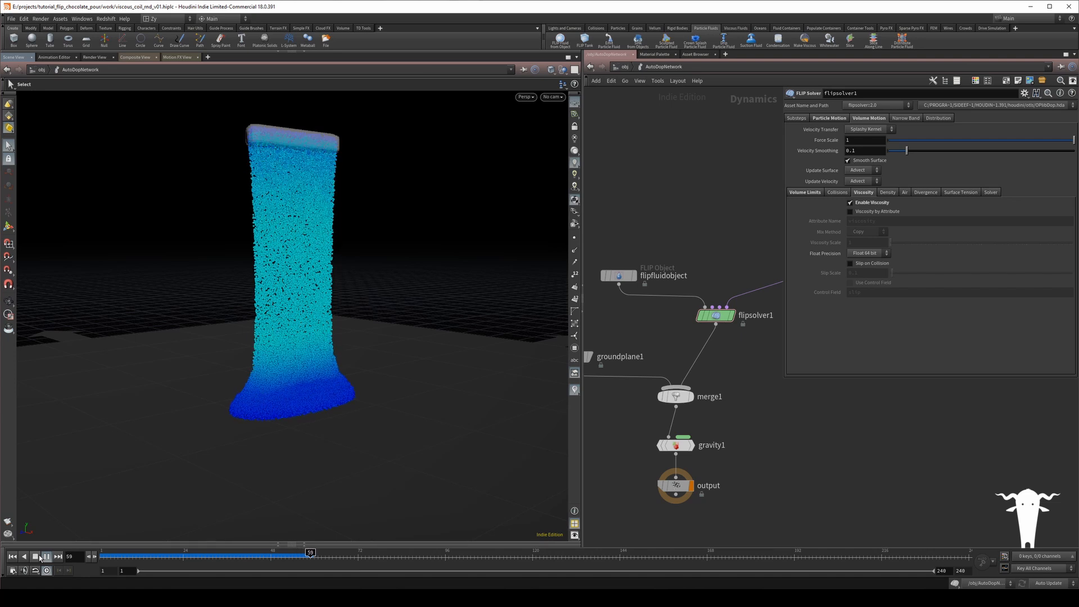
click(39, 555)
key(Escape)
drag(243, 390, 285, 371)
right_drag(285, 371, 400, 326)
drag(400, 326, 300, 338)
right_drag(301, 337, 213, 367)
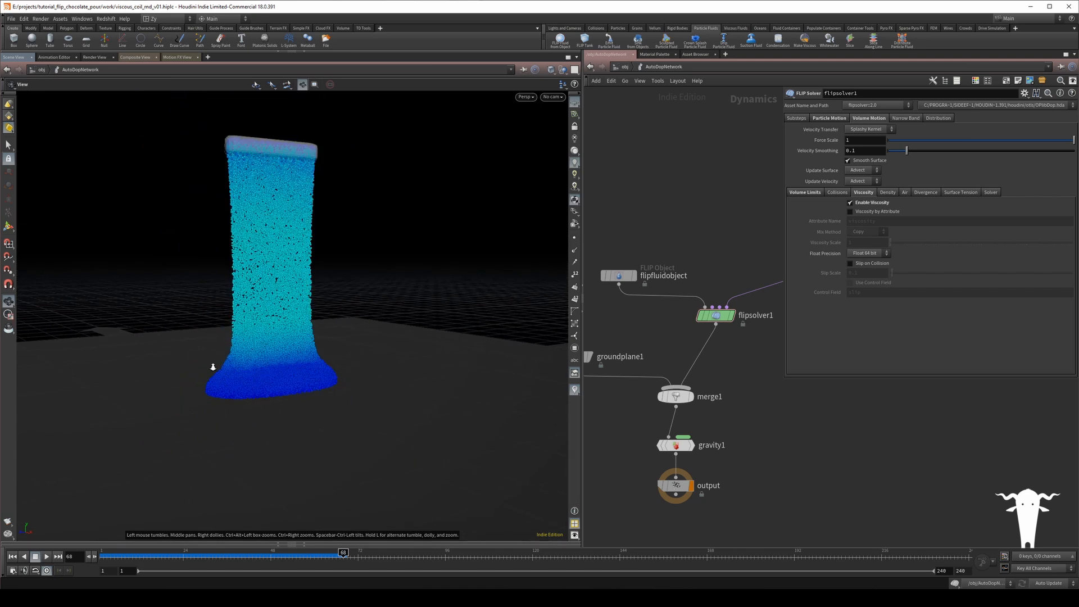
- Continue playing the viscous simulation, stop it, inspect the fluid column and base from several angles, and return to the first frame
alt+middle_drag(213, 367, 214, 415)
click(47, 556)
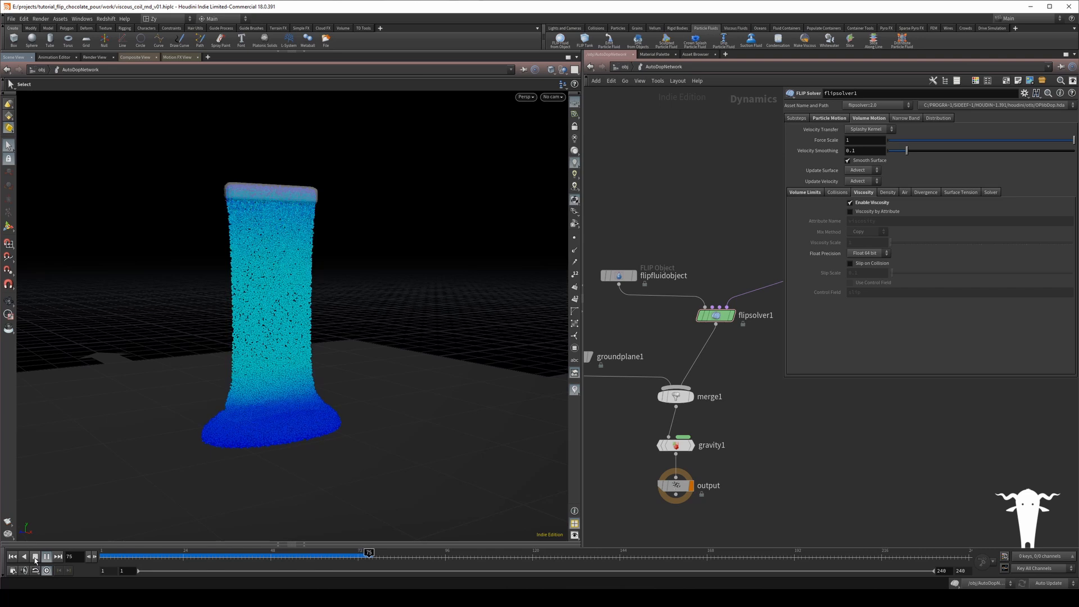
click(35, 557)
alt+drag(260, 394, 337, 382)
alt+right_drag(338, 382, 368, 303)
alt+drag(368, 304, 319, 343)
alt+right_drag(219, 399, 183, 387)
alt+middle_drag(184, 387, 171, 397)
alt+right_drag(170, 397, 334, 281)
key(ctrl+Up)
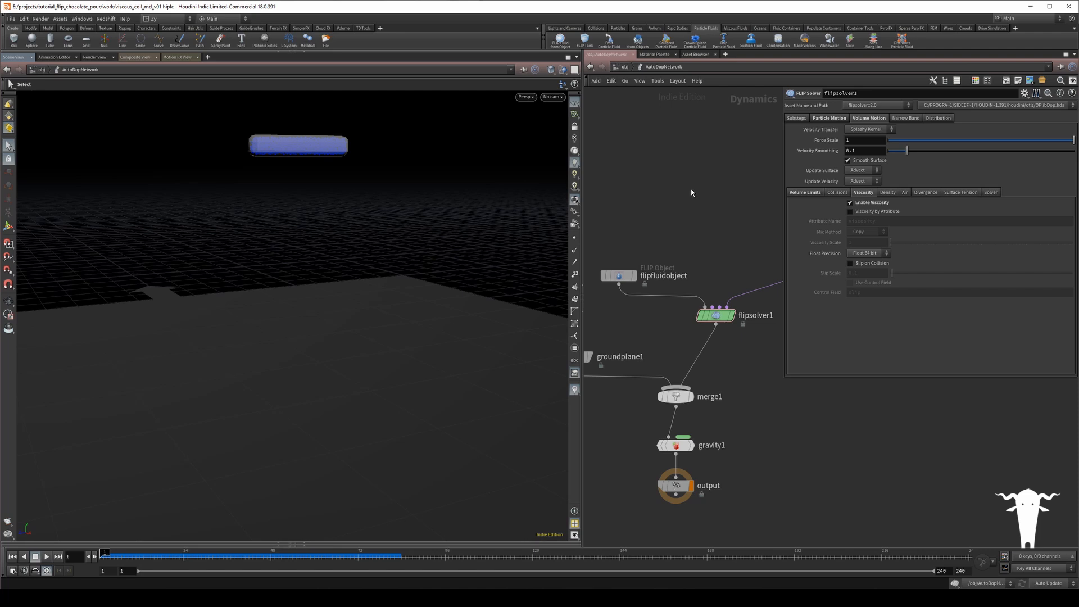
- In flipsolver1, set Velocity Transfer to Swirly Kernel and turn off Reseed Particles in the particle motion settings
click(868, 129)
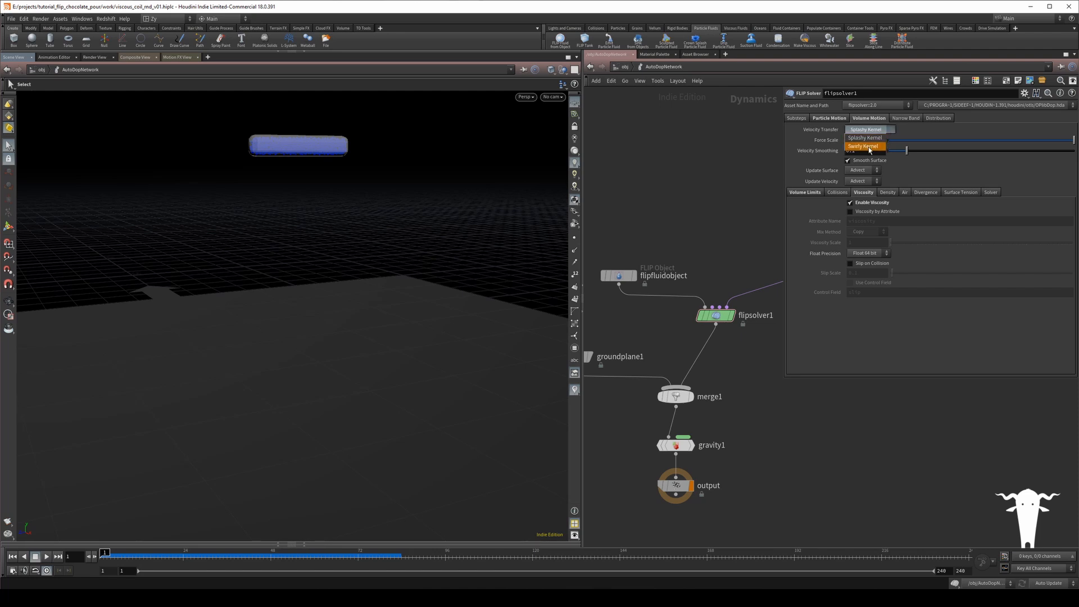
click(865, 146)
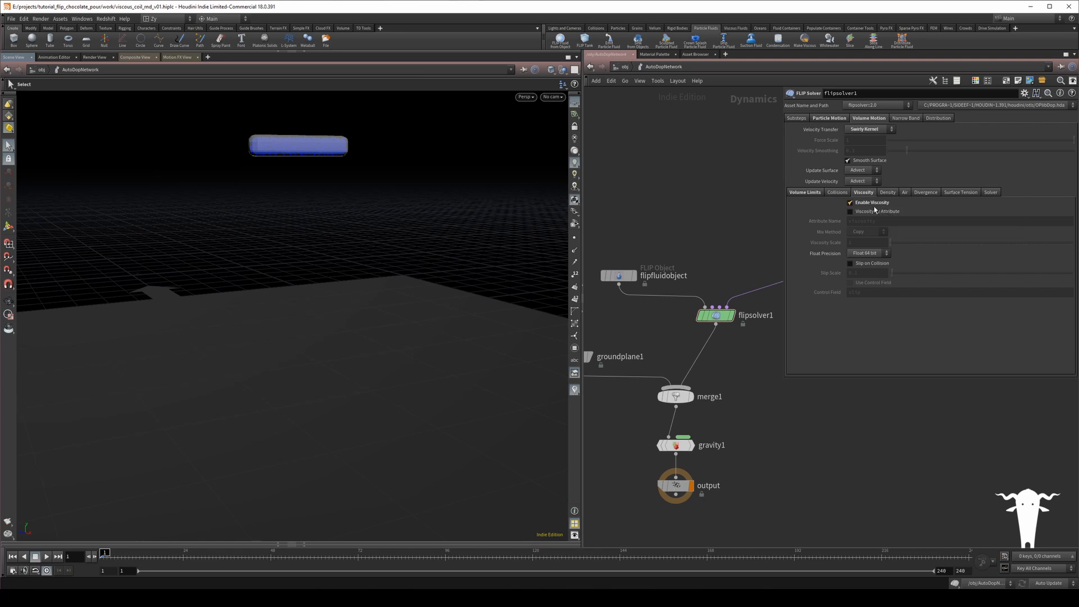
click(829, 118)
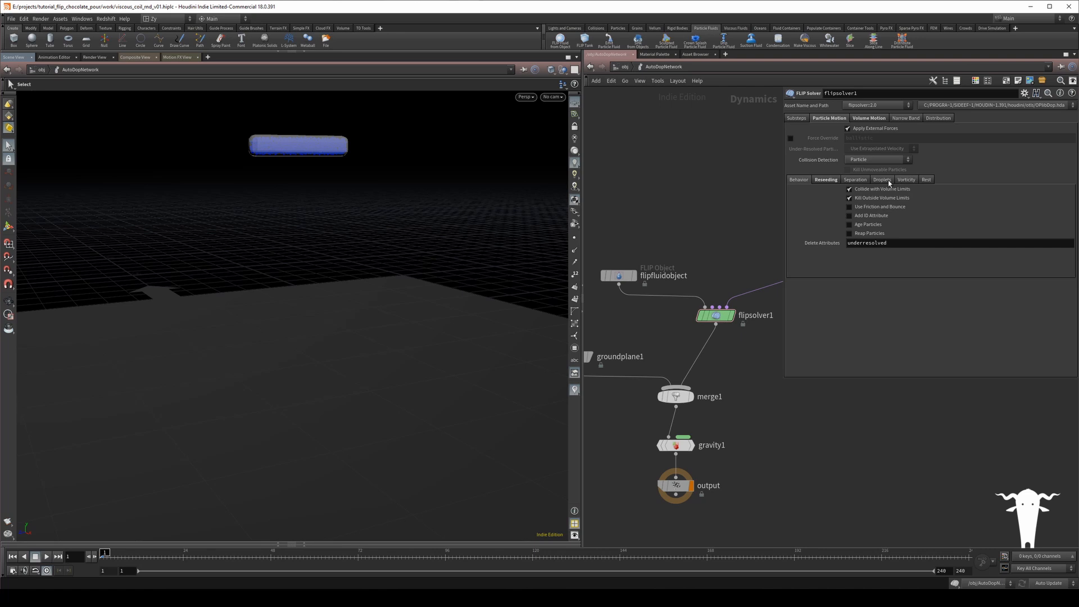
click(826, 180)
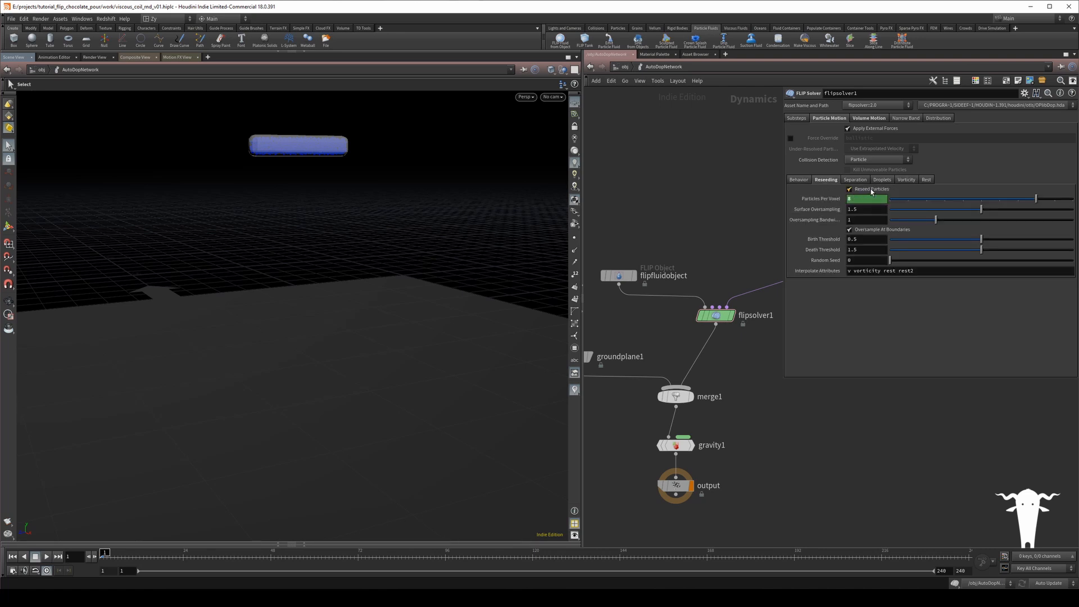
mouse_move(871, 191)
click(849, 189)
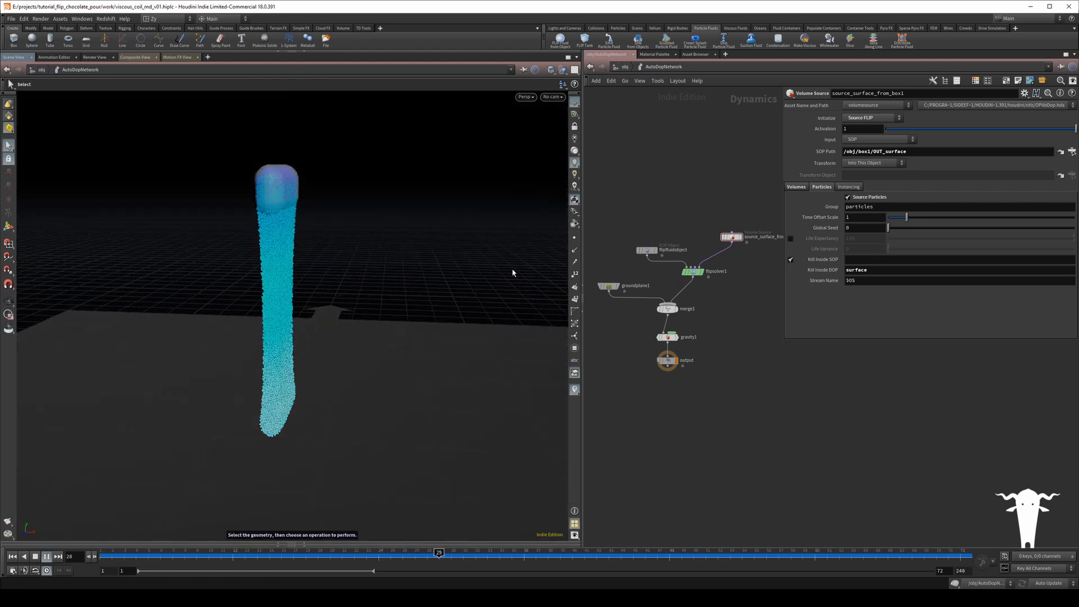
- Select flipfluidobject and inspect the playing pour up close, from the side and from above
click(647, 250)
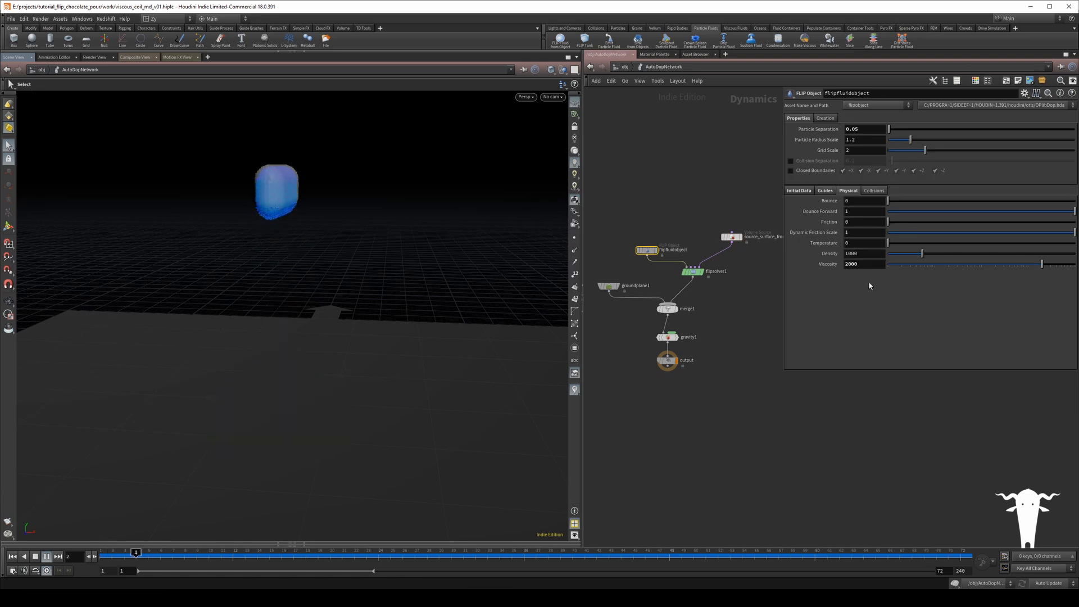
key(Escape)
scroll(300, 306, up, 3)
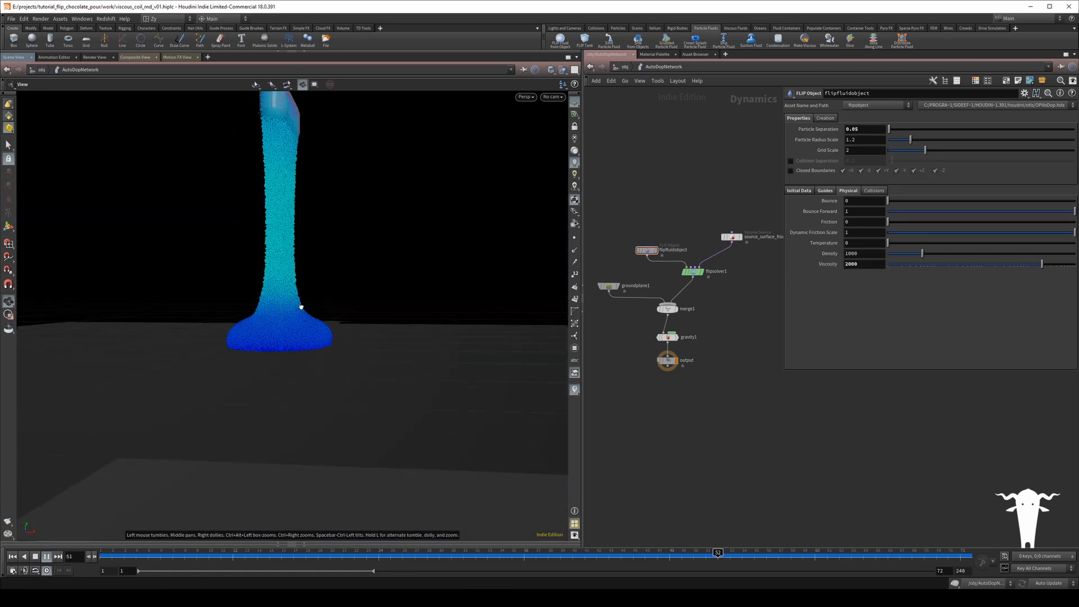
scroll(300, 307, down, 3)
drag(313, 332, 245, 342)
middle_drag(246, 342, 321, 264)
drag(320, 264, 288, 331)
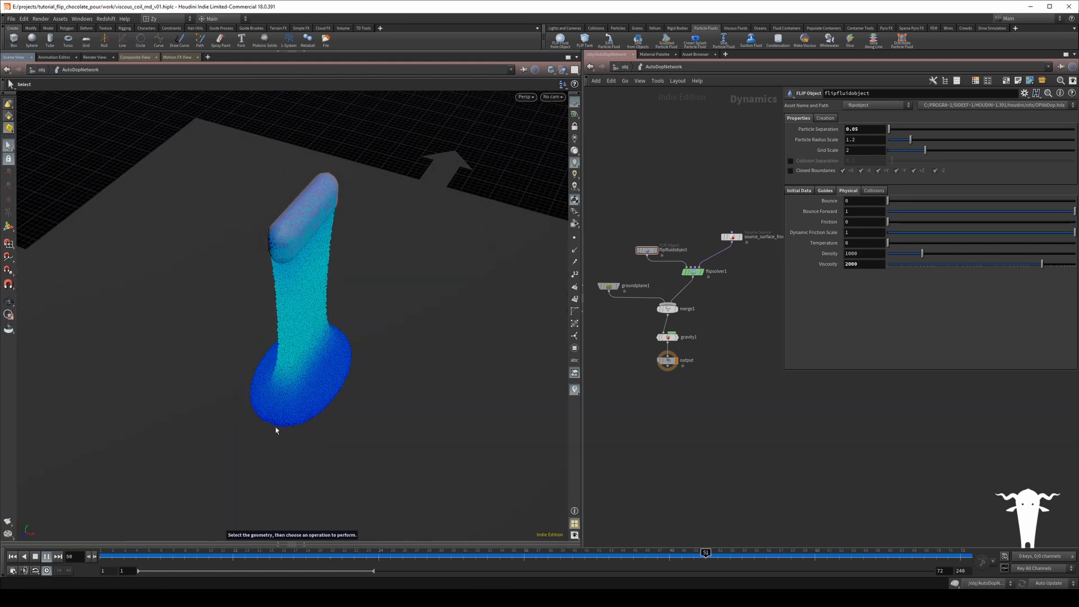
- Return to the first frame and set flipfluidobject's Particle Separation to 0.025
click(12, 556)
drag(210, 373, 224, 356)
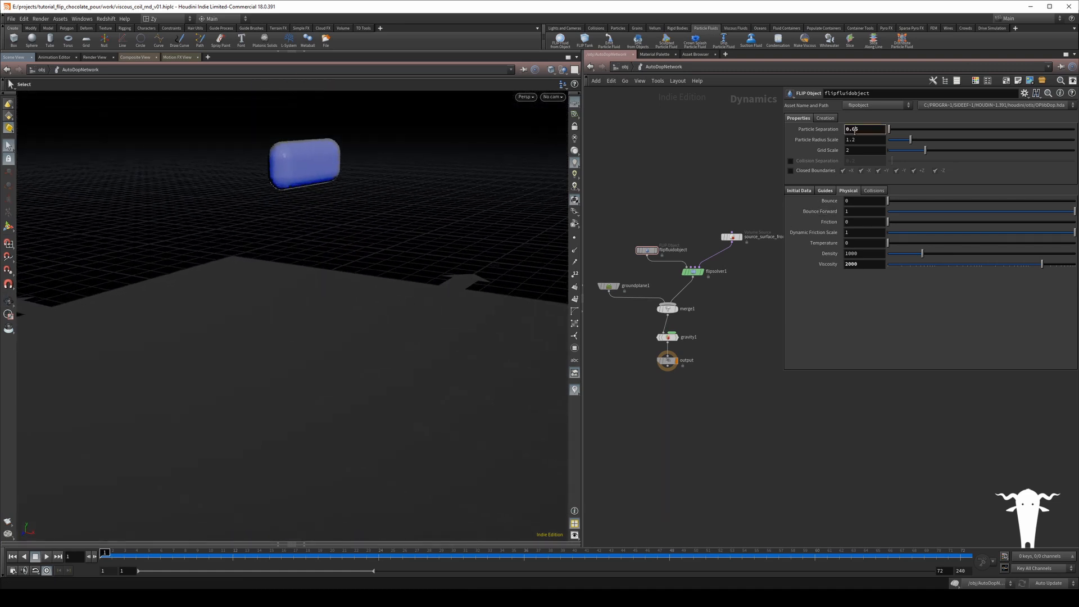
key(Return)
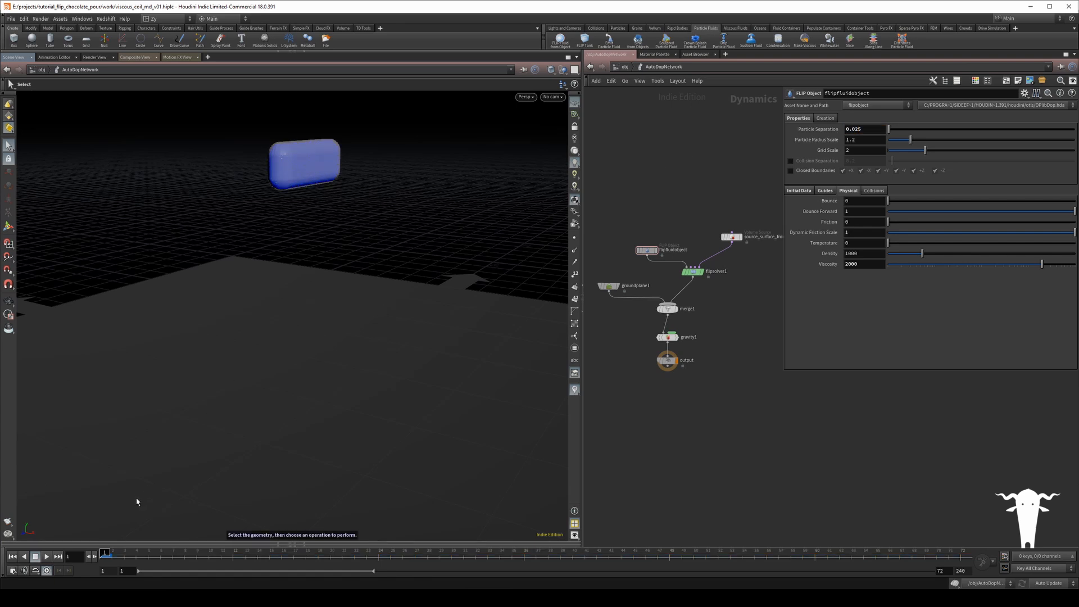
- Play the finer simulation to about frame 61, inspecting the column from the side along the way, and stop it
click(47, 556)
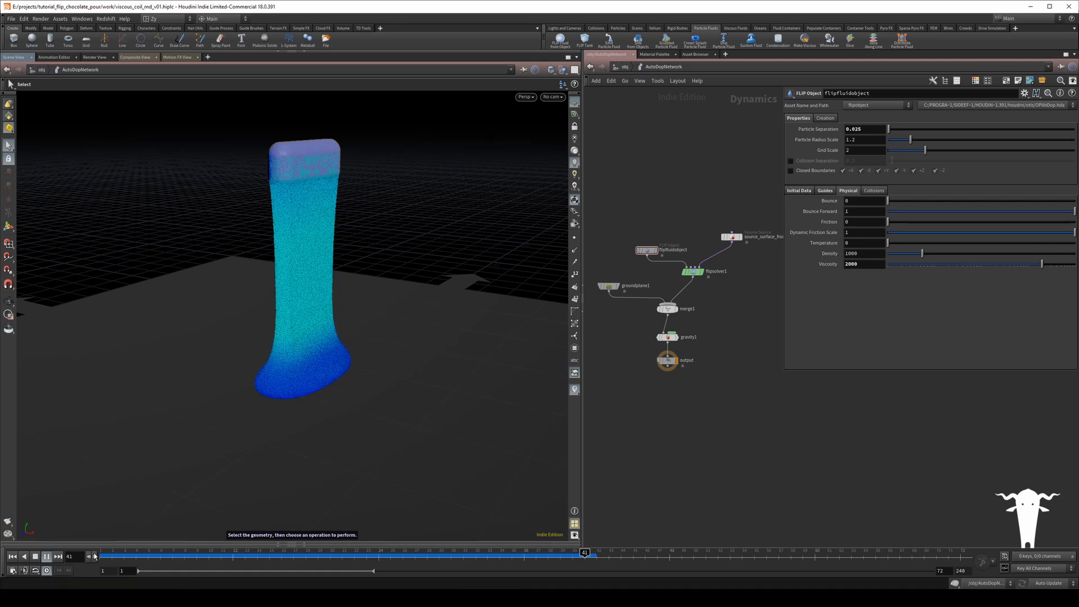
click(37, 558)
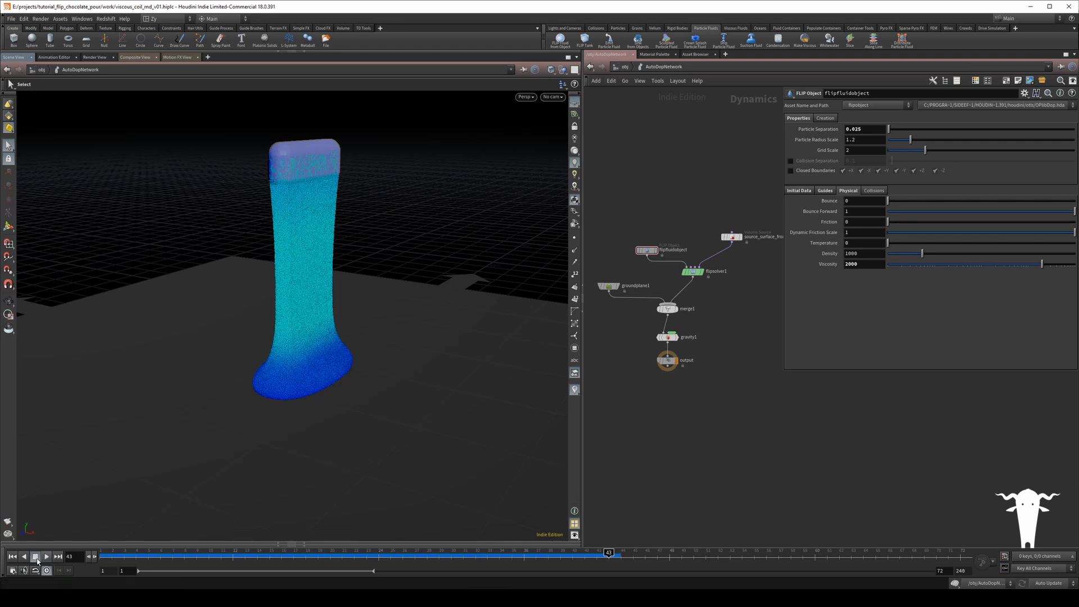
alt+drag(272, 308, 320, 279)
click(47, 556)
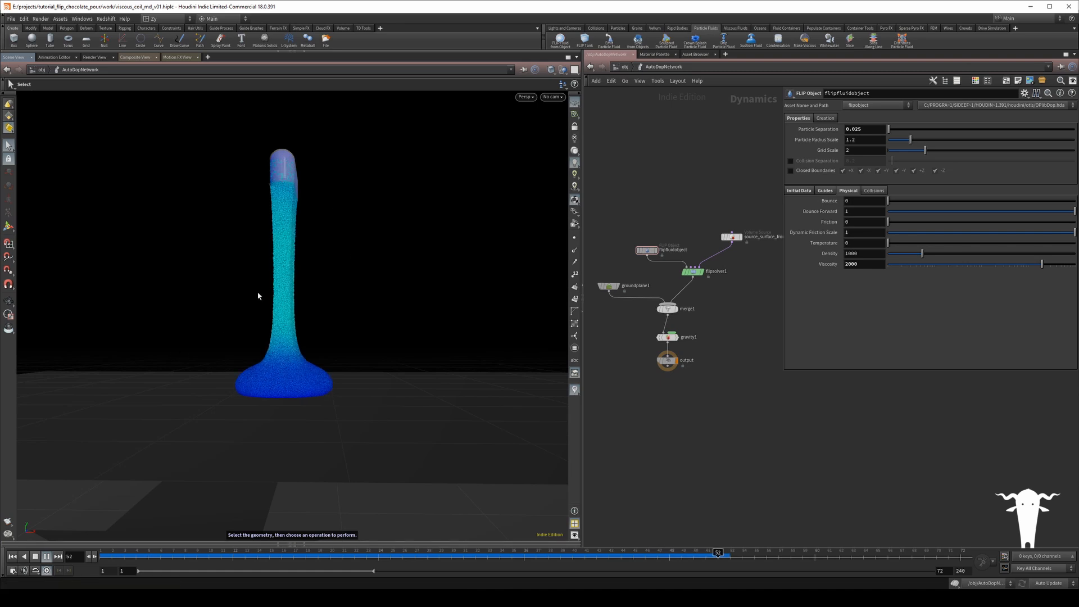
click(34, 559)
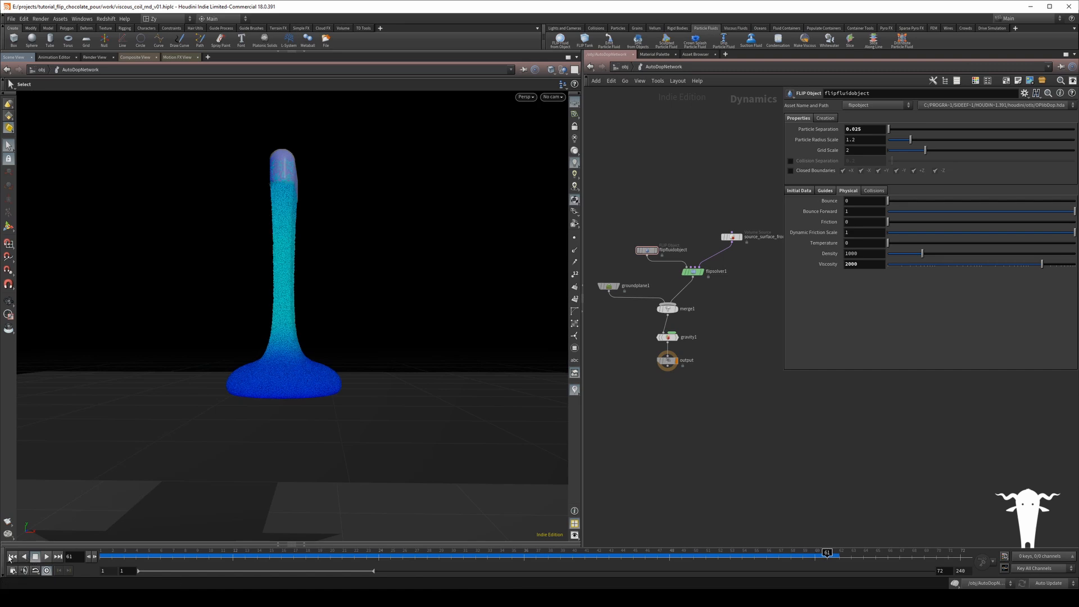
- Try a Viscosity of 5000 on flipfluidobject, play the simulation to about frame 67 and return to the first frame
click(11, 556)
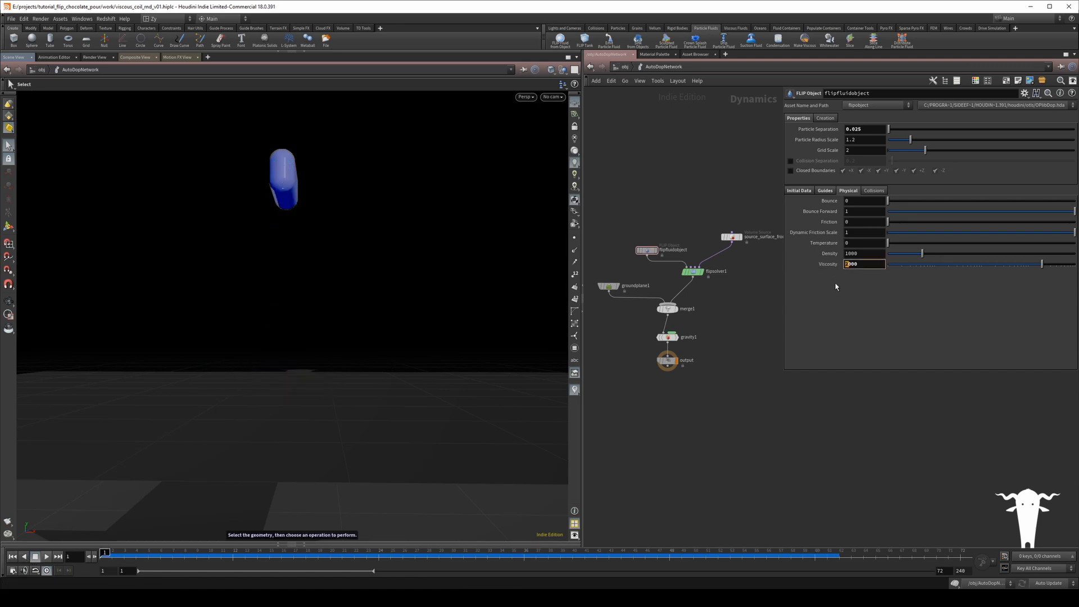
key(Return)
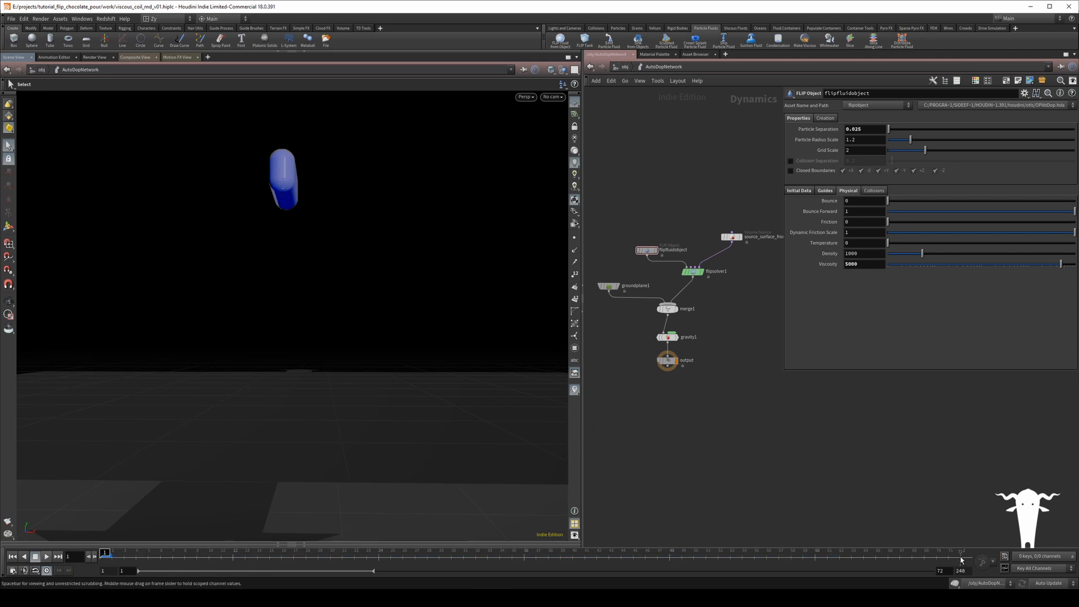
click(46, 556)
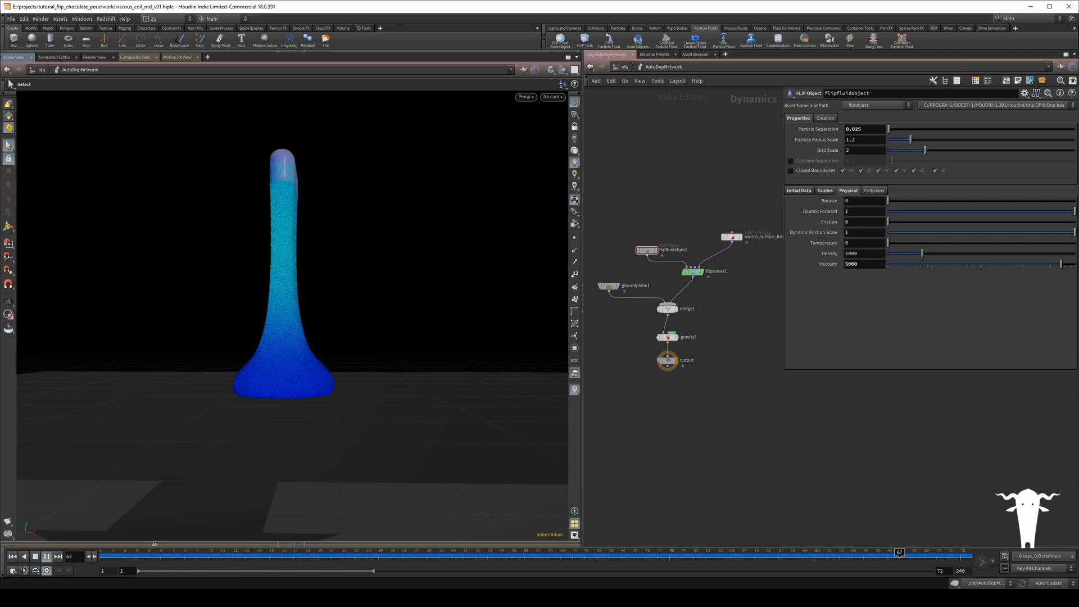
click(105, 556)
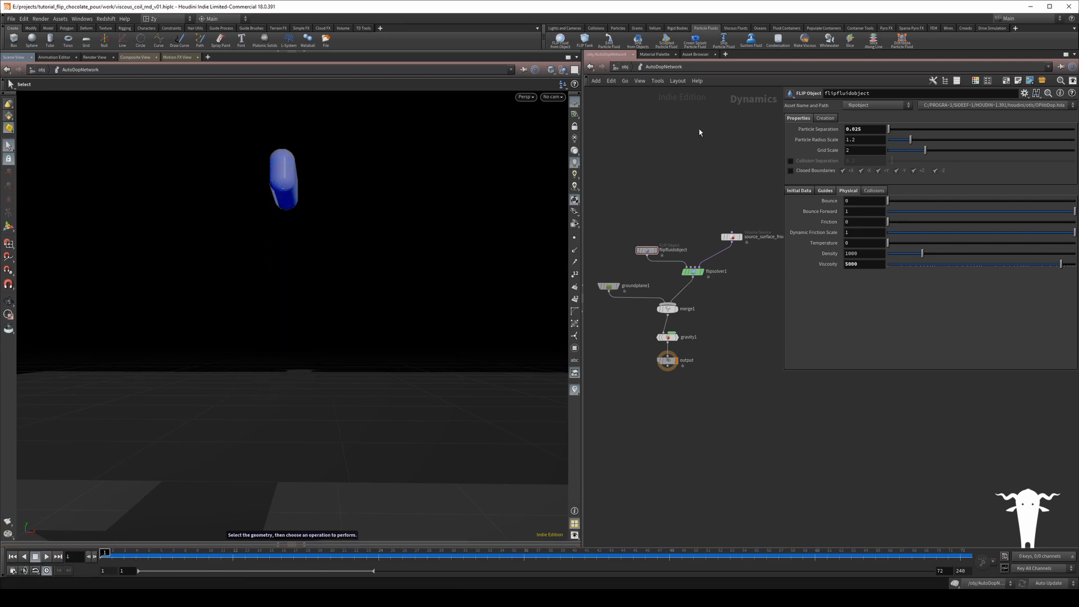
- Inside the box1 object, turn off Shell Thickness on the create_surface FLIP Source
click(623, 67)
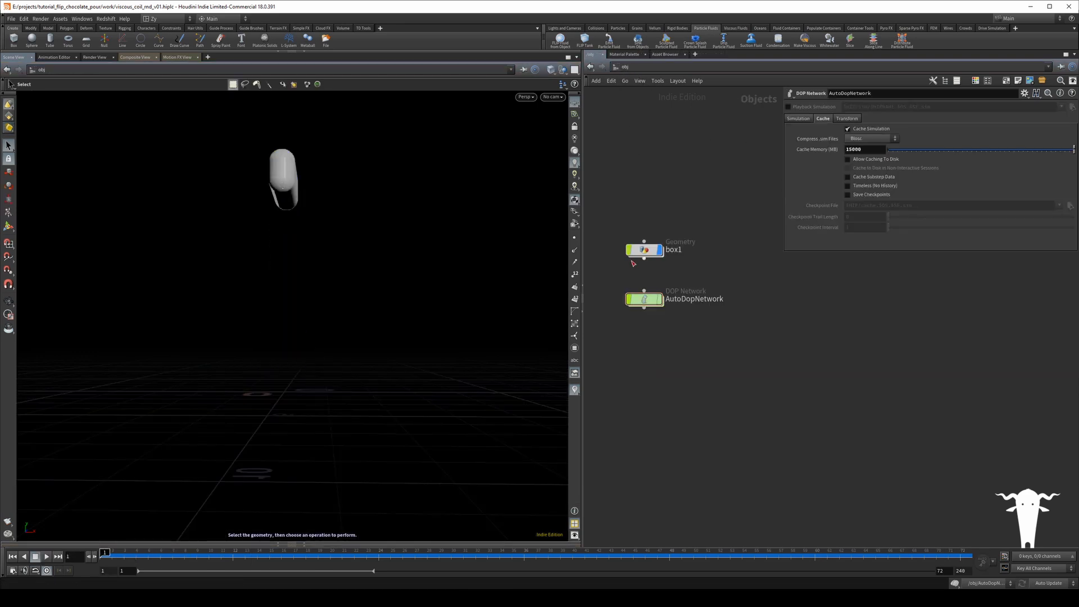
double_click(646, 249)
click(711, 248)
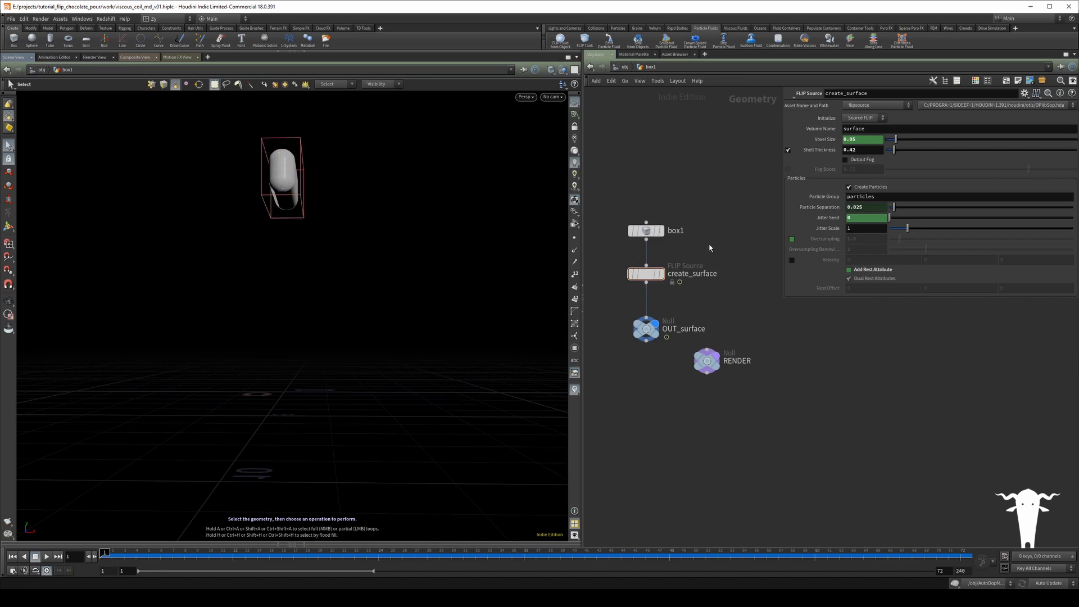
drag(661, 271, 657, 273)
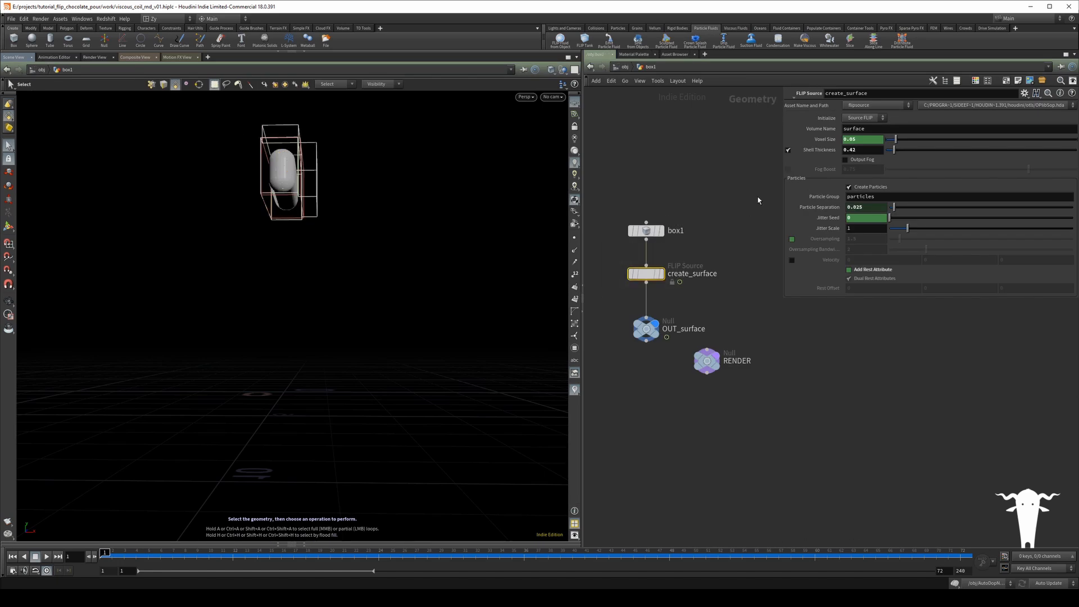
click(788, 151)
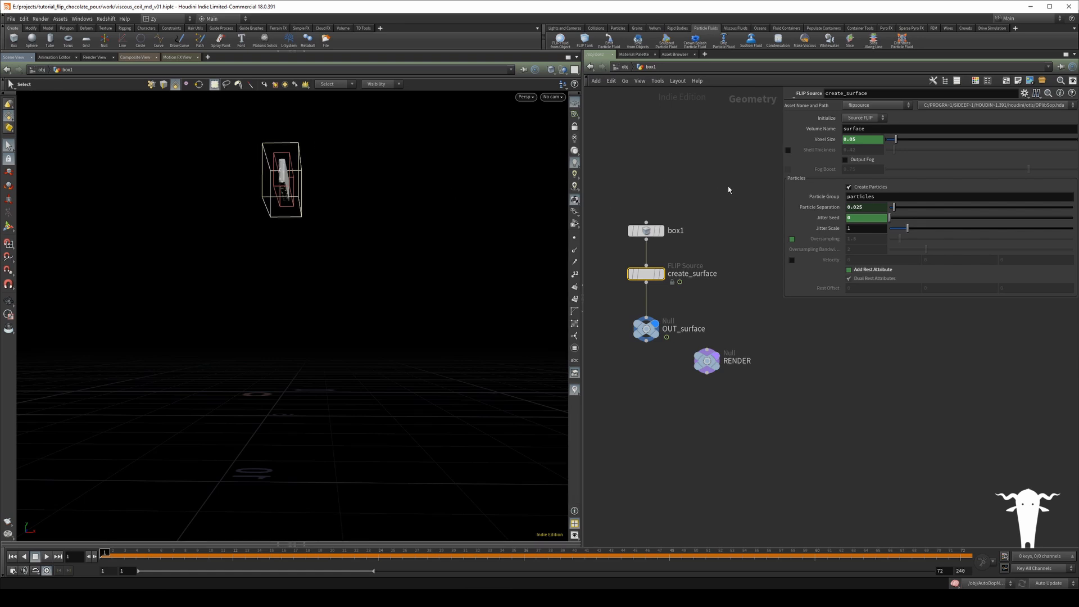
click(709, 161)
- Return to AutoDopNetwork, simulate the thin sheet to frame 72 and inspect its playback from the side and at an angle
click(624, 67)
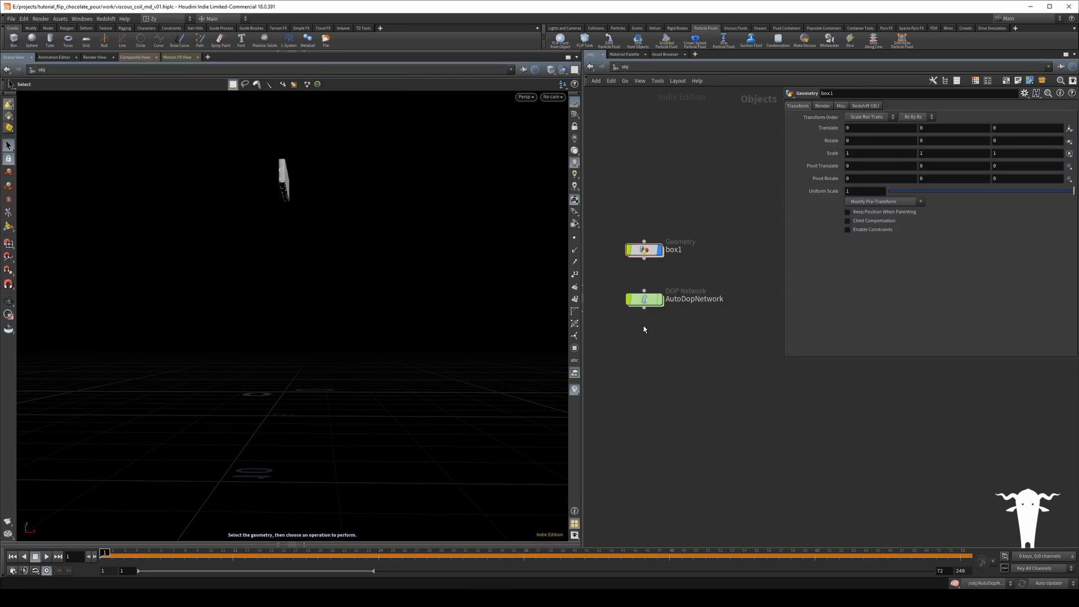
double_click(642, 301)
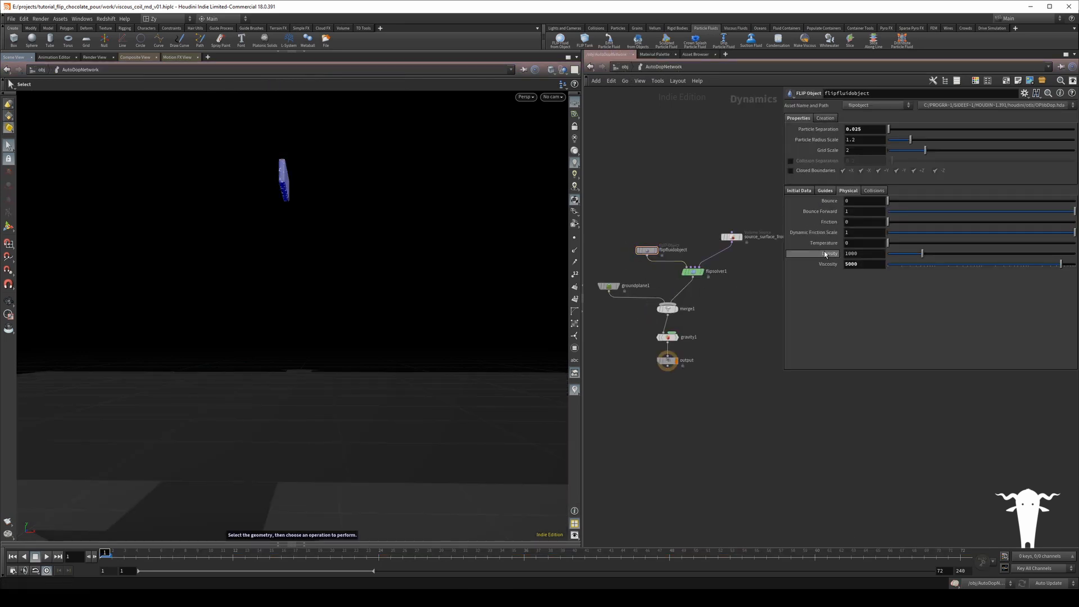
click(961, 559)
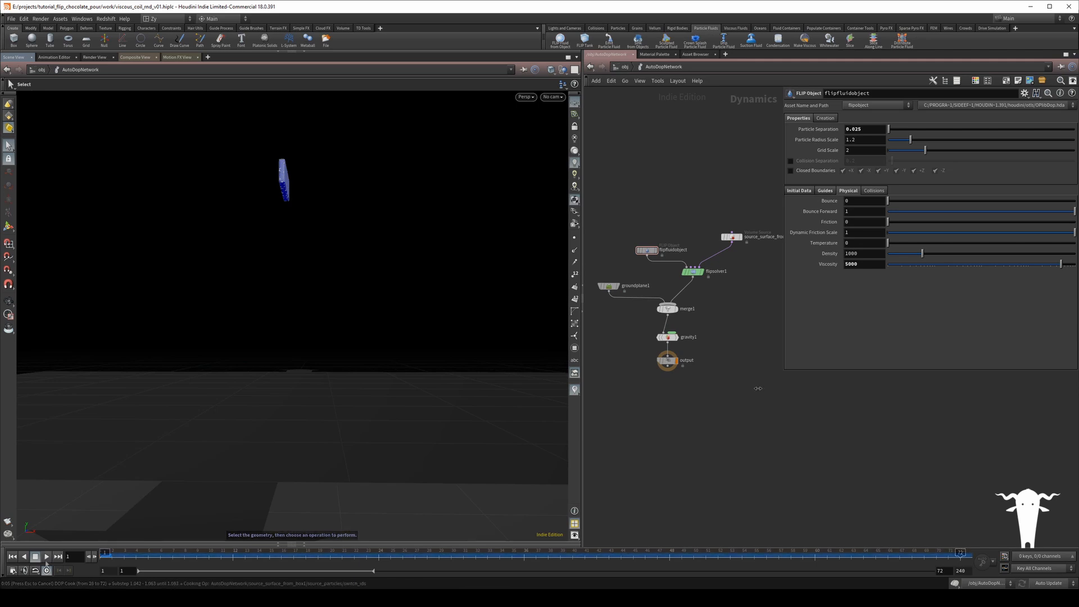
click(46, 558)
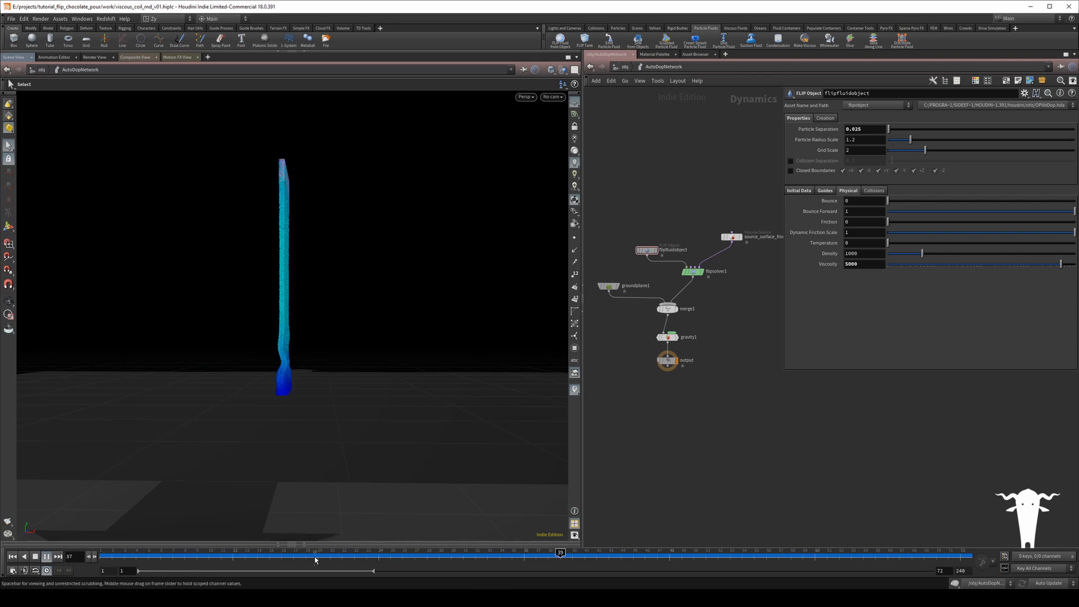
key(ctrl+Up)
alt+drag(191, 380, 268, 347)
click(48, 557)
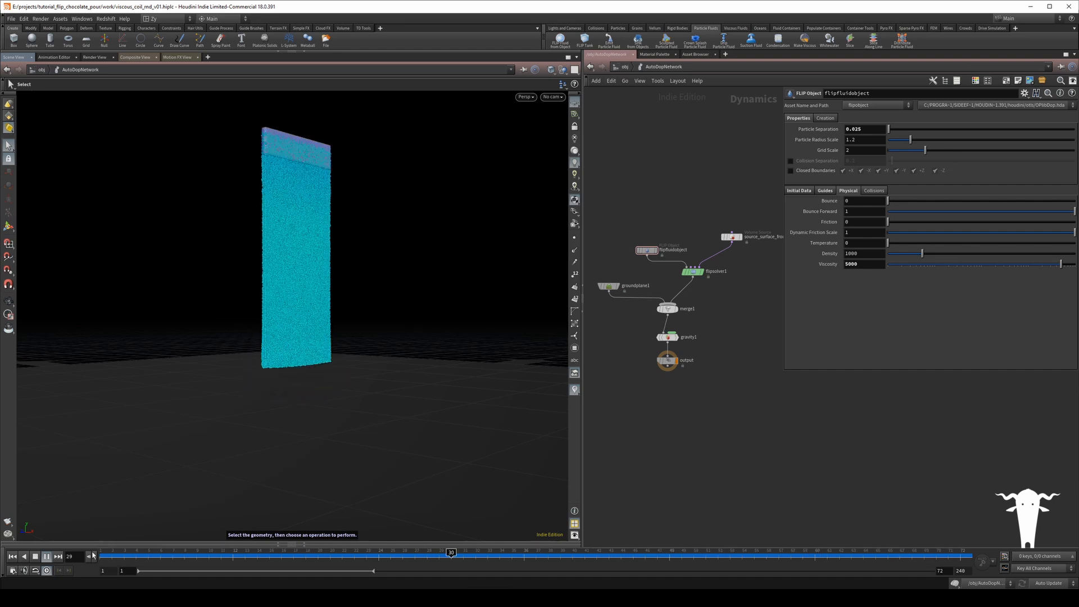
click(35, 556)
- Return to the first frame and set flipfluidobject's Density to 2000
click(102, 557)
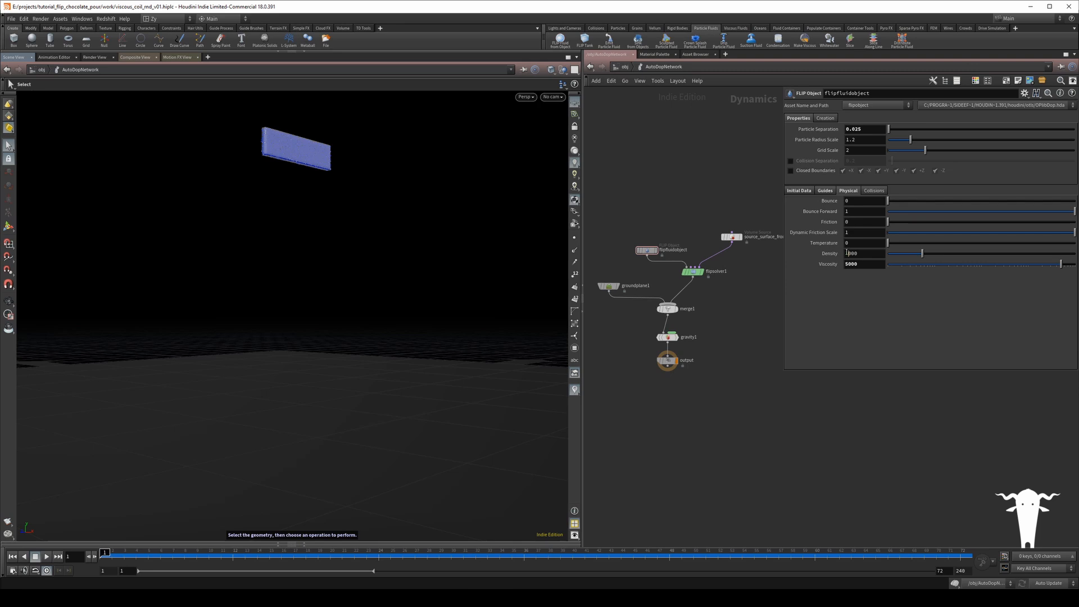
click(847, 253)
text(2)
key(Return)
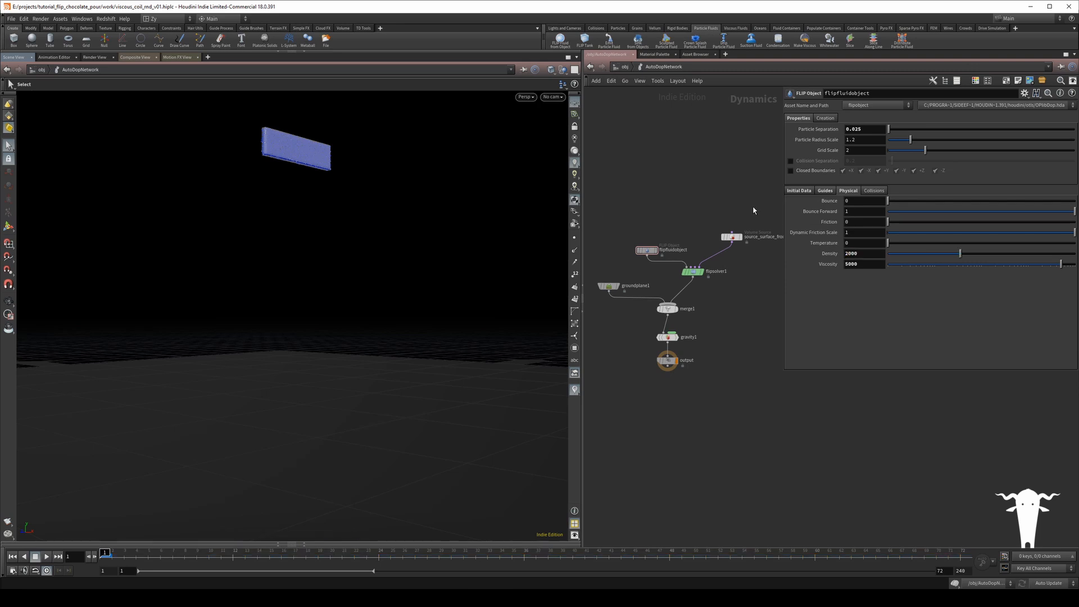
- Simulate the denser fluid to frame 72, play it back and stop it
click(961, 555)
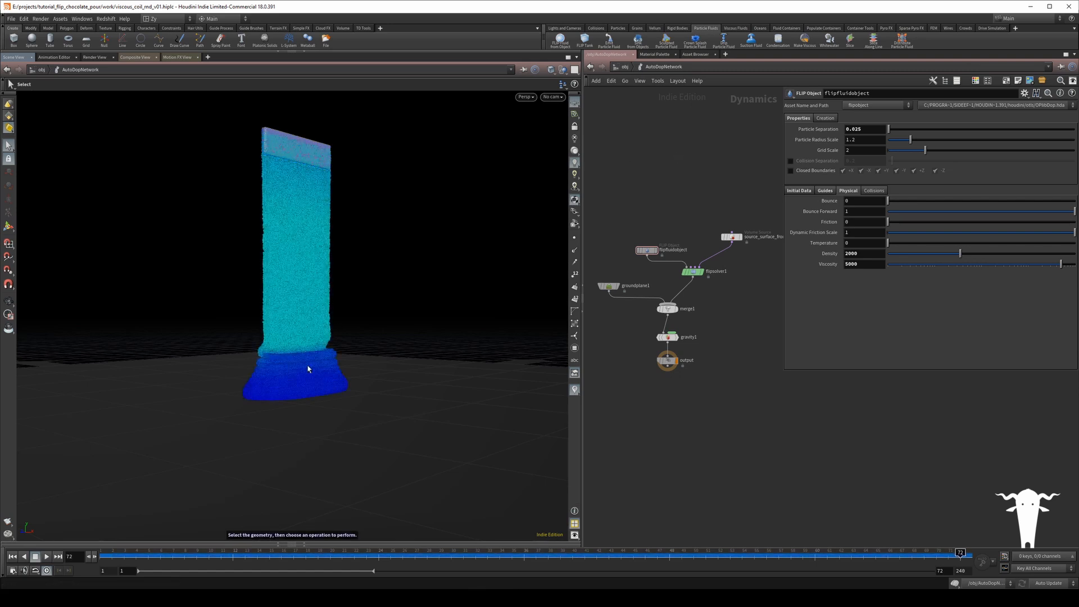
click(47, 557)
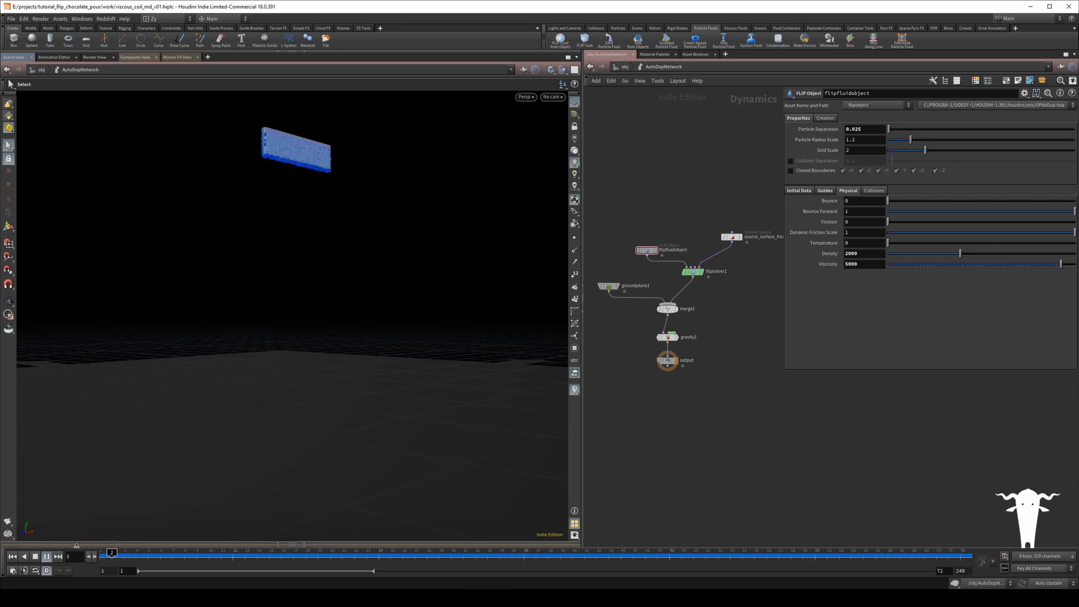
click(42, 554)
- Return to the first frame and set flipfluidobject's Viscosity to 10000
click(13, 556)
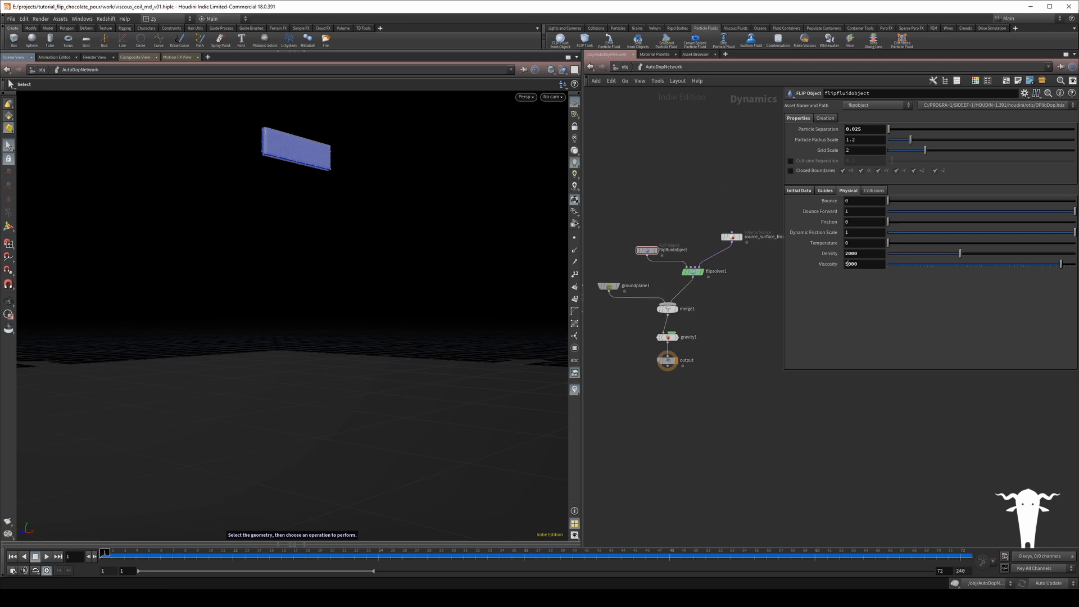
drag(847, 264, 844, 265)
key(Return)
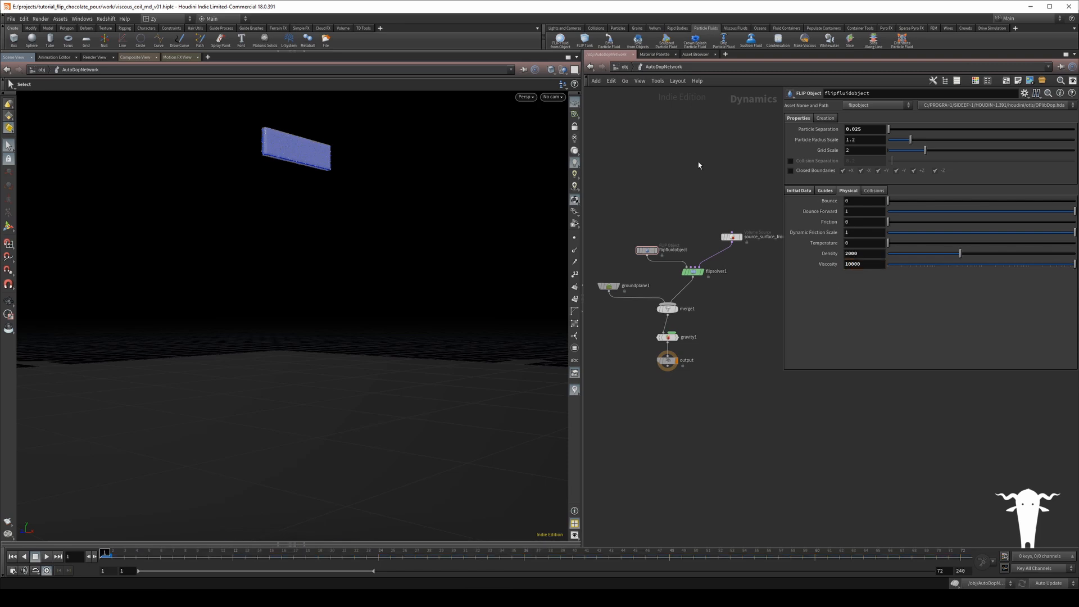
- In box1, enable Velocity on create_surface, set its Y value to -10, and move box1 and create_surface further above OUT_surface
click(624, 67)
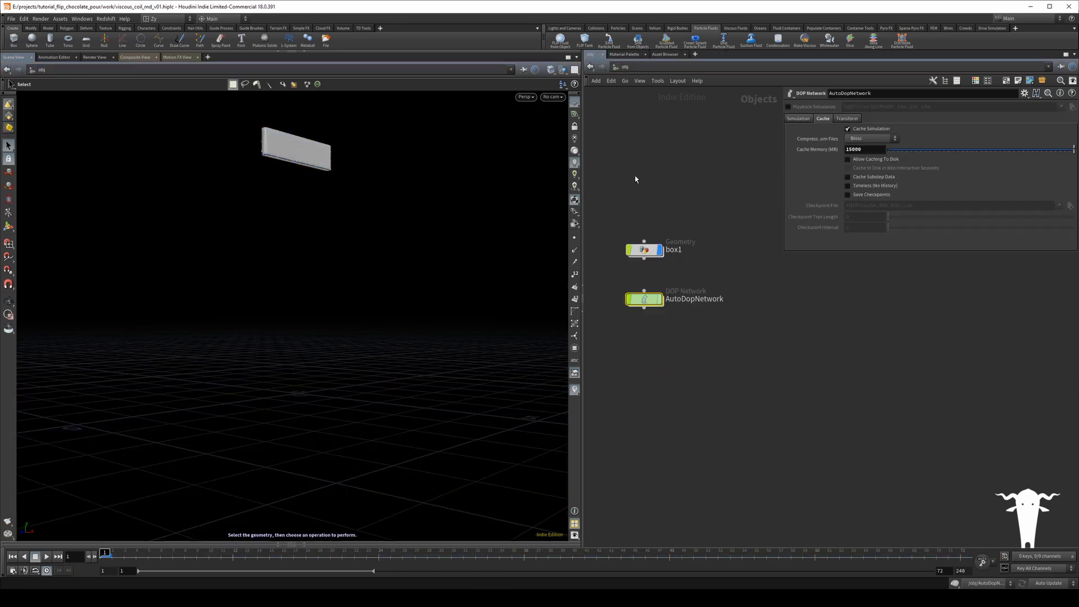
double_click(646, 253)
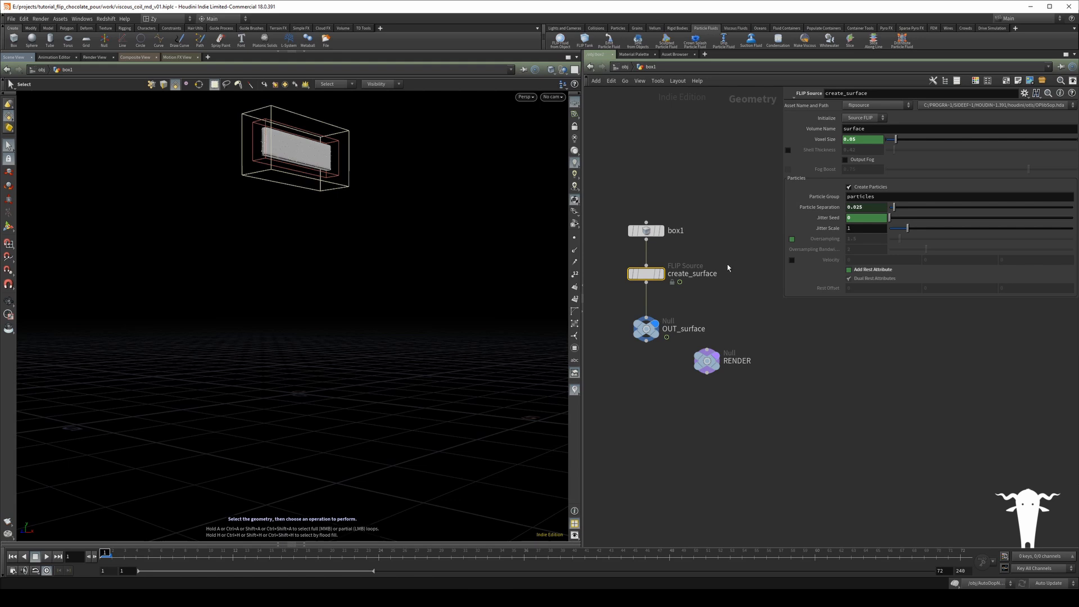
click(792, 259)
drag(944, 261, 899, 272)
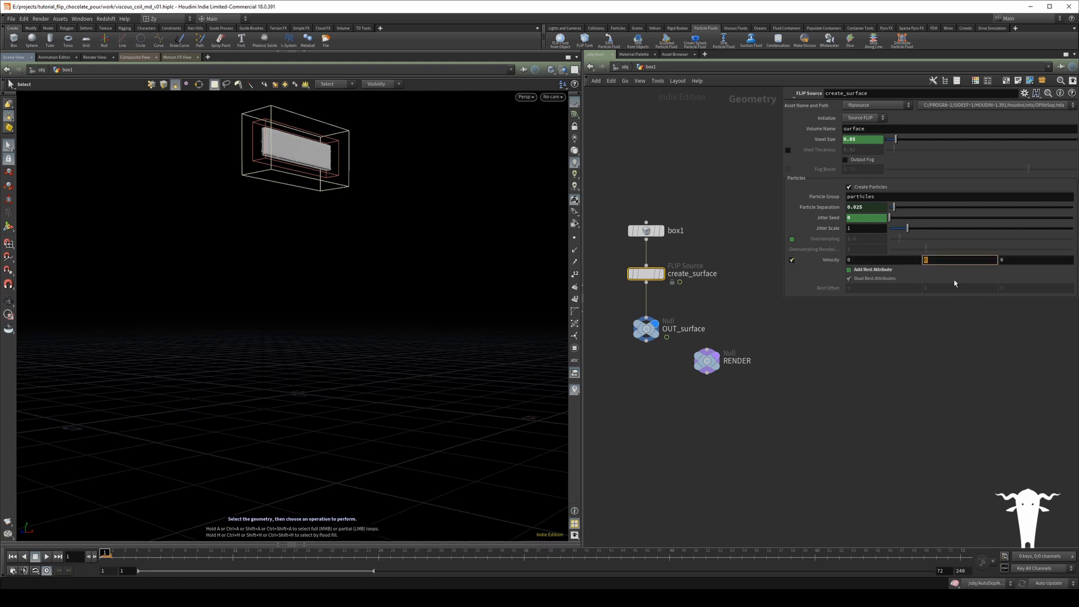
text(-10)
key(Return)
drag(727, 200, 648, 244)
click(672, 111)
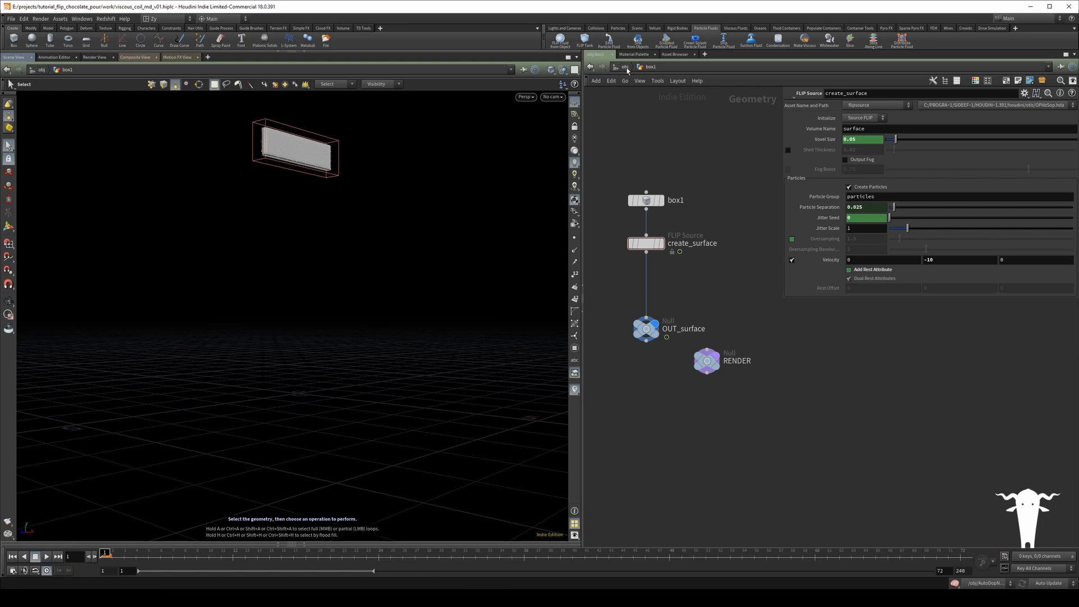
- Return to AutoDopNetwork, simulate the pour to frame 72, play it back and stop it
click(624, 66)
double_click(644, 303)
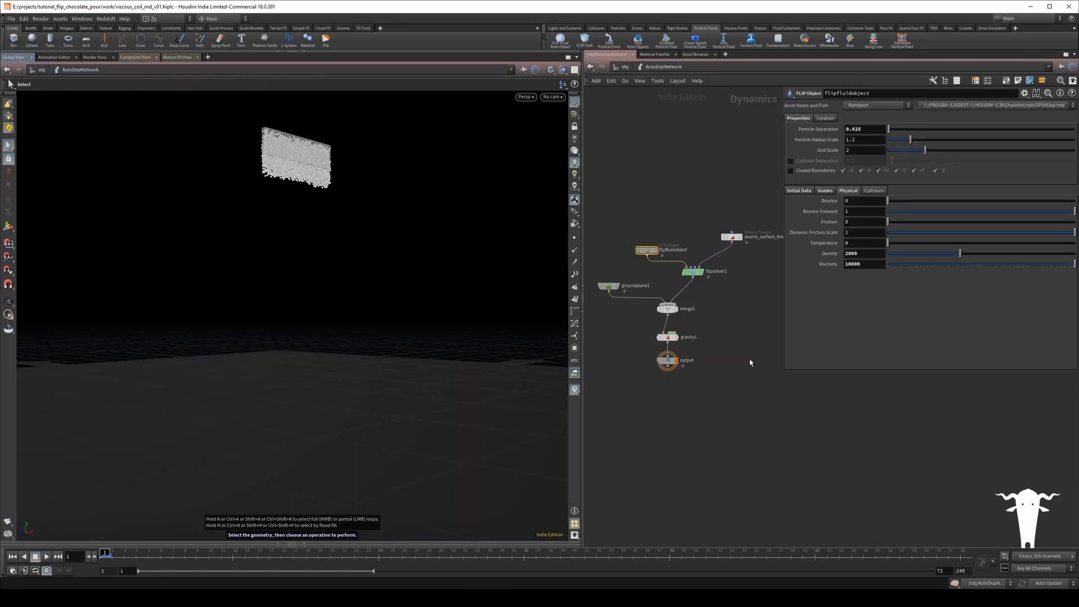
click(961, 553)
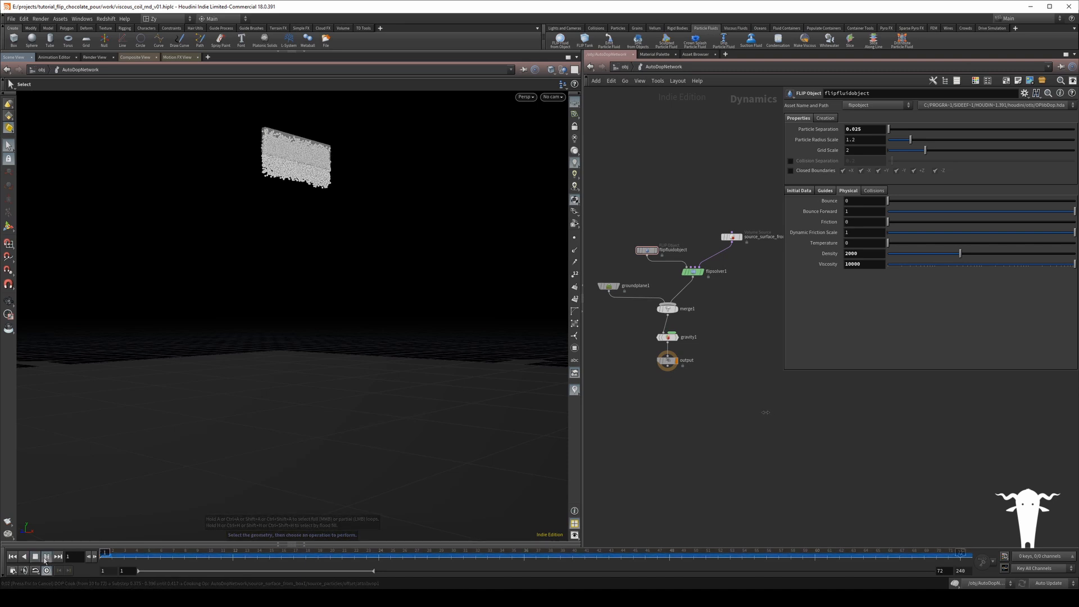
click(46, 556)
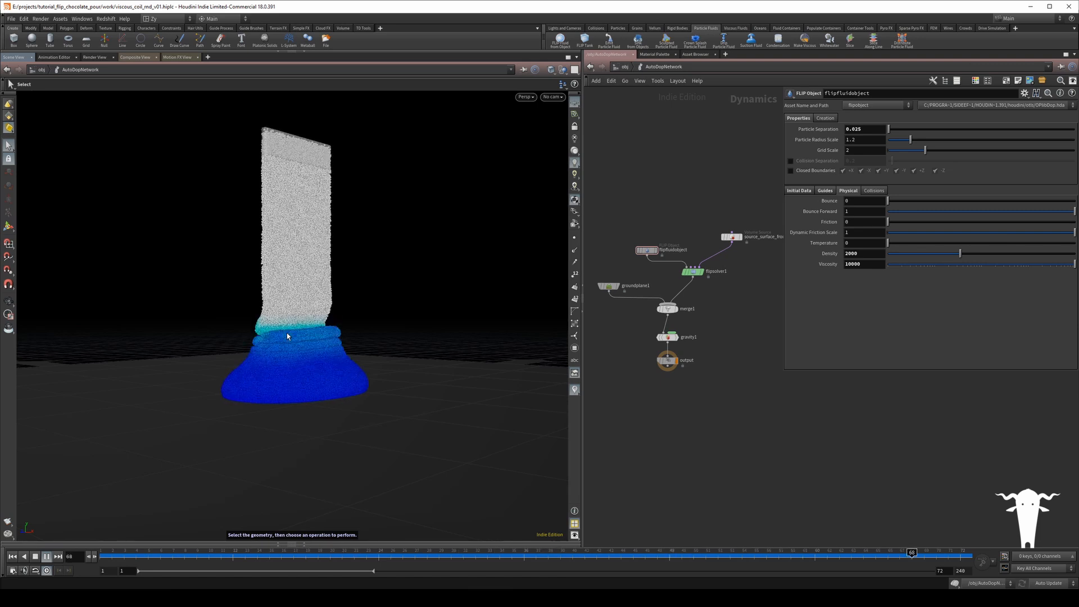
click(46, 558)
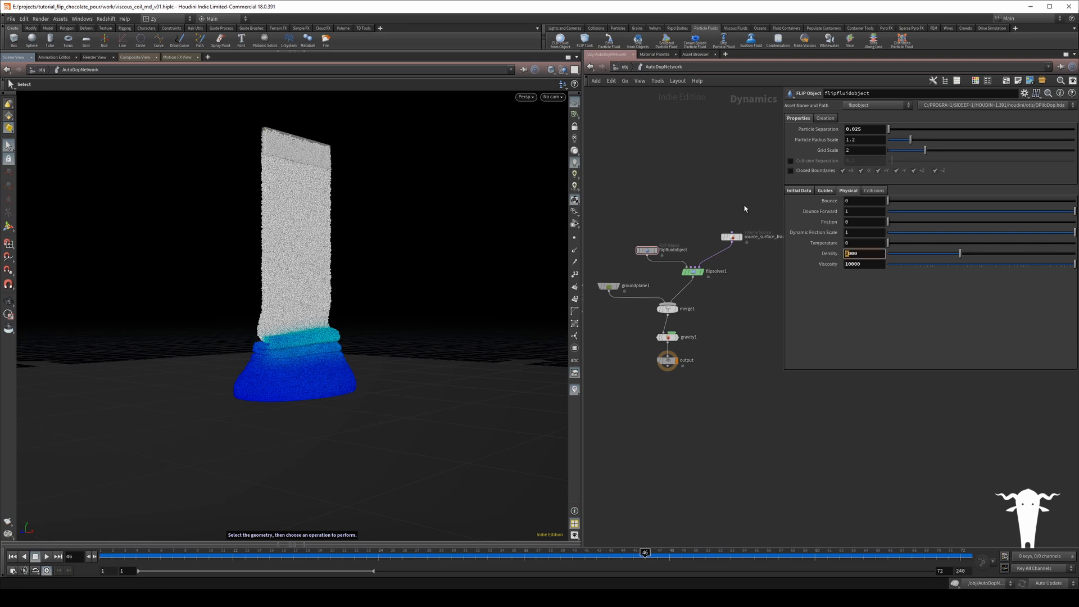
- Set flipfluidobject's Density to 1000
click(847, 254)
key(Delete)
text(1)
key(Return)
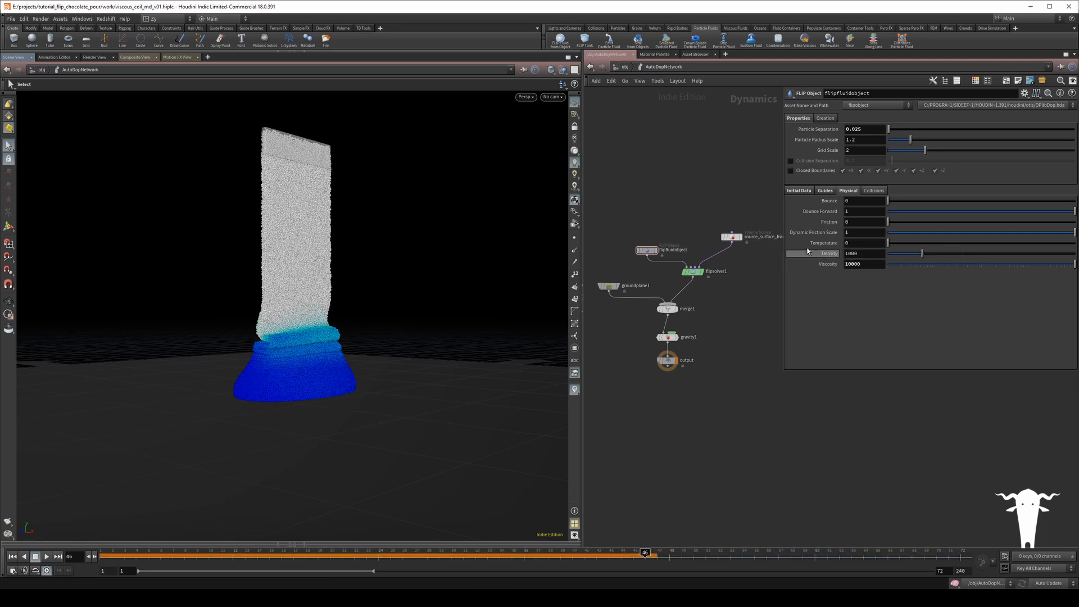
- Set create_surface's Y velocity to -5 inside box1 and return to the first frame
click(625, 67)
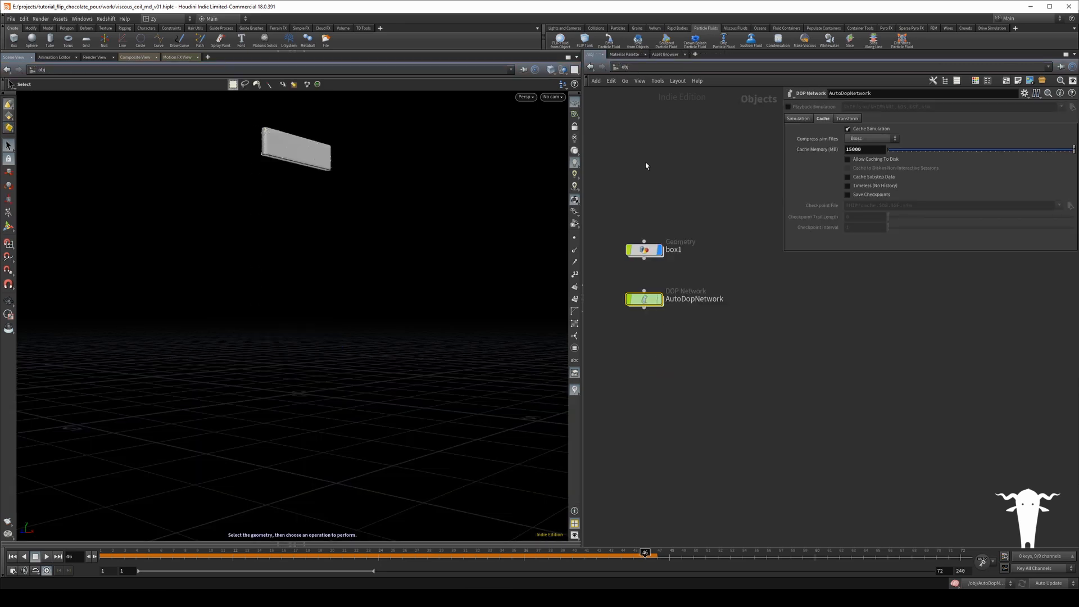
double_click(645, 250)
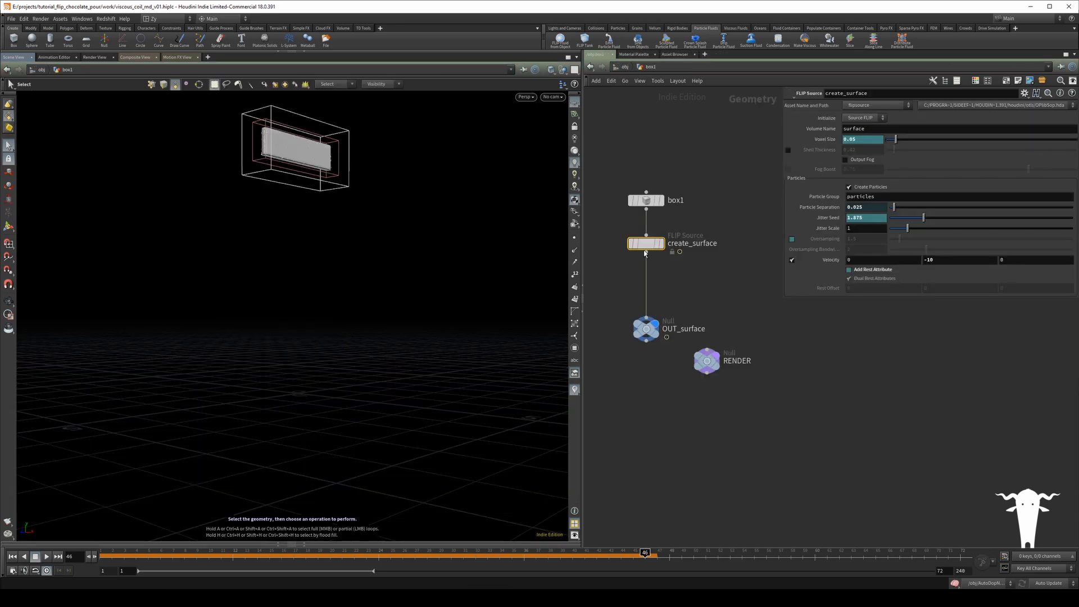
click(925, 261)
text(-5)
key(Return)
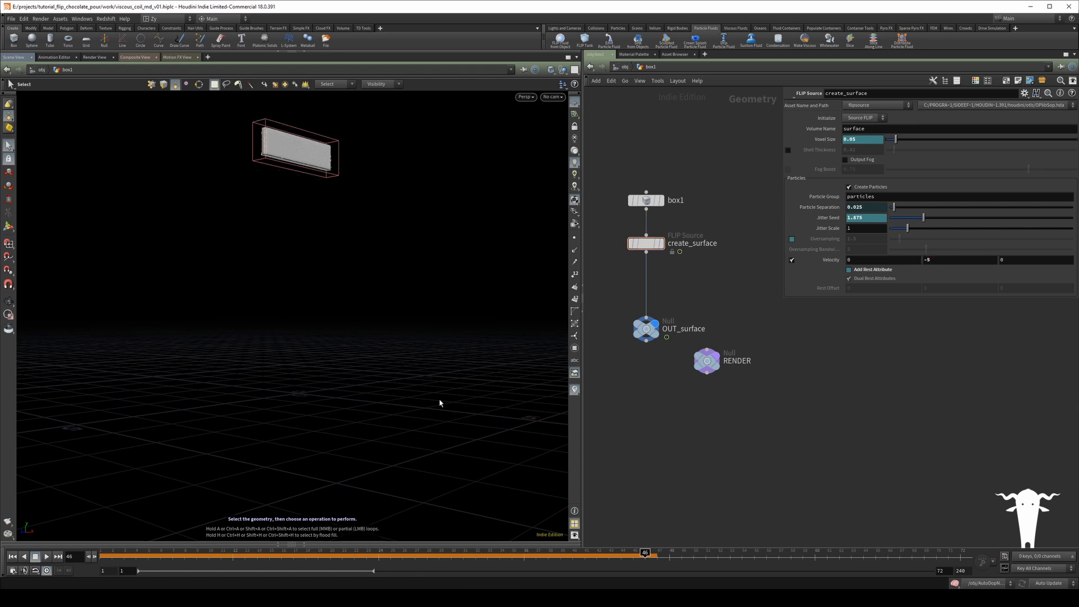
click(16, 558)
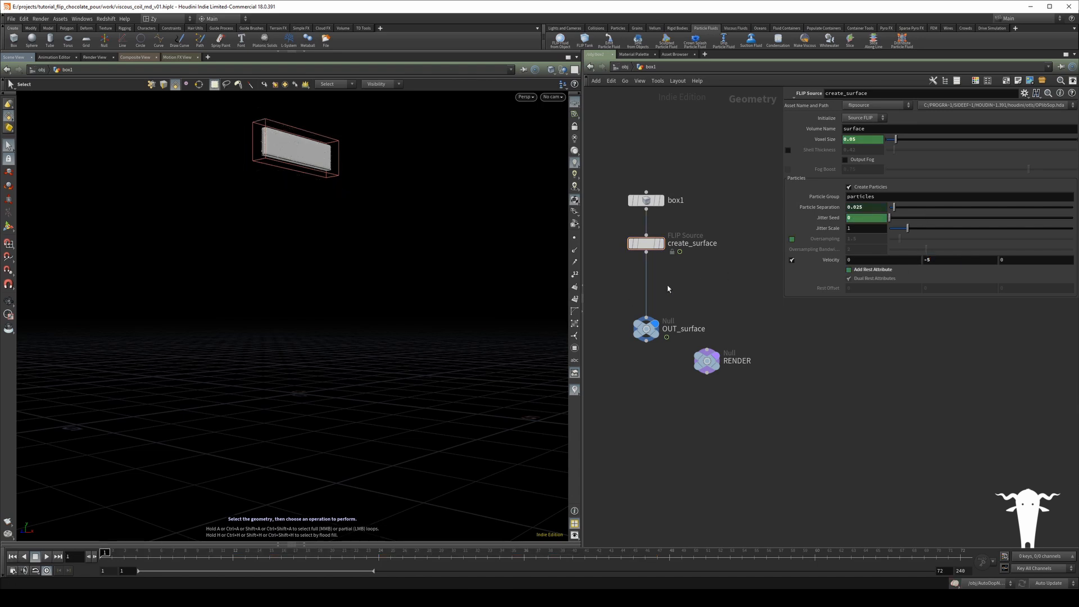
- Add a Point Velocity node and insert it between create_surface and OUT_surface
key(Tab)
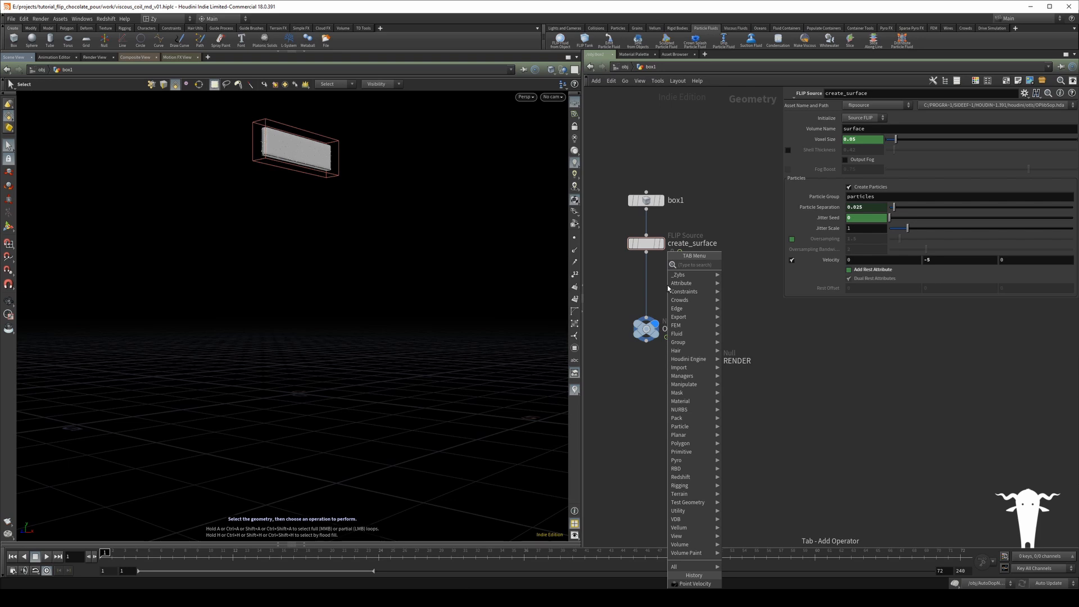
text(point)
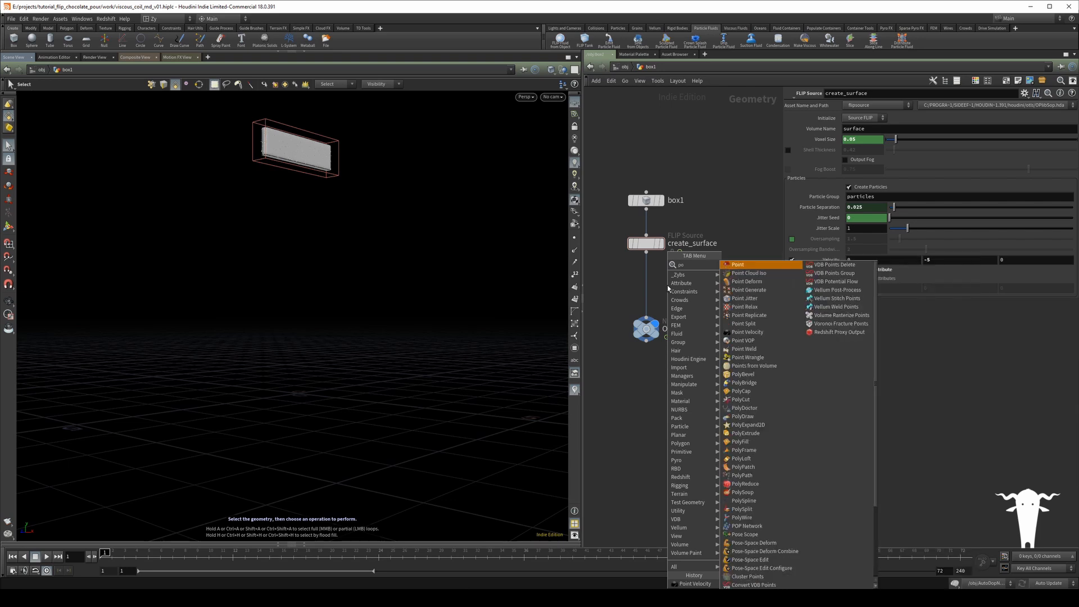
key(Down)
key(Down)
key(Down)
key(Down)
key(Down)
key(Down)
key(Down)
key(Down)
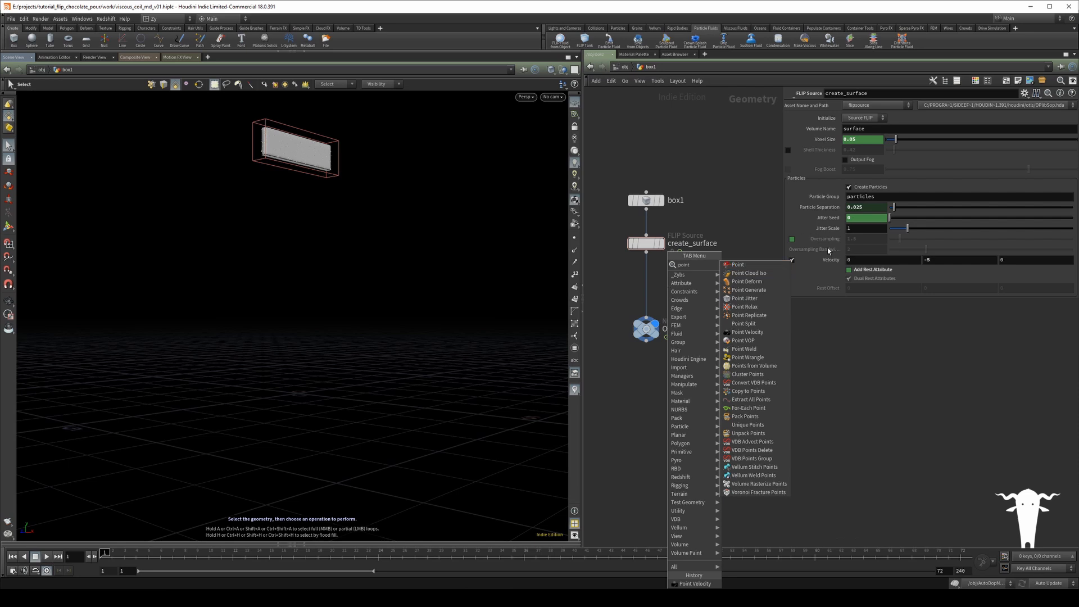
key(Return)
click(667, 284)
drag(646, 252, 647, 318)
drag(686, 288, 656, 282)
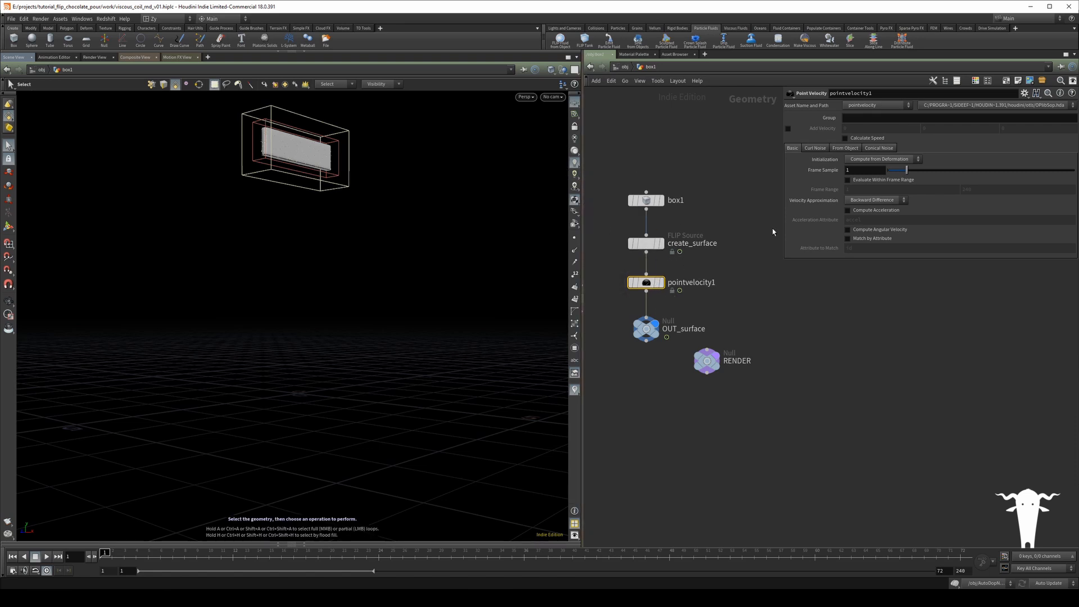
- Set the Point Velocity node's Initialization to Keep Incoming and enable Add Curl Noise
click(864, 160)
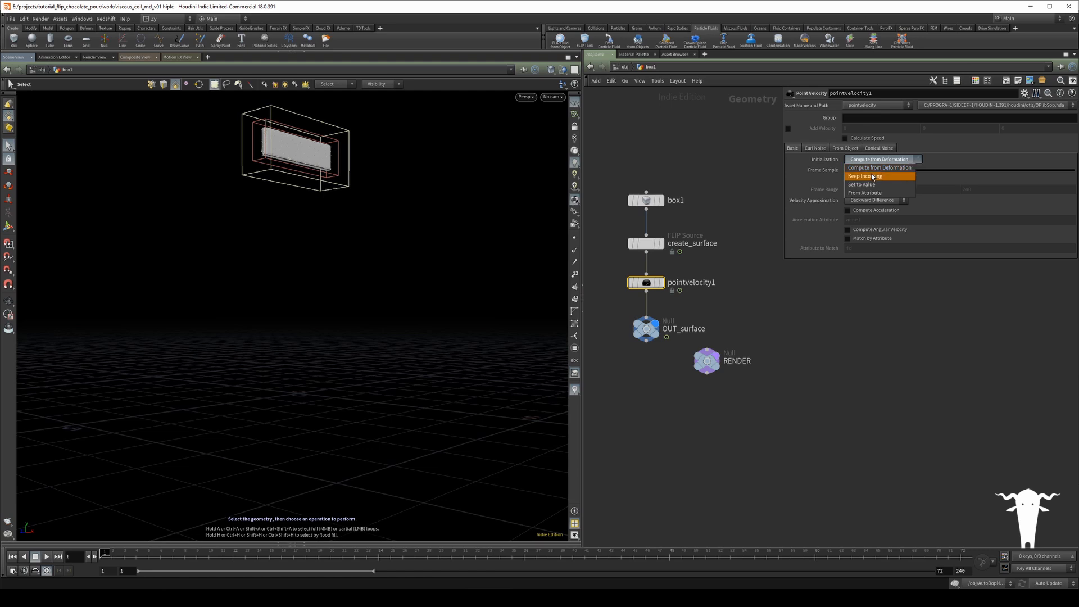
click(879, 170)
click(810, 149)
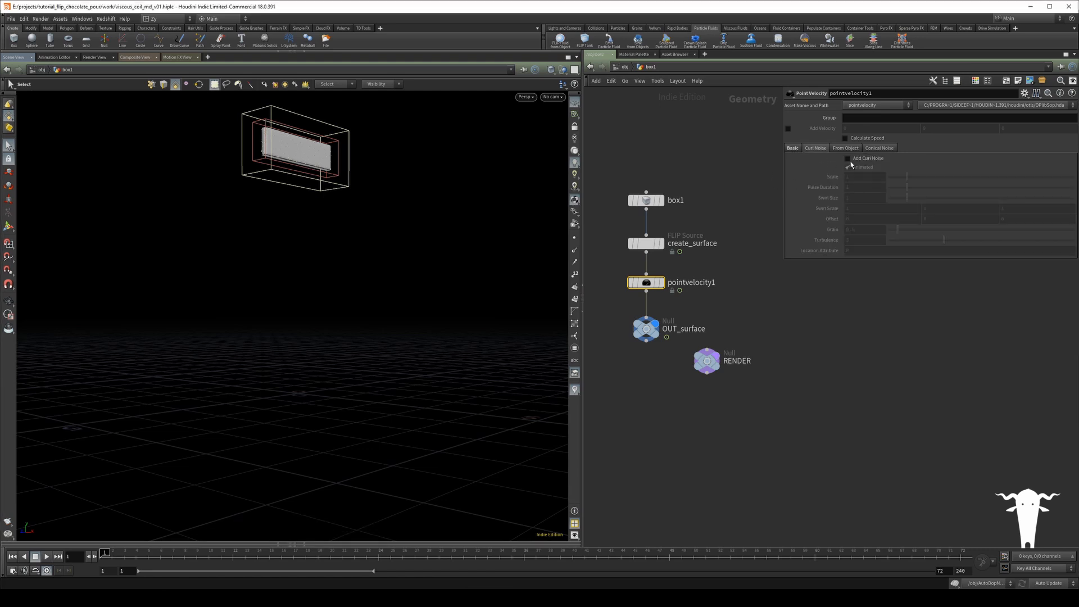
click(848, 160)
- Set the curl noise Scale to 0.2 while displaying point velocity trails, and hide the trails
click(575, 263)
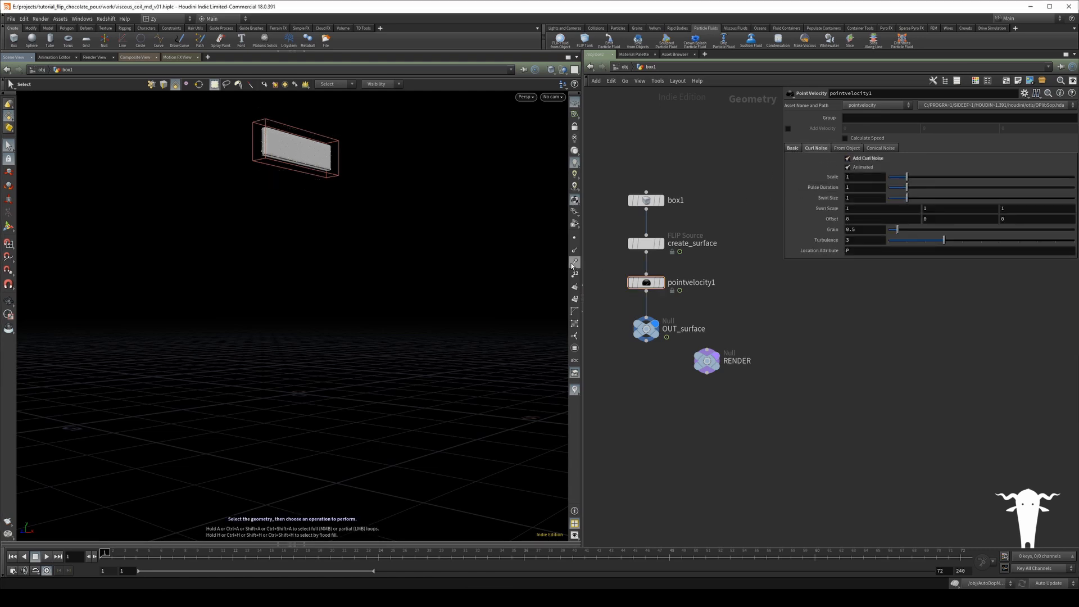
click(630, 282)
click(630, 283)
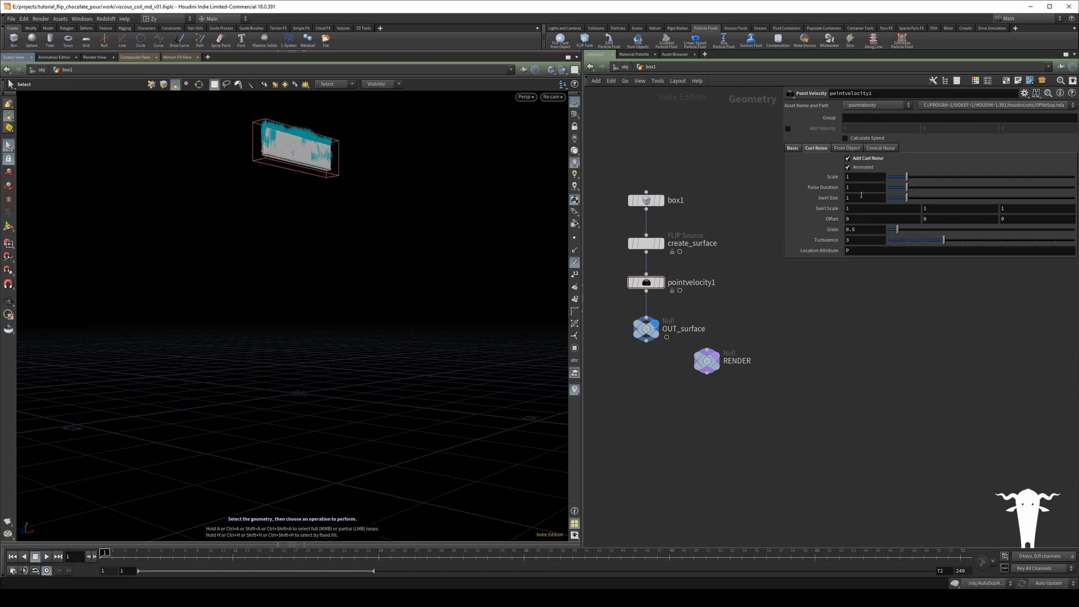
double_click(866, 177)
text(0.2)
key(Return)
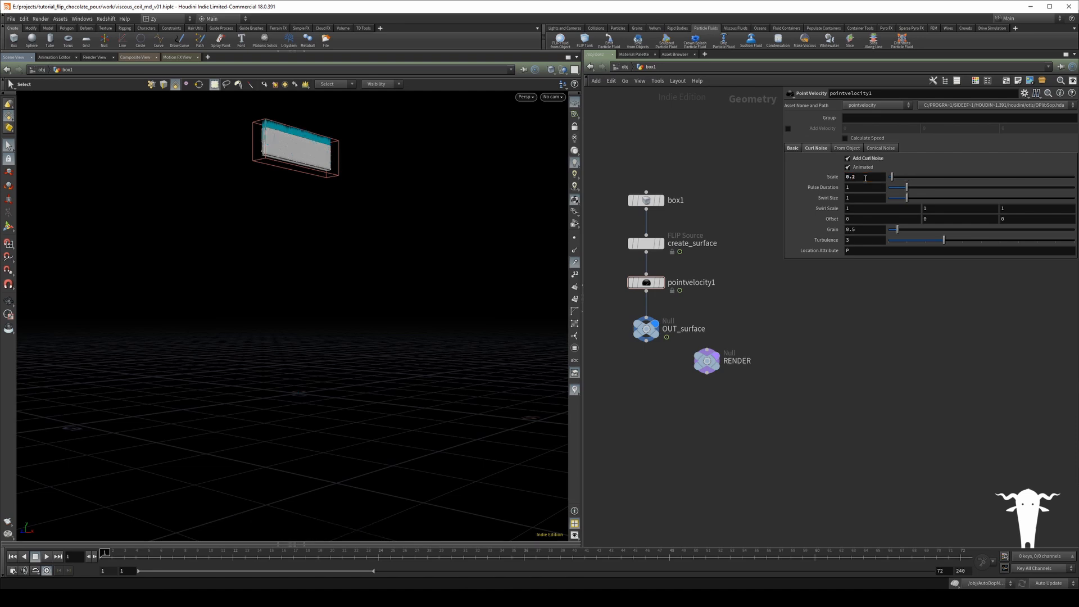
click(574, 262)
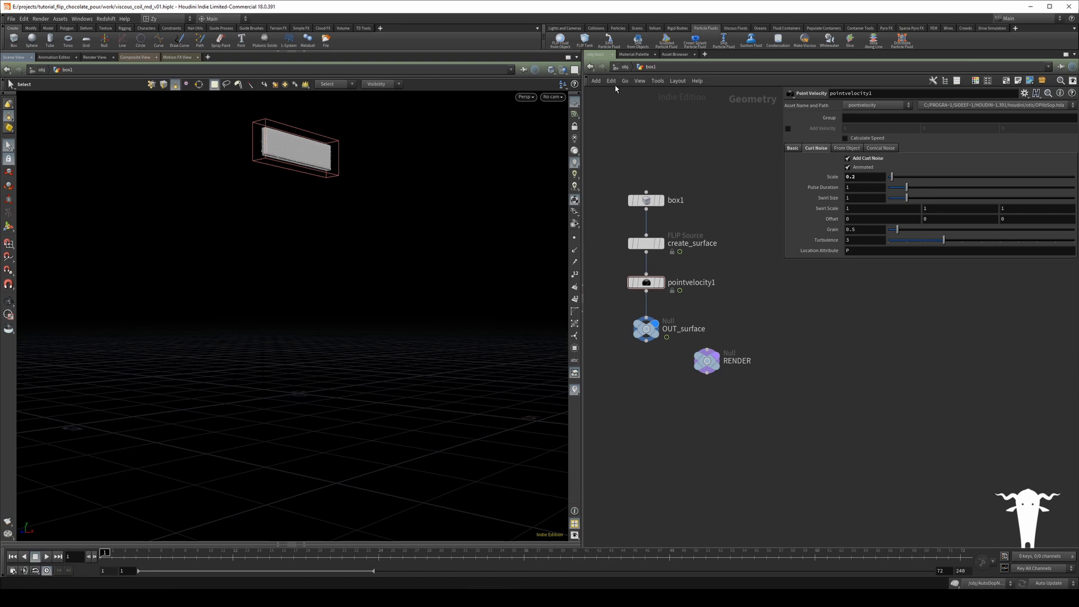
- Return to AutoDopNetwork and play back the simulated noisy pour from the first frame
click(622, 68)
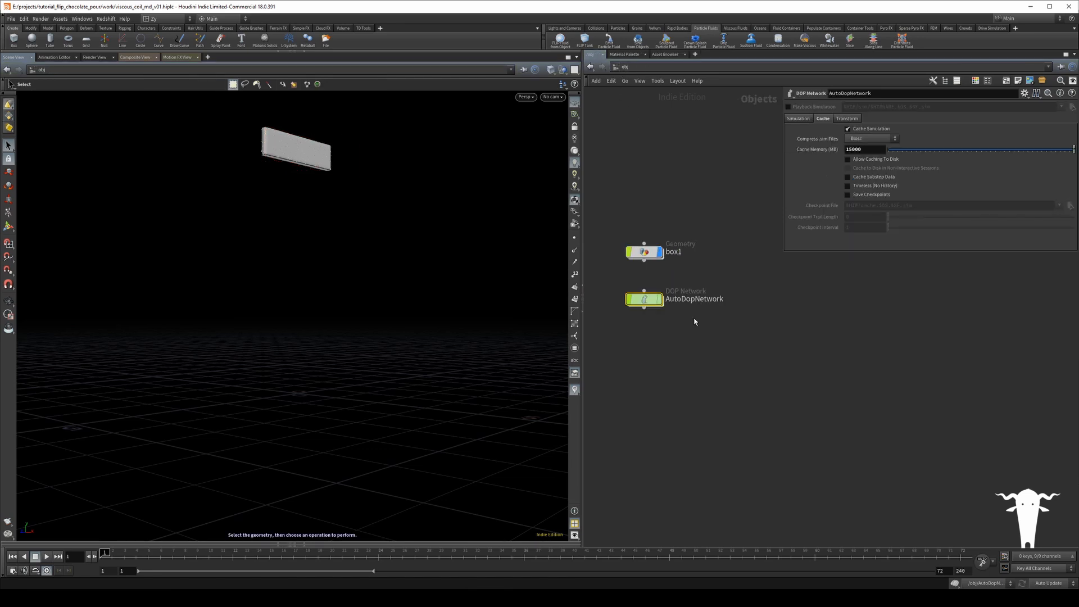
double_click(652, 302)
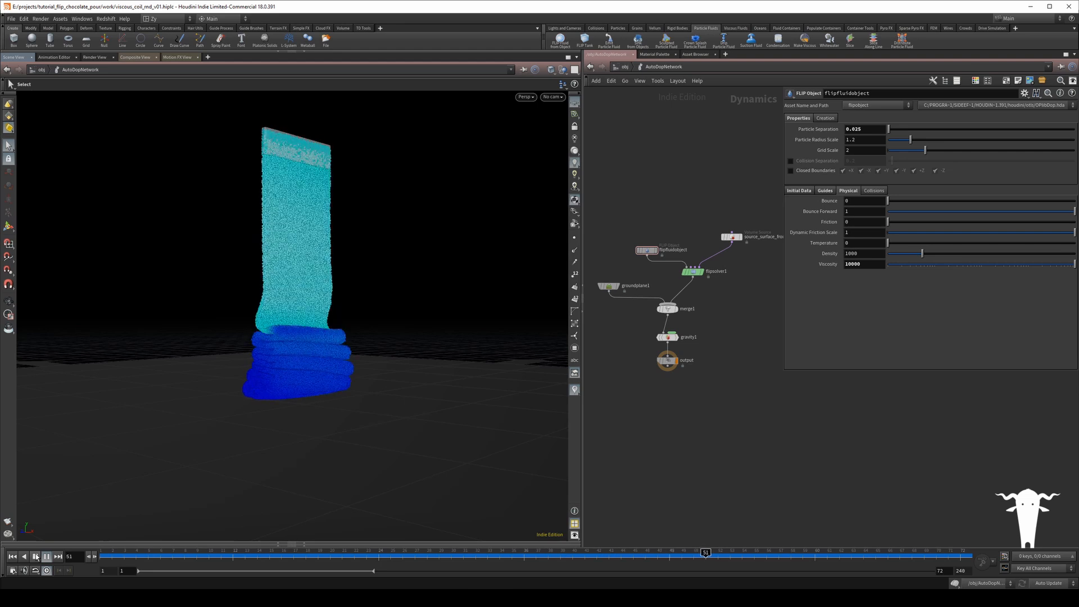
click(36, 557)
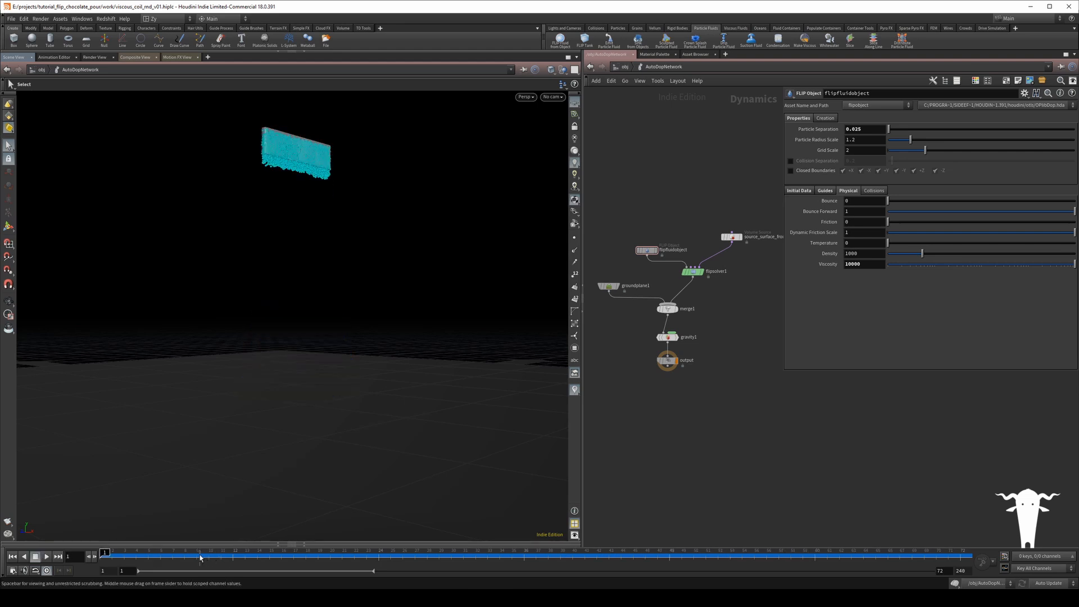
click(46, 557)
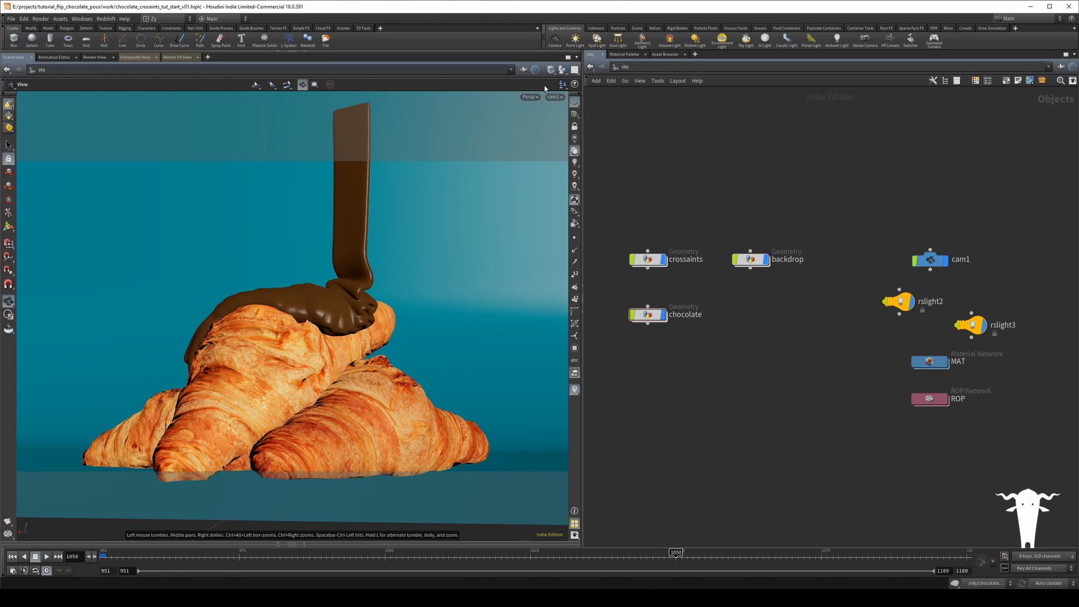
- Show the croissant scene with wireframe over shading, and toggle the material display off and on to inspect the meshes
click(574, 151)
click(569, 157)
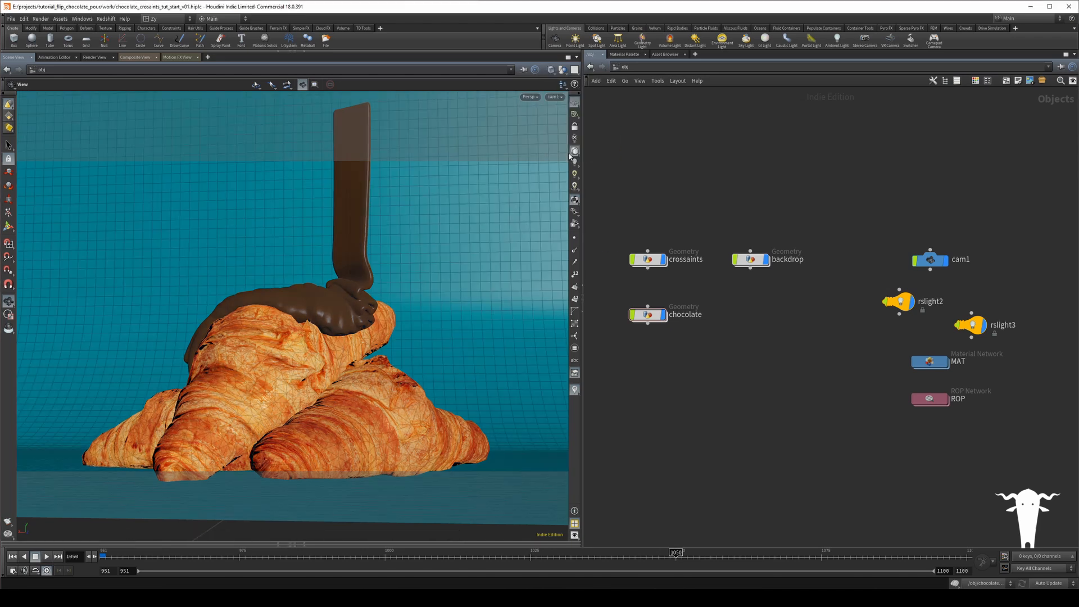
click(574, 200)
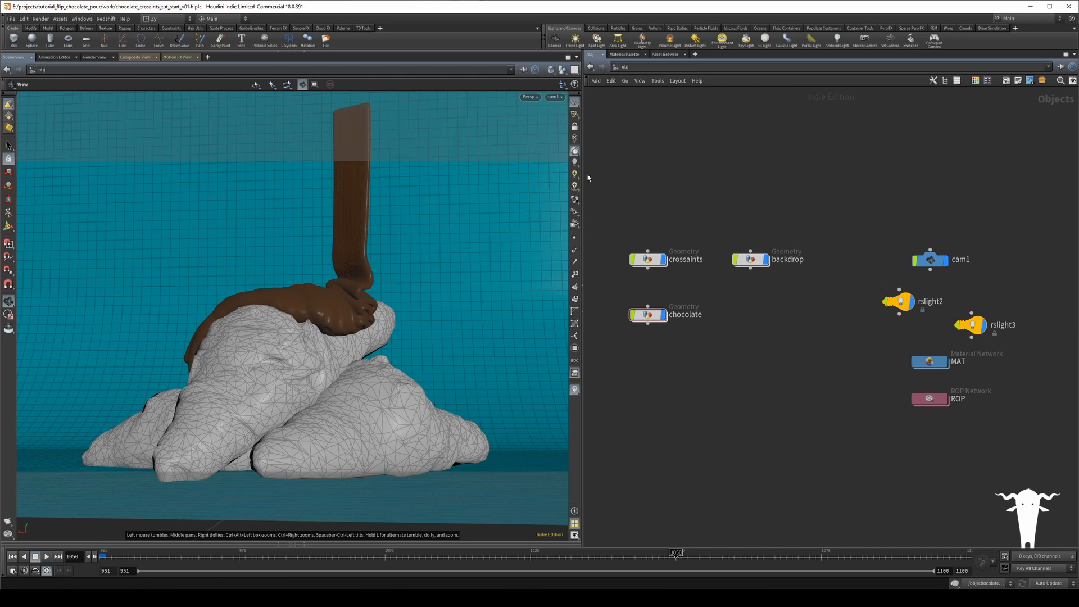
click(578, 204)
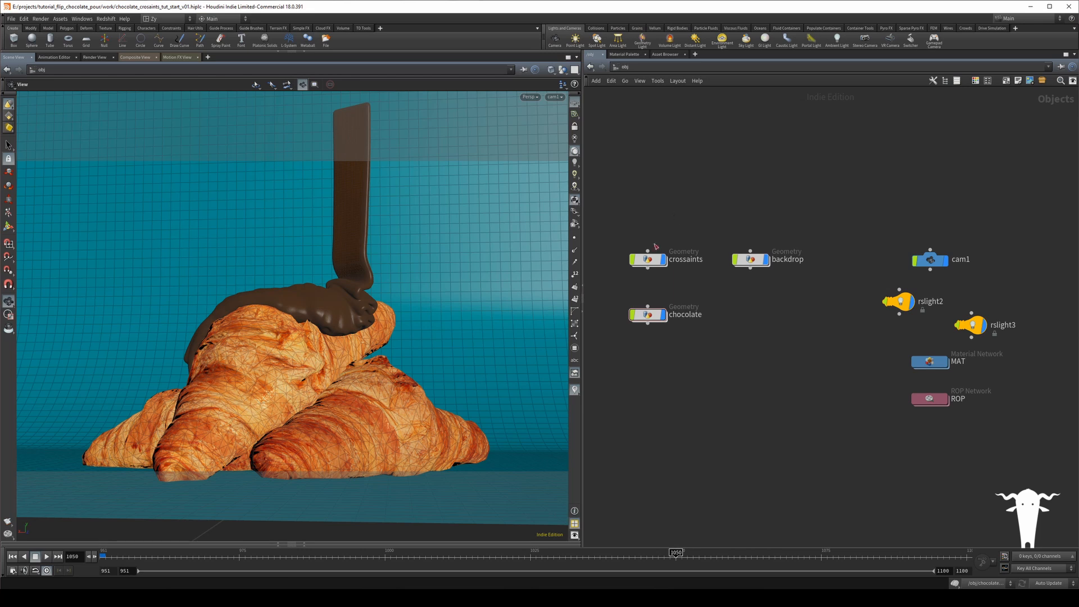
- Open the crossaints network, inspect transform7's geometry info, and return to the object level
double_click(647, 259)
middle_click(814, 399)
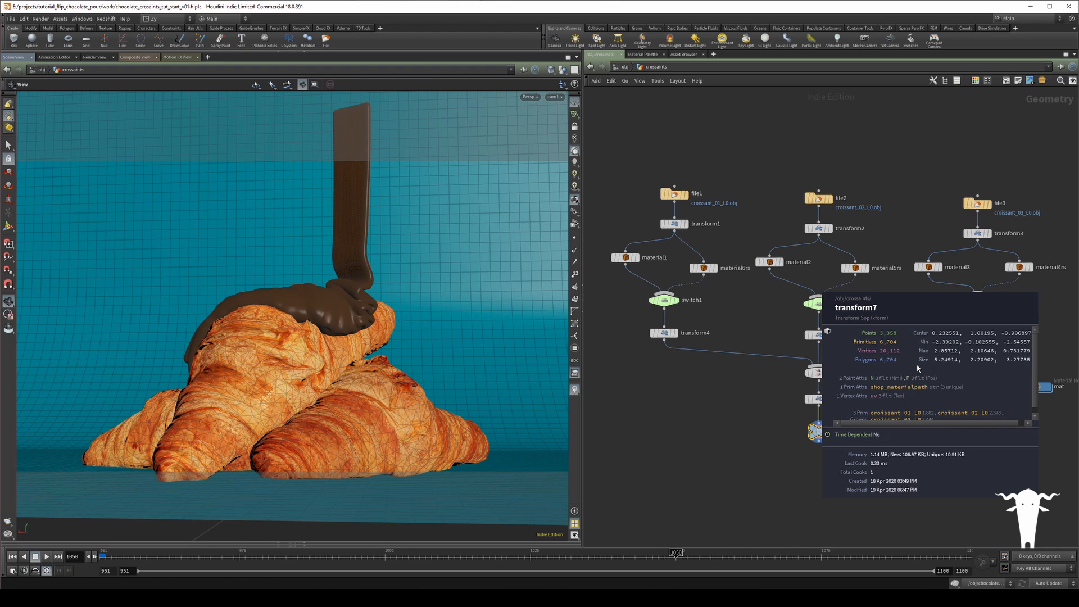
middle_drag(929, 368, 876, 378)
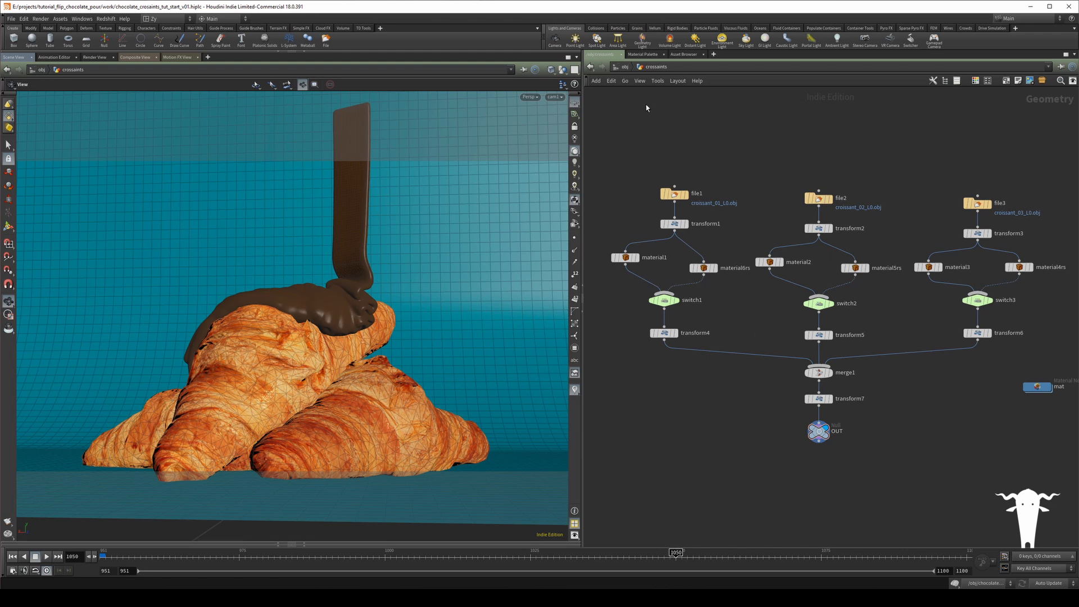
click(625, 67)
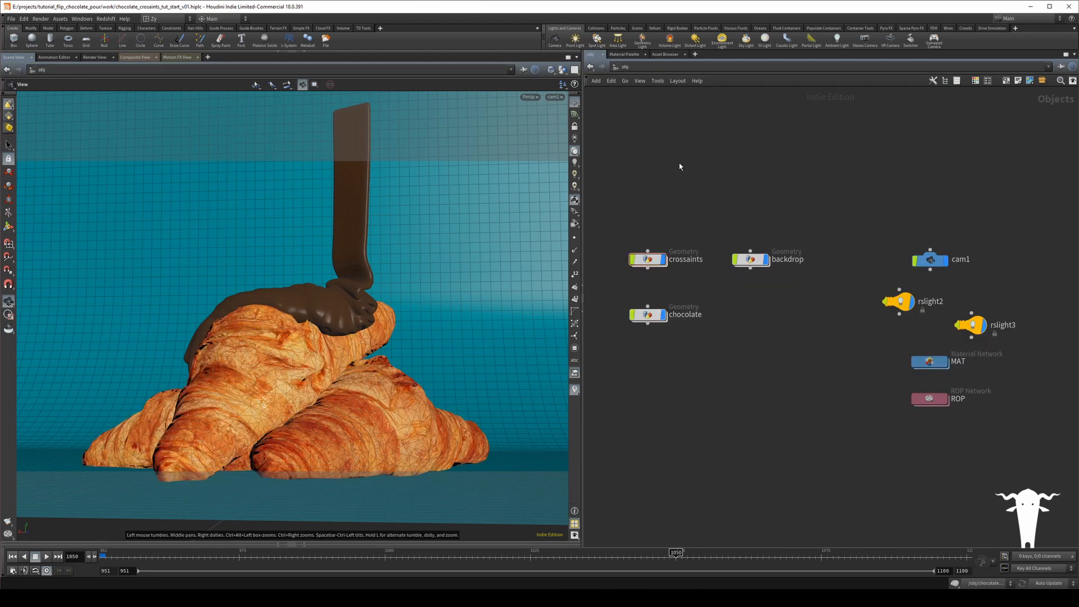
- Highlight the backdrop object, clear the selection and open the chocolate geometry network
click(752, 260)
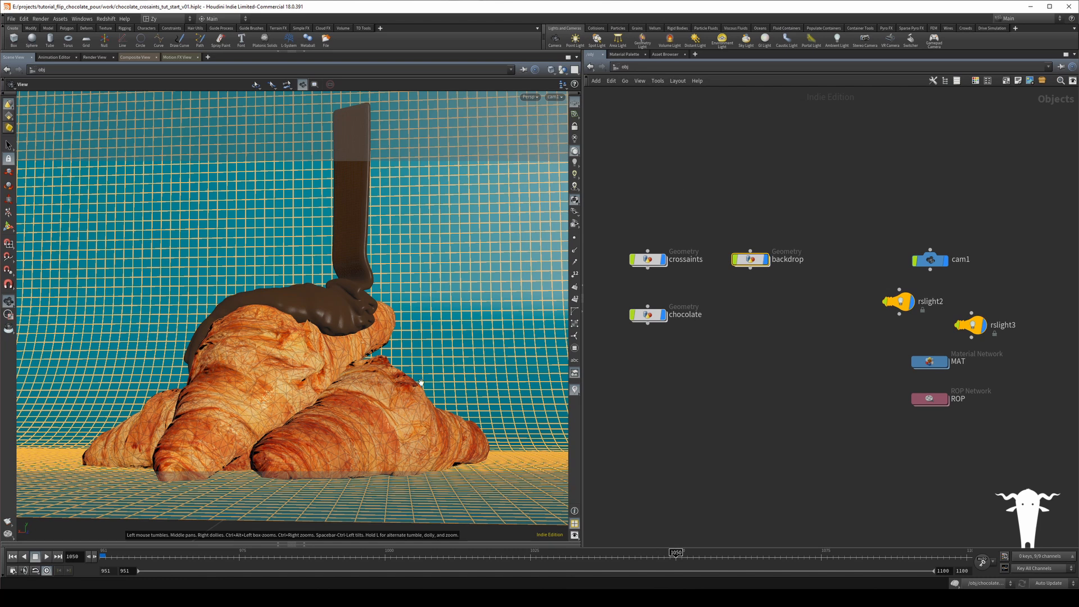
click(766, 382)
double_click(646, 314)
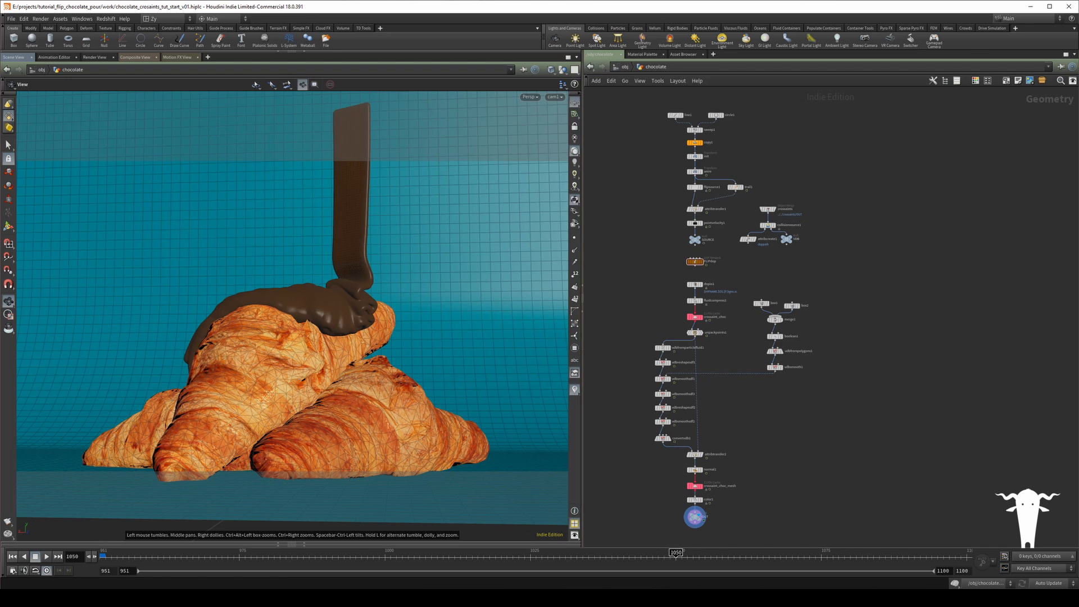
- Return to frame 951 and delete all the nodes in the chocolate network
click(7, 544)
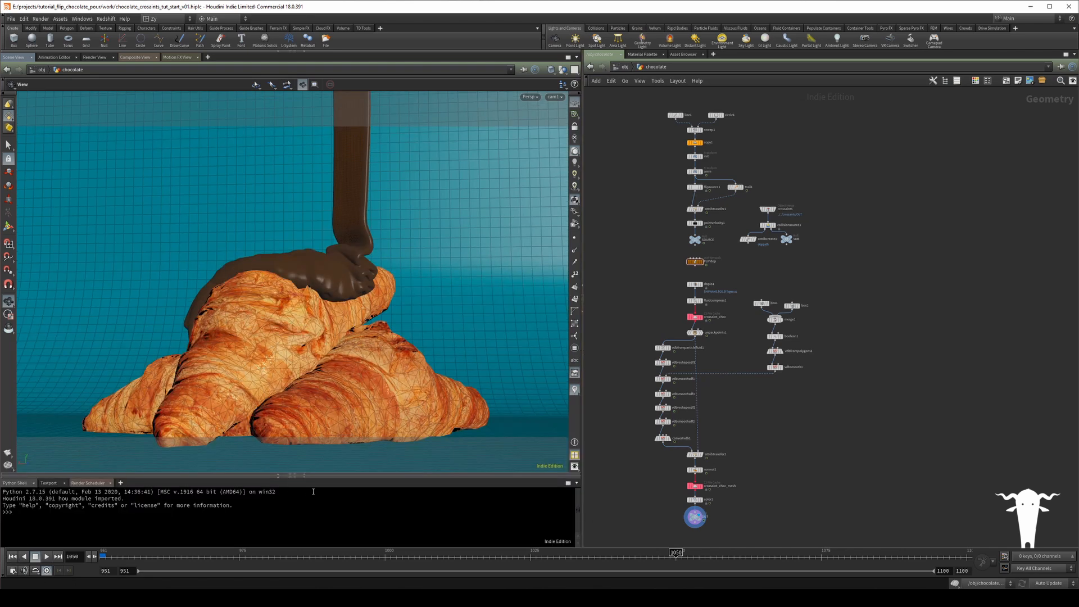
click(279, 476)
click(11, 556)
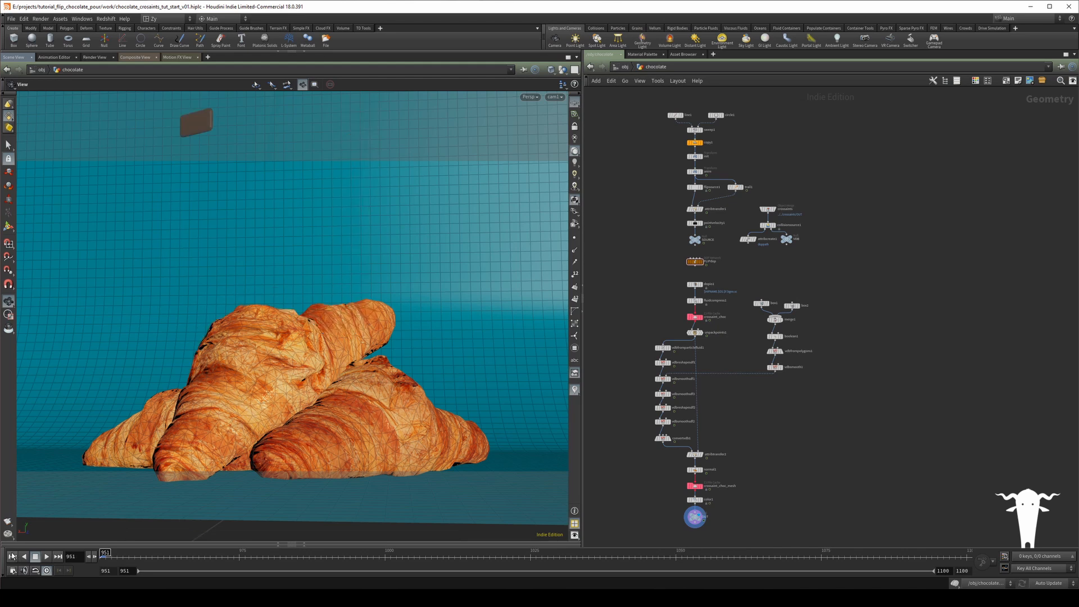
scroll(812, 427, down, 2)
scroll(663, 359, up, 2)
middle_drag(677, 364, 685, 363)
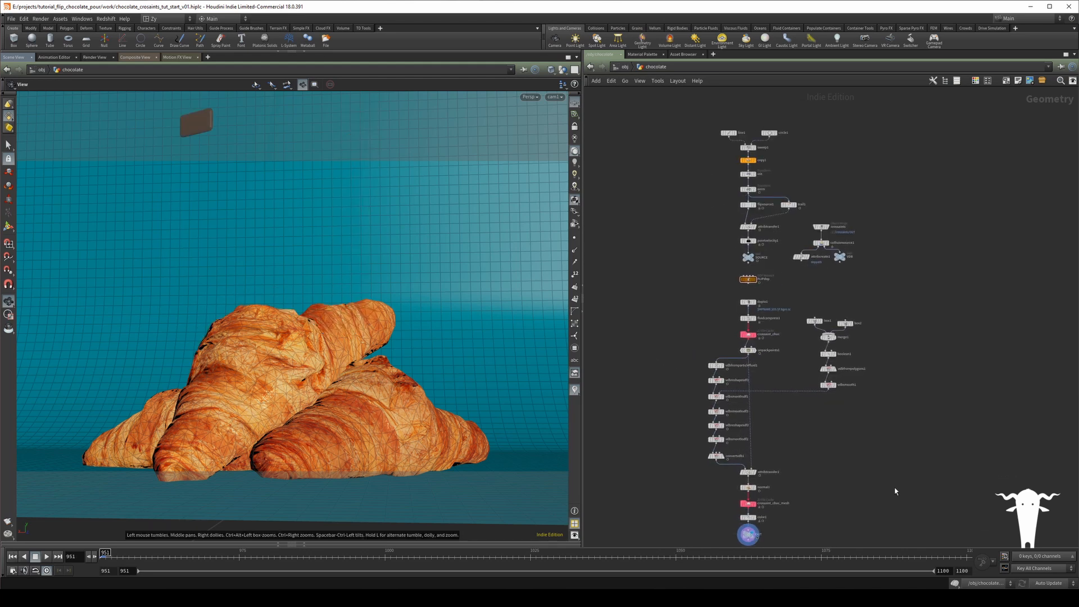
drag(900, 541, 673, 118)
key(Delete)
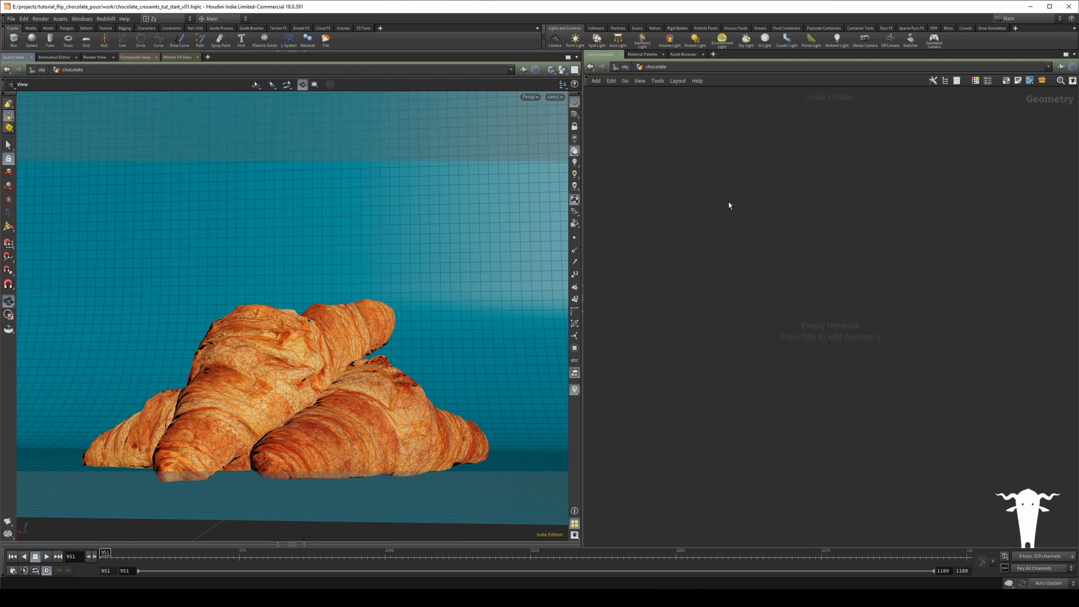
- Add a Box node to the empty chocolate network and set its size to 0.5, 0.2 and 0.01
key(Tab)
text(box)
key(Return)
click(684, 236)
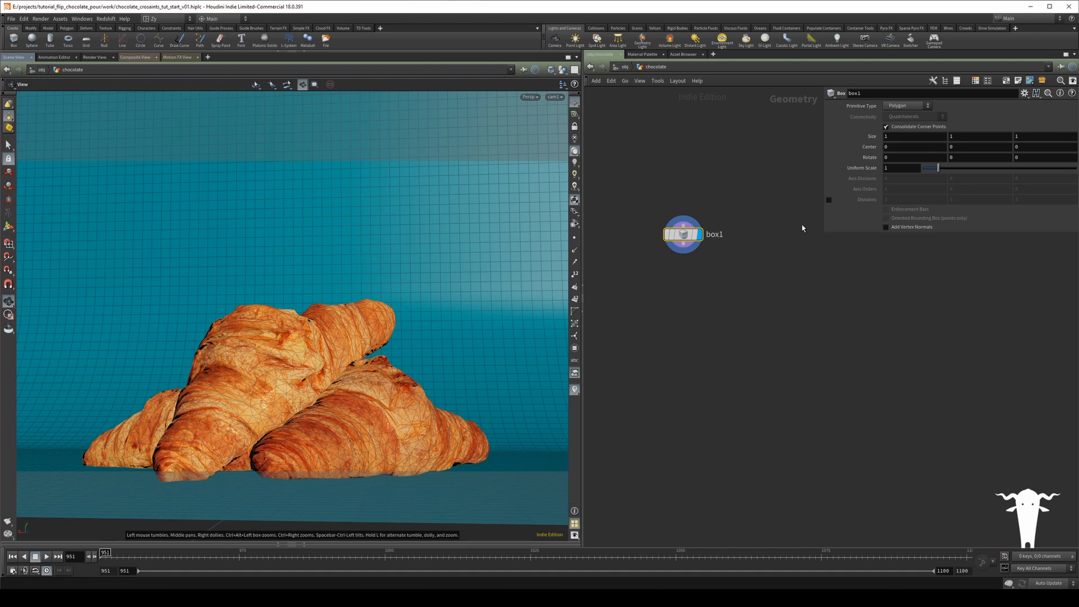
click(919, 140)
text(0.5)
key(Tab)
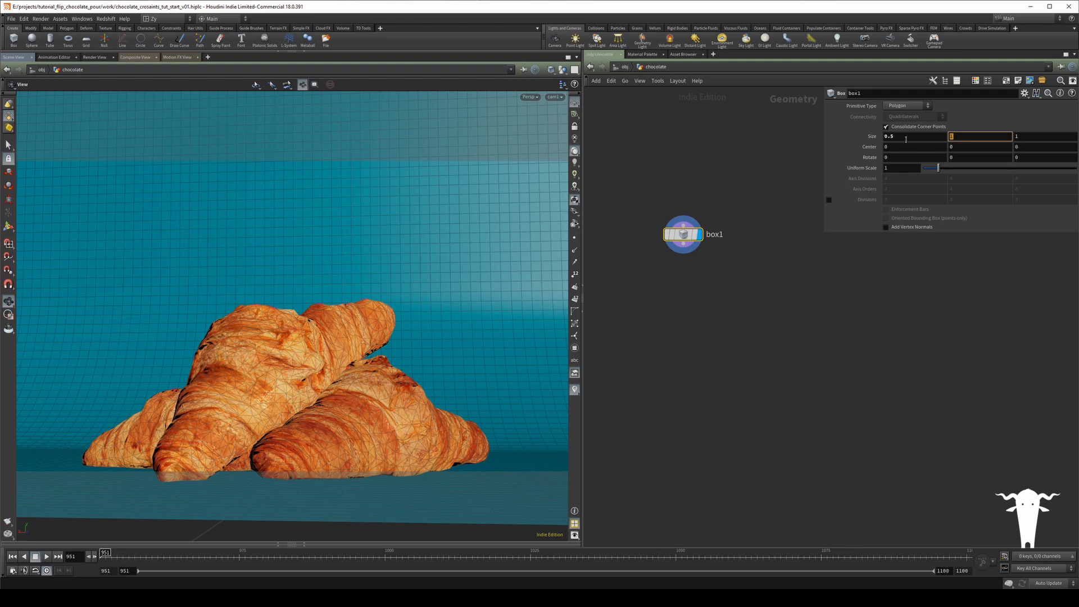
text(0.2)
key(Tab)
text(0.01)
key(Return)
click(684, 247)
key(Escape)
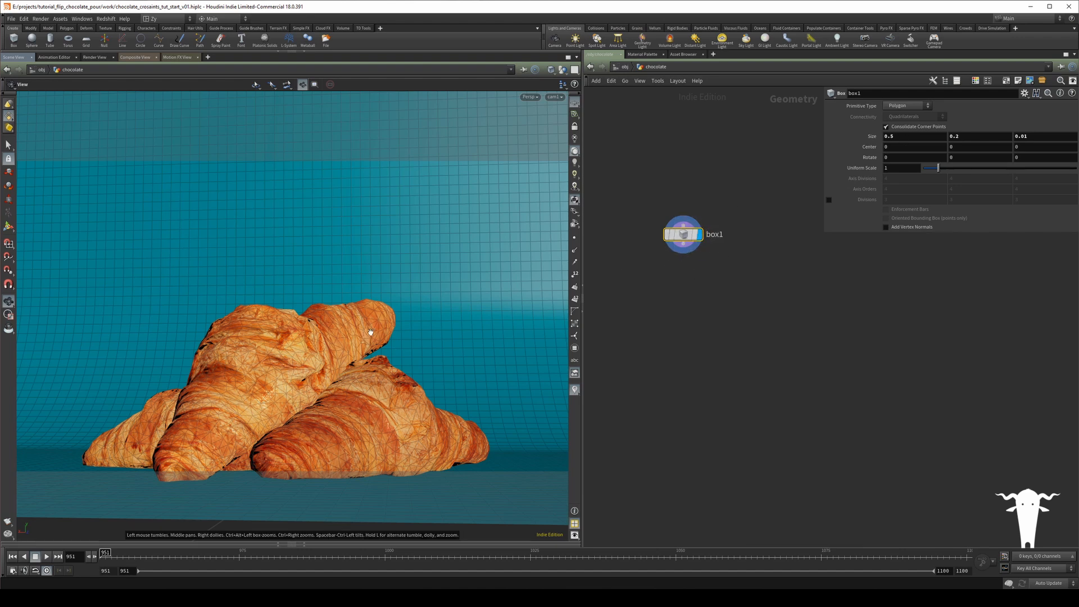
key(Return)
drag(301, 427, 329, 105)
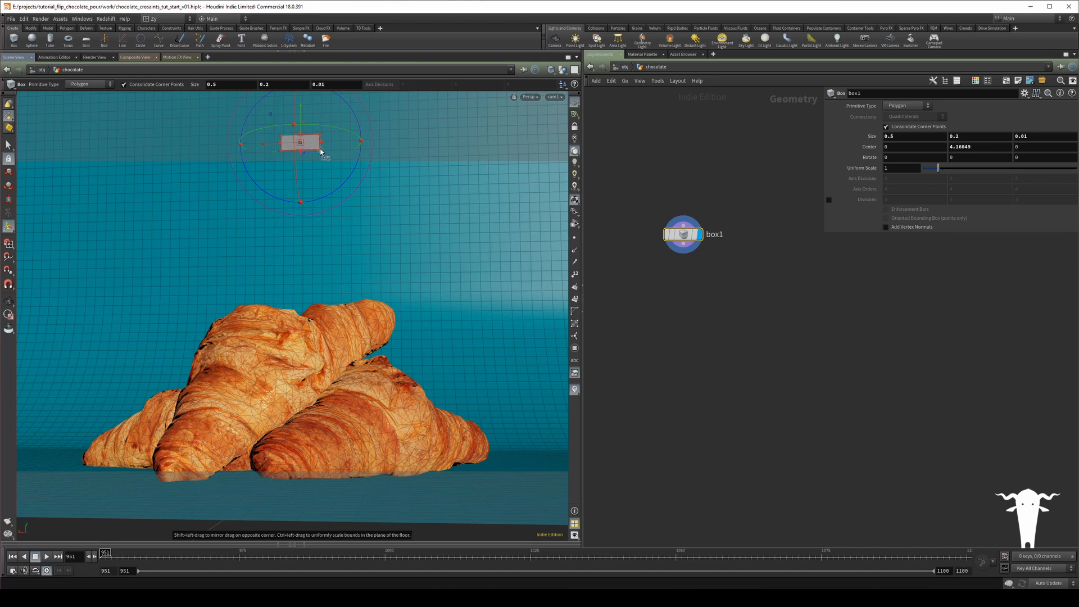
key(ctrl+z)
- Append a displayed Transform node to box1 and move the box above the croissants, to about 1.06 in X and 4.40 in Y
click(693, 288)
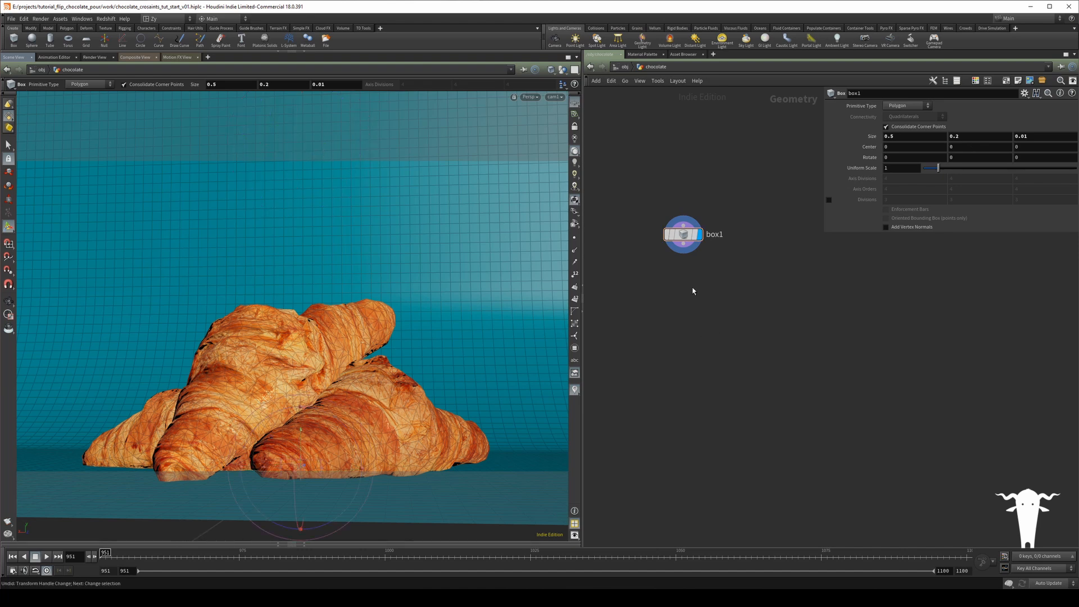
key(Tab)
text(t)
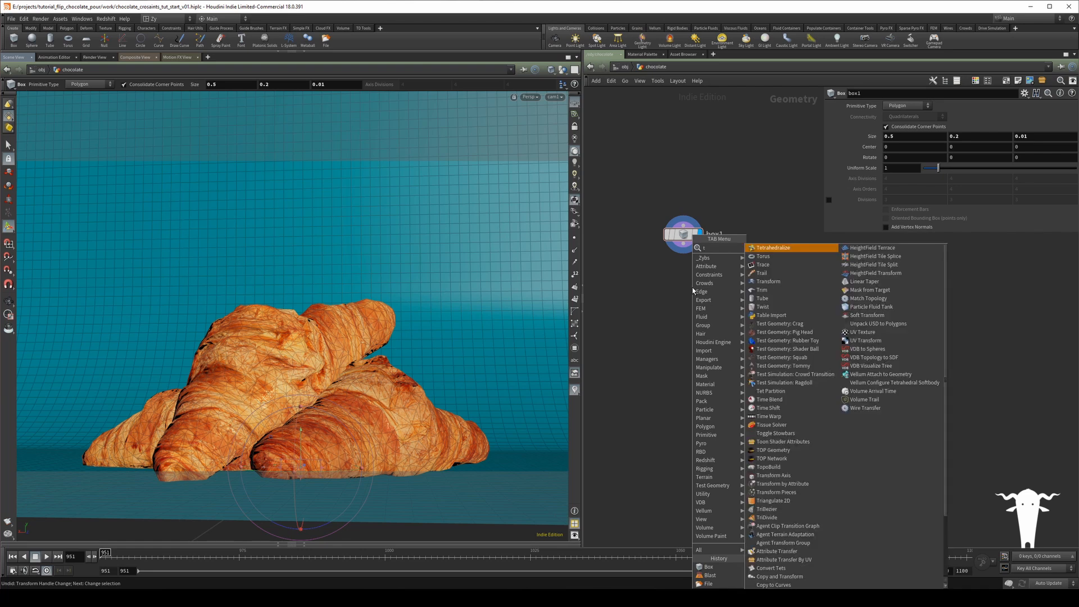
click(778, 282)
click(690, 285)
click(696, 294)
drag(692, 287, 685, 290)
click(704, 267)
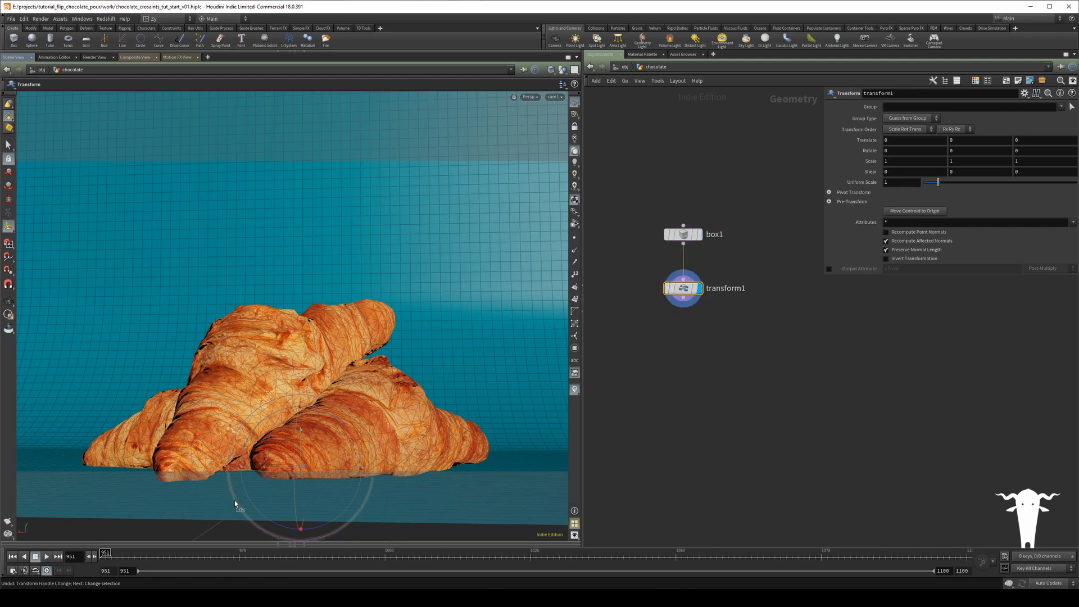
drag(302, 439, 375, 96)
drag(272, 123, 192, 113)
- In the top view, move the box to about 1.16 in X and -0.79 in Z, and rotate it about -35.6 degrees around Y
alt+drag(224, 303, 261, 318)
key(space+2)
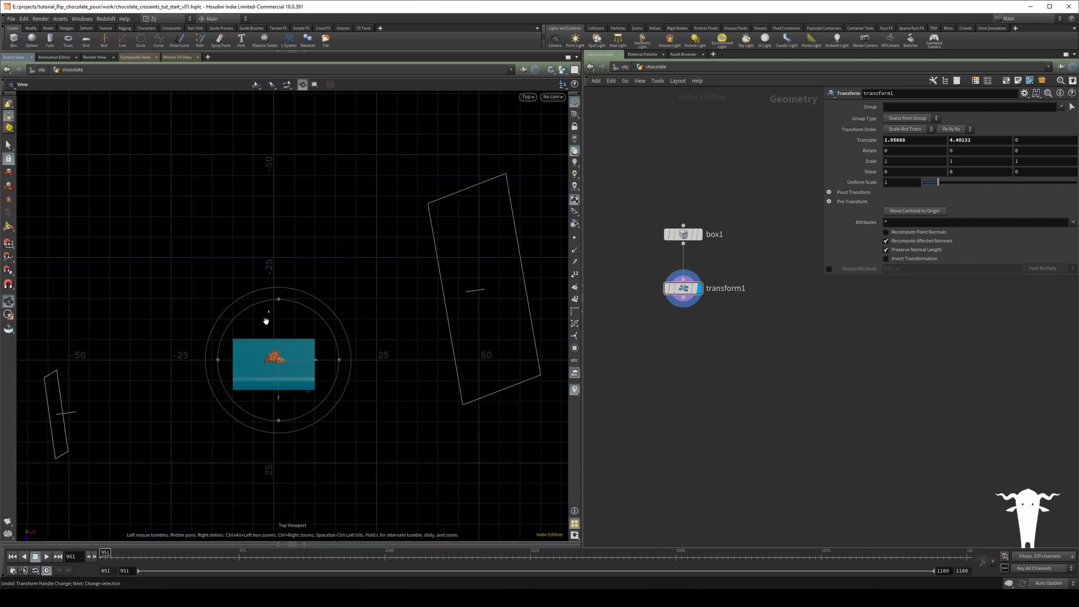
scroll(294, 332, up, 10)
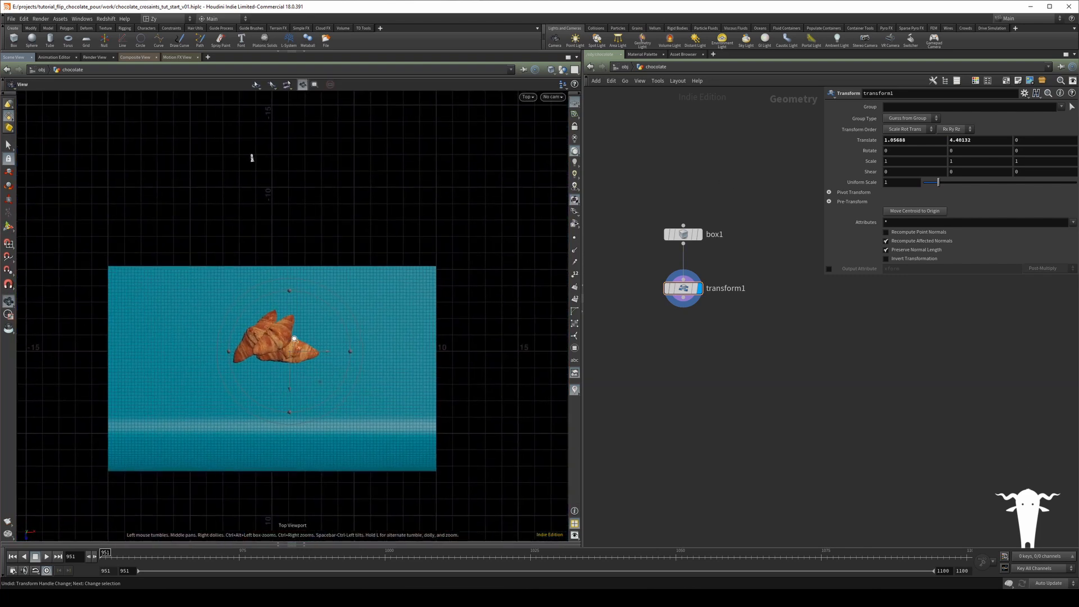
scroll(415, 249, up, 6)
key(t)
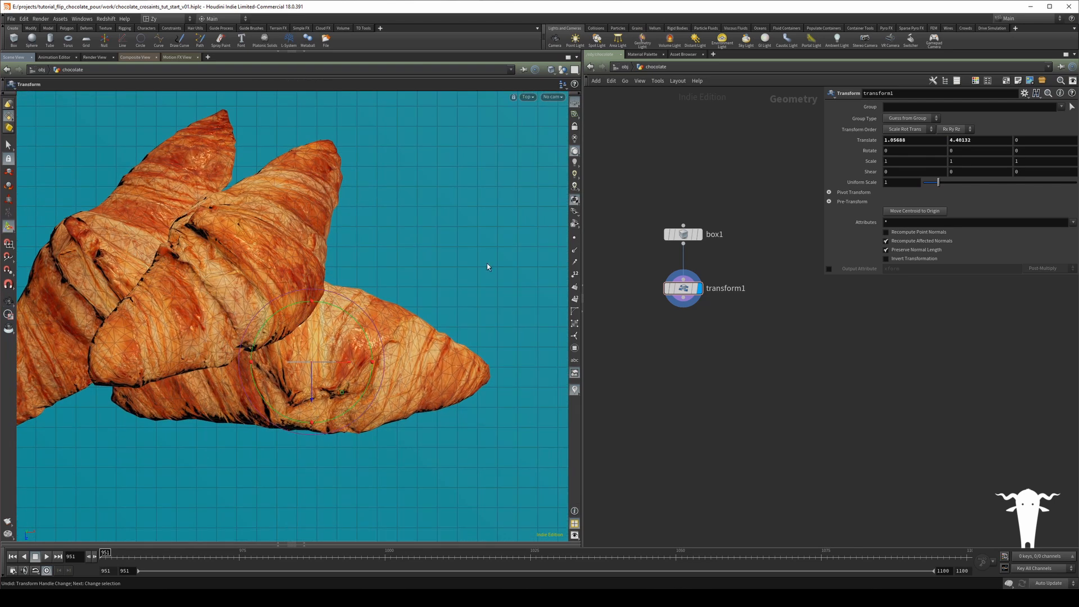
click(576, 240)
key(space)
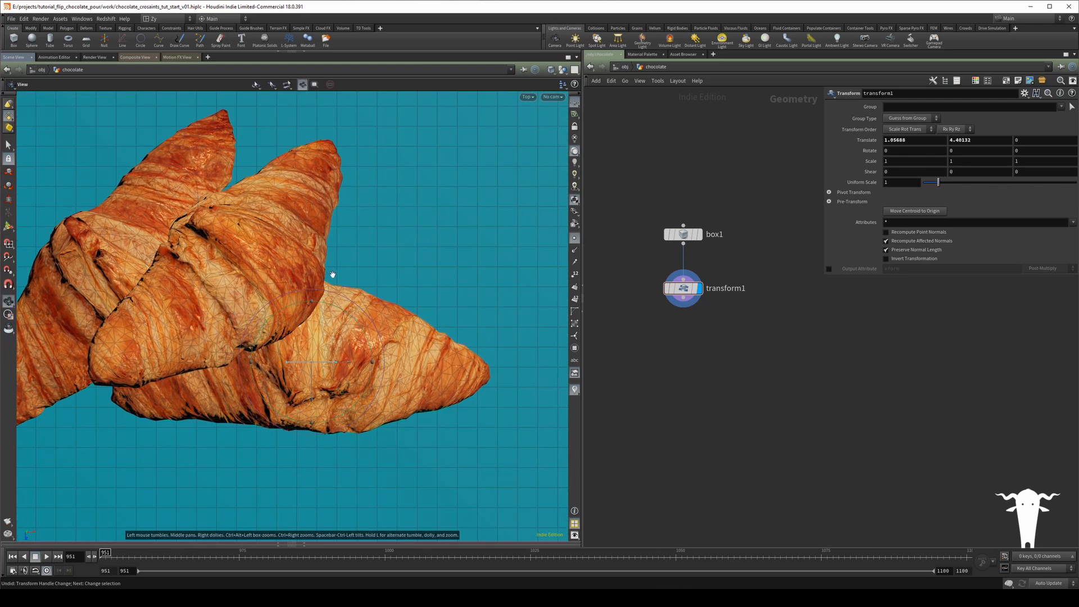
middle_drag(336, 280, 376, 288)
scroll(377, 289, up, 8)
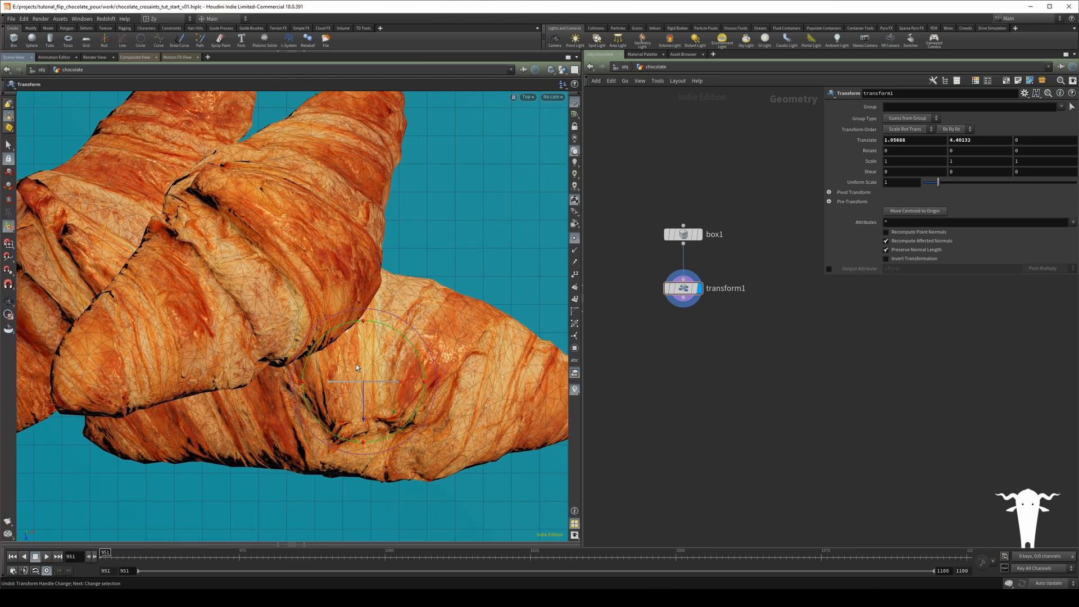
drag(364, 403, 406, 276)
drag(333, 232, 367, 222)
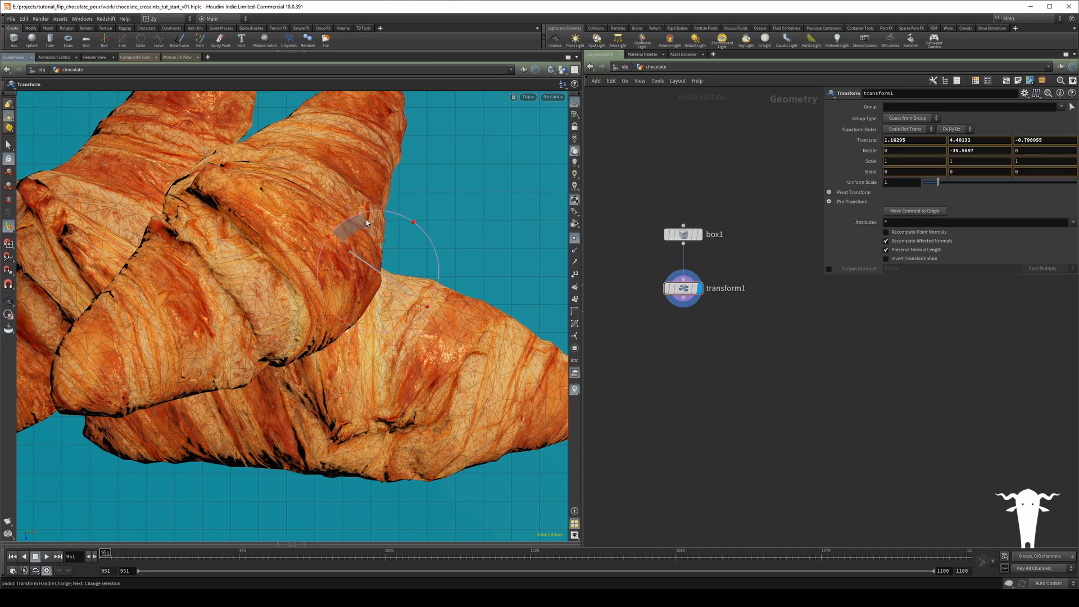
key(Escape)
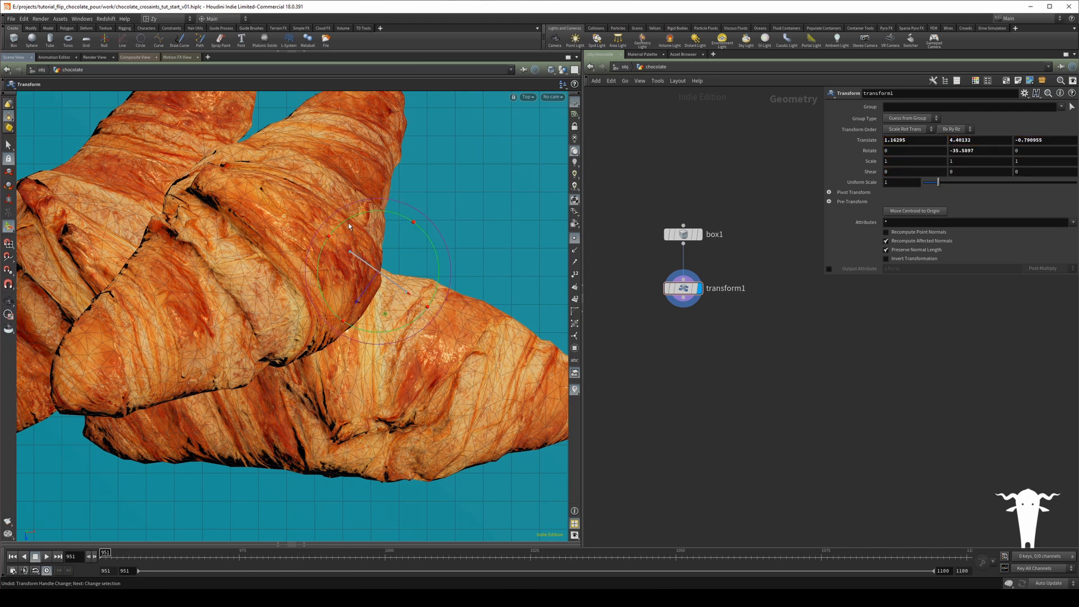
drag(348, 229, 270, 299)
key(Return)
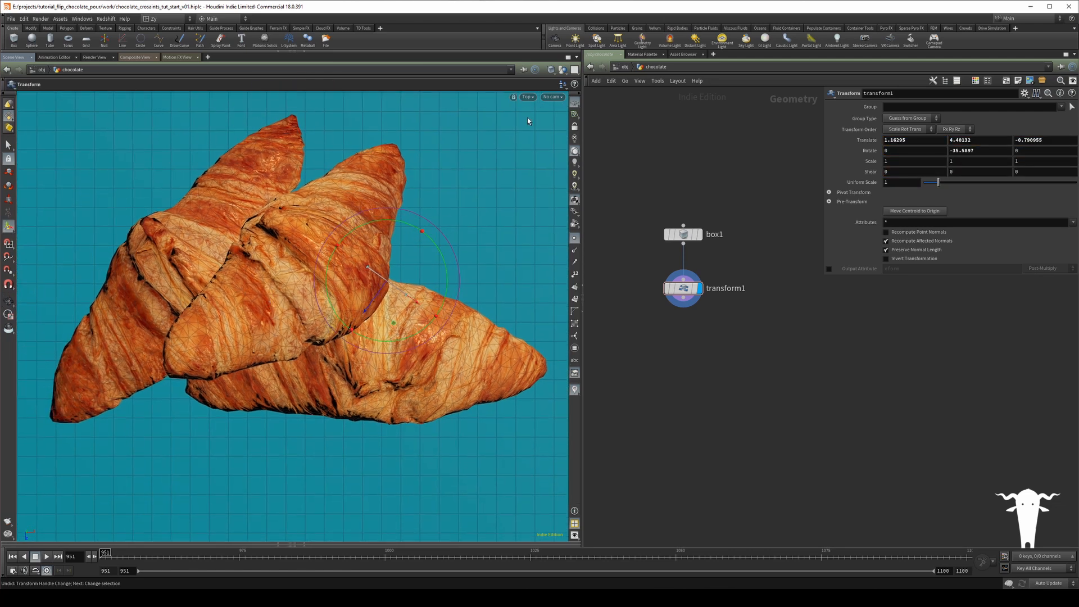
- Look through cam1 and lower the box to about 4.17 in Y
click(550, 99)
click(550, 140)
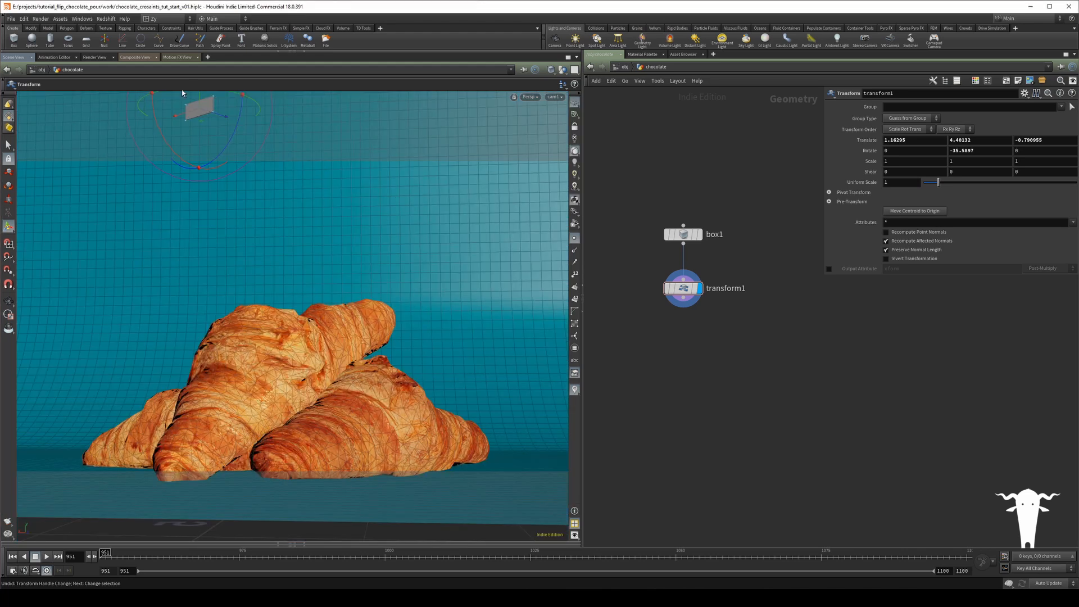
drag(199, 94, 212, 114)
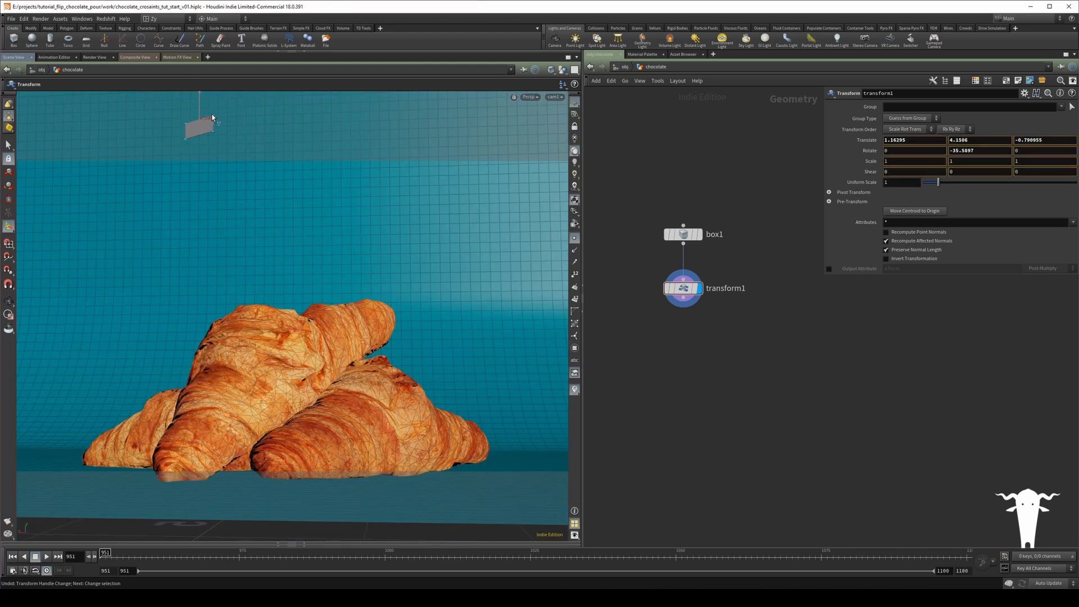
key(r)
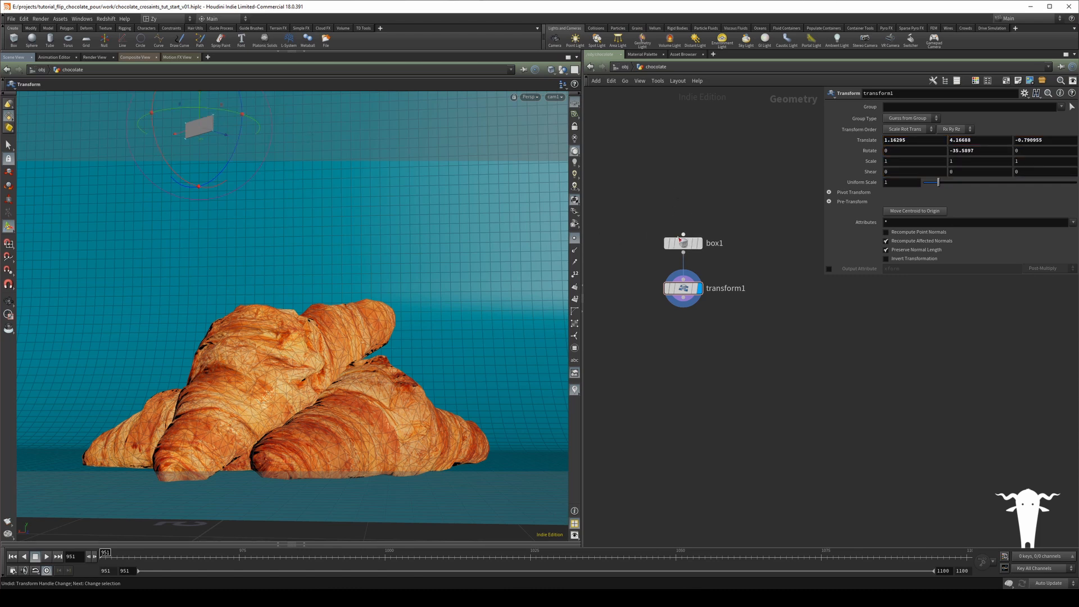
- Rename the Transform node below box1 to init
double_click(718, 289)
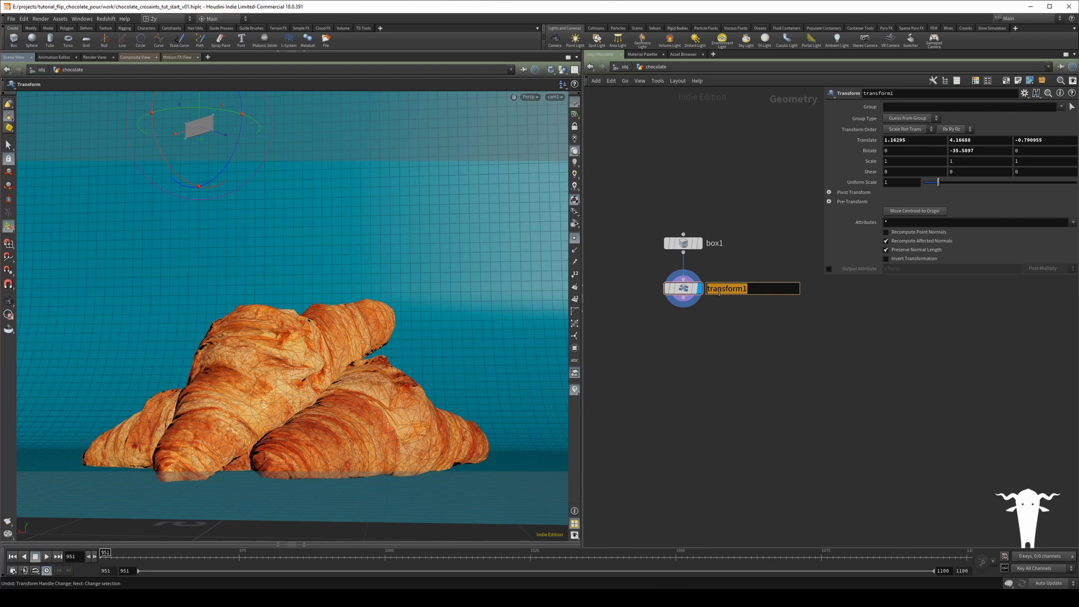
text(init)
key(Return)
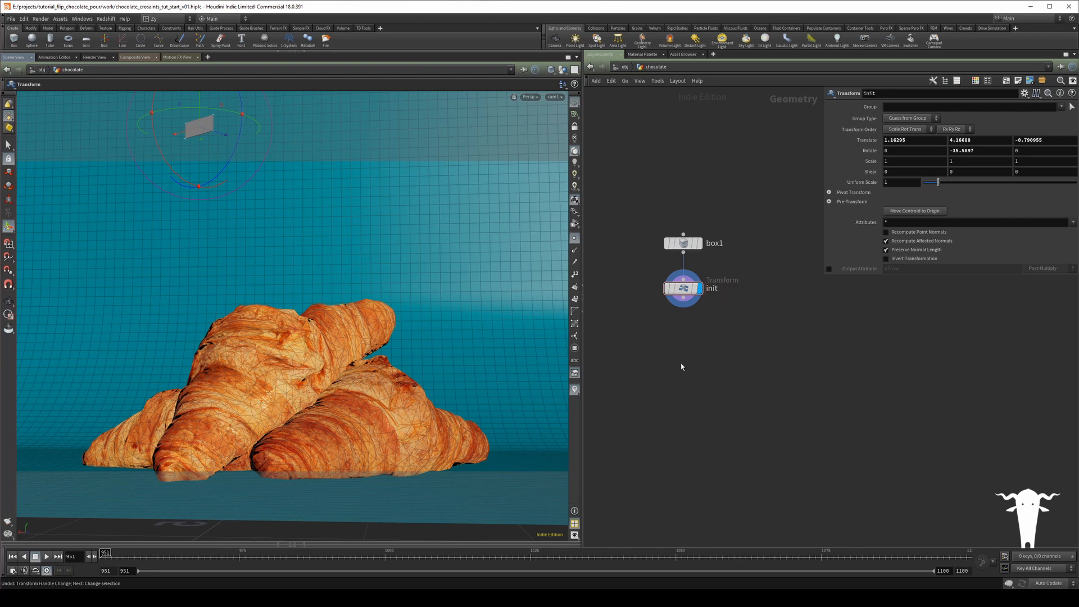
- Add a second Transform node, connect it below init and make it the displayed node
key(Tab)
text(ta)
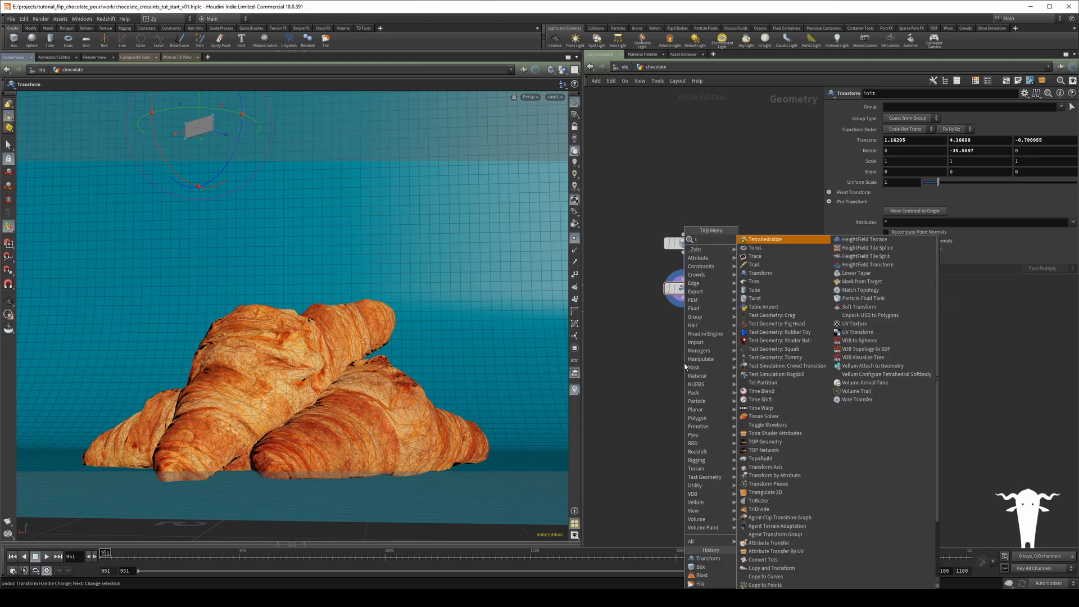
key(BackSpace)
key(BackSpace)
text(tra)
key(Down)
key(Down)
key(Return)
click(683, 363)
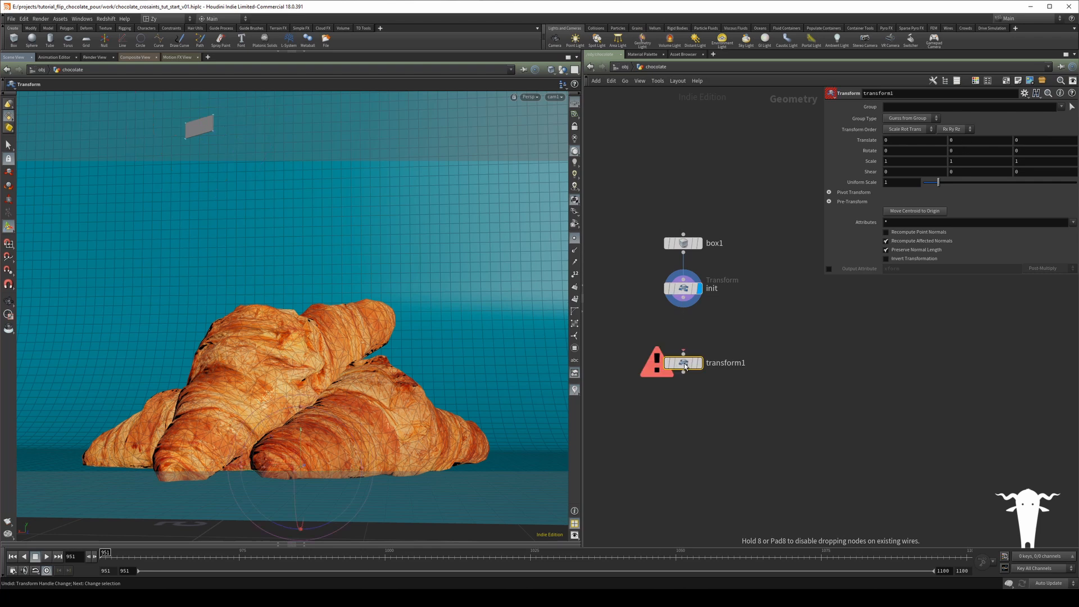
click(683, 306)
click(674, 376)
drag(692, 366, 693, 328)
click(699, 325)
key(l)
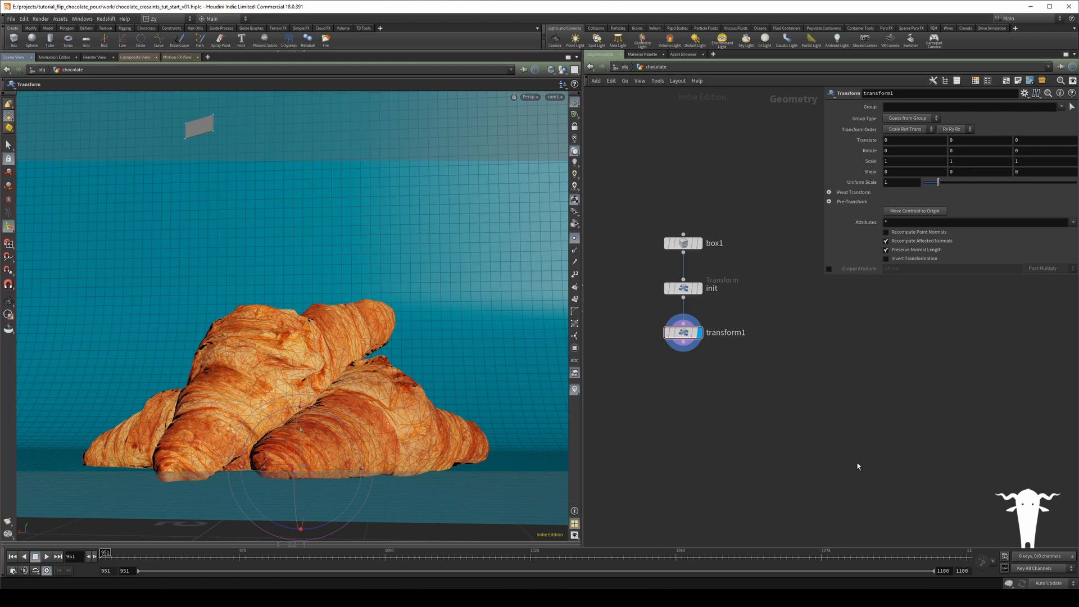
- Set transform1's pivot translate to the centroid expressions $CEX, $CEY and $CEZ
mouse_move(106, 555)
mouse_down()
mouse_move(391, 557)
mouse_move(105, 555)
mouse_up()
click(679, 336)
click(831, 193)
click(901, 206)
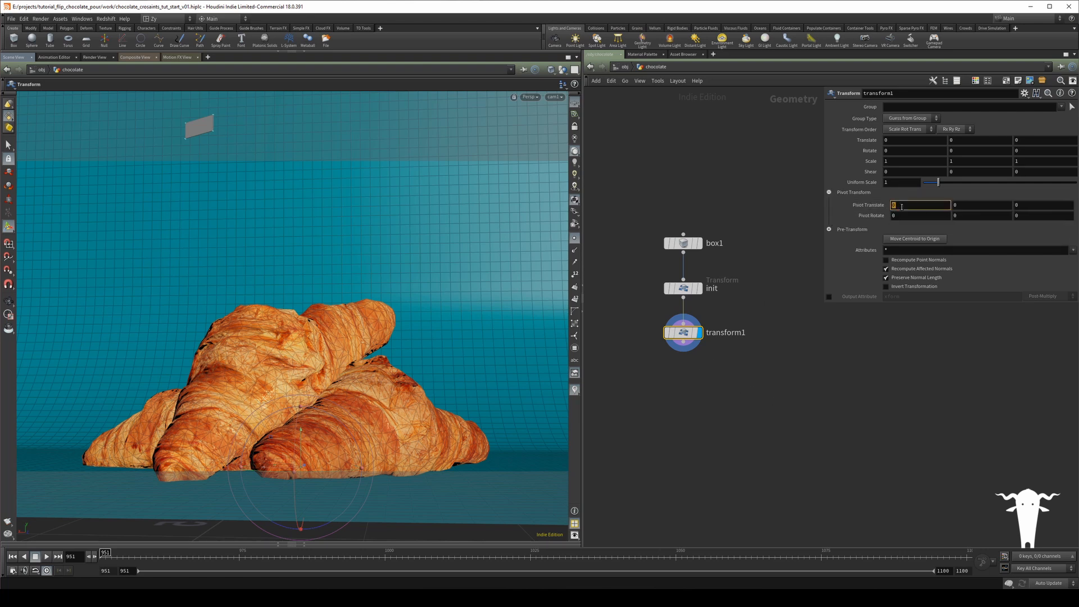
text($CEX)
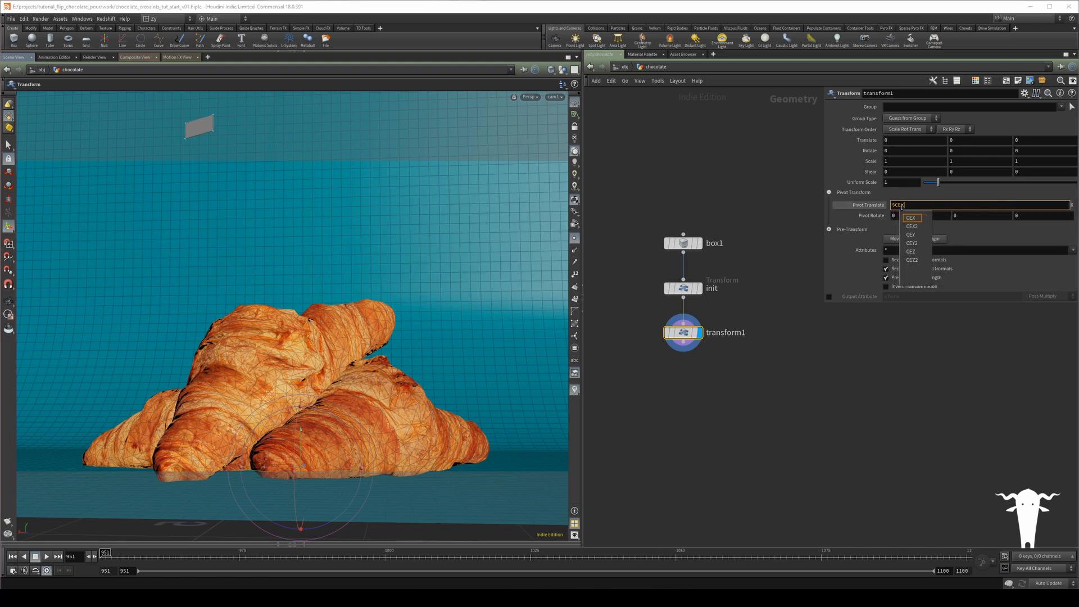
key(Tab)
text($CEY)
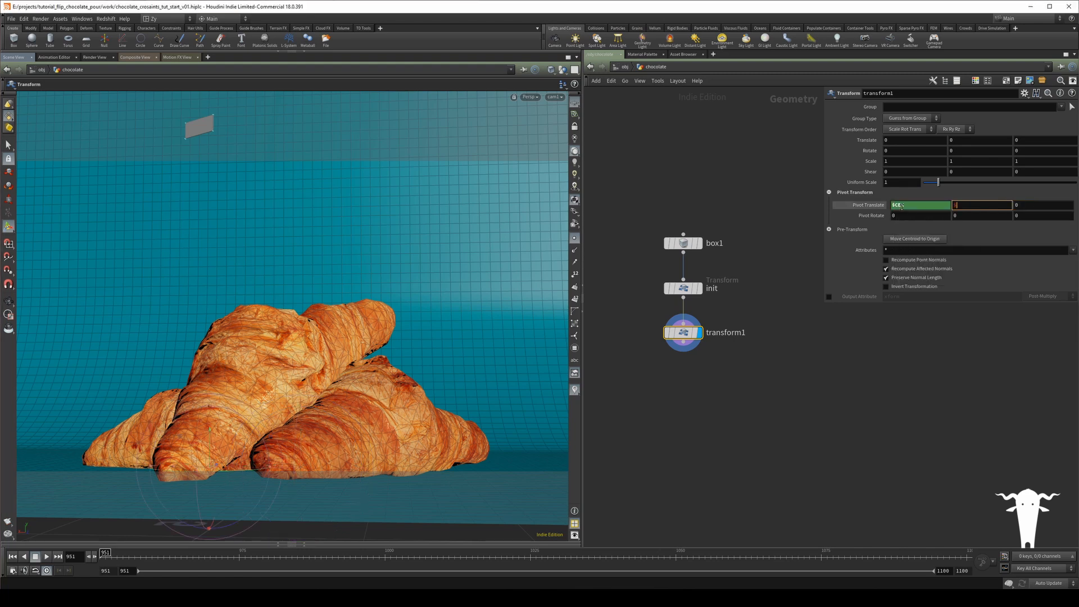
key(Tab)
text($CEZ)
key(Return)
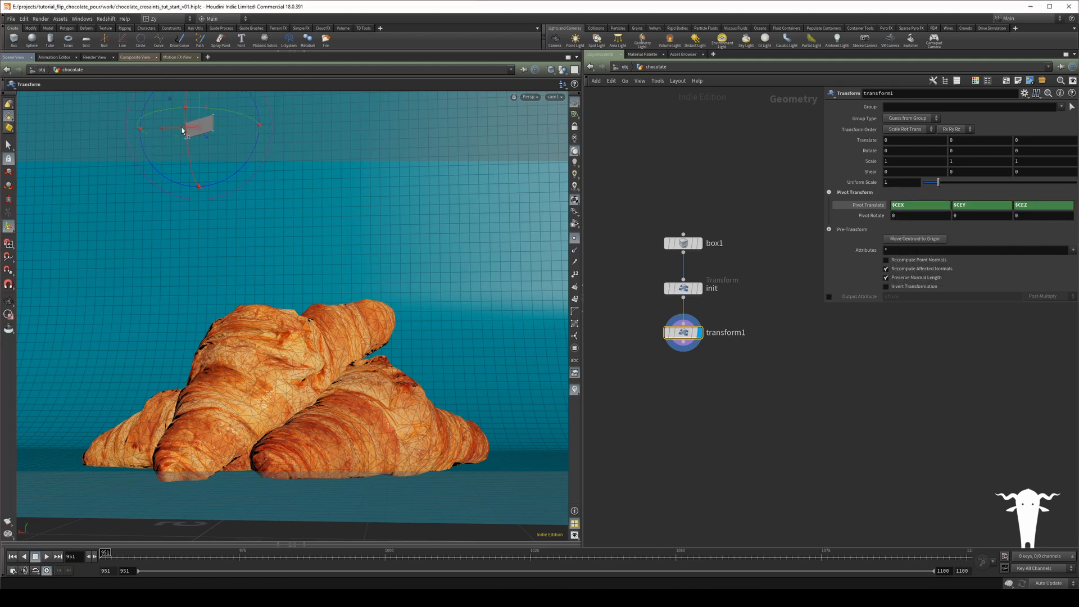
click(829, 192)
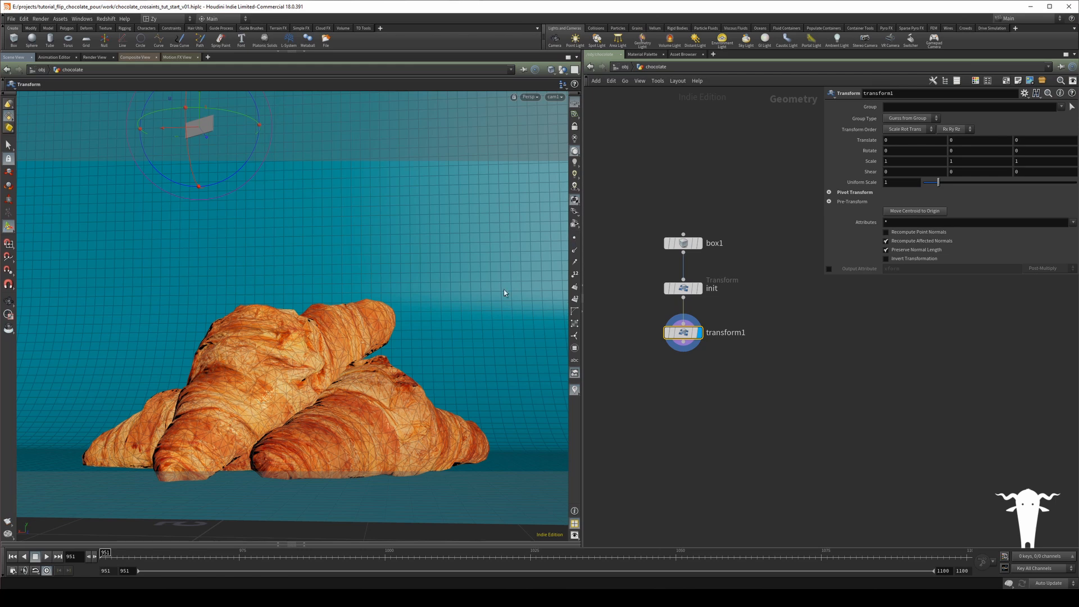
- Keyframe transform1's translate at frames 951 and 1100, moving the box to about -2.08 in X, with linear interpolation
alt+click(872, 144)
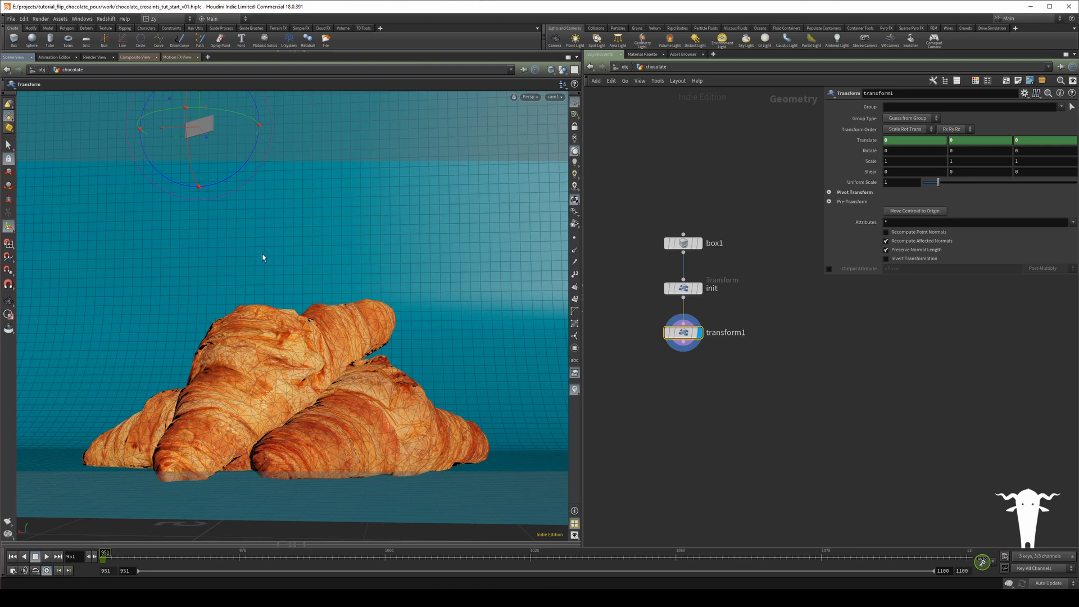
drag(140, 555, 978, 559)
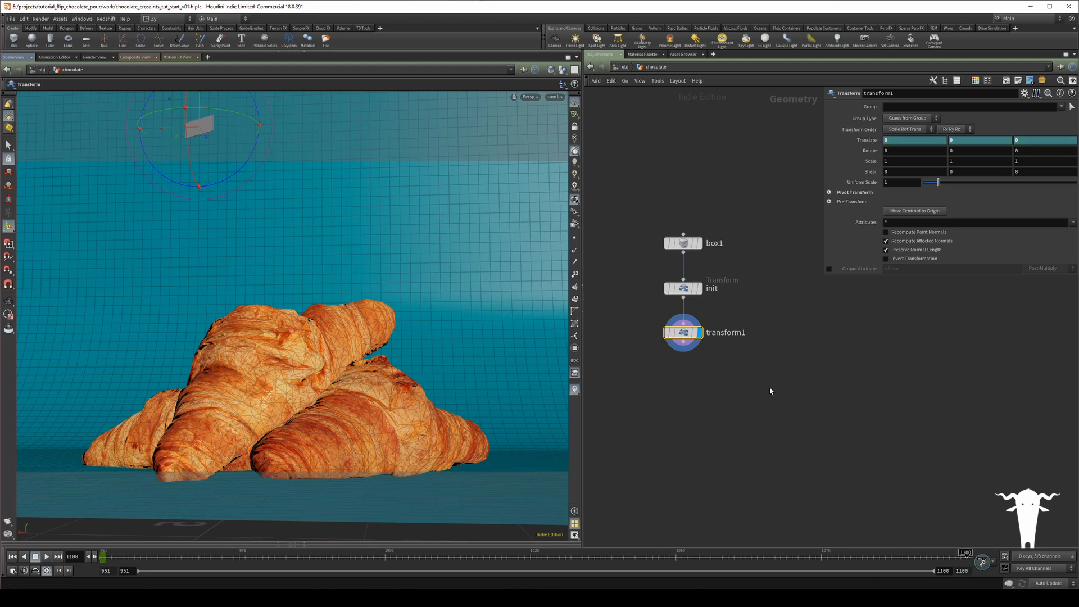
drag(169, 132, 325, 145)
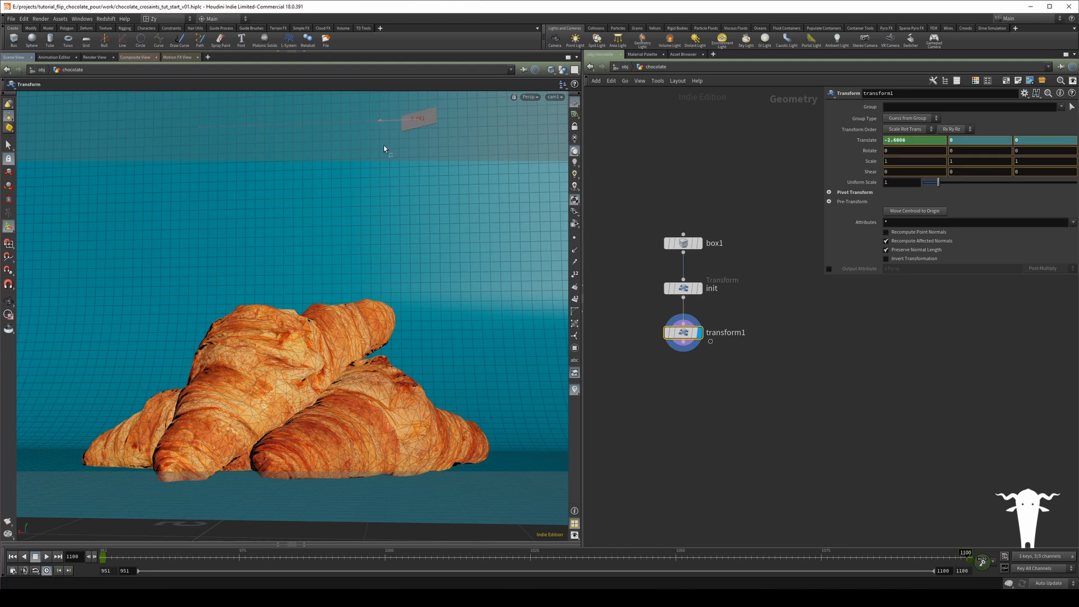
key(r)
alt+click(867, 141)
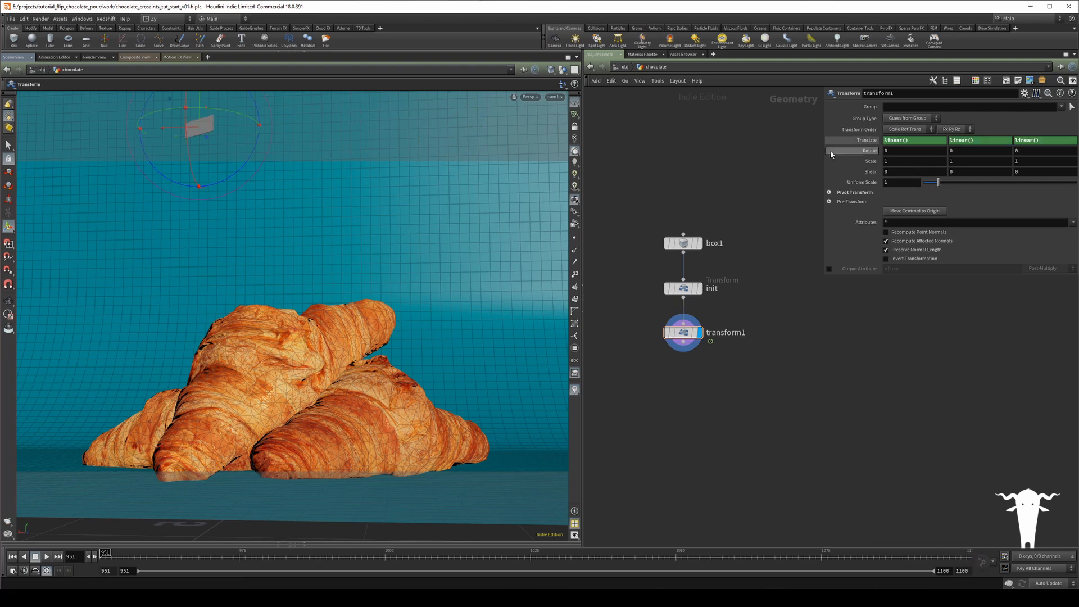
- Play back the shot to check the box's movement over the croissants, then stop playback
click(9, 145)
click(47, 556)
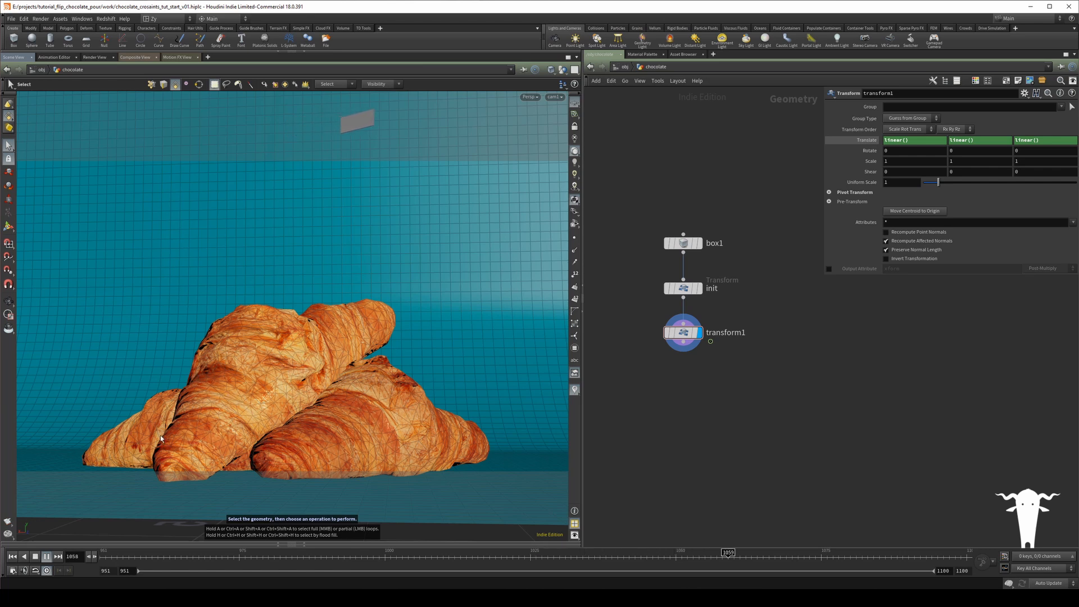
click(35, 556)
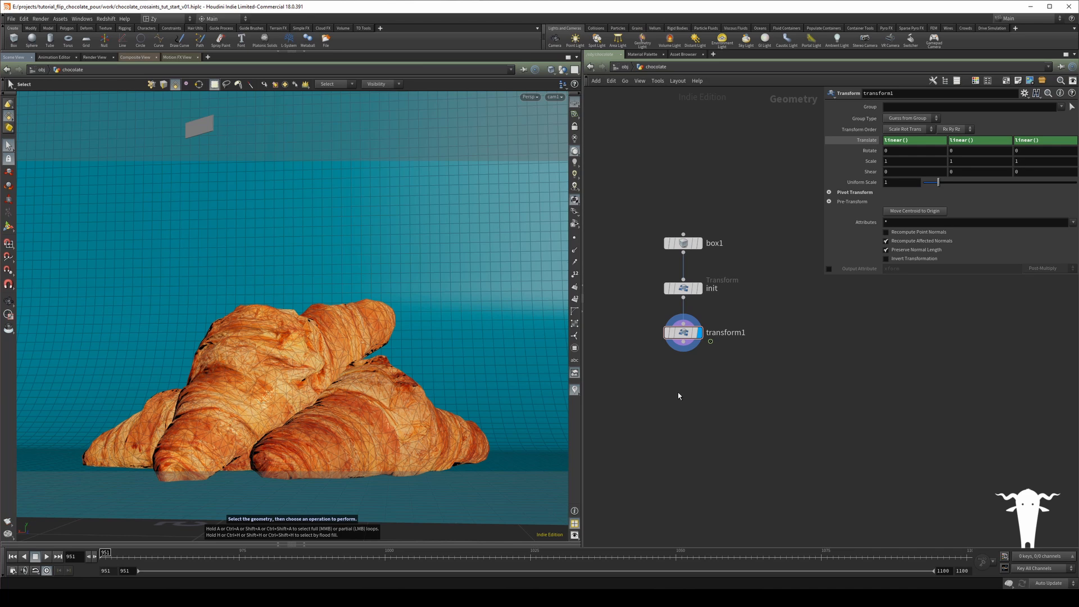
- Add a FLIP Source node below transform1 and connect transform1 into its input
key(Tab)
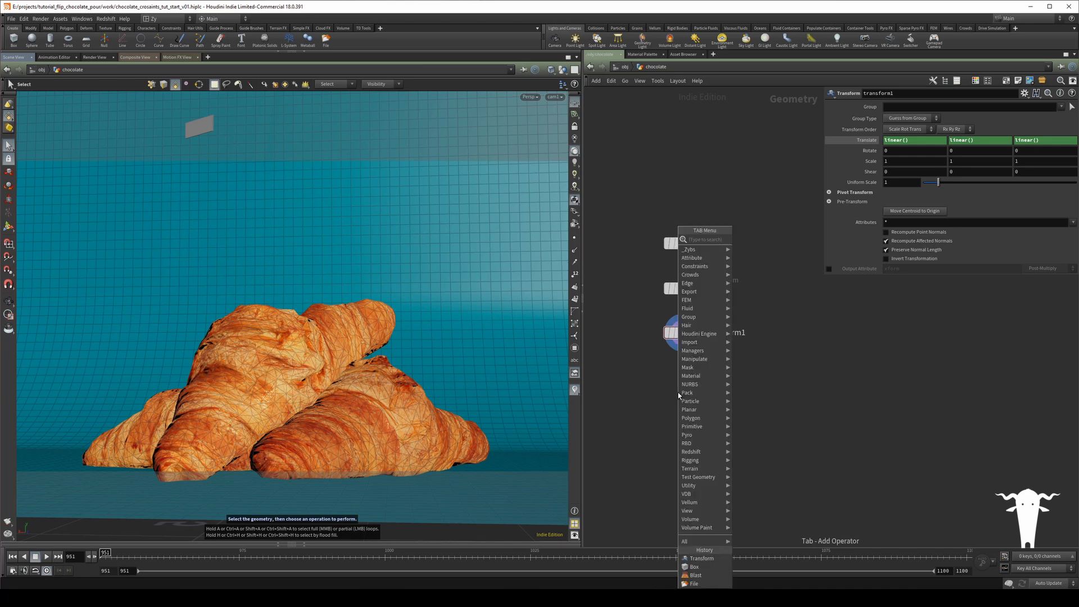
text(flip)
key(Return)
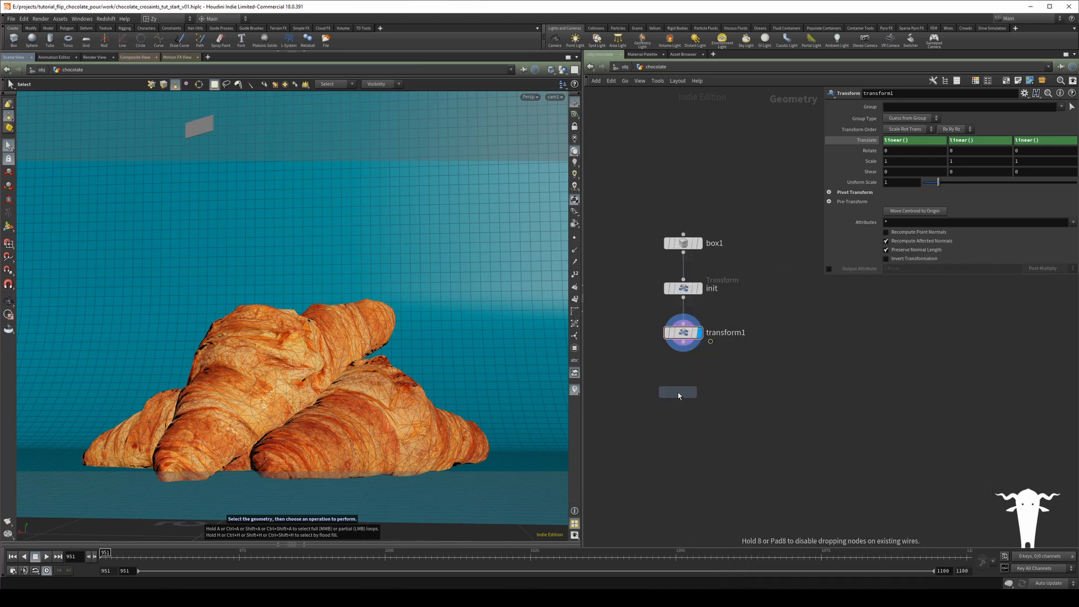
click(678, 392)
click(678, 383)
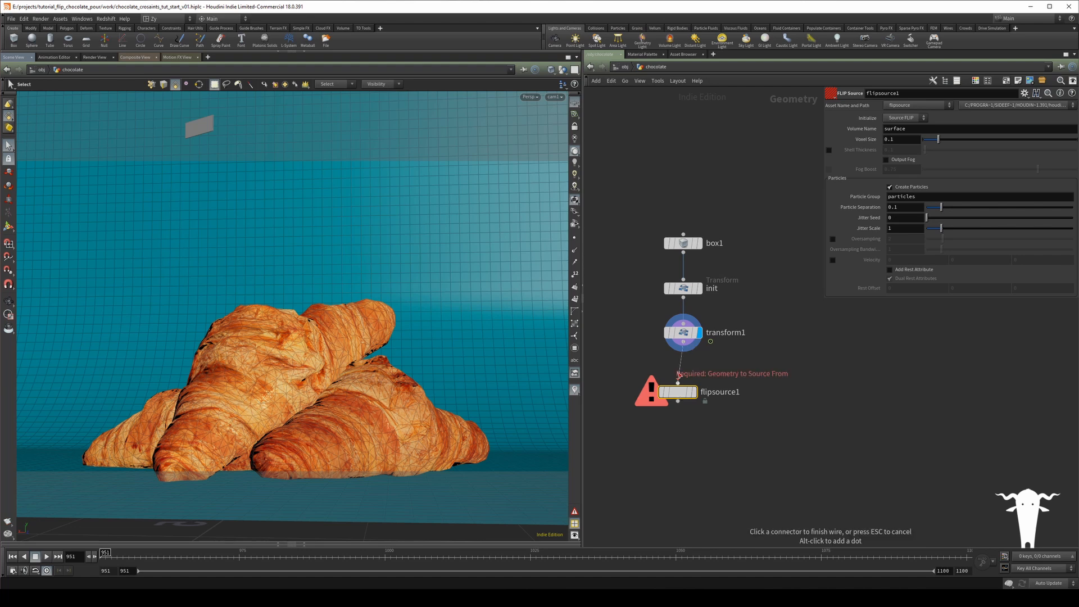
click(679, 375)
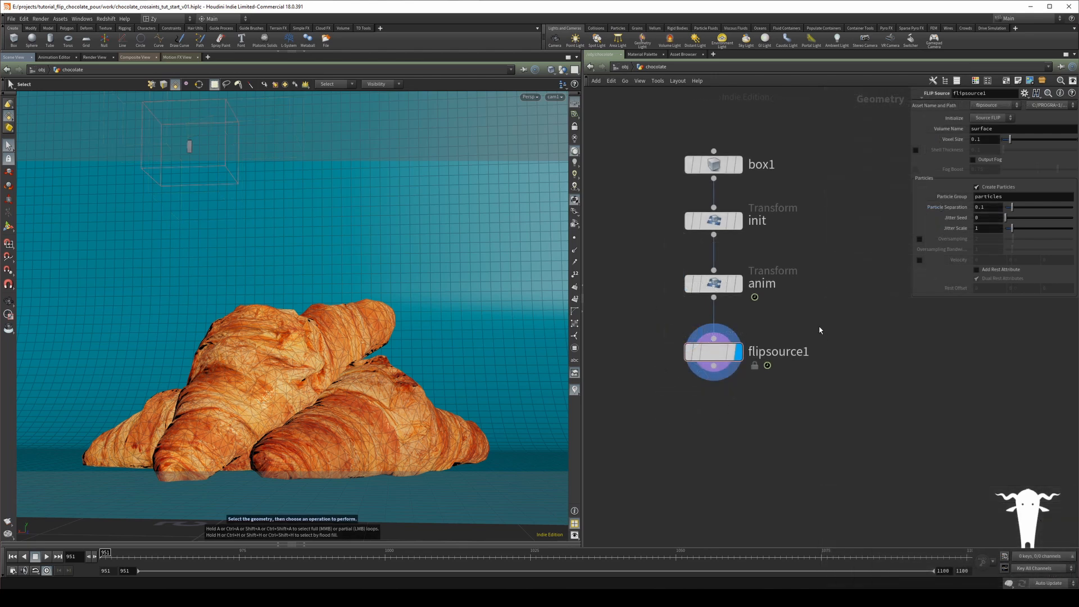
- Enable Shell Thickness on flipsource1 and set it to 0.2
middle_drag(819, 331, 805, 335)
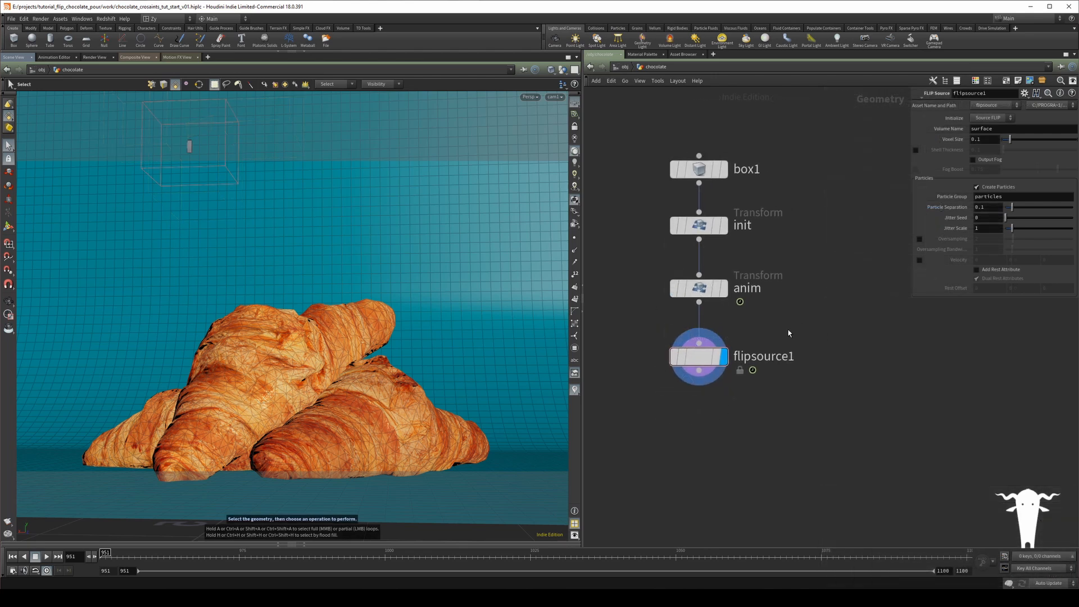
click(915, 150)
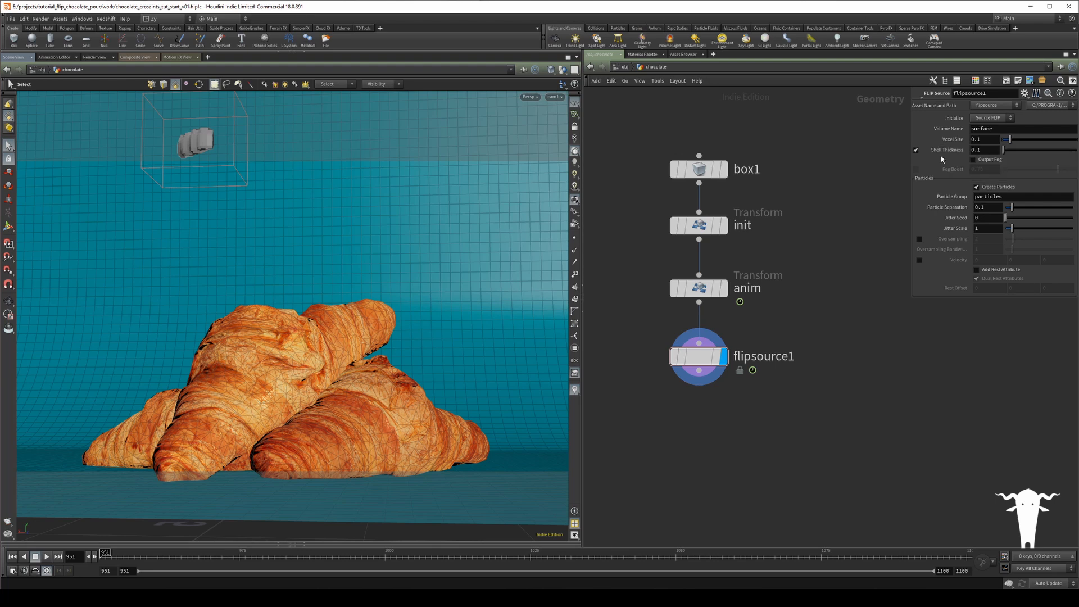
drag(1003, 150, 987, 153)
text(.2)
key(Return)
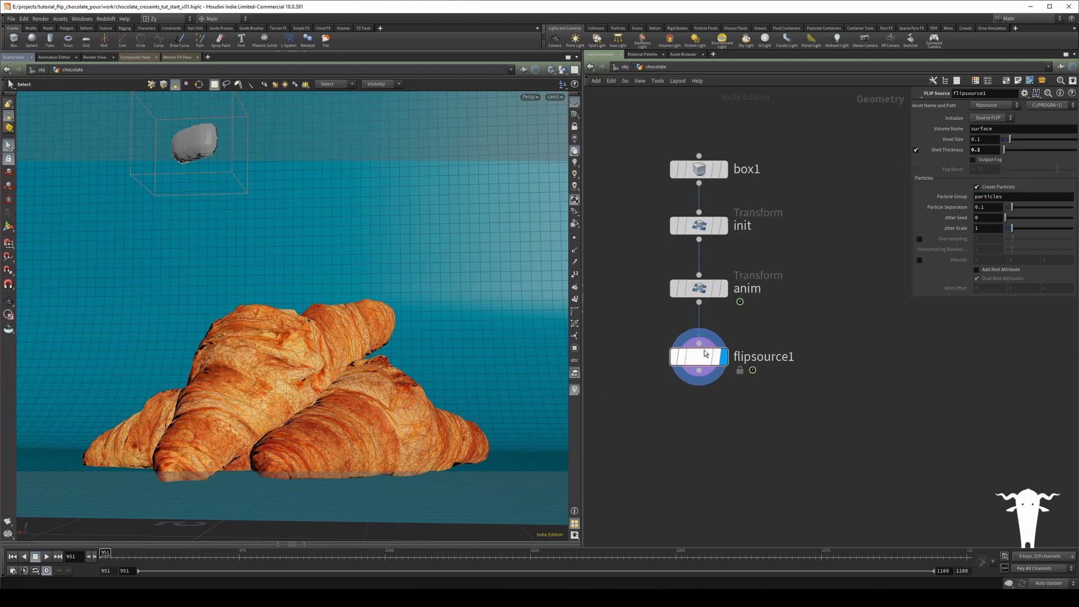
- Add a Null connected below flipsource1, make it the displayed node and rename it SOURCE
scroll(700, 416, down, 2)
key(Tab)
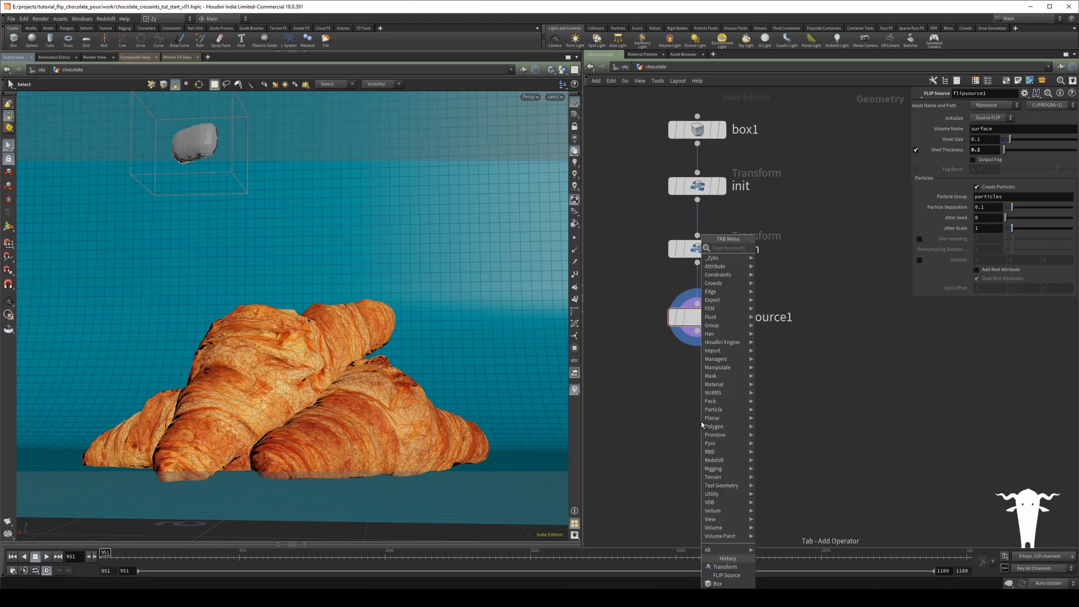
text(null)
key(Return)
click(700, 420)
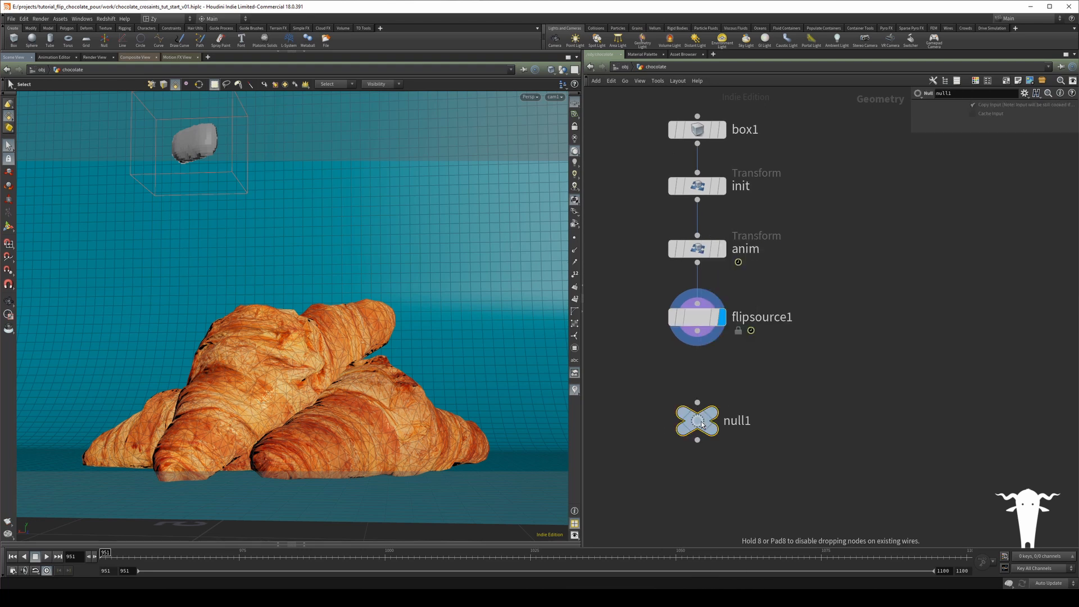
drag(698, 402, 698, 330)
click(728, 390)
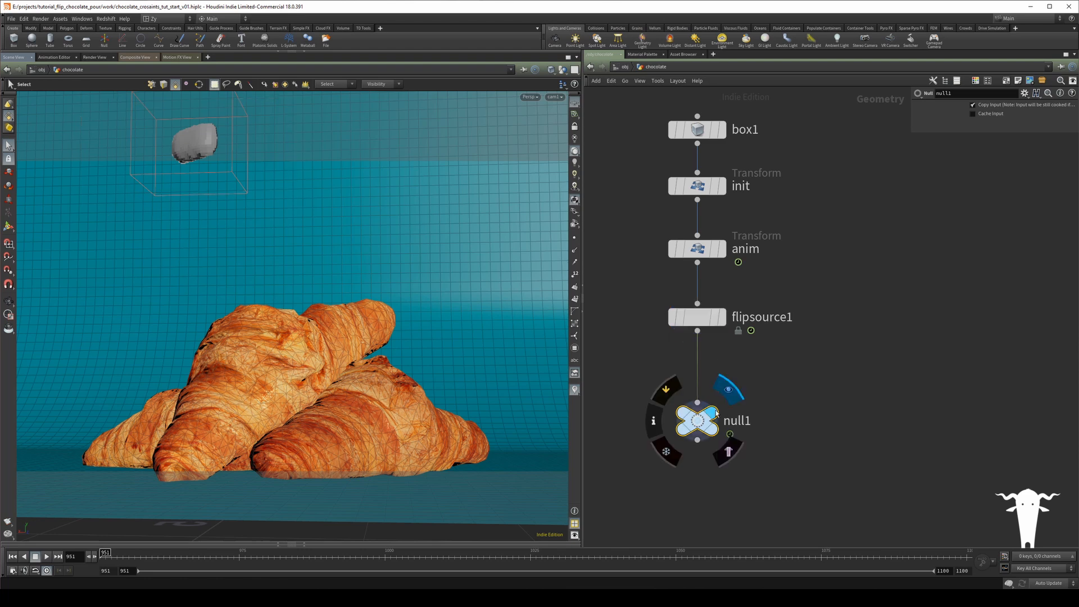
click(749, 424)
text(SOURCE)
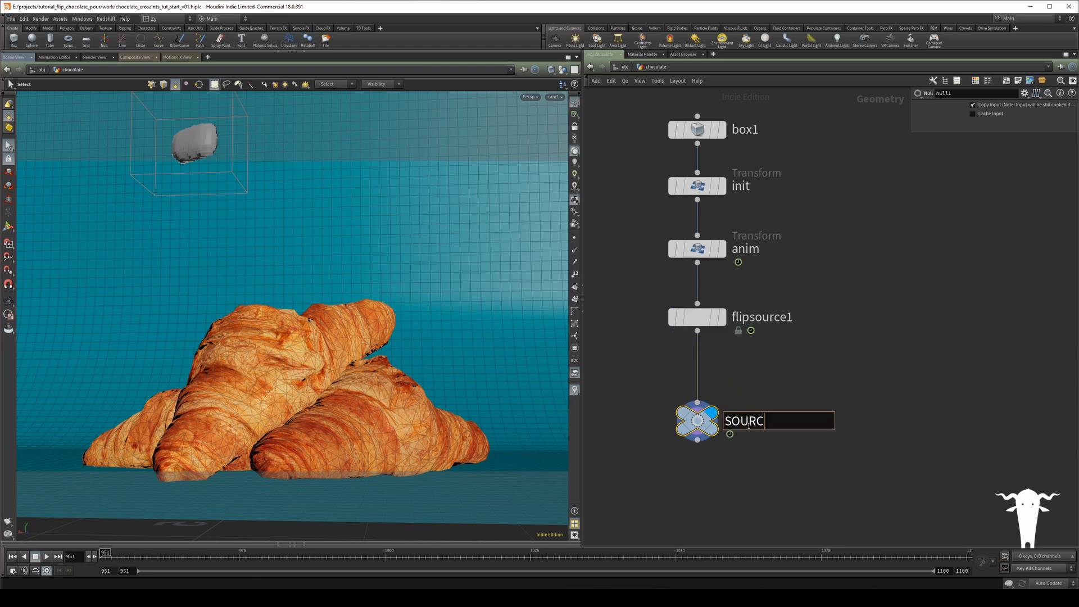
key(Return)
- Add a DOP Network below SOURCE and rename it FLIPdop
scroll(749, 428, down, 3)
middle_drag(741, 402, 756, 296)
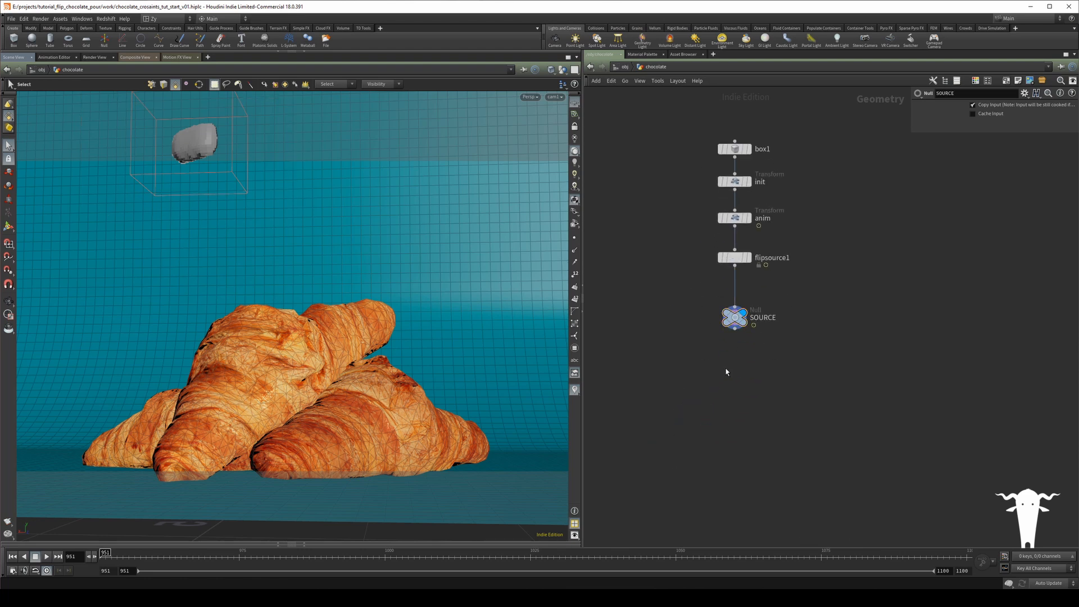
key(Tab)
text(dop)
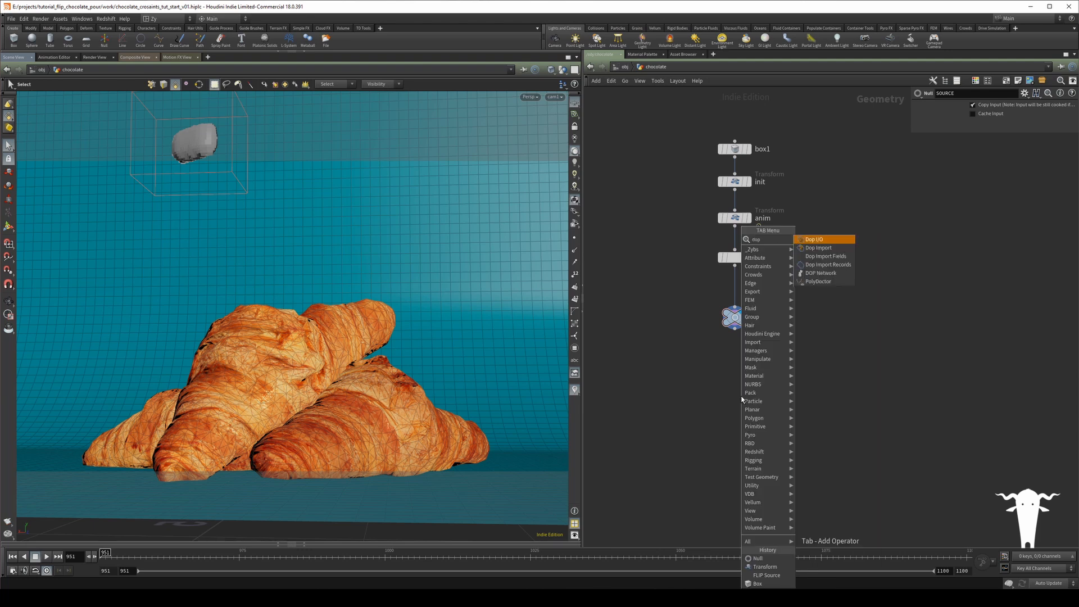
key(Down)
key(Down)
key(Down)
key(Down)
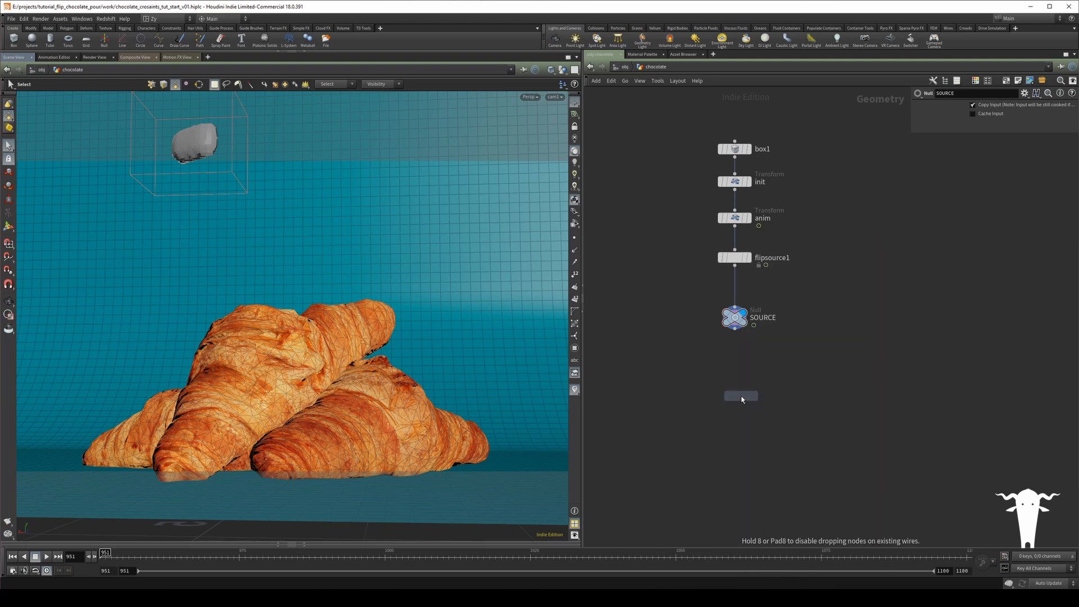
key(Return)
click(734, 398)
drag(733, 397, 728, 387)
double_click(771, 386)
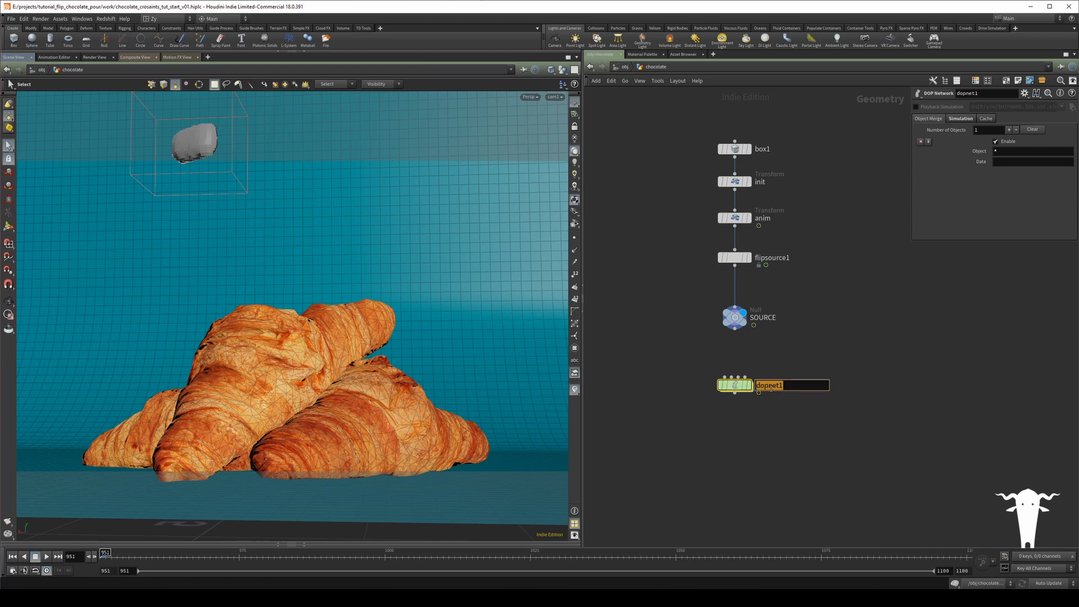
text(FLIPdop)
key(Return)
- Go inside FLIPdop and place a FLIP Solver node above the output node
middle_drag(790, 390, 749, 366)
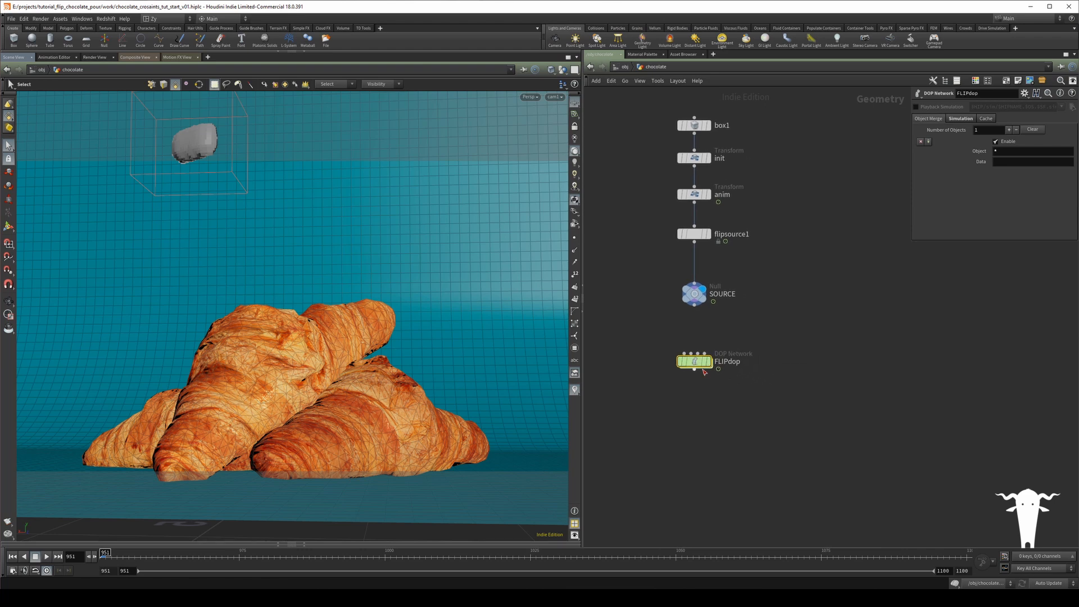
double_click(694, 362)
middle_drag(735, 266, 628, 377)
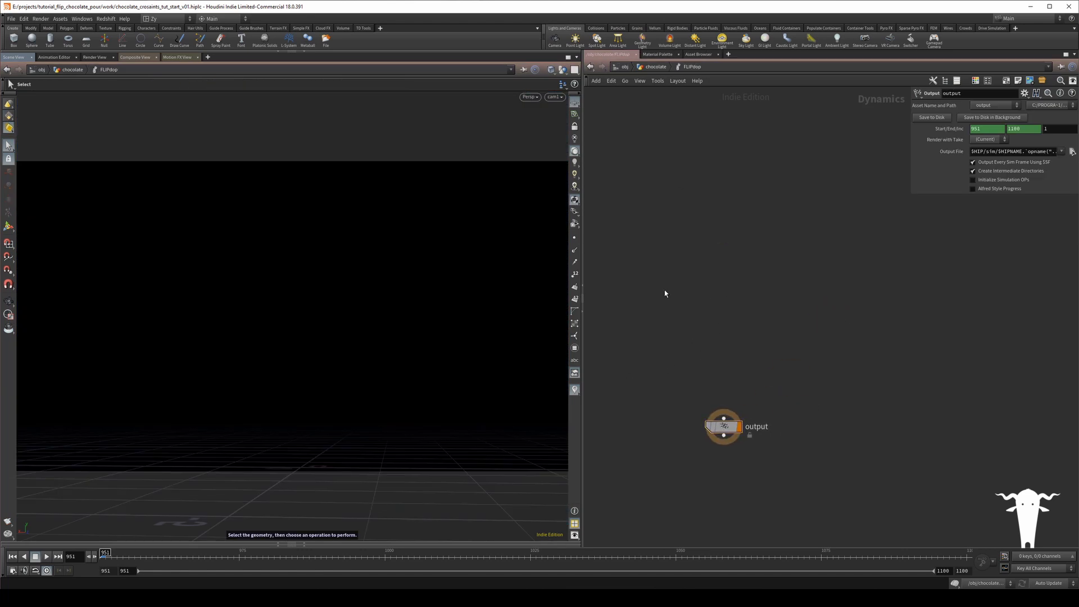
key(Tab)
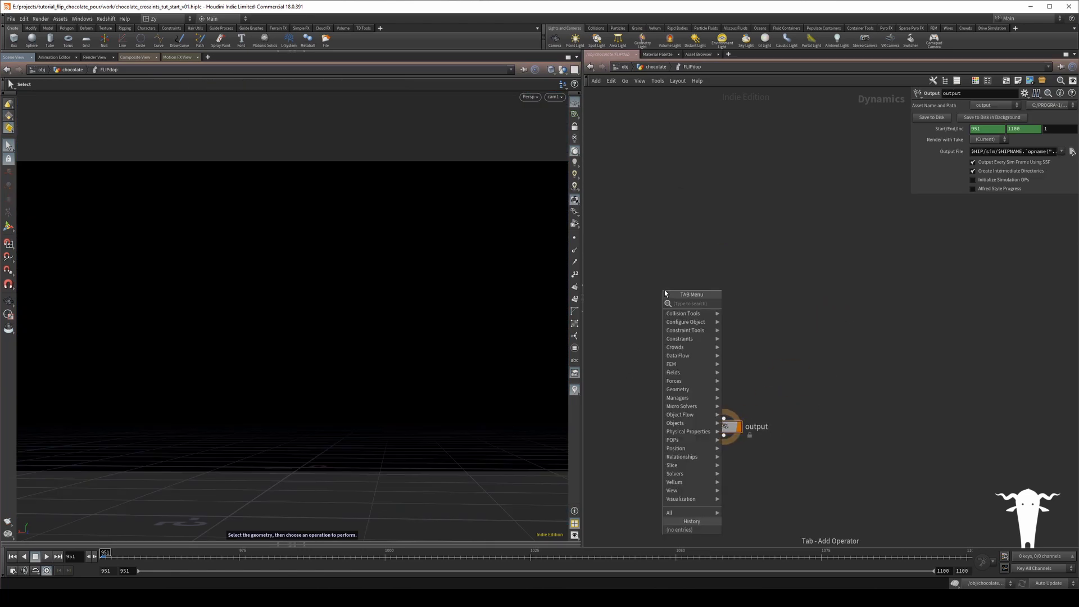
text(flip)
text(flu)
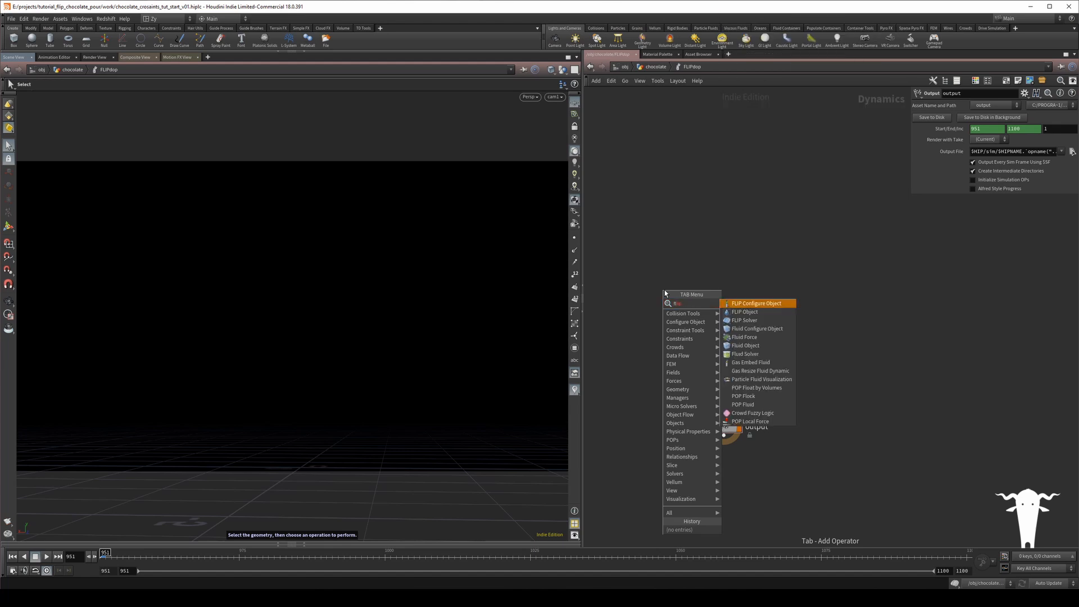
key(Down)
key(Down)
key(Down)
key(Up)
key(Return)
click(664, 289)
- Add a FLIP Object node above flipsolver1
key(Tab)
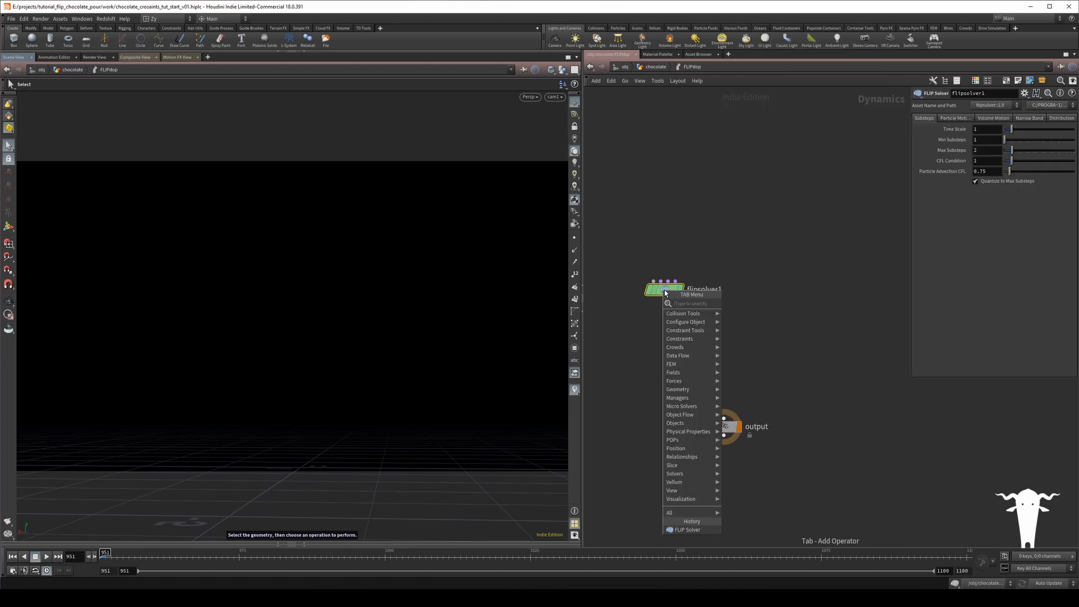
text(flip)
key(Down)
key(Return)
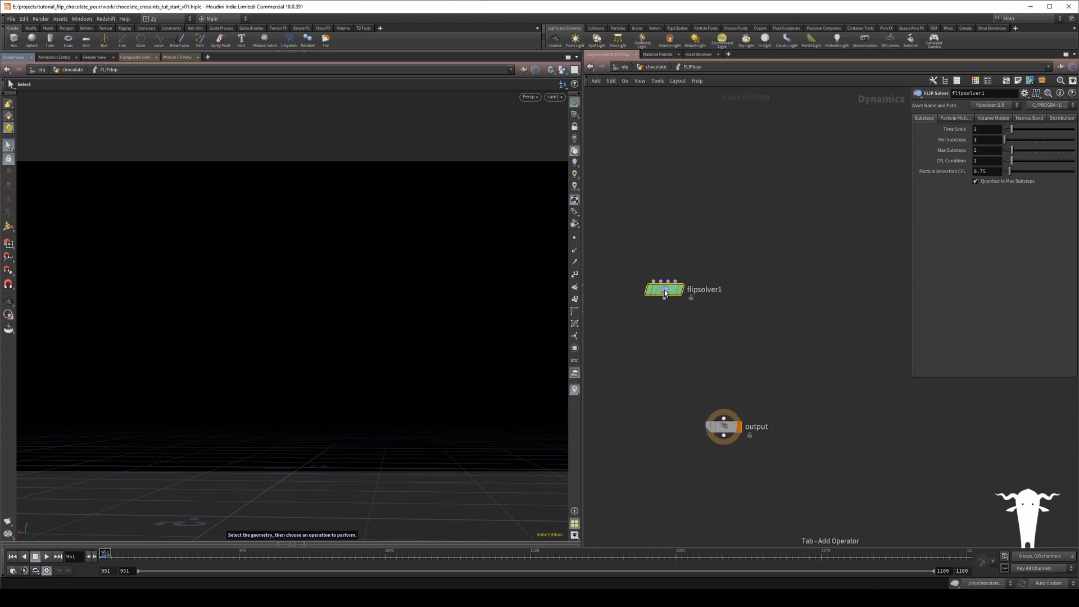
click(664, 231)
- Add a Gravity Force node and a Volume Source node to the simulation network
key(Tab)
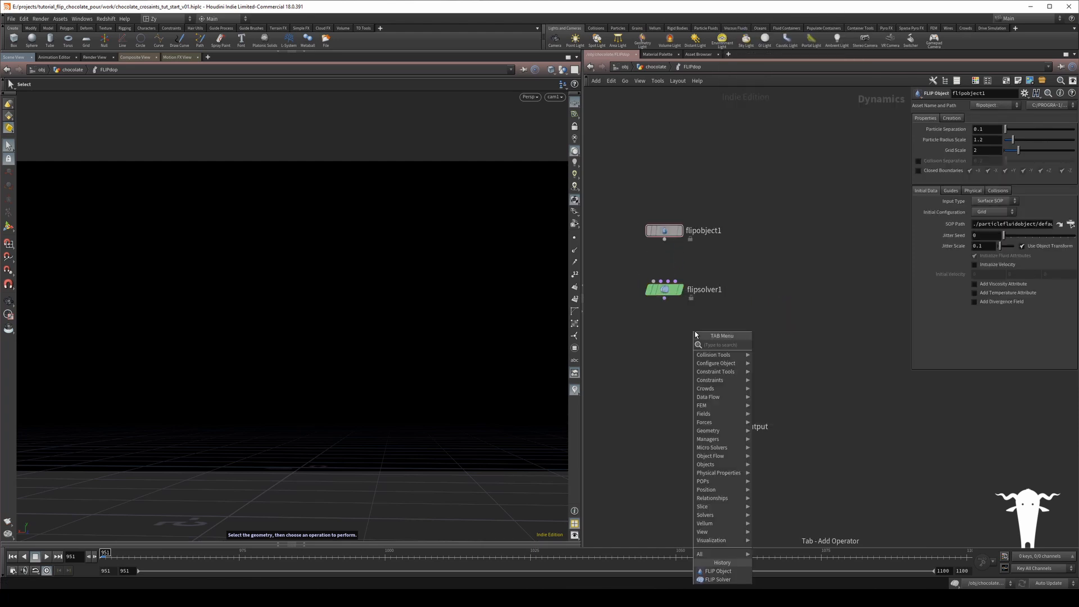
text(grav)
key(Return)
click(695, 331)
key(Tab)
text(volume s)
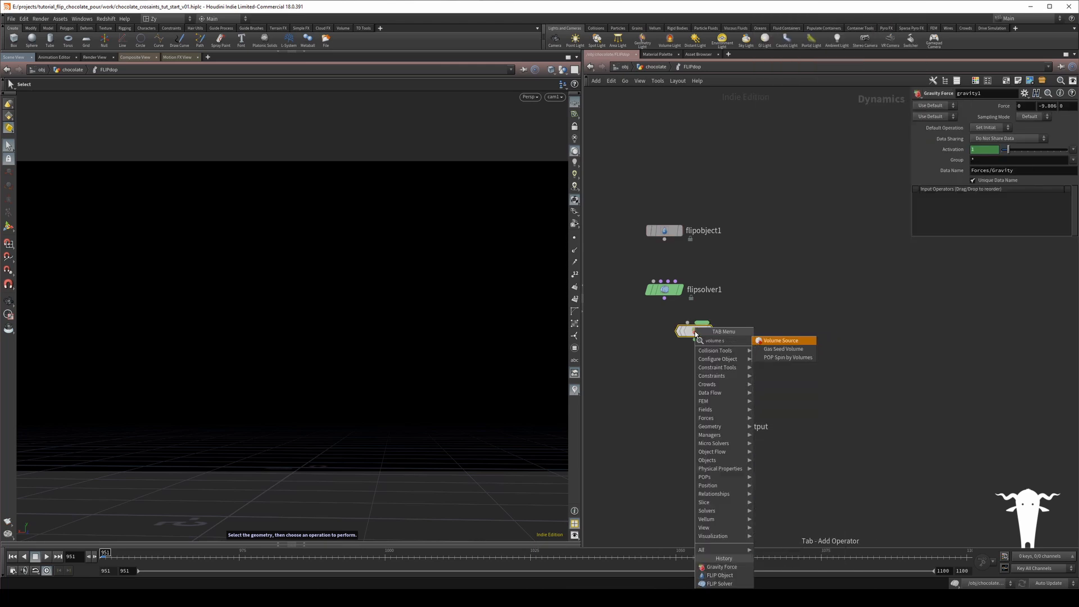
key(Return)
- Wire flipsolver1 into gravity1 and gravity1 into output, arranging both nodes above the output
drag(695, 340, 730, 413)
drag(695, 332, 731, 377)
drag(729, 375, 717, 375)
drag(664, 299, 700, 354)
click(710, 367)
drag(664, 290, 710, 316)
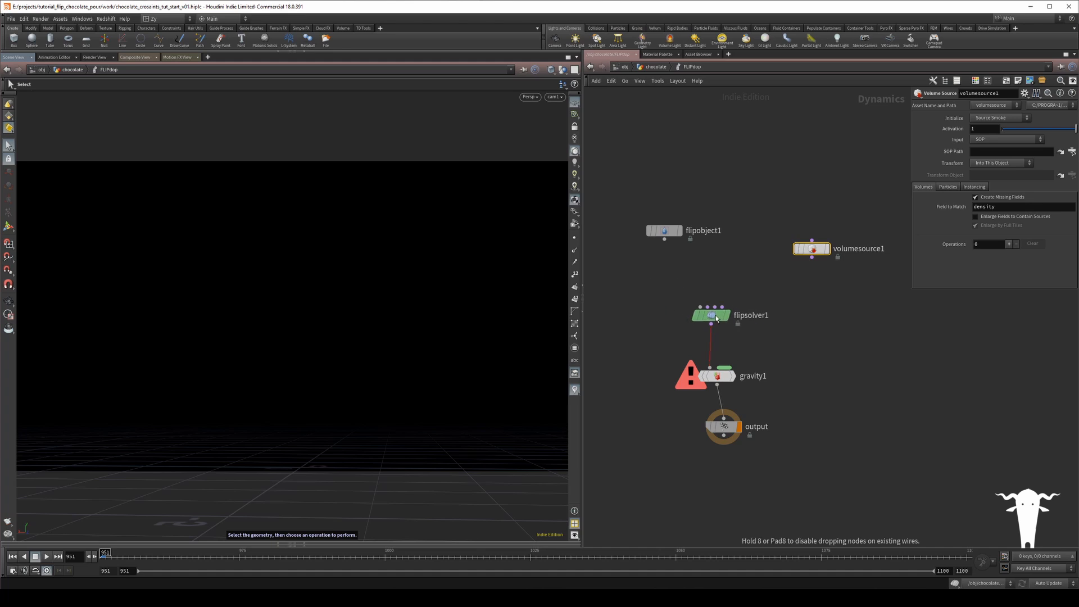
- Connect flipobject1 to flipsolver1's first input and volumesource1 to its Sourcing (post-solve) input, then tidy the node layout
click(664, 238)
click(702, 305)
click(811, 258)
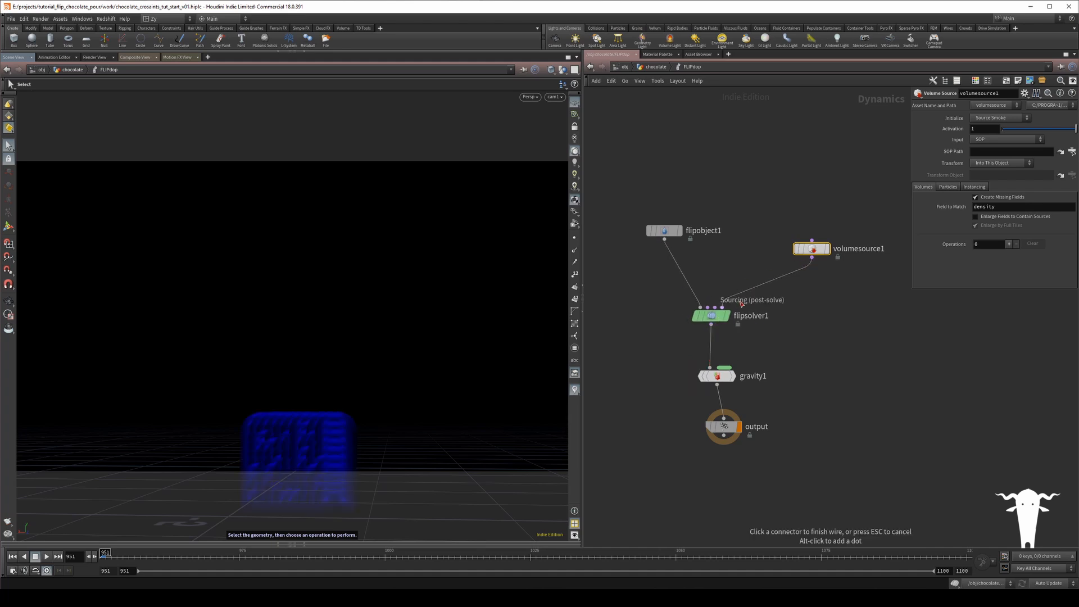
click(728, 309)
drag(711, 315, 731, 314)
drag(716, 375, 735, 375)
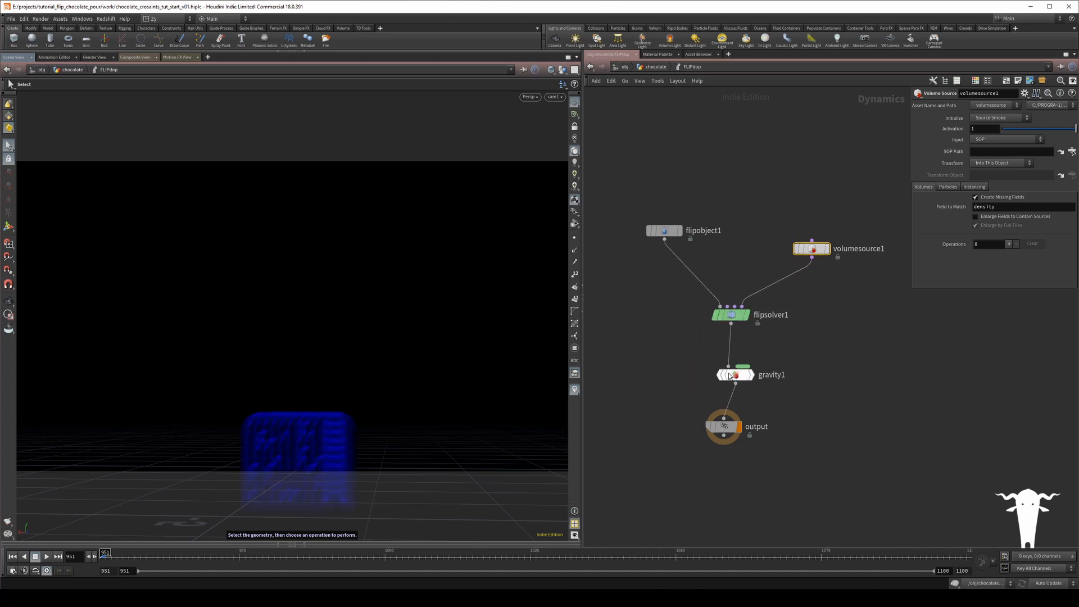
- Insert a Merge node on the wire between flipsolver1 and gravity1
key(Tab)
text(merge)
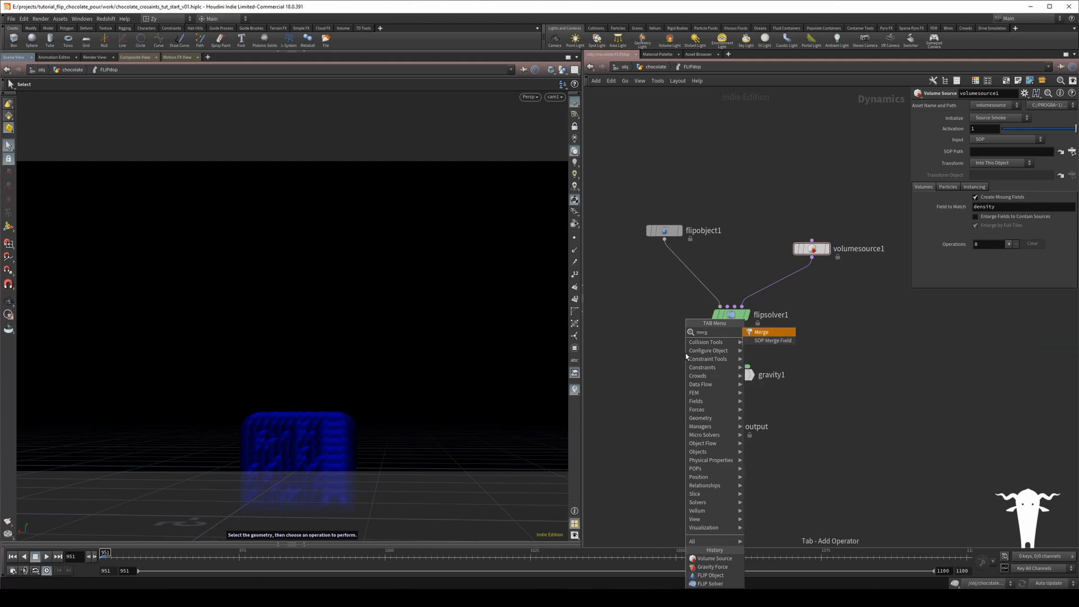
key(Return)
drag(687, 353, 725, 360)
- Add a Ground Plane node and wire it into merge1, ordering it ahead of flipsolver1 in the merge inputs
key(Tab)
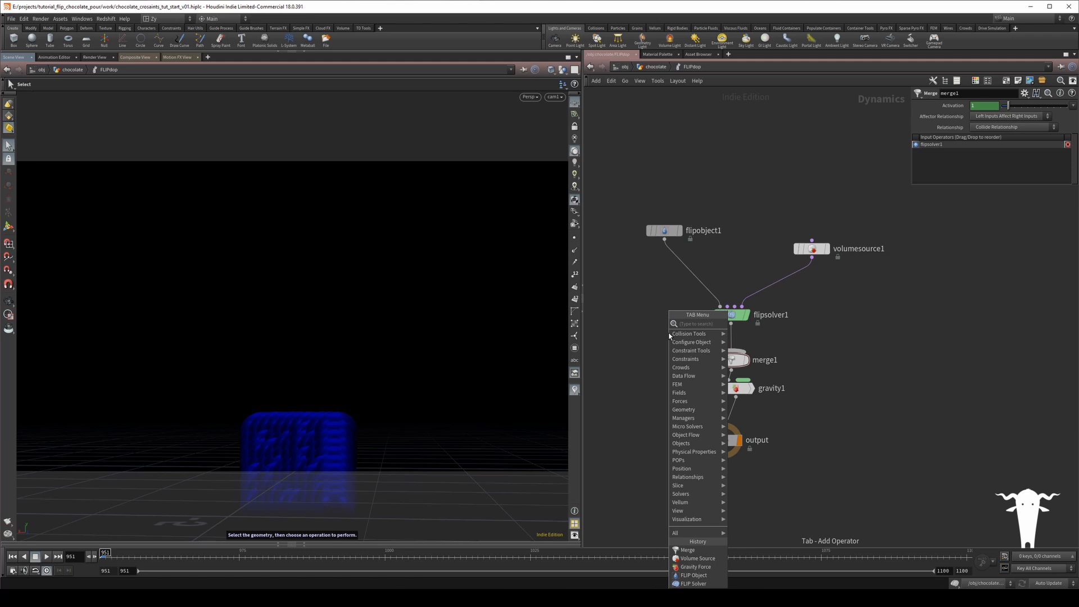
text(grou)
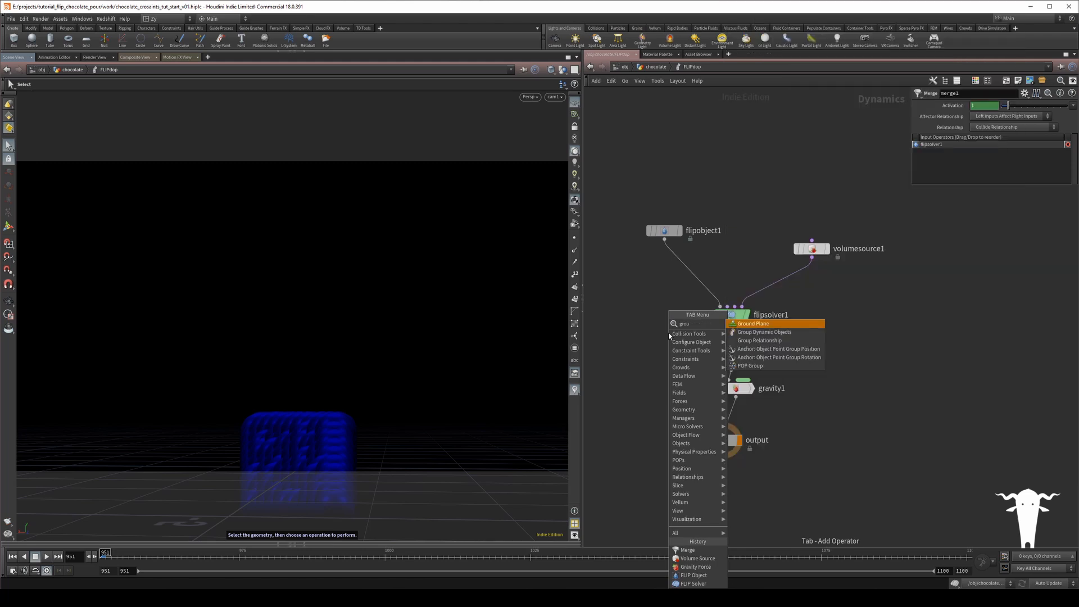
key(Return)
click(669, 334)
drag(669, 333, 717, 468)
click(747, 362)
key(shift+r)
- Tidy the simulation network by repositioning flipsolver1, merge1 and volumesource1 so the wires run cleanly
middle_drag(650, 395, 653, 421)
drag(725, 341, 754, 333)
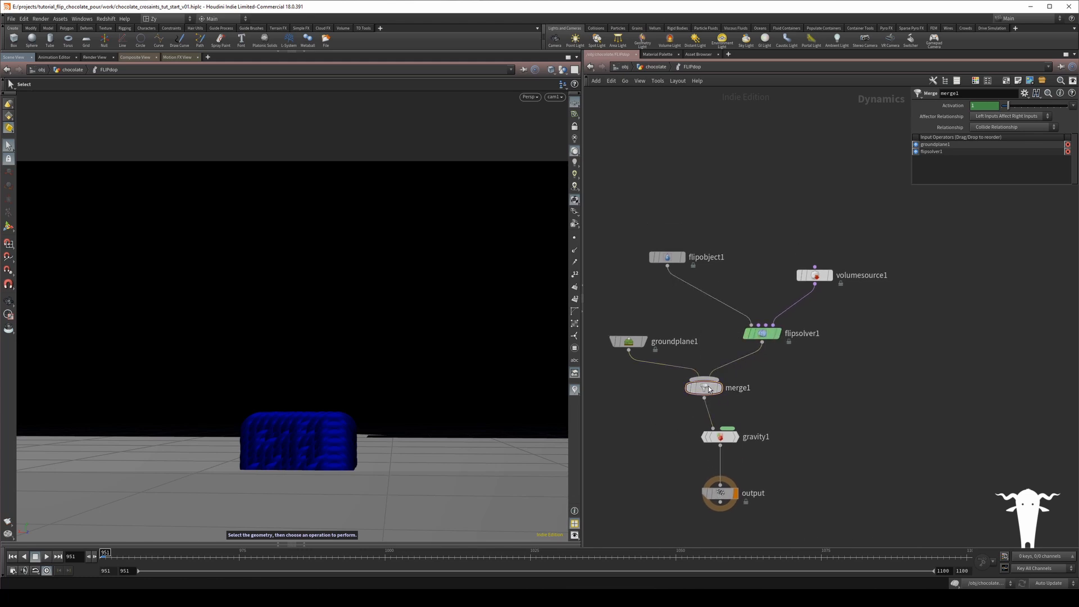
drag(704, 387, 721, 388)
middle_drag(692, 416, 688, 417)
drag(810, 276, 832, 280)
middle_drag(835, 248, 830, 247)
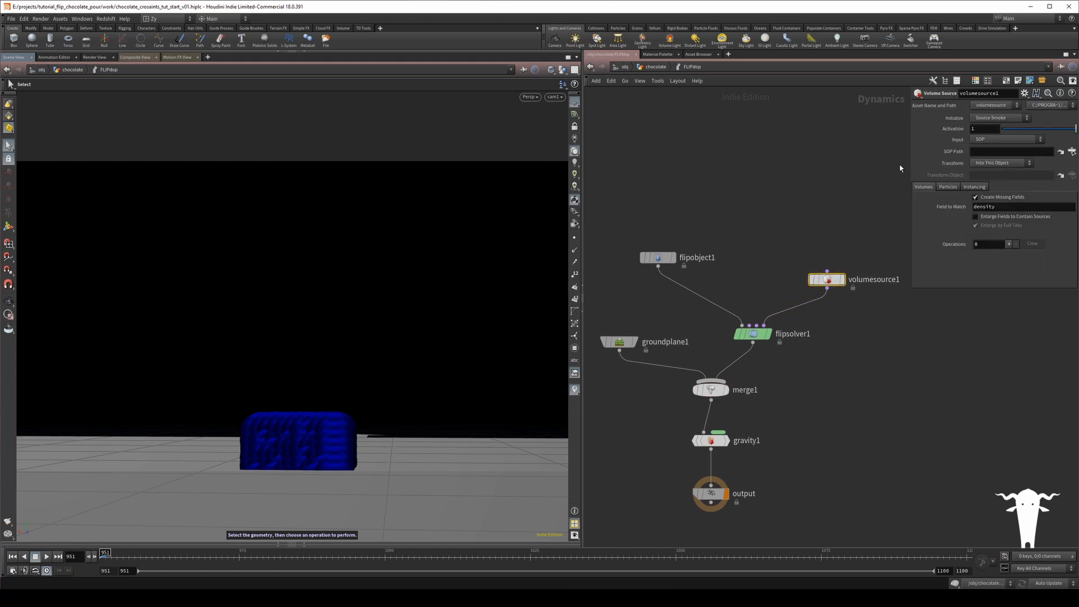
- Initialize volumesource1 as Source FLIP and set its SOP Path to ../../SOURCE
click(986, 116)
click(992, 177)
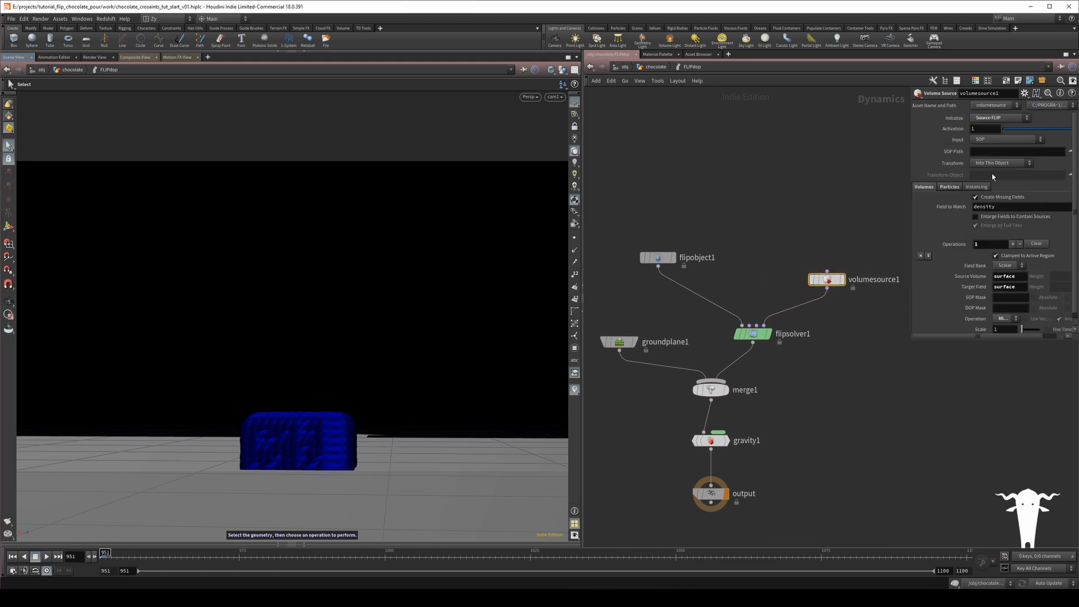
click(986, 150)
text(../..)
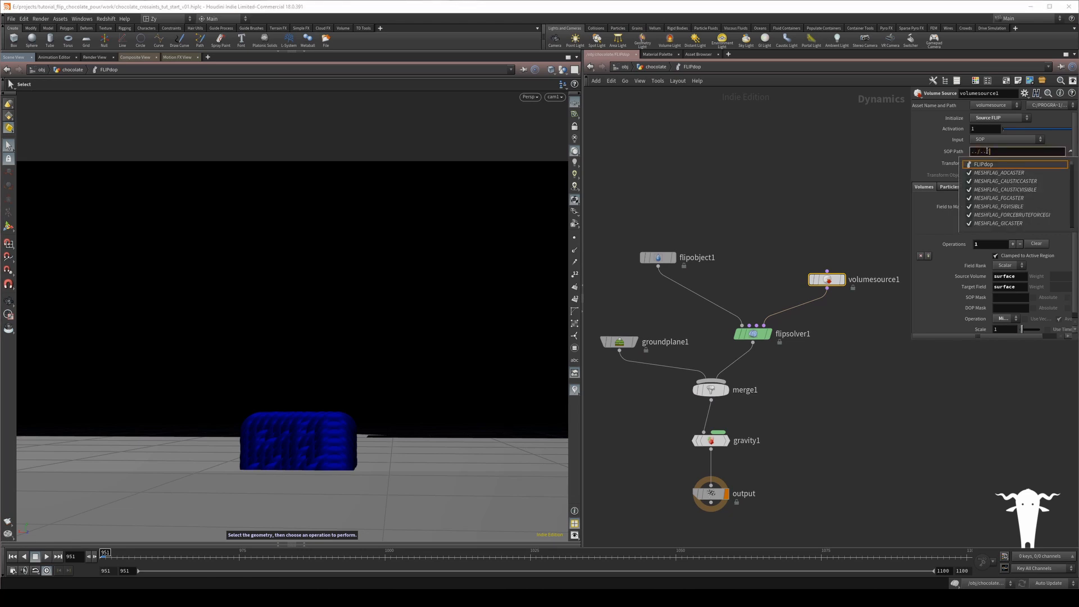
text(/SOURCE/)
key(Return)
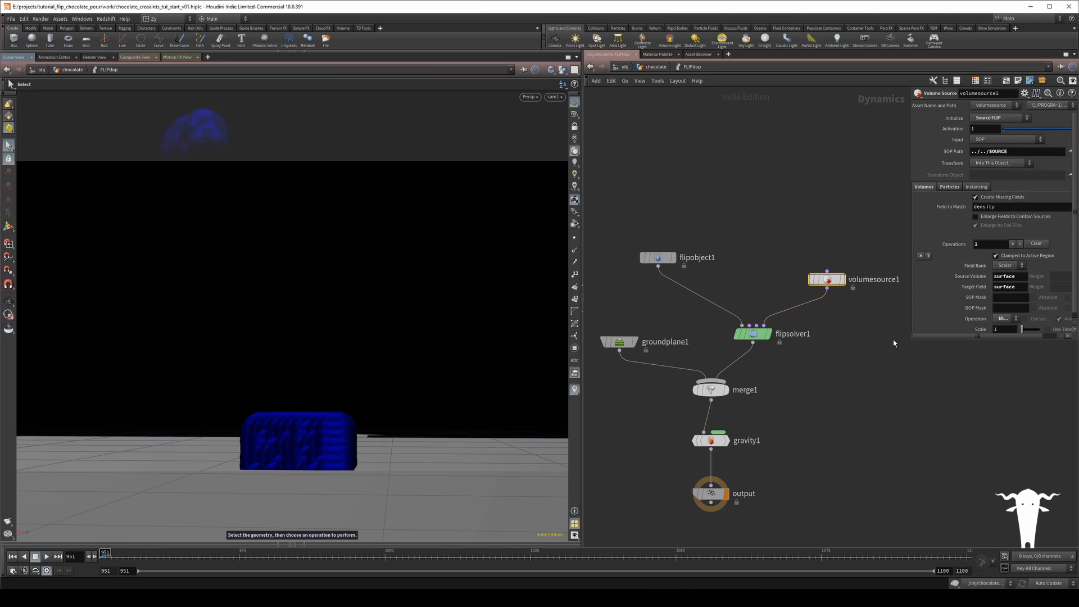
- Enlarge the parameter area and clear the SOP Path of flipobject1
drag(912, 339, 892, 366)
middle_drag(826, 262, 821, 258)
drag(734, 207, 652, 261)
click(963, 224)
key(BackSpace)
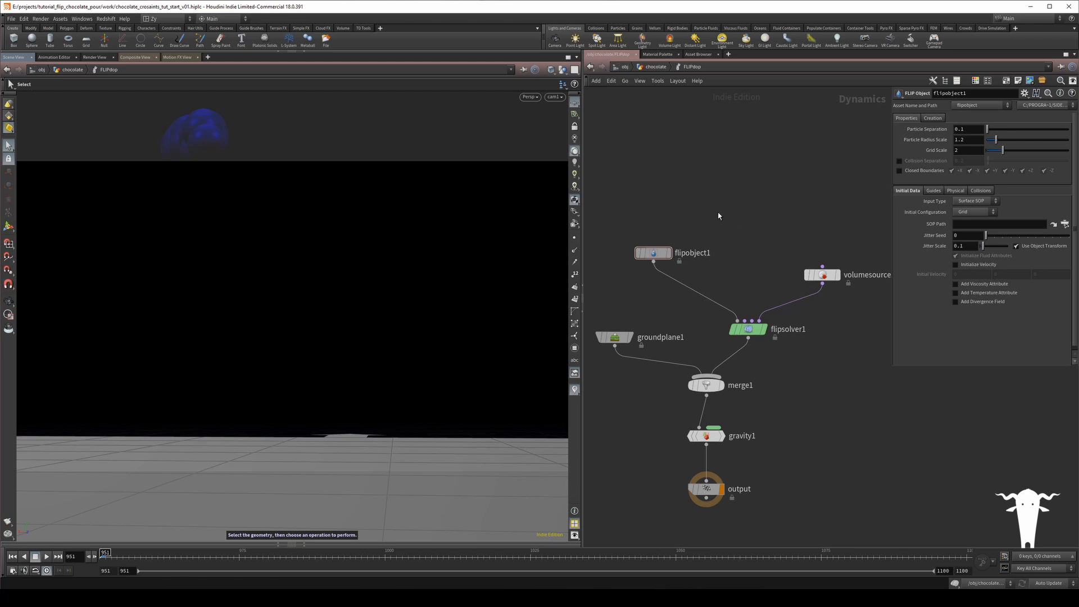
- Return to the chocolate geometry network and add an Object Merge node beside box1, with its display flag on
click(656, 66)
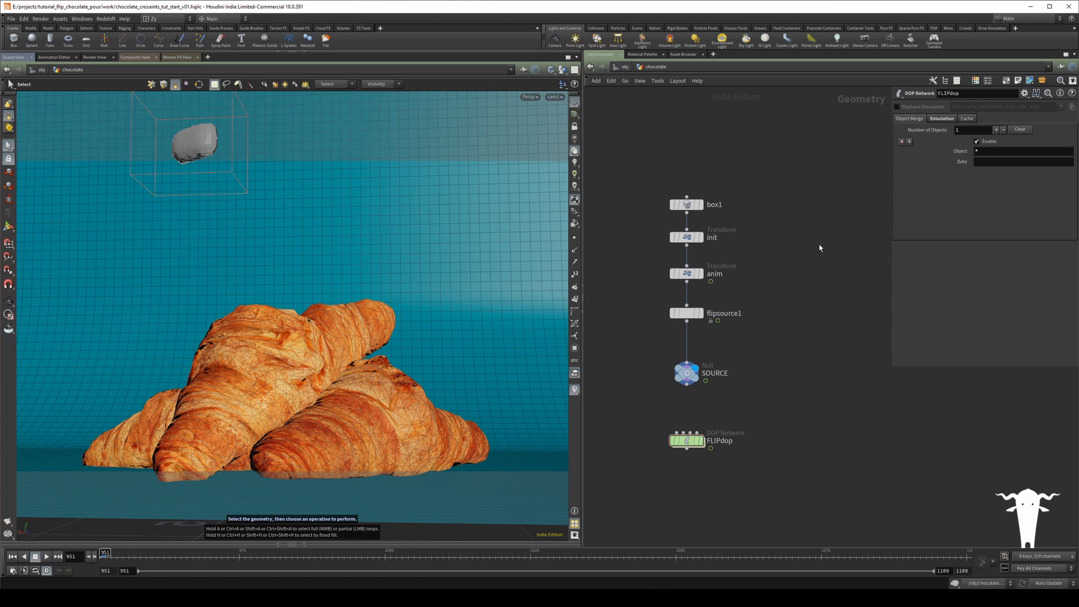
key(Tab)
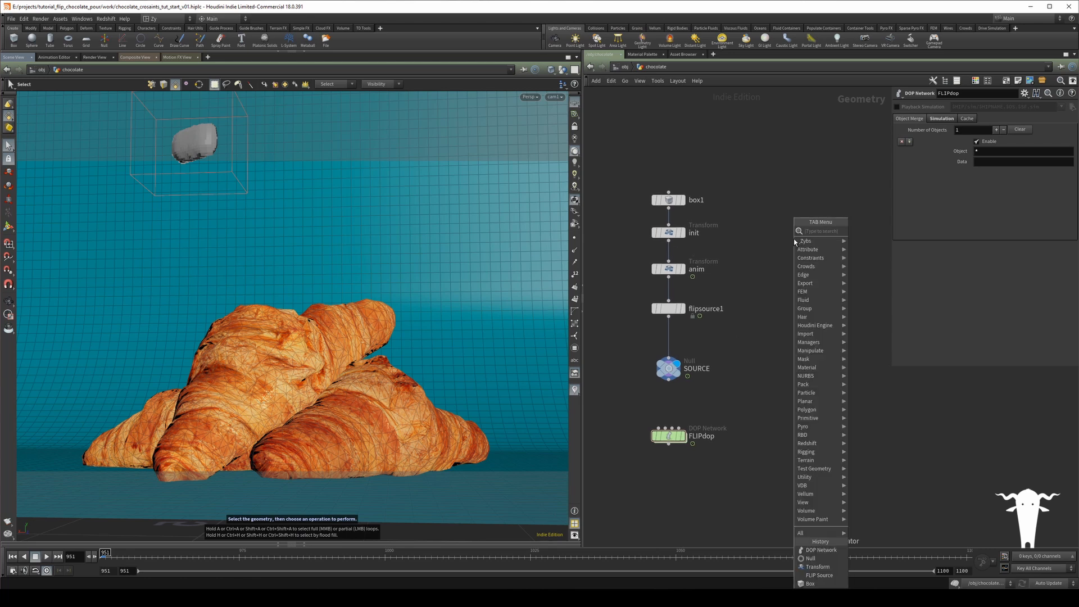
text(objec)
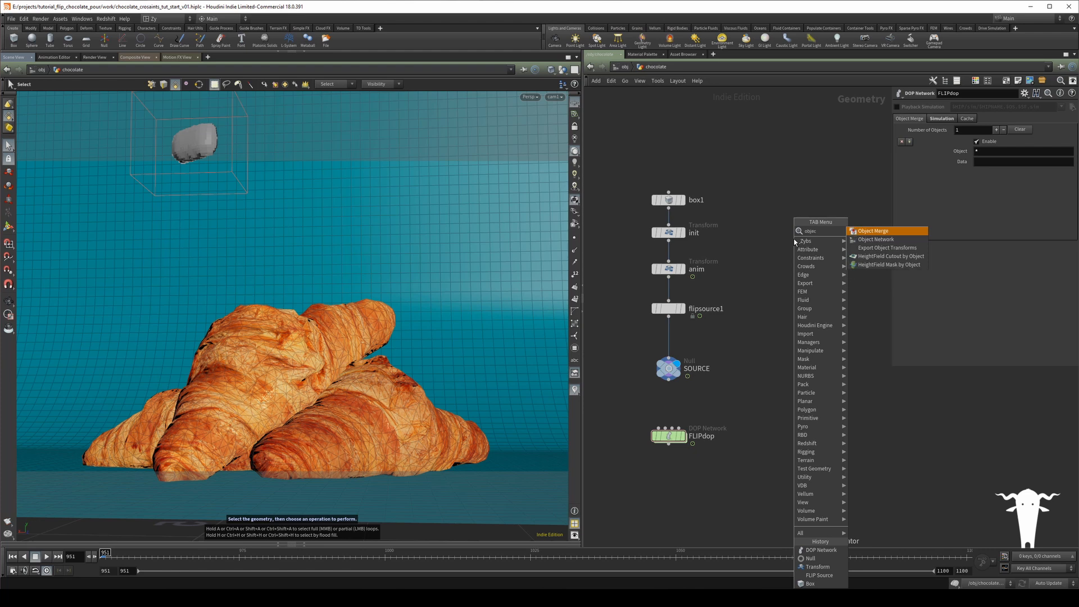
key(Return)
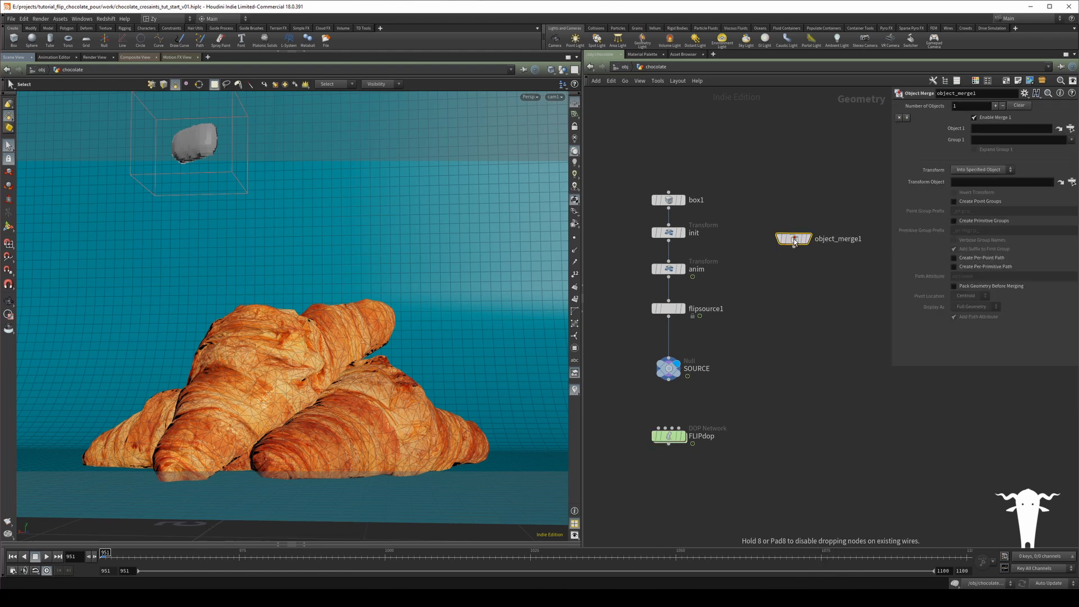
click(825, 203)
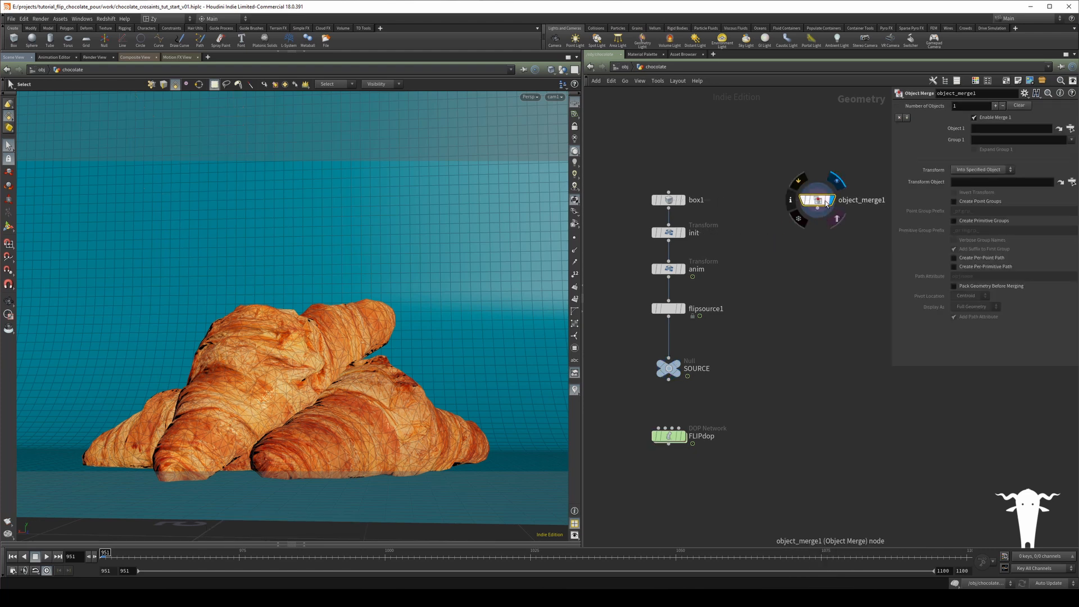
- Set Object 1 of object_merge1 to ../../crossaints/OUT and move the node lower beside the source chain
click(983, 127)
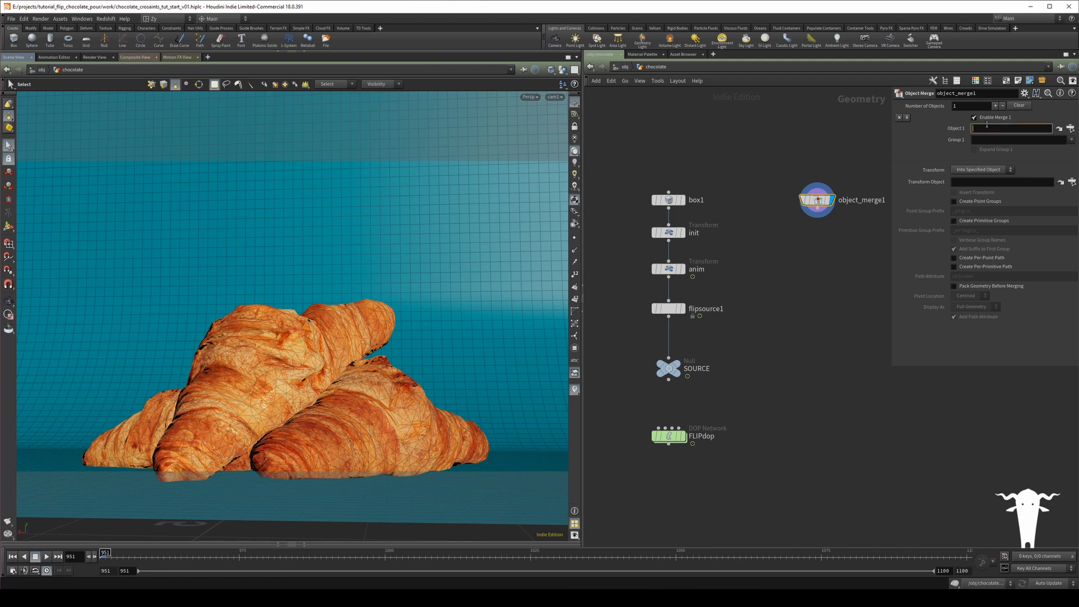
text(../../)
key(Down)
key(Down)
key(Down)
key(Down)
key(Down)
key(Down)
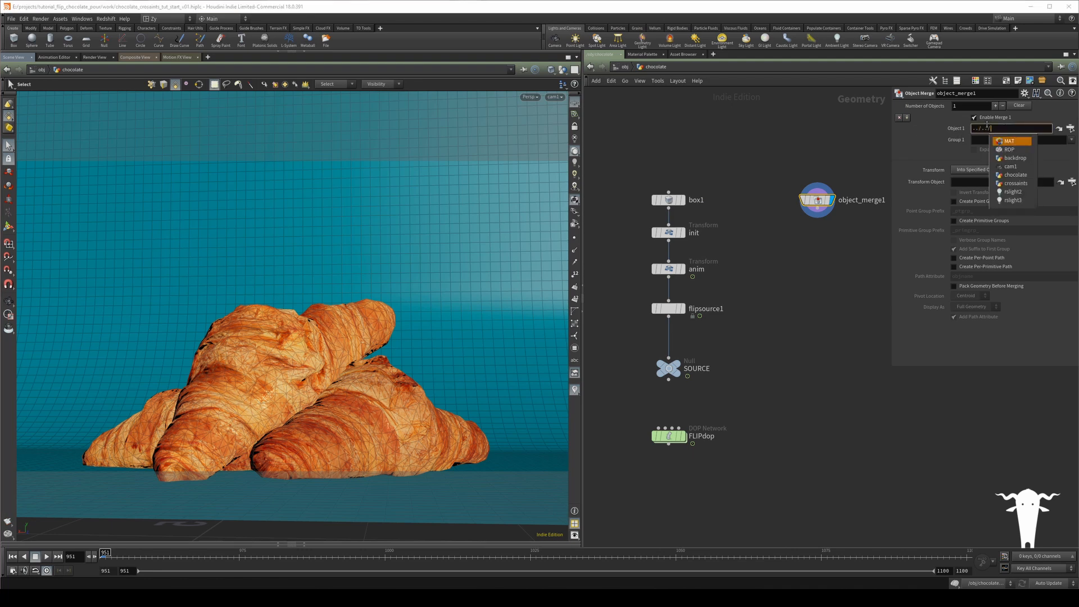
key(Return)
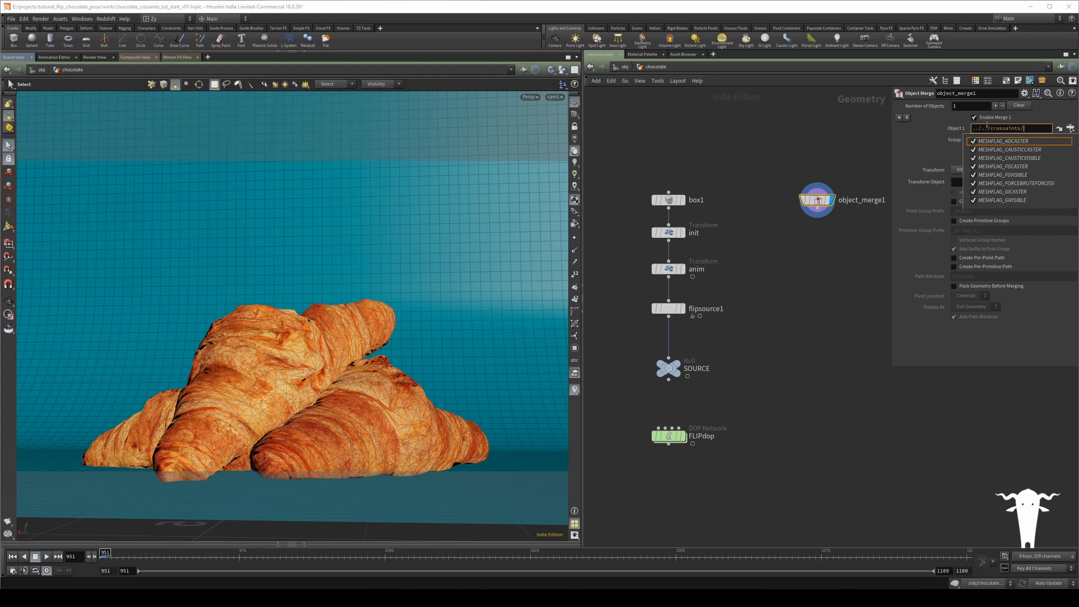
text(OUT)
key(Return)
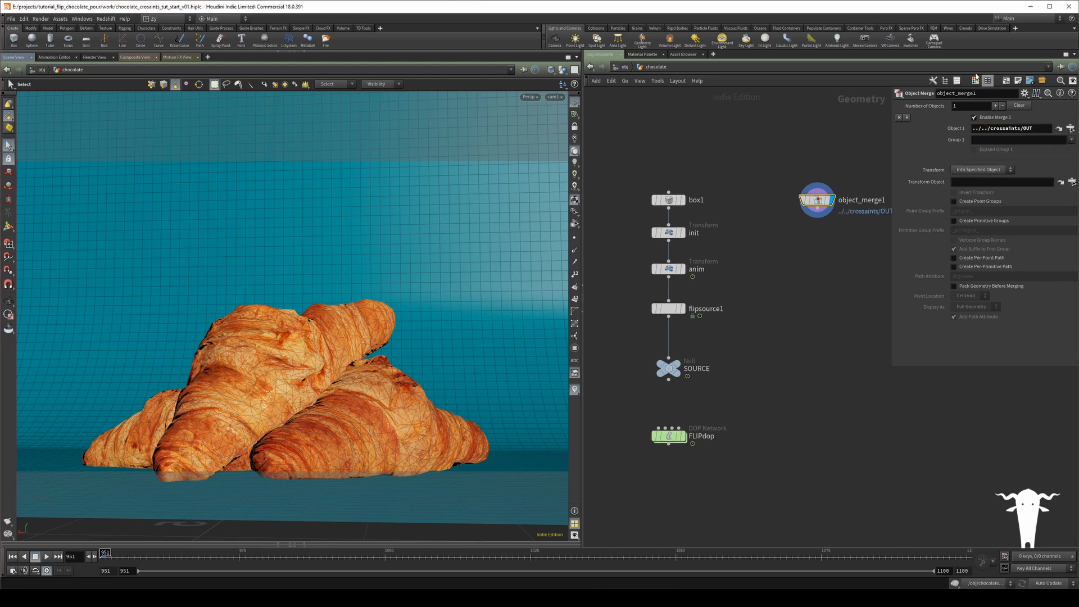
drag(817, 200, 824, 277)
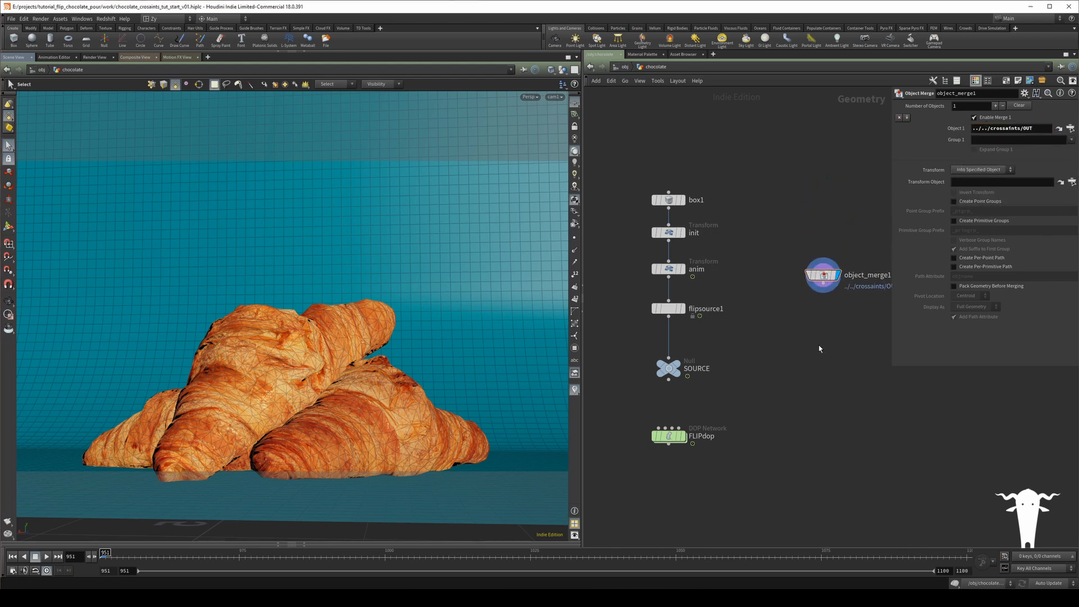
- Go up to the object level, select the chocolate geometry and turn it into a Static Object collider
click(624, 68)
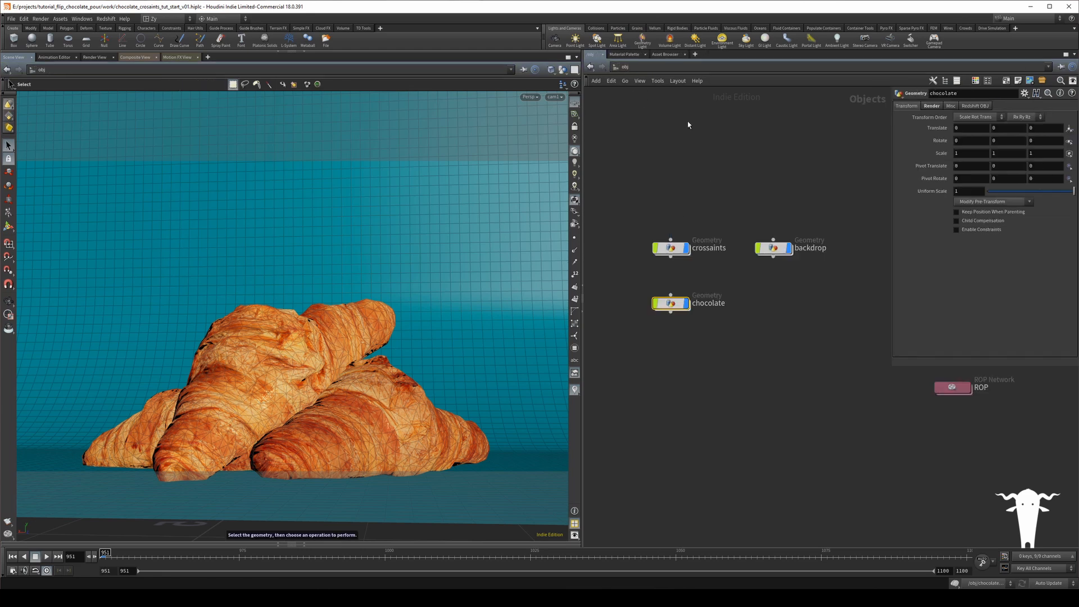
click(677, 307)
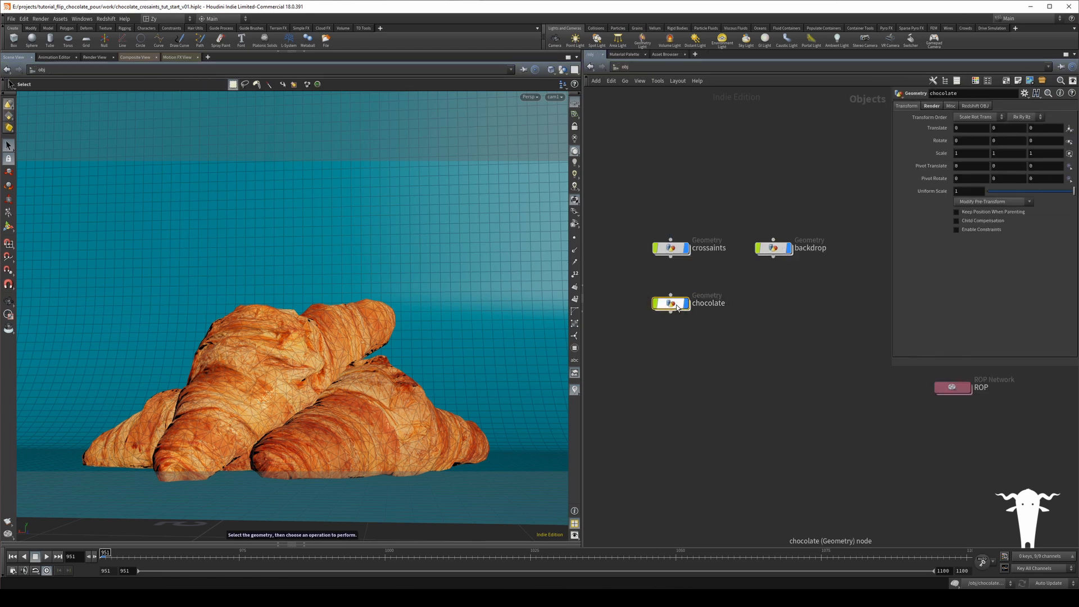
click(597, 28)
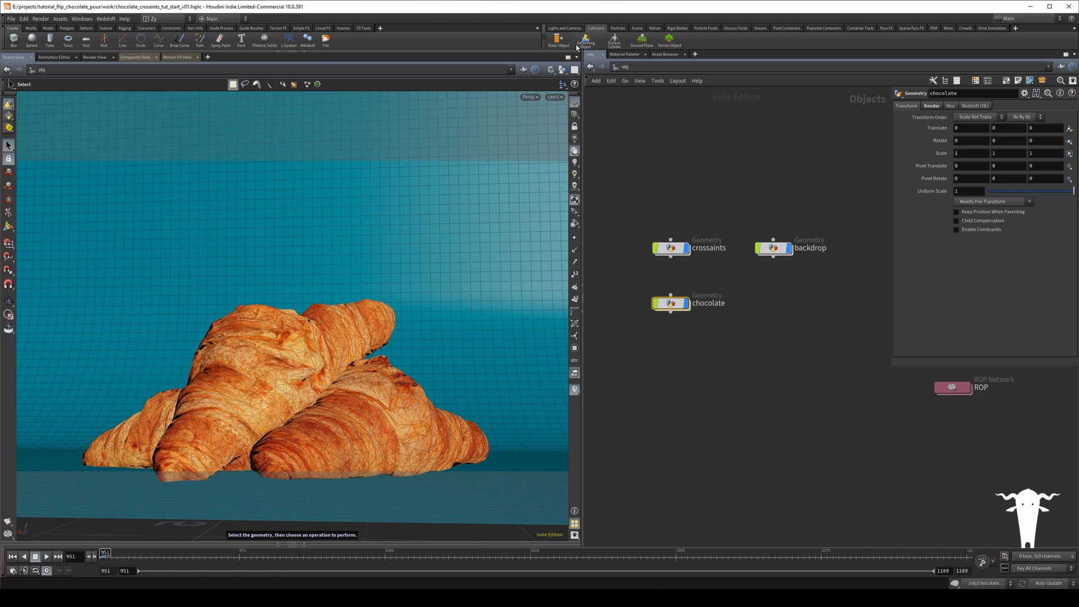
click(558, 39)
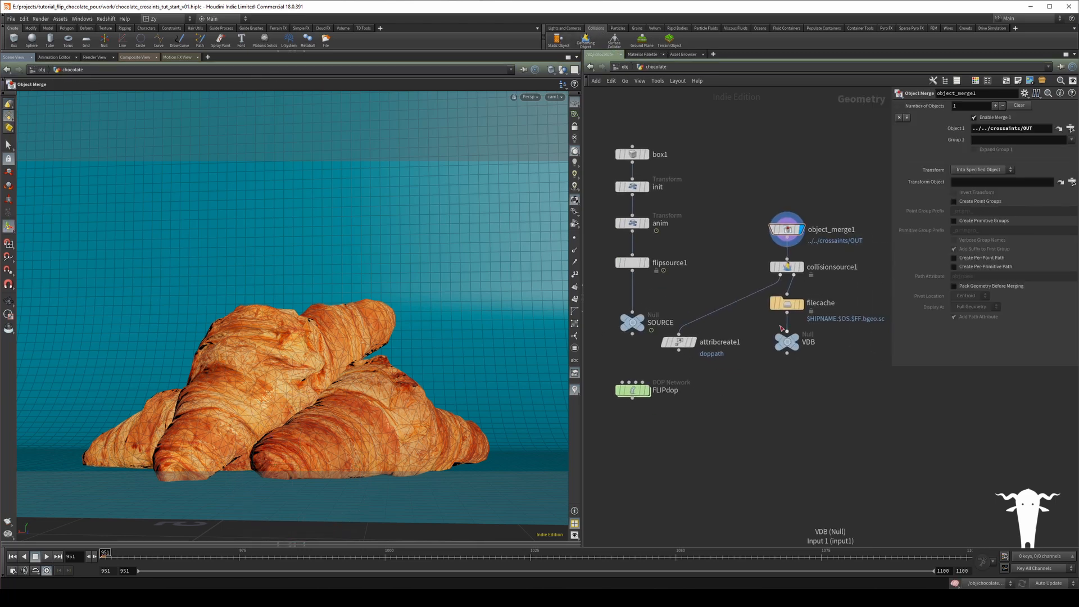
- Arrange the generated collision nodes, spreading attribcreate1 and the filecache and VDB branch below collisionsource1
drag(802, 332, 844, 324)
drag(690, 348, 756, 330)
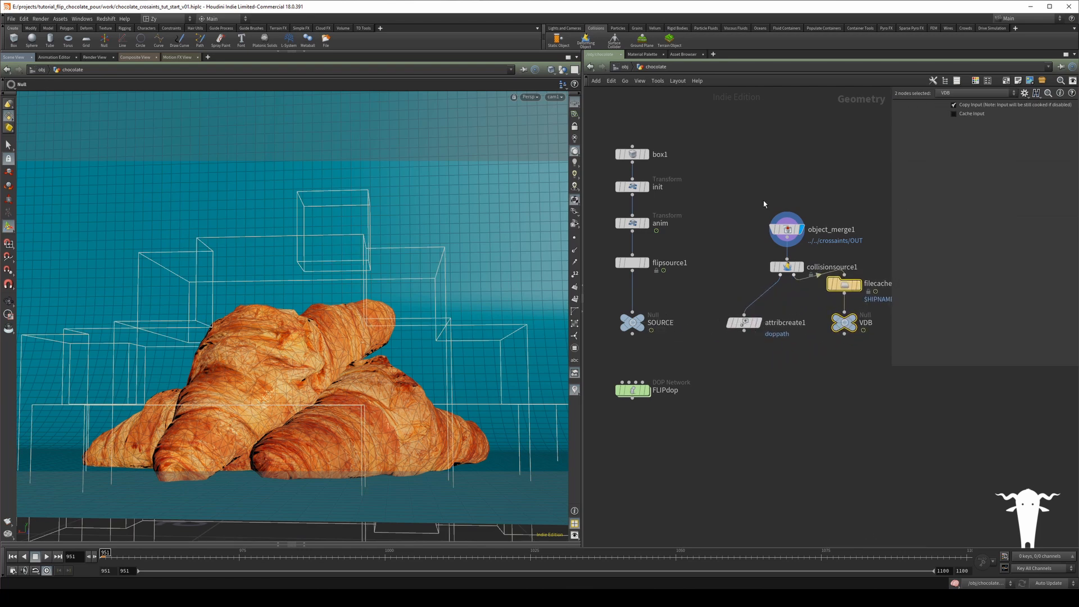
click(785, 268)
drag(785, 270, 788, 259)
click(662, 336)
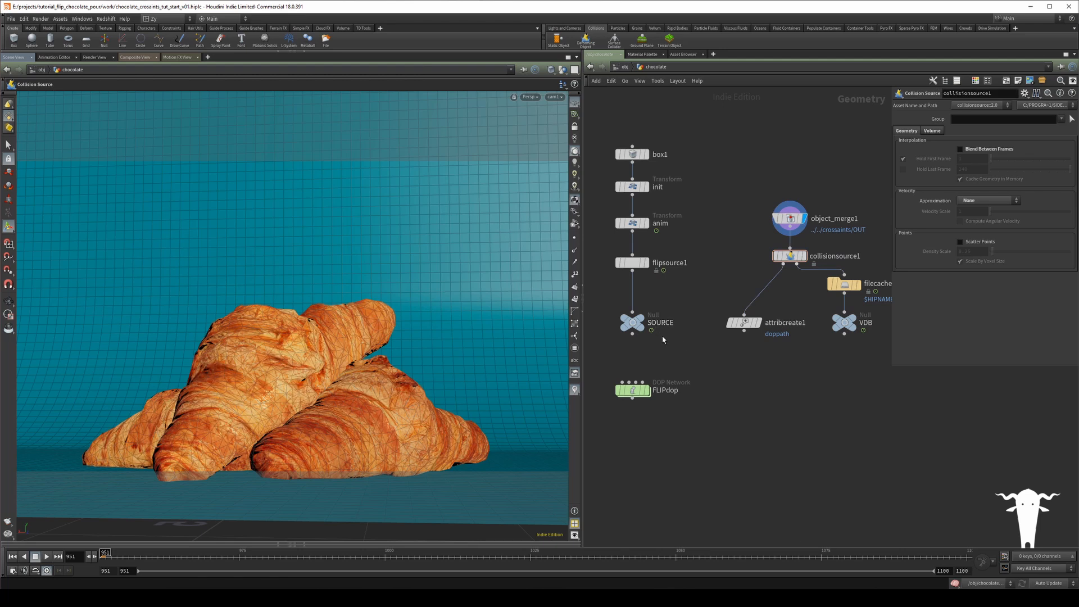
- Enter the FLIPdop network and automatically lay out all its nodes
double_click(634, 389)
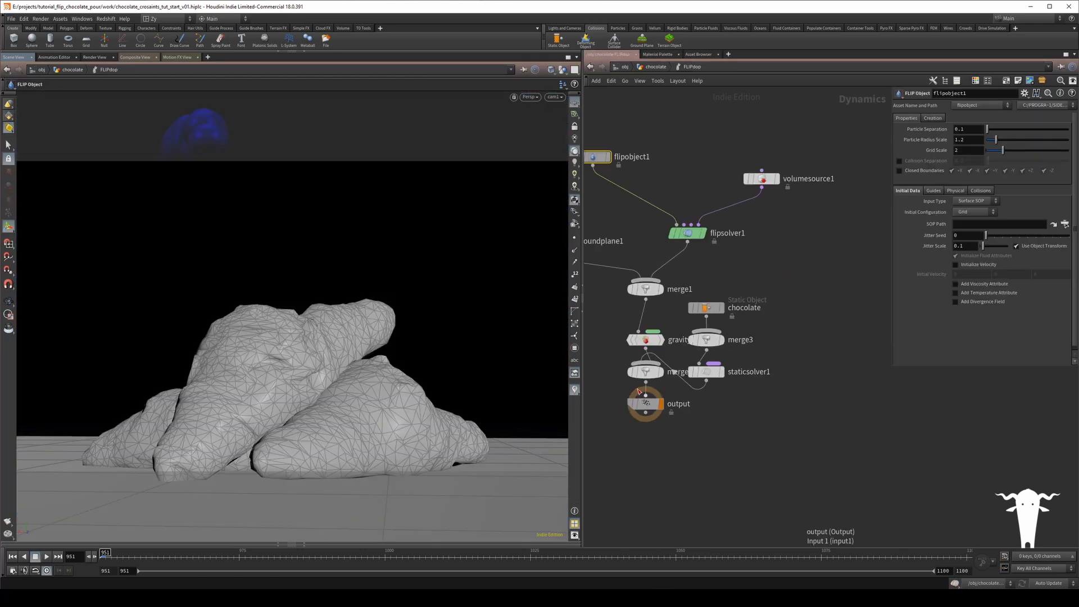
key(l)
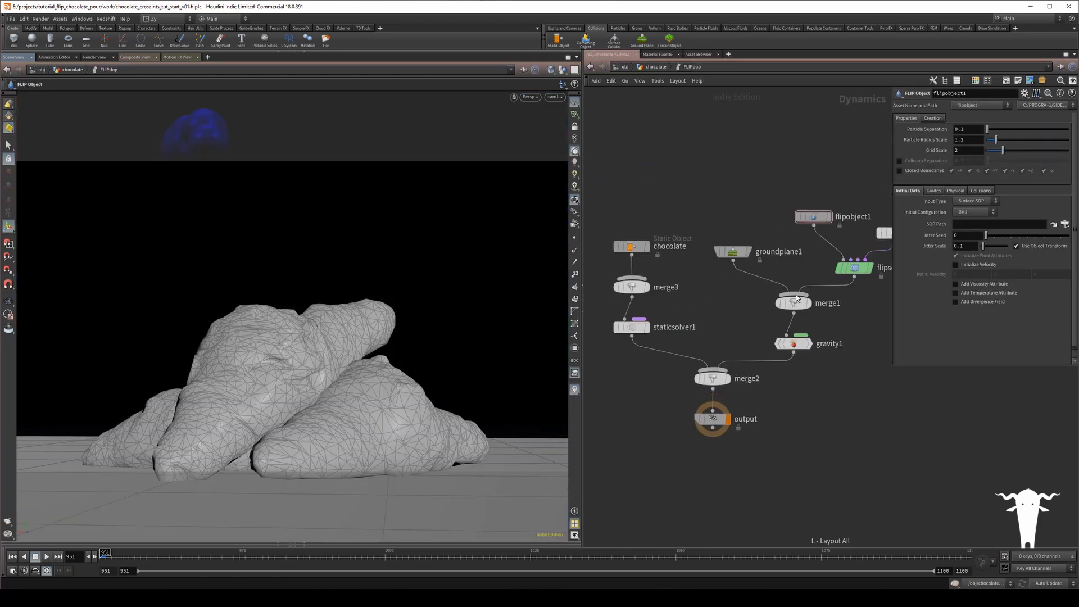
- Link the chocolate static object's collision Division Size to flipobject1's Particle Separation by relative reference, and enable its Collision Guide
click(657, 268)
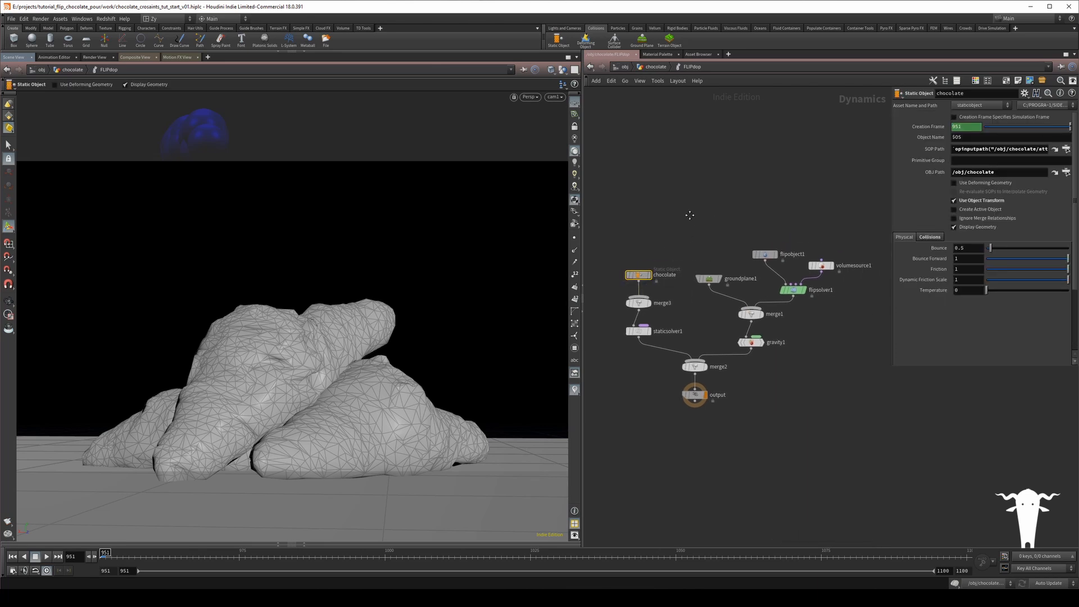
click(937, 239)
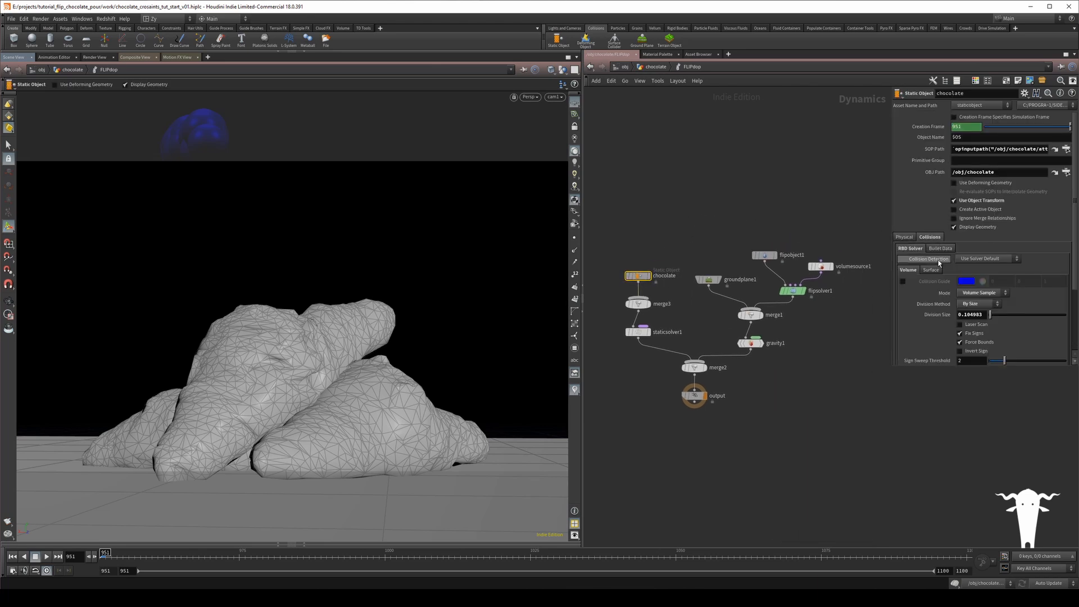
click(758, 254)
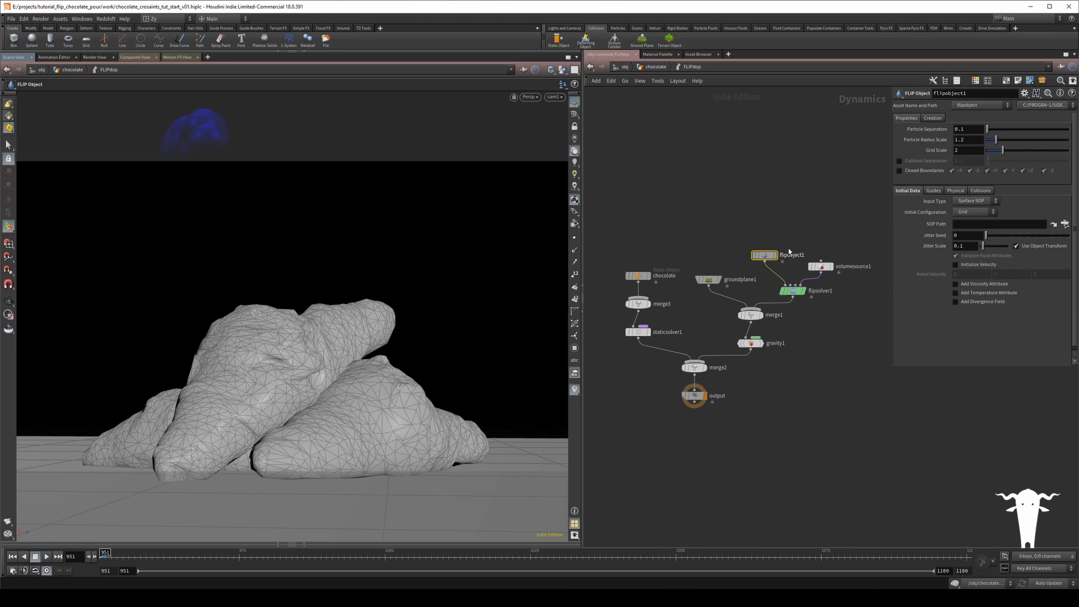
right_click(958, 129)
click(982, 186)
click(638, 275)
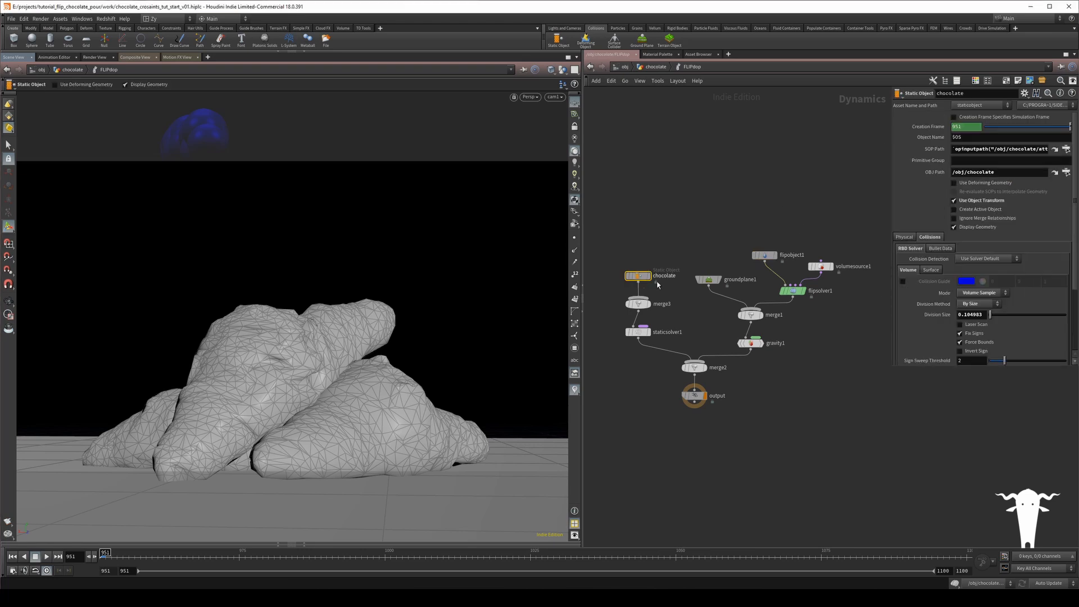
right_click(969, 314)
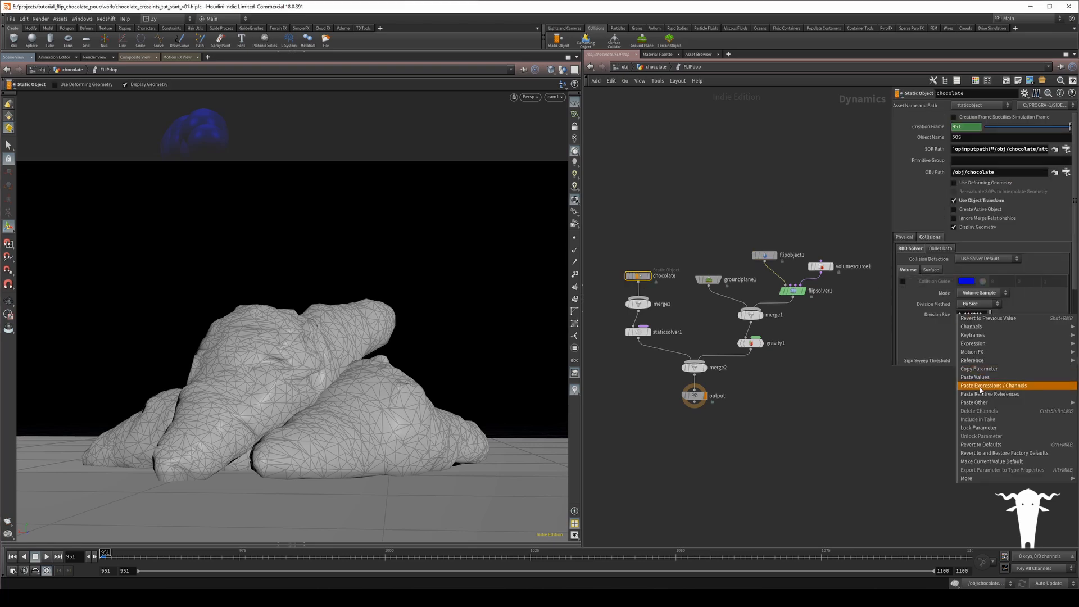
click(972, 379)
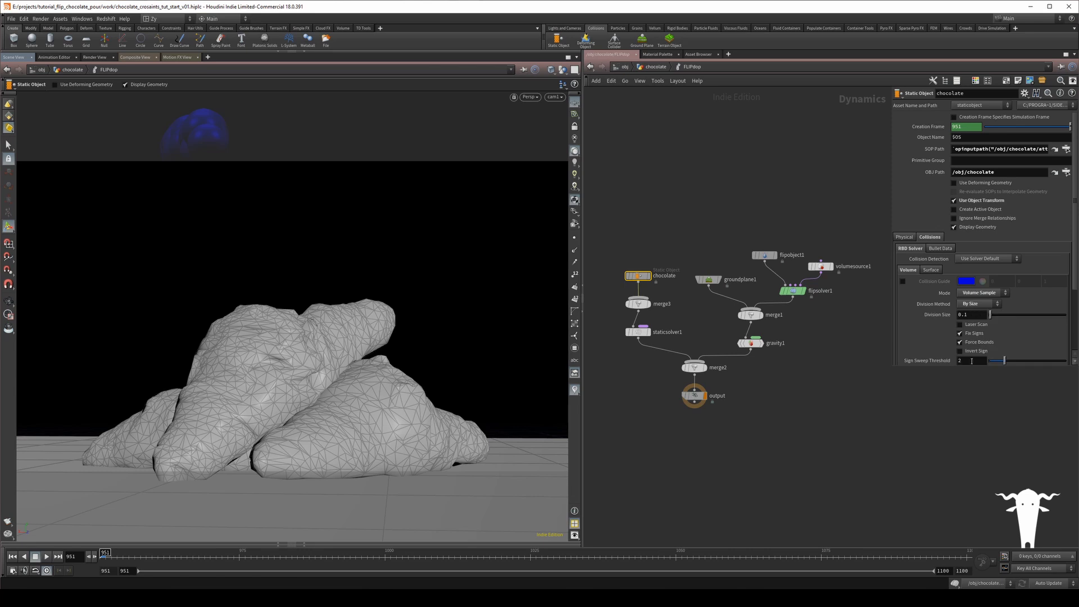
right_click(961, 315)
click(976, 395)
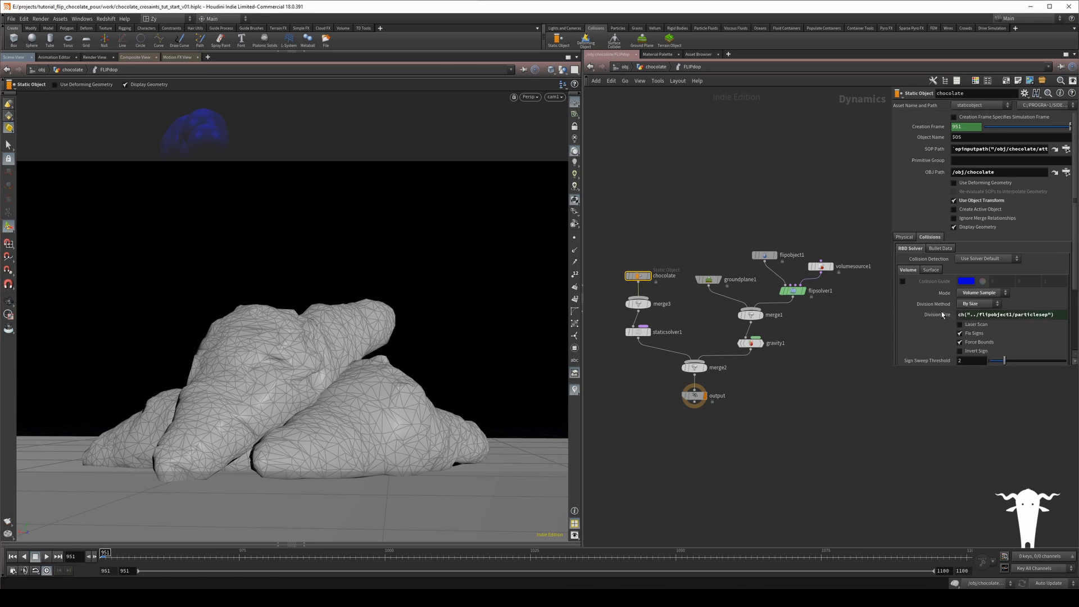
scroll(685, 306, up, 1)
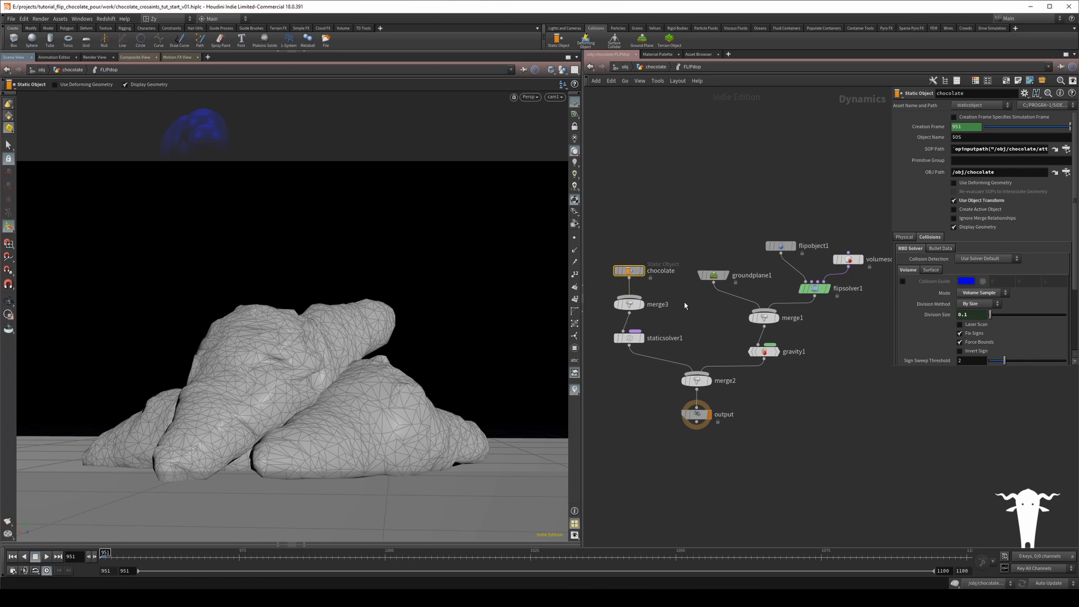
click(903, 281)
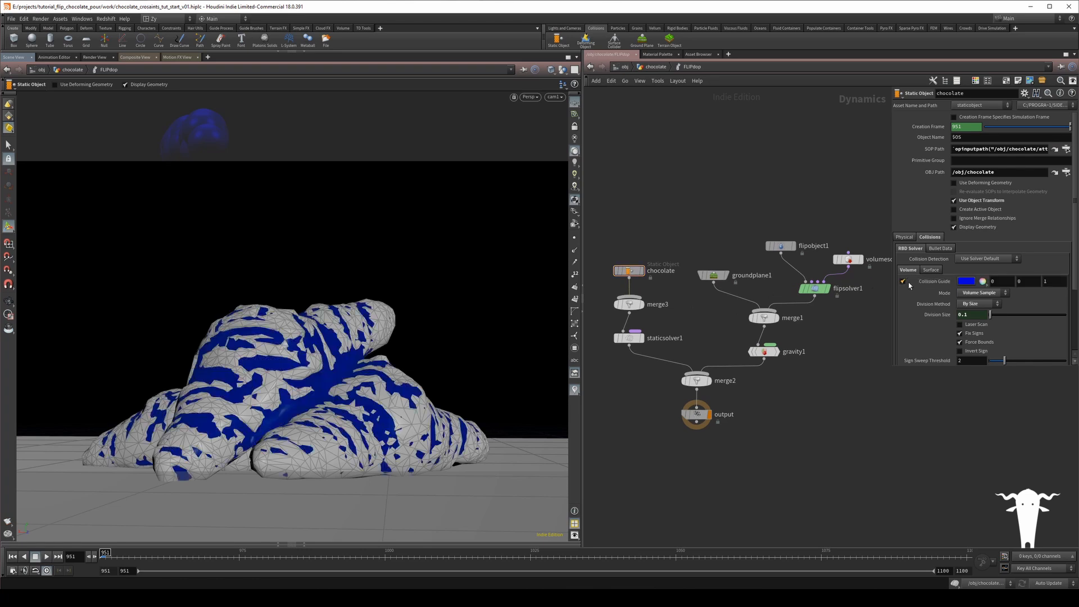
- Recolour the chocolate static object's Collision Guide to orange (1, 0.5, 0), and switch the guide off after viewing it
click(968, 281)
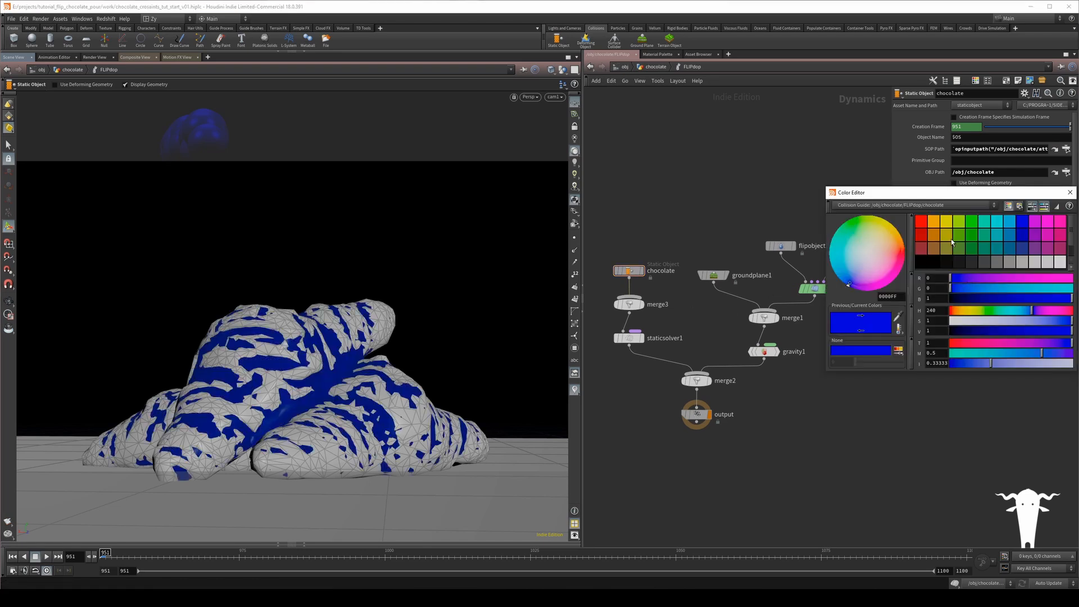
click(935, 222)
click(1070, 192)
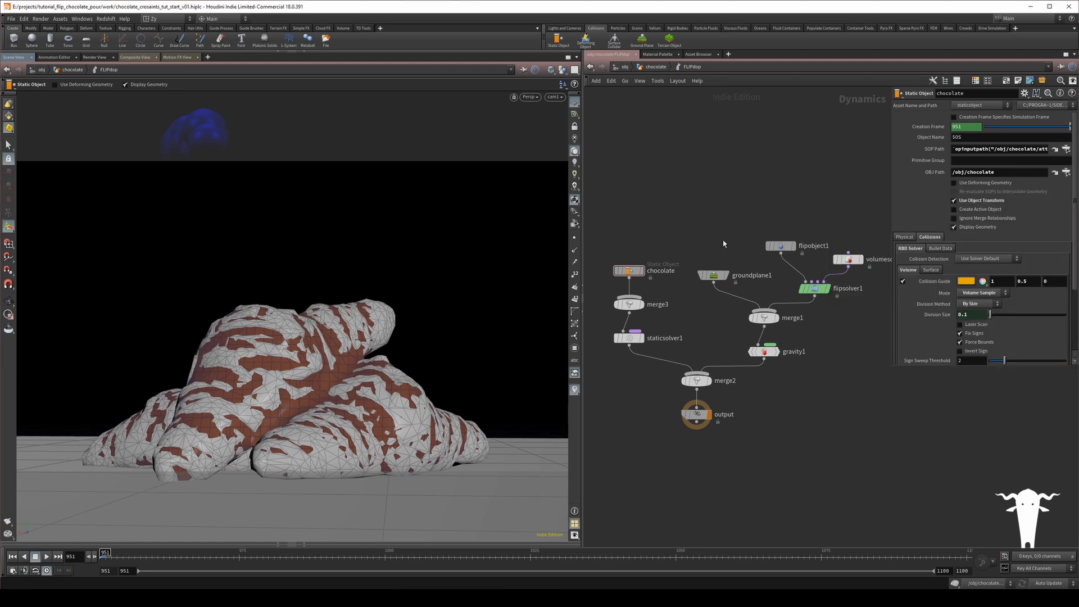
middle_drag(738, 226, 726, 217)
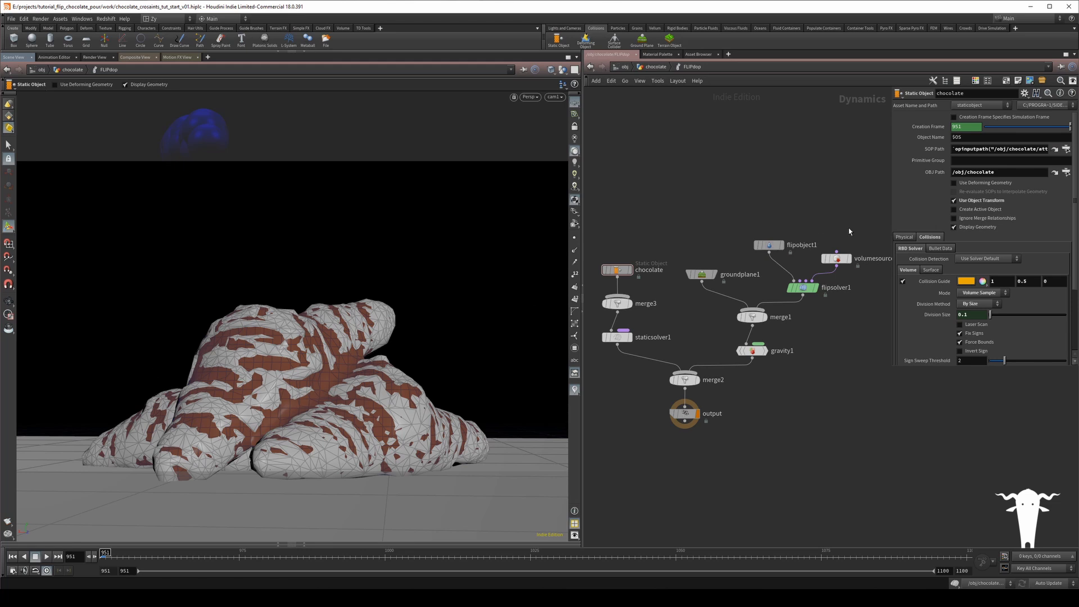
click(903, 281)
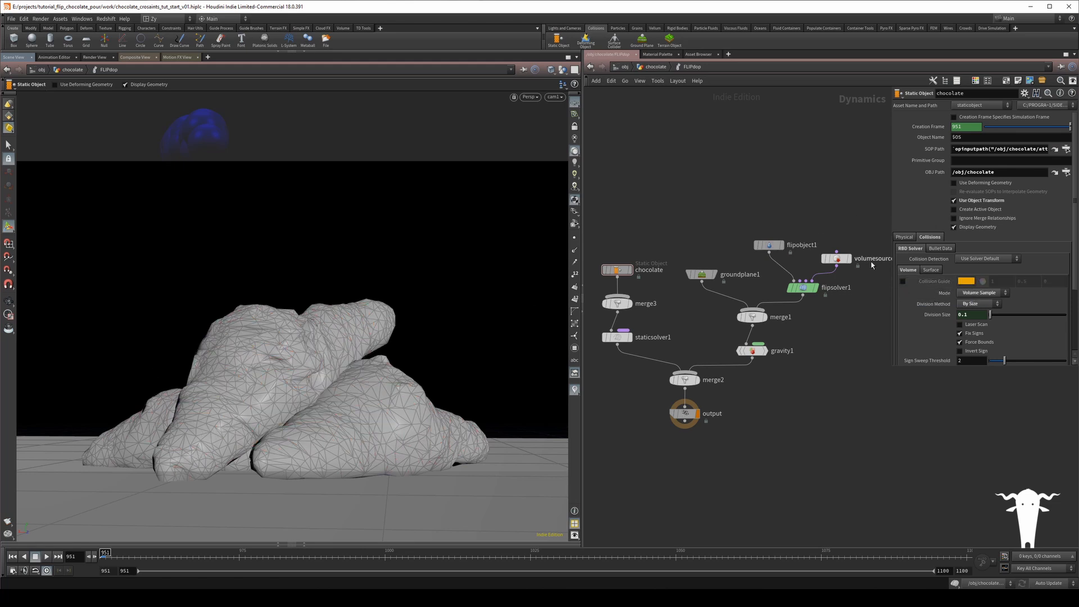
- Set flipobject1's particle guide Visualization to Particles, and shift volumesource1 slightly away from flipobject1 in the network
click(768, 245)
click(933, 191)
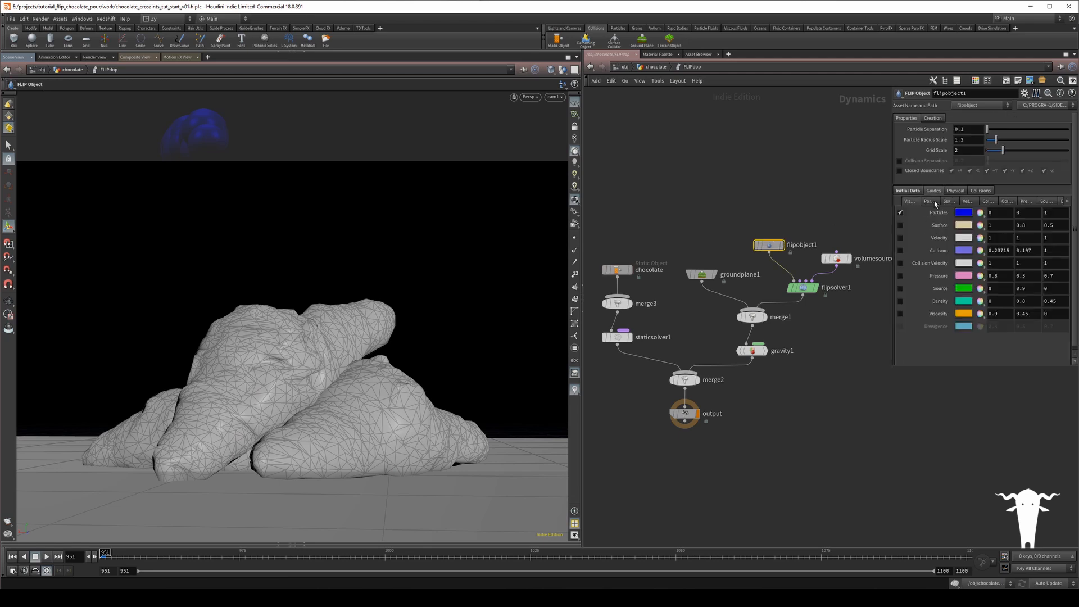
click(930, 201)
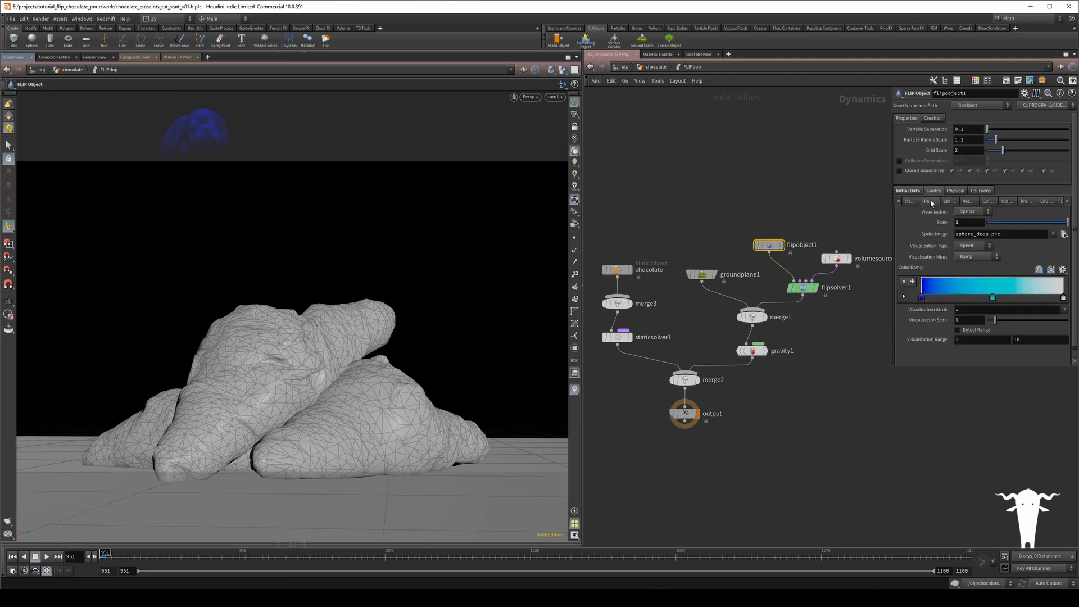
click(973, 212)
click(965, 246)
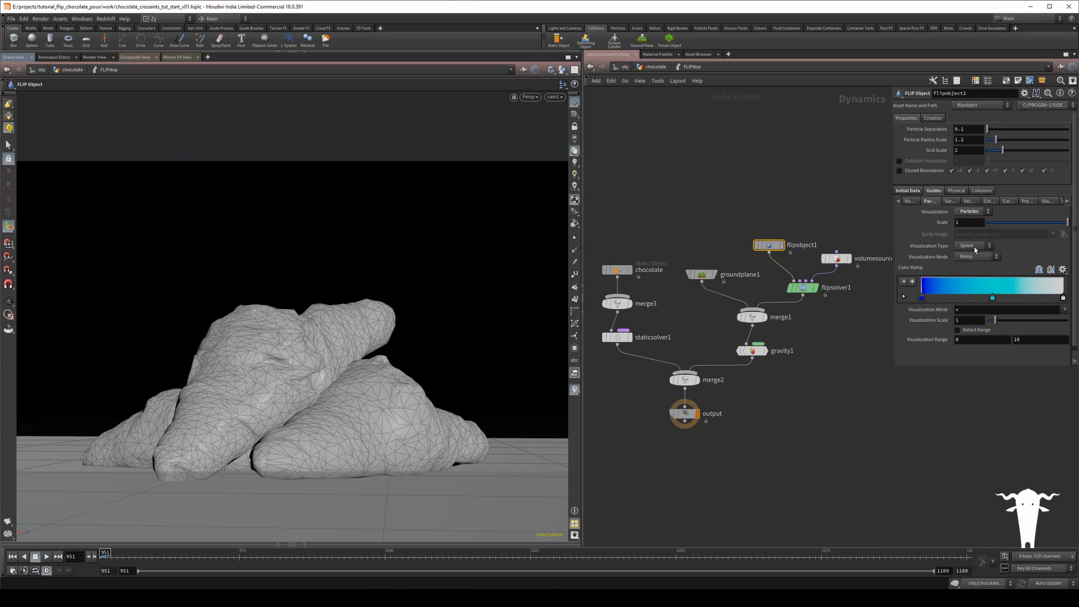
click(963, 213)
click(965, 214)
click(797, 212)
drag(841, 268, 856, 270)
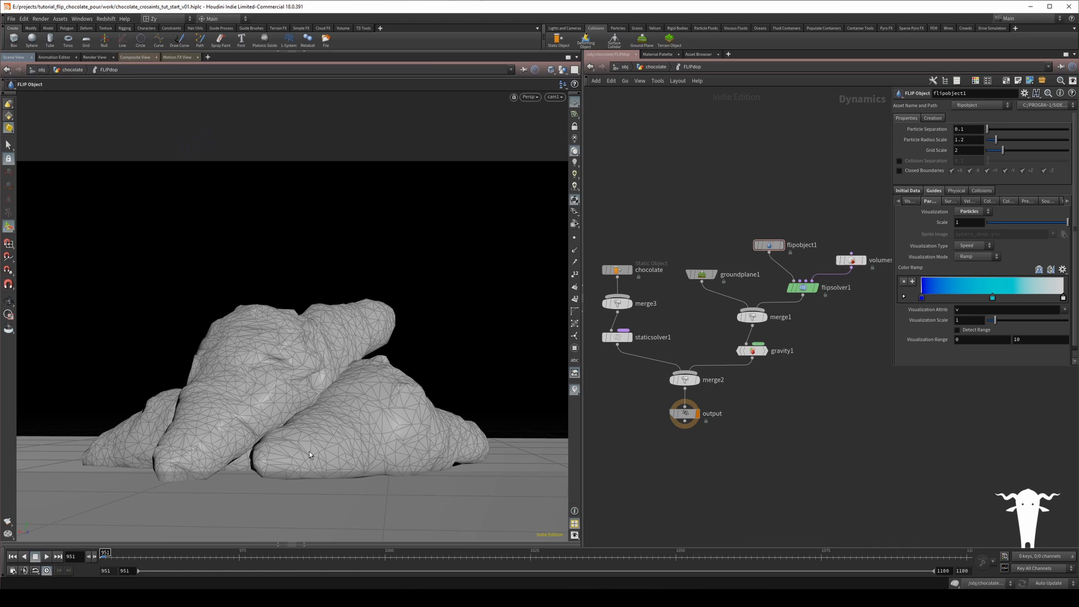
- In the viewport's geometry display options, display particles as Points with a Point Size of 3 pixels
key(d)
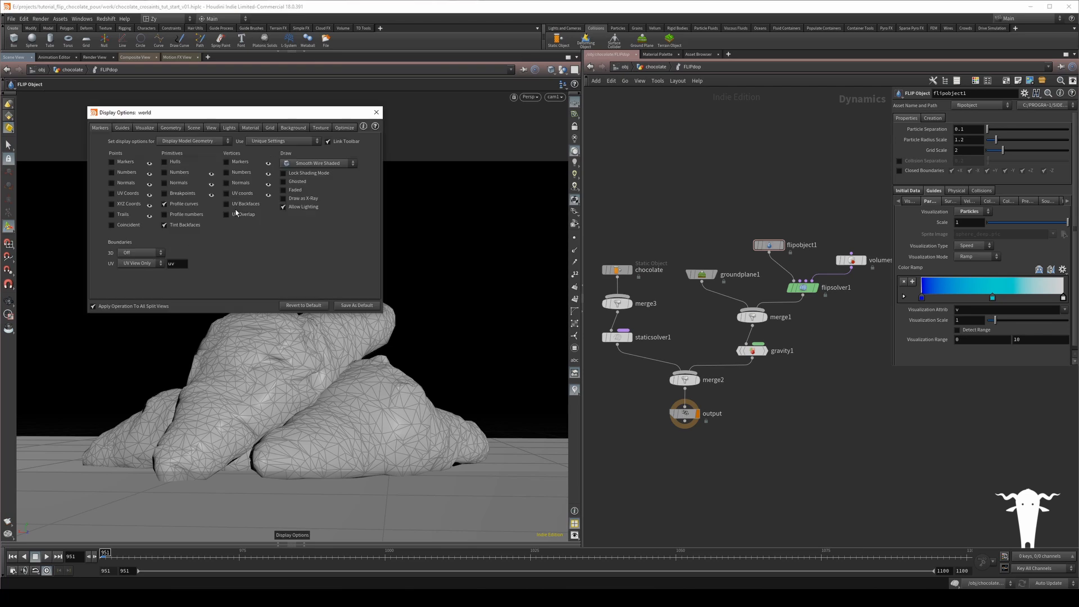
click(171, 128)
click(194, 128)
click(171, 127)
click(160, 227)
click(164, 235)
click(143, 249)
text(5)
key(Return)
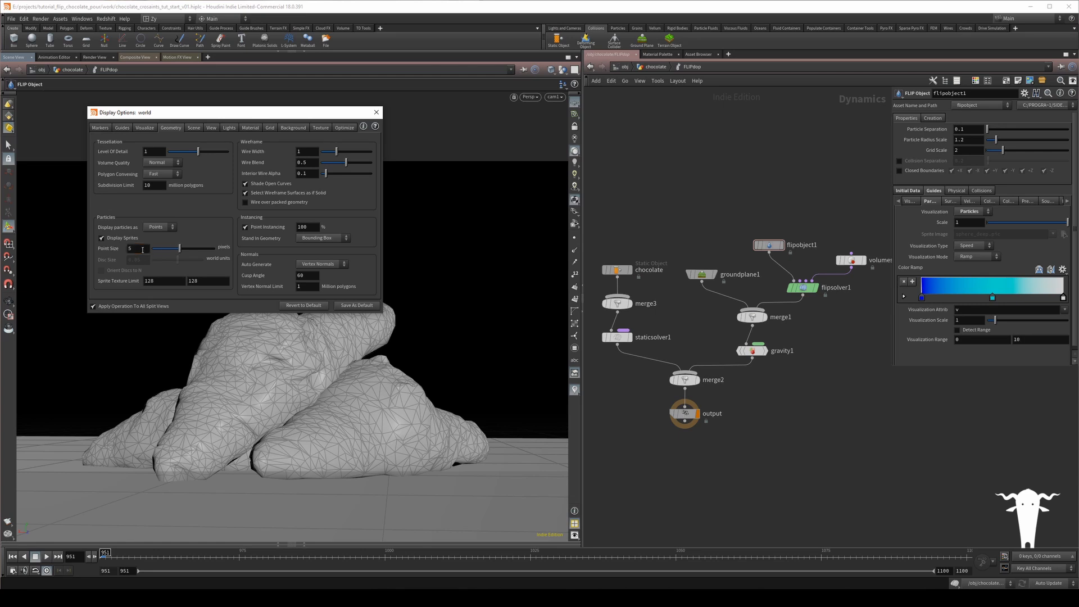
click(376, 113)
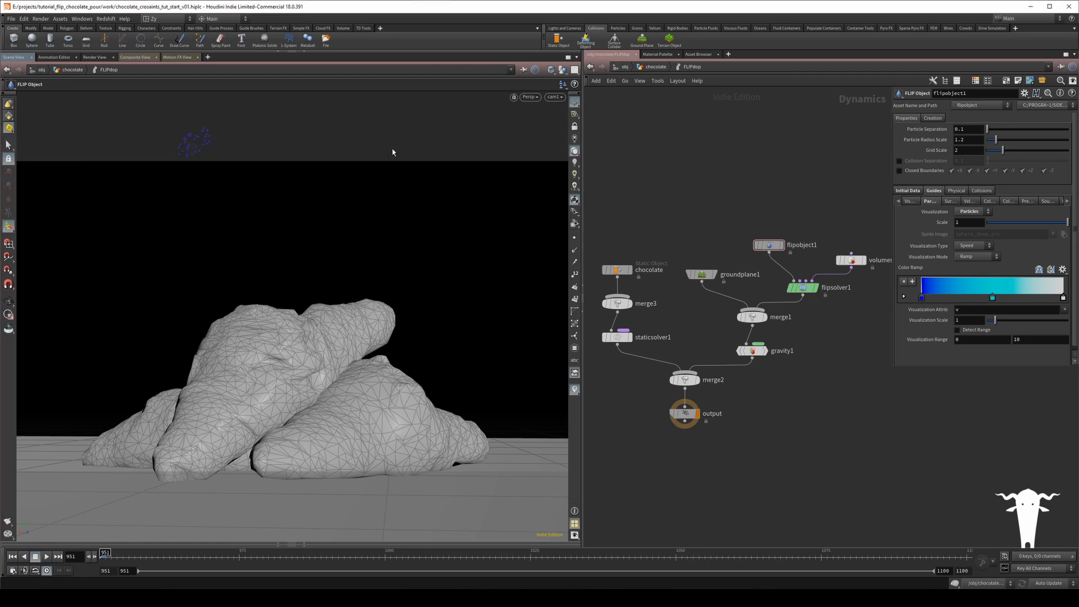
- Wire groundplane1 into merge3 beside the chocolate static object, and connect staticsolver1 to merge1
scroll(711, 240, down, 3)
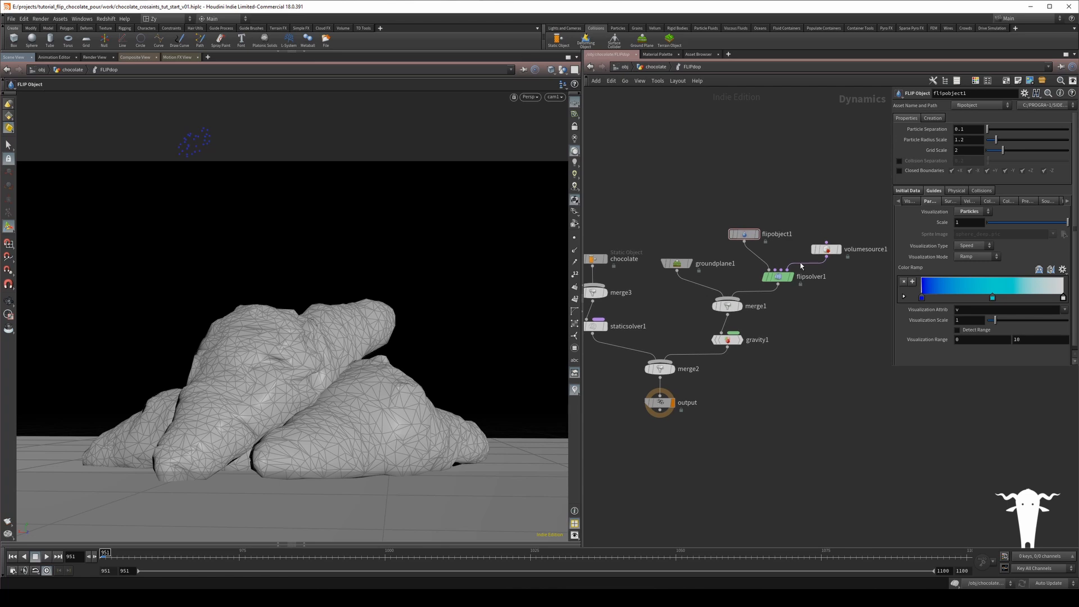
middle_drag(711, 240, 716, 239)
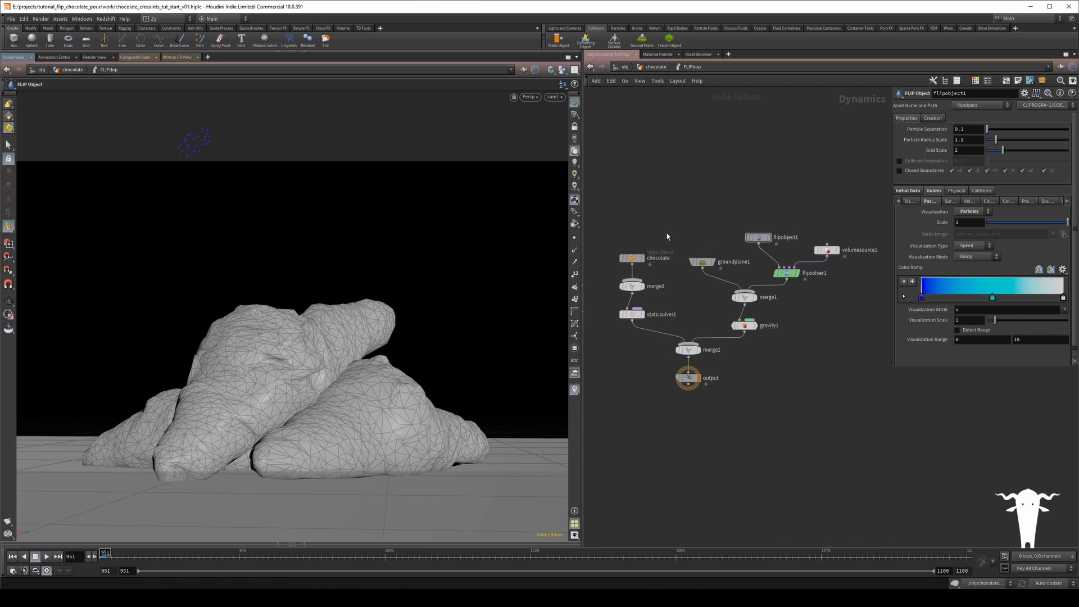
middle_drag(629, 244, 634, 248)
drag(649, 294, 642, 284)
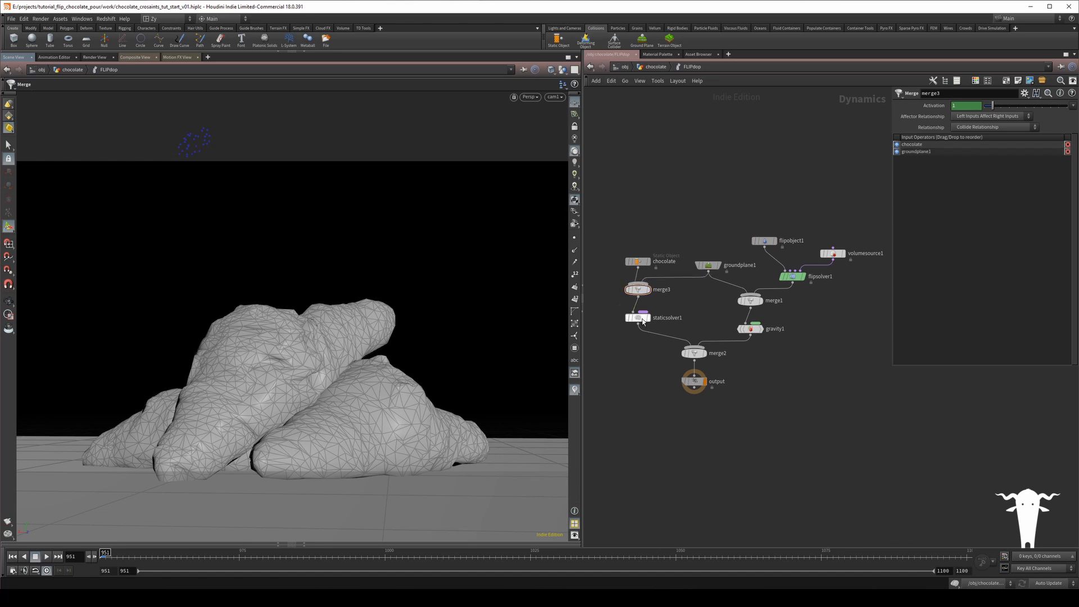
drag(638, 325, 669, 361)
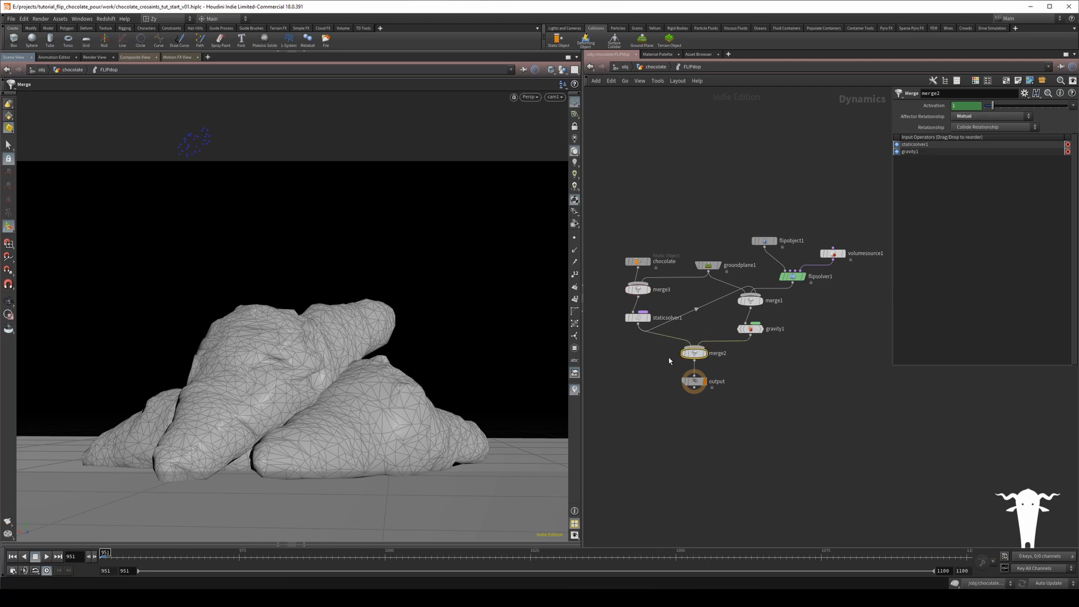
- Delete merge2, cut groundplane1's wire into merge1, and feed gravity1 into output in place of staticsolver1
key(Delete)
mouse_move(713, 234)
mouse_down()
mouse_move(709, 271)
mouse_move(721, 288)
mouse_up()
key(y)
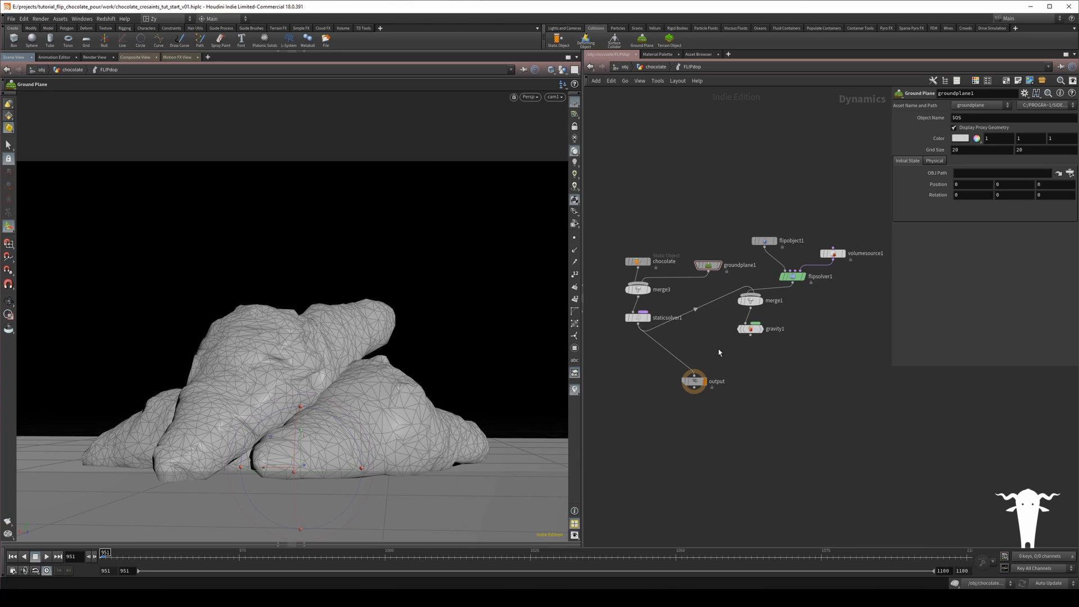
drag(731, 347, 715, 375)
key(l)
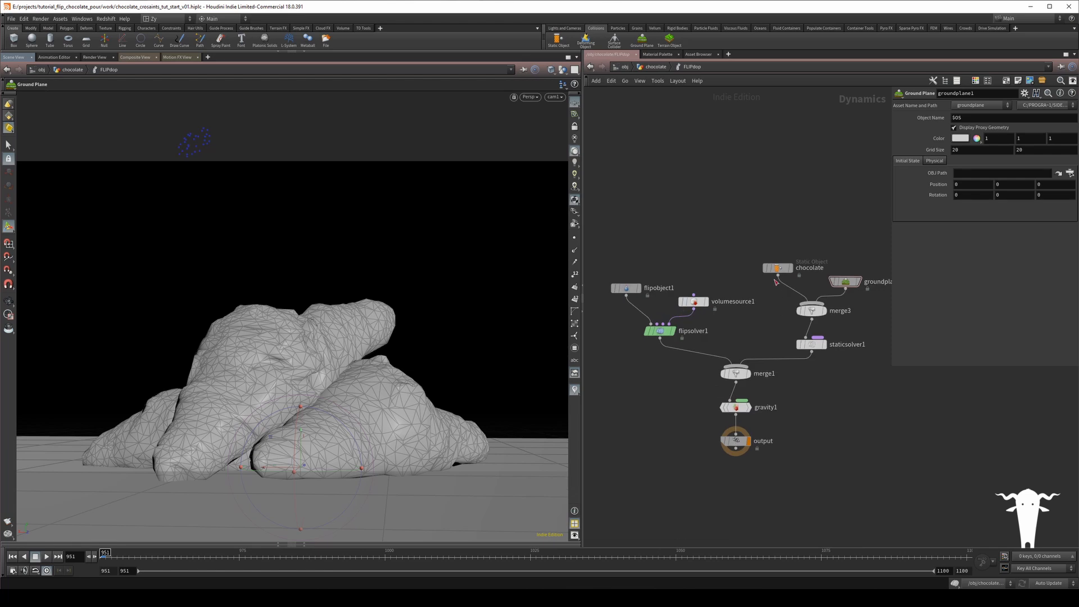
- Reorder merge1's inputs so staticsolver1 comes before flipsolver1, and lay out the network again
drag(838, 245, 757, 346)
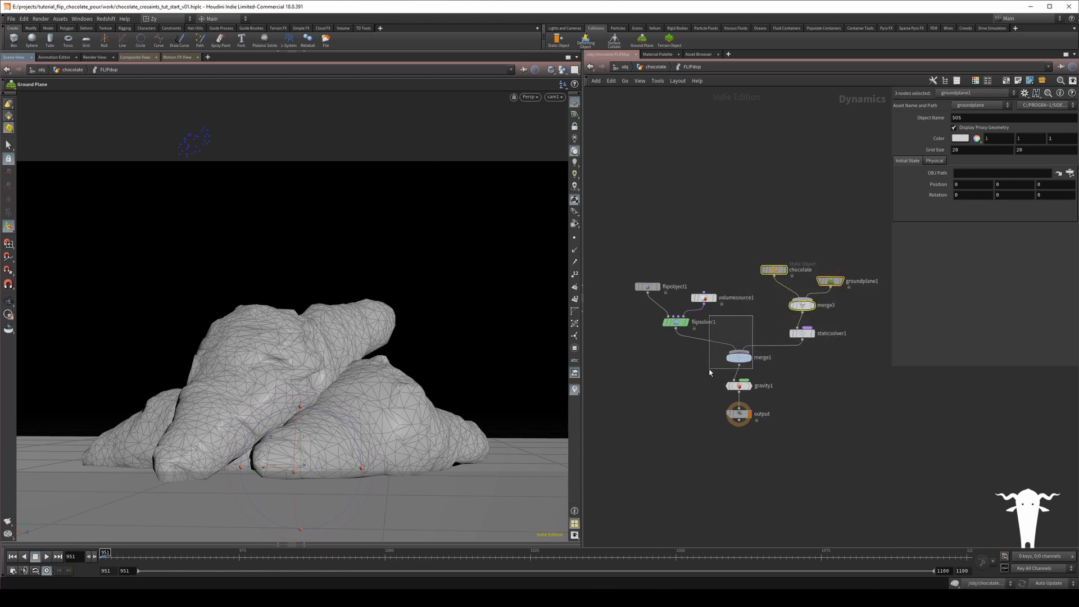
click(735, 357)
key(l)
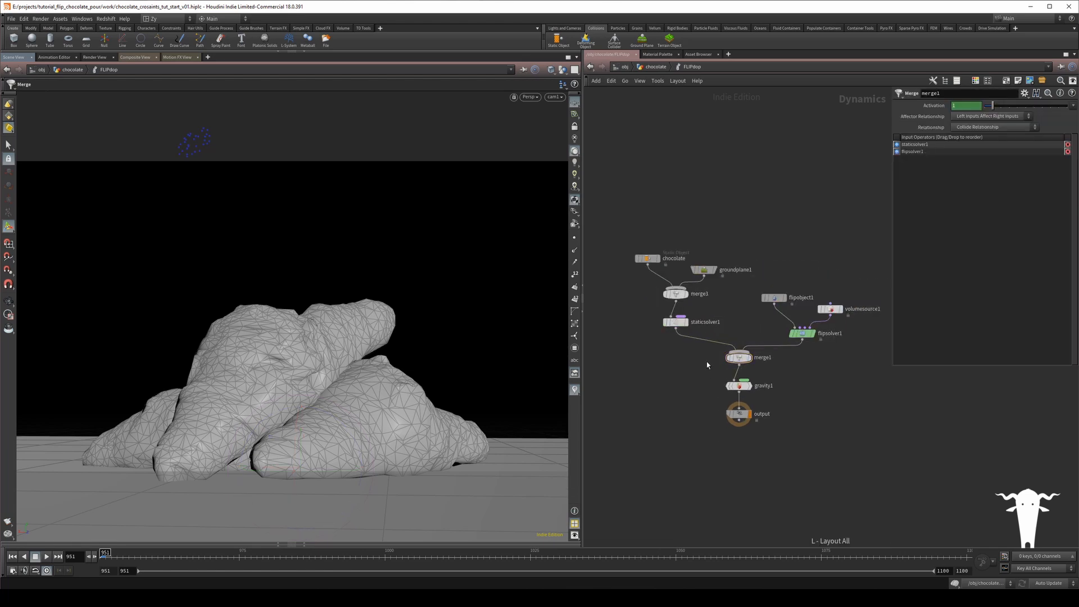
- Move flipobject1, volumesource1 and flipsolver1 together up level with the static collision branch
middle_drag(691, 356, 685, 359)
drag(810, 266, 809, 304)
middle_drag(767, 223, 745, 235)
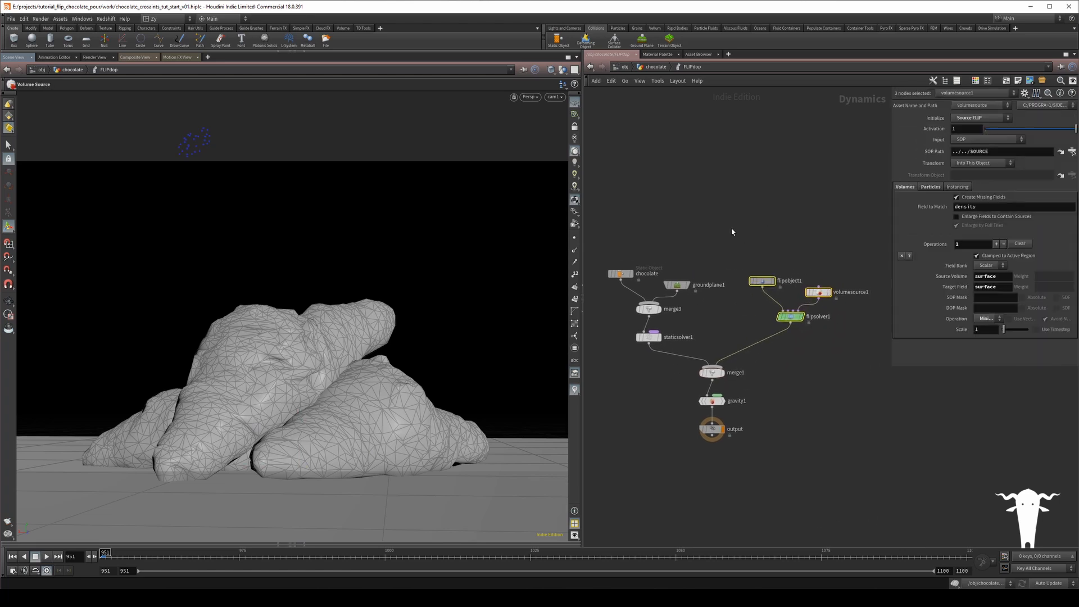
click(730, 228)
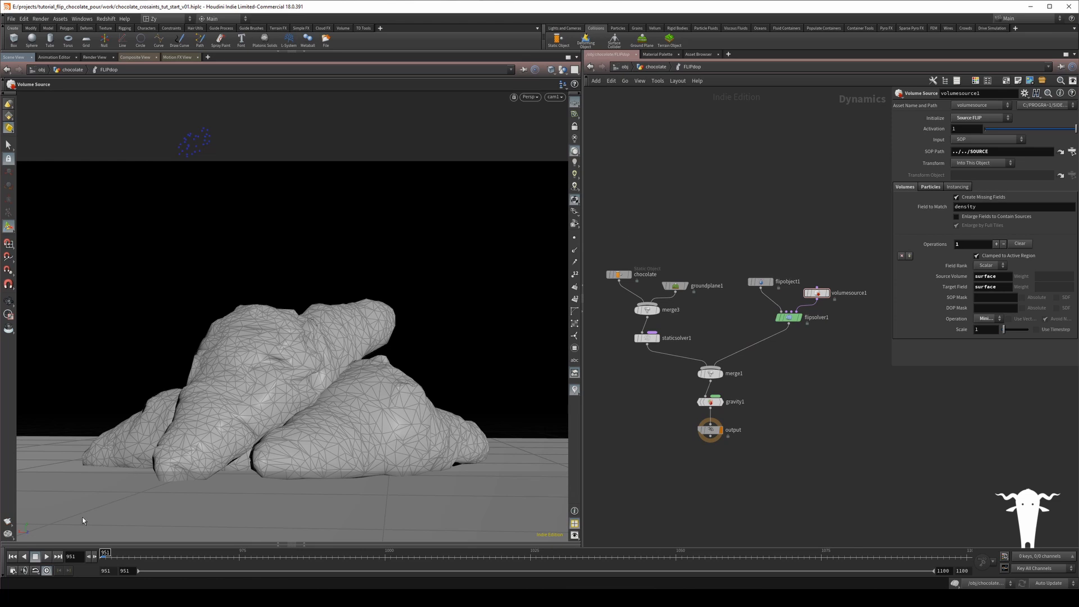
- Play the simulation to check the particles against the croissants and ground, and return to frame 951
click(47, 556)
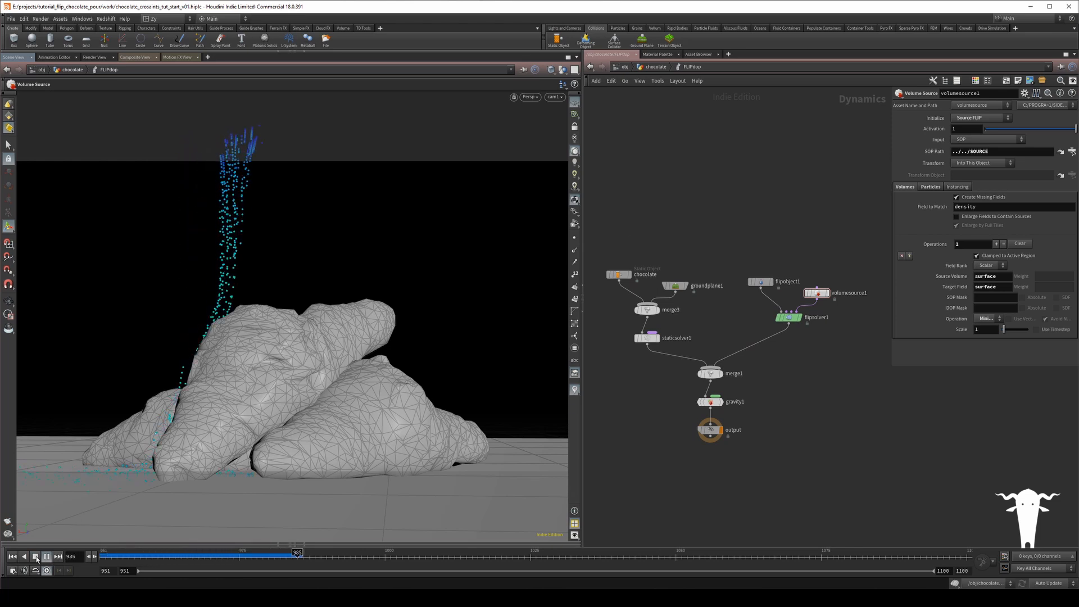
click(35, 557)
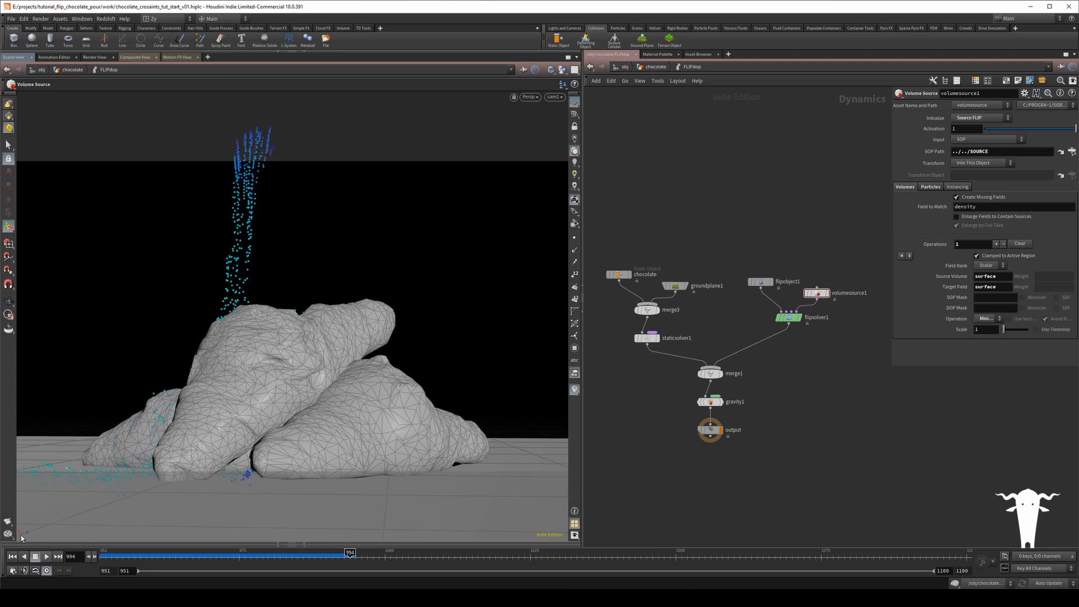
click(12, 558)
- Set flipobject1's Particle Separation to 0.02
click(761, 282)
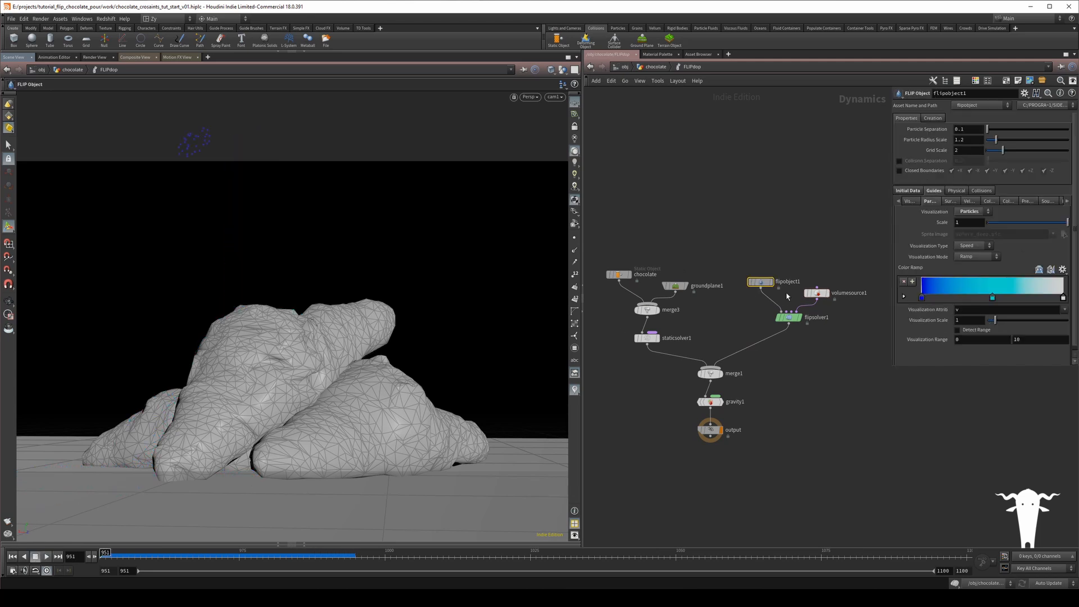
click(971, 128)
text(1)
key(Return)
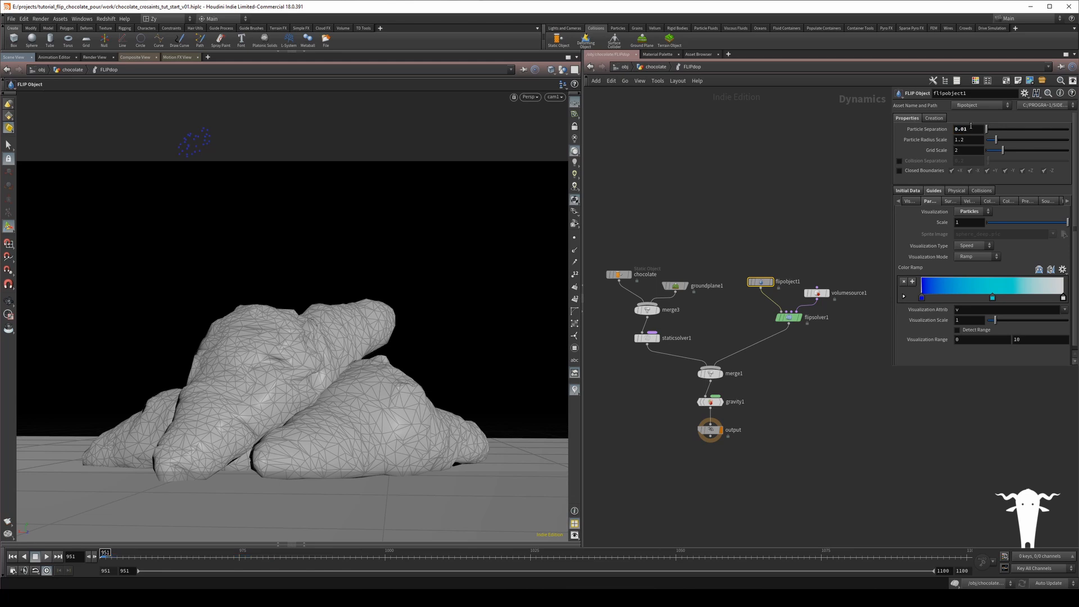
click(970, 127)
click(863, 127)
drag(986, 130, 989, 129)
double_click(973, 129)
text(0.02)
key(Return)
- Link flipsource1's Particle Separation and Voxel Size to flipobject1's Particle Separation by relative reference
right_click(966, 129)
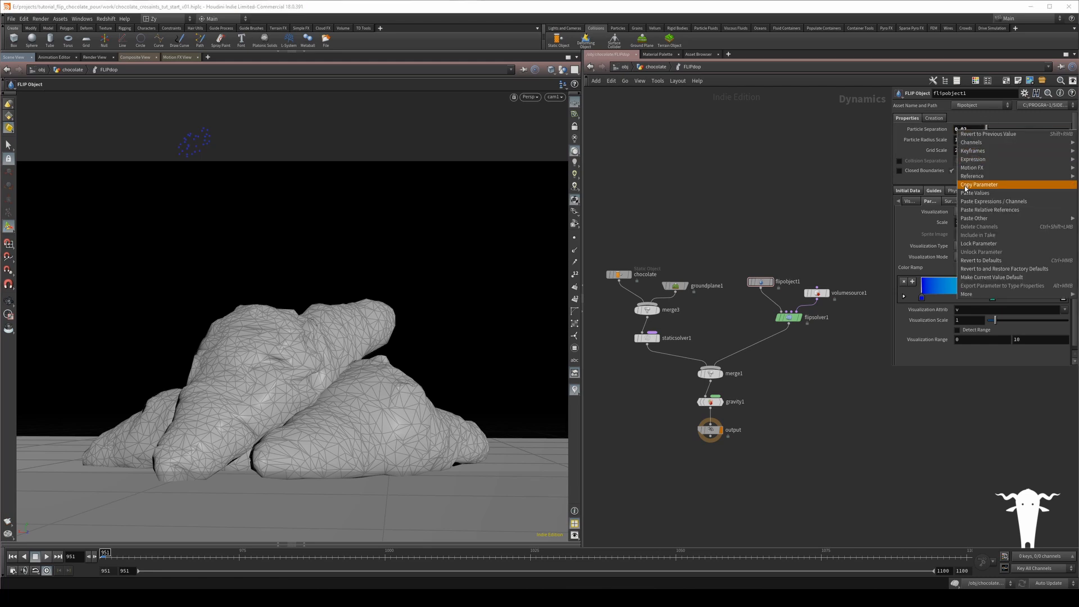
click(965, 186)
click(652, 67)
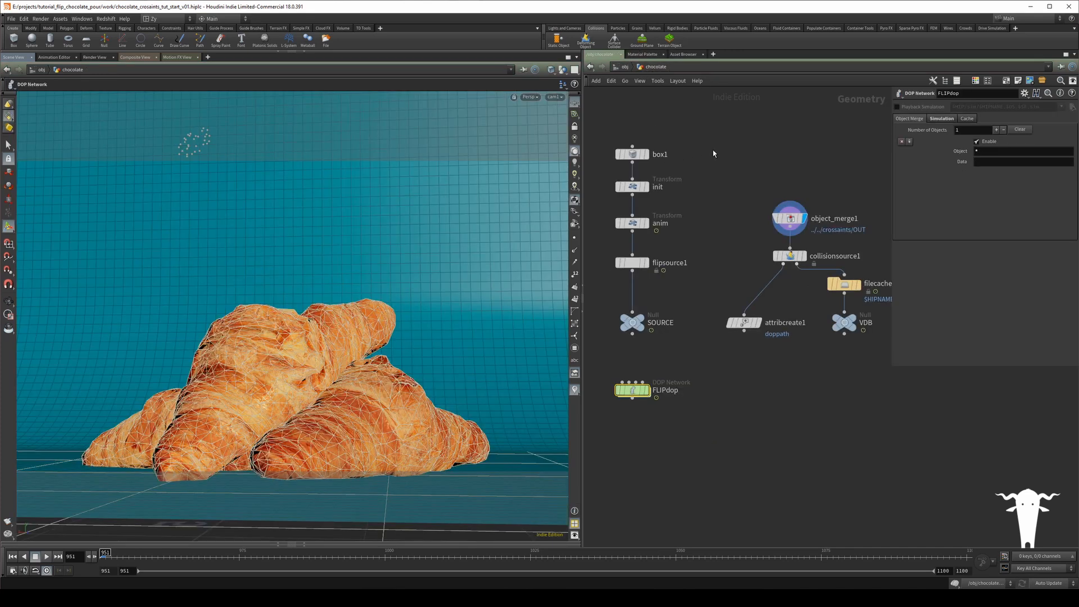
click(665, 276)
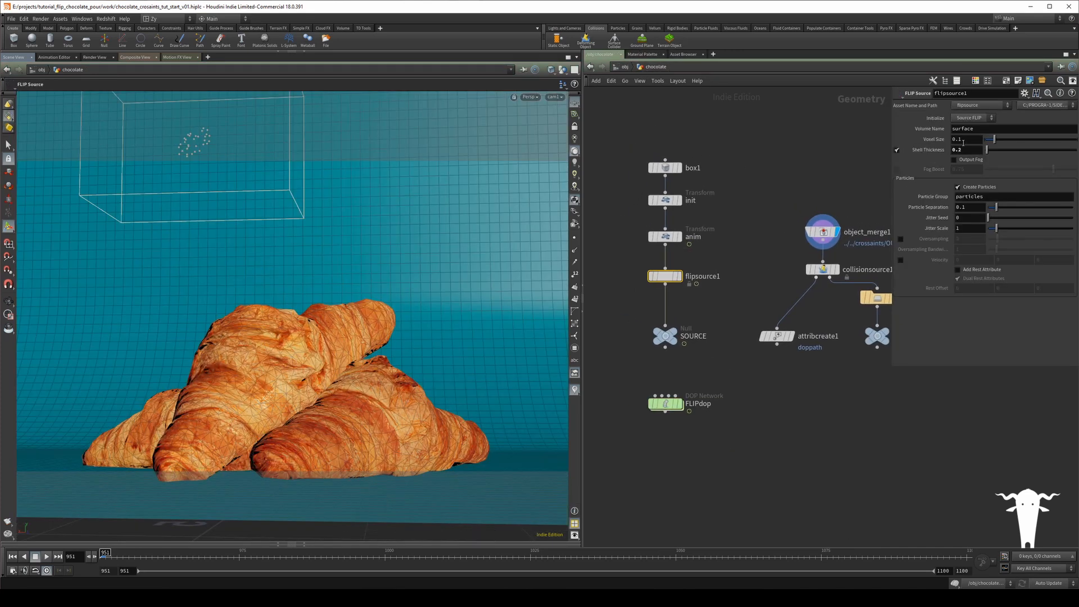
right_click(968, 211)
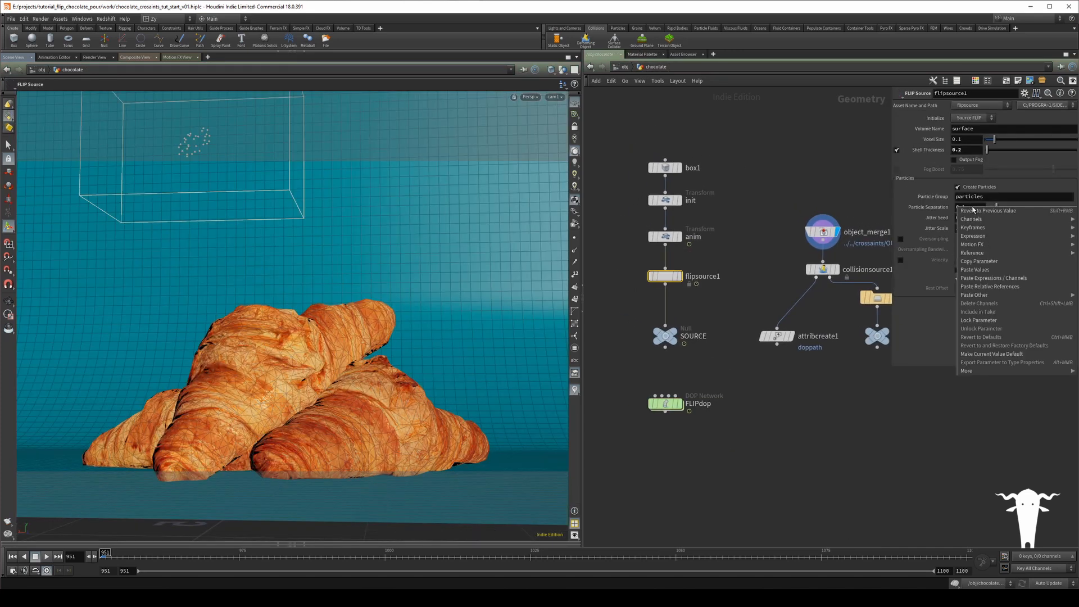
click(991, 286)
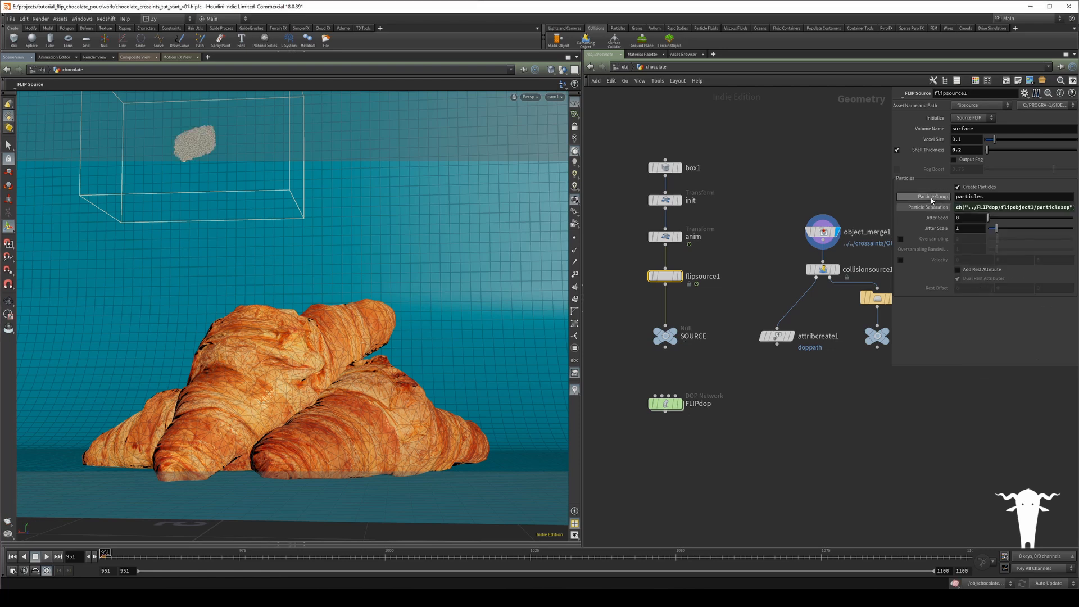
right_click(951, 139)
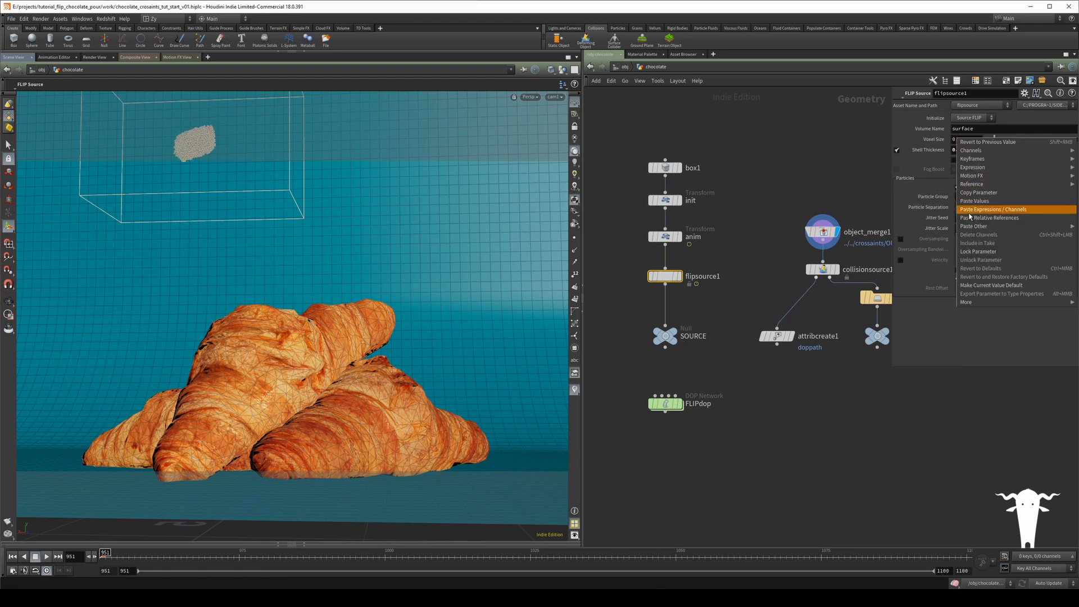
click(995, 214)
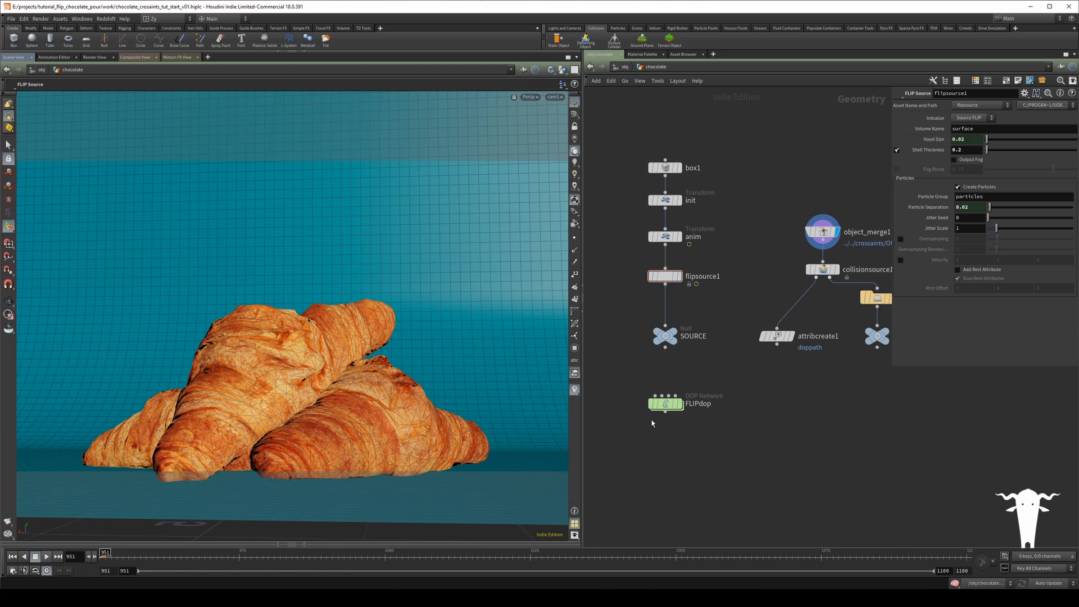
- Copy flipobject1's Grid Scale parameter inside FLIPdop and display the SOURCE null in the chocolate network
double_click(665, 403)
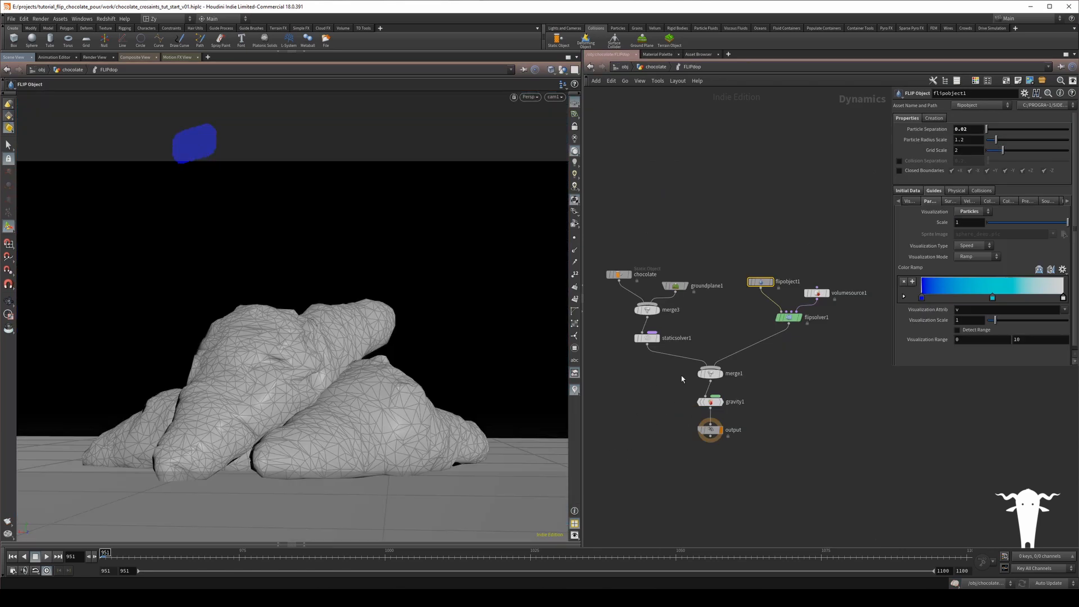
right_click(970, 147)
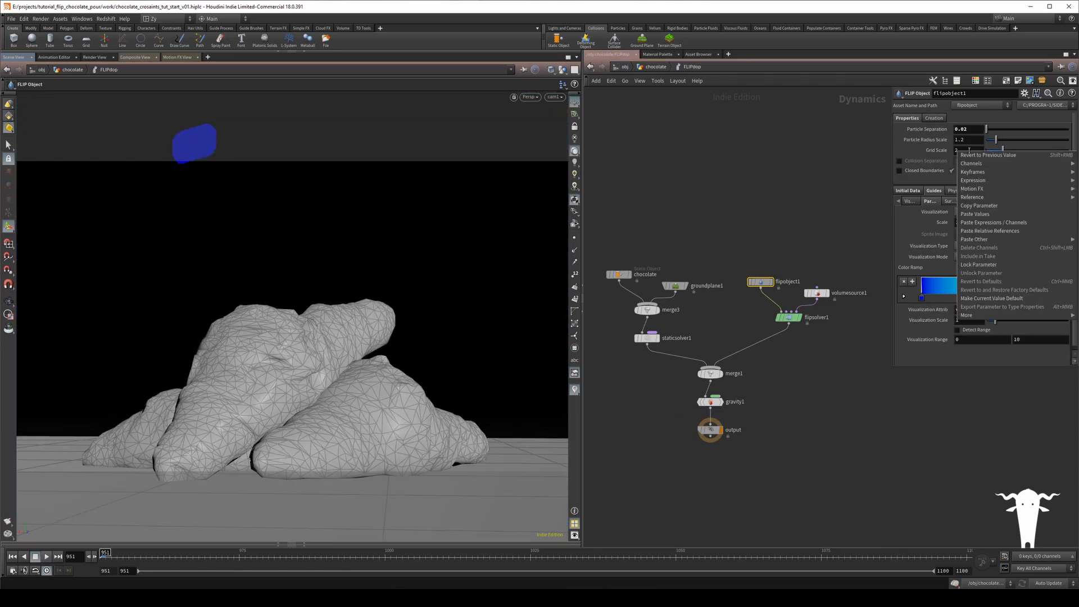
click(655, 67)
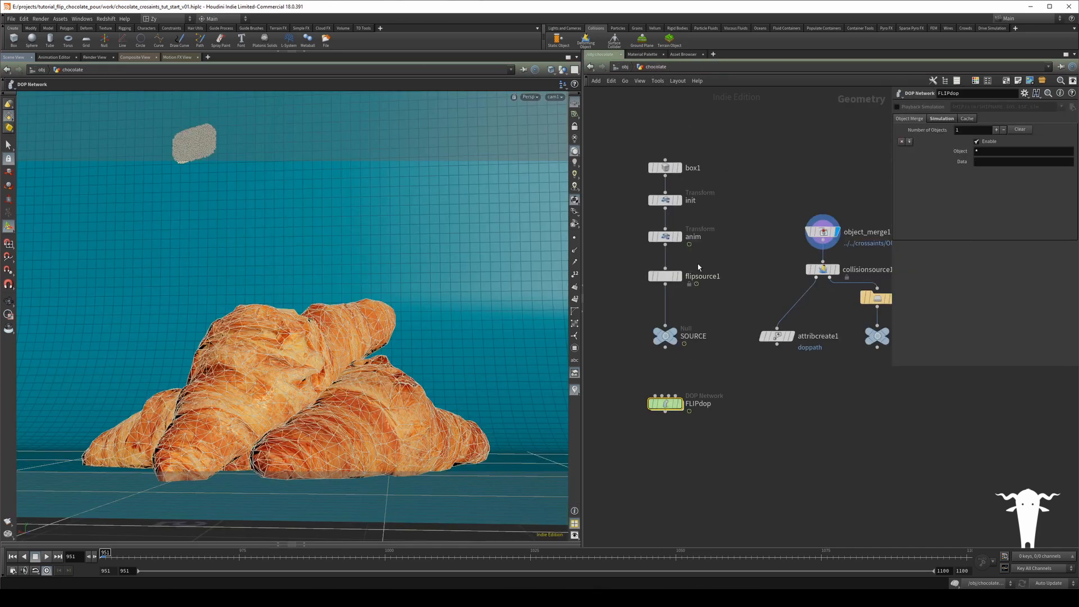
click(667, 276)
click(666, 285)
click(676, 324)
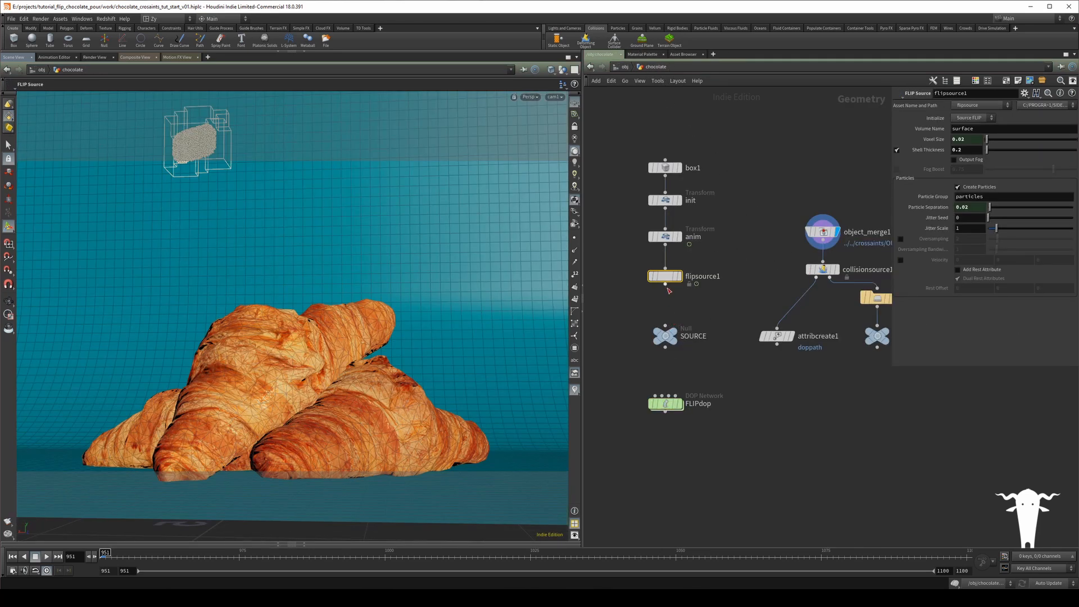
click(674, 331)
- Multiply flipsource1's Voxel Size expression by a relative reference to flipobject1's Grid Scale
drag(627, 286, 701, 259)
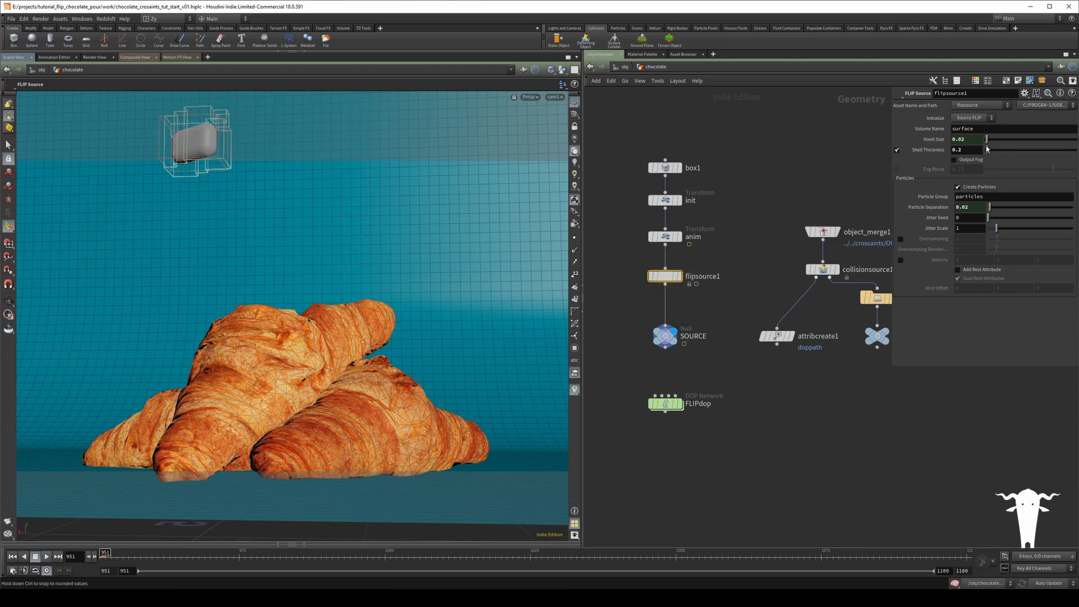
key(ctrl+v)
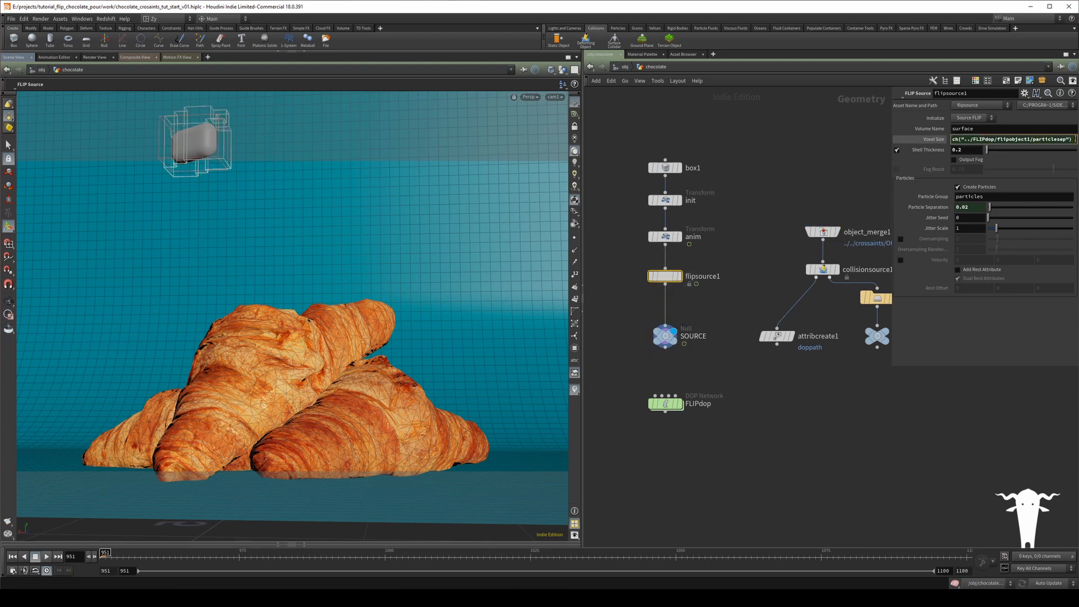
text(*)
right_click(1075, 139)
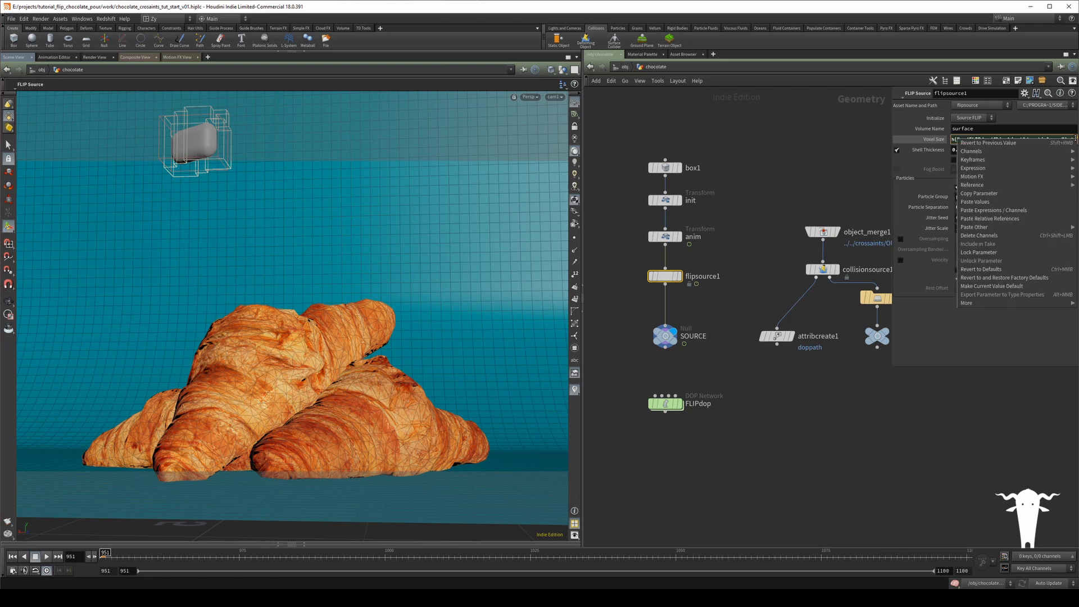
click(989, 219)
click(925, 142)
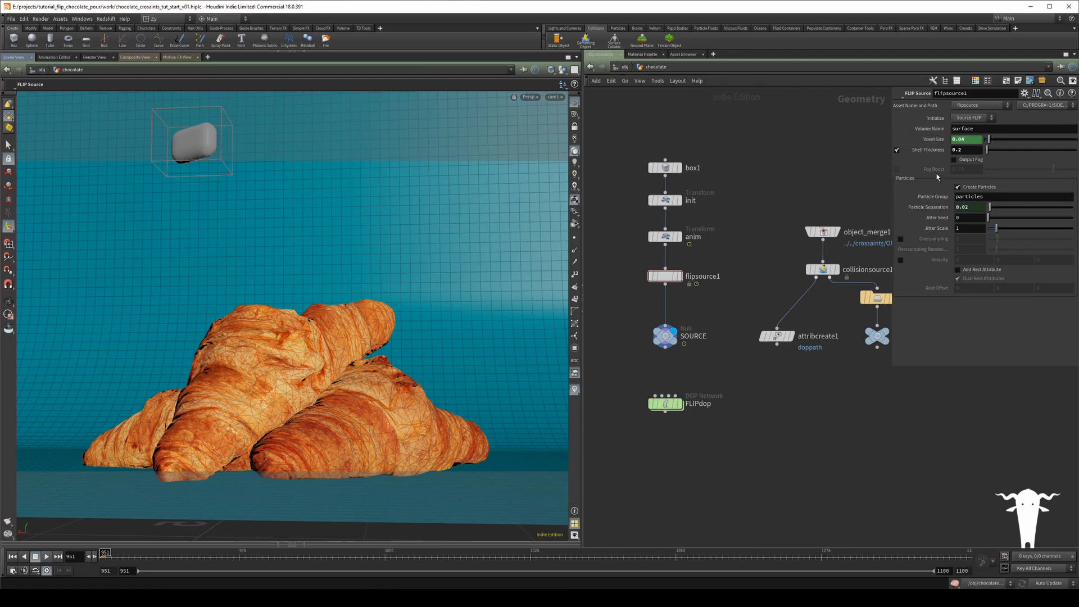
- Set flipsource1's Shell Thickness to 0.1
click(967, 150)
text(1)
key(Return)
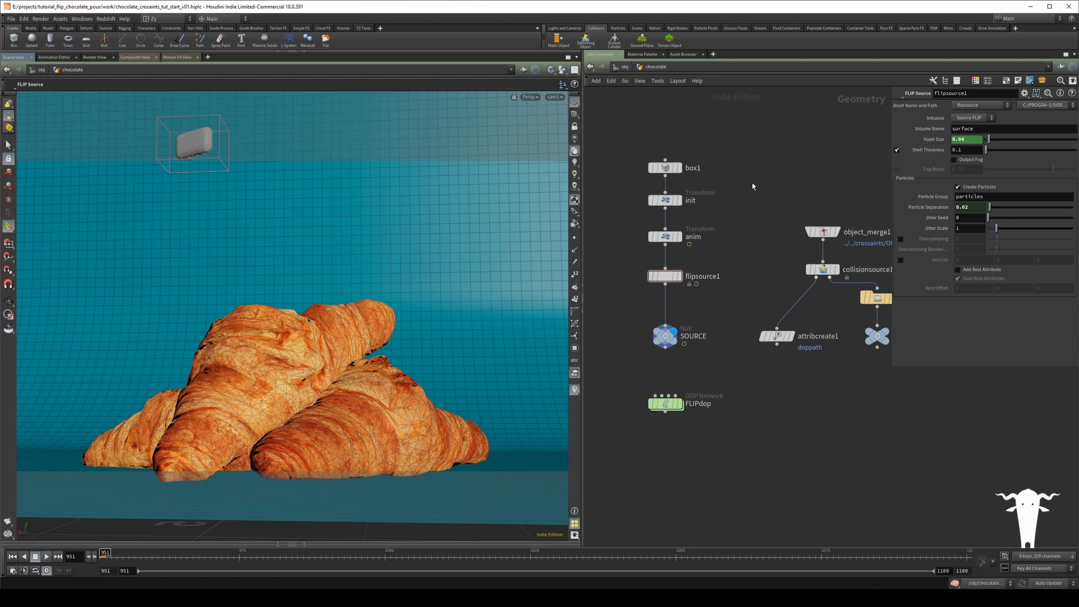
- Examine the shape of the source volume up close from several angles and return to the cam1 view
alt+middle_drag(222, 147, 308, 310)
alt+right_drag(308, 310, 330, 295)
key(space+g)
drag(328, 296, 271, 347)
key(Return)
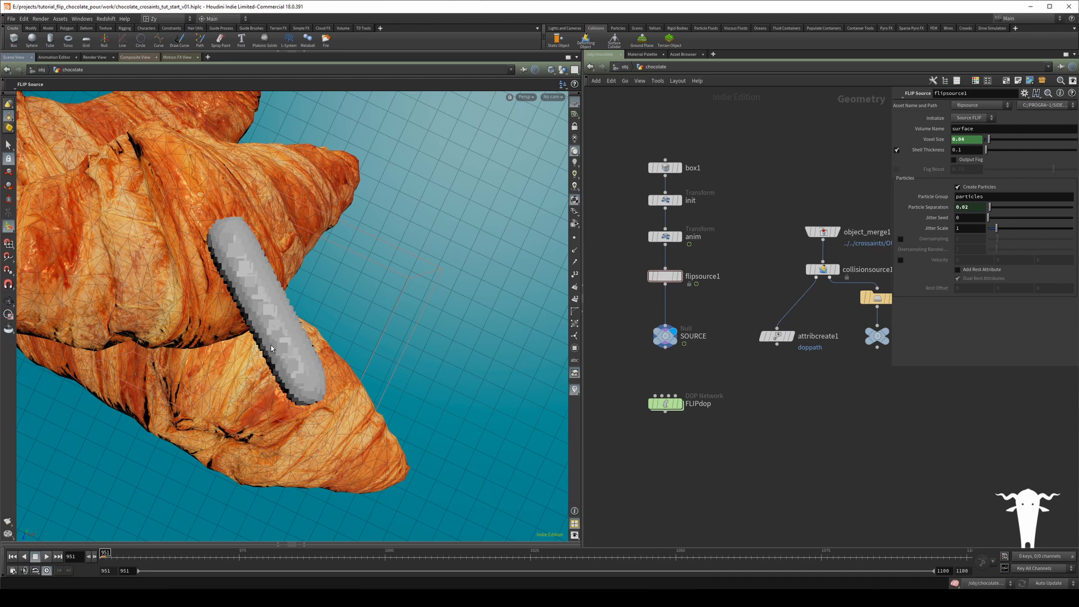
key(Escape)
drag(306, 366, 324, 253)
key(Return)
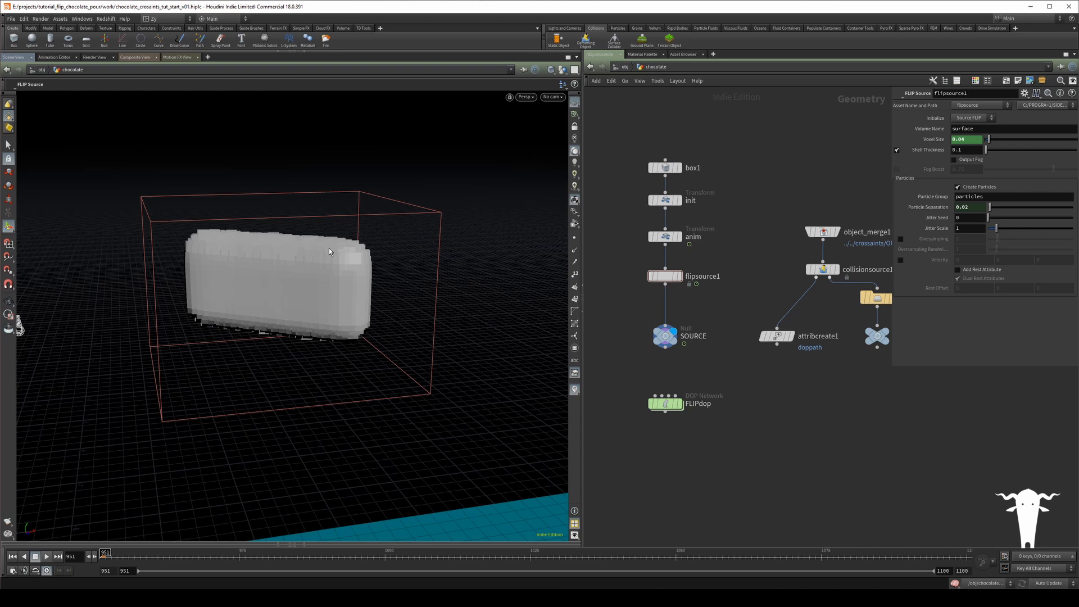
click(552, 96)
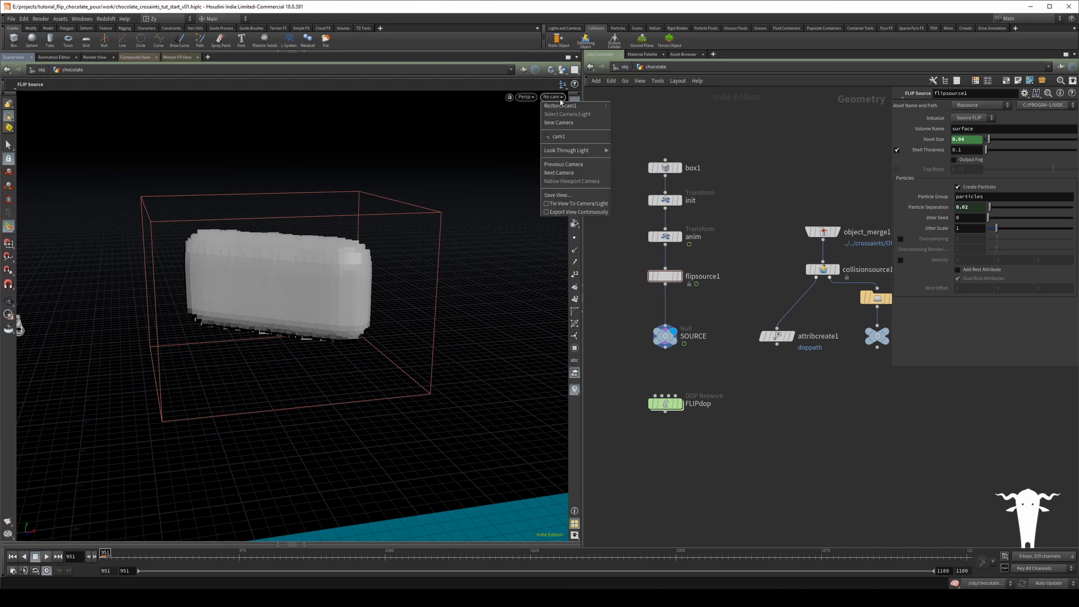
click(559, 138)
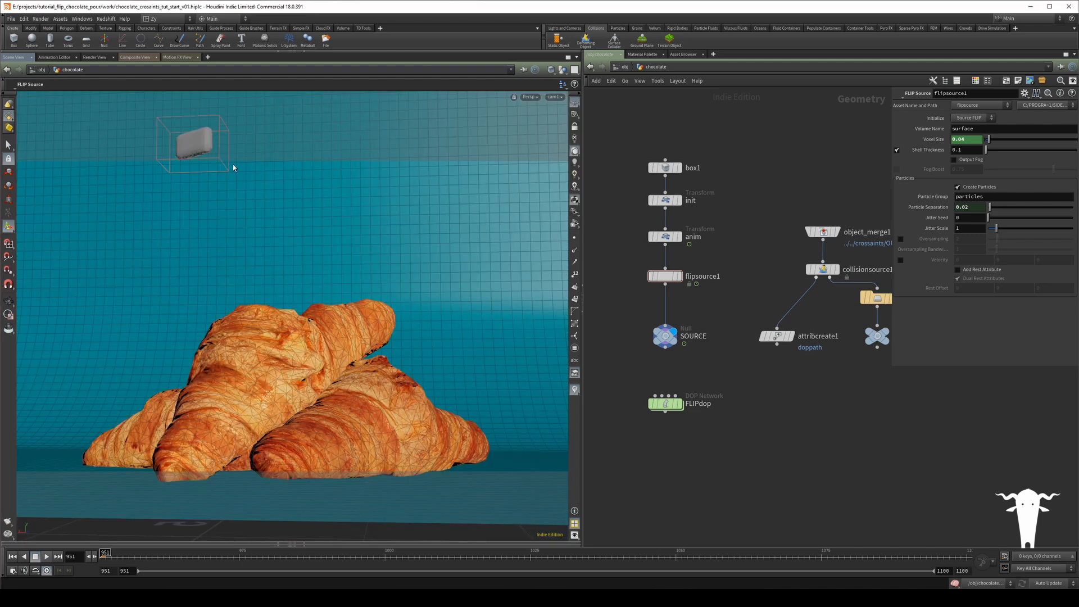
- Rename the volumesource1 node in the FLIPdop network to flipsource
middle_drag(681, 298, 666, 267)
double_click(650, 374)
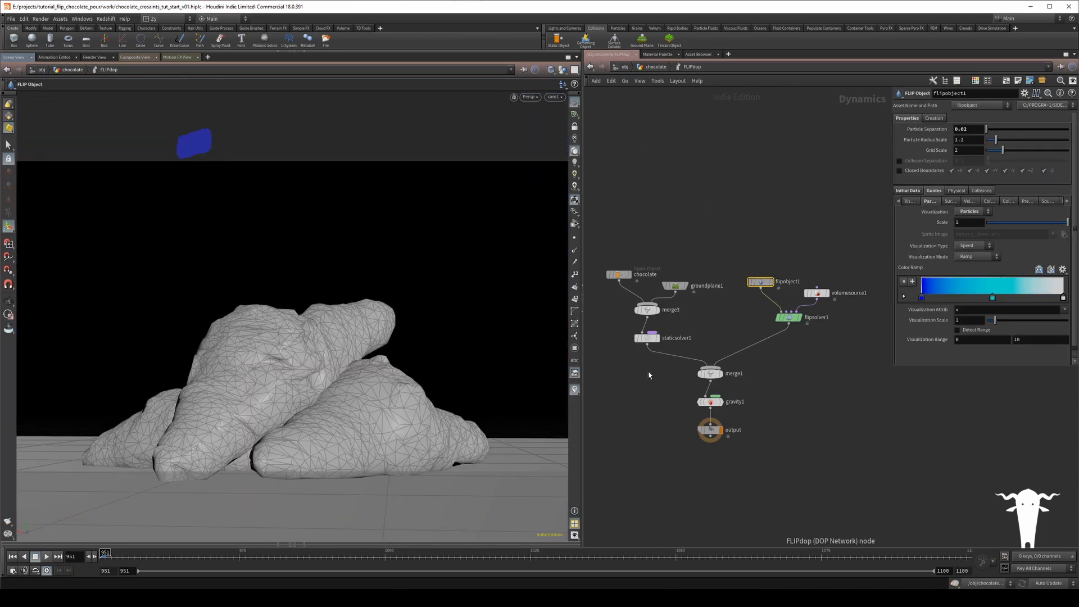
middle_drag(737, 287, 712, 280)
drag(793, 288, 815, 285)
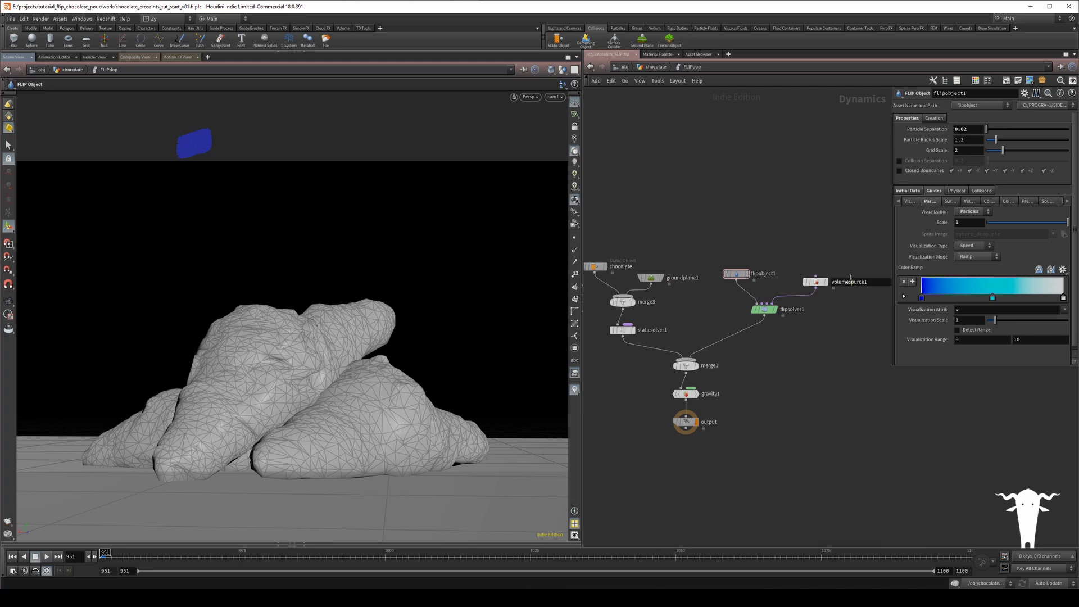
double_click(853, 281)
text(flipsource)
key(Return)
- Set flipobject1's physical Viscosity to 2000
click(736, 274)
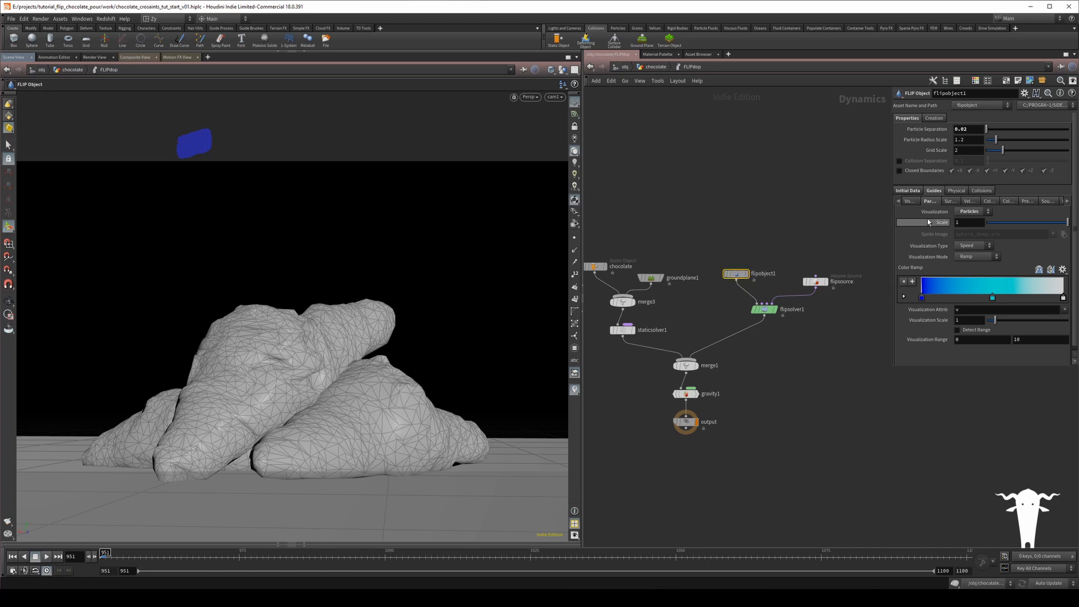
click(909, 202)
click(913, 191)
click(935, 191)
click(956, 190)
click(974, 264)
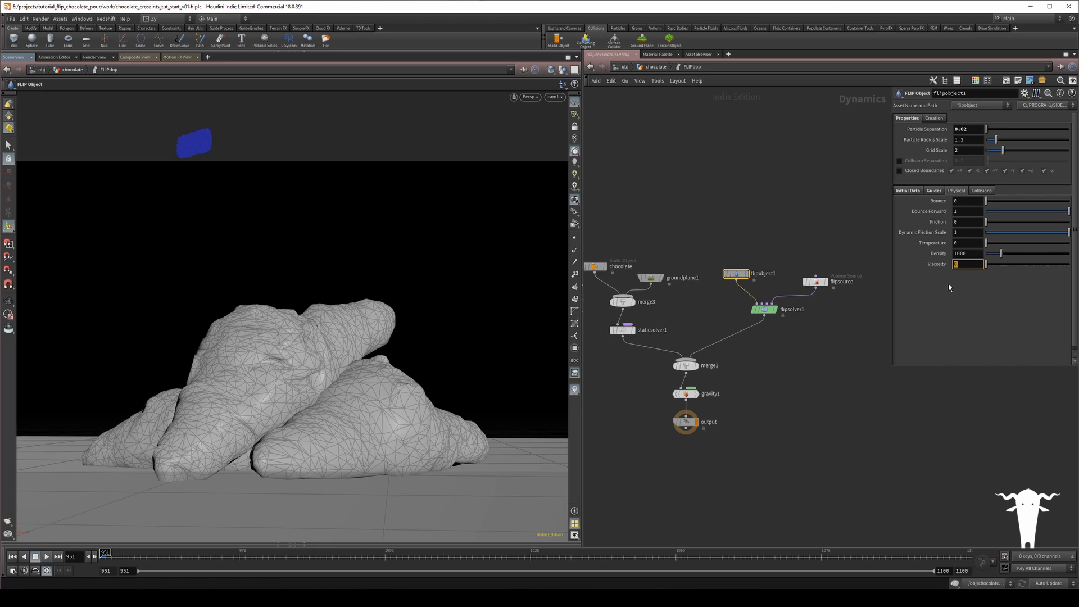
text(2000)
key(Return)
- Turn off Reseed Particles on flipsolver1 and set its Velocity Transfer to Swirly Kernel
drag(767, 309, 775, 307)
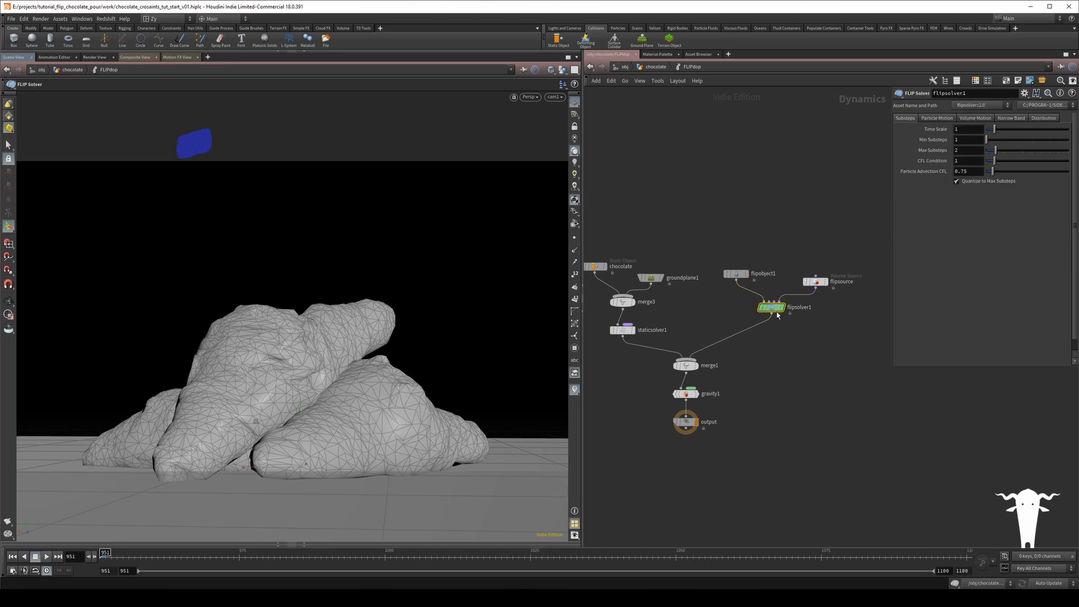
click(944, 118)
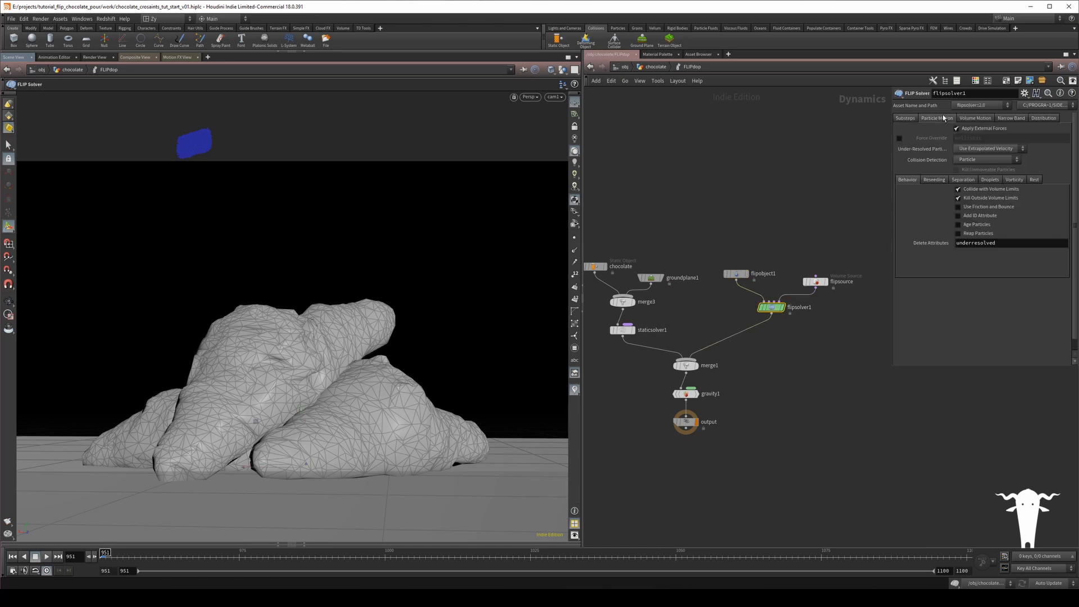
click(934, 179)
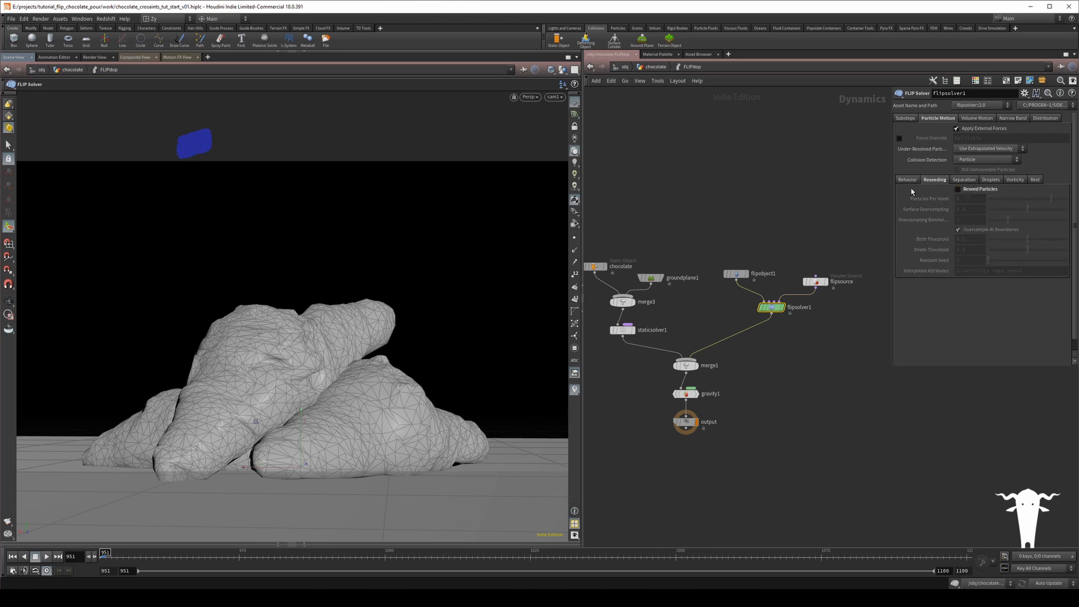
click(972, 118)
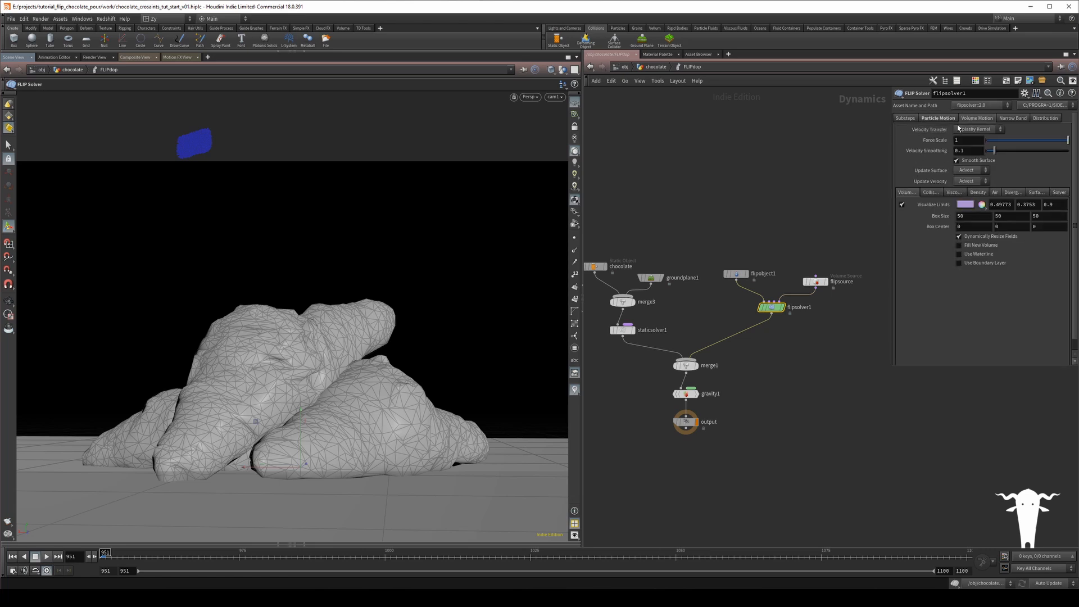
click(975, 146)
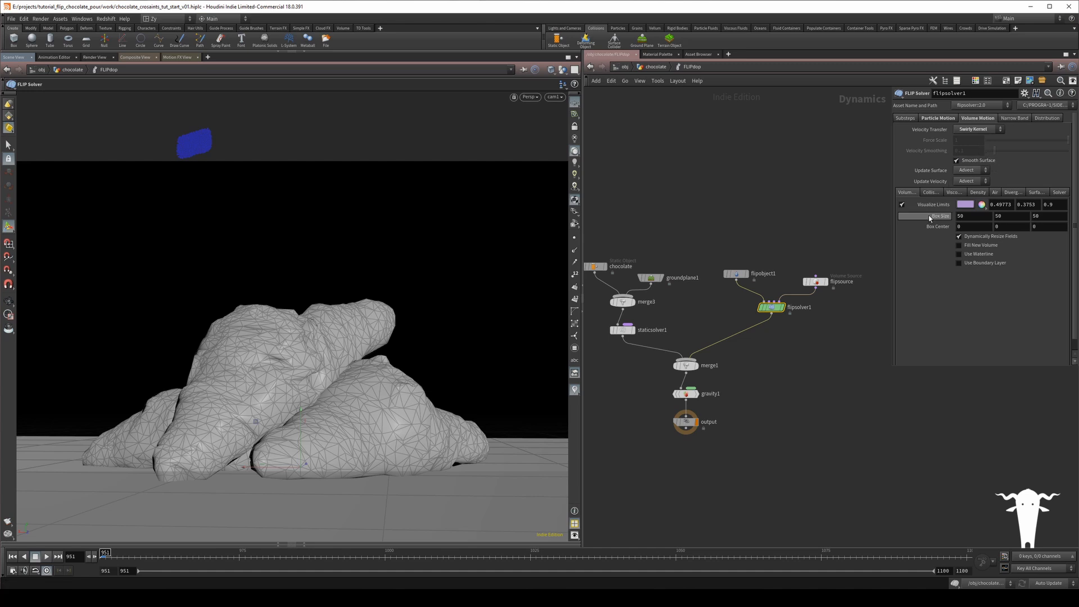
- Enable viscosity in flipsolver1's Volume Motion settings
click(931, 193)
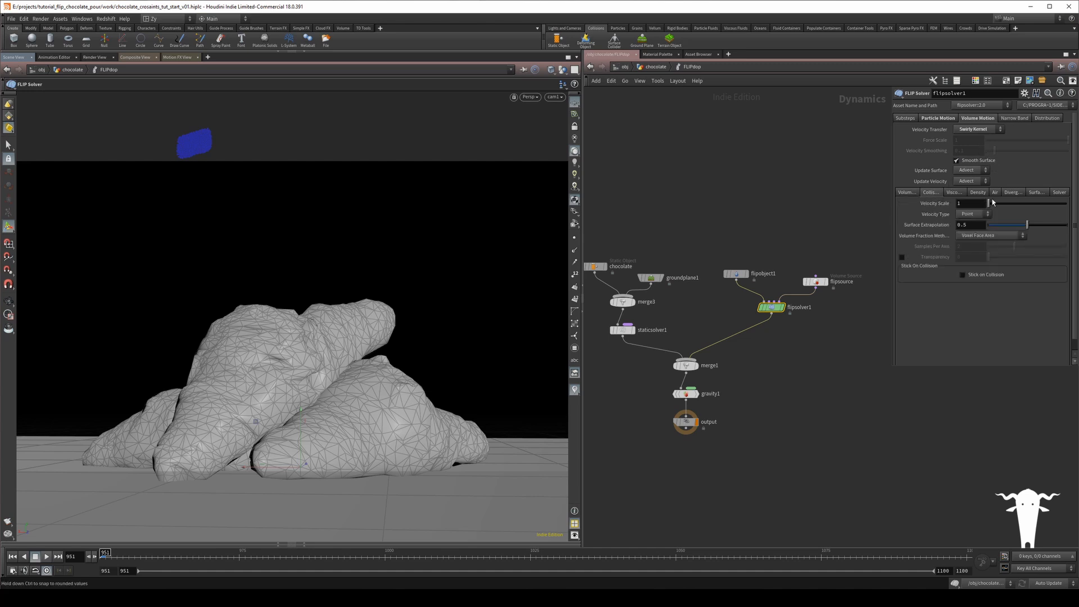
click(955, 193)
click(958, 203)
click(754, 159)
- Play the simulation to frame 1018 to check how the viscous fluid lands on the croissants
middle_drag(734, 229, 751, 217)
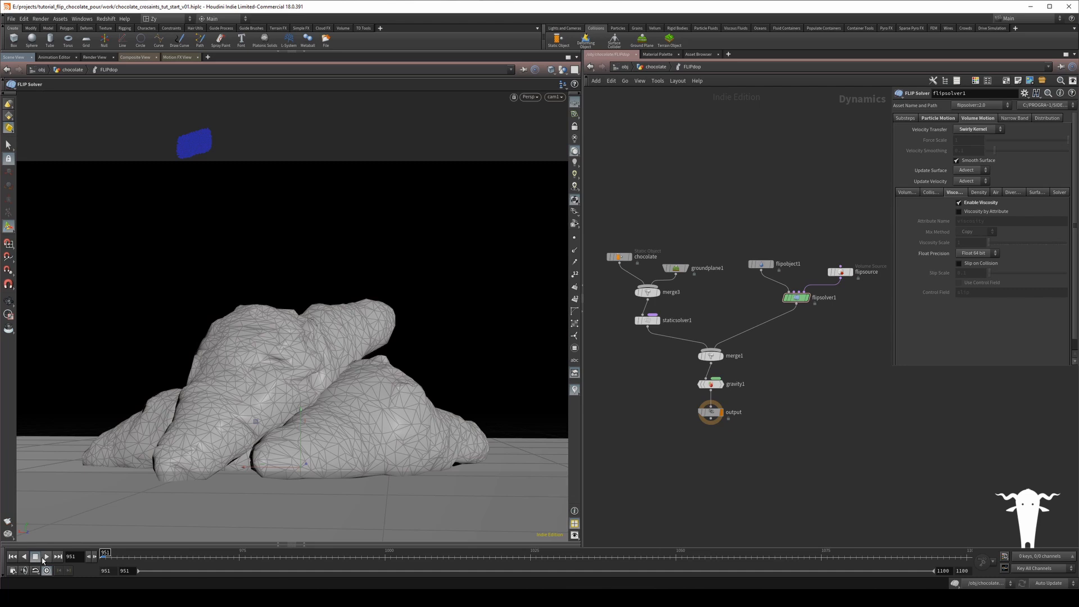
click(46, 557)
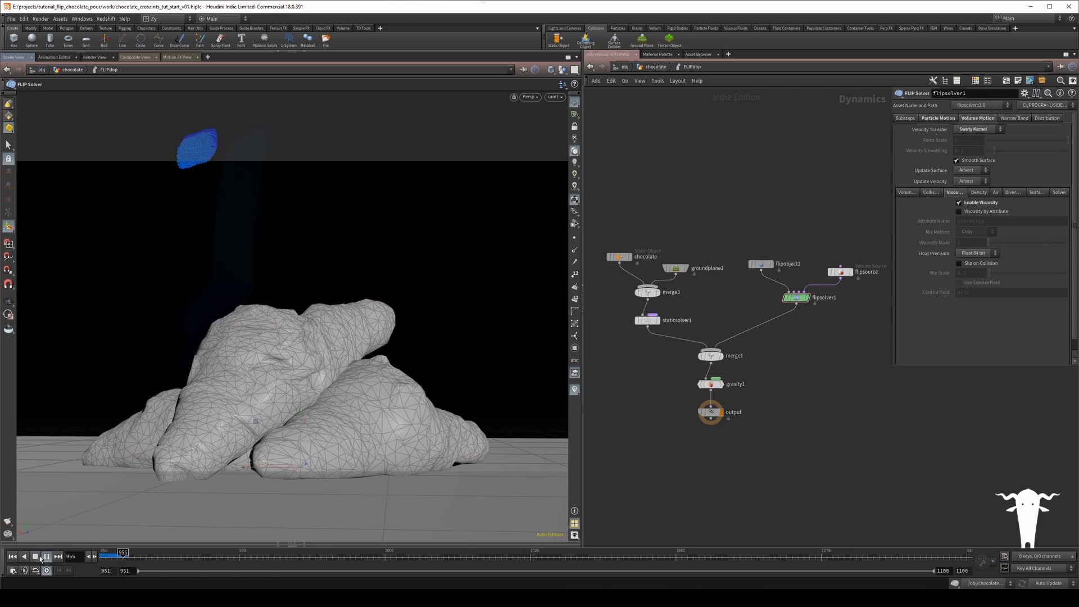
click(36, 557)
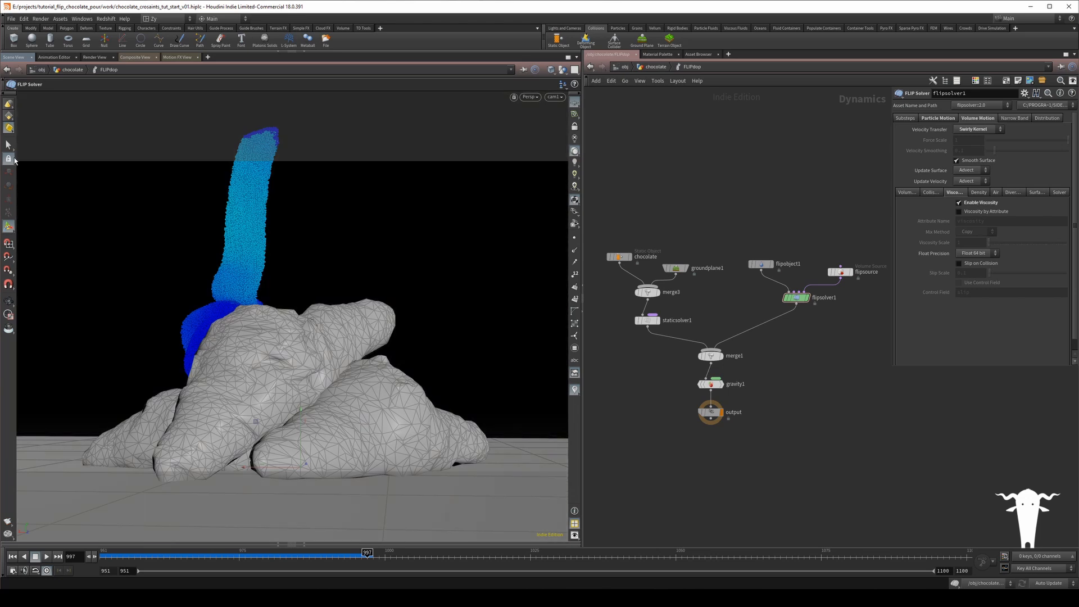
click(8, 145)
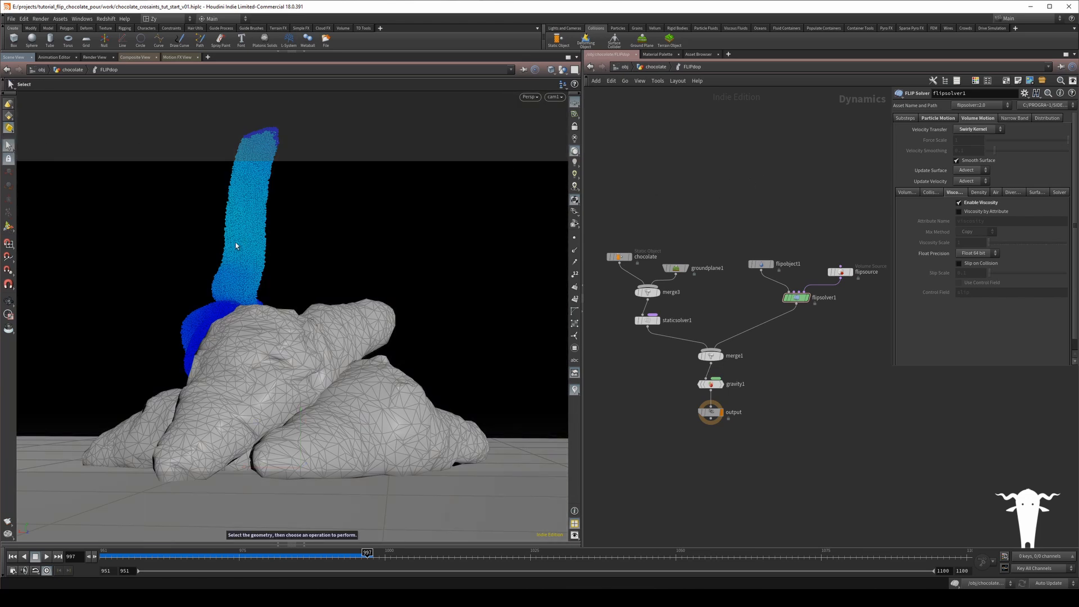
click(48, 557)
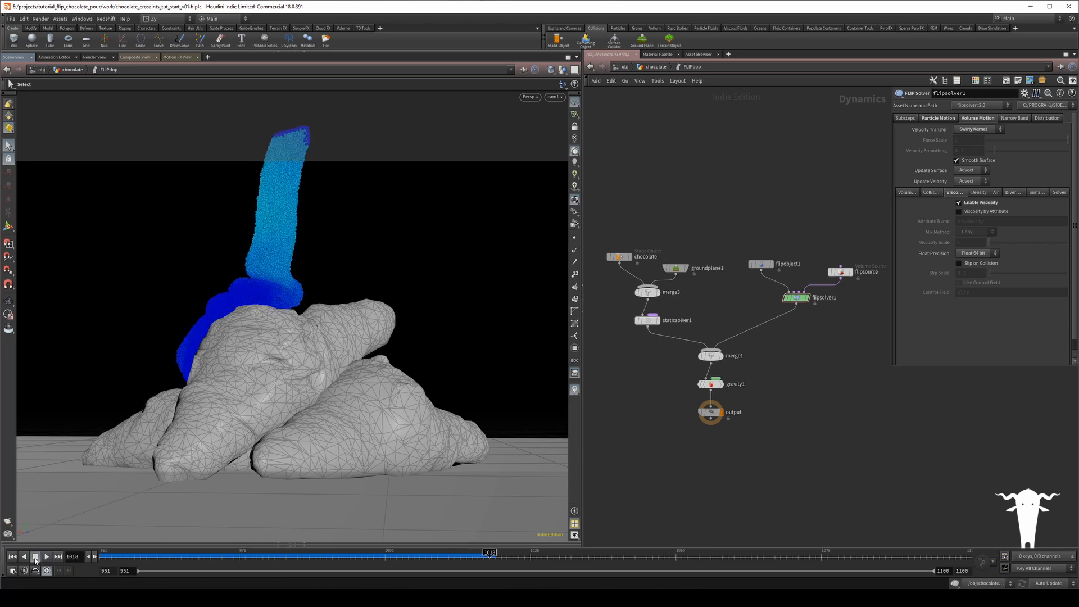
click(35, 560)
- Examine the whole simulation limit box around the ground plane and open flipsolver1's volume limit settings
key(Escape)
drag(505, 243, 396, 297)
key(space+g)
drag(326, 281, 272, 294)
mouse_move(272, 294)
right_down()
mouse_move(496, 186)
mouse_move(260, 279)
right_up()
drag(260, 279, 217, 282)
right_drag(216, 281, 163, 306)
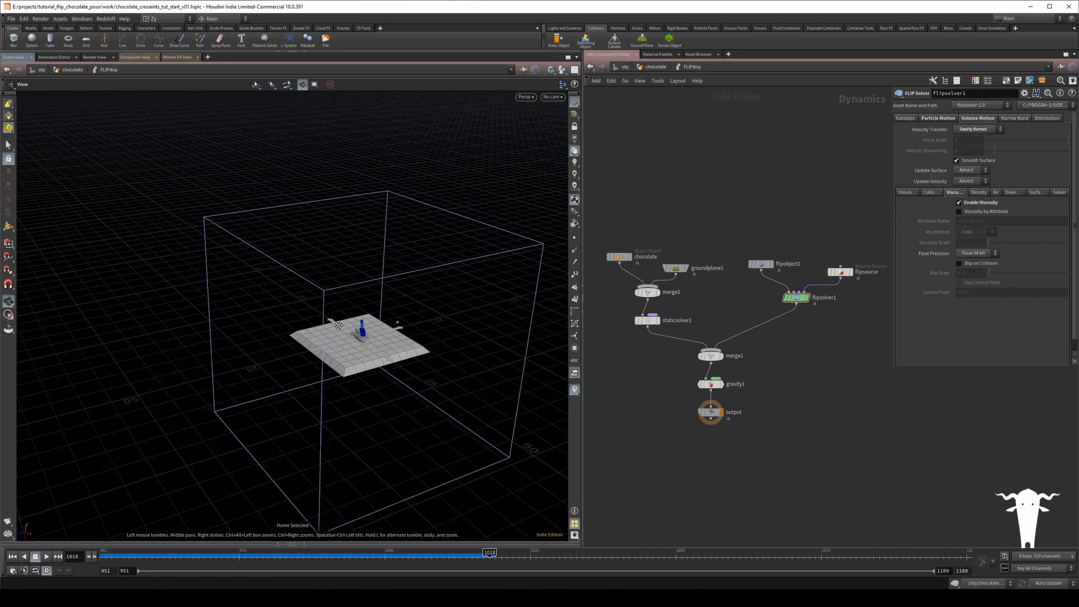
middle_drag(163, 306, 105, 276)
click(796, 297)
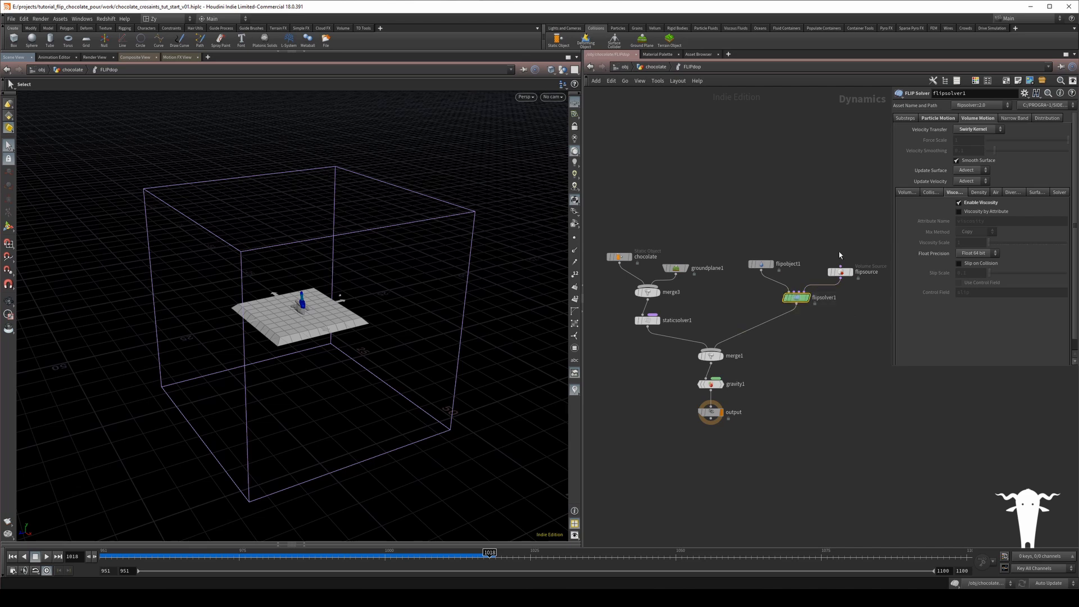
click(905, 192)
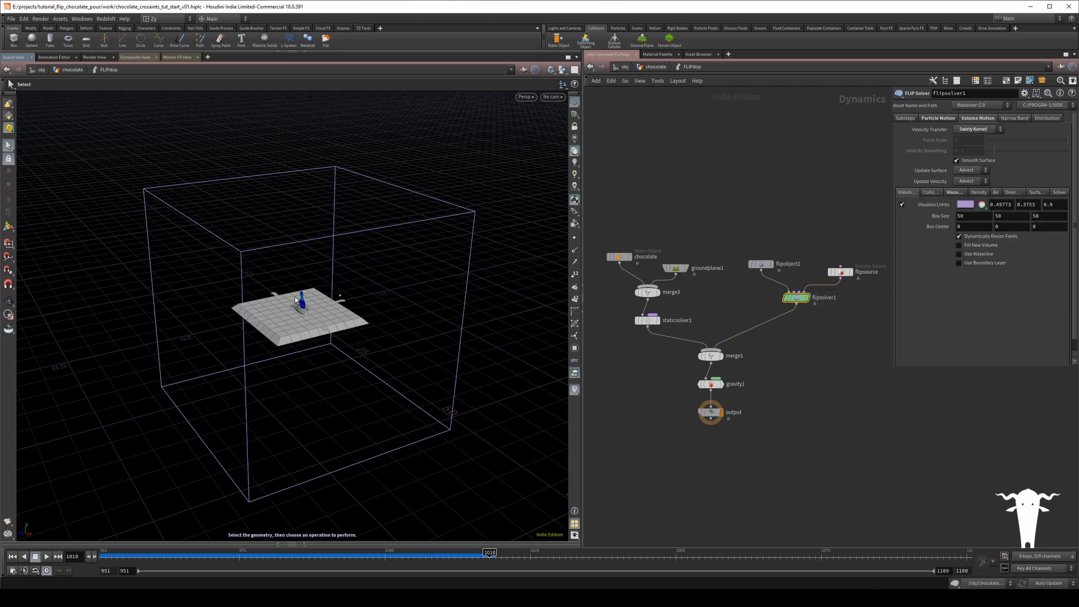
- Shrink flipsolver1's limit box around the croissants in the top view to about 8.6 by 8, and return to frame 951
key(space+2)
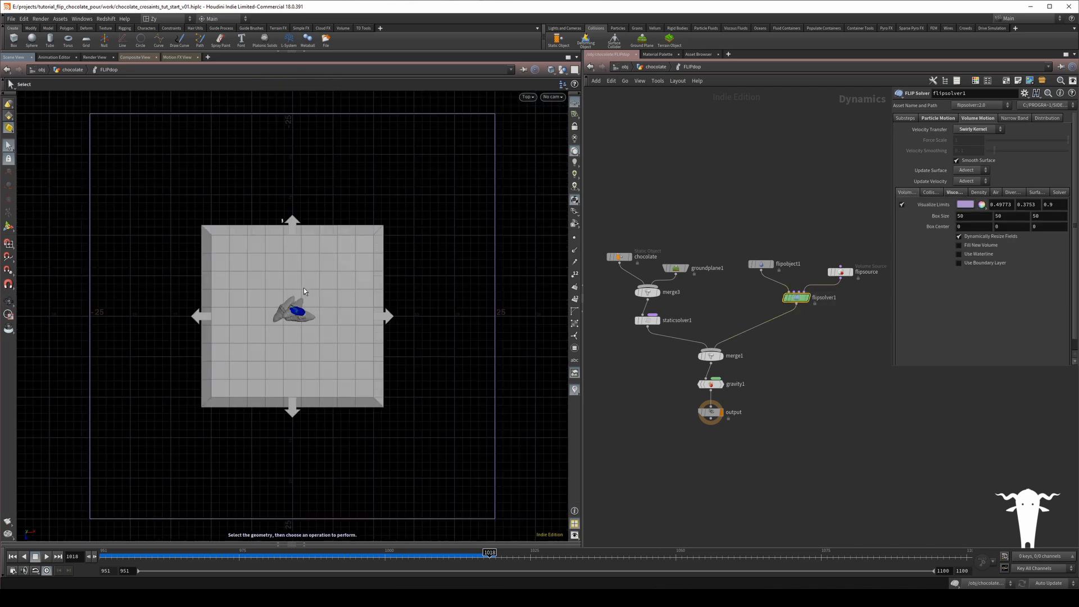
key(Return)
drag(287, 228, 285, 280)
drag(288, 530, 288, 344)
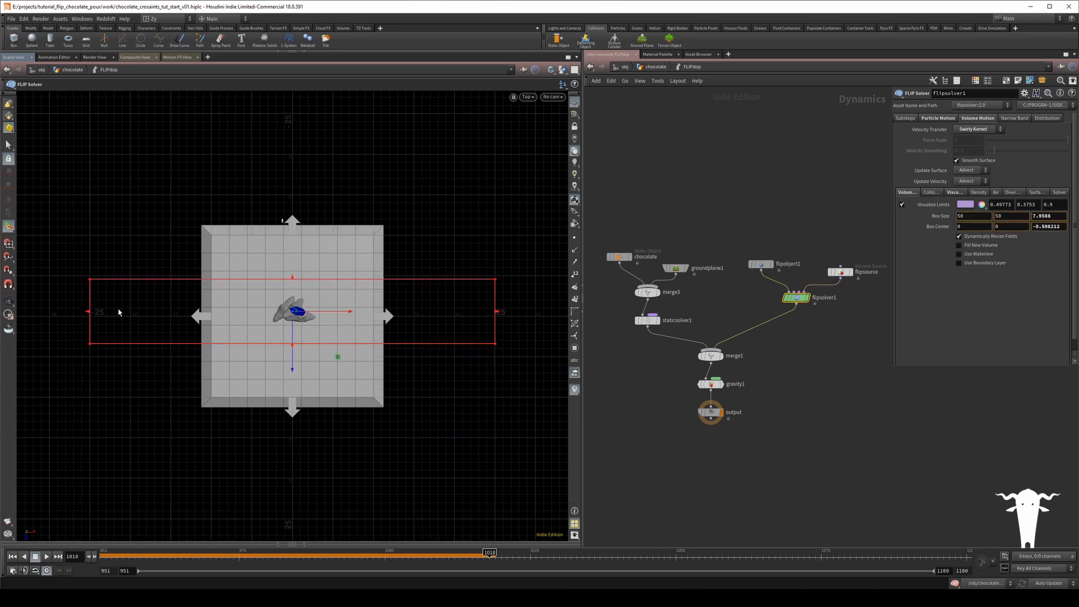
drag(87, 312, 257, 312)
drag(496, 311, 327, 312)
click(13, 557)
- Reduce the limit box height to about 7.5 in the front view, enclosing the croissants and fluid source
key(space)
key(space+2)
key(space+3)
scroll(241, 358, down, 3)
drag(289, 479, 298, 338)
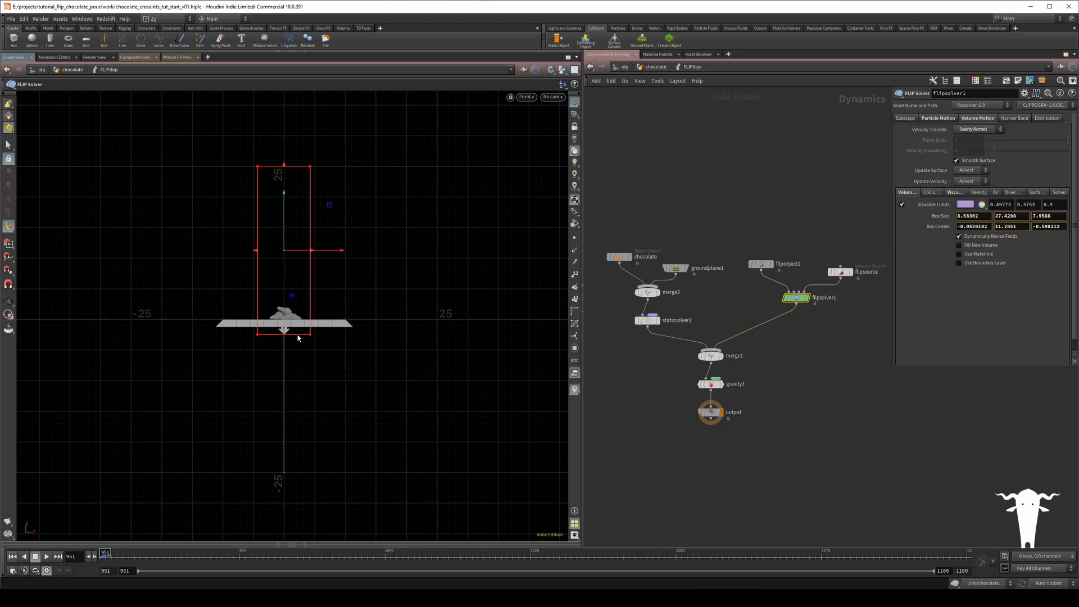
drag(283, 167, 279, 289)
key(Escape)
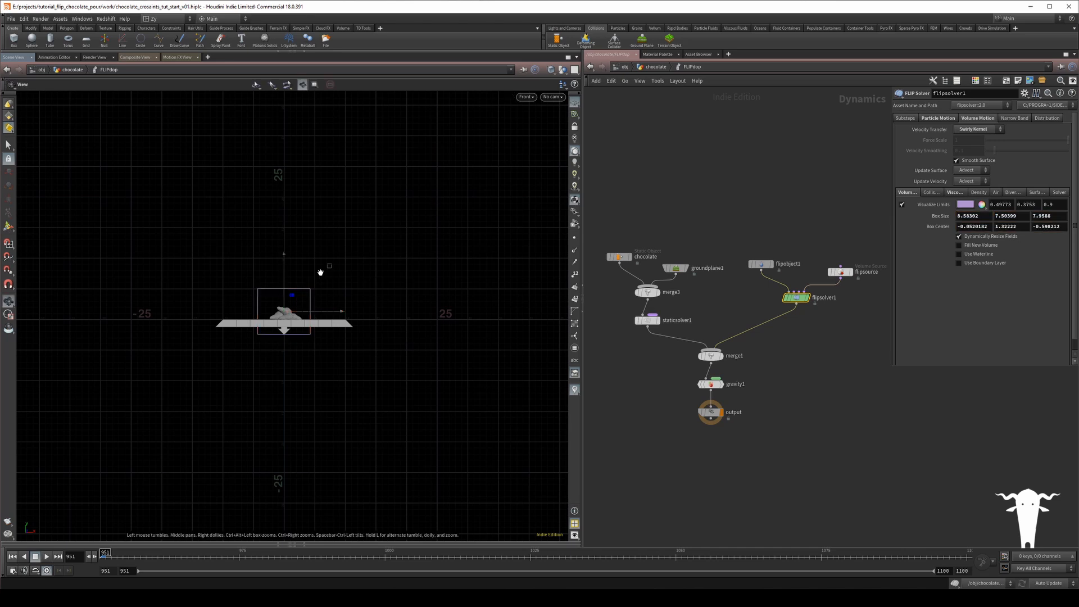
- Look through cam1 and play the simulation from frame 951 to about frame 965 to check the flow inside the reduced limits
key(f)
key(Return)
click(552, 96)
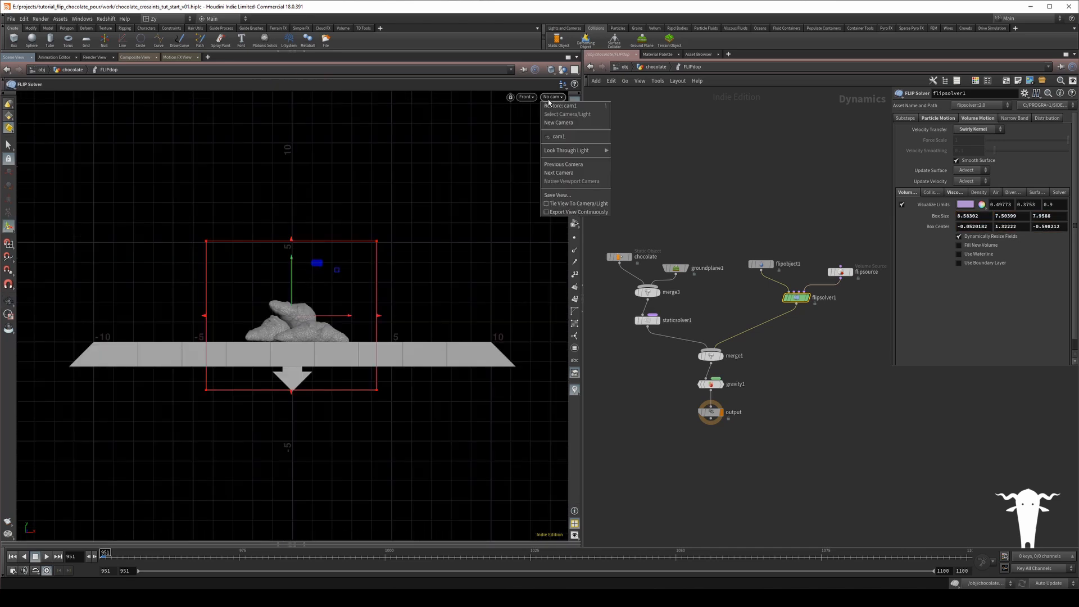
click(576, 138)
key(s)
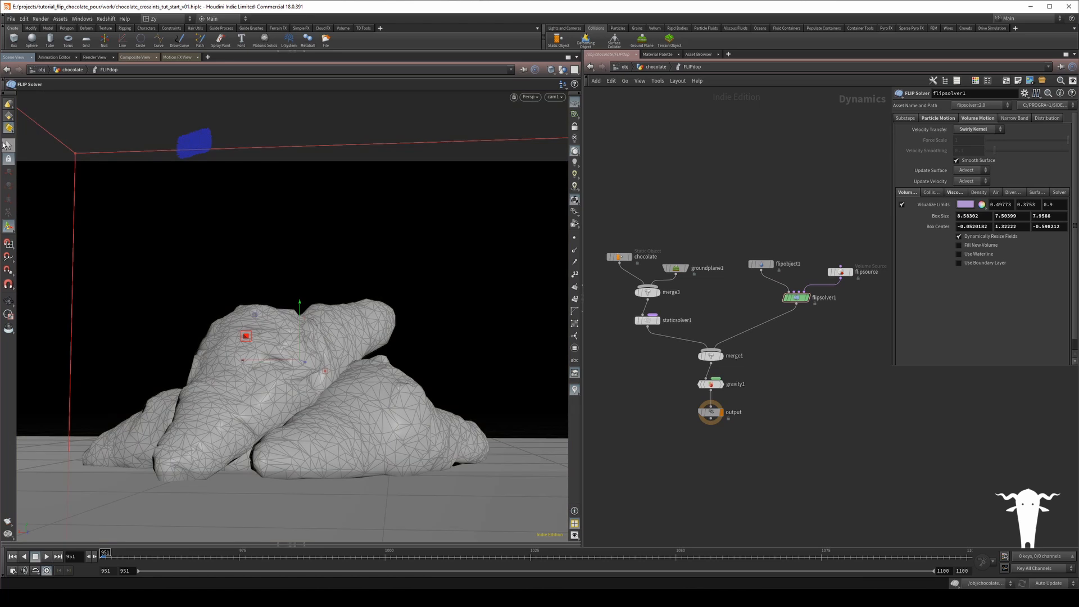
click(46, 556)
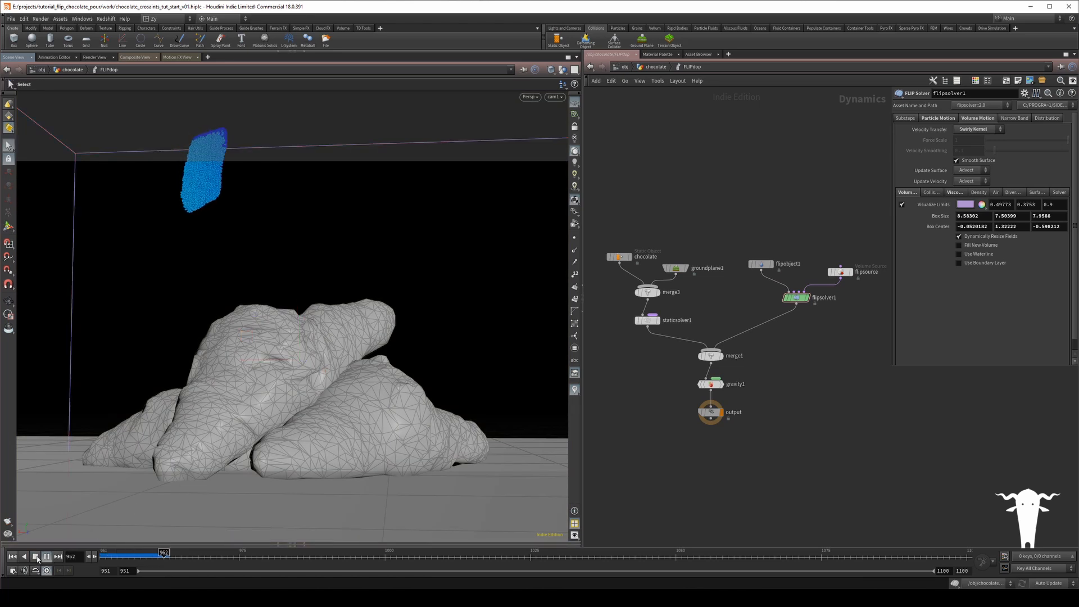
click(37, 557)
- Hide flipsolver1's limit box visualization and the groundplane1 display, and return to frame 951 with a closer view of the source and croissants
click(902, 204)
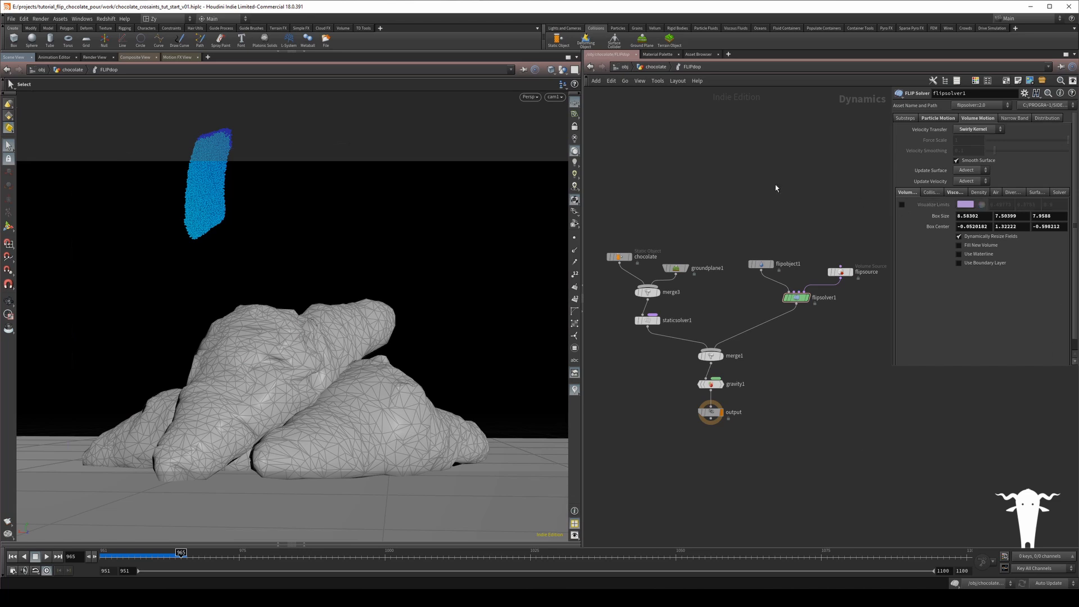
middle_drag(673, 223, 681, 243)
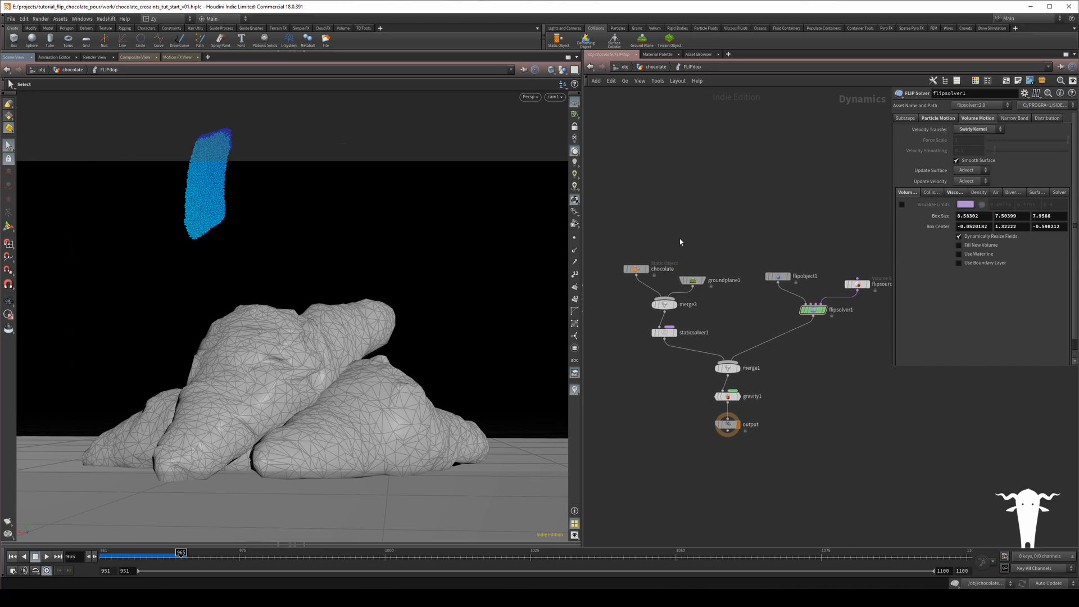
click(686, 280)
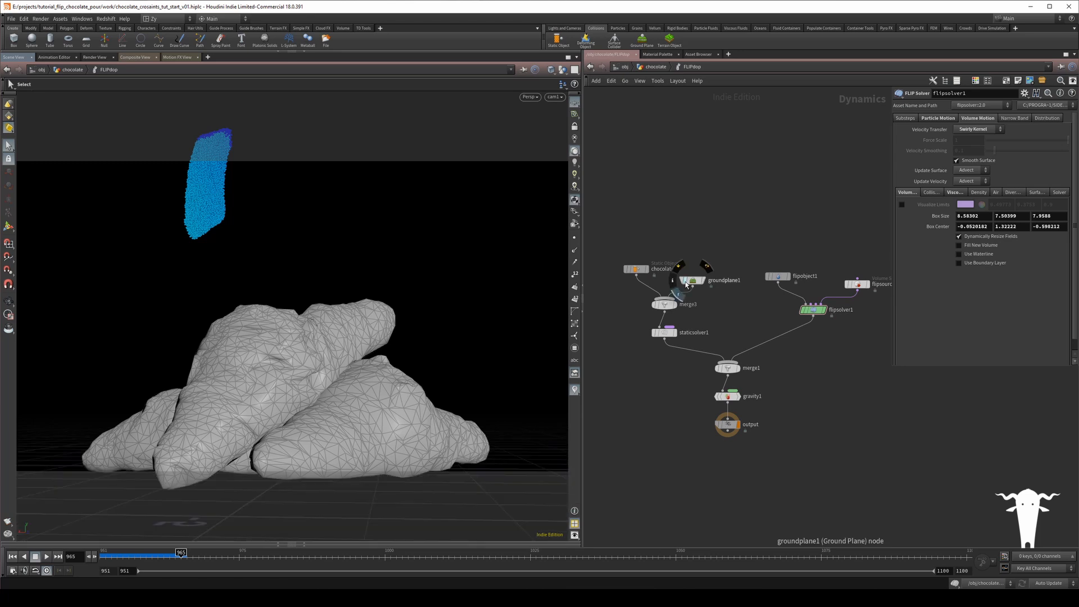
drag(409, 272, 368, 281)
alt+right_drag(367, 281, 397, 214)
alt+middle_drag(397, 215, 409, 250)
alt+drag(350, 224, 315, 229)
click(13, 556)
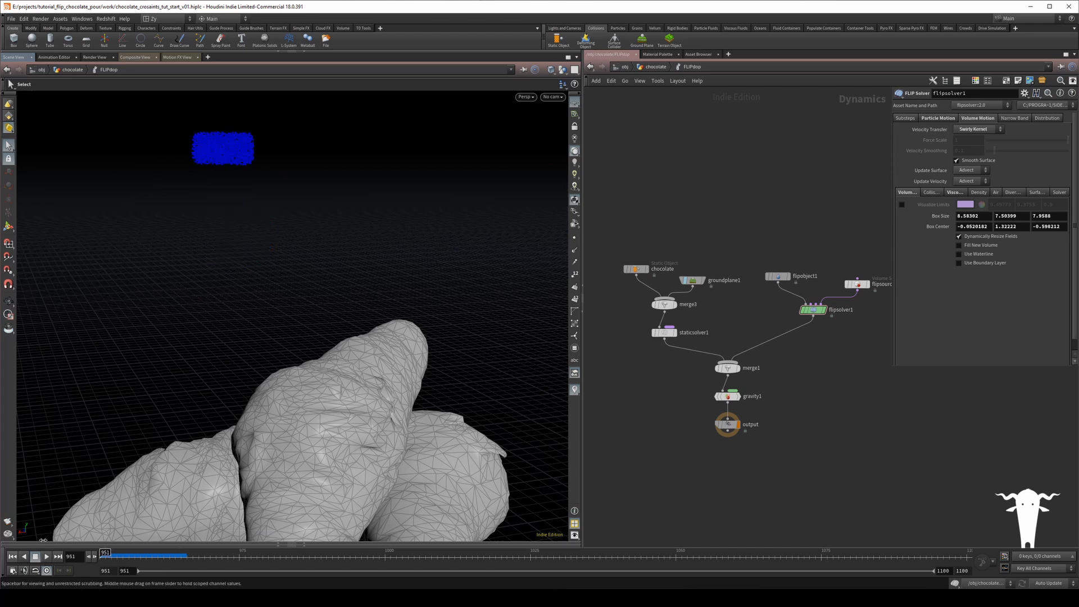
- Insert a Point Velocity node between flipsource1 and SOURCE in the chocolate network
click(655, 66)
scroll(646, 224, up, 5)
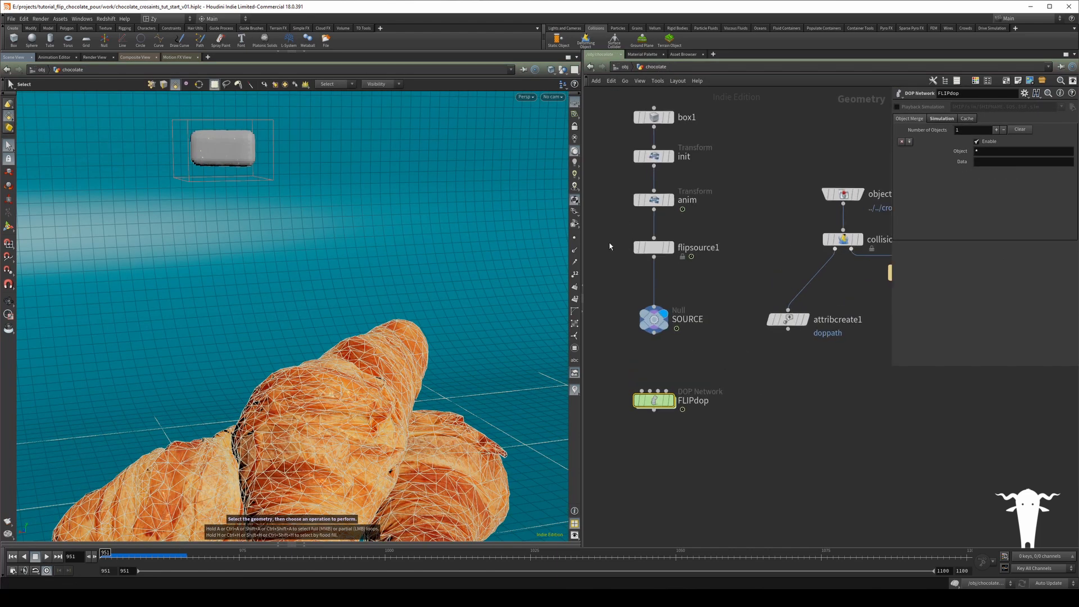
drag(614, 159, 669, 261)
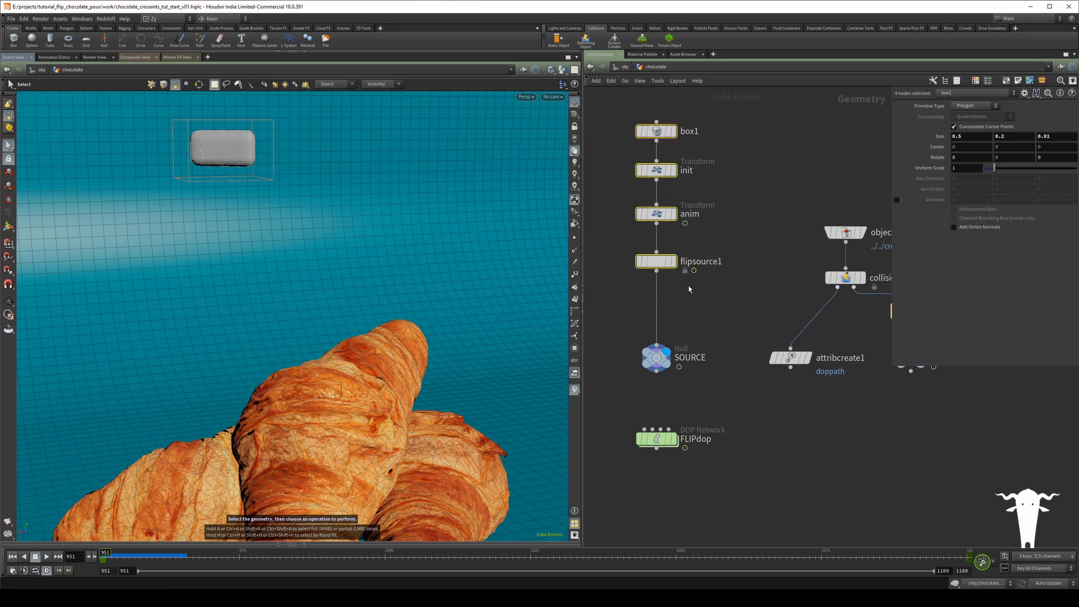
key(Tab)
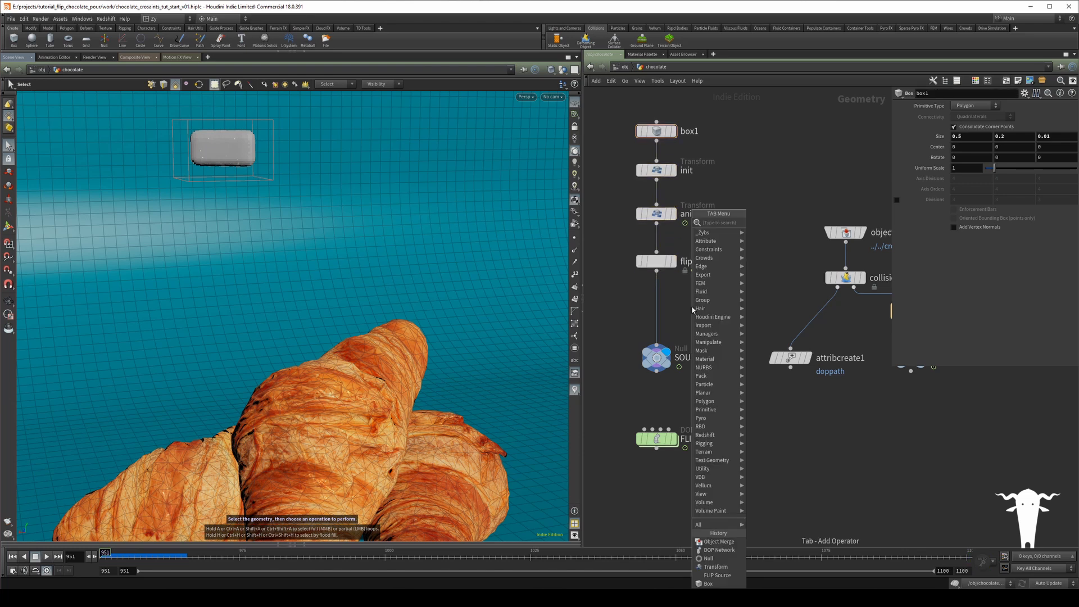
text(point)
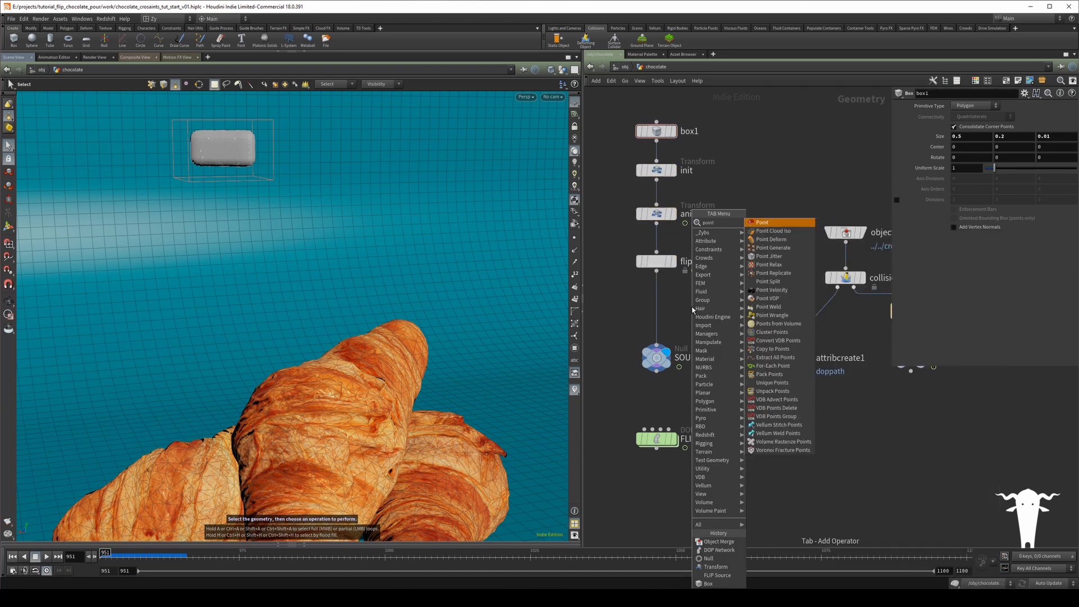
click(772, 290)
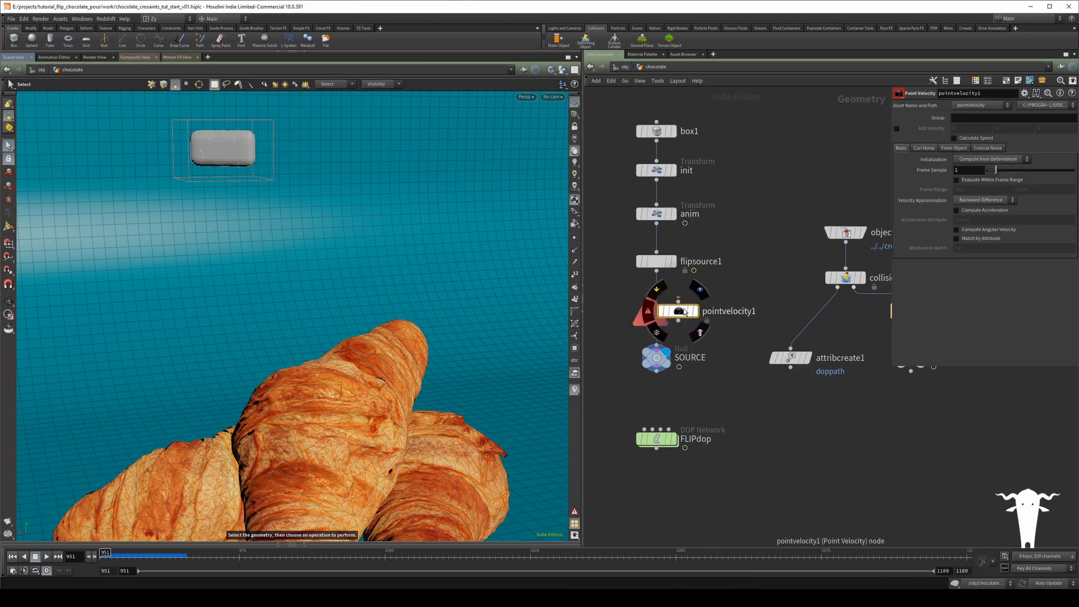
click(684, 273)
drag(675, 319, 654, 311)
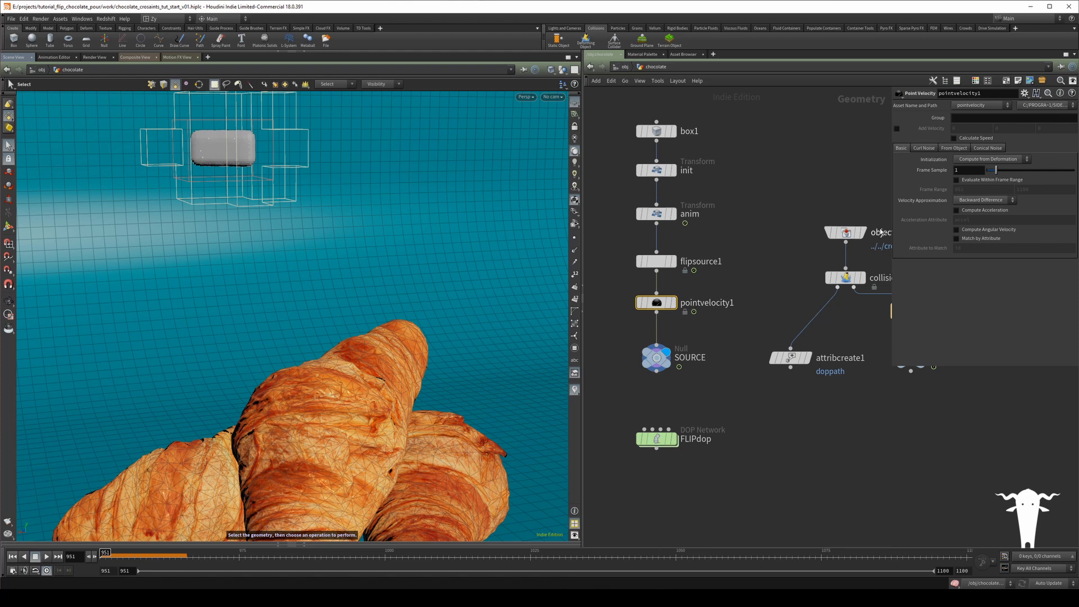
- Enable added velocity on pointvelocity1 with a Y value of -10, and space flipsource1 slightly further from it
click(897, 129)
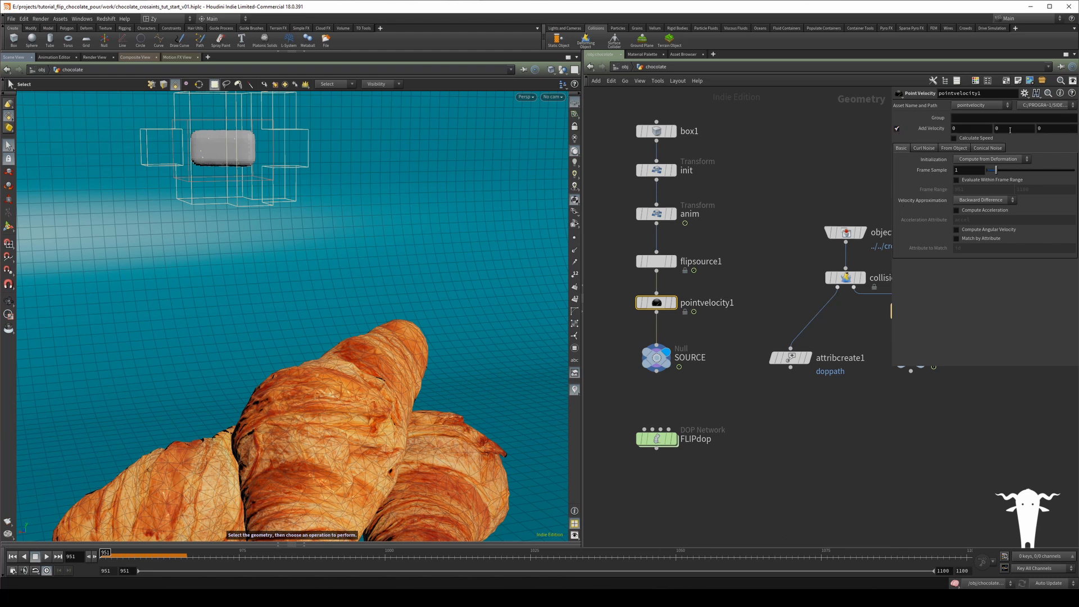
text(-10)
key(Return)
drag(657, 261, 656, 257)
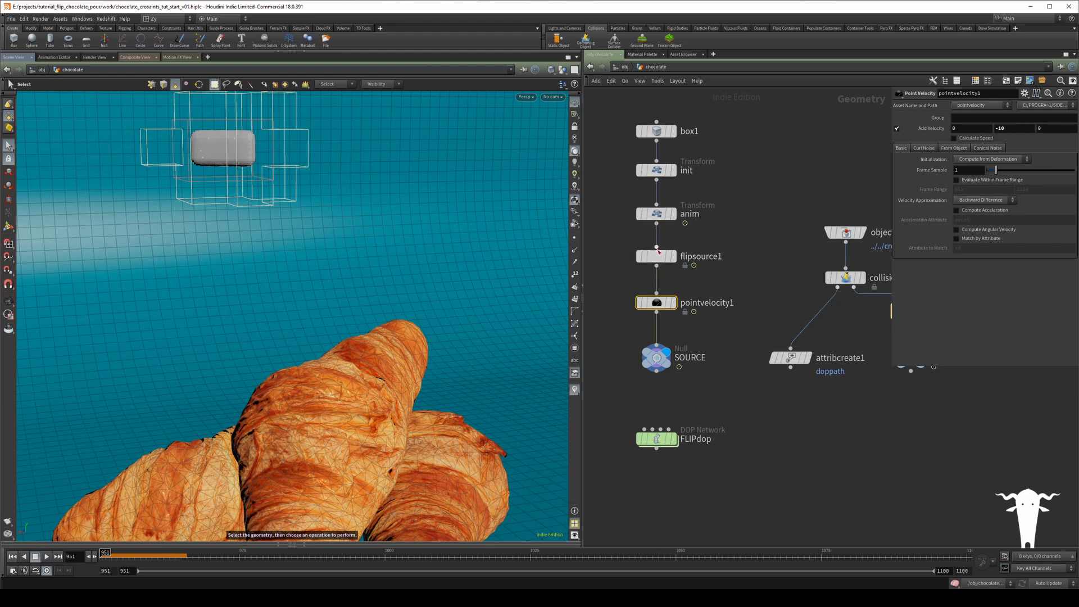
- Add curl noise to pointvelocity1 with a scale of 0.1
click(923, 148)
click(957, 158)
click(959, 176)
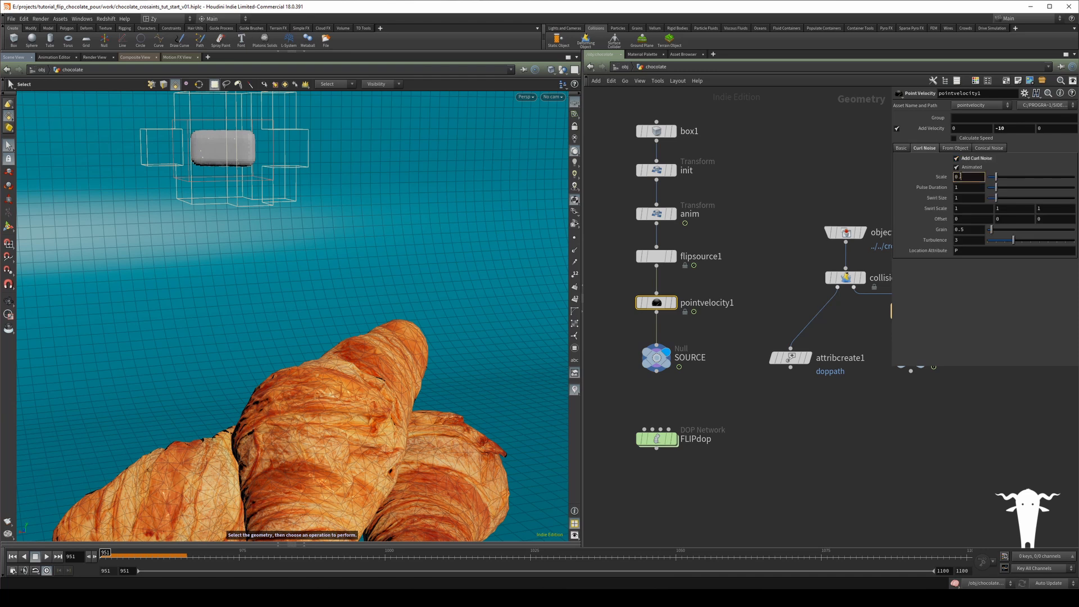
key(Return)
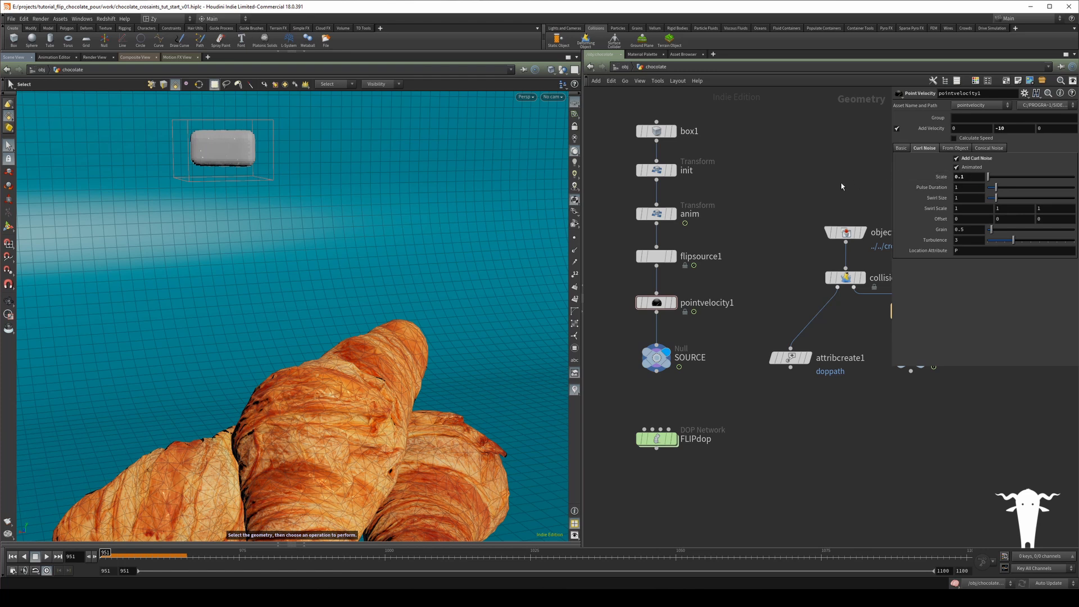
- Enter the FLIPdop network and set flipobject1's particle separation to 0.01
key(Up)
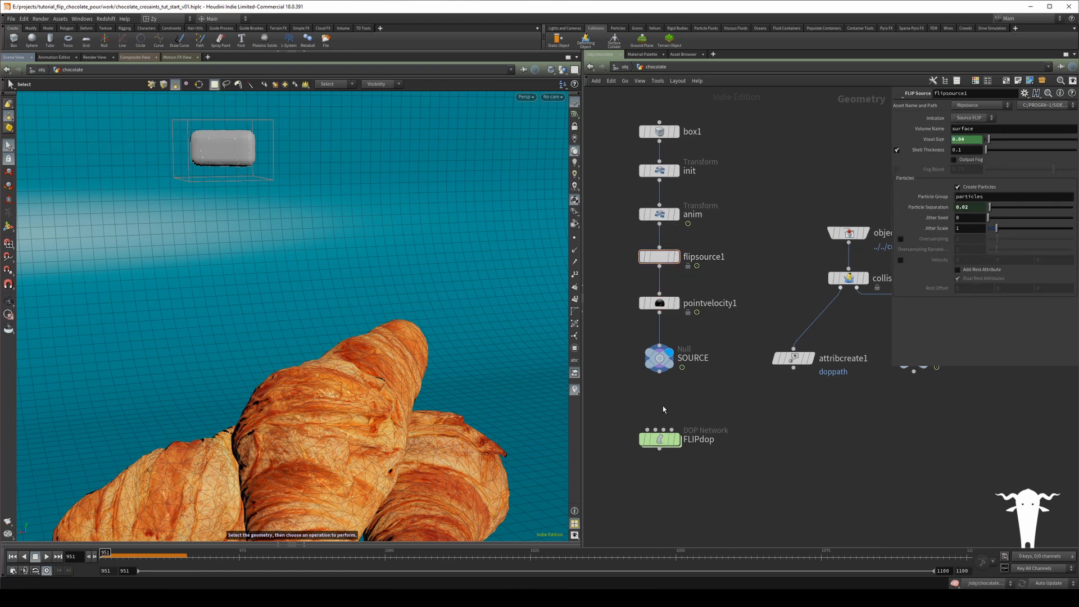
middle_drag(704, 400, 703, 382)
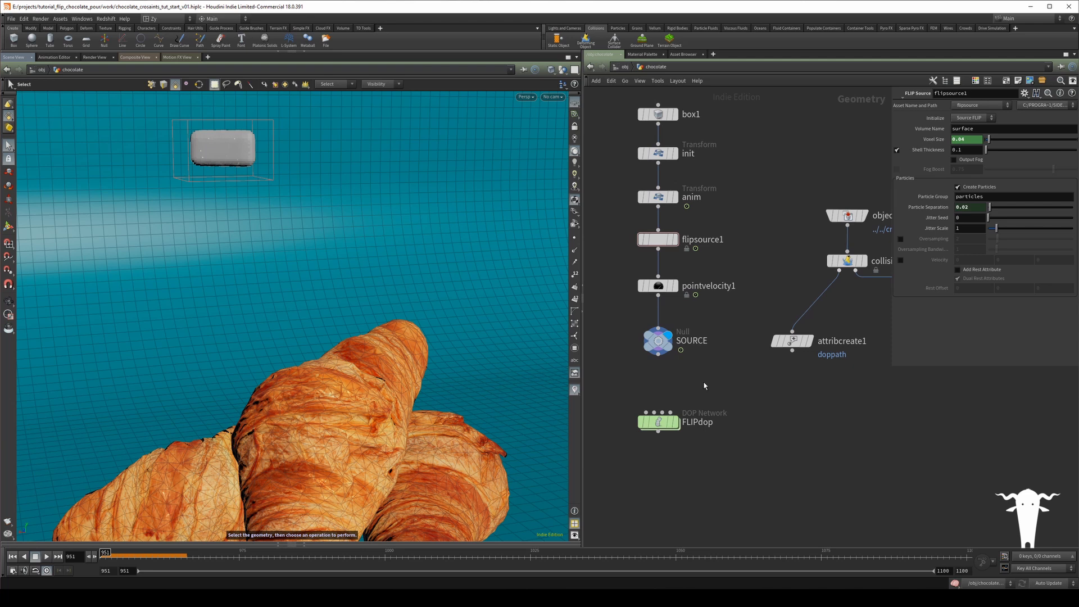
double_click(661, 420)
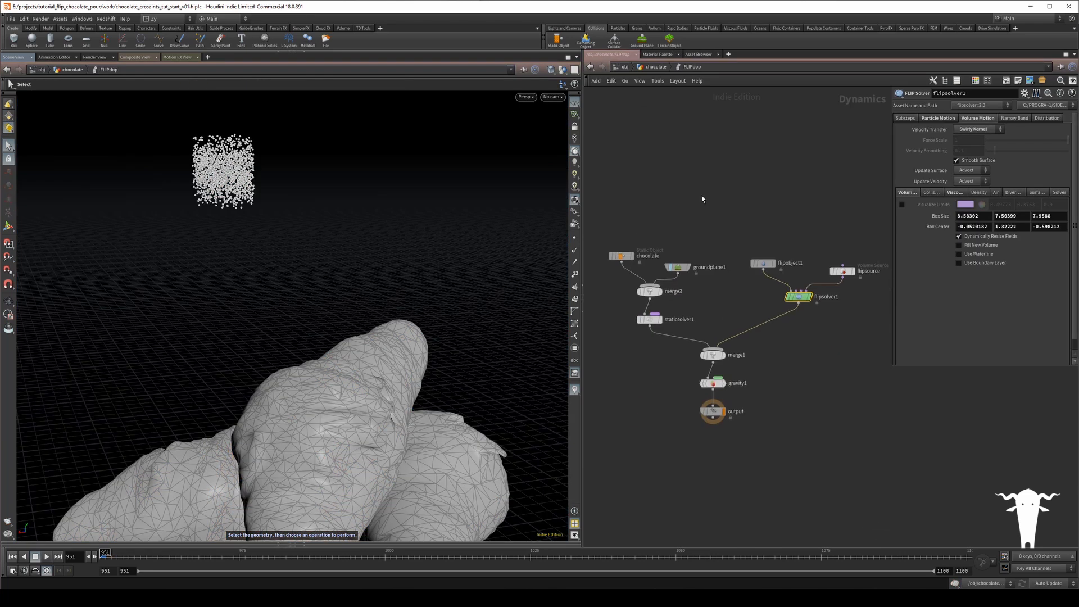
click(764, 263)
click(977, 129)
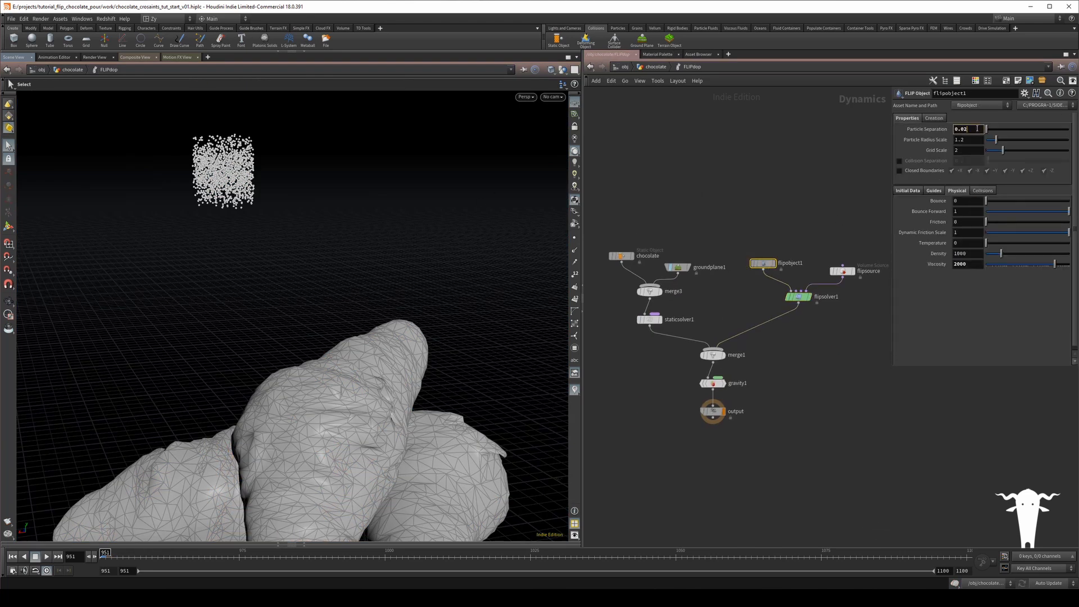
text(1)
key(Return)
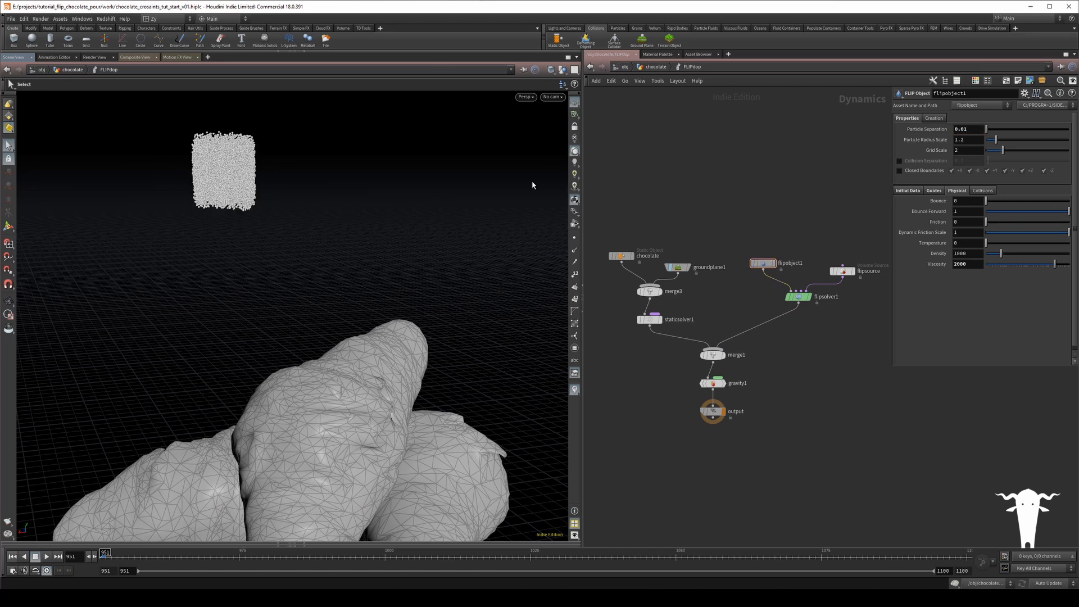
- Play the simulation to about frame 959 and inspect the pouring fluid for stray particles
alt+right_drag(225, 231, 162, 258)
alt+middle_drag(162, 258, 186, 223)
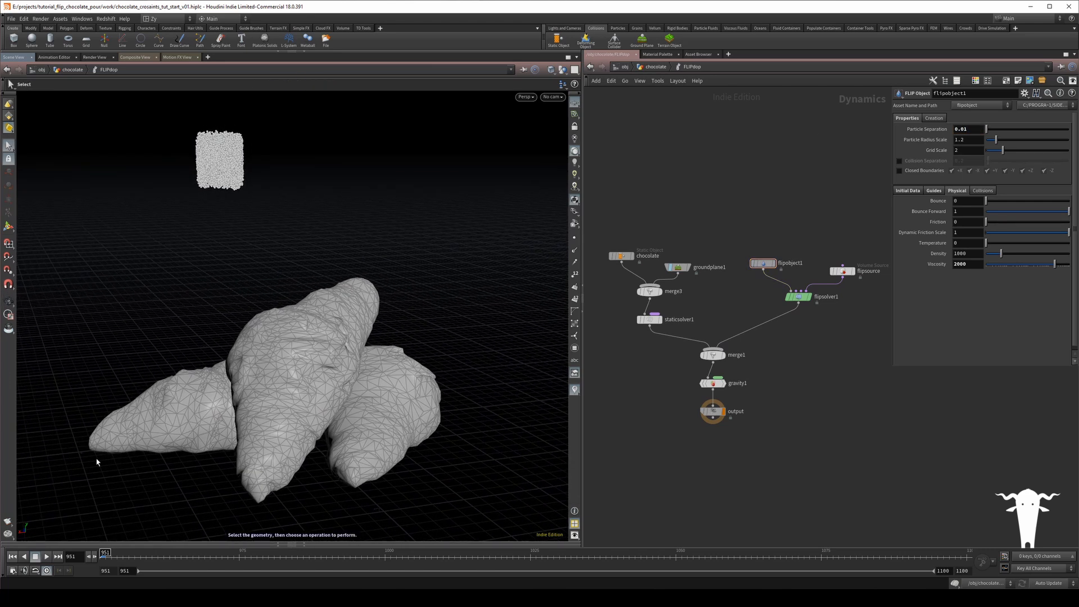
click(46, 556)
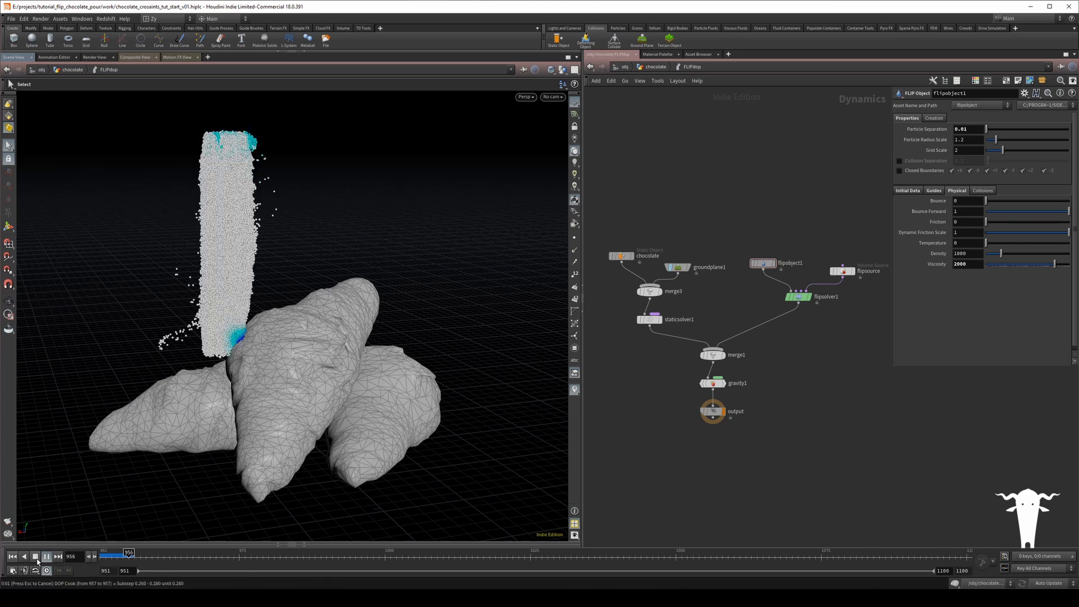
click(36, 558)
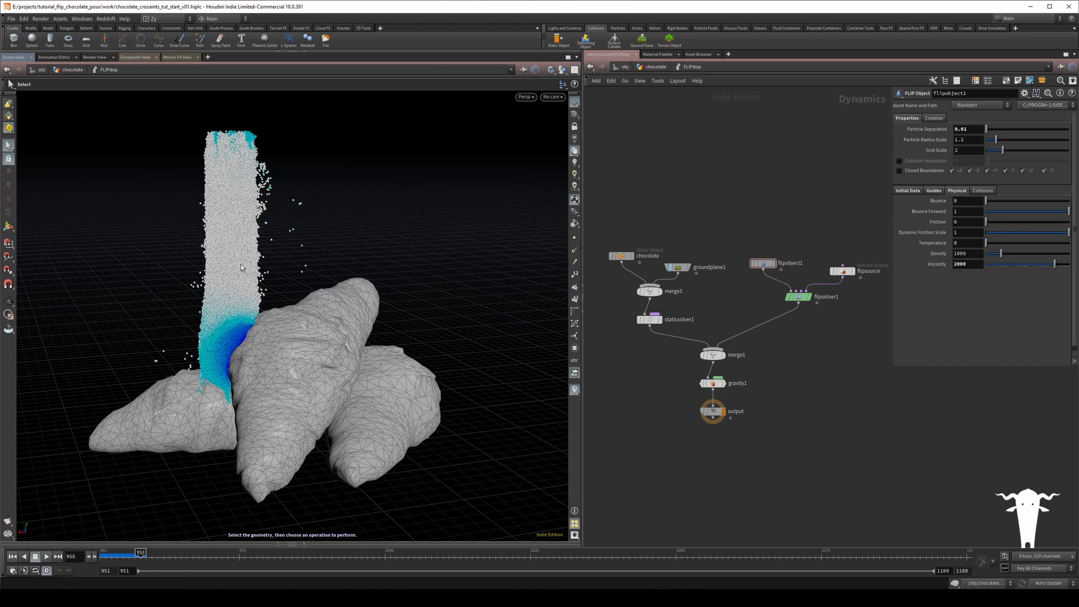
mouse_move(226, 214)
alt+mouse_down()
mouse_move(363, 198)
mouse_move(236, 212)
alt+mouse_up()
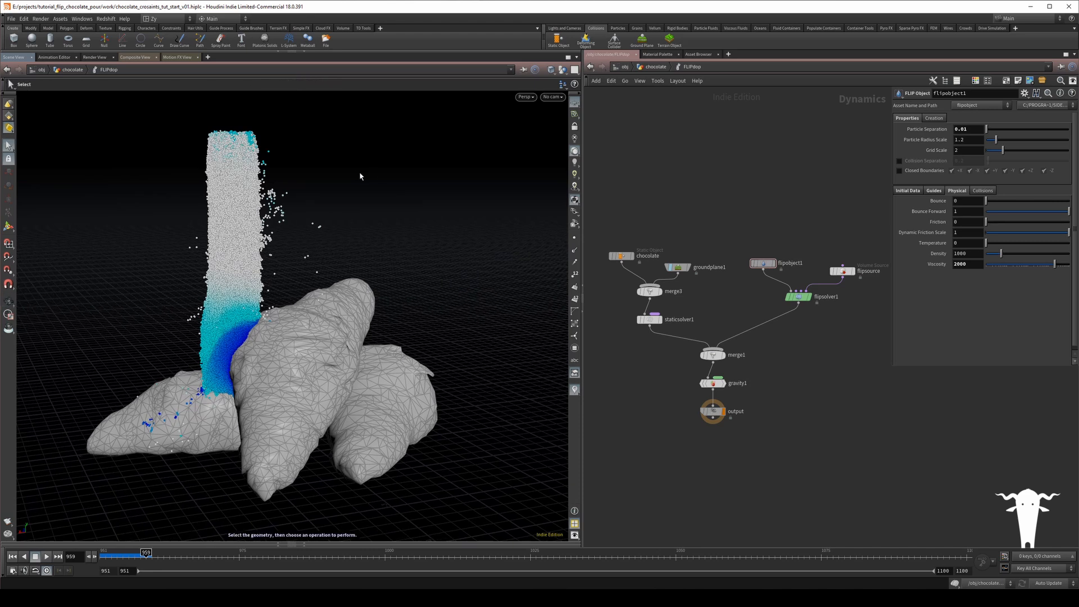
- Set pointvelocity1's initialization to Keep Incoming in the chocolate network
key(u)
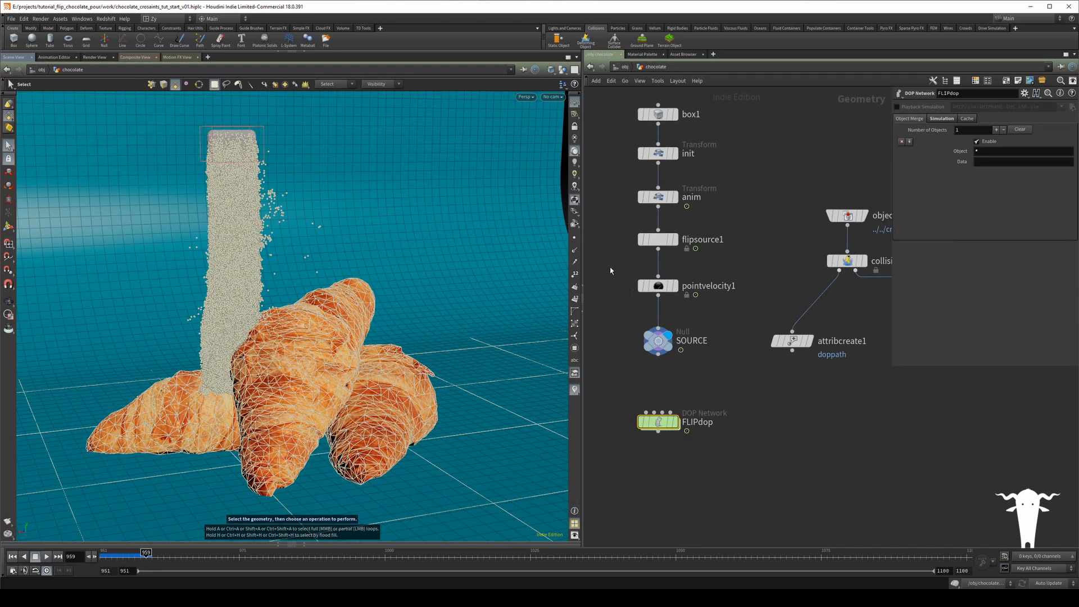
click(658, 285)
click(973, 160)
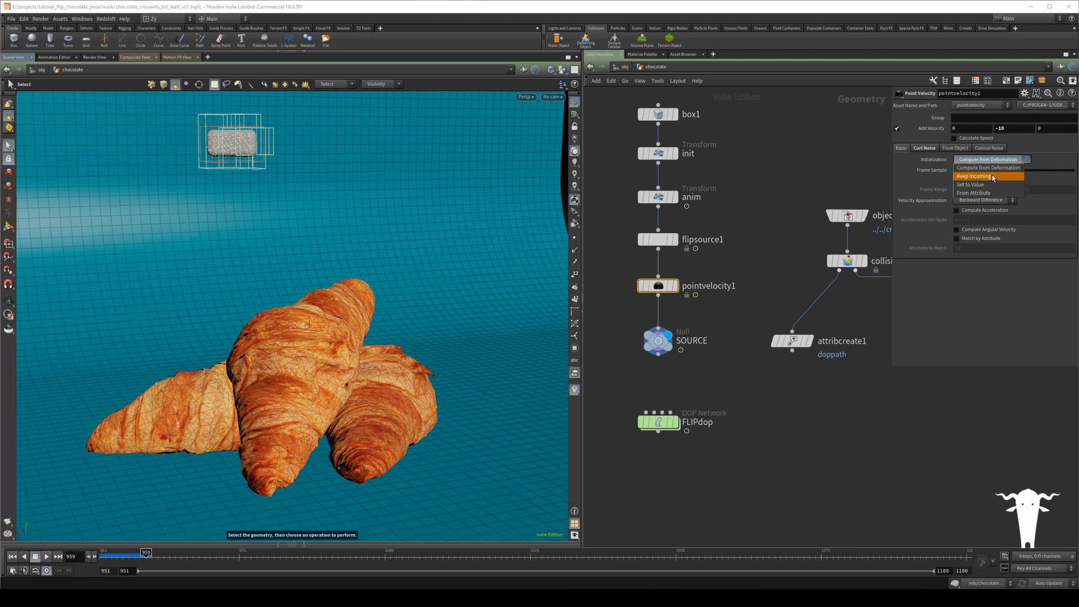
click(975, 176)
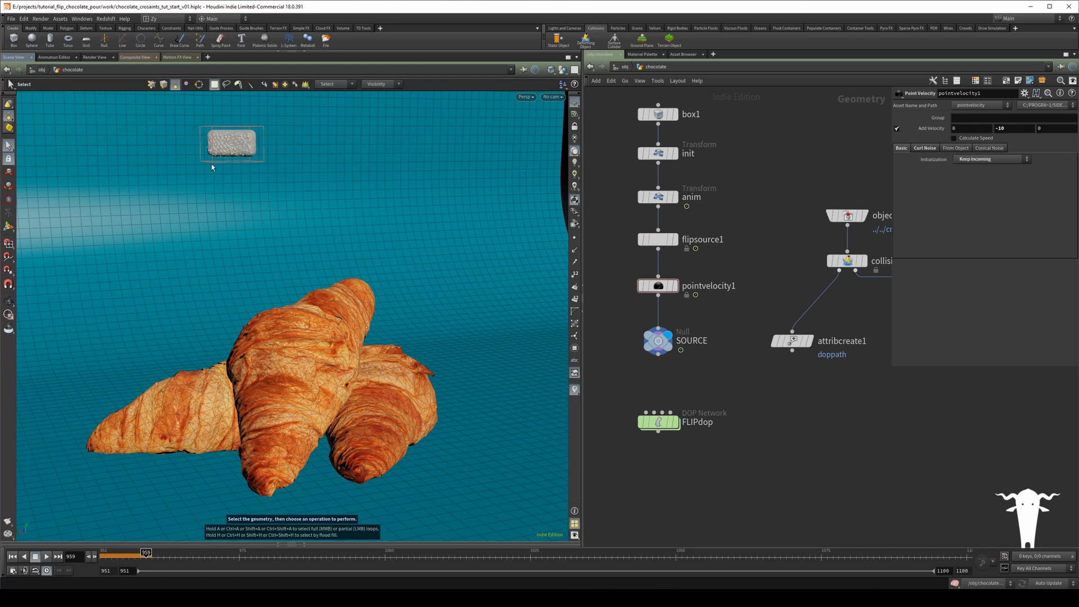
- Animate flipsource1's jitter seed with the expression $T
key(Up)
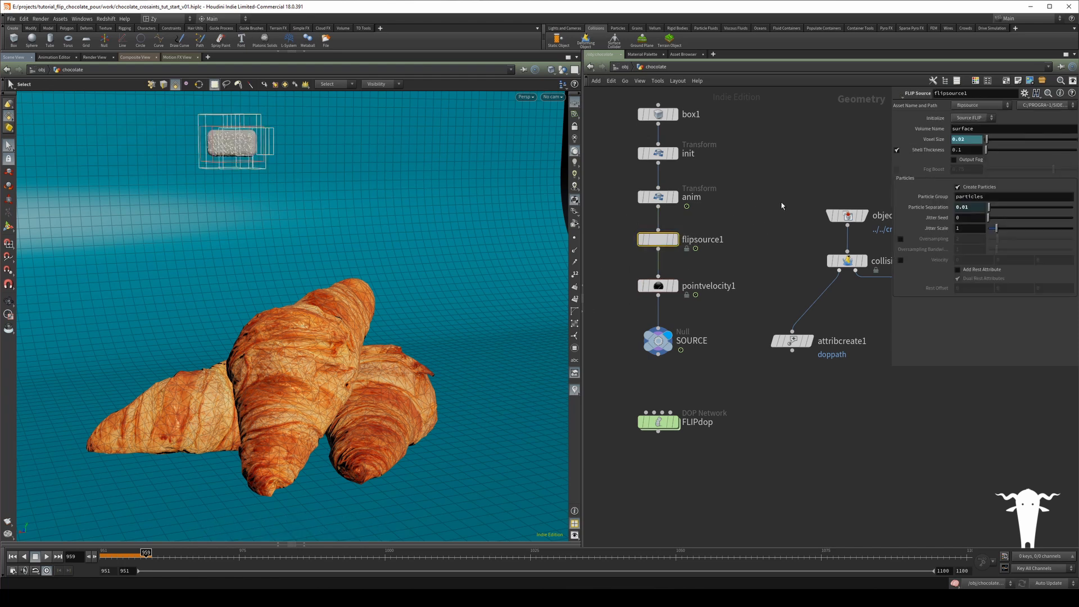
click(963, 218)
text($T)
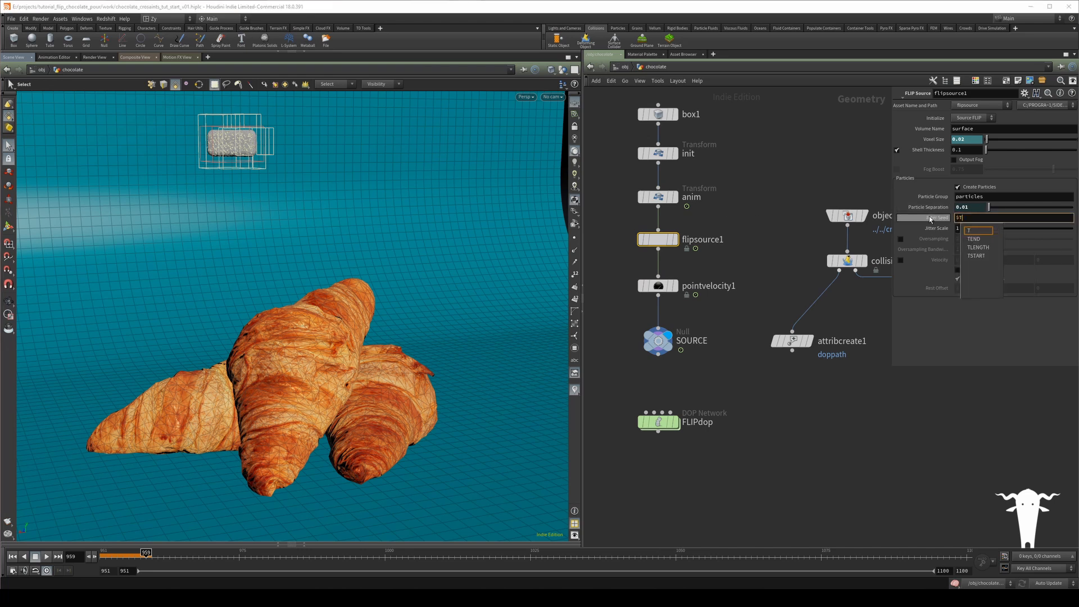
key(Return)
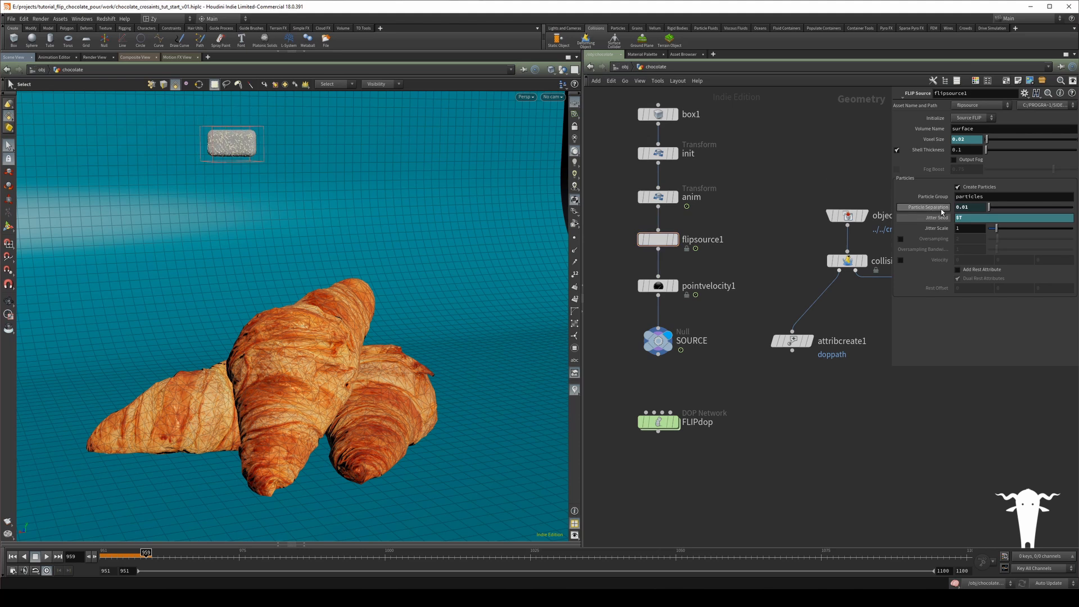
click(937, 217)
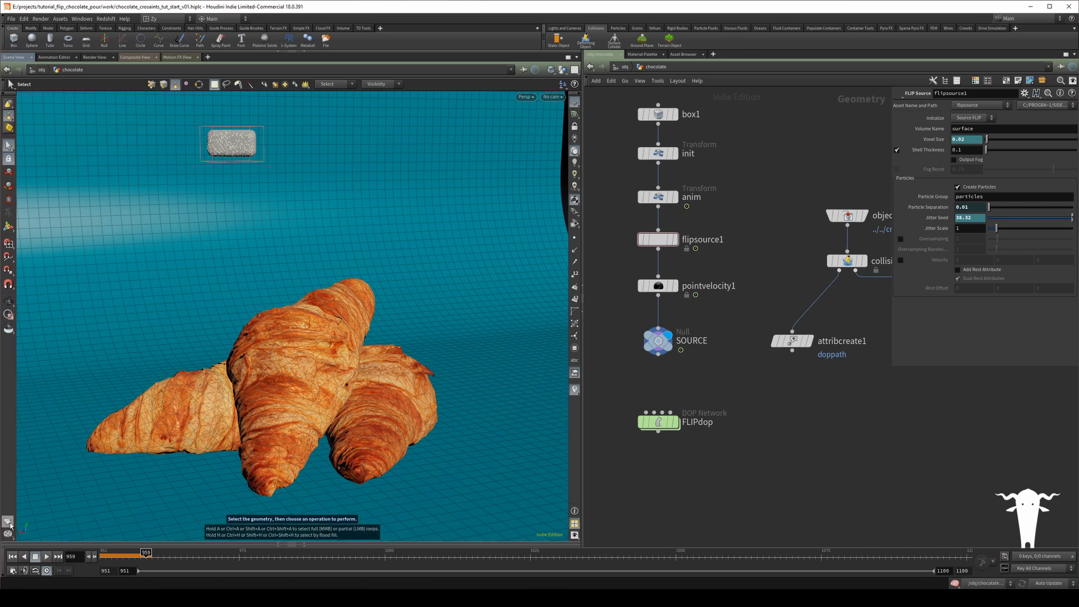
- Rerun the FLIPdop simulation from frame 951 and check the chocolate stream through cam1
click(13, 558)
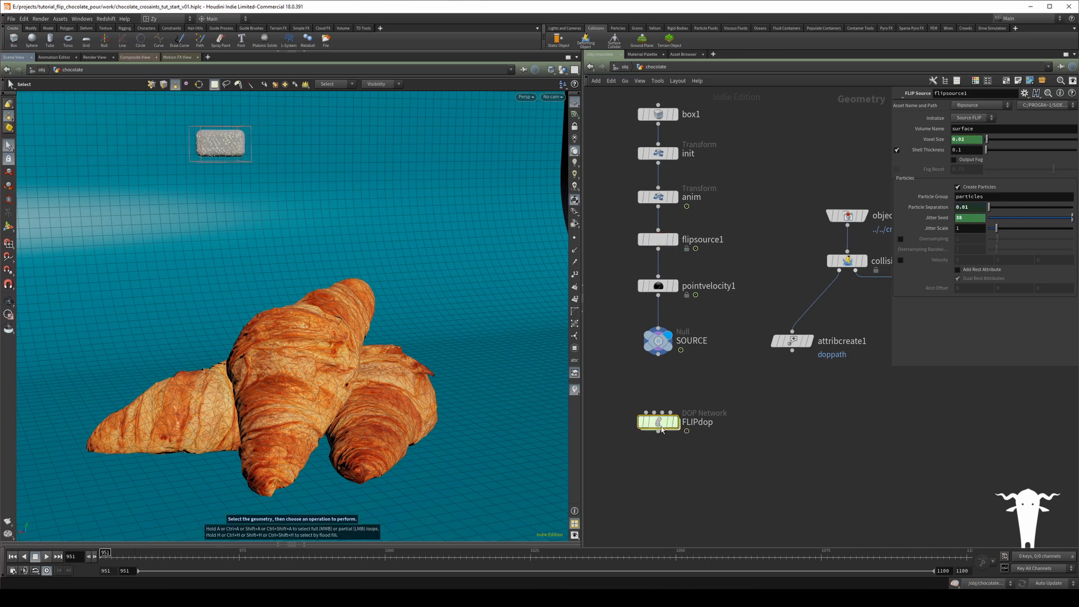
double_click(659, 423)
click(47, 557)
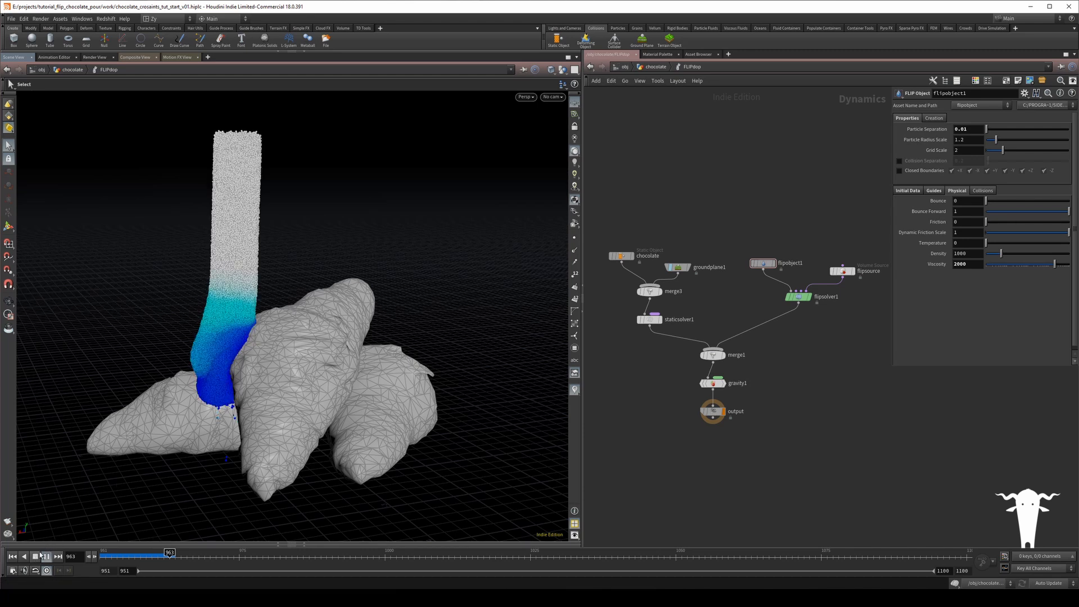
click(552, 97)
click(563, 137)
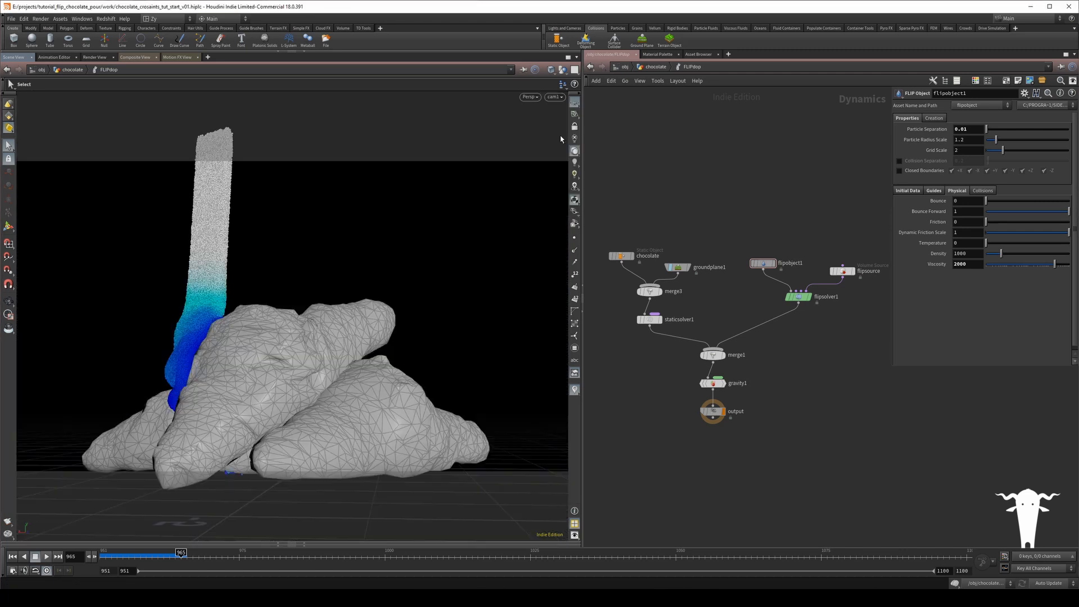
click(47, 557)
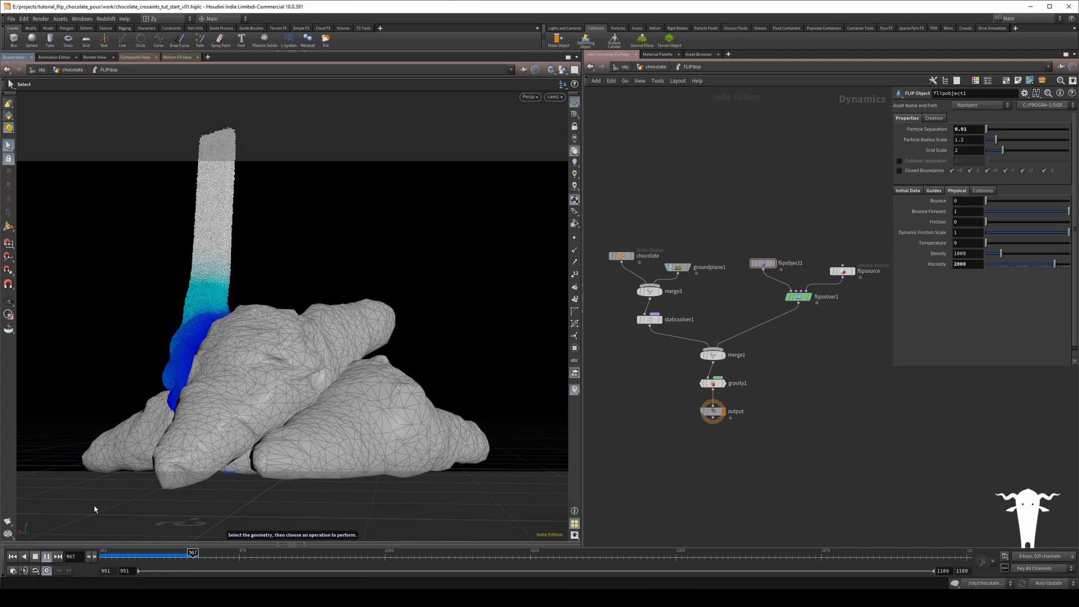
- Stop the simulation playback and display the FLIP object's surface guide instead of its particles
click(35, 558)
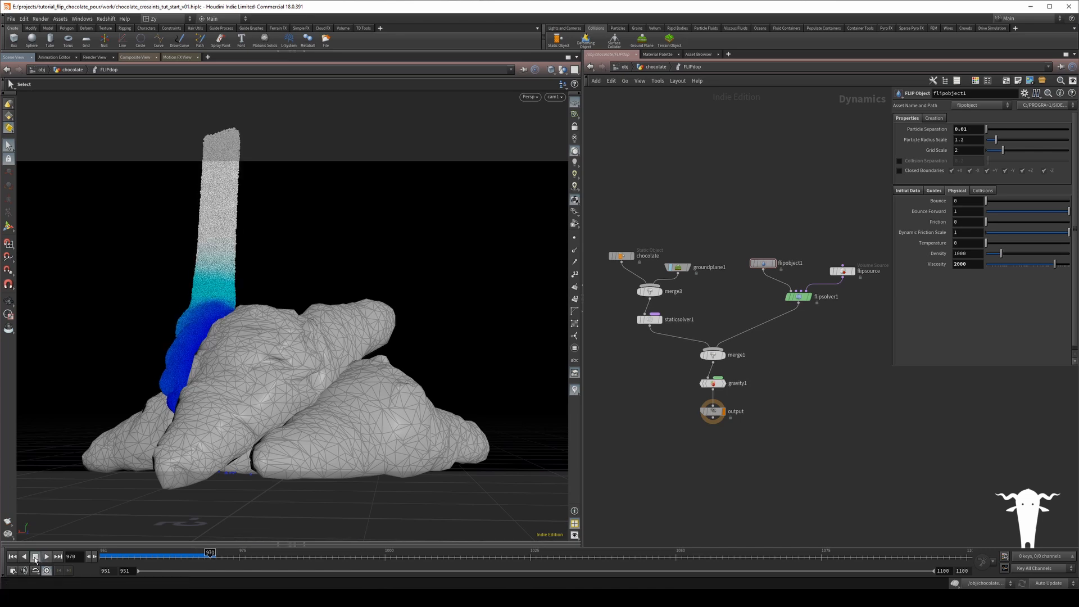
alt+drag(271, 254, 223, 291)
alt+right_drag(223, 292, 293, 225)
click(765, 264)
click(934, 192)
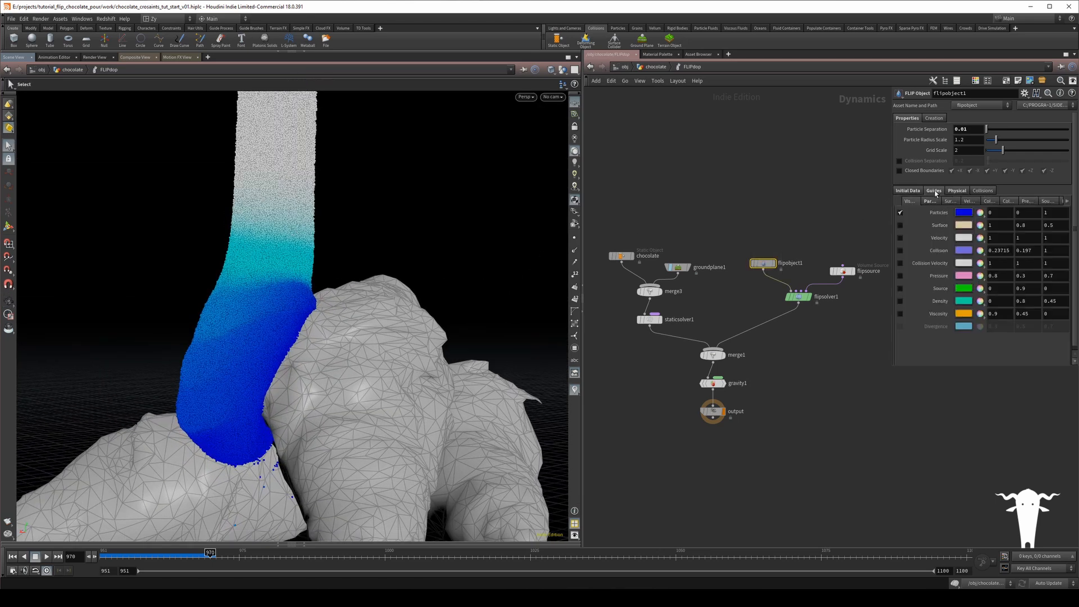
click(900, 212)
click(900, 225)
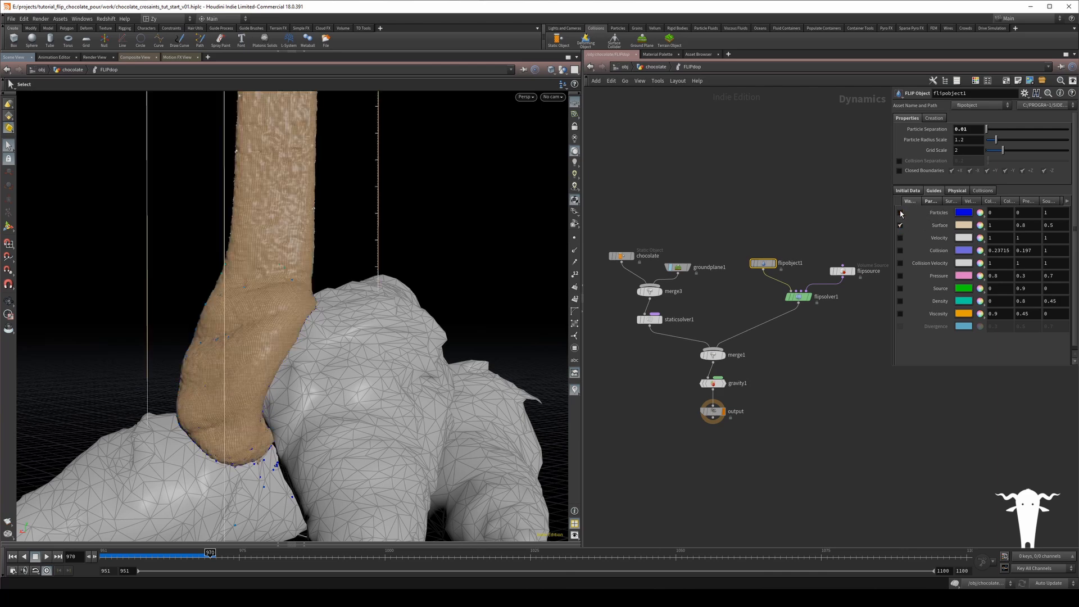
- Examine the poured fluid's surface from several angles and replay the simulation from frame 951 to about frame 970
alt+middle_drag(319, 244, 344, 263)
alt+drag(298, 275, 371, 233)
alt+drag(345, 307, 373, 304)
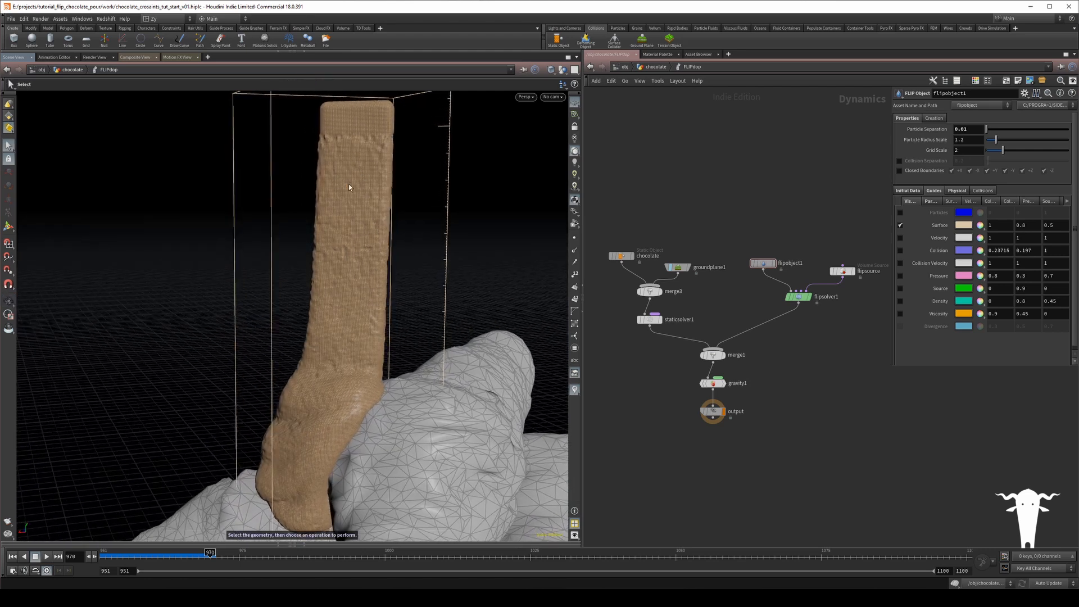
alt+drag(359, 222, 304, 304)
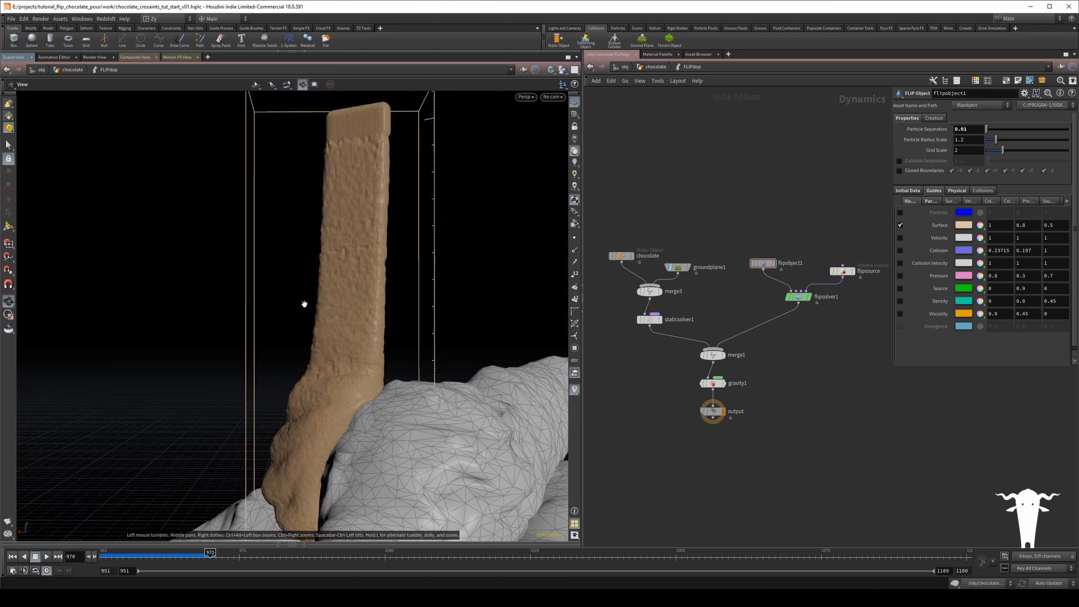
alt+right_drag(304, 304, 275, 336)
alt+middle_drag(275, 336, 212, 328)
drag(210, 556, 92, 556)
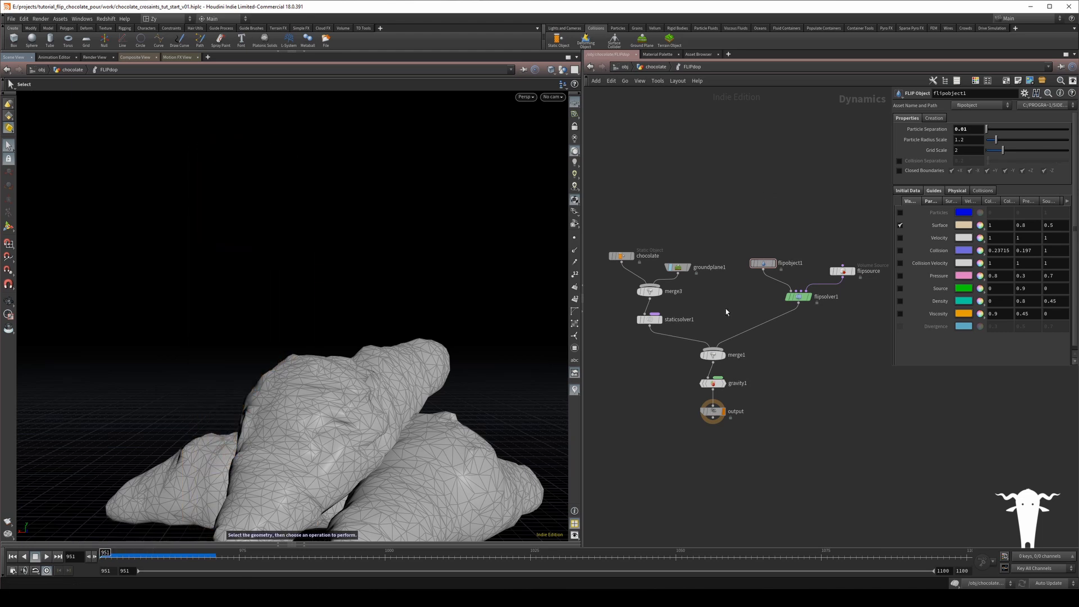
click(47, 556)
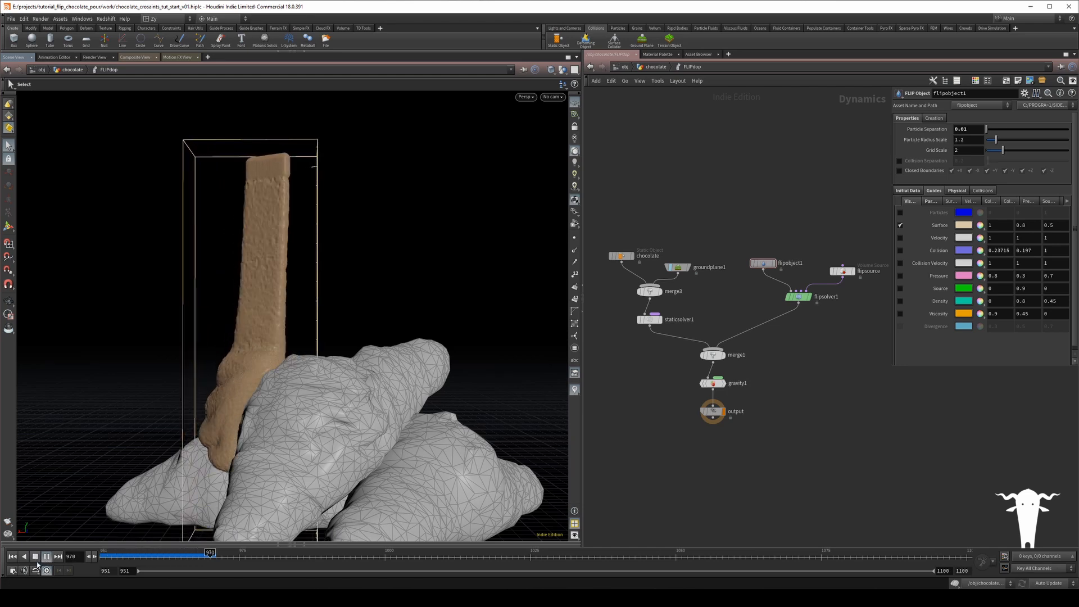
click(34, 559)
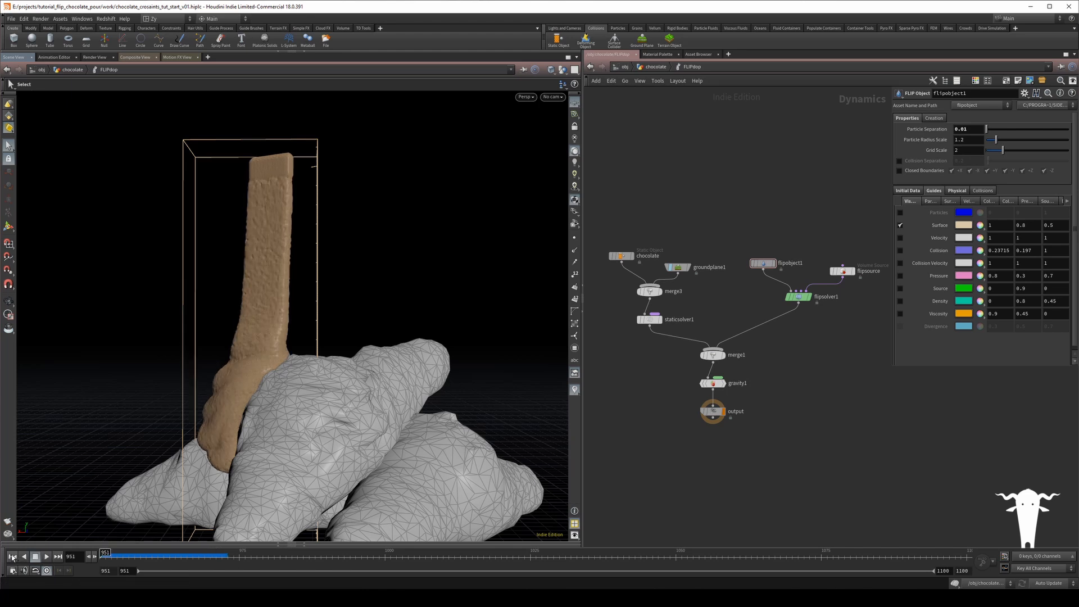
- Rewind to the first frame and set the Y force of the gravity1 node to -5
click(12, 556)
click(713, 383)
click(1036, 106)
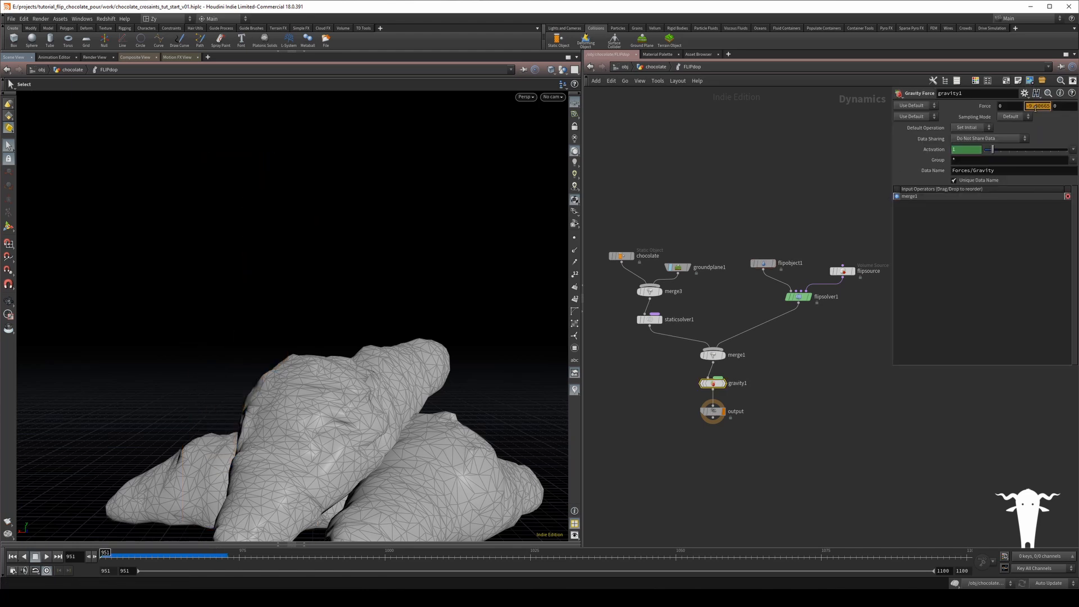
text(-5)
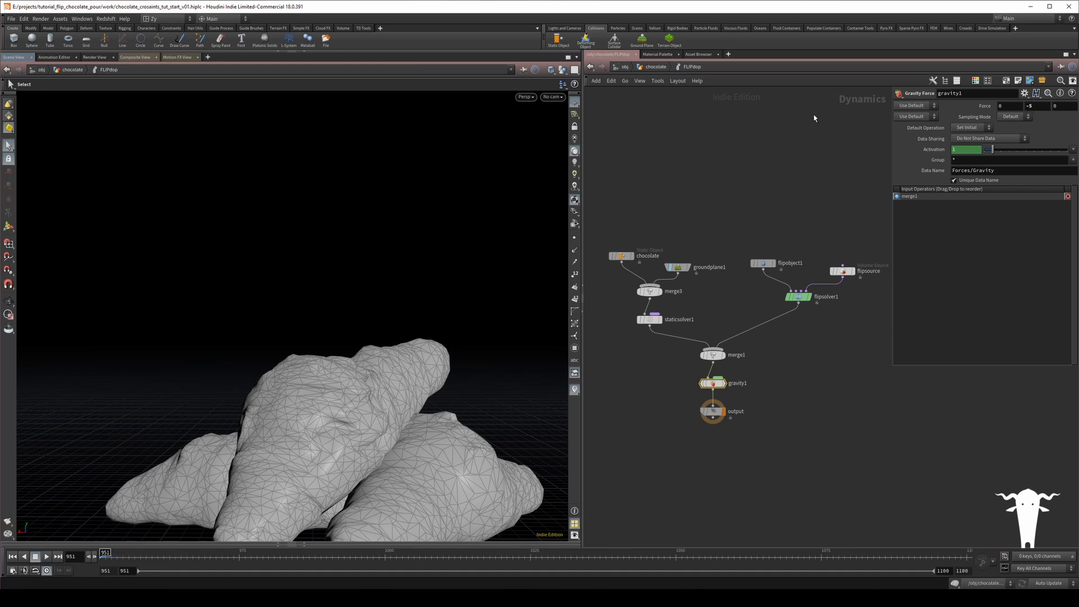
- In the chocolate geometry network, set the Y component of pointvelocity1's Add Velocity to -5
click(656, 67)
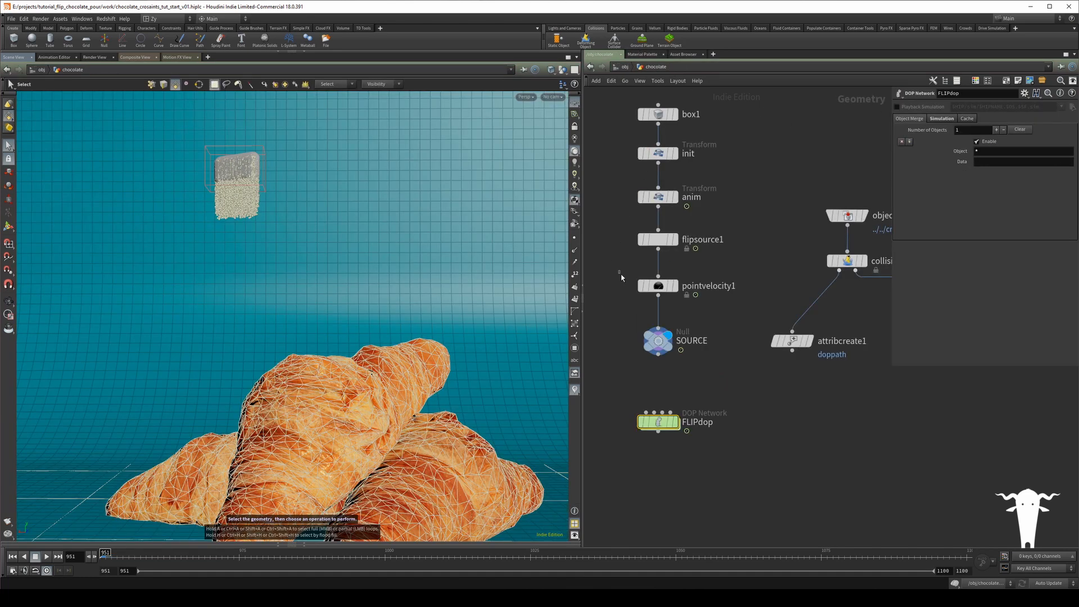
click(658, 286)
click(997, 129)
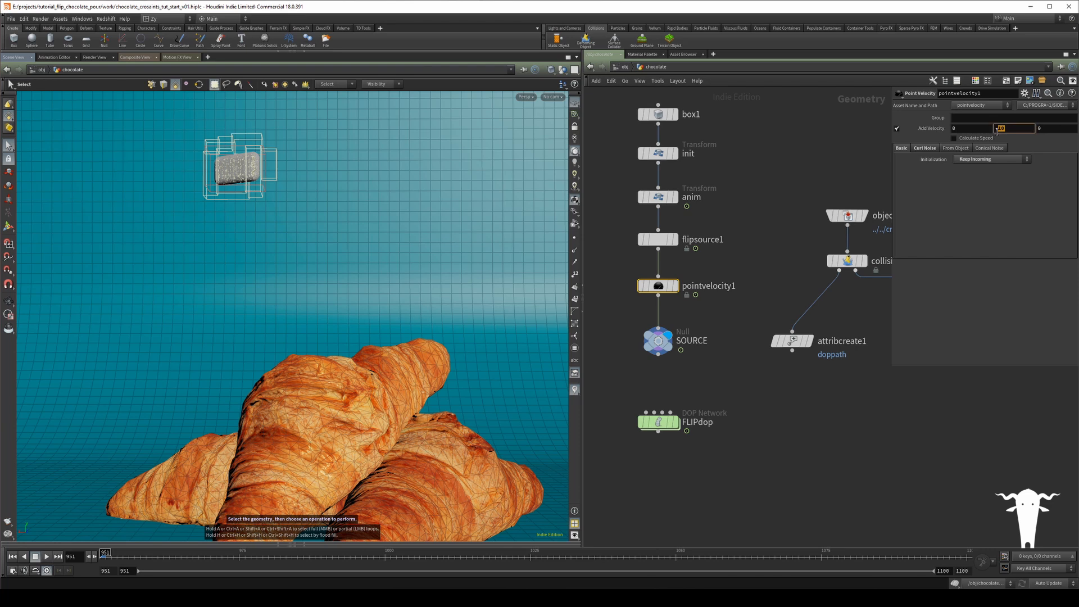
text(-5)
key(Return)
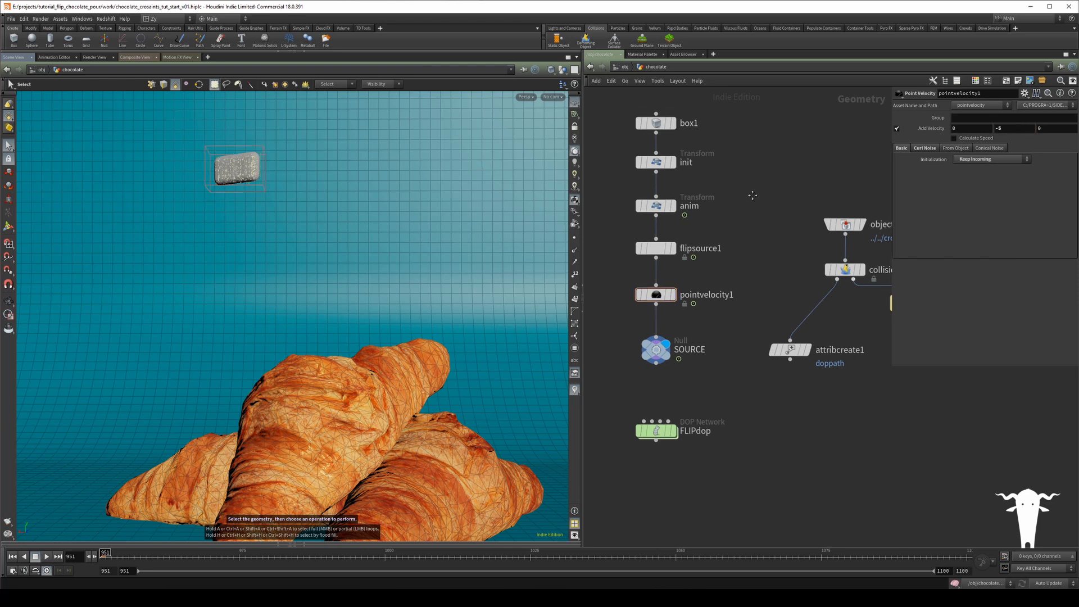
- Set the shell thickness of the flipsource1 node to 0.05
click(639, 260)
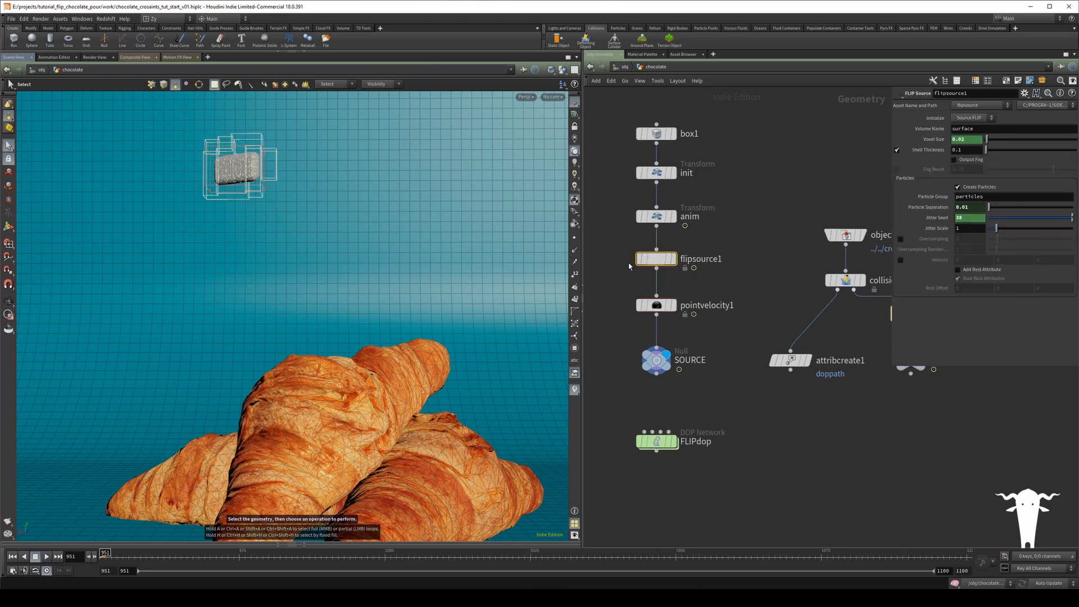
click(967, 150)
text(05)
key(Return)
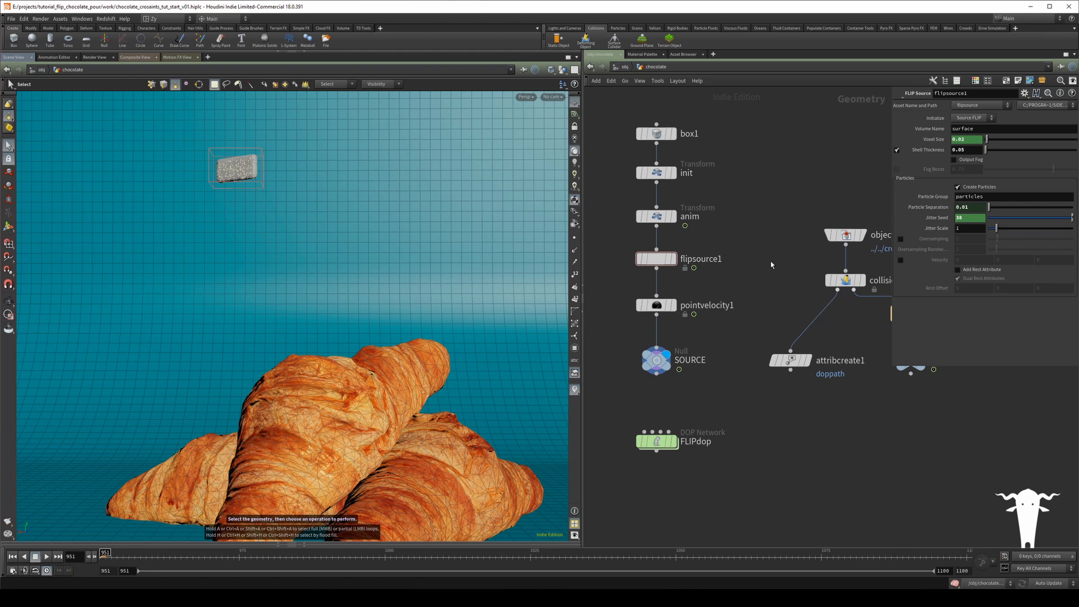
- Return to the FLIPdop network, run the simulation from frame 951 and stop it at about frame 999
middle_drag(771, 264, 770, 248)
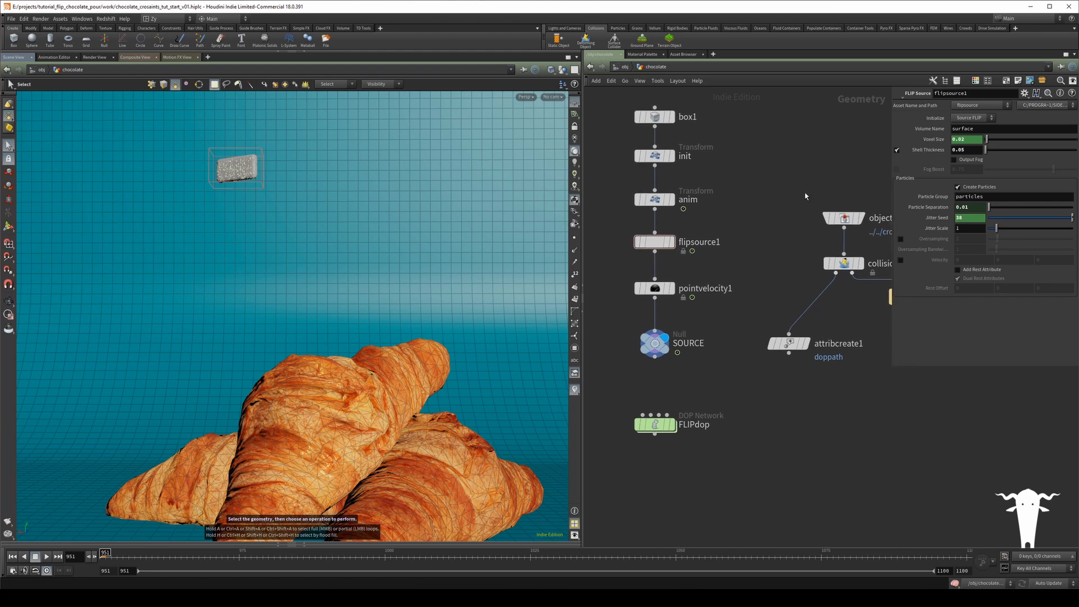
double_click(654, 425)
middle_drag(734, 306, 732, 307)
click(731, 307)
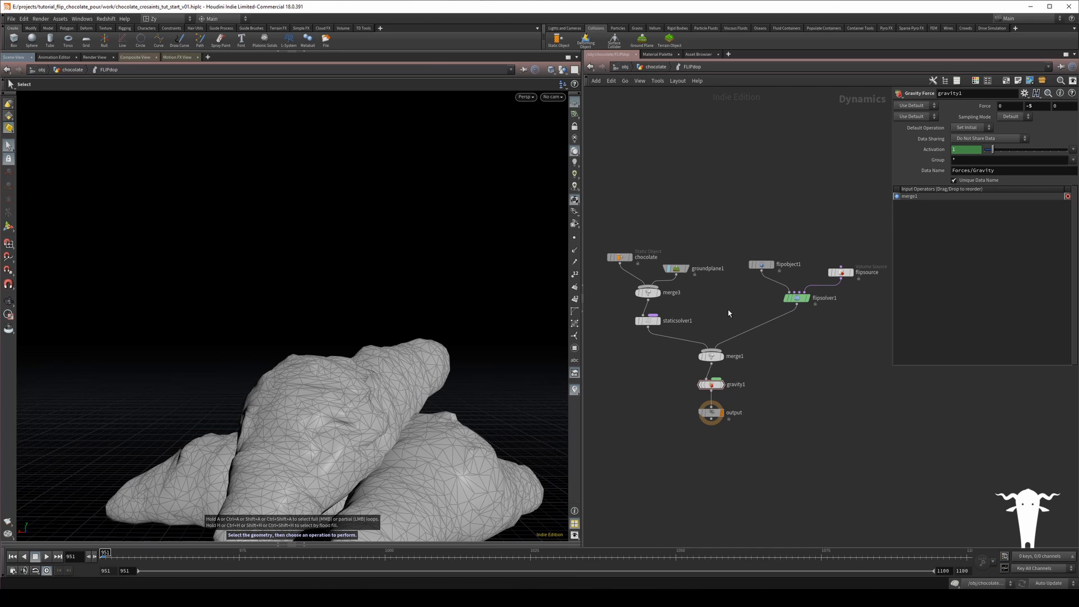
middle_drag(728, 313, 724, 328)
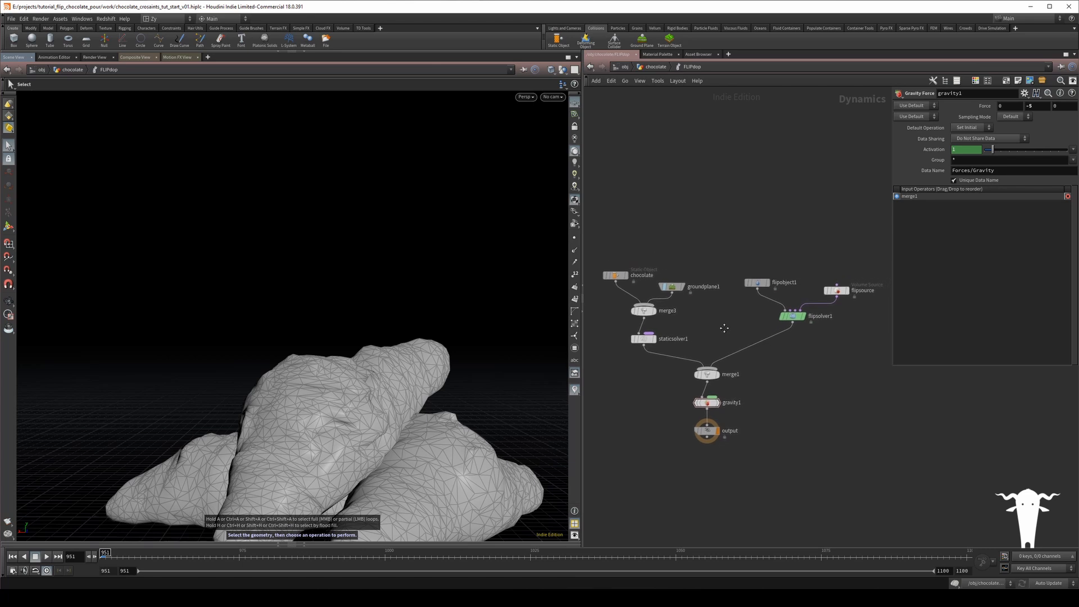
click(46, 556)
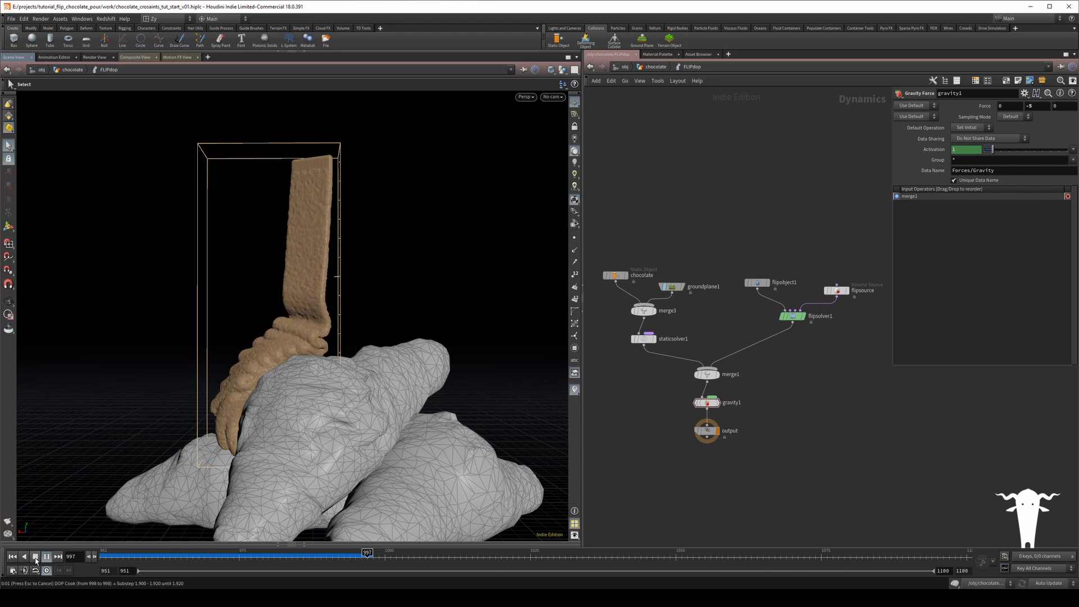
key(Escape)
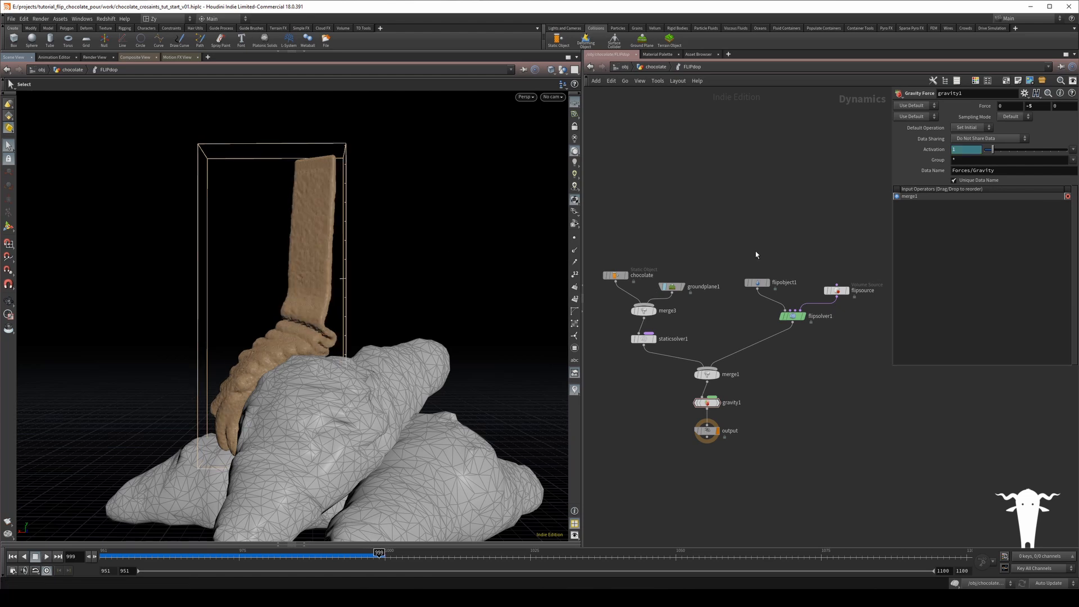
- Display the particles of flipobject1 and hide its surface guide
click(757, 283)
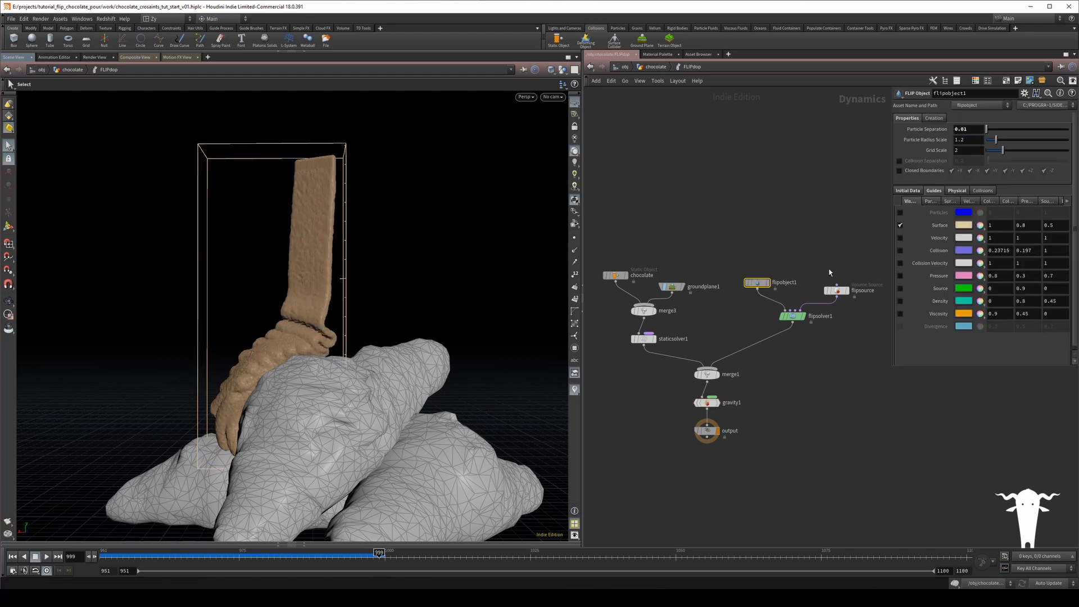
click(900, 213)
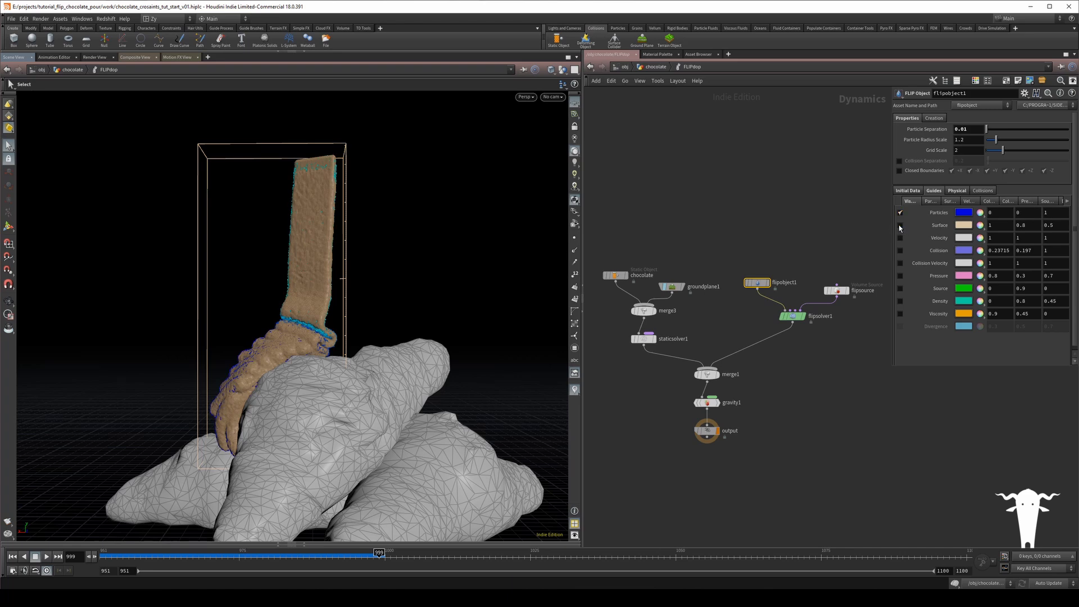
click(899, 227)
- Examine the particle stream over the croissants while scrubbing the simulation back to frame 951
alt+drag(359, 202, 229, 225)
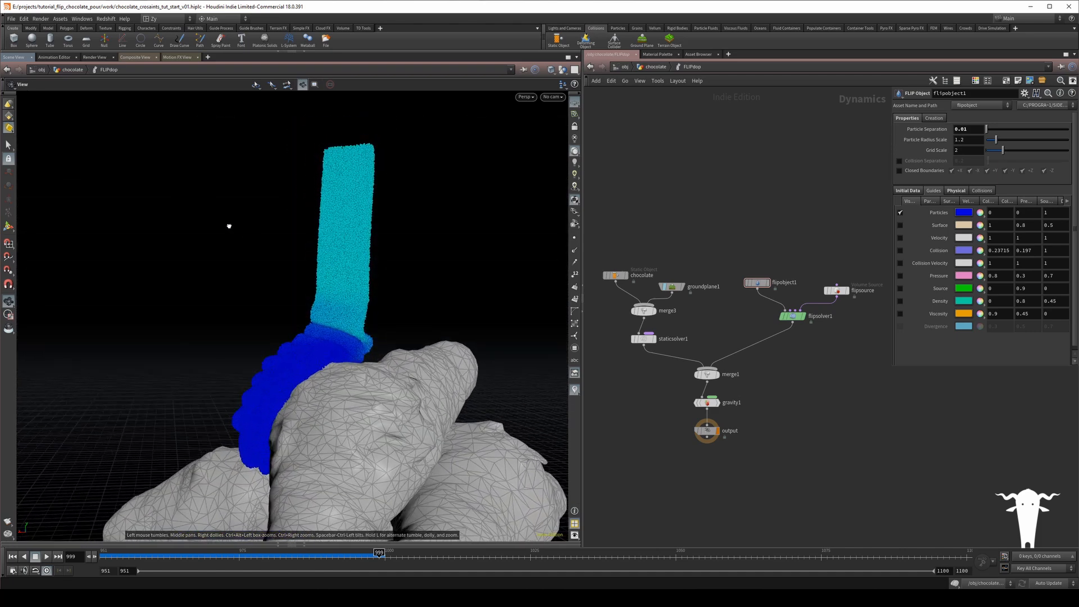
key(s)
drag(374, 557, 349, 554)
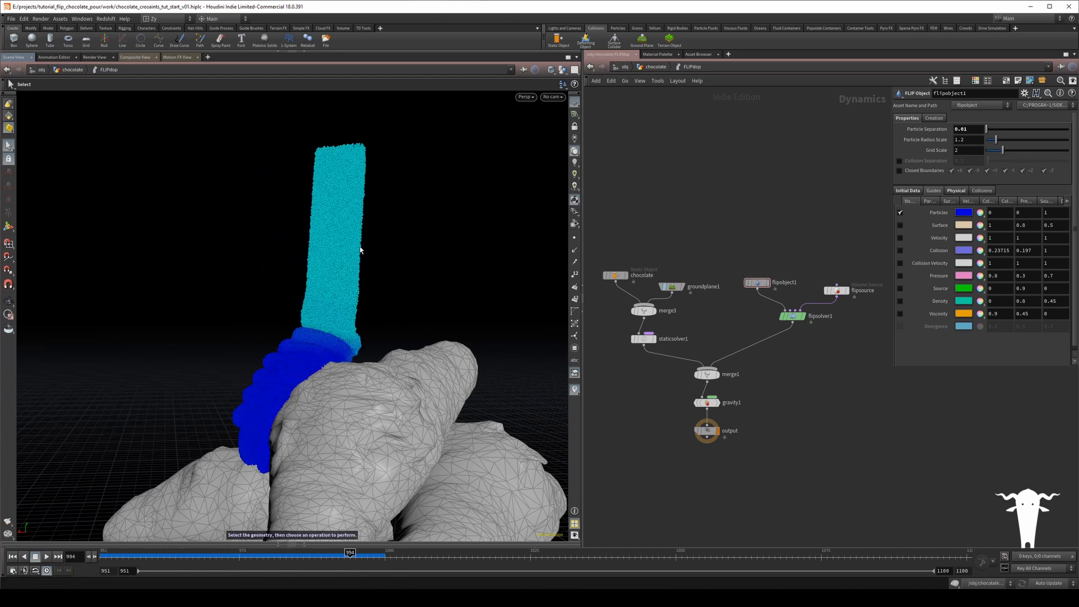
drag(169, 555, 93, 495)
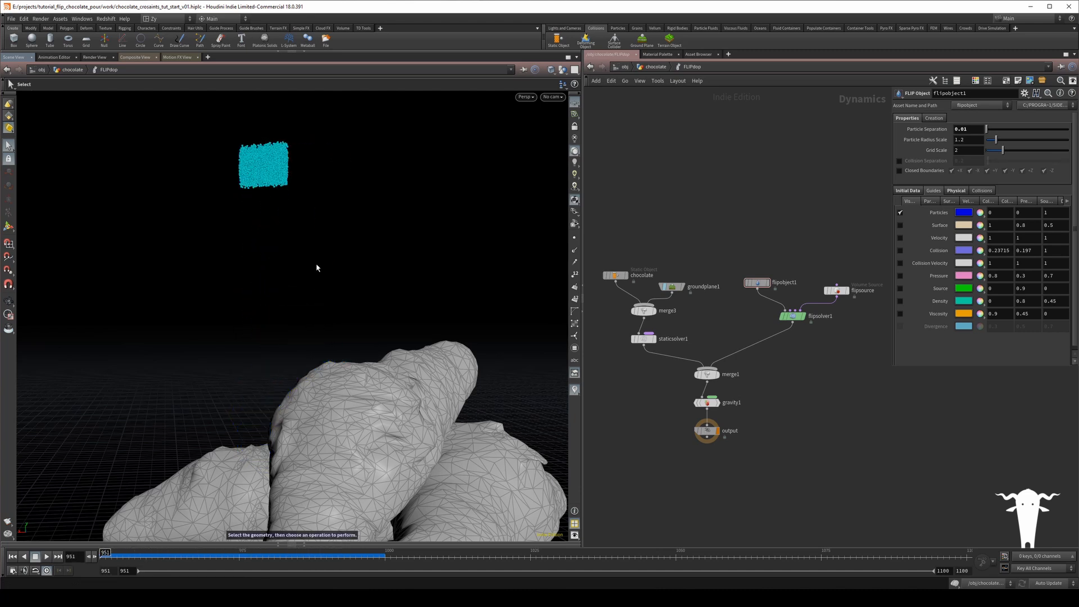
- Reduce the viewport's particle point size to 1 pixel in the geometry display options and move the dialog clear of the viewport
key(d)
click(160, 227)
click(165, 234)
drag(180, 248, 152, 247)
drag(311, 112, 864, 85)
- Examine the layering inside the falling particle stream up close at frames 991 and 986
alt+right_drag(296, 232, 366, 194)
drag(121, 563, 334, 538)
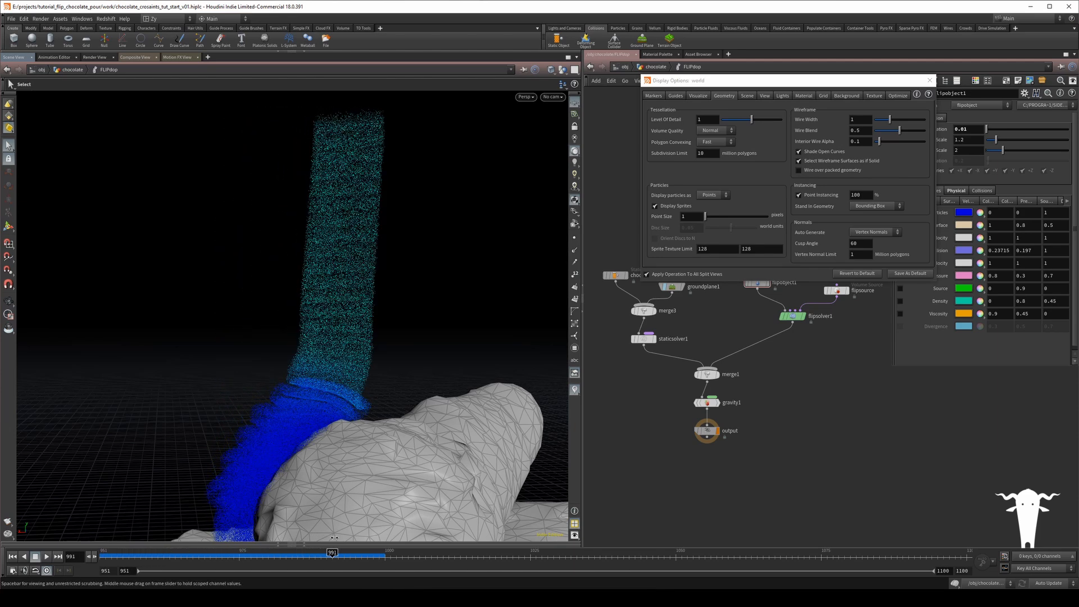
key(space)
drag(265, 469, 308, 282)
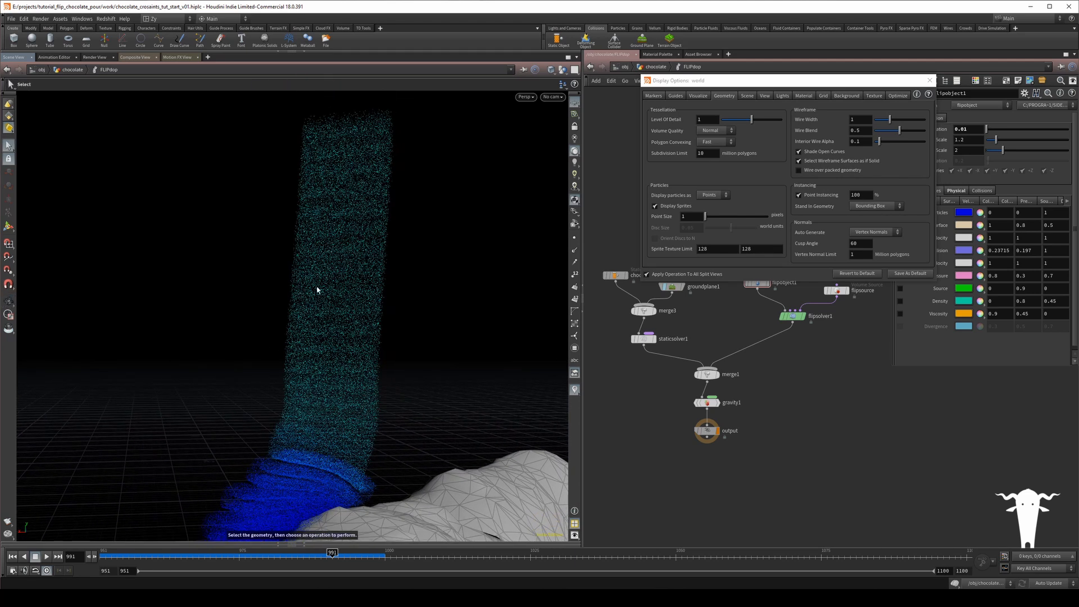
drag(323, 408, 267, 340)
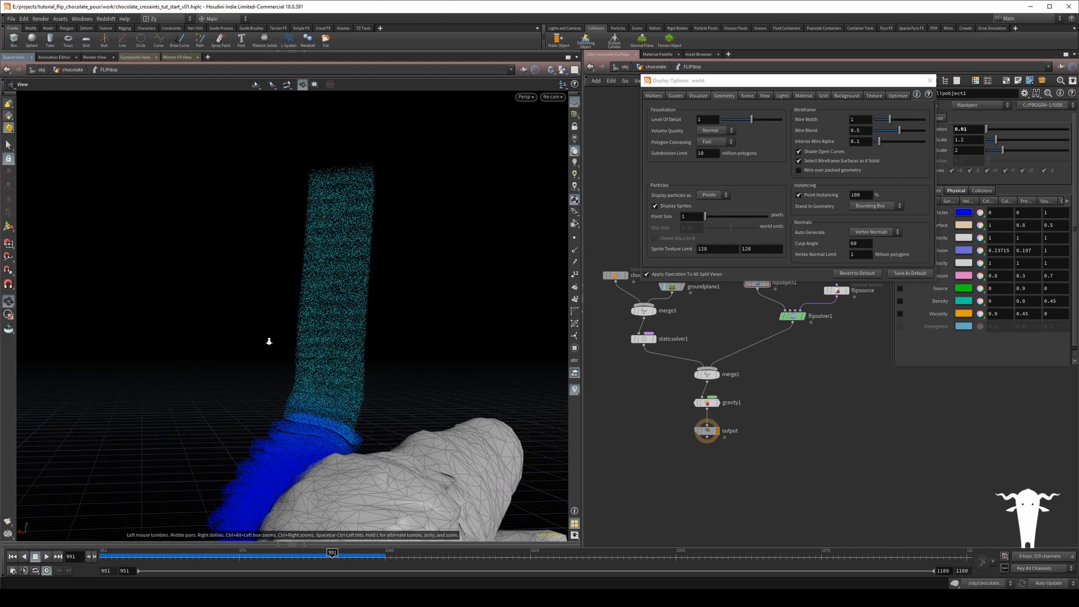
drag(332, 555, 304, 555)
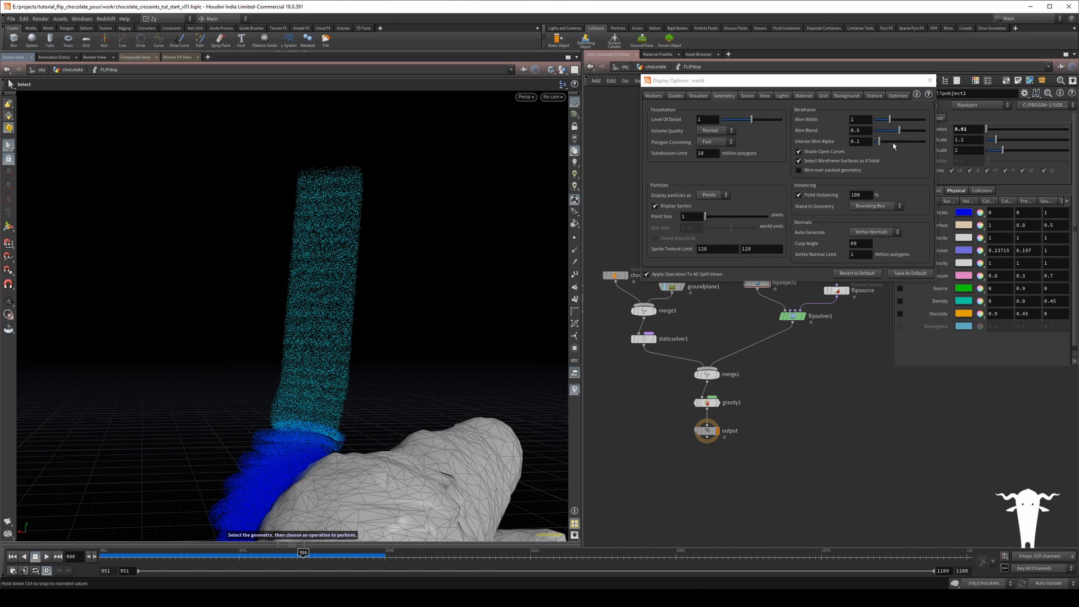
- Set the viewport's particle point size to 5 pixels and close the display options
click(691, 218)
key(BackSpace)
text(5)
key(Return)
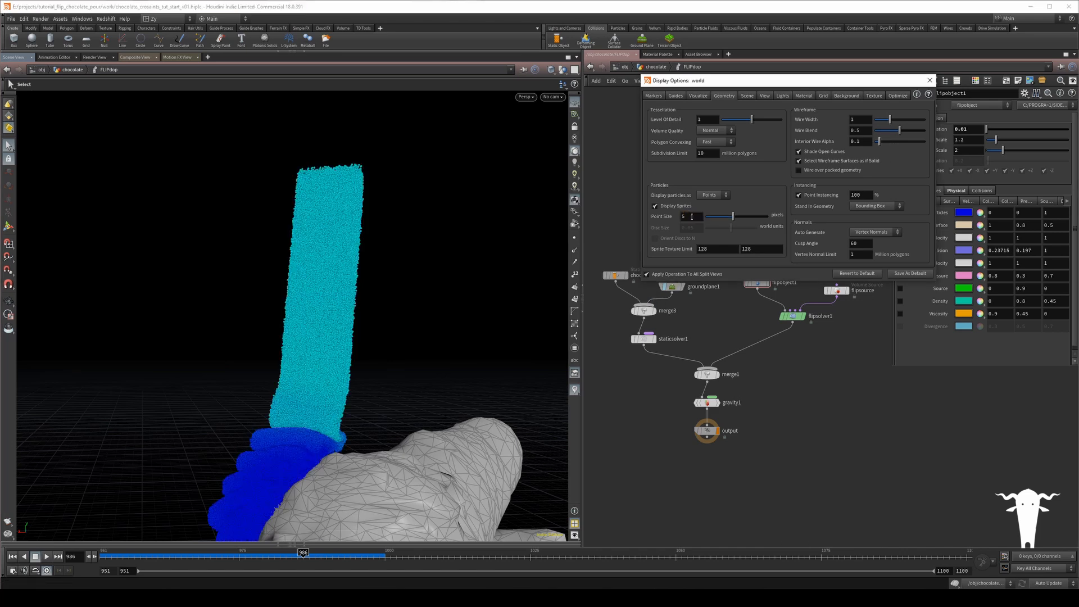
click(929, 80)
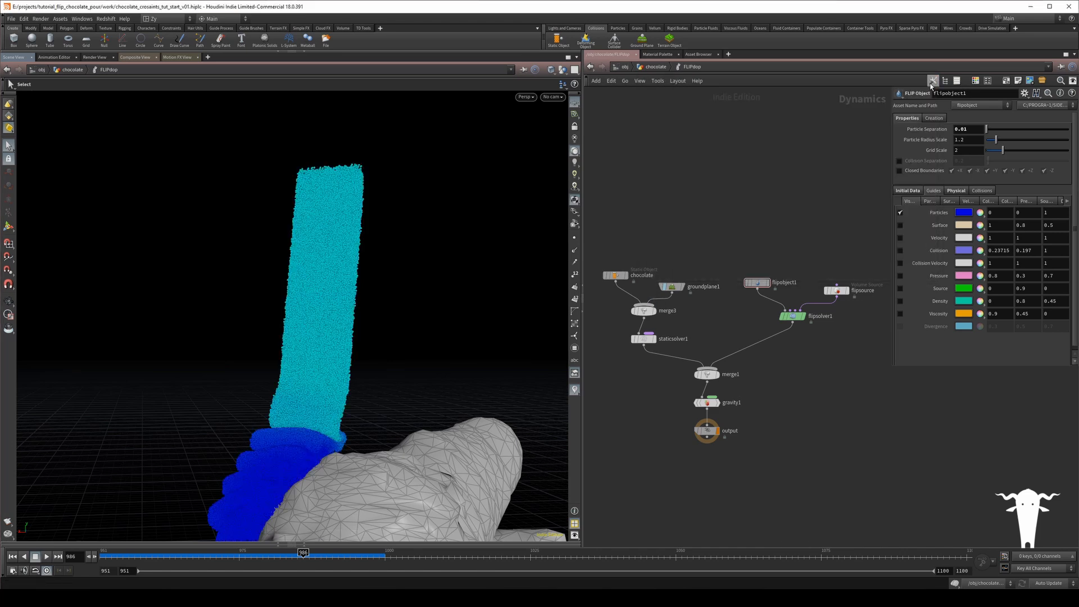
- Reframe the particle stream and scrub the timeline back to the first frame, 951
middle_drag(734, 253, 709, 244)
mouse_move(274, 382)
alt+mouse_down()
mouse_move(263, 409)
mouse_move(248, 412)
mouse_move(272, 376)
alt+mouse_up()
alt+middle_drag(273, 376, 270, 364)
drag(245, 556, 71, 561)
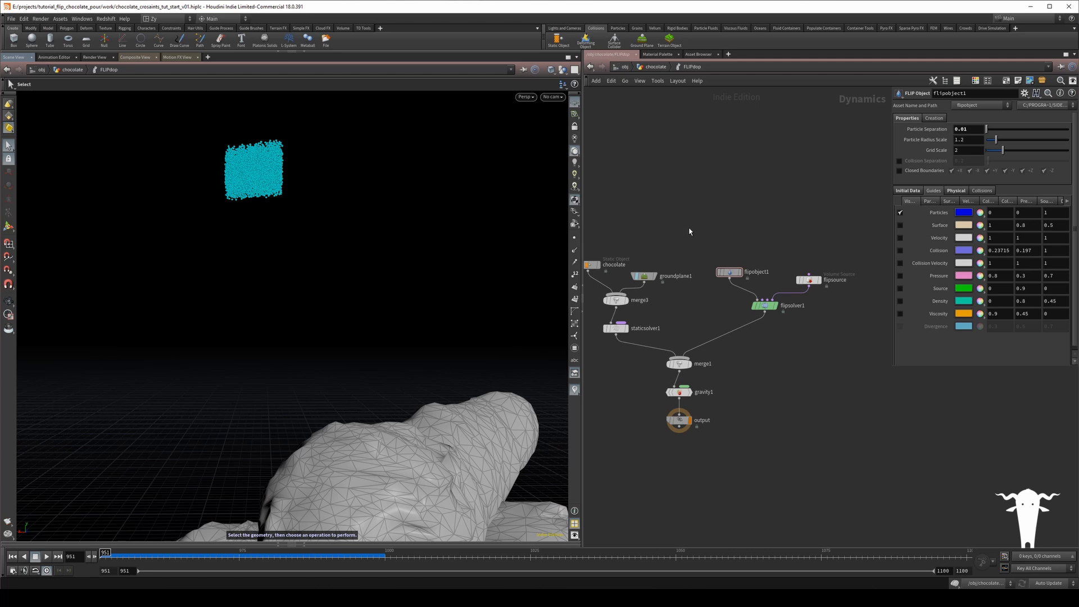
- Open the particle settings of the flipsource volume source node to examine its time offset scale
click(810, 280)
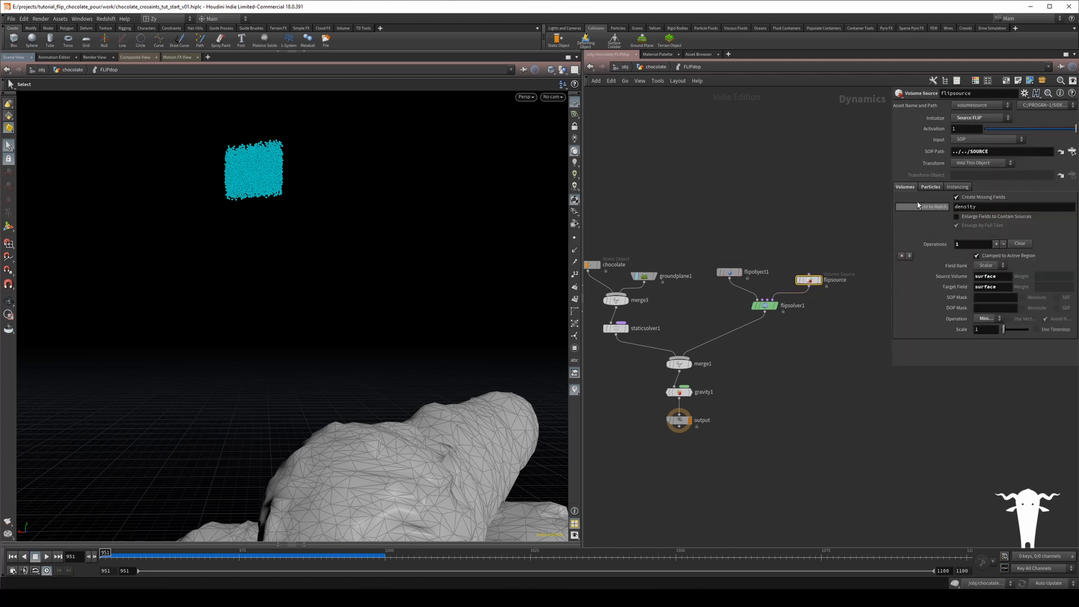
click(930, 187)
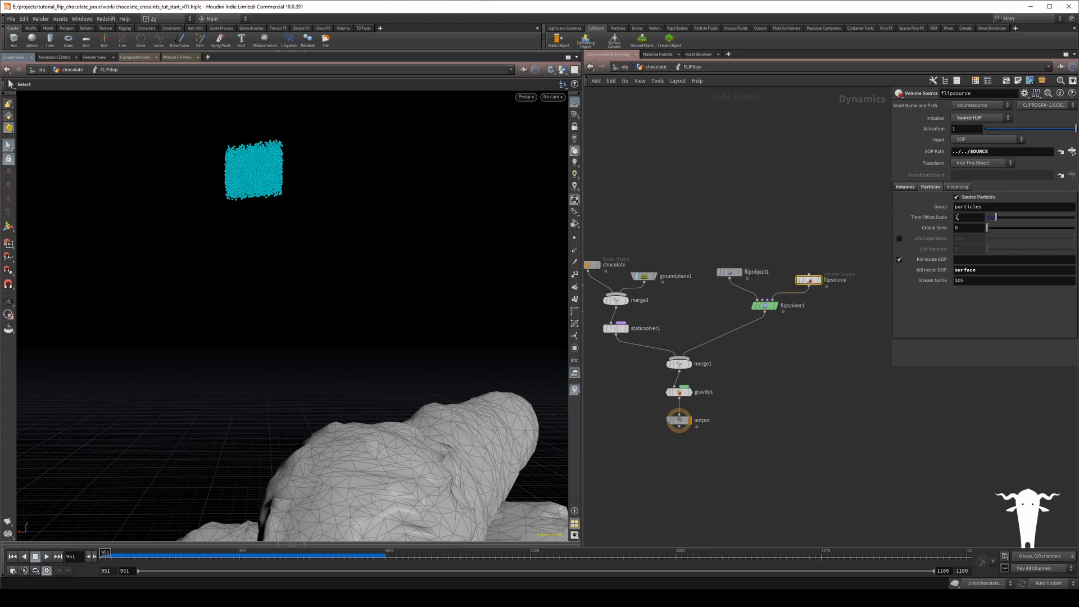
drag(995, 232, 976, 232)
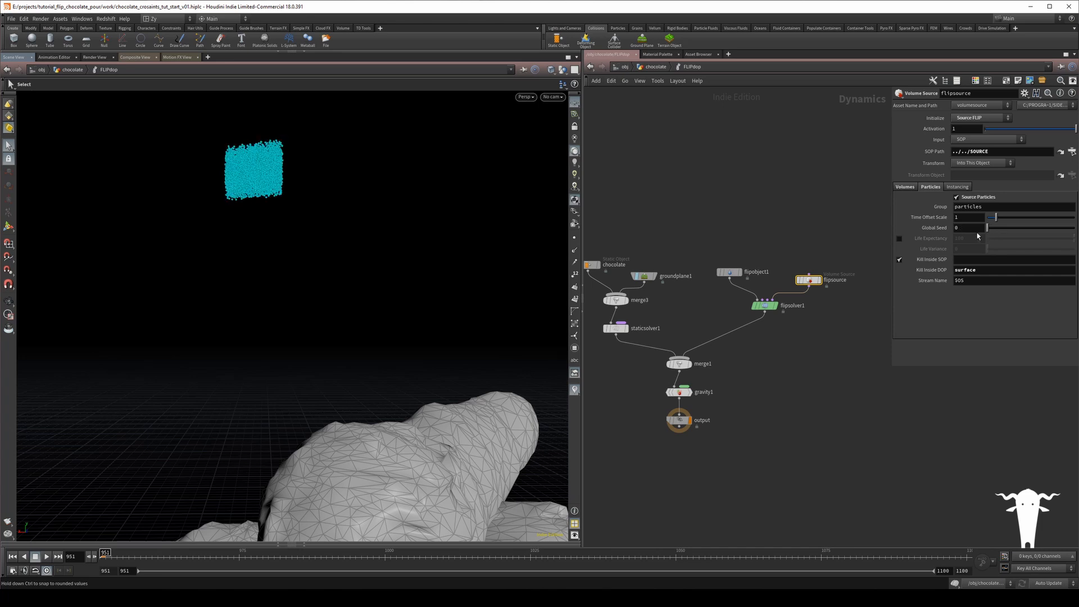
- Set the flipsource node's particle global seed to $T and its time offset scale to 0
double_click(965, 229)
text(T)
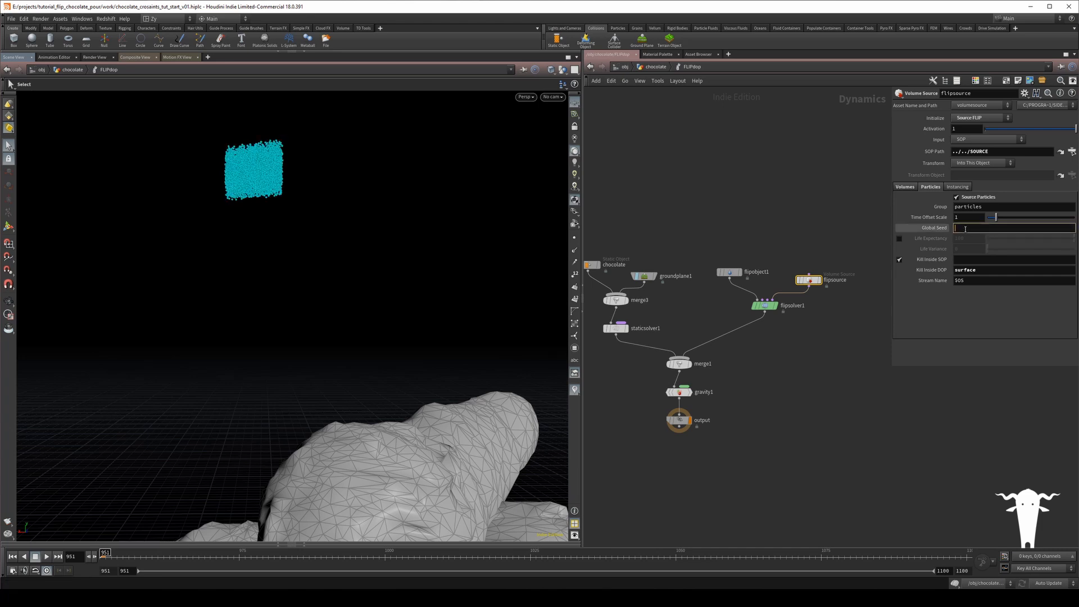
text($T)
key(Return)
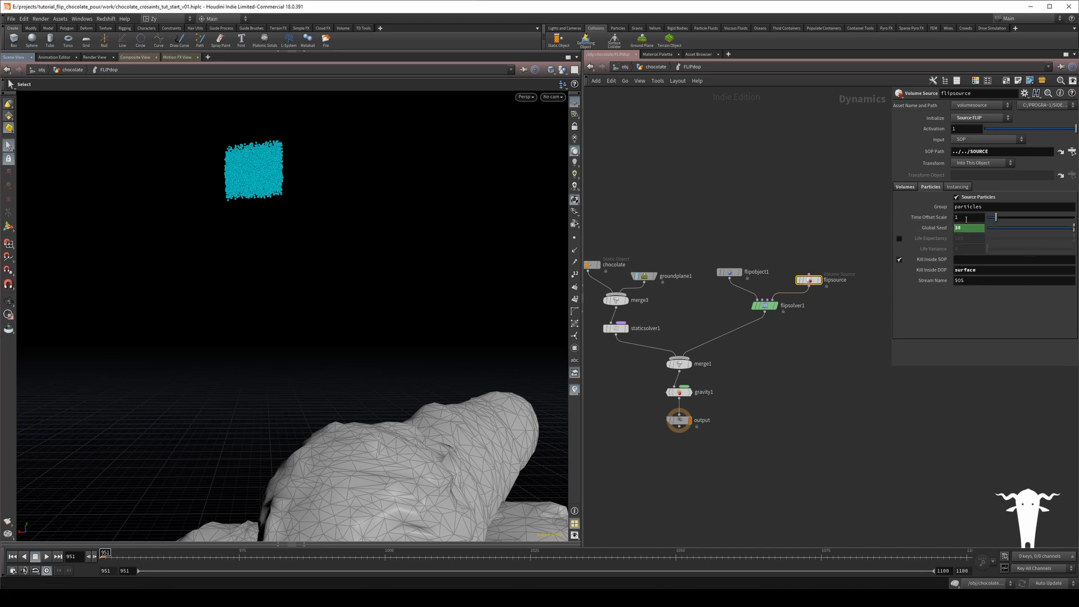
drag(994, 218, 978, 219)
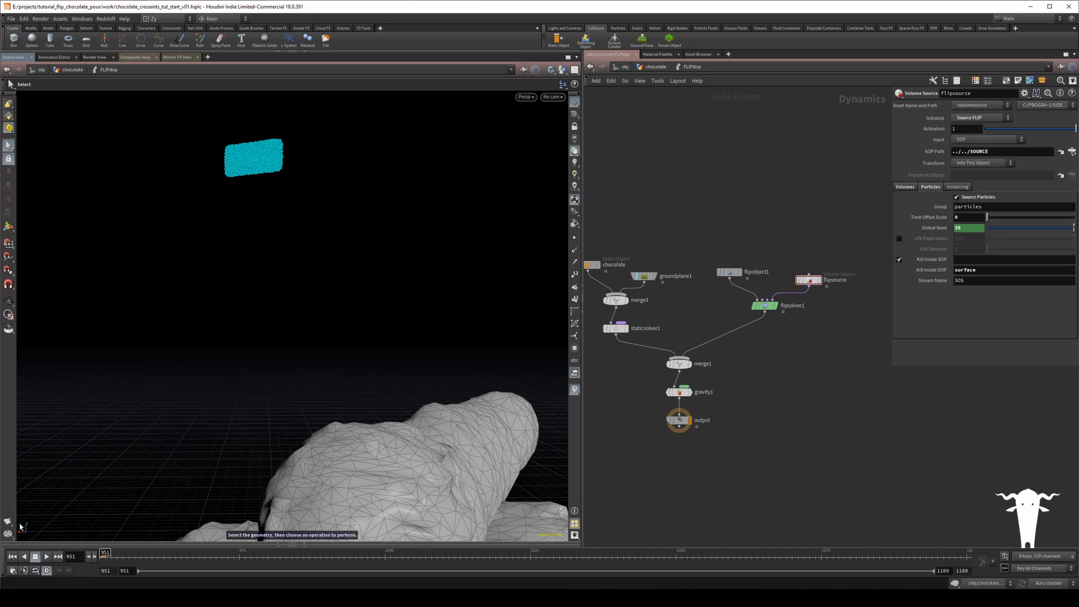
- Run the simulation to frame 961 and examine the falling particle stream up close
click(46, 556)
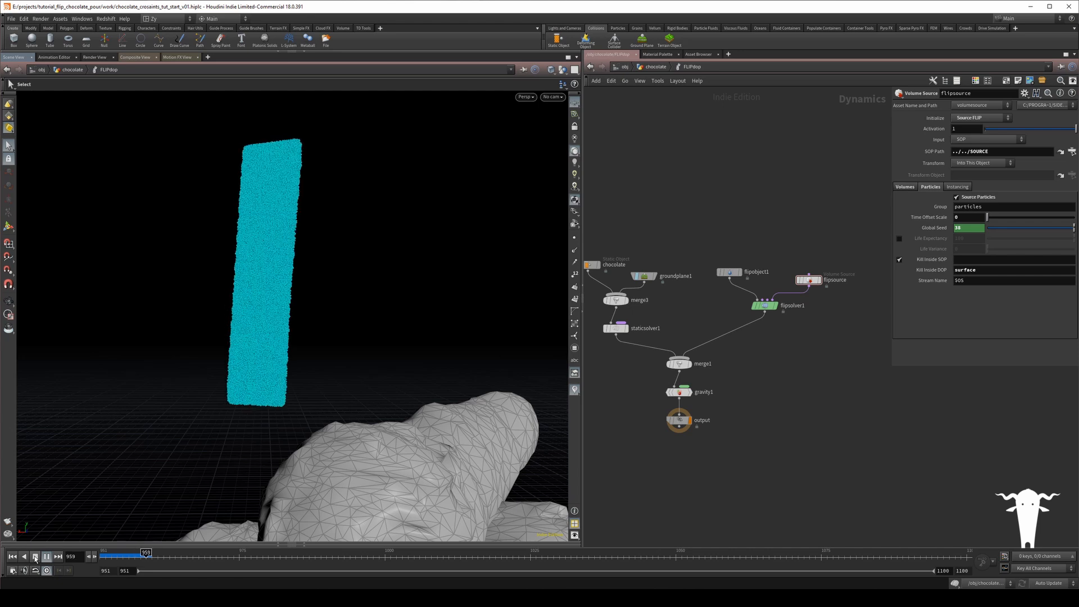
click(35, 558)
alt+right_drag(270, 268, 298, 247)
mouse_move(297, 247)
alt+mouse_down()
mouse_move(331, 258)
mouse_move(304, 263)
alt+mouse_up()
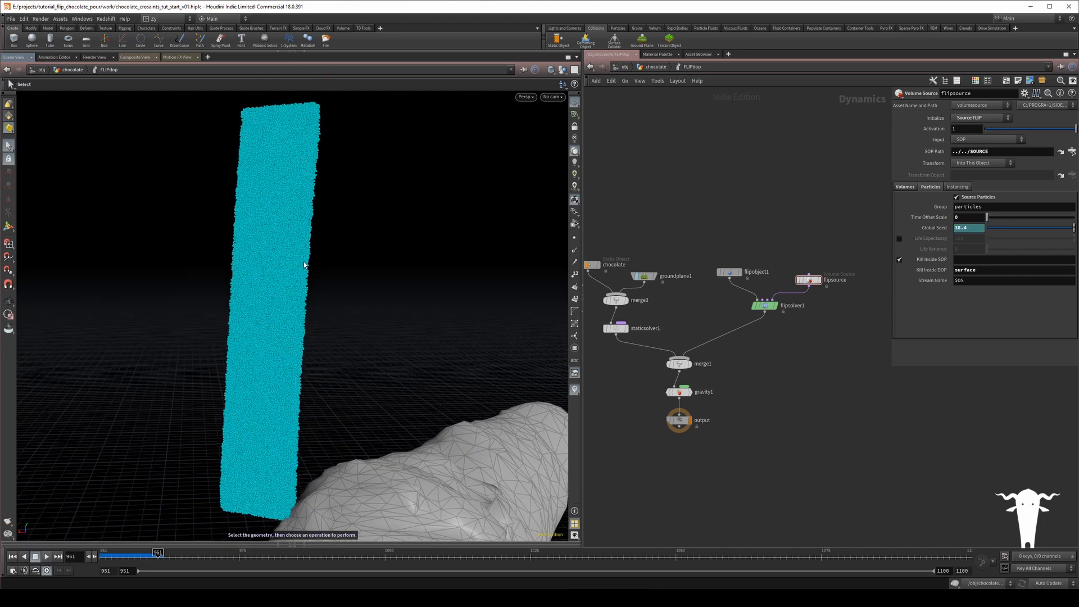
- Set the viewport's particle point size to 1 pixel in the geometry display options
key(d)
drag(712, 217, 697, 223)
alt+right_drag(358, 328, 290, 337)
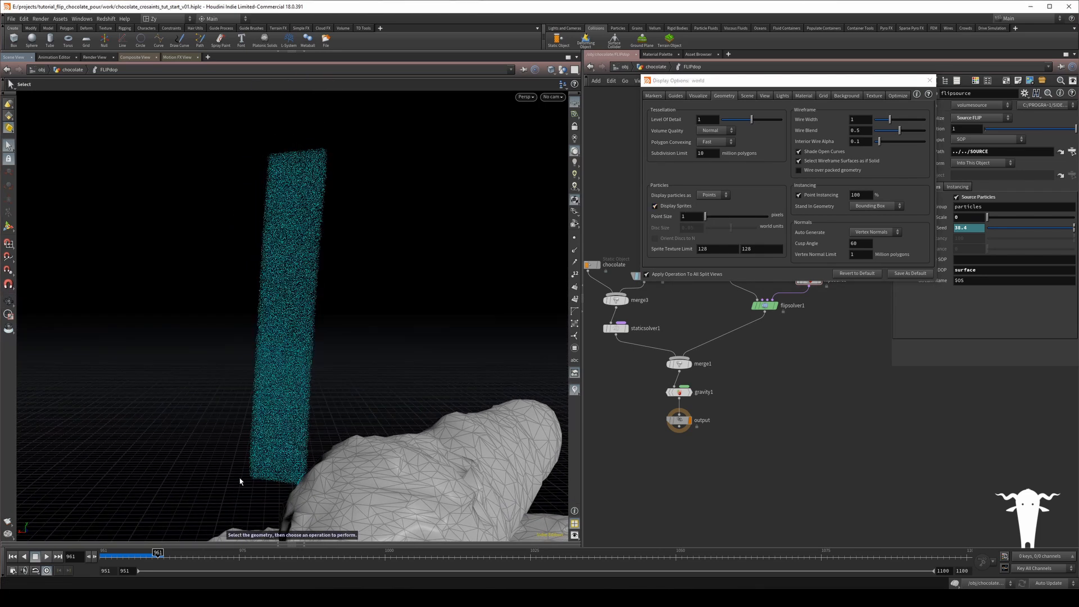
- Rerun the simulation from frame 951 to 974, inspect the stream hitting the croissant, and close the display options
drag(153, 555, 87, 556)
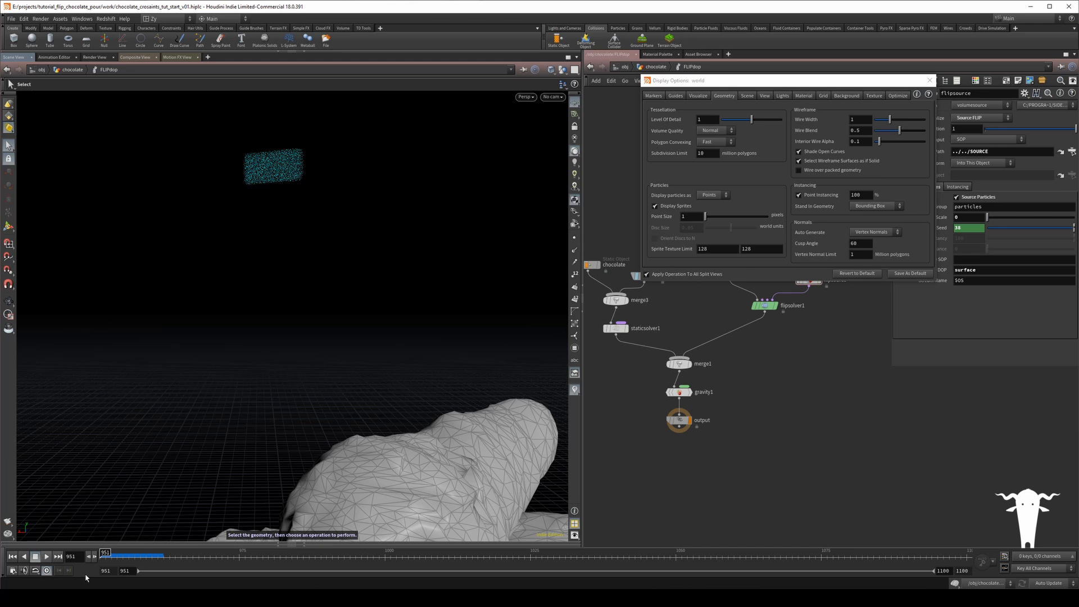
click(47, 557)
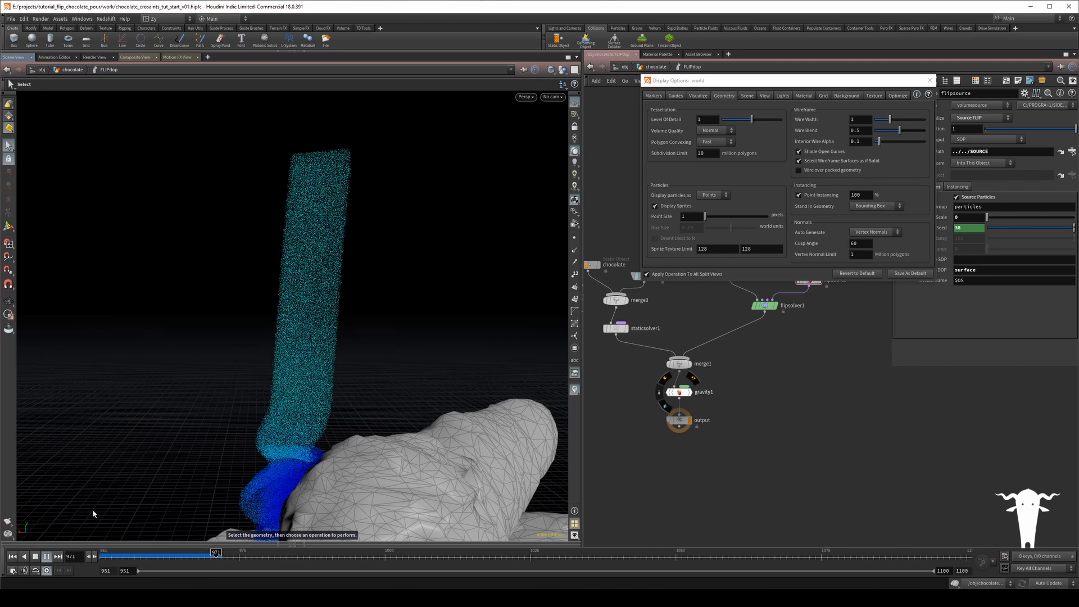
click(35, 558)
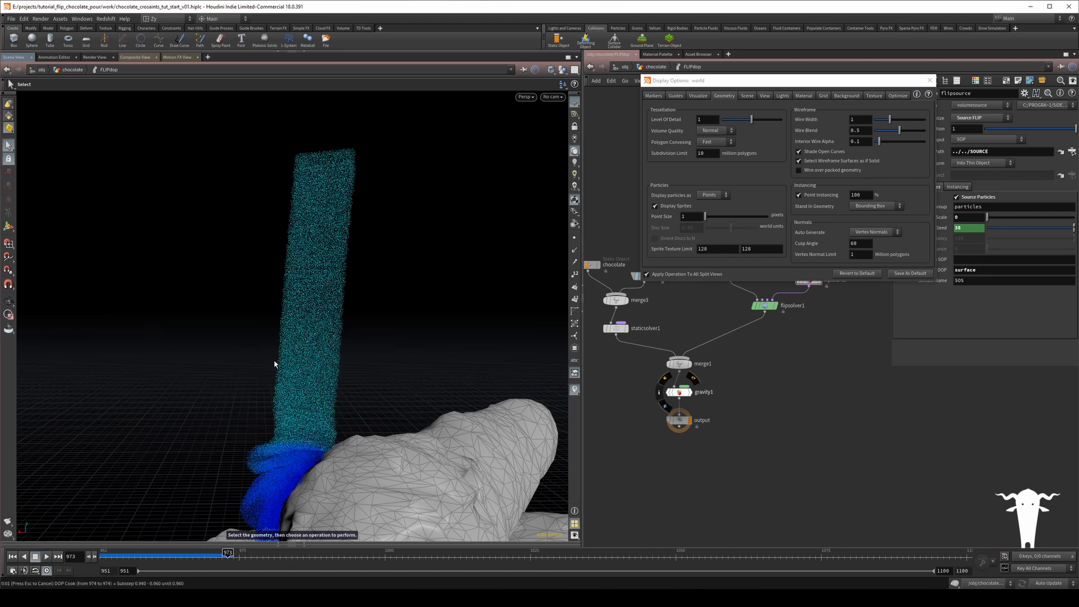
key(Escape)
drag(286, 325, 354, 240)
key(s)
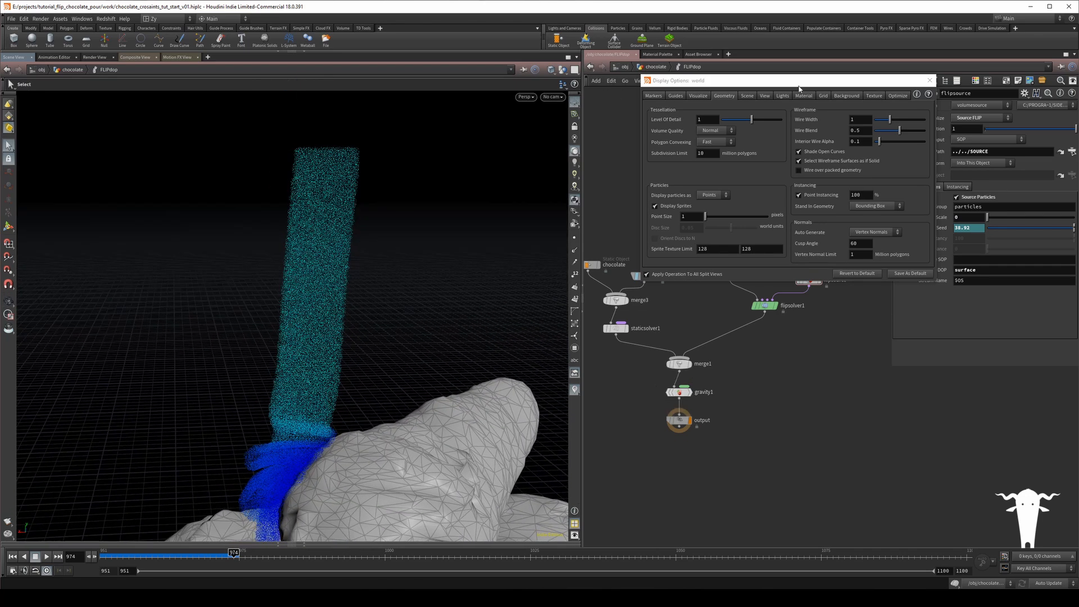
click(929, 80)
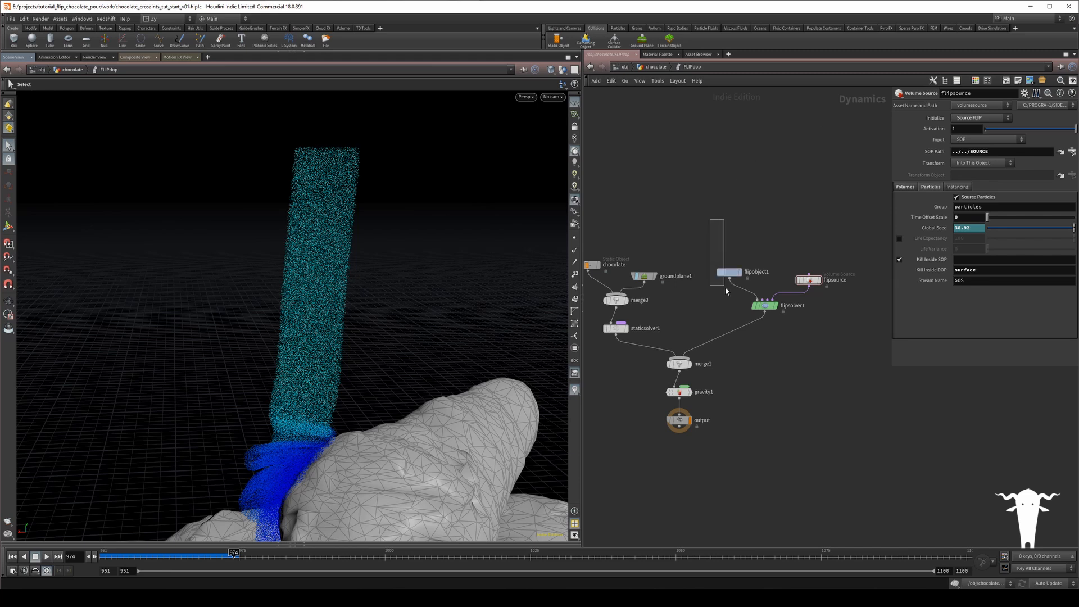
- Enable the Surface guide on flipobject1 and inspect the stream's fluid surface
click(729, 272)
click(900, 224)
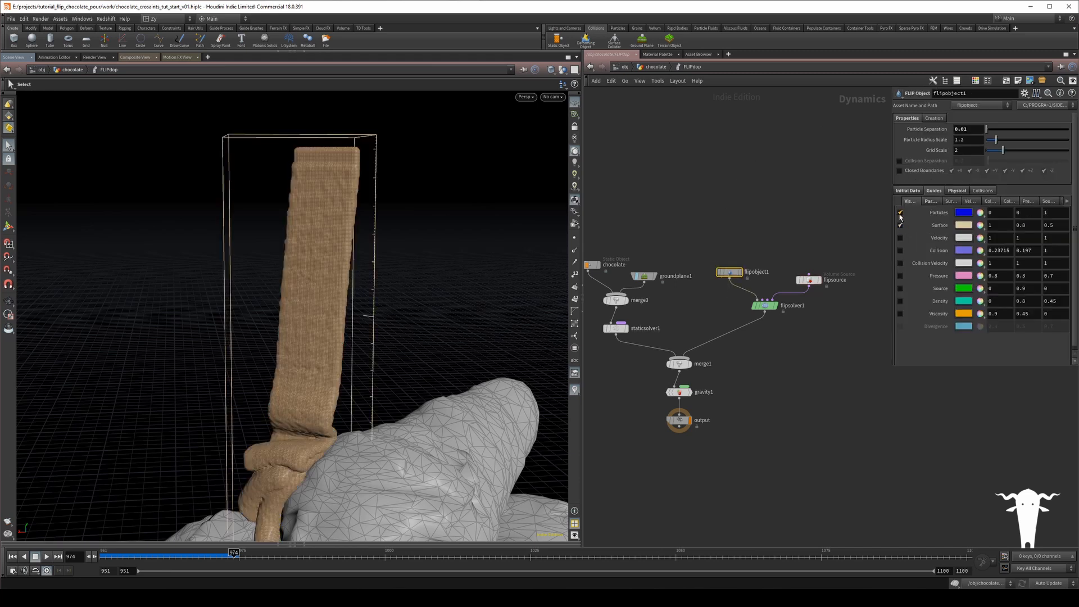
key(Escape)
drag(371, 207, 353, 180)
key(s)
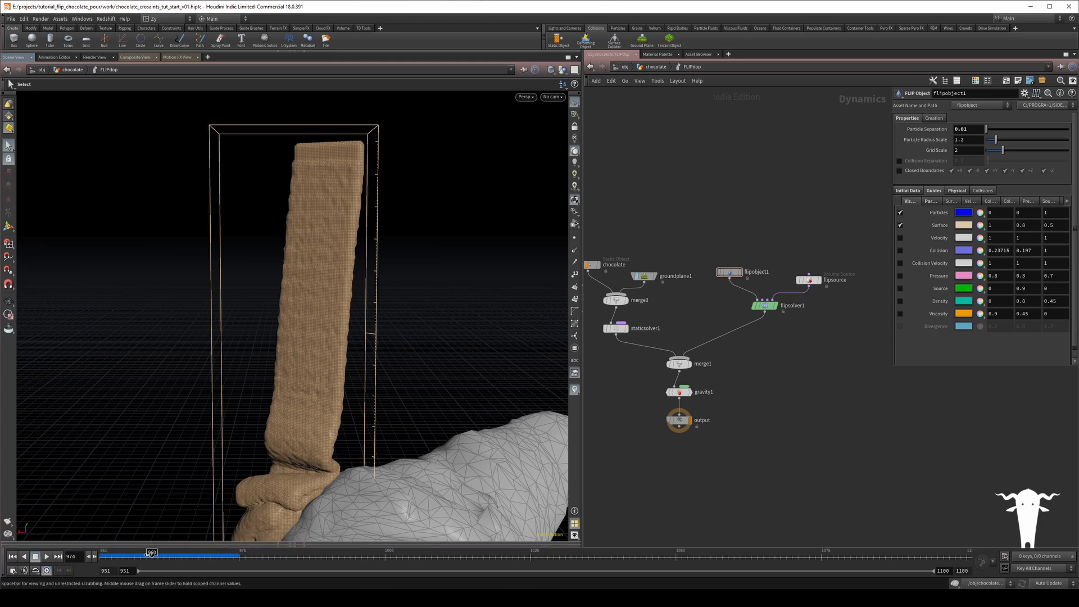
- Return to frame 951, review the flipsource settings and go up to the chocolate geometry network
key(ctrl+Up)
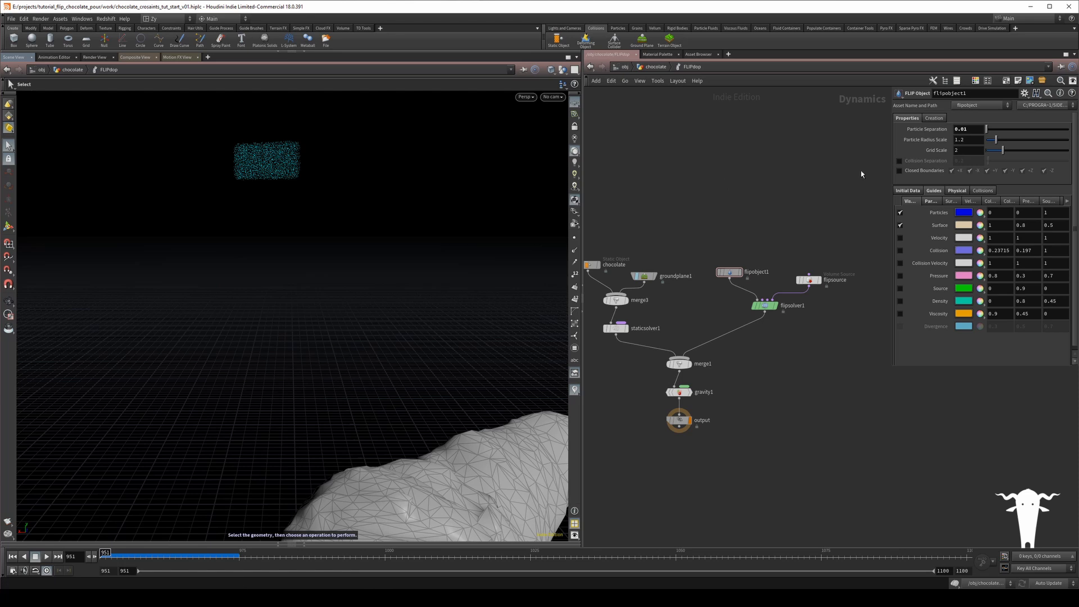
click(808, 280)
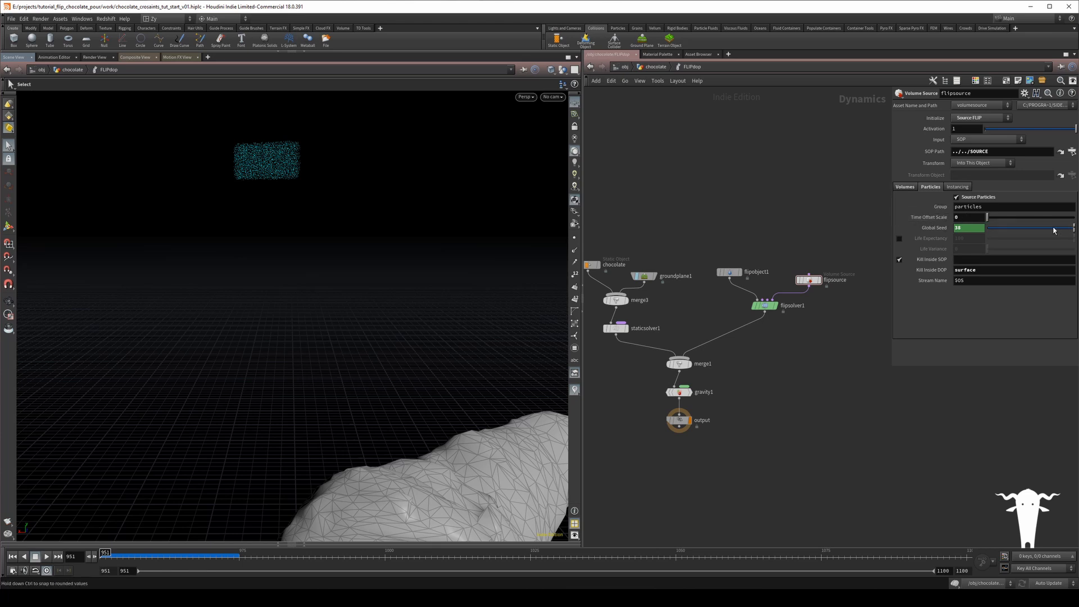
click(666, 68)
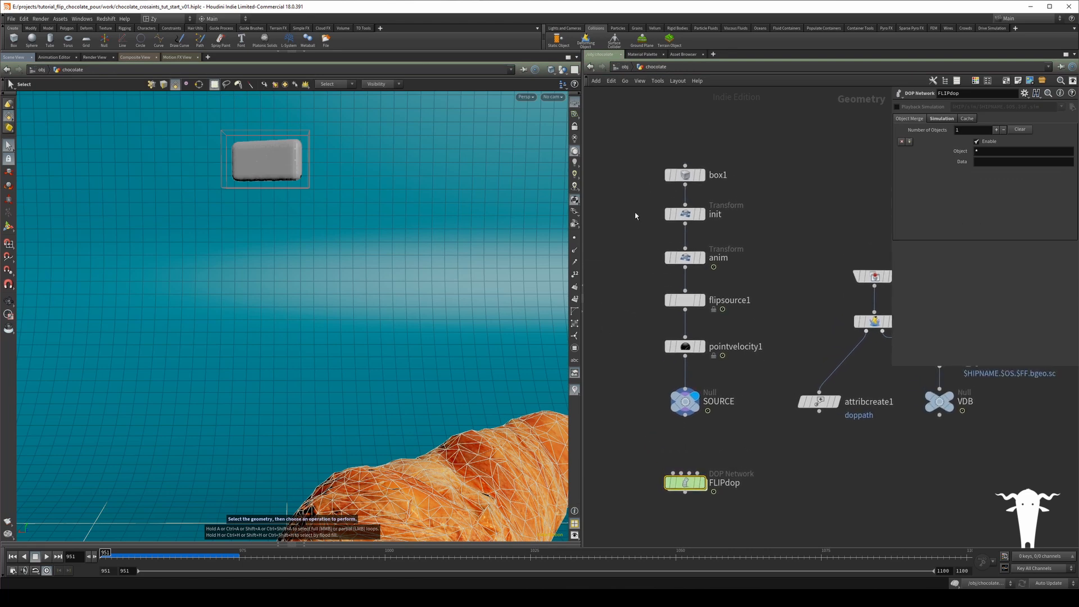
- Move box1, init and anim up the chain, display anim, and insert a Trail node between anim and flipsource1
drag(630, 150, 687, 210)
click(685, 208)
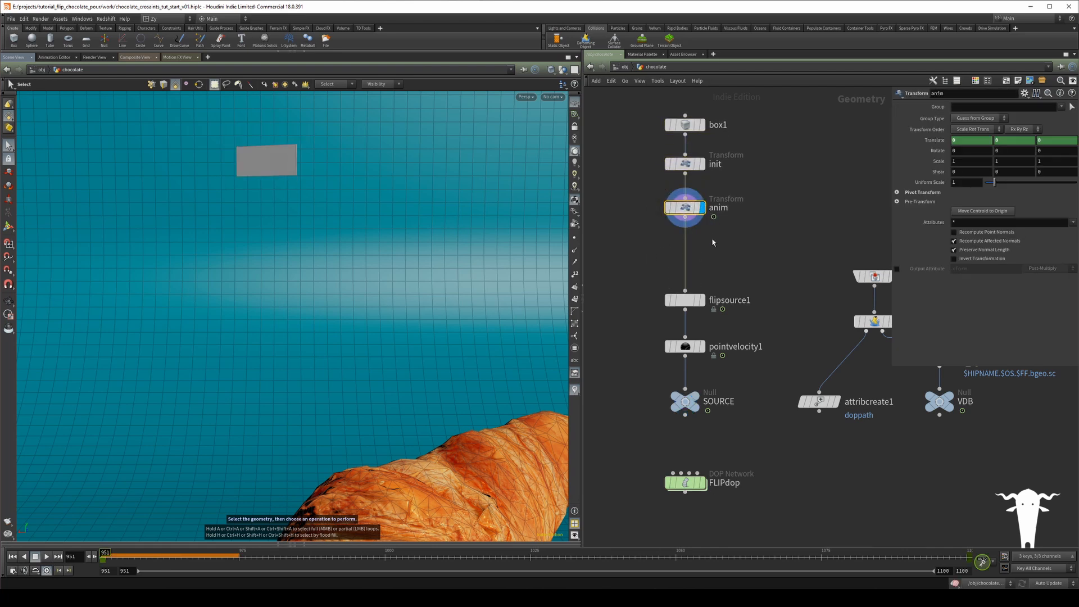
key(Tab)
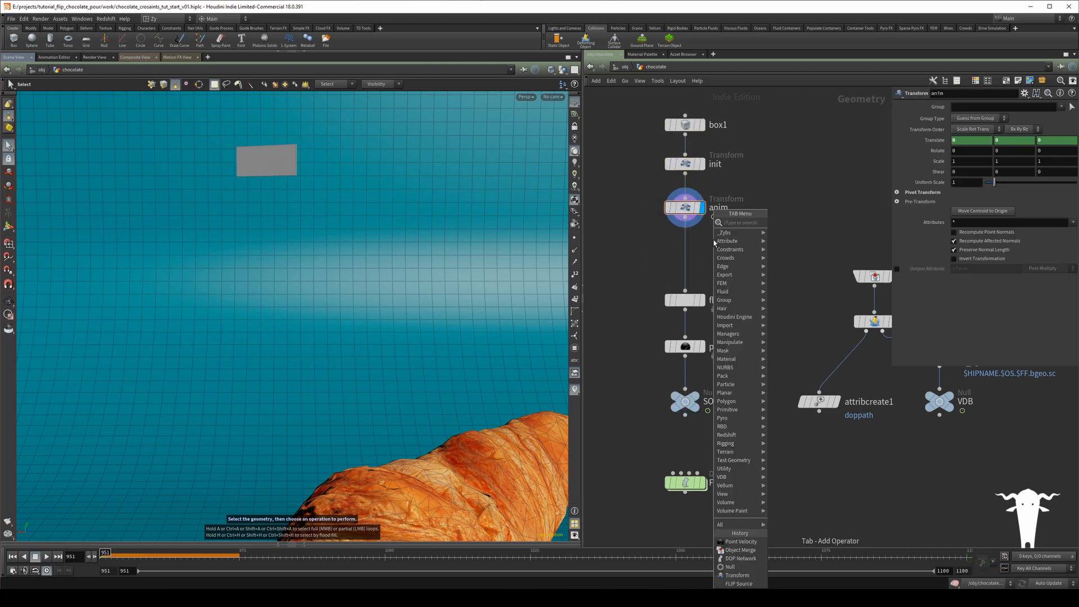
text(trail)
key(Return)
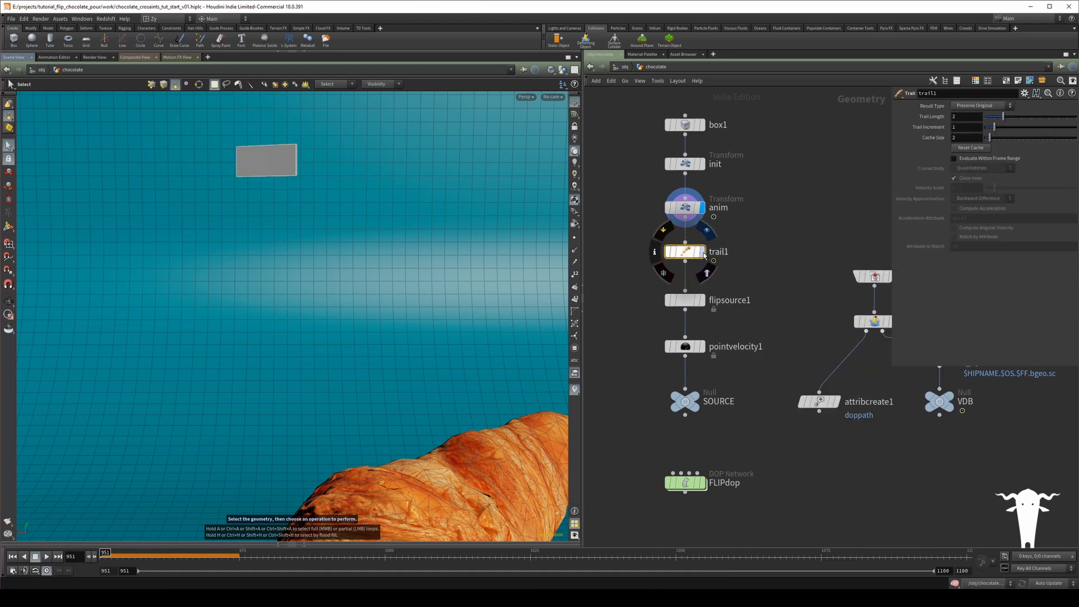
- Display the trail1 node and set its result type to Compute Velocity
click(690, 254)
click(981, 106)
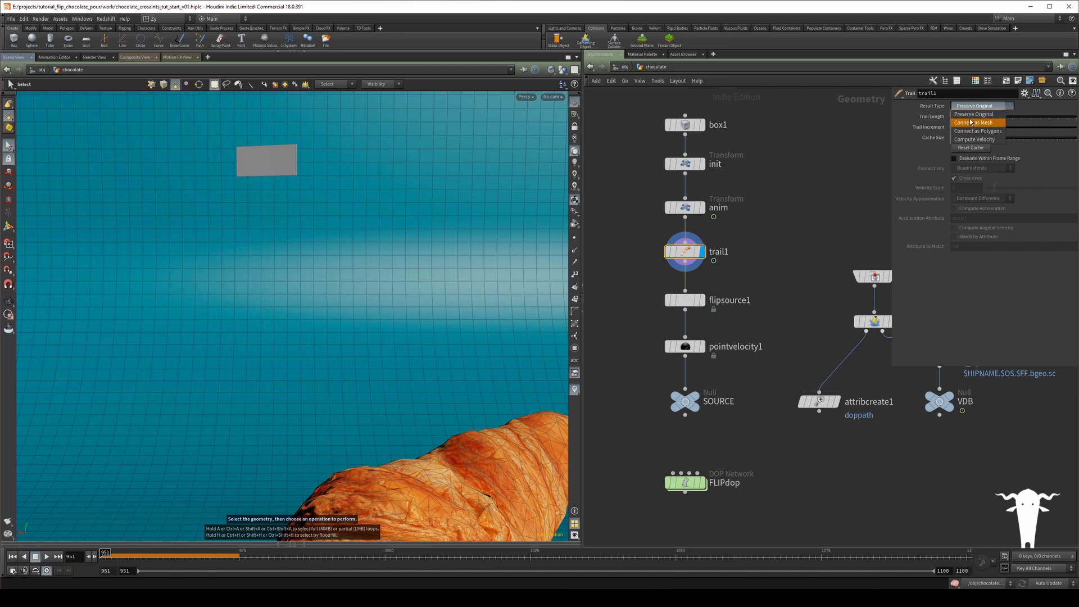
click(975, 139)
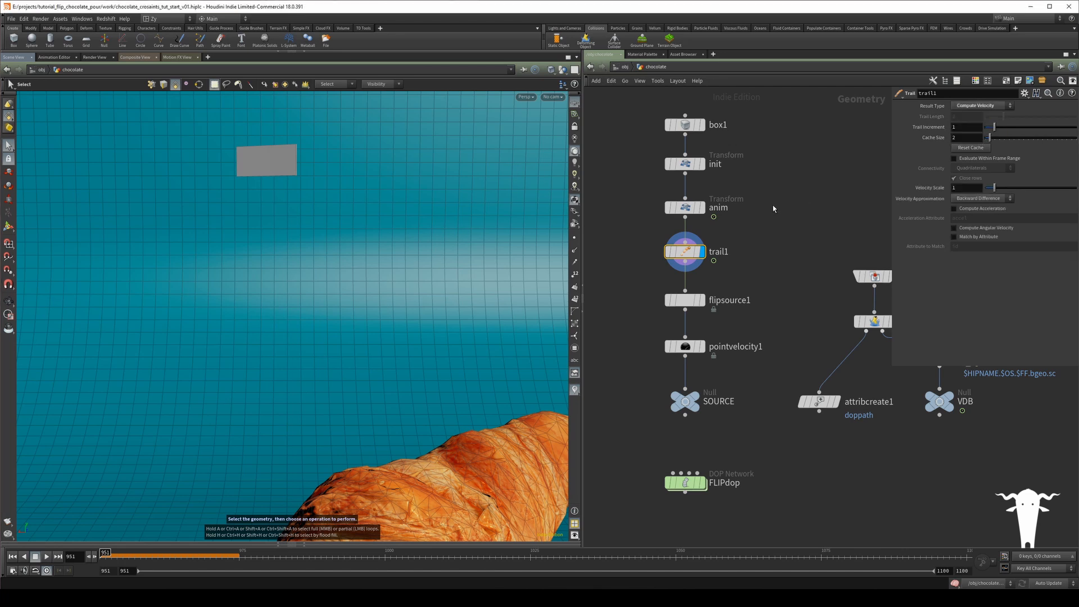
- Shift box1, init, anim and trail1 sideways and raise flipsource1 to make room above pointvelocity1
drag(752, 117, 652, 256)
key(l)
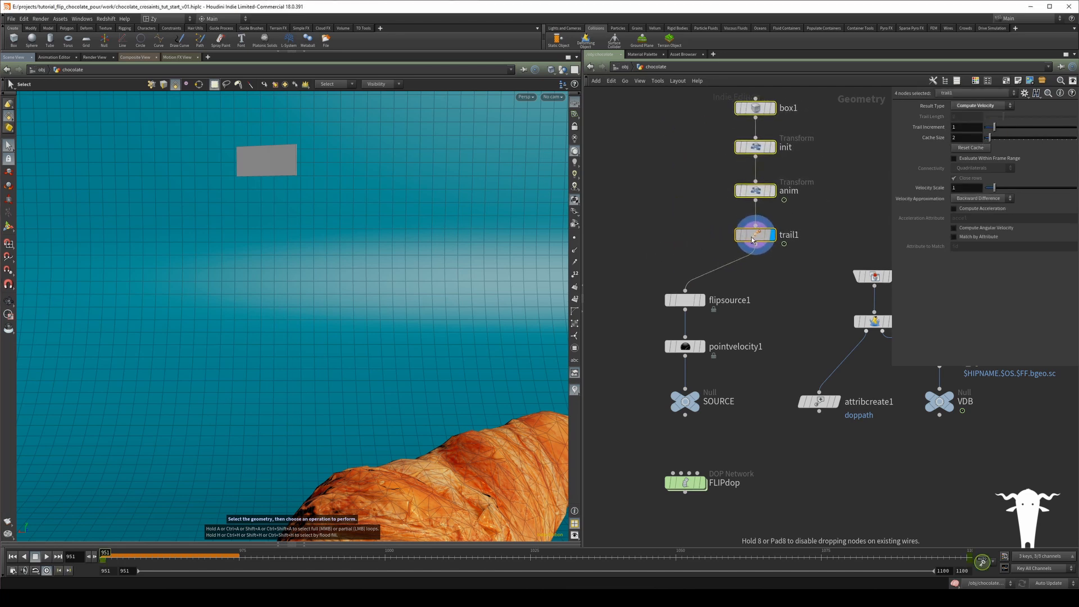
drag(672, 294, 673, 271)
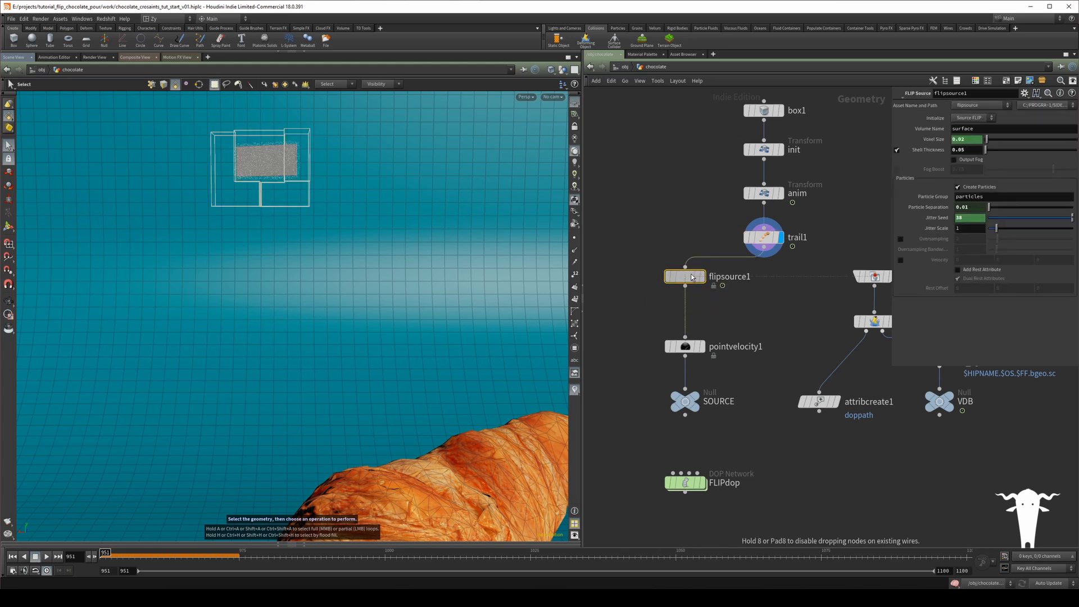
- Add an Attribute Transfer node between flipsource1 and pointvelocity1 in the network
key(Tab)
text(a)
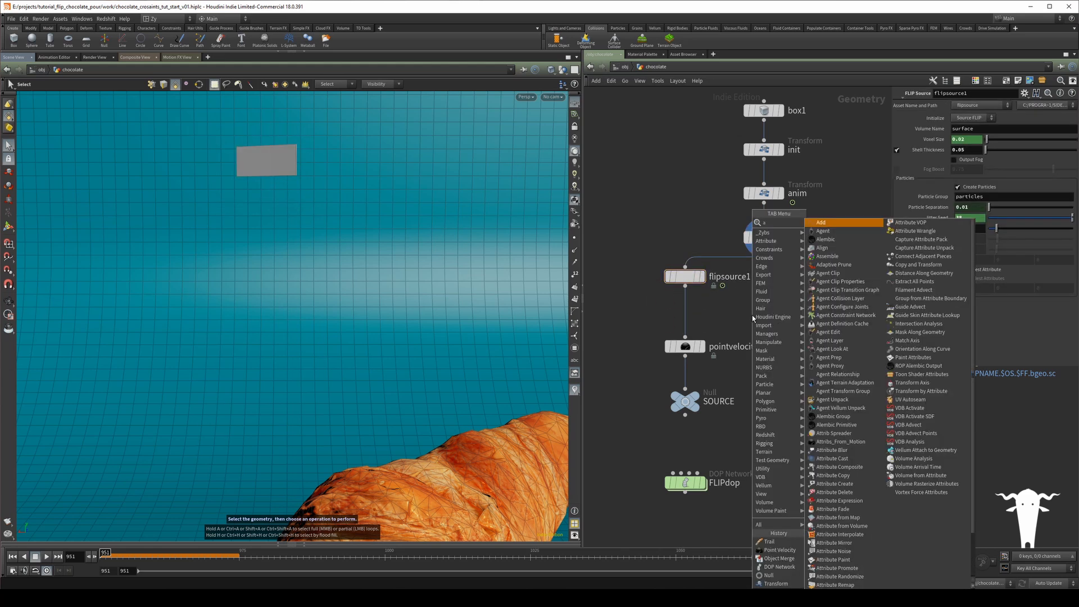
text(ttrib)
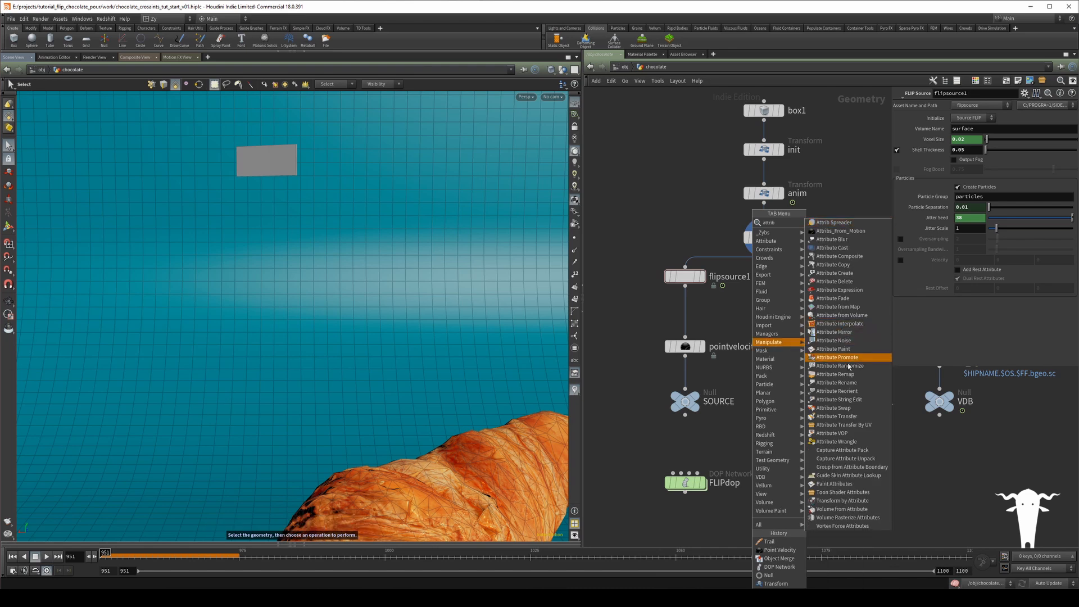
click(850, 418)
click(743, 312)
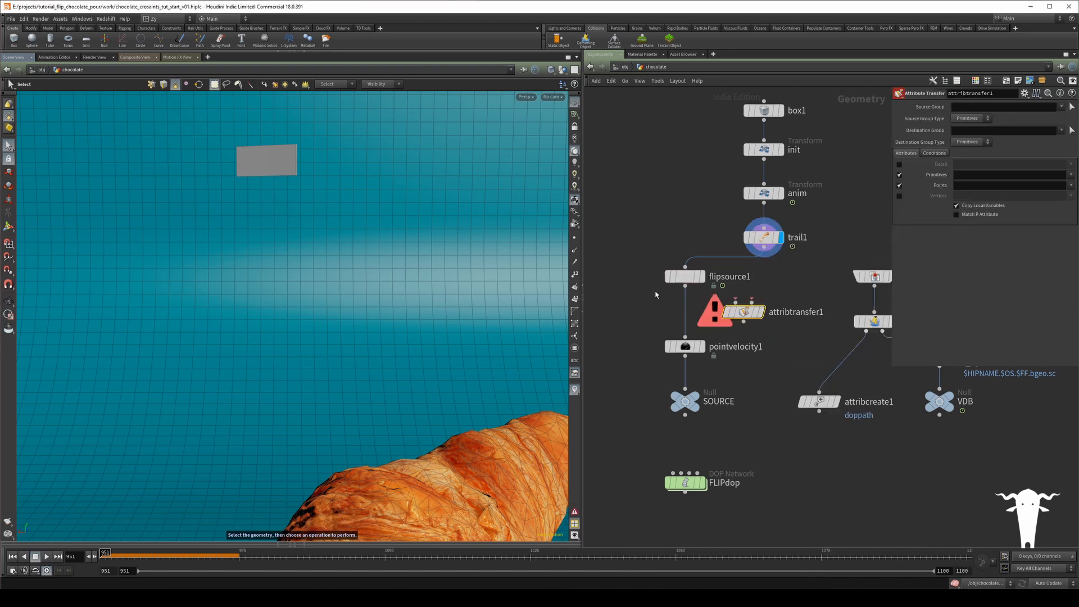
- Wire flipsource1 and trail1 into attribtransfer1, connect its output to pointvelocity1, and display the transfer node
click(758, 301)
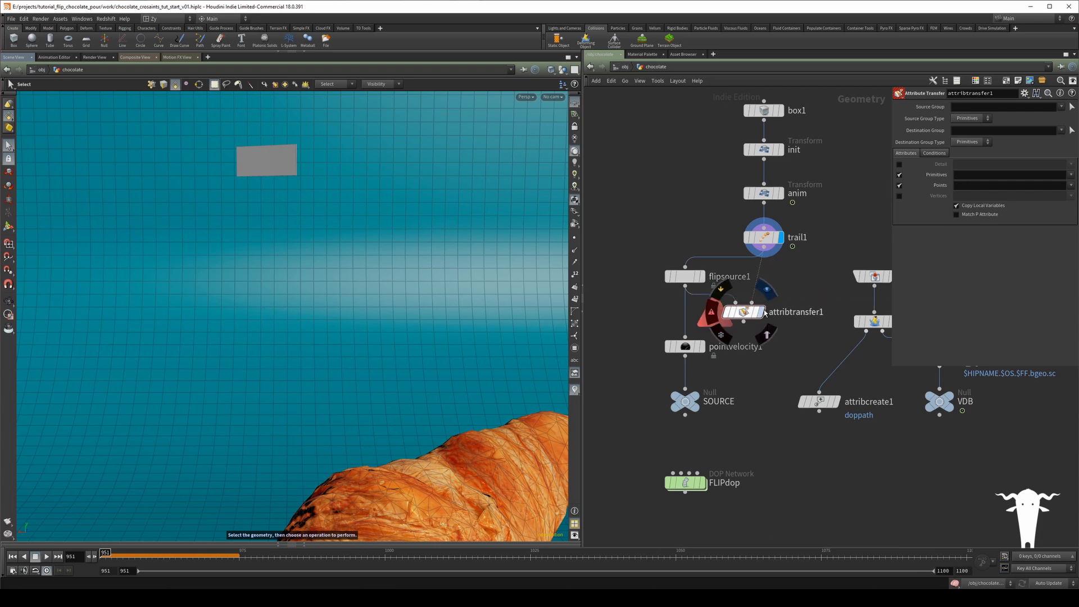
click(762, 313)
click(743, 322)
click(661, 336)
- Limit attribtransfer1 to the point attribute v and disable its primitive attribute transfer
click(964, 187)
key(Return)
click(899, 175)
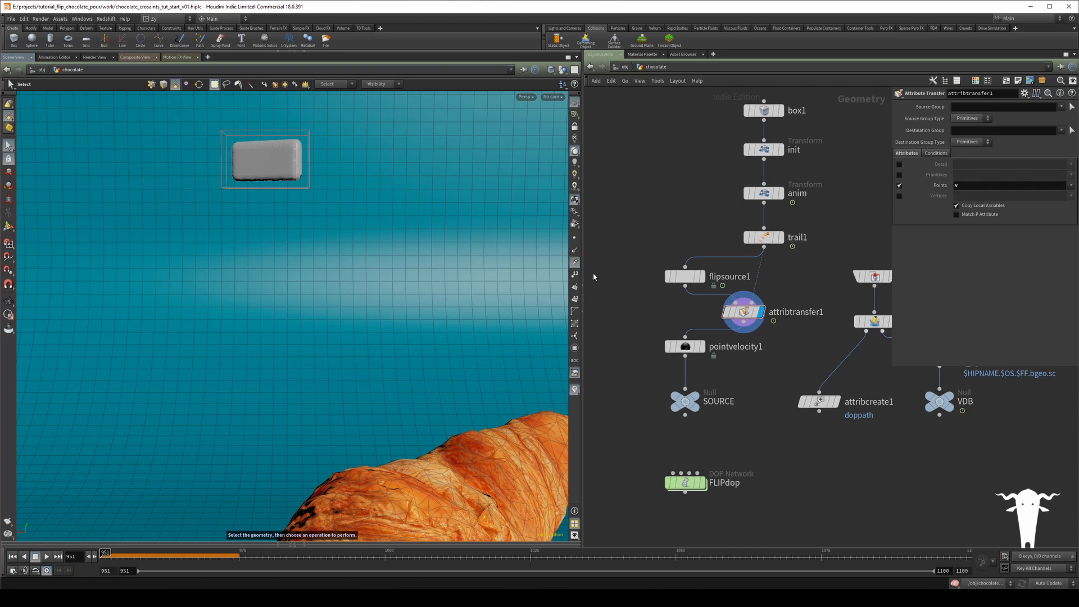
- Scrub to frame 958 and display the velocity output of the SOURCE null
drag(121, 555, 141, 553)
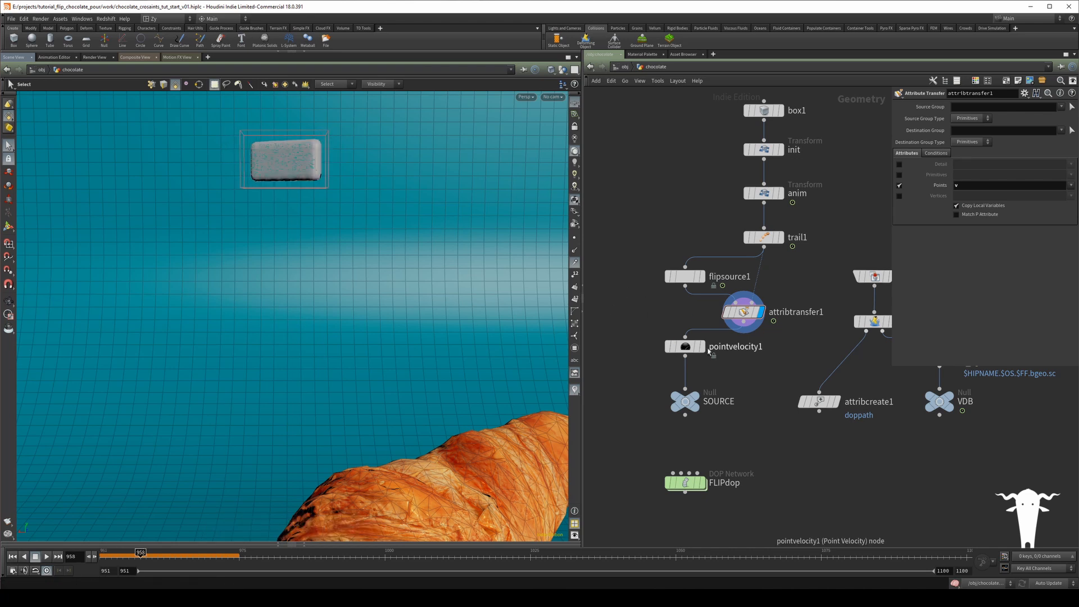
click(702, 348)
click(695, 397)
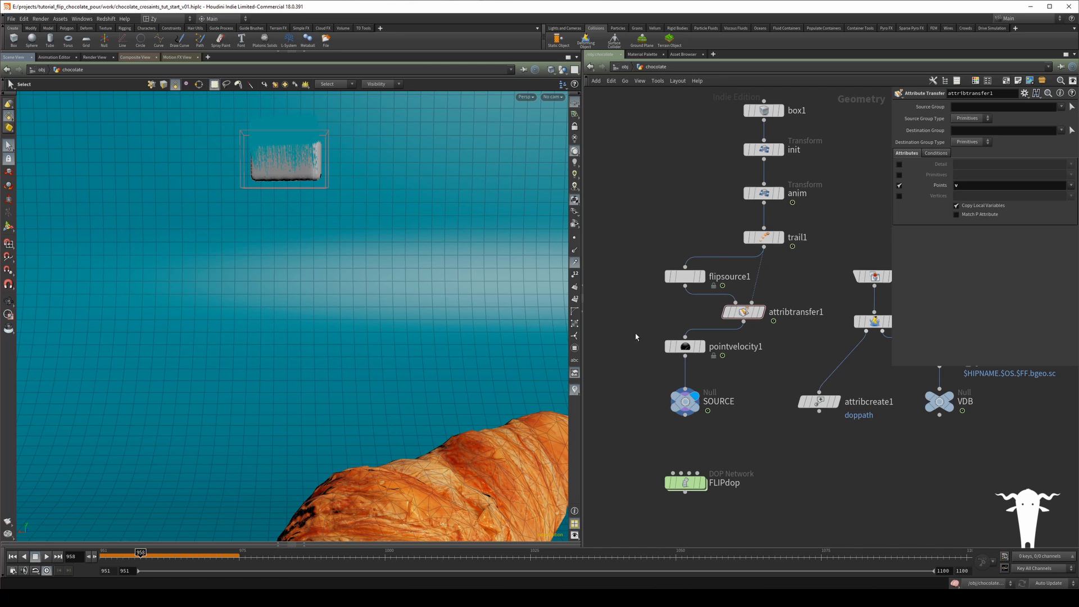
- Toggle the bypass of attribtransfer1 off and on to compare the source velocities with and without it
mouse_move(724, 316)
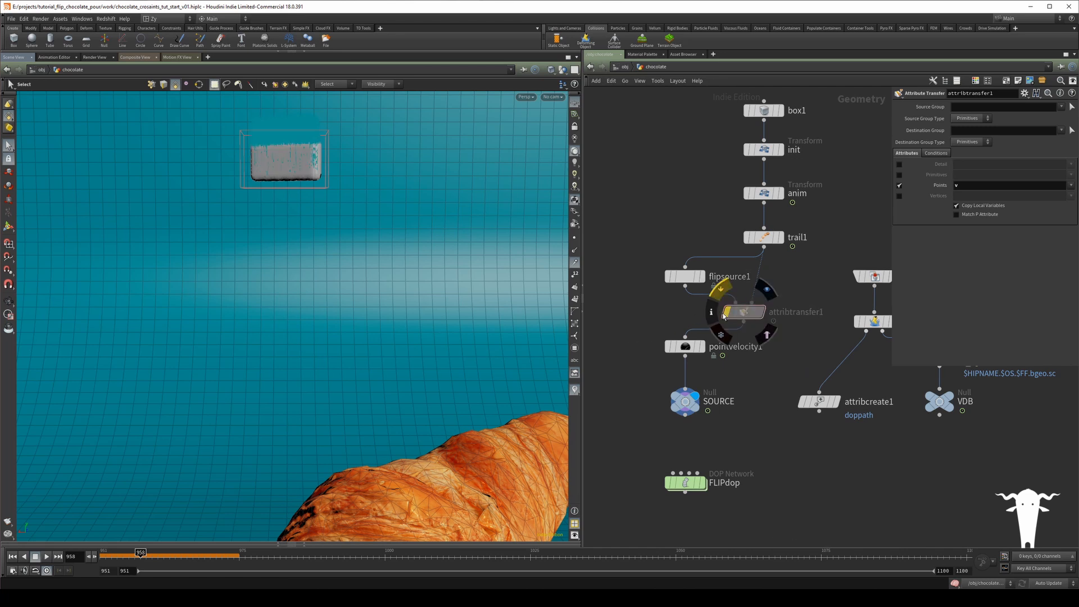
click(724, 315)
click(723, 316)
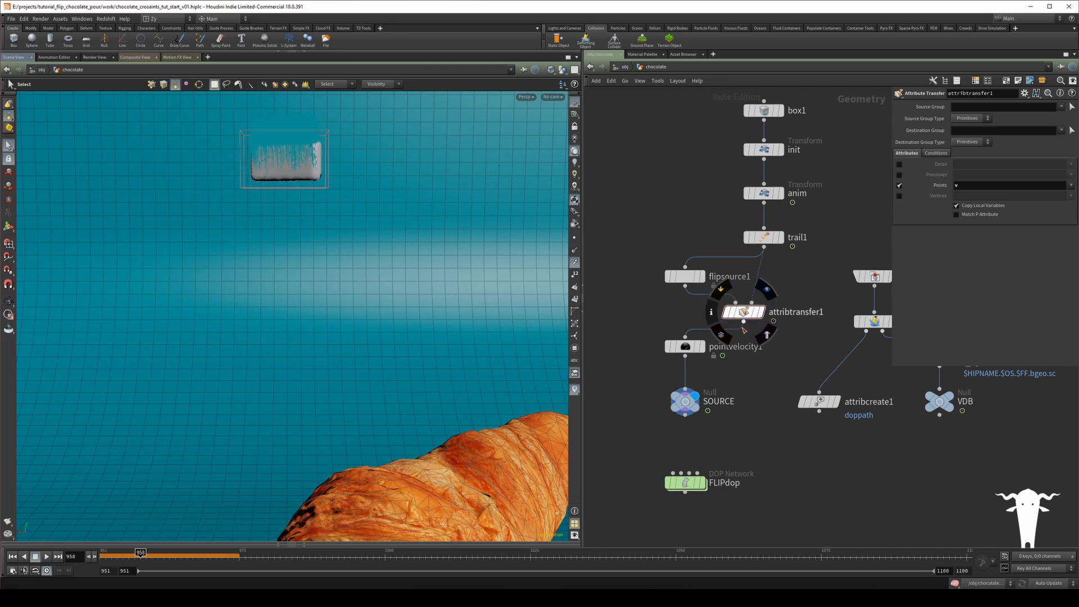
click(725, 313)
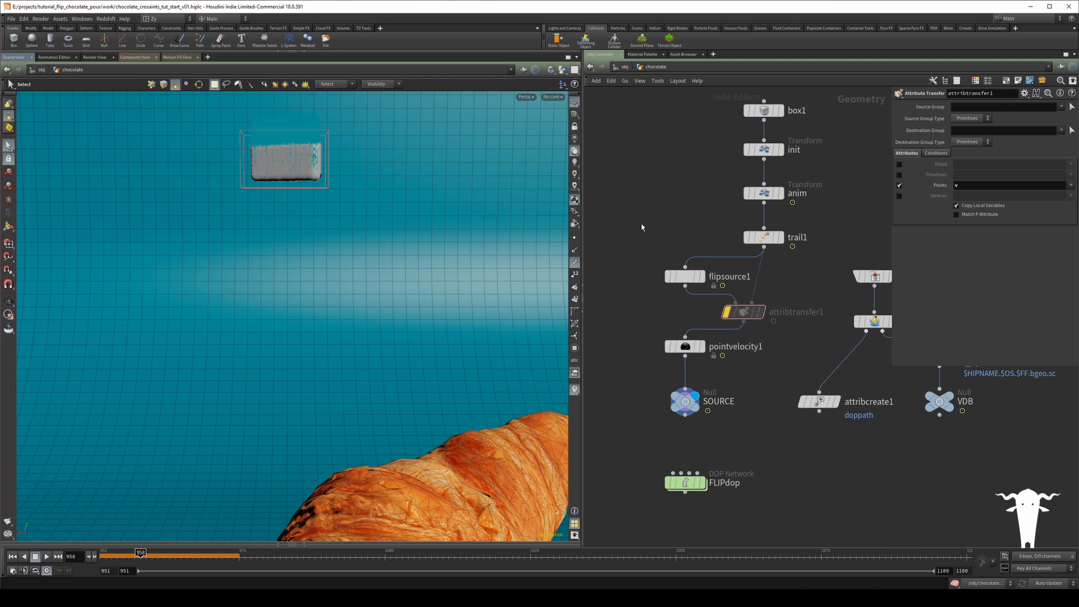
click(725, 312)
- Realign the source node chain above pointvelocity1 and return the timeline to frame 951
drag(651, 90, 782, 276)
drag(724, 329, 665, 318)
key(h)
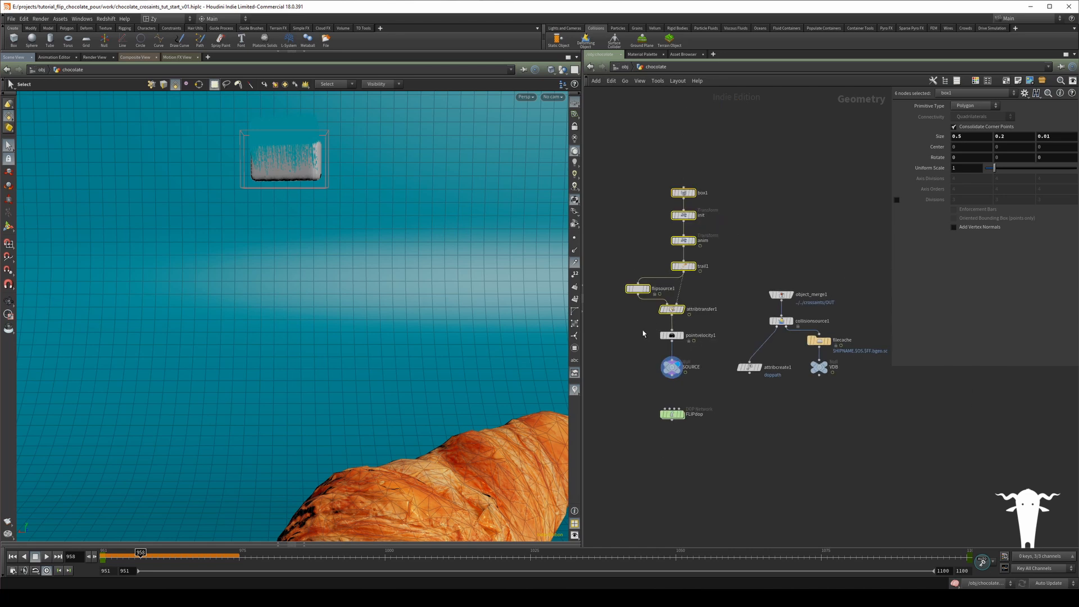
click(644, 329)
click(12, 556)
scroll(640, 360, up, 4)
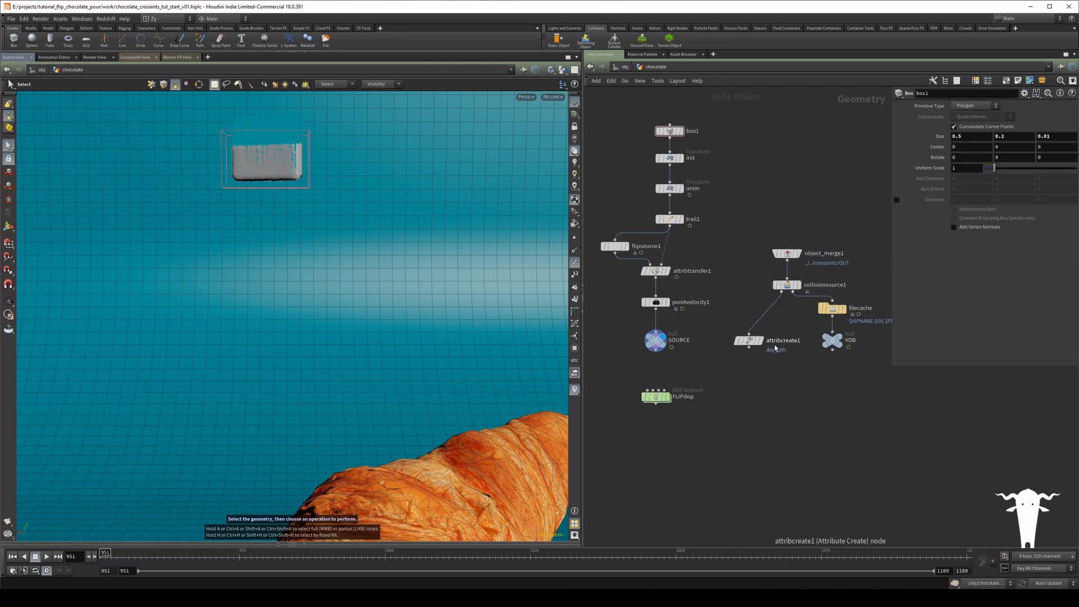
- Enter the FLIPdop network and play the chocolate simulation, then inspect the stream up to frame 968
click(691, 400)
double_click(692, 400)
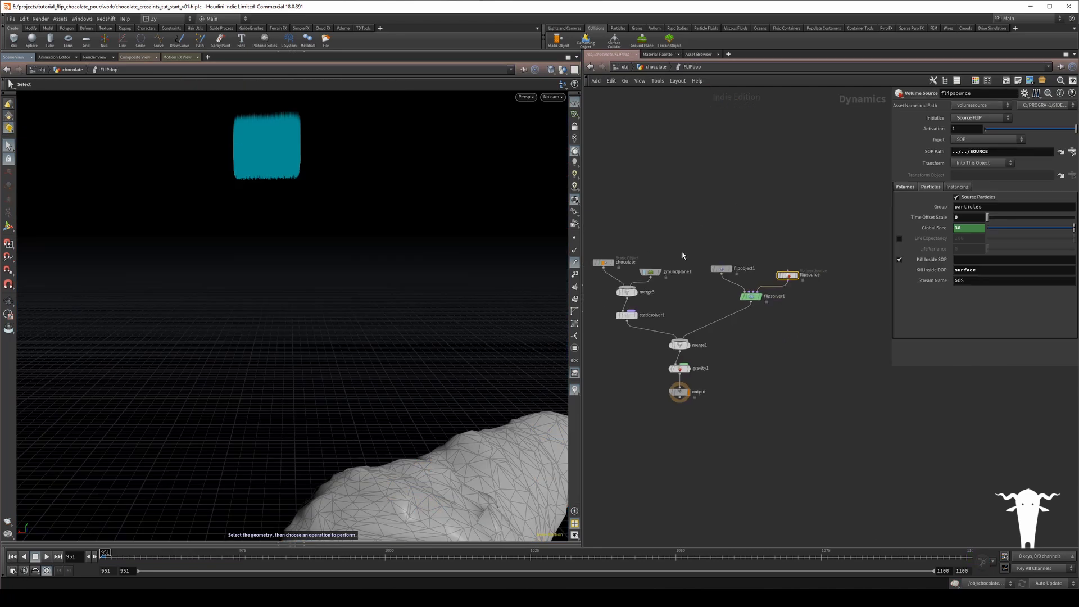
click(575, 263)
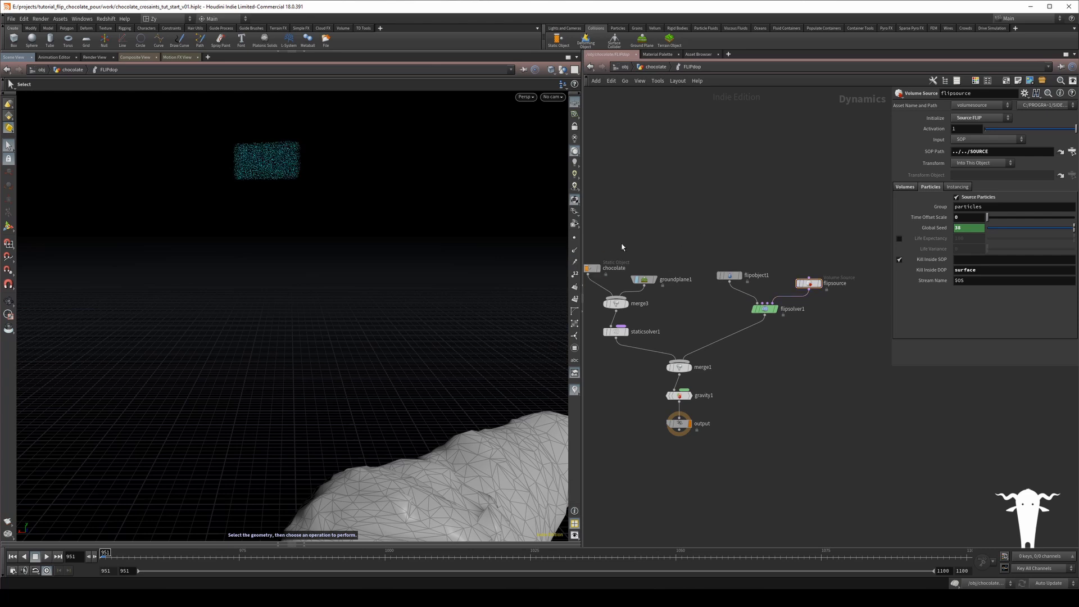
click(47, 557)
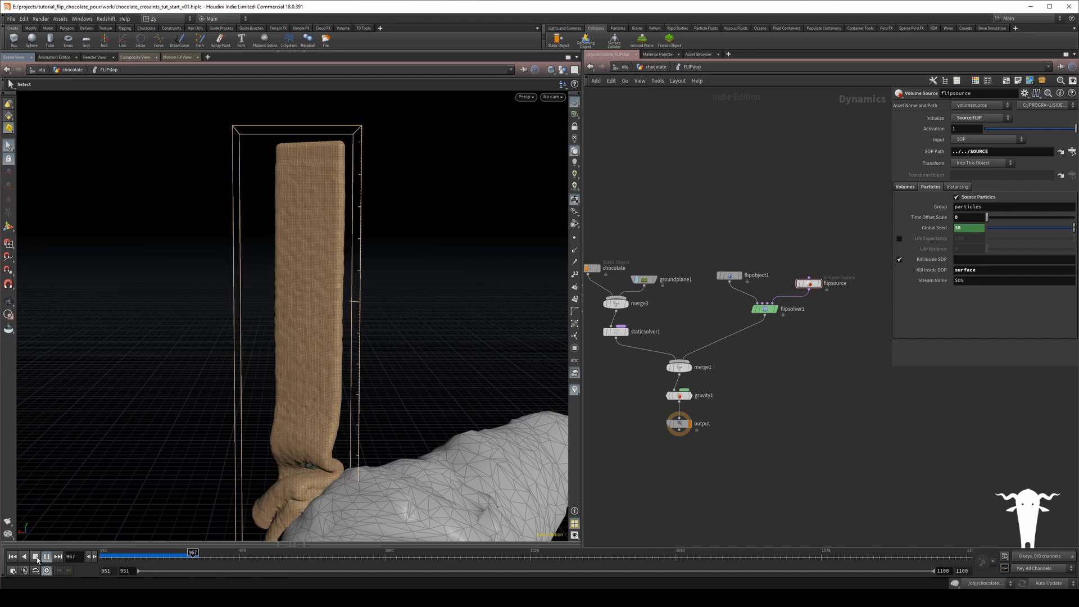
click(35, 556)
click(111, 556)
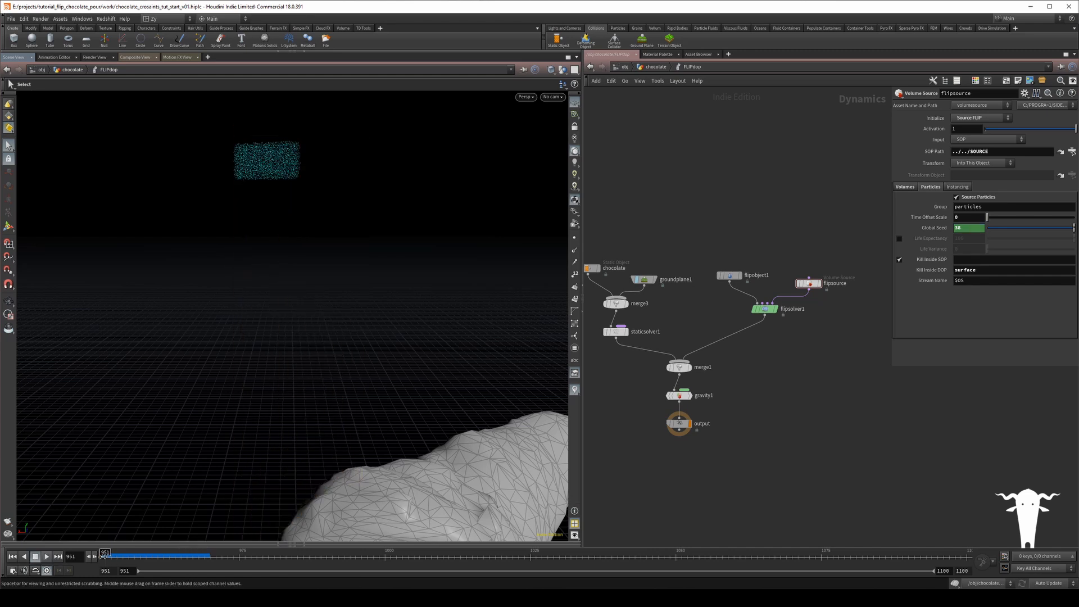
drag(110, 556, 200, 558)
key(Escape)
mouse_move(357, 212)
mouse_down()
mouse_move(441, 200)
mouse_move(299, 217)
mouse_move(302, 204)
mouse_move(366, 203)
mouse_move(351, 204)
mouse_up()
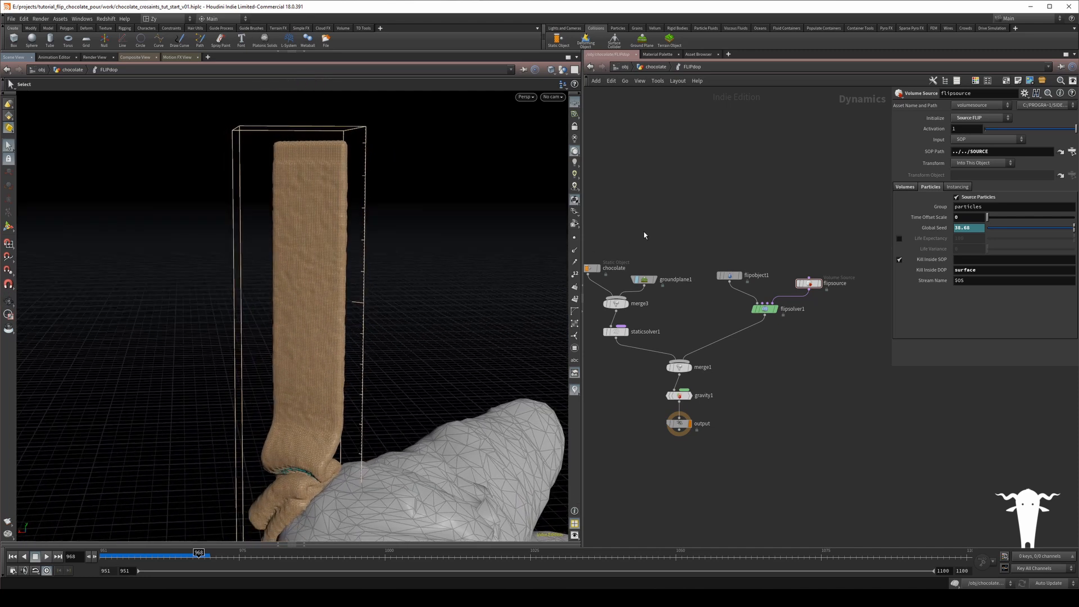
- Set the viscosity of flipobject1 to 1000, with the timeline back at frame 951
click(730, 276)
click(12, 556)
click(47, 558)
click(47, 557)
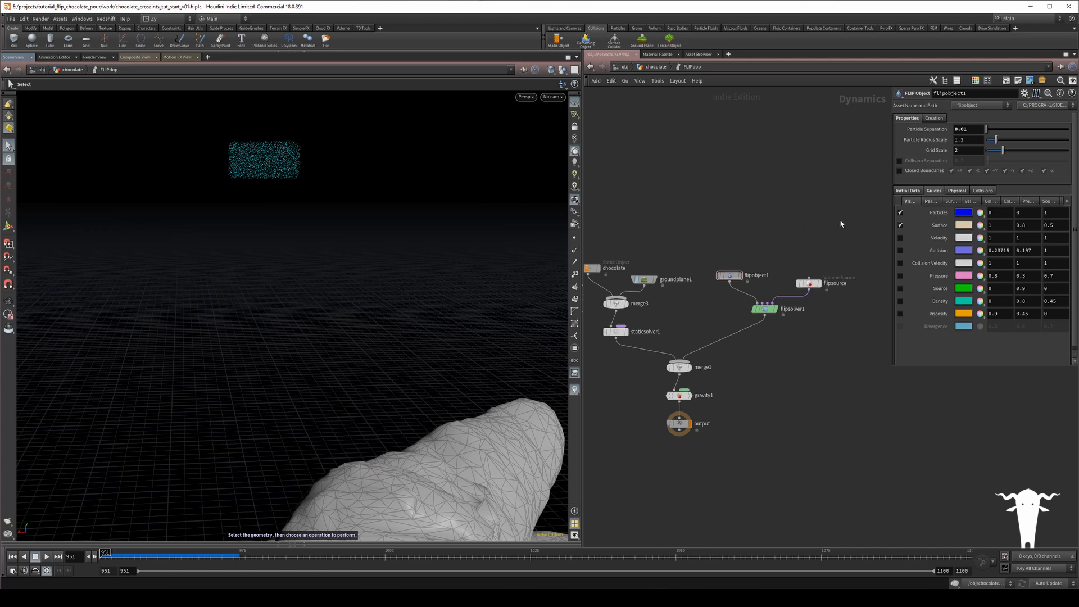
click(929, 203)
click(913, 203)
click(911, 191)
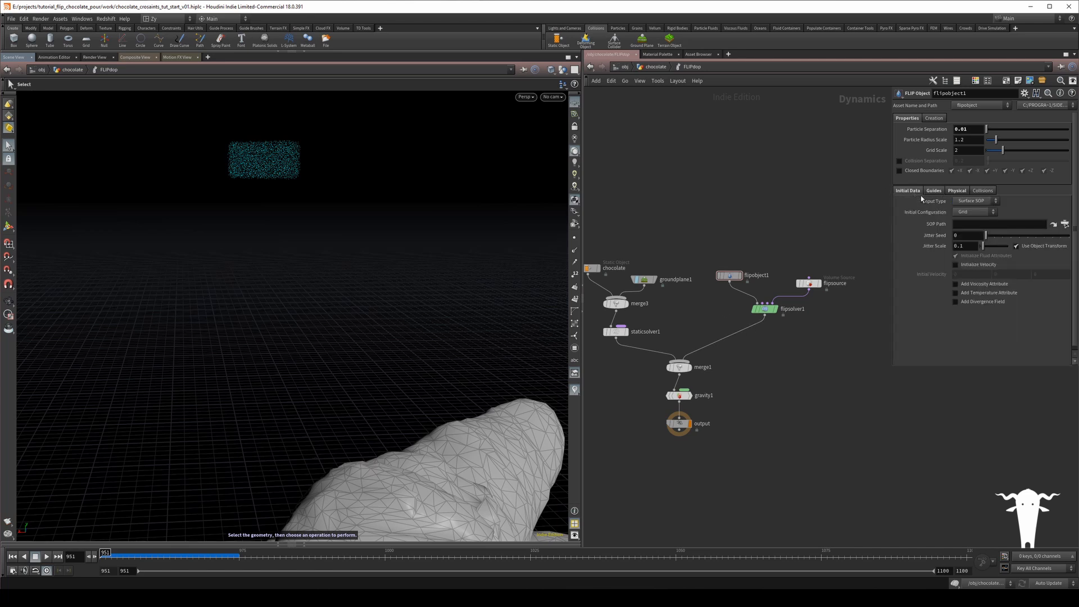
click(954, 192)
click(955, 265)
click(960, 264)
text(1000)
key(Return)
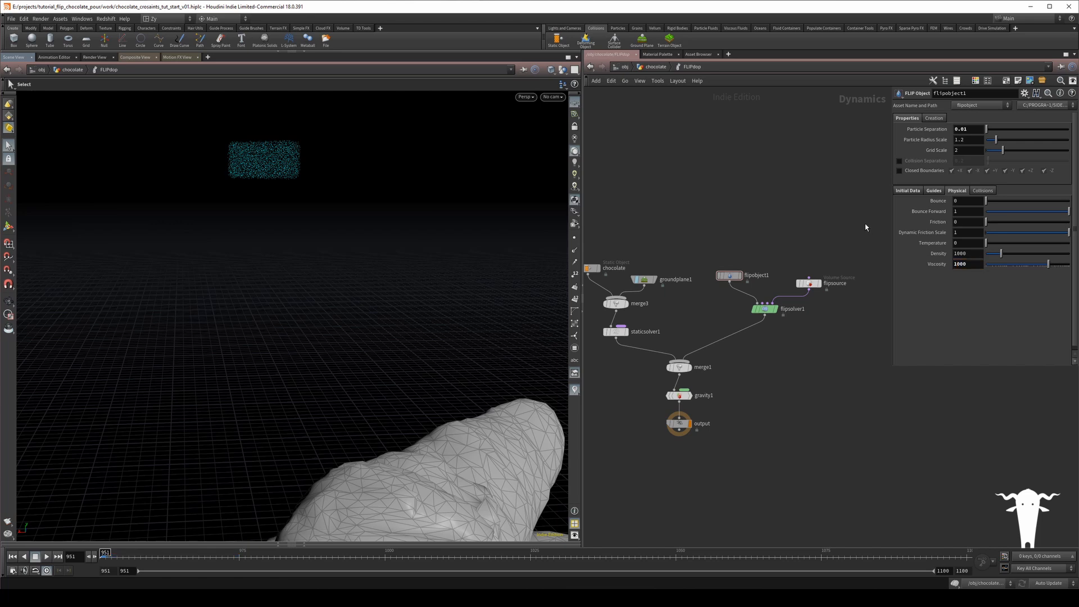
- Simulate the pour with the 1000 viscosity, then stop playback and return to frame 951
click(47, 556)
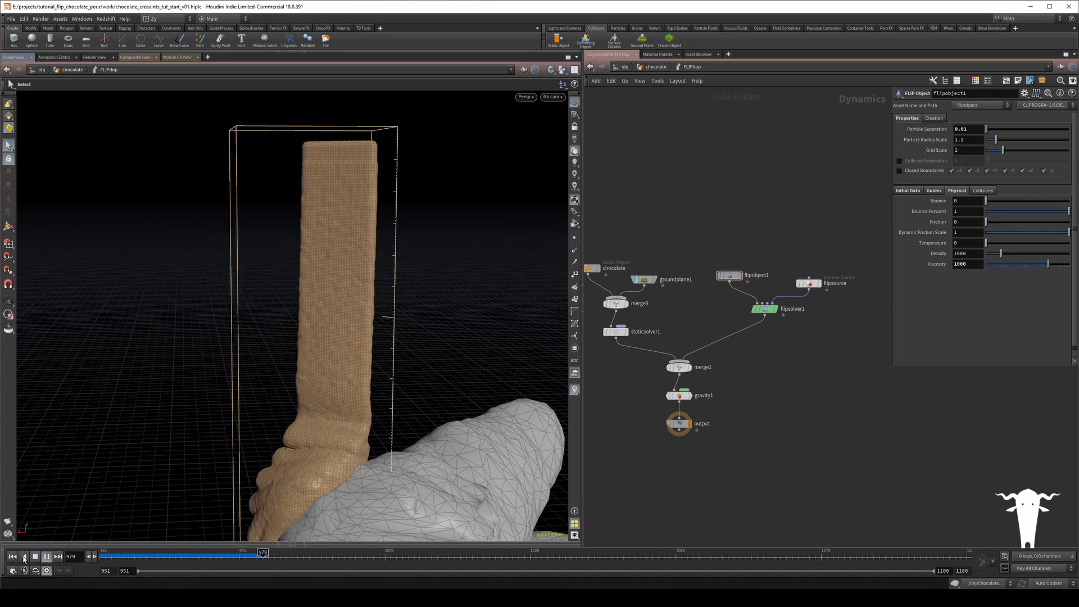
click(46, 556)
click(12, 556)
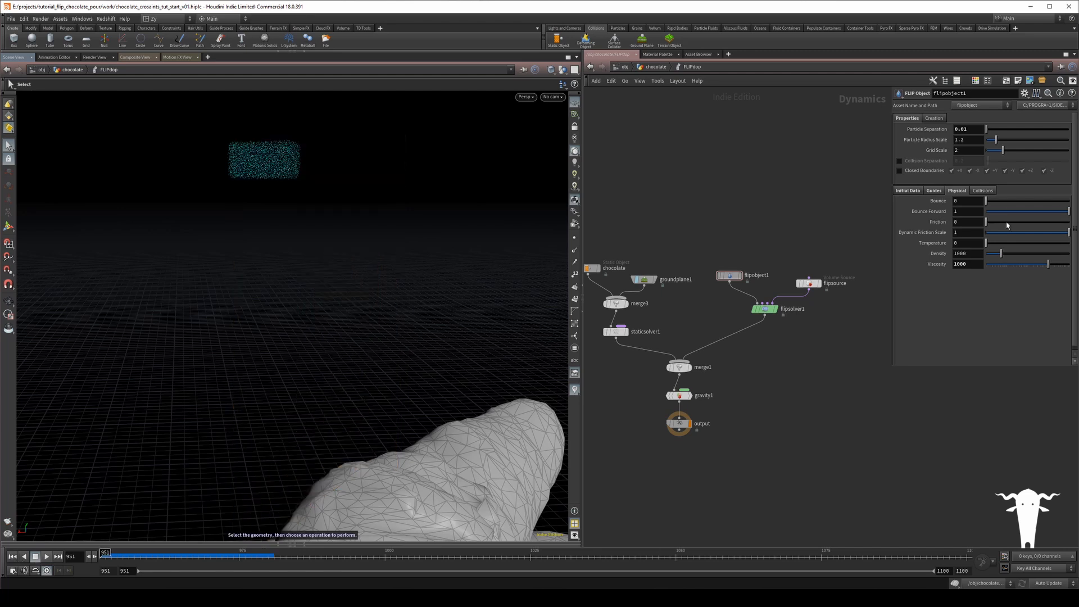
- Set the viscosity of flipobject1 to 1500
click(961, 264)
key(Return)
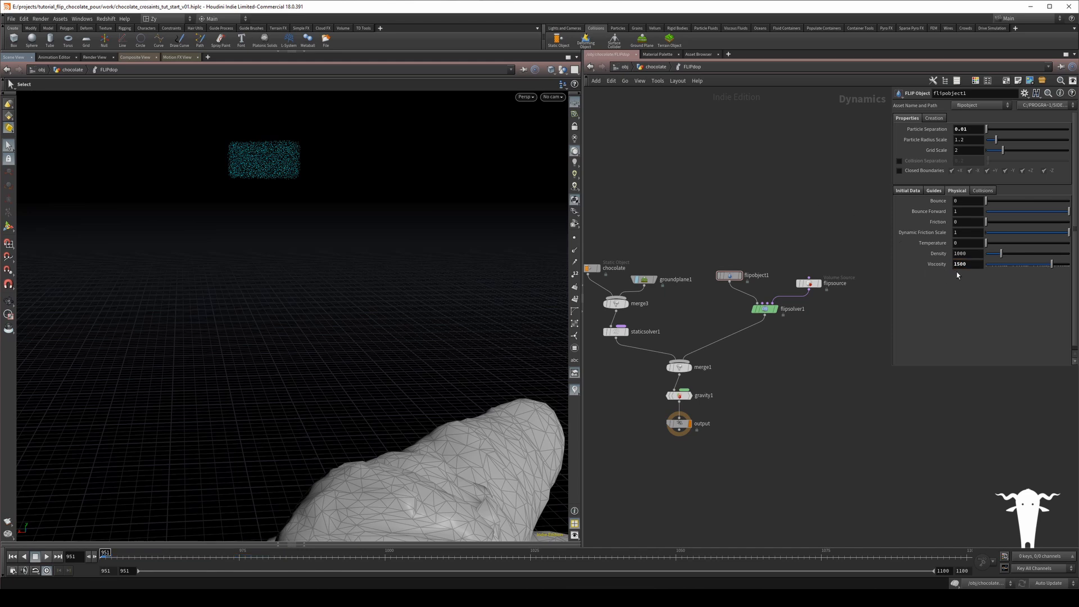
middle_drag(659, 144, 685, 162)
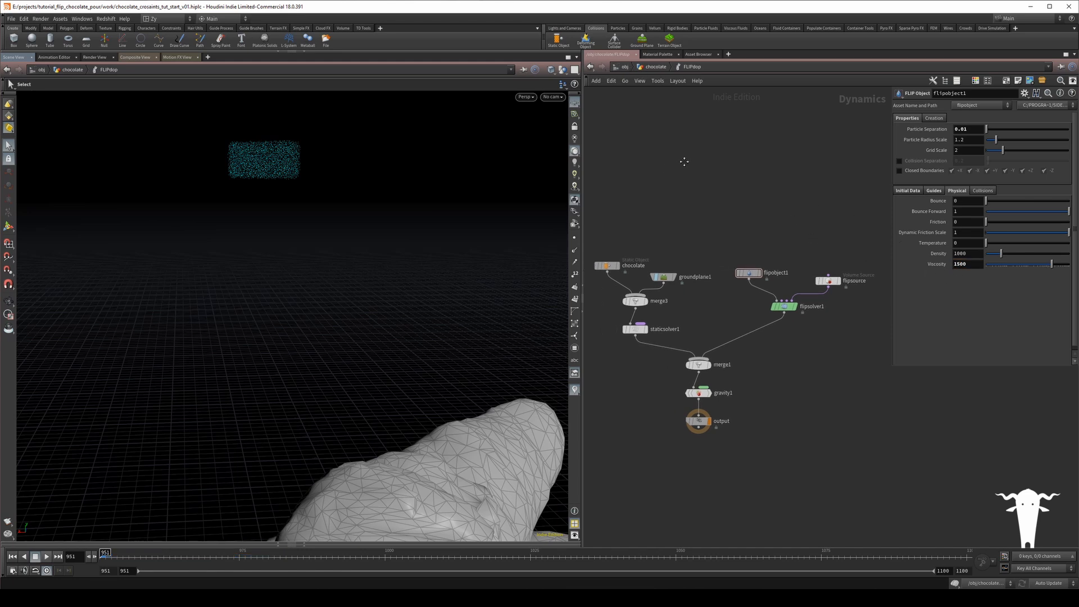
- Check the settings of flipsource1 in the chocolate network, then set flipobject1's particle separation to 0.005
click(655, 66)
middle_drag(644, 217, 644, 242)
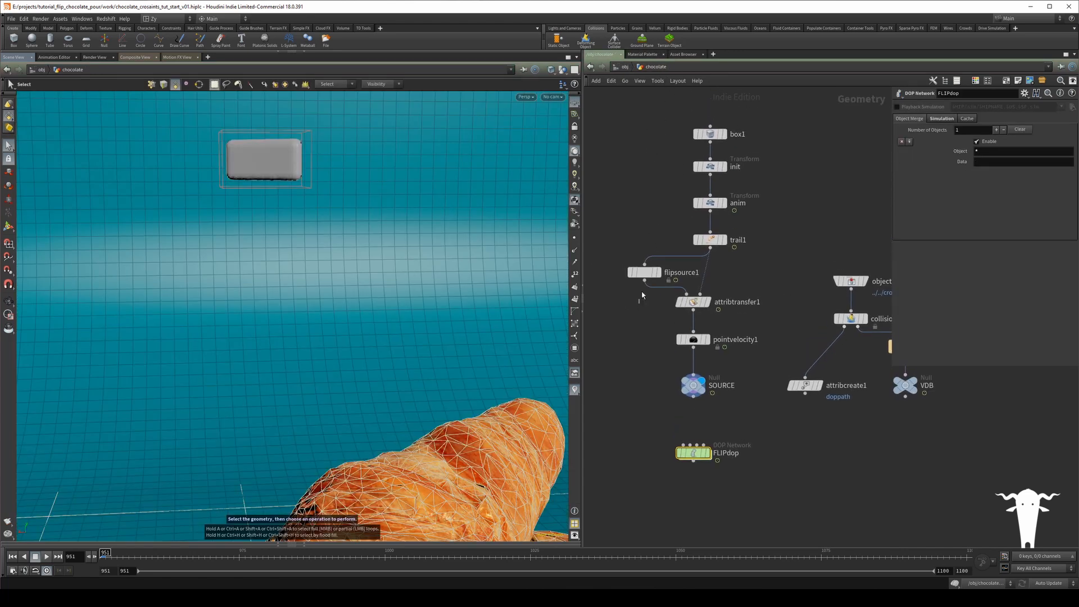
click(644, 272)
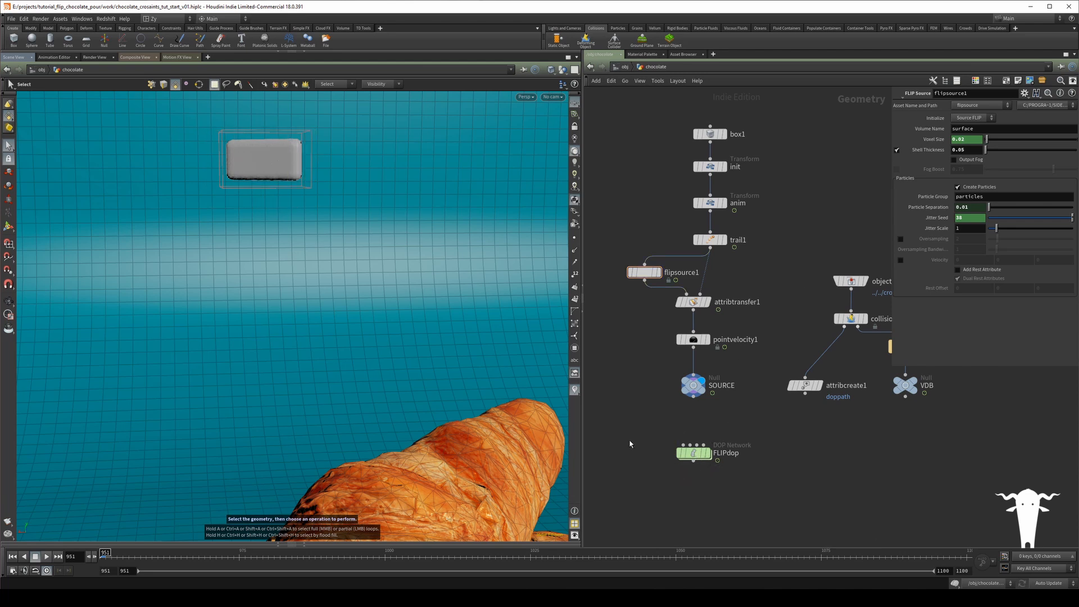
middle_drag(687, 454, 679, 385)
double_click(679, 386)
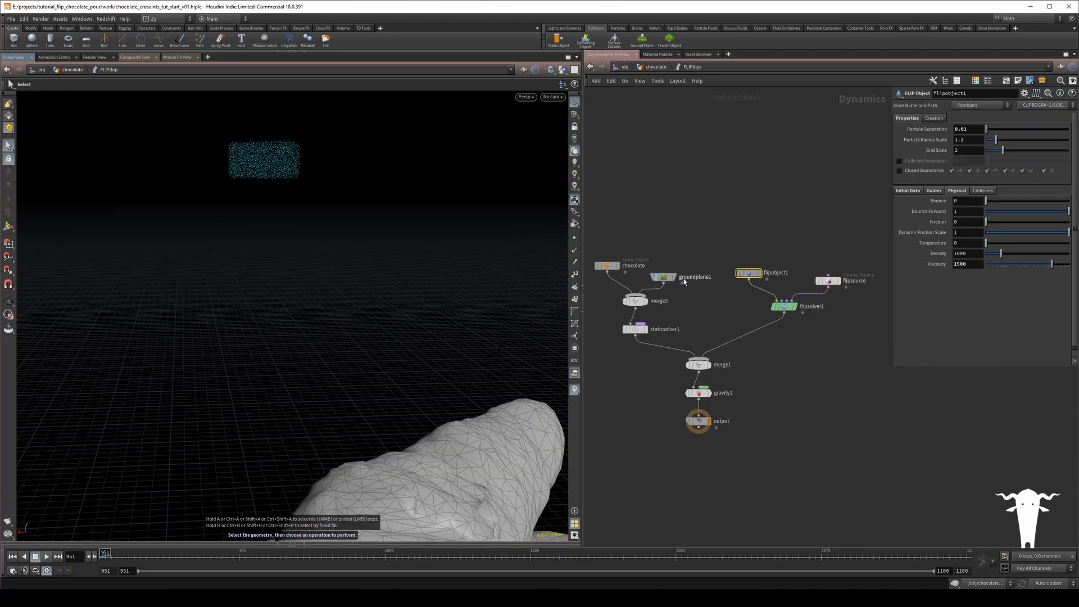
click(970, 130)
key(Return)
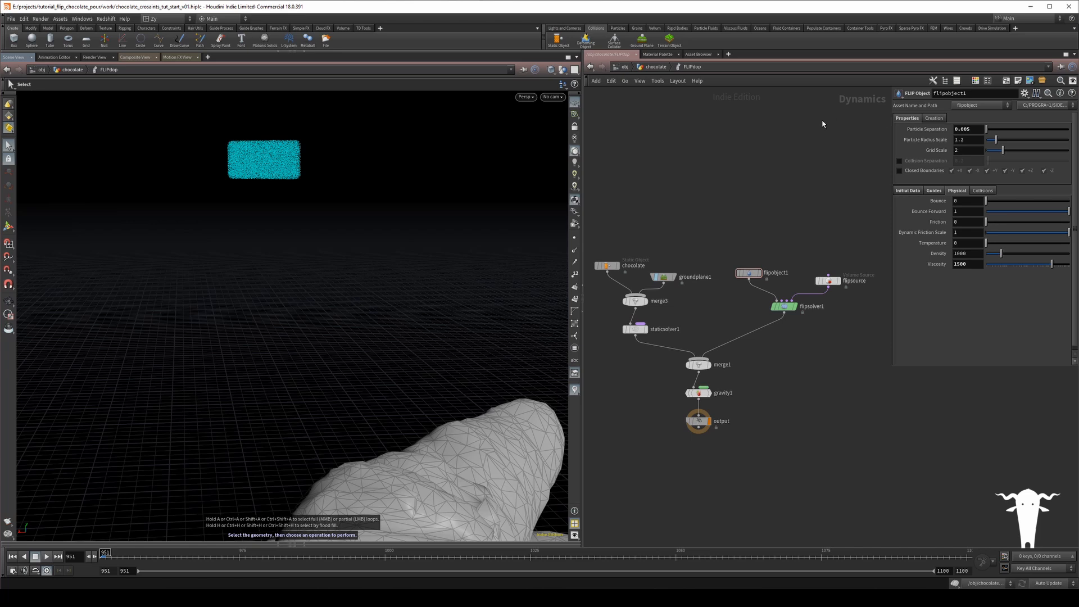
key(d)
key(Escape)
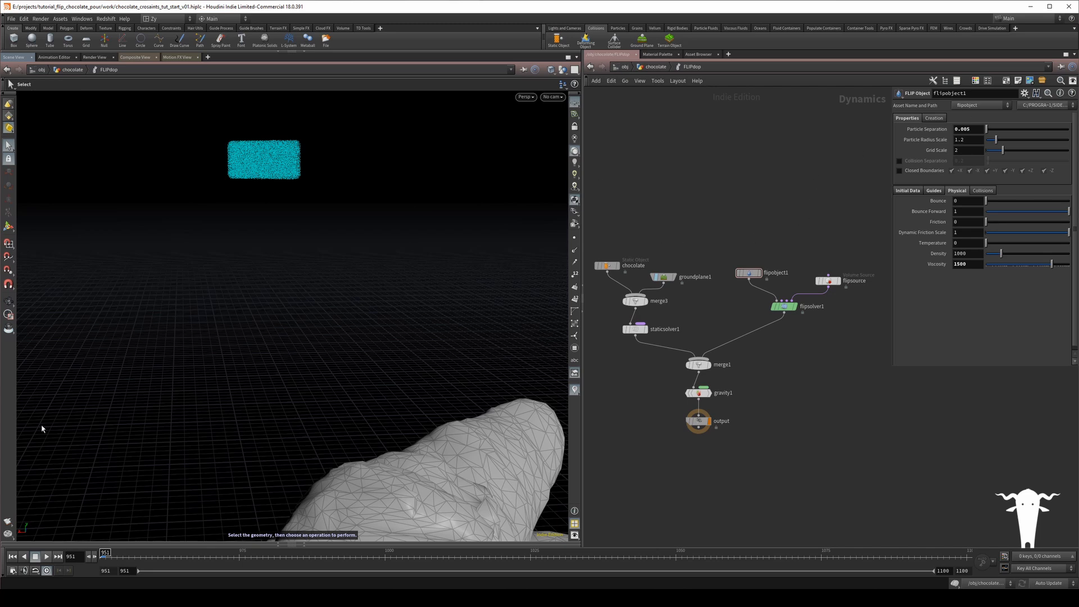
- Simulate the finer stream to frame 960, inspect its surface and return to frame 951
click(46, 557)
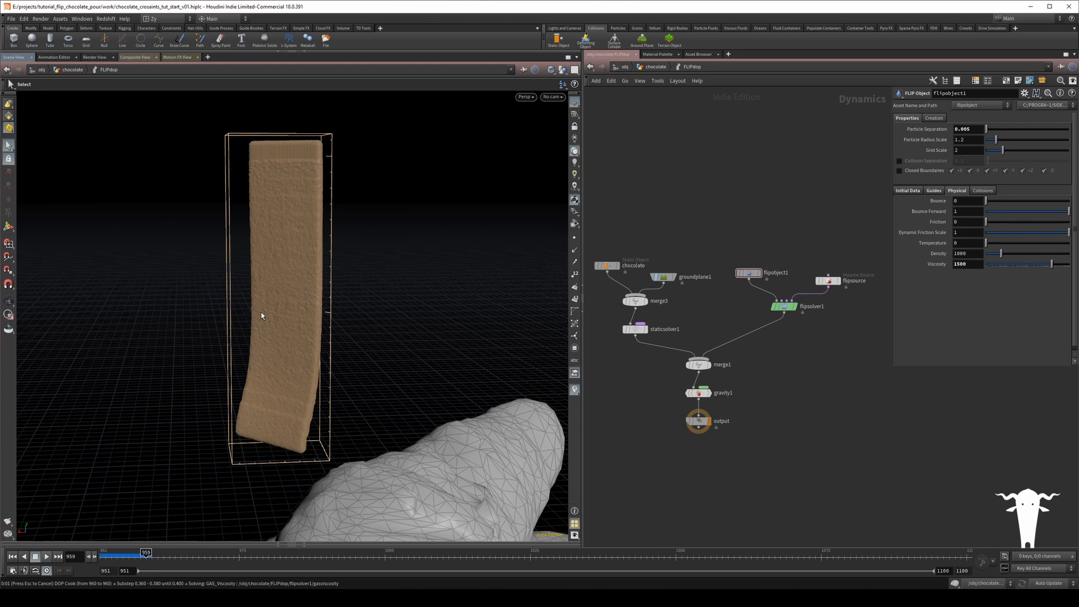
key(Escape)
drag(270, 306, 245, 296)
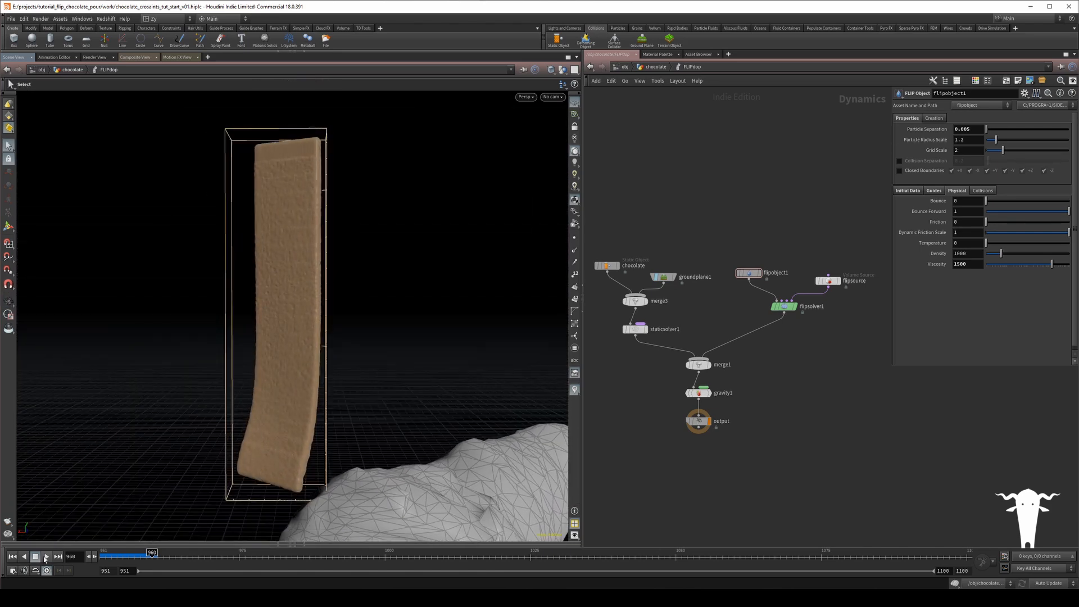
click(105, 557)
middle_drag(745, 190, 757, 188)
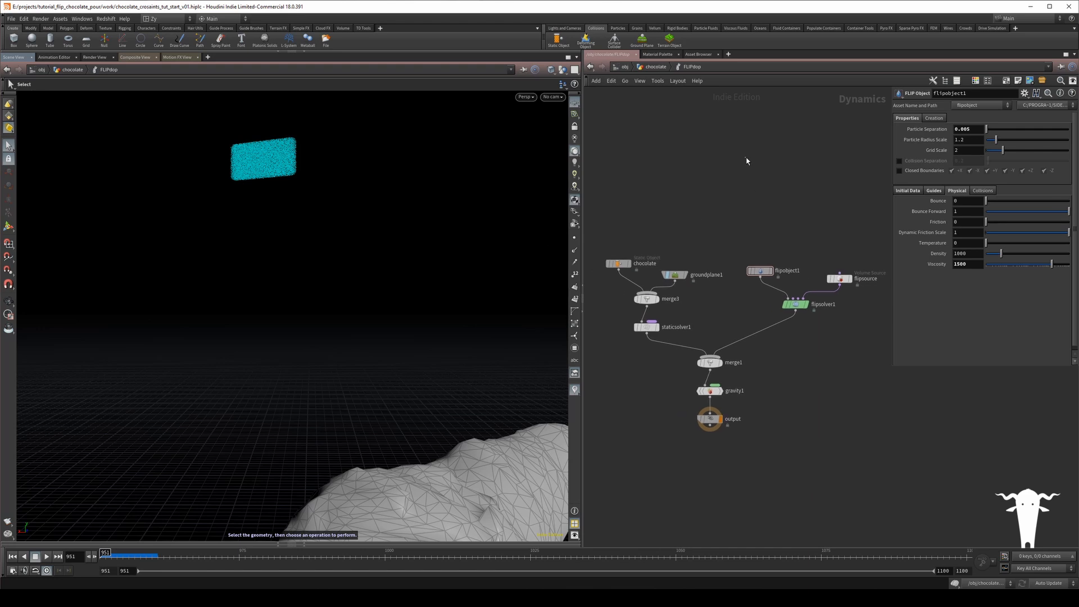
- Return to the chocolate geometry network and hide all other objects in the viewport
click(655, 66)
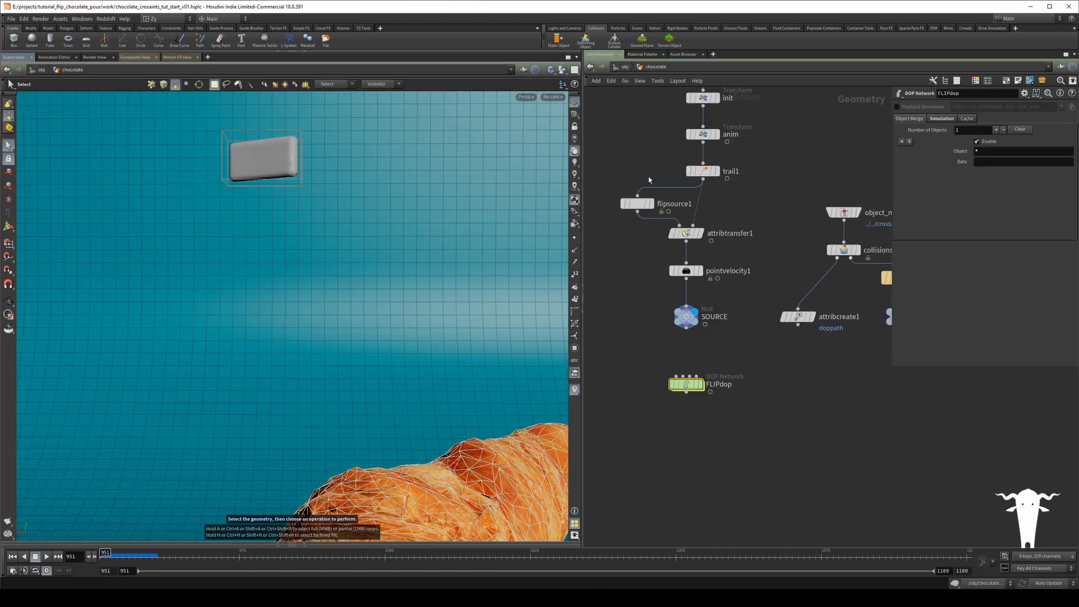
key(g)
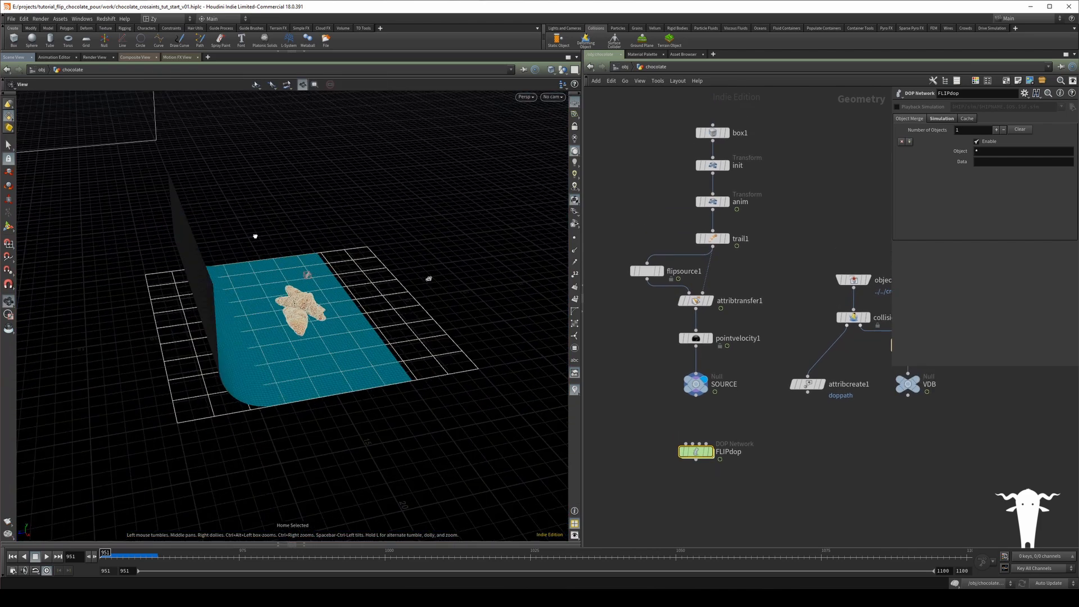
drag(255, 236, 196, 261)
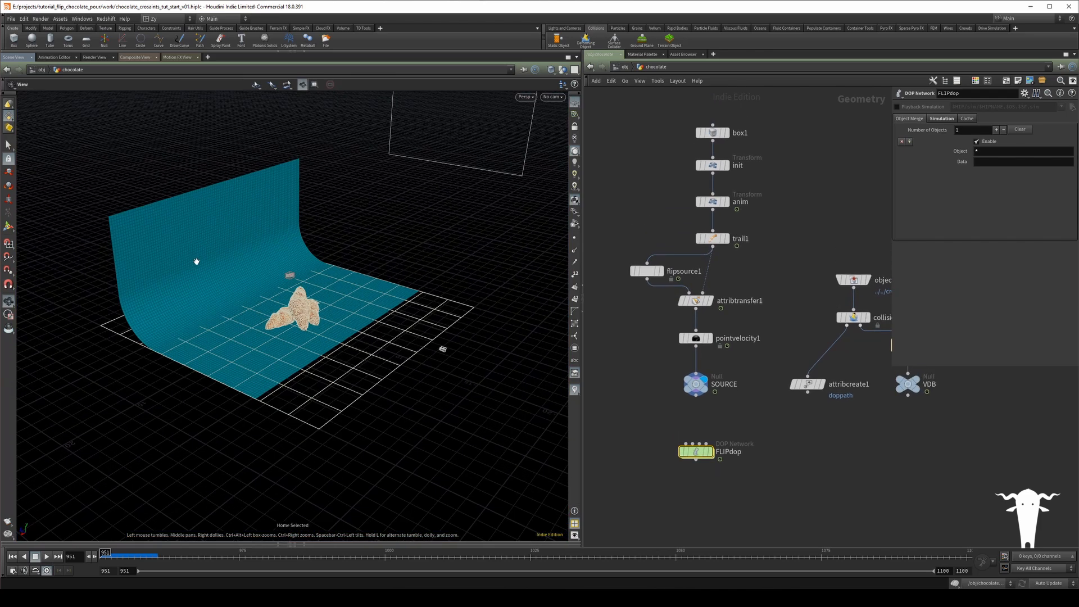
scroll(306, 251, up, 4)
click(564, 70)
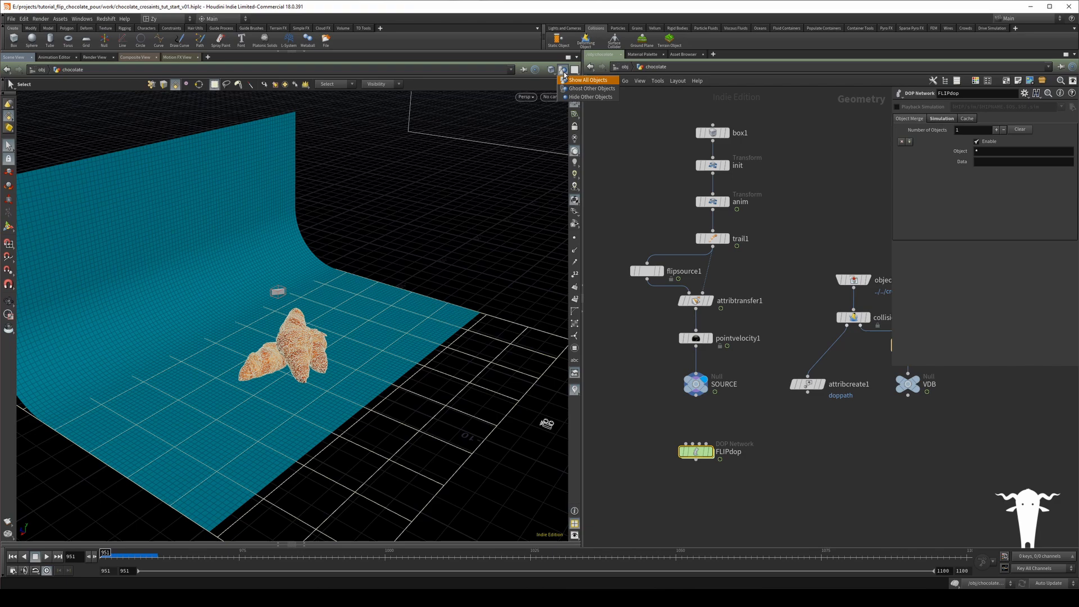
click(577, 98)
key(space+h)
- Set the shell thickness of flipsource1 to 0.025 and inspect the thinner source slab
drag(291, 279, 459, 229)
scroll(290, 296, up, 5)
middle_drag(459, 229, 333, 291)
scroll(332, 291, up, 5)
drag(455, 200, 361, 234)
right_drag(361, 234, 501, 171)
drag(500, 171, 598, 285)
click(646, 271)
click(960, 150)
text(2)
key(Return)
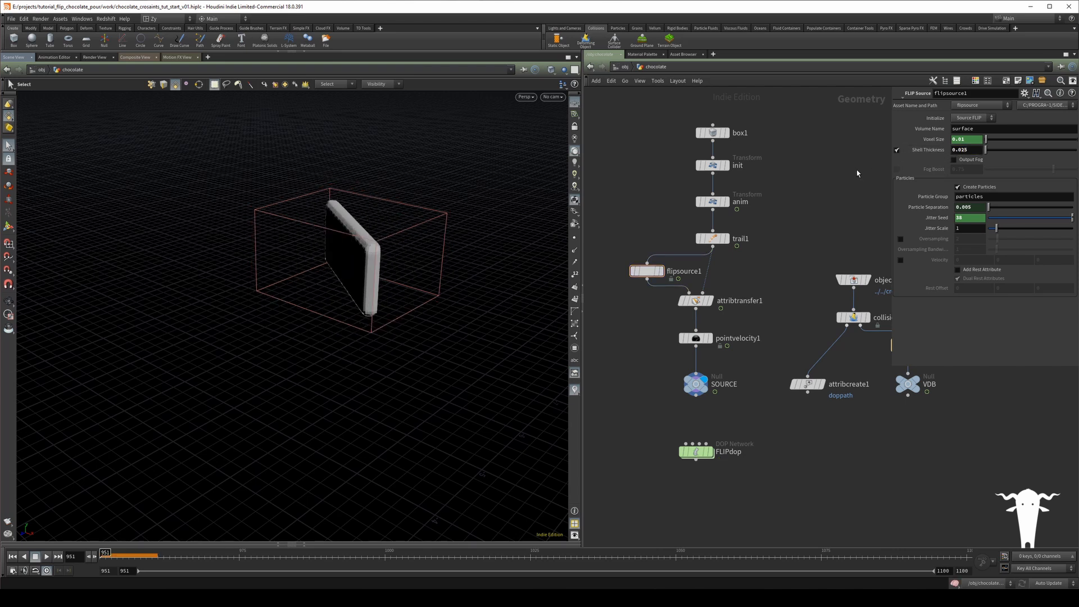
key(Escape)
drag(284, 243, 214, 234)
key(s)
middle_drag(741, 398, 749, 328)
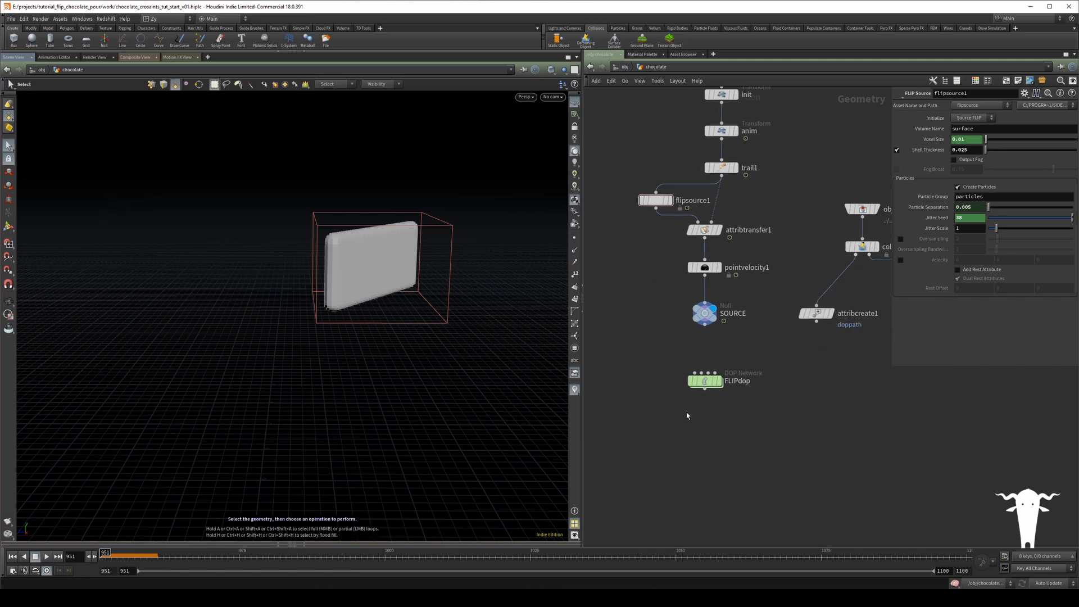
- Add a DOP I/O node below FLIPdop and make it the displayed node
click(718, 381)
click(716, 382)
middle_drag(704, 441, 687, 409)
key(Tab)
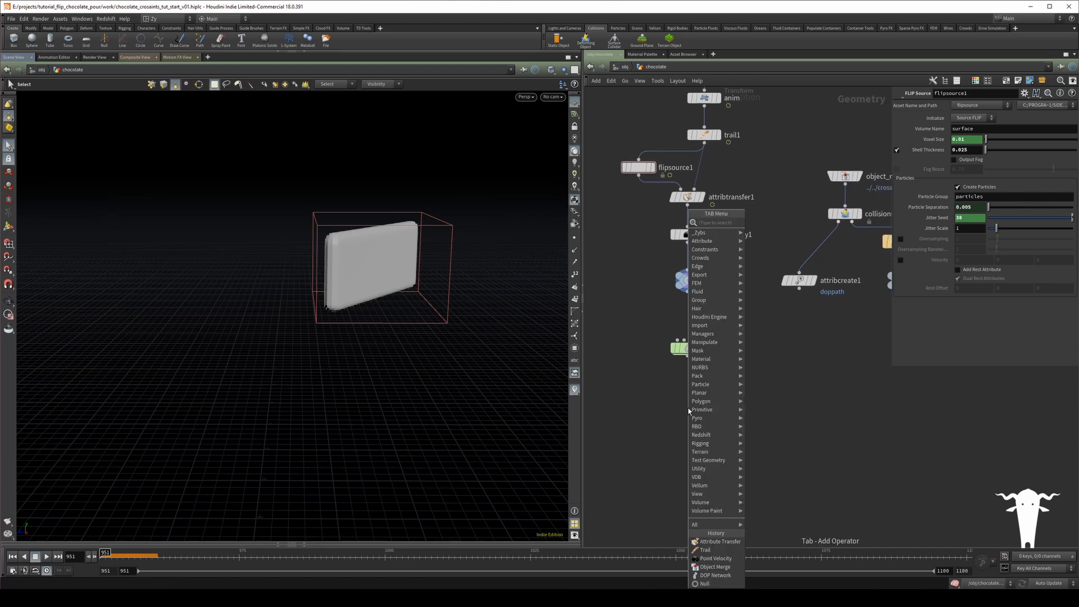
text(dopio)
key(Return)
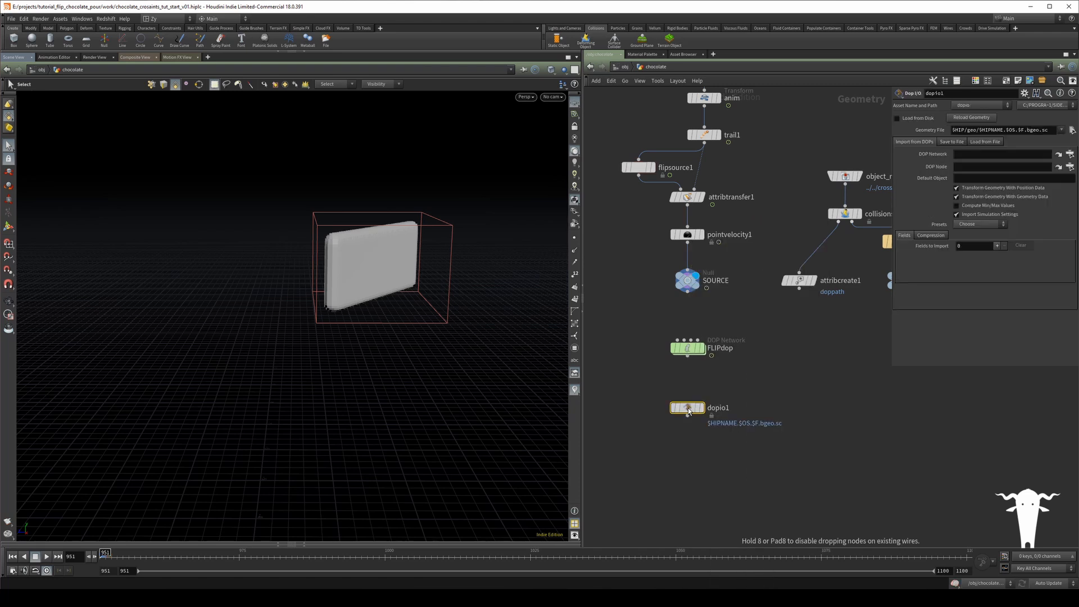
click(701, 407)
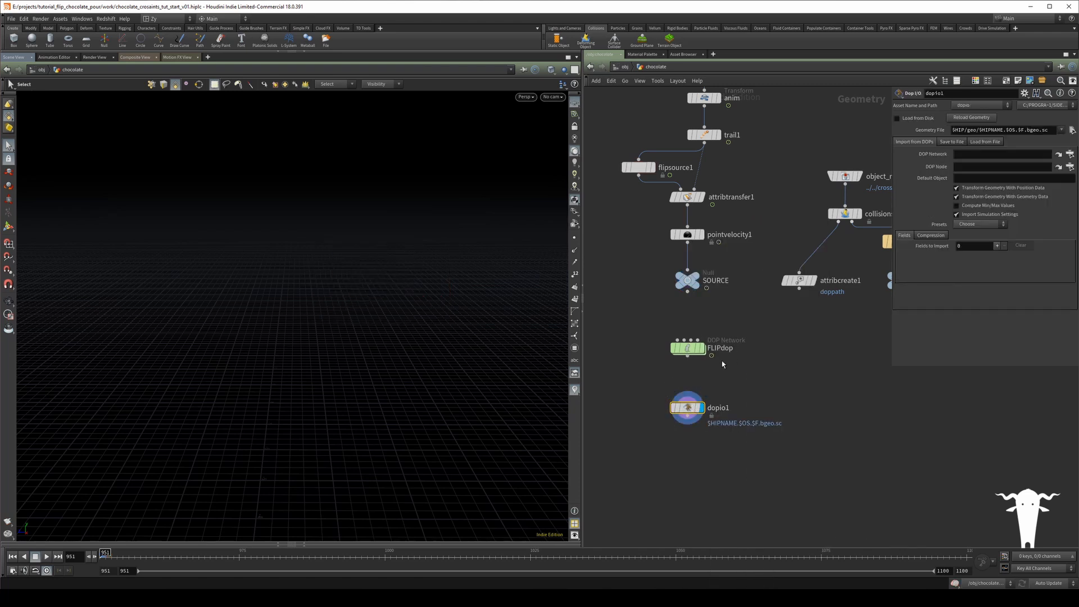
- Point dopio1 to the DOP network ../FLIPdop and the DOP node ../FLIPdop/flipobject1
drag(687, 348, 972, 154)
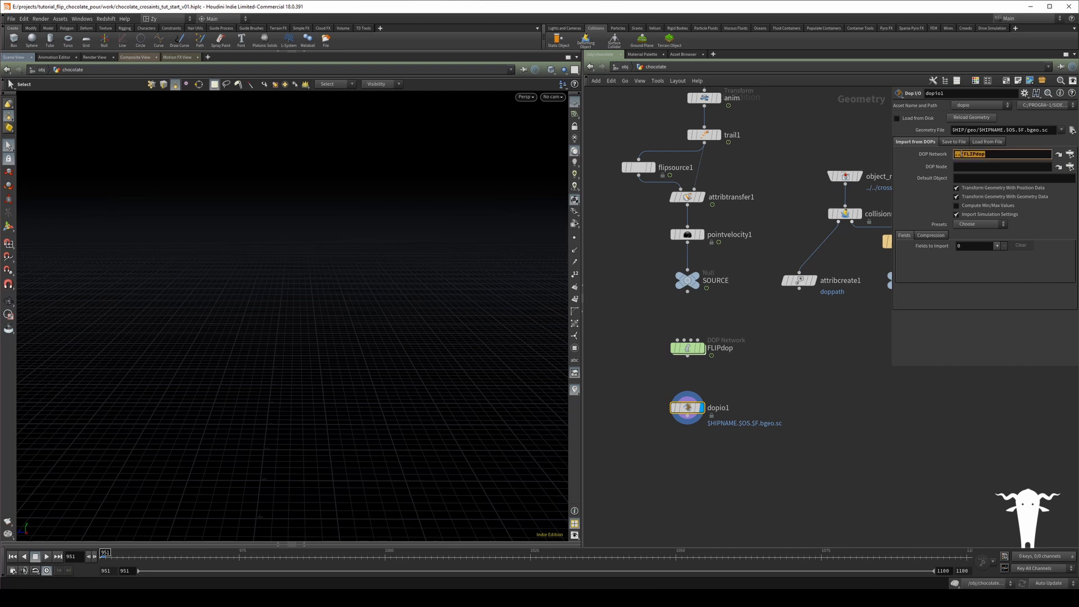
click(974, 168)
text(../FLIPdop)
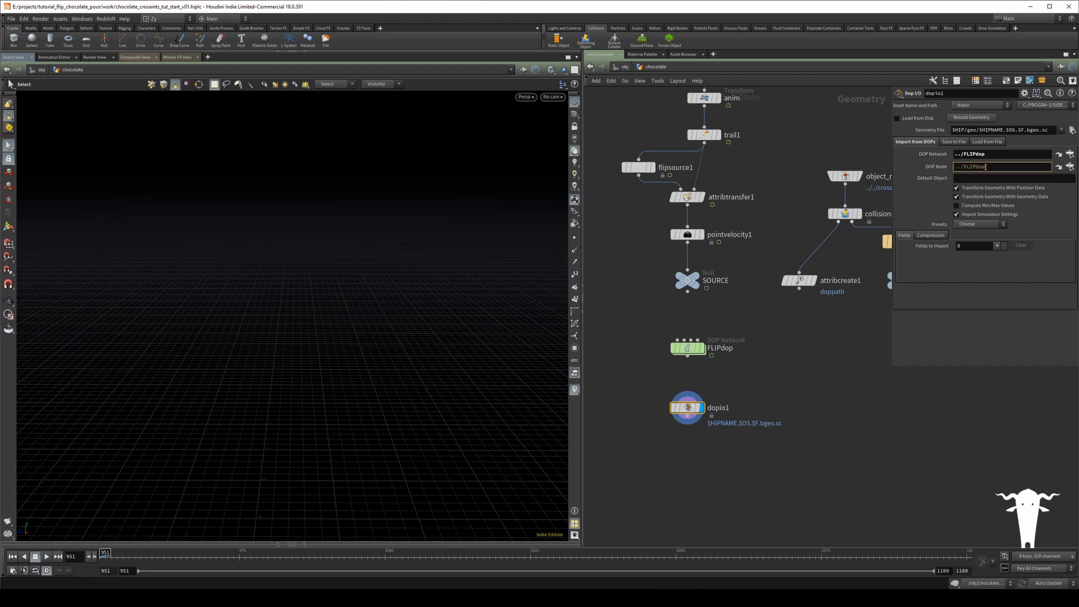
text(/)
text(flipobject1/)
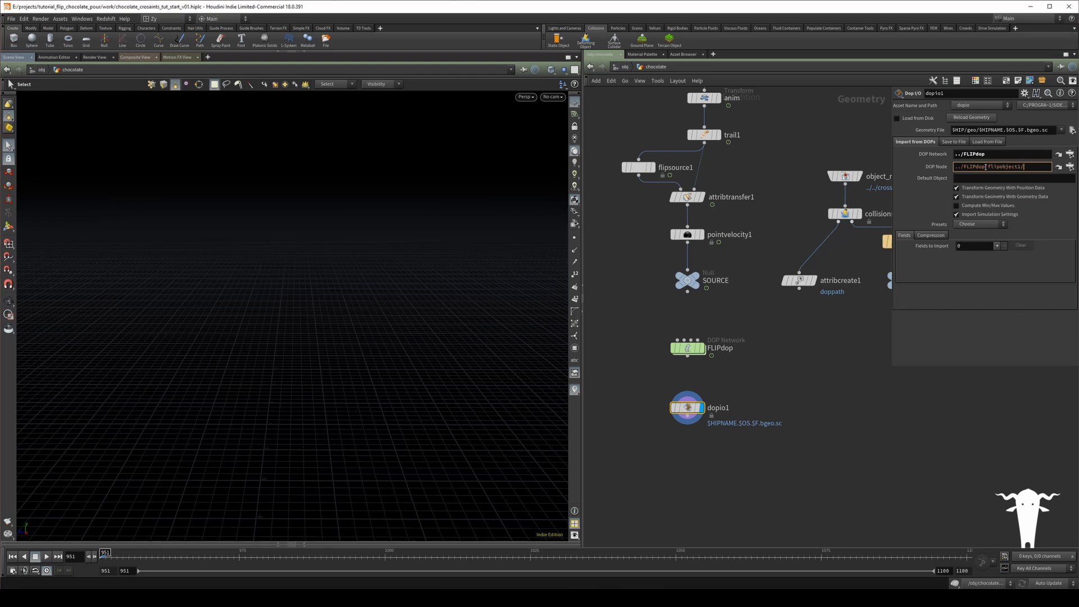
key(BackSpace)
key(Return)
- Apply the FLIP Fluid preset to the fields imported by dopio1 and view the node's geometry info
click(972, 224)
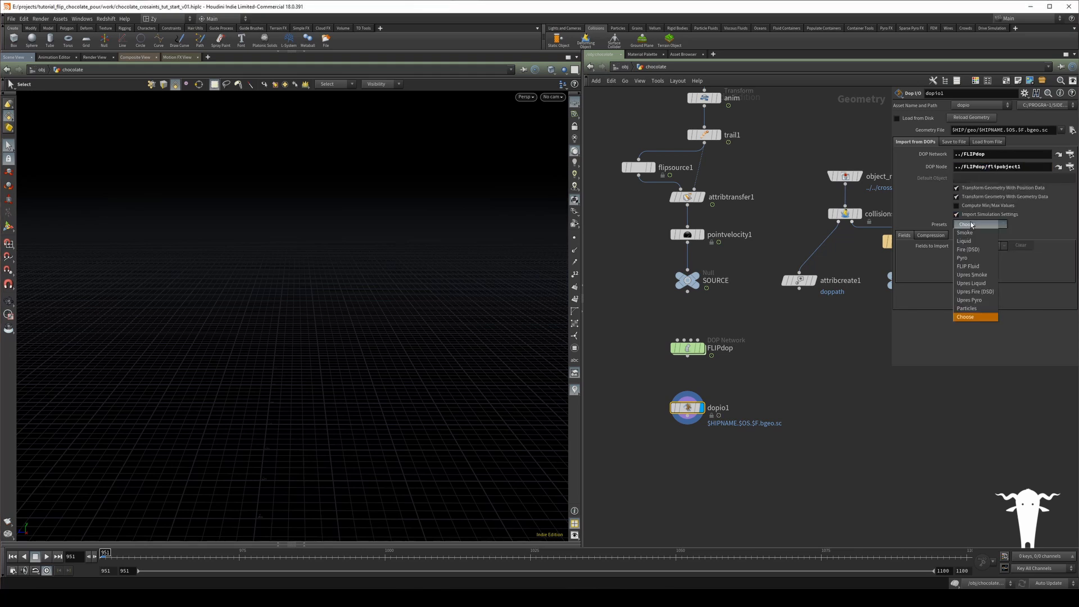
click(990, 265)
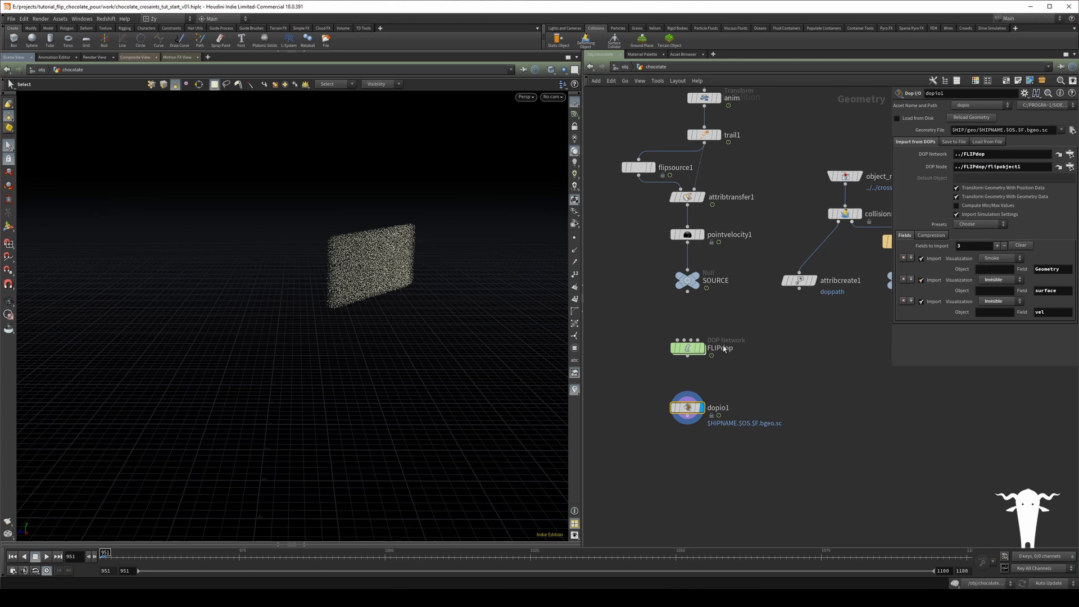
scroll(736, 383, down, 1)
middle_click(689, 363)
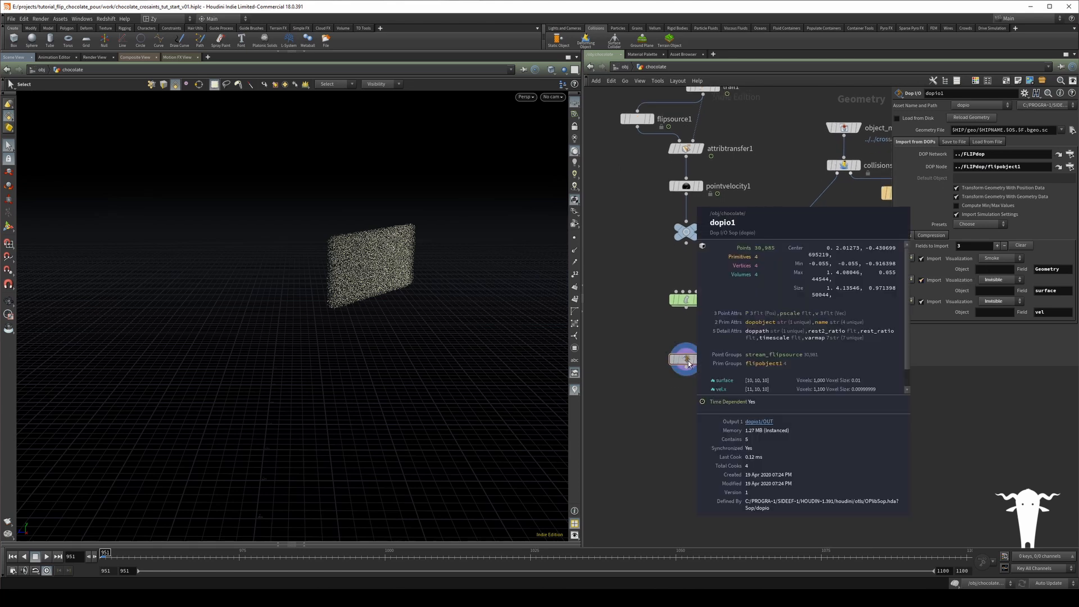
- Add a Fluid Compress node below dopio1, wire it to dopio1's output and make it the displayed node
key(Tab)
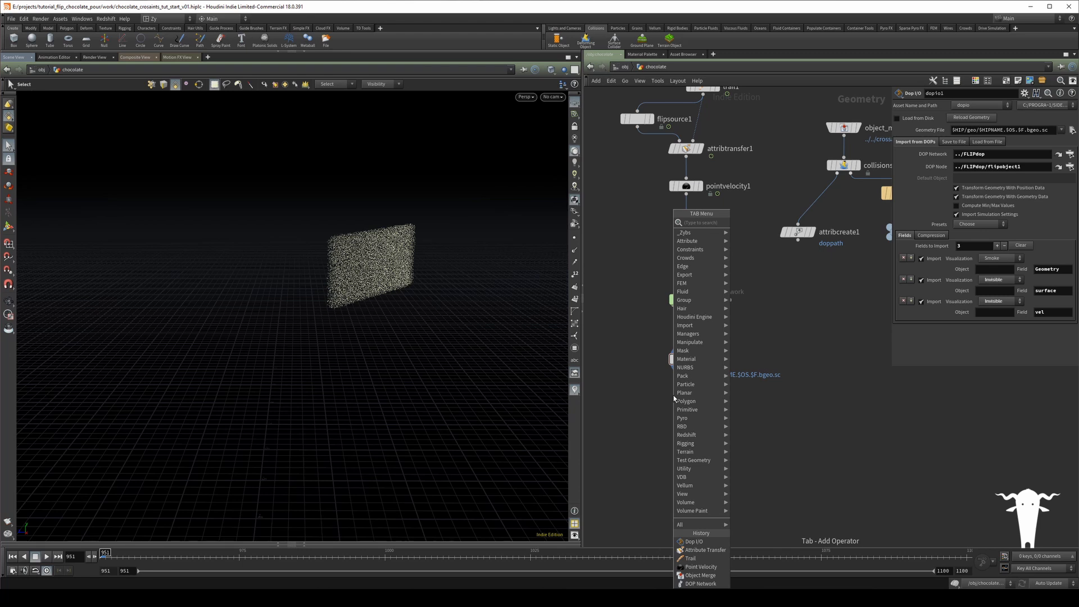
text(flu)
key(BackSpace)
key(BackSpace)
key(BackSpace)
text(fluid)
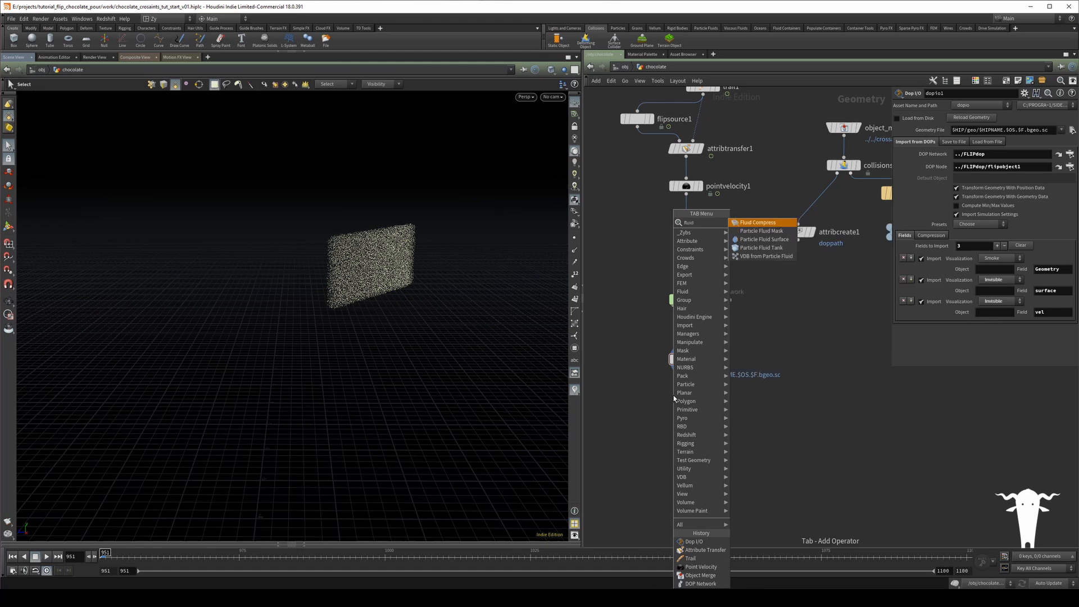
key(Return)
click(673, 396)
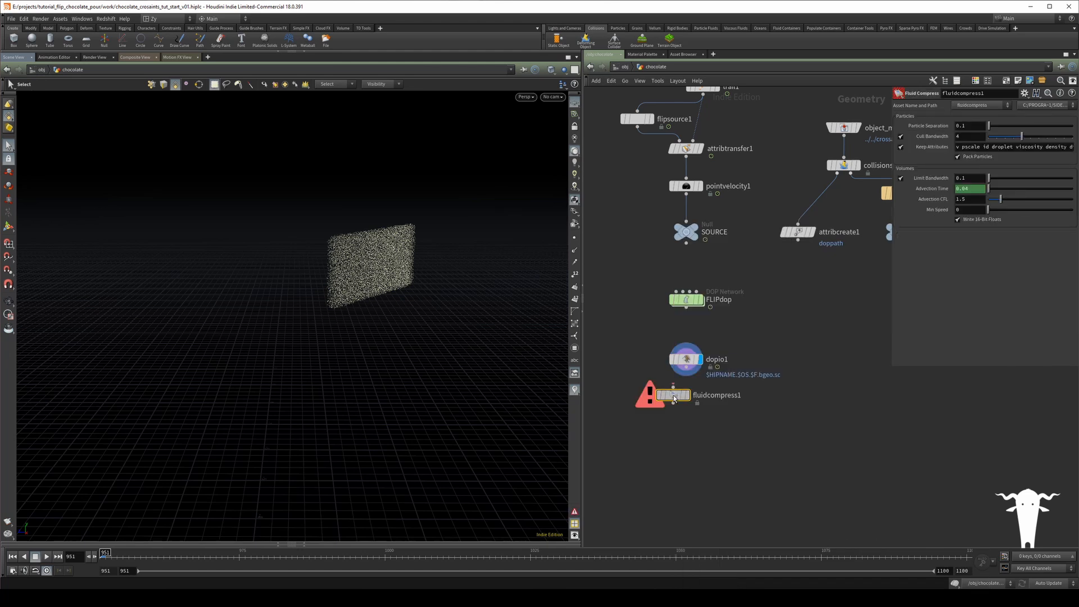
drag(696, 394, 690, 405)
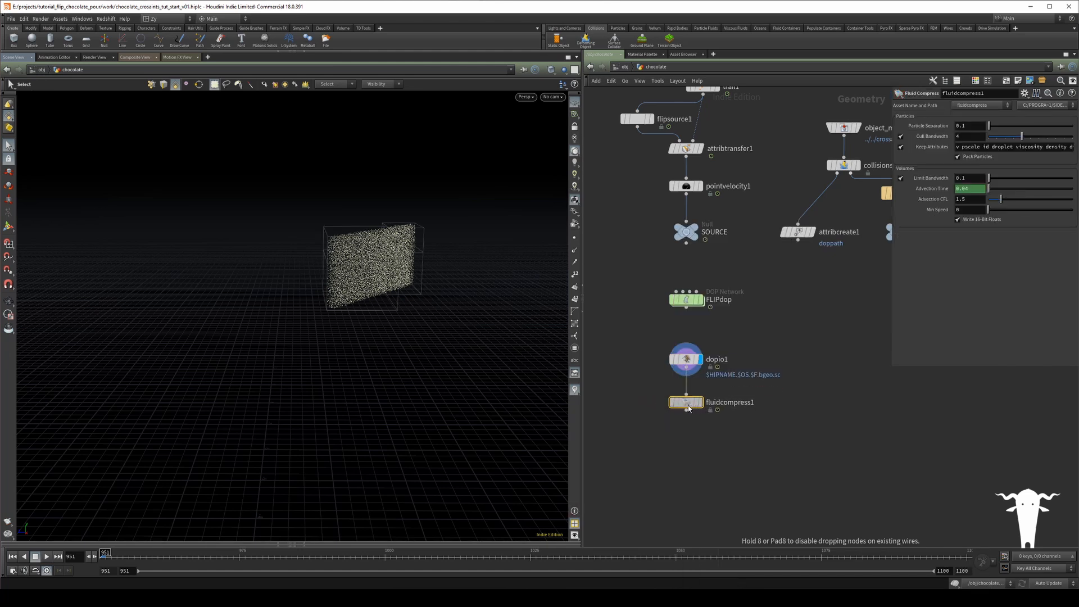
click(700, 403)
- Link fluidcompress1's Particle Separation to the Particle Separation of flipobject1 inside FLIPdop with a relative reference
double_click(686, 300)
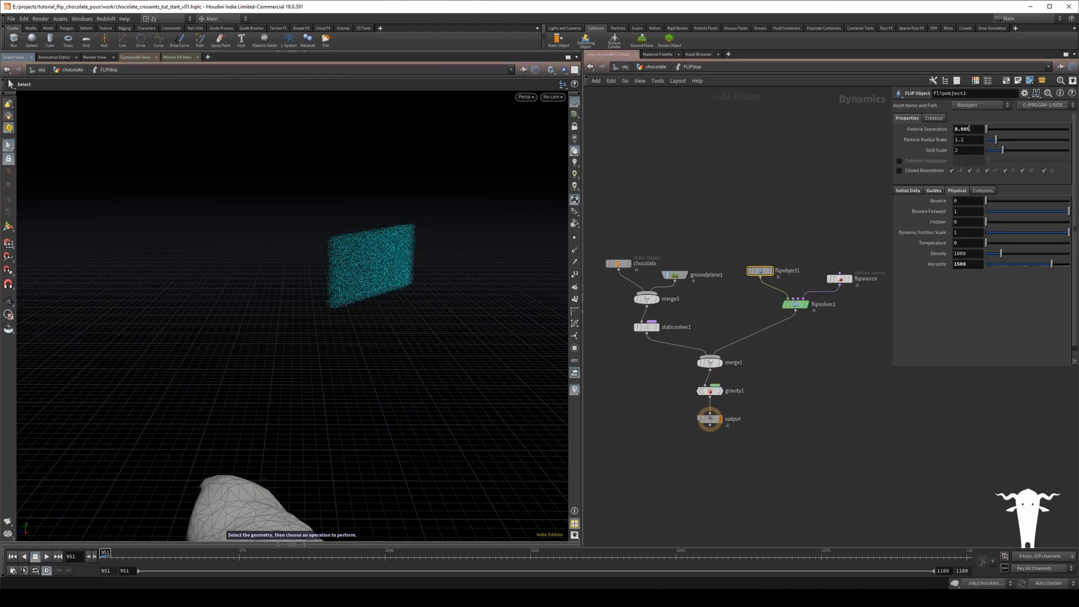
right_click(969, 129)
key(u)
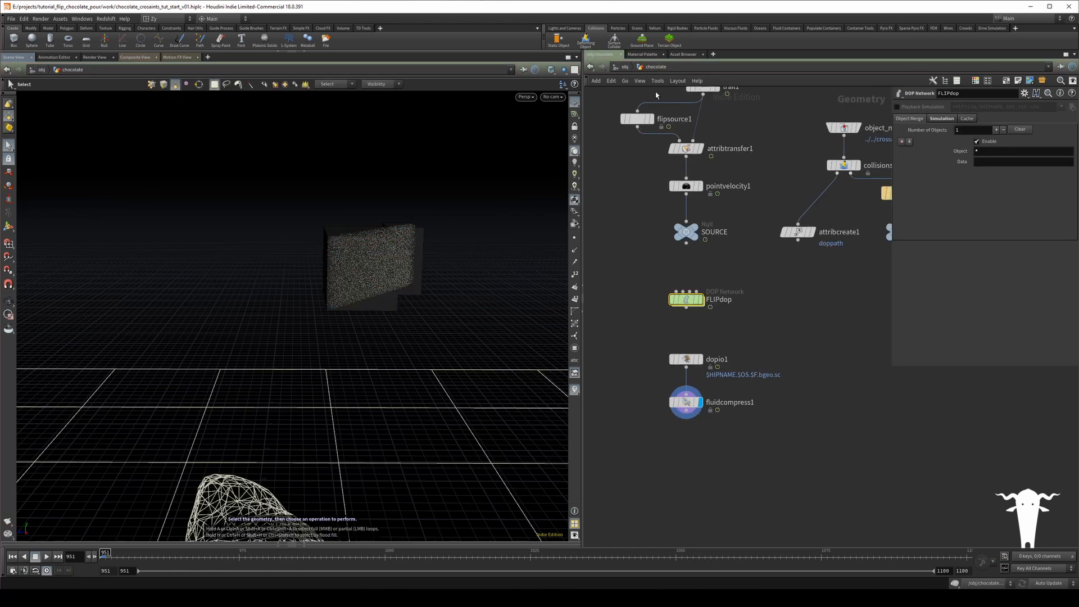
click(686, 402)
right_click(968, 128)
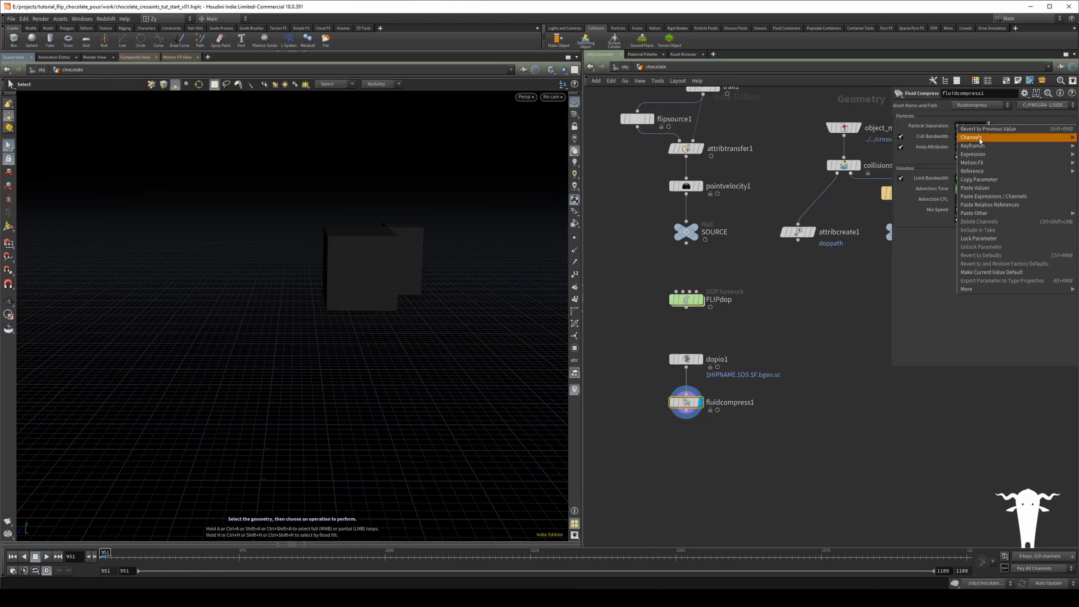
click(986, 206)
click(937, 129)
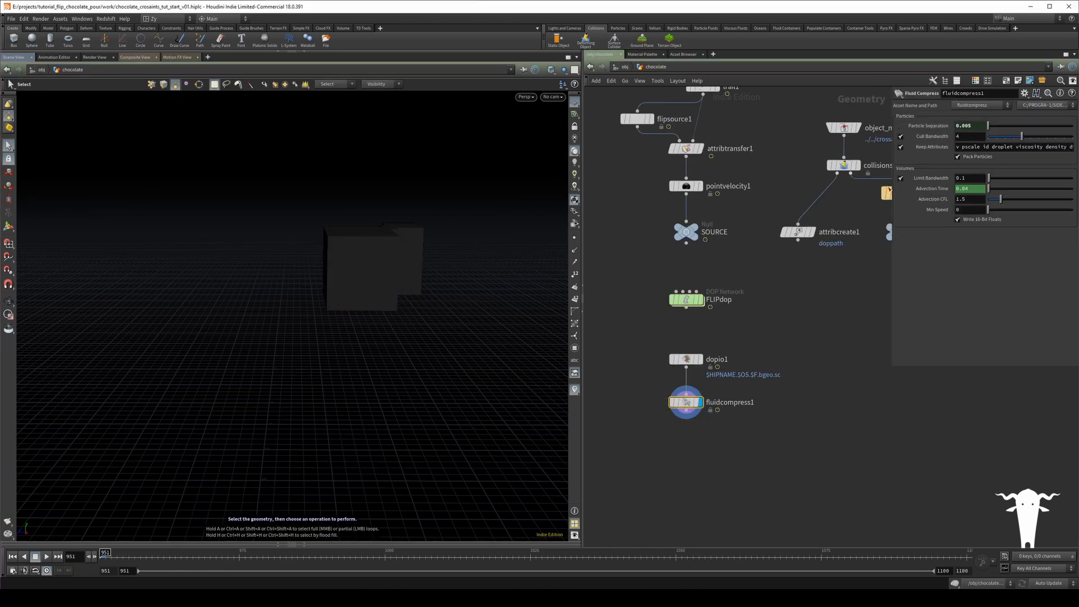
- Check the particle behavior options of flipsolver1 inside FLIPdop, and turn off Cull Bandwidth on fluidcompress1
middle_drag(743, 334, 748, 287)
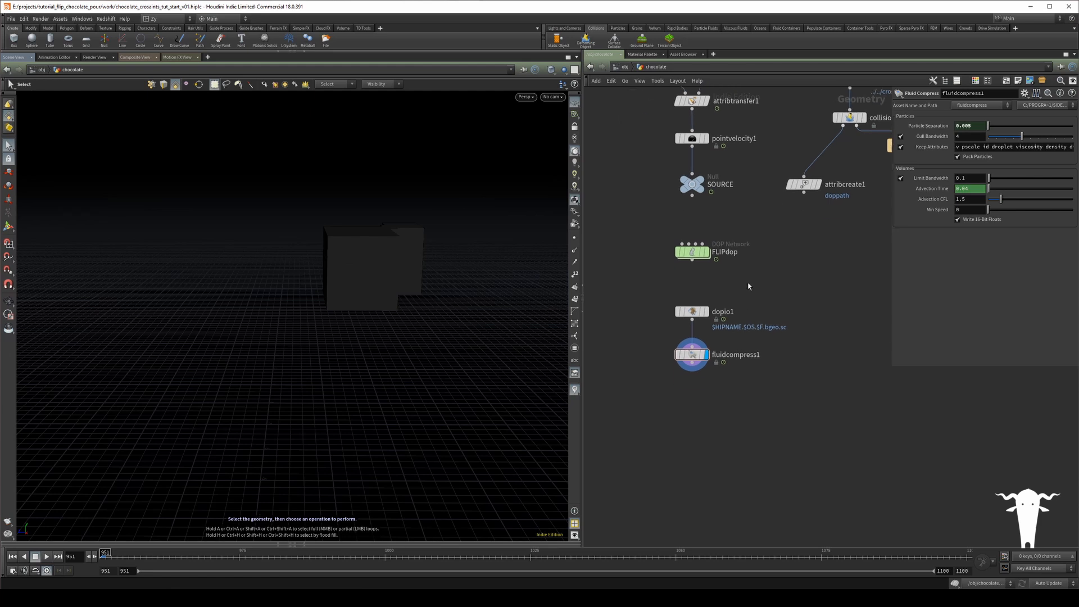
double_click(693, 253)
click(792, 303)
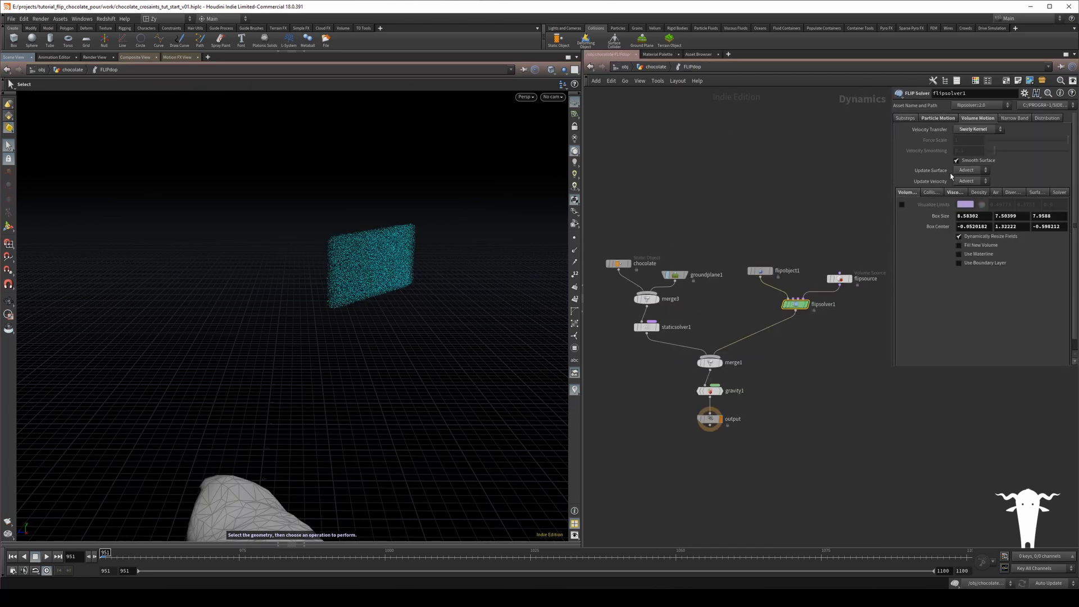
click(925, 119)
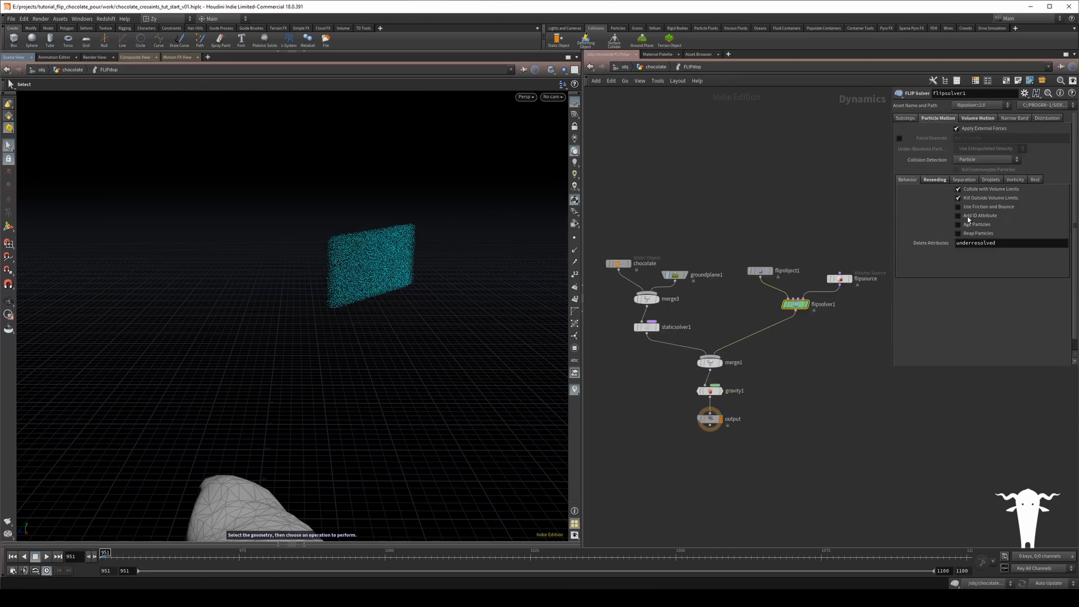
click(658, 67)
drag(666, 342, 710, 368)
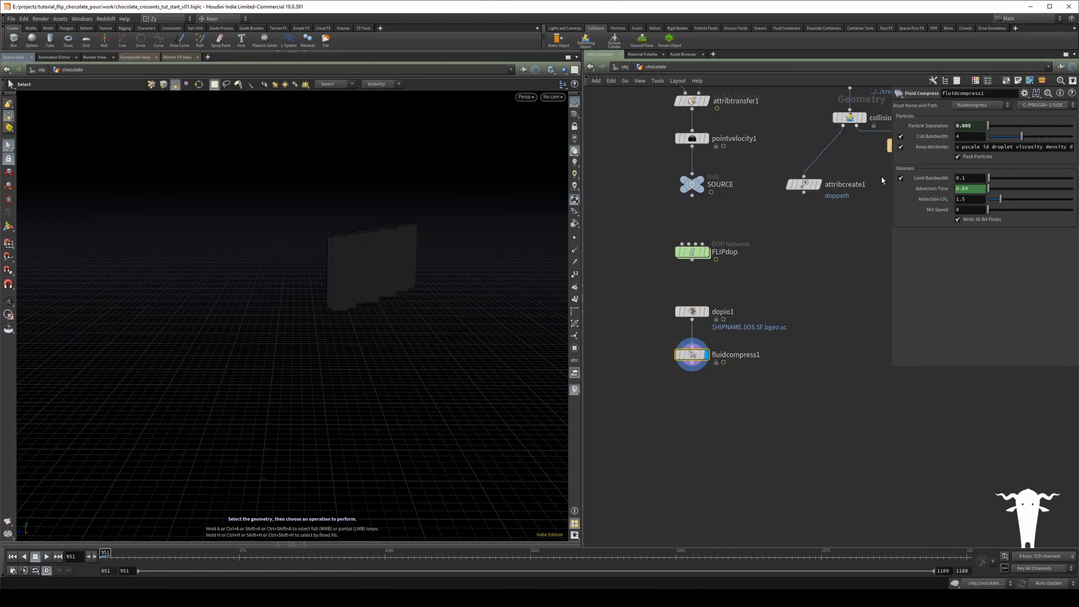
click(900, 136)
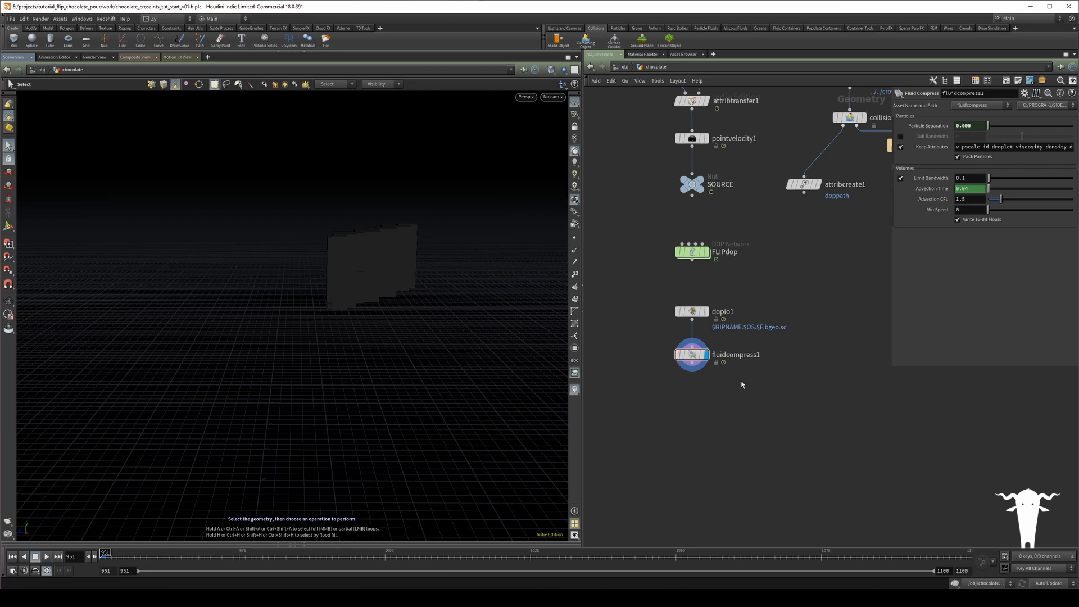
- Add a ZJ File Cache node below fluidcompress1, wire it in and make it the displayed node
middle_drag(701, 417, 687, 396)
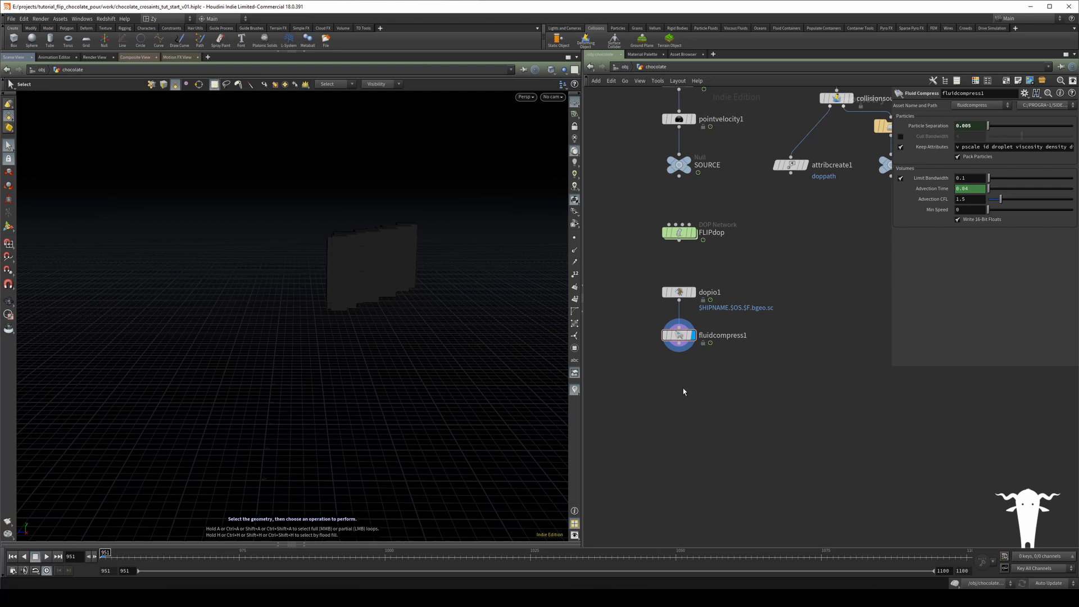
key(Tab)
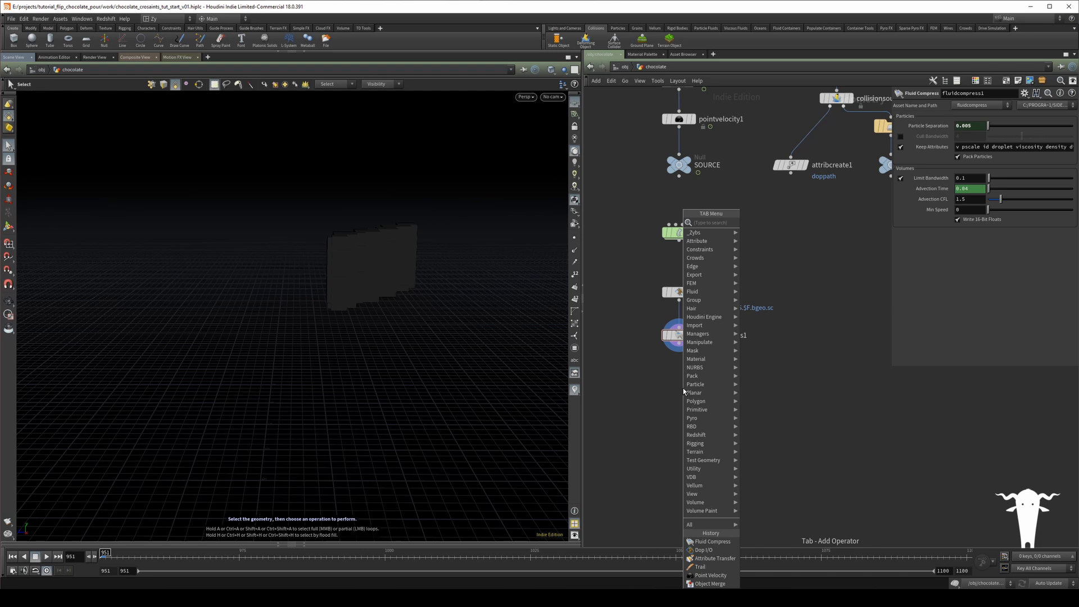
text(zj)
key(Return)
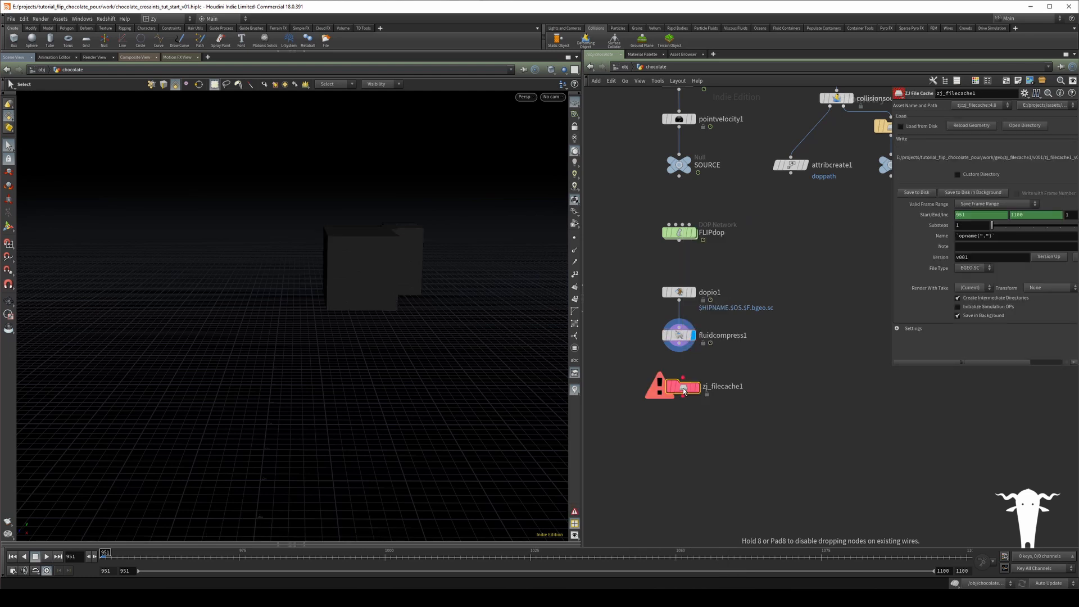
click(684, 391)
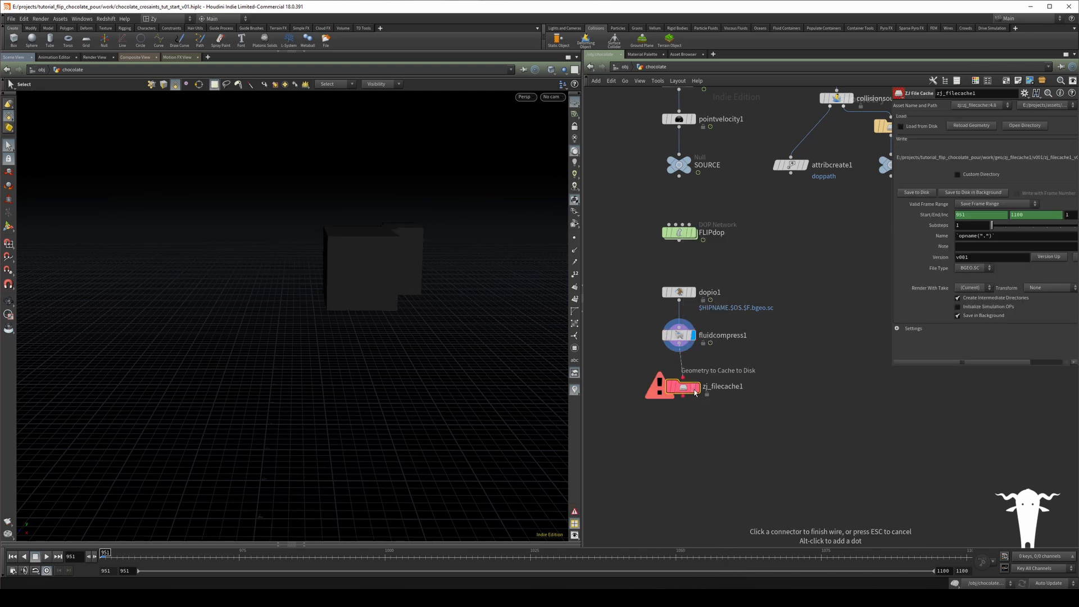
drag(696, 391, 691, 382)
- Rename the file cache node choc_tut_sim and enable Load from Disk on it
double_click(716, 378)
text(choc_tut_)
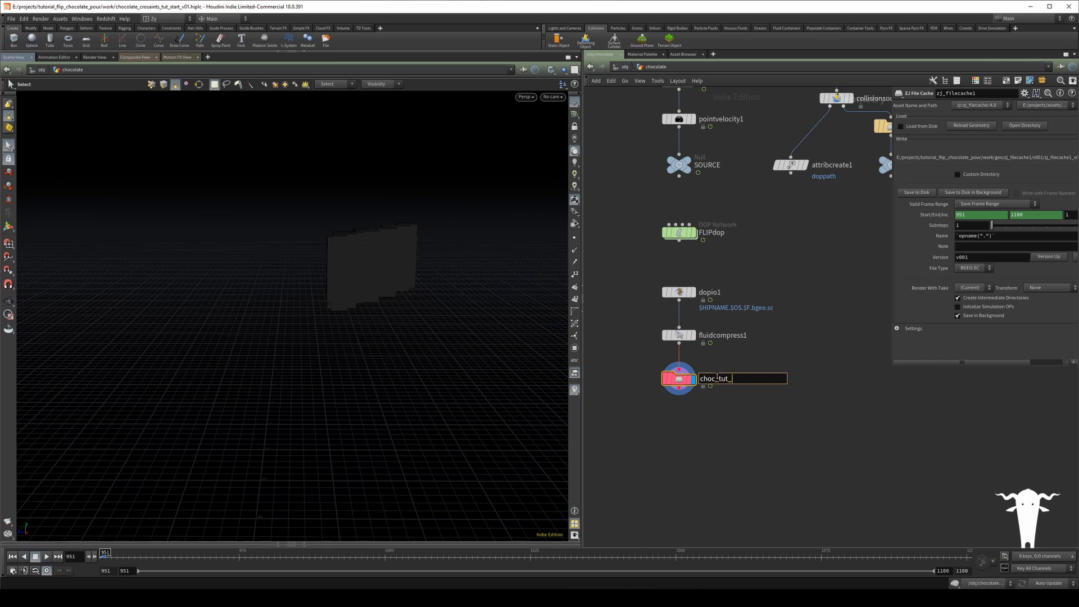
text(sim)
key(Return)
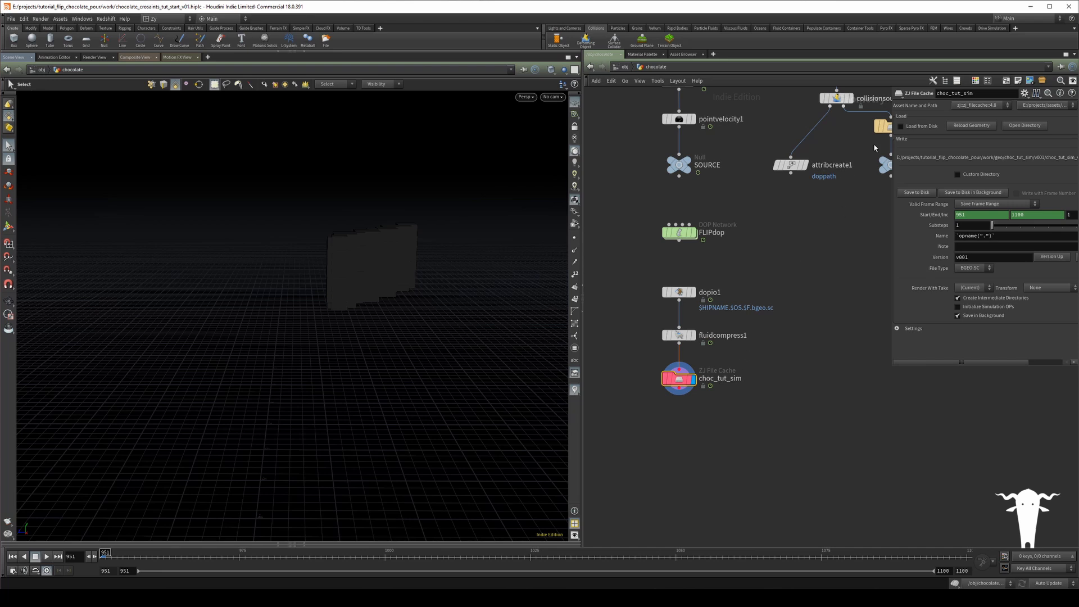
click(901, 126)
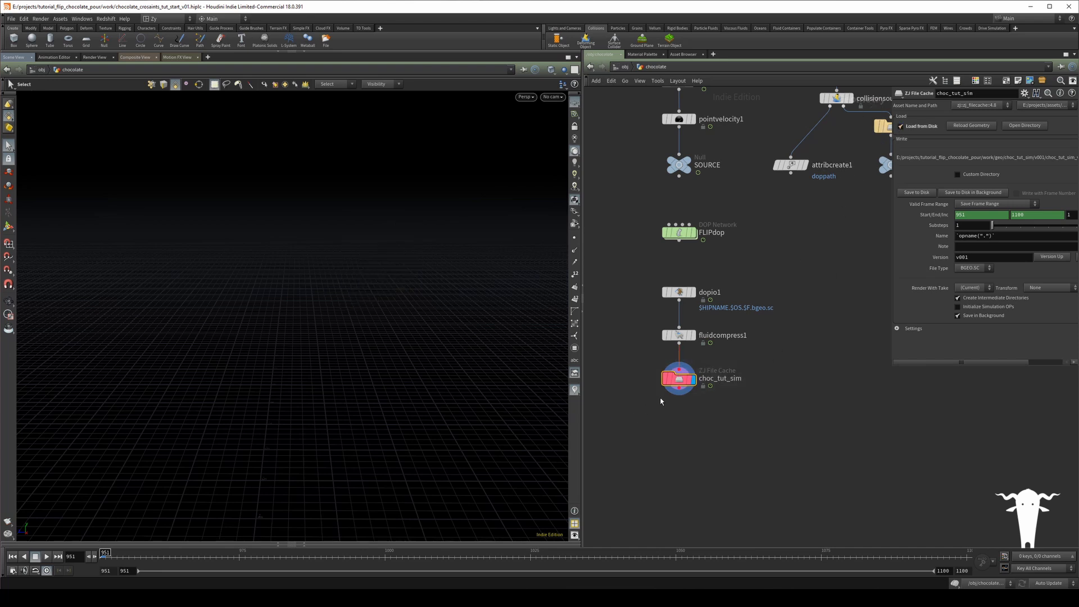
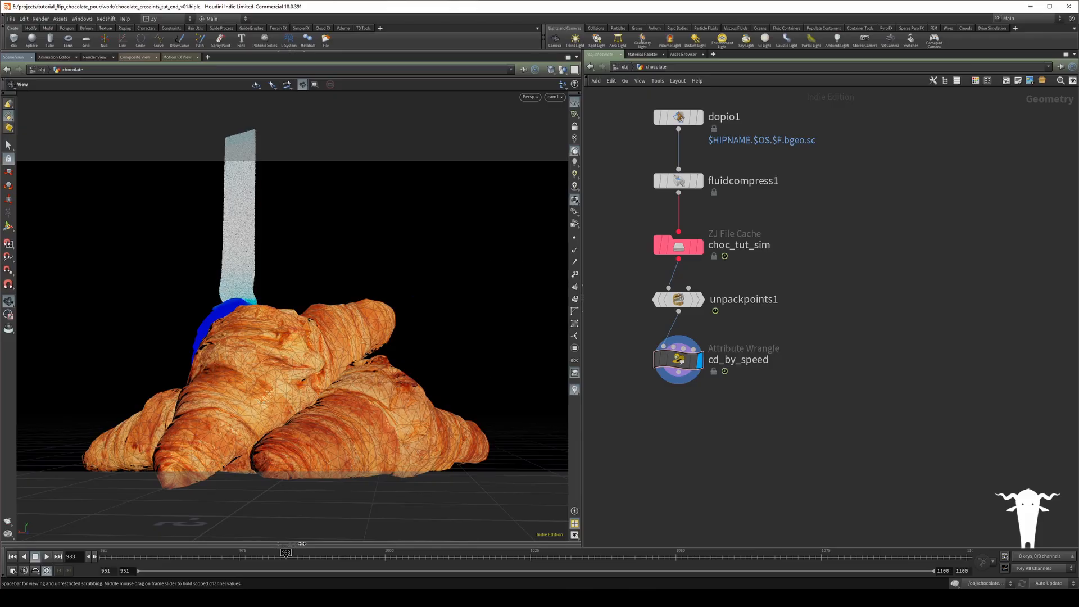
- Examine the unpackpoints1 node and the cd_by_speed wrangle's code and color ramp below the cached simulation
middle_drag(657, 328, 658, 277)
drag(662, 266, 759, 282)
middle_drag(766, 314, 758, 283)
click(689, 336)
key(p)
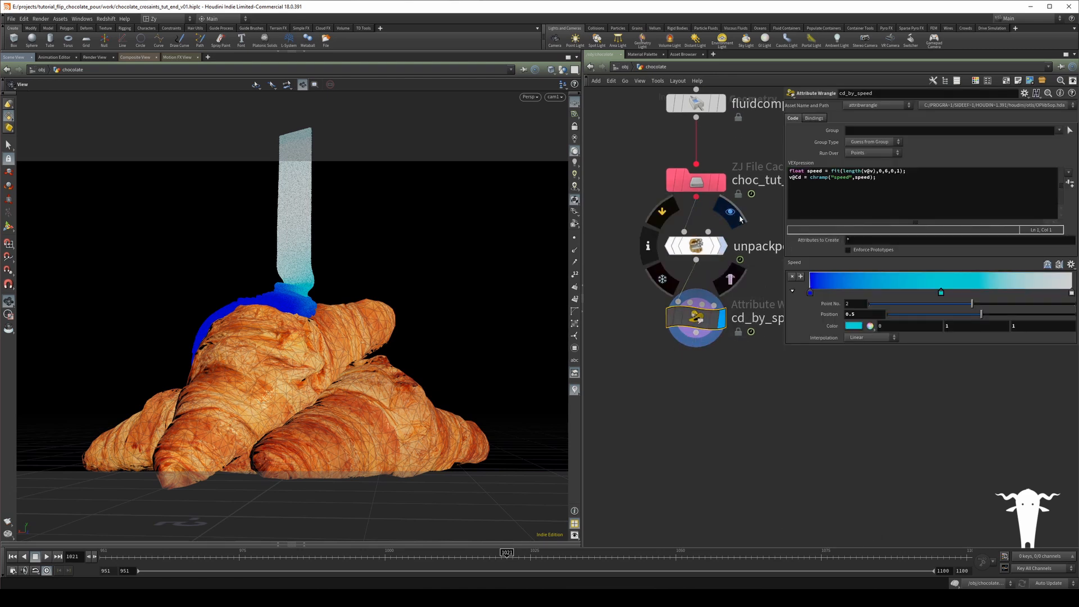
middle_drag(744, 222, 695, 236)
key(p)
scroll(745, 307, down, 2)
scroll(745, 306, up, 2)
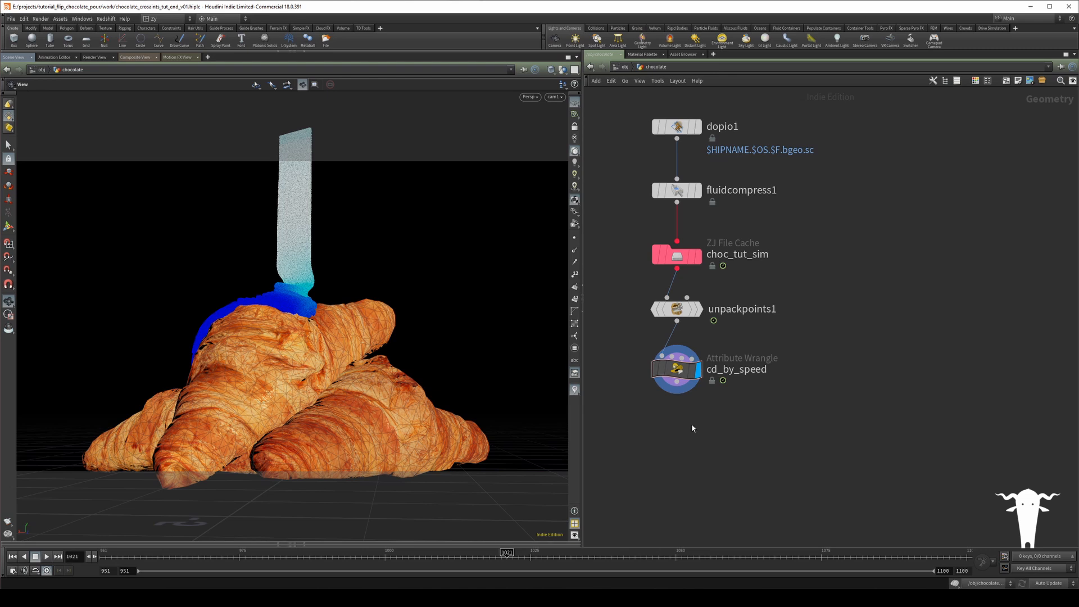
- Add a VDB from Particle Fluid node below cd_by_speed, wire it to the wrangle and make it the displayed node
scroll(693, 428, down, 1)
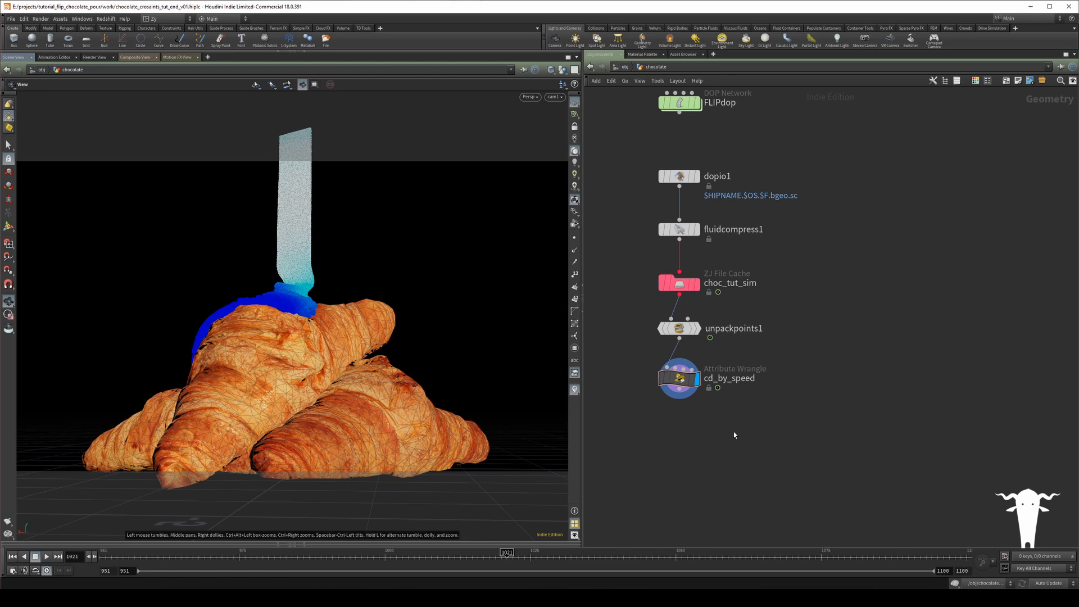
middle_drag(733, 432, 729, 398)
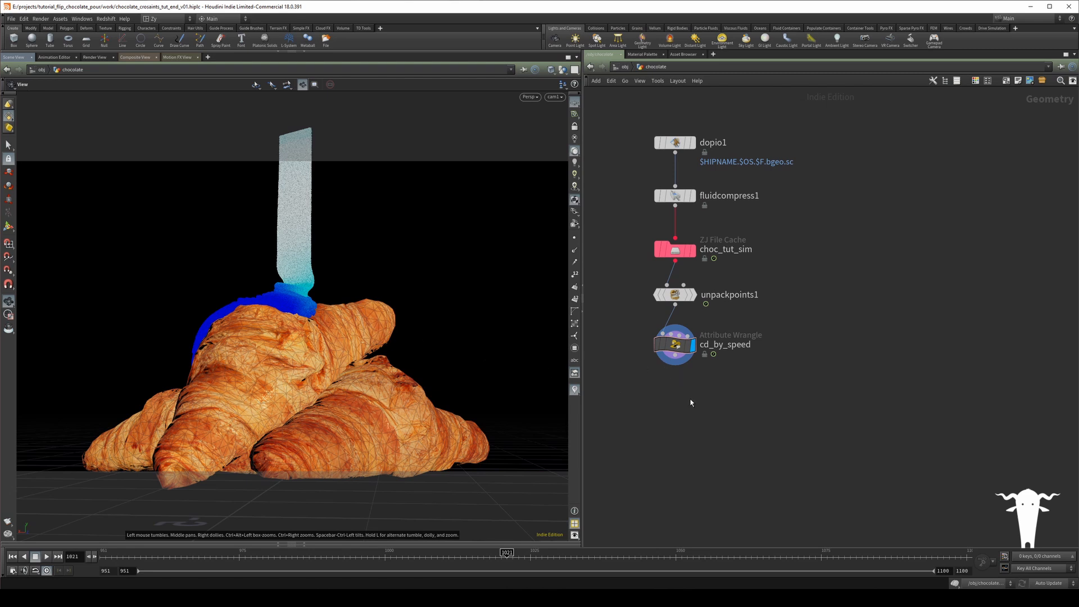
key(Tab)
text(v)
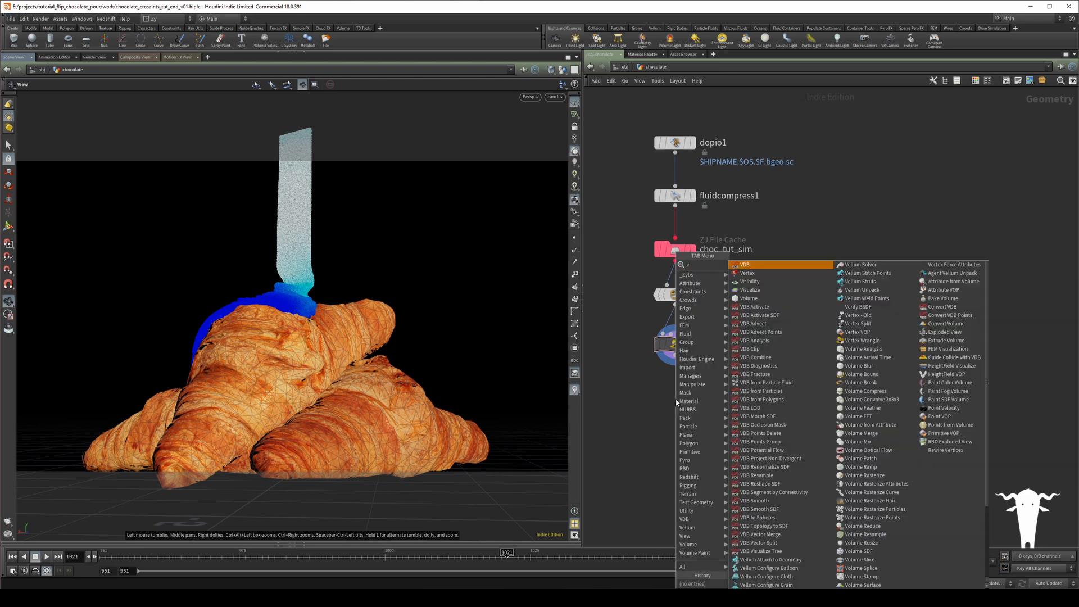
text(db f)
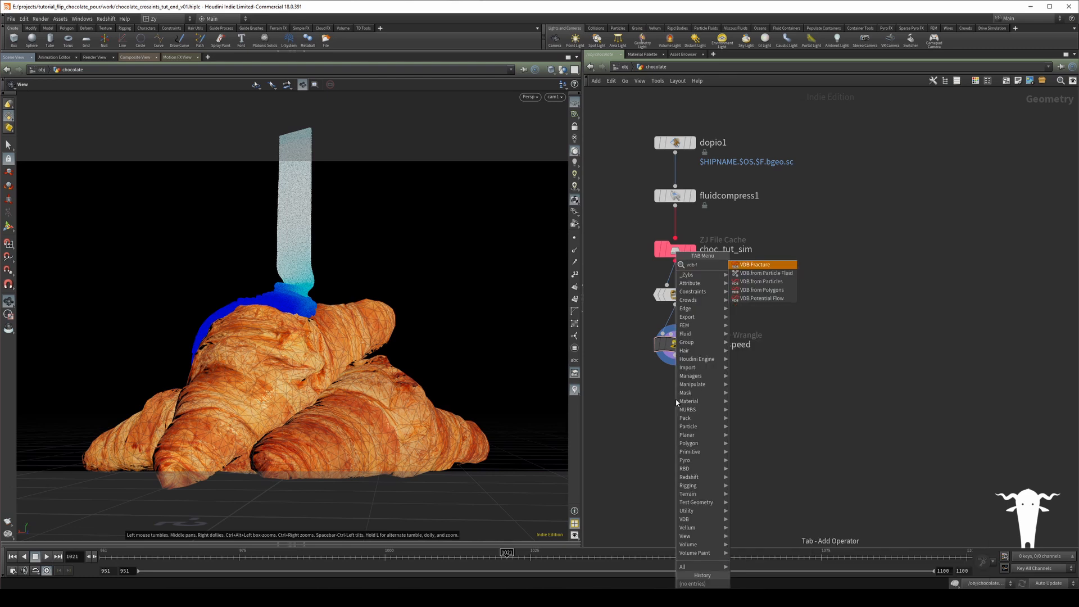
key(Down)
key(Return)
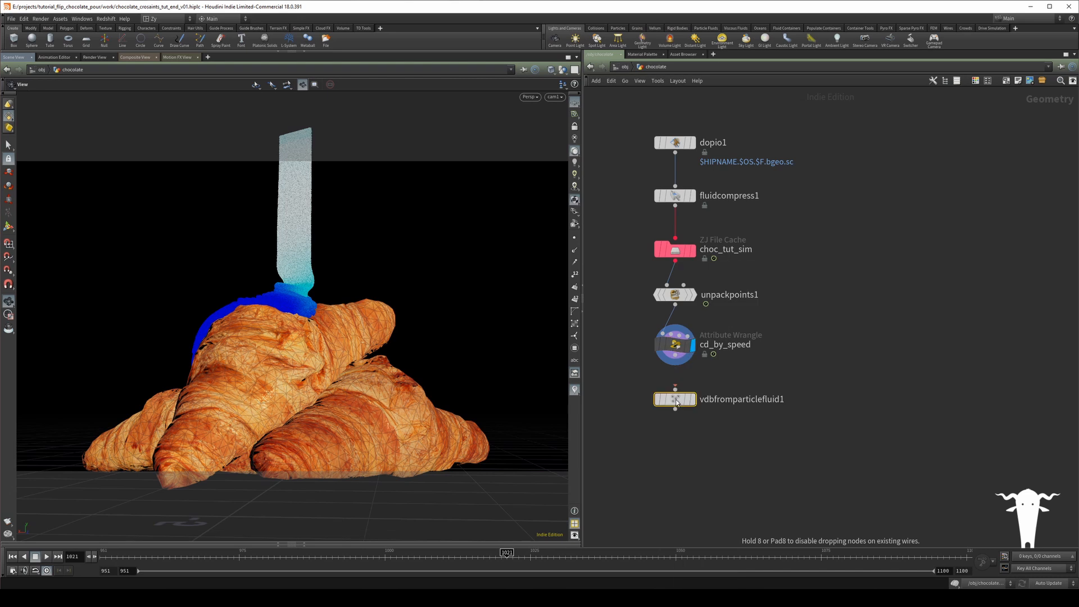
click(676, 399)
click(675, 357)
click(675, 389)
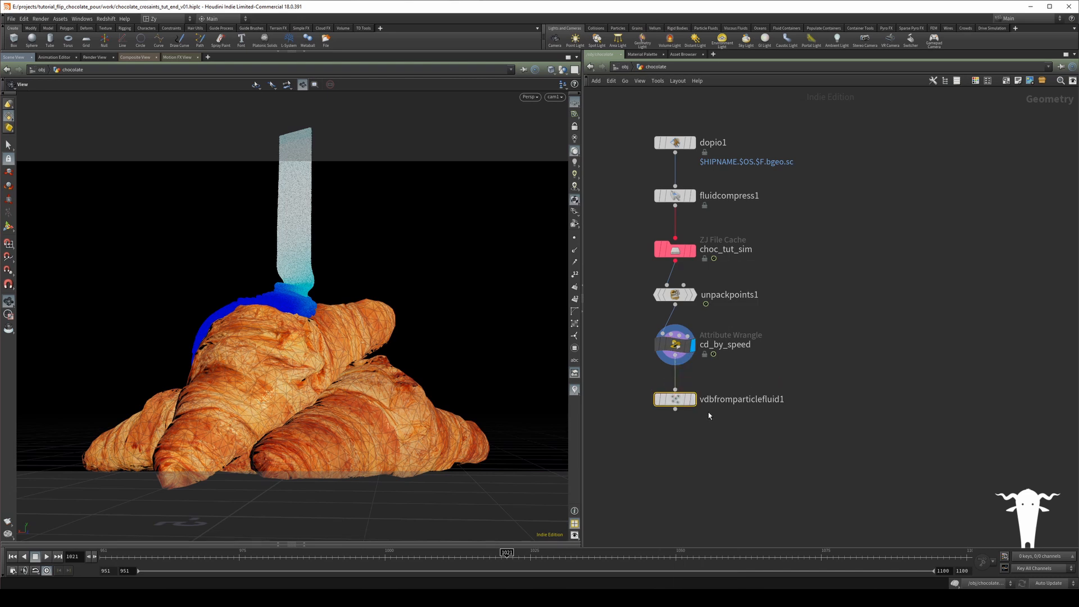
click(690, 400)
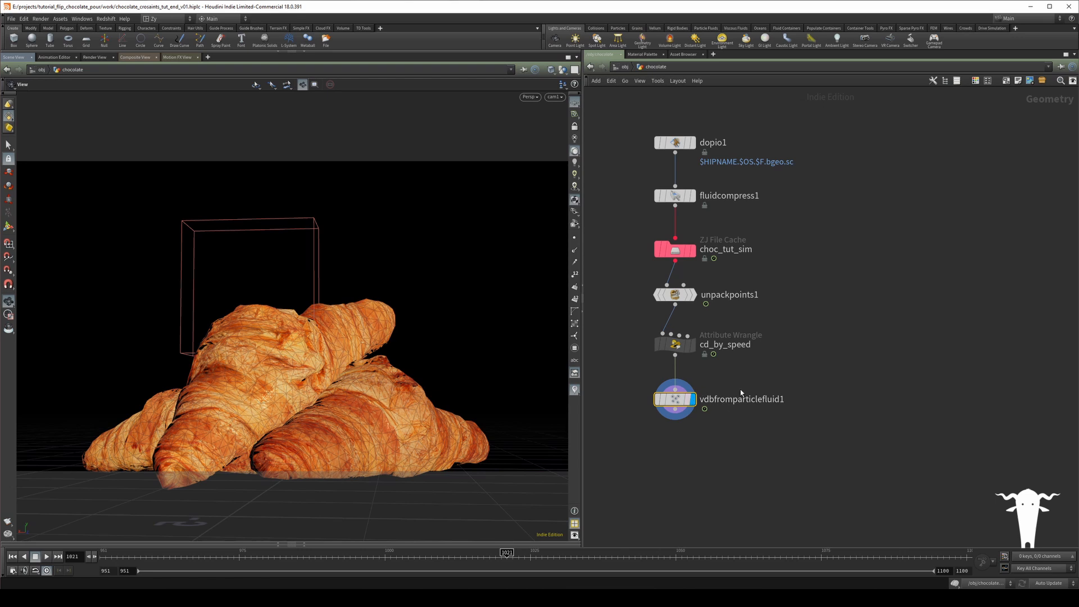
- Set vdbfromparticlefluid1's Particle Separation to the expression ch("../FLIPdop/flipobject1/particlesep"), matching the reference used in fluidcompress1
key(p)
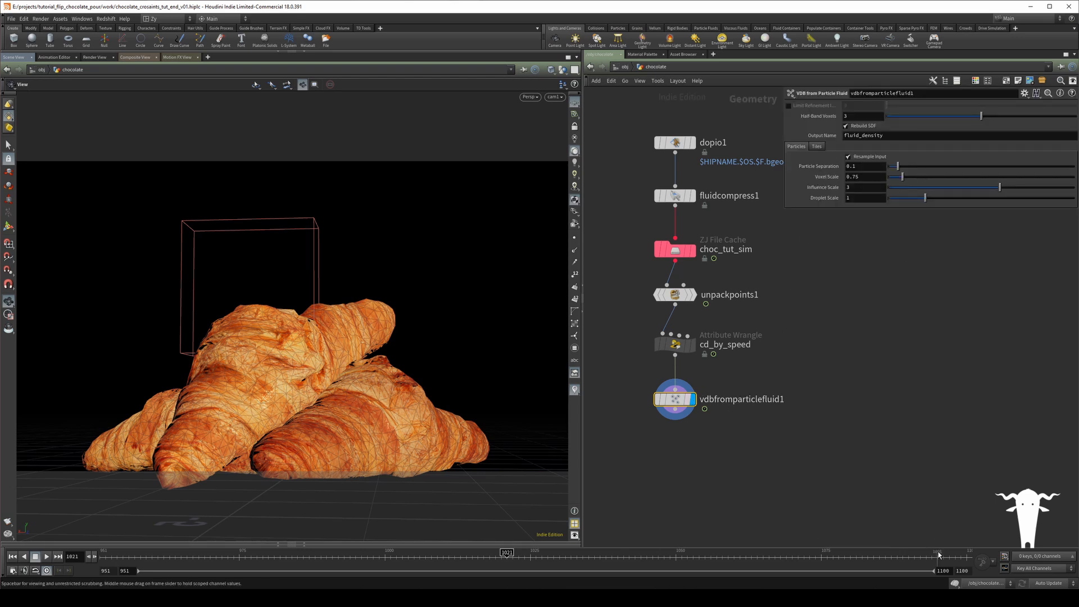
mouse_move(690, 177)
click(676, 196)
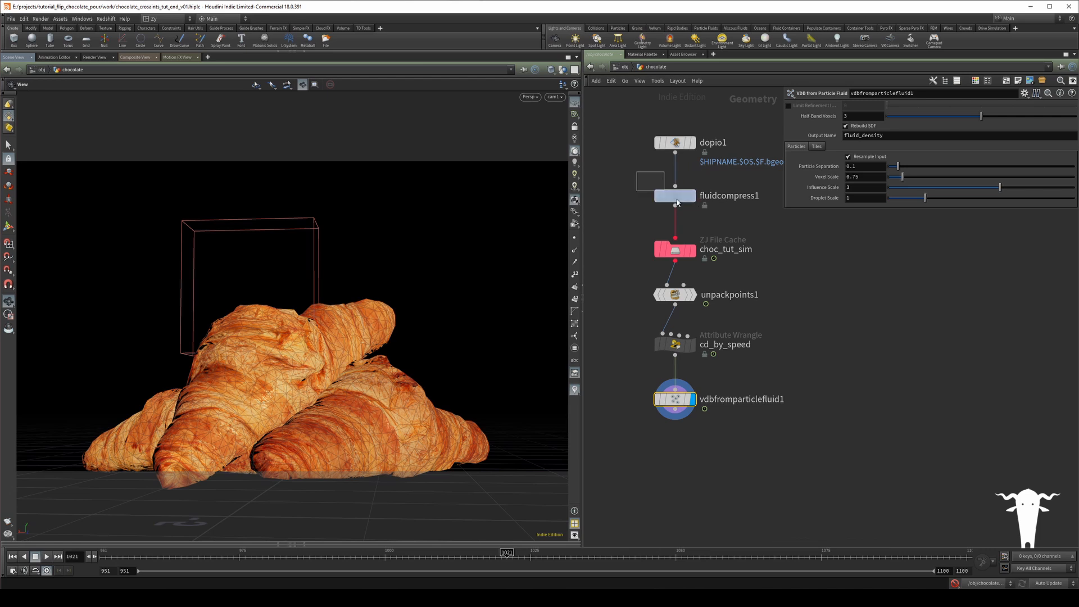
click(857, 125)
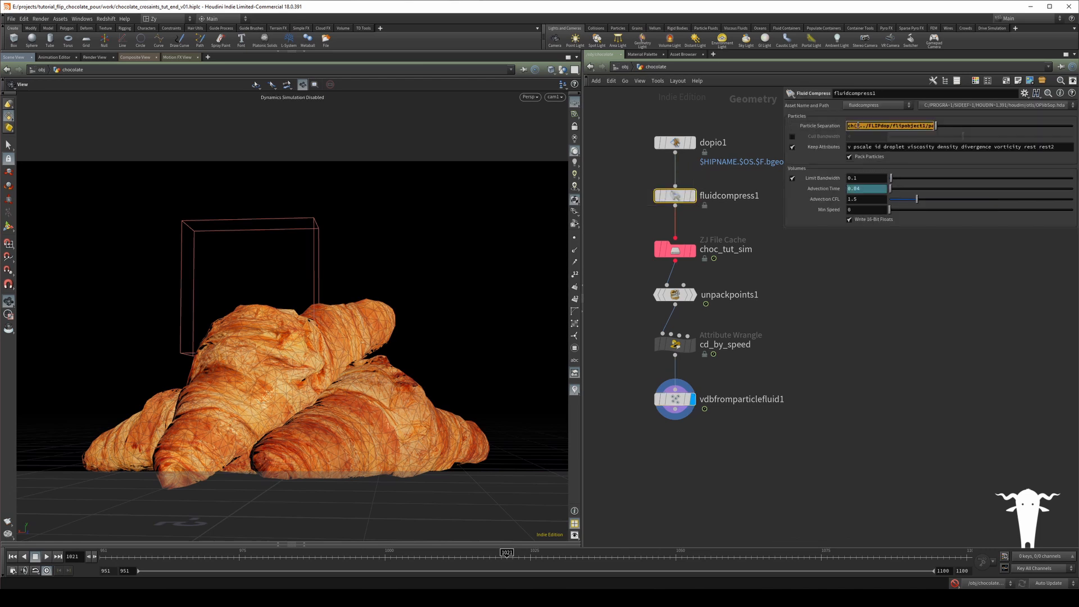
click(675, 399)
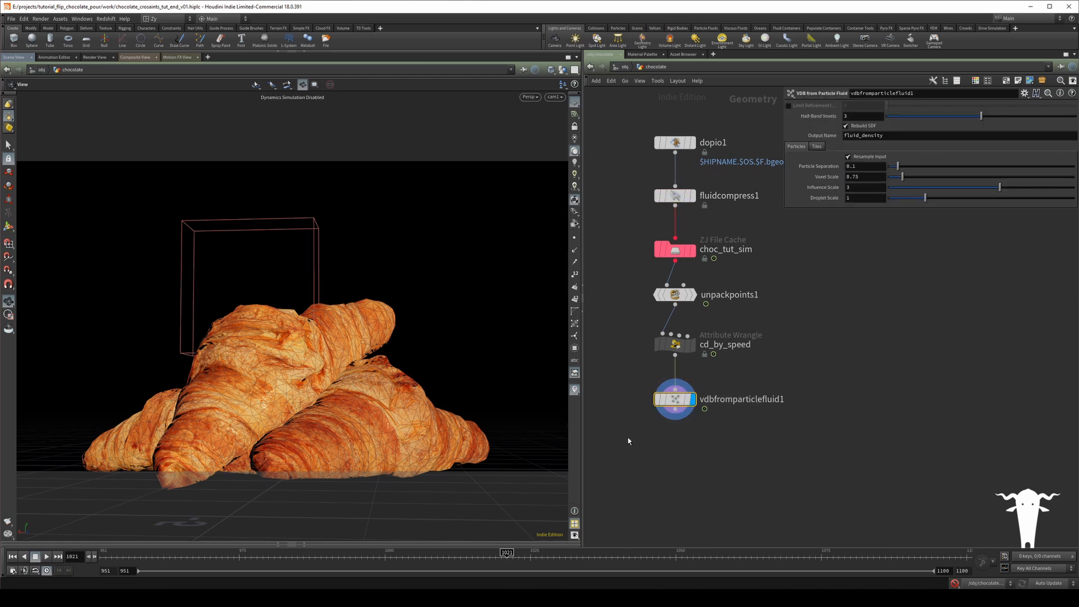
drag(866, 167, 819, 175)
text(ch("../FLIPdop/flipobject1/particlesep"))
key(Return)
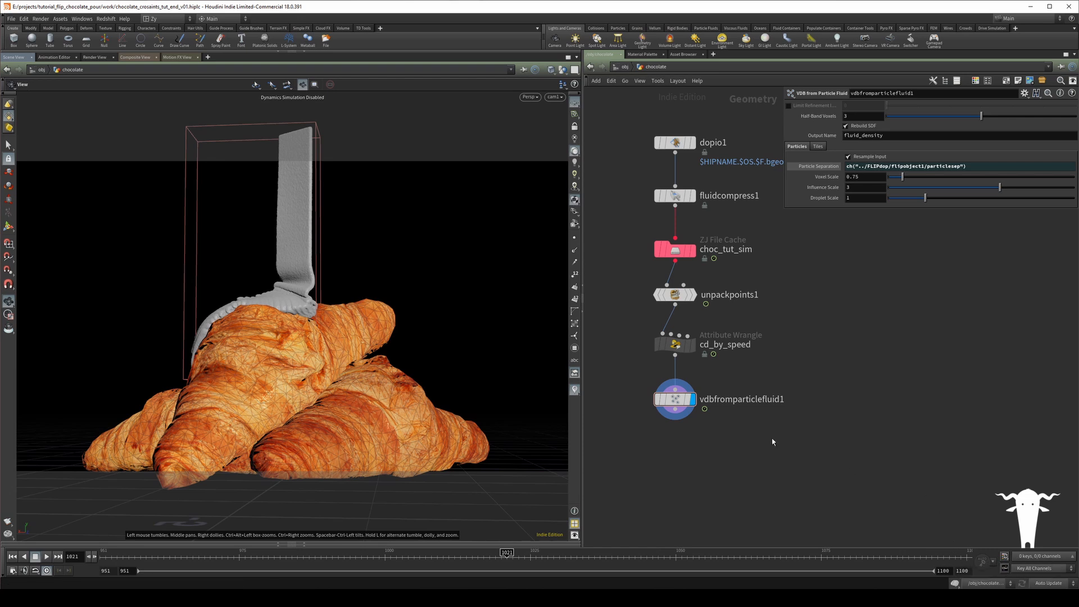
- Move vdbfromparticlefluid1 closer to the cd_by_speed wrangle and enable Limit Refinement Iterations with a value of 0
middle_drag(772, 440, 773, 441)
drag(678, 401, 679, 398)
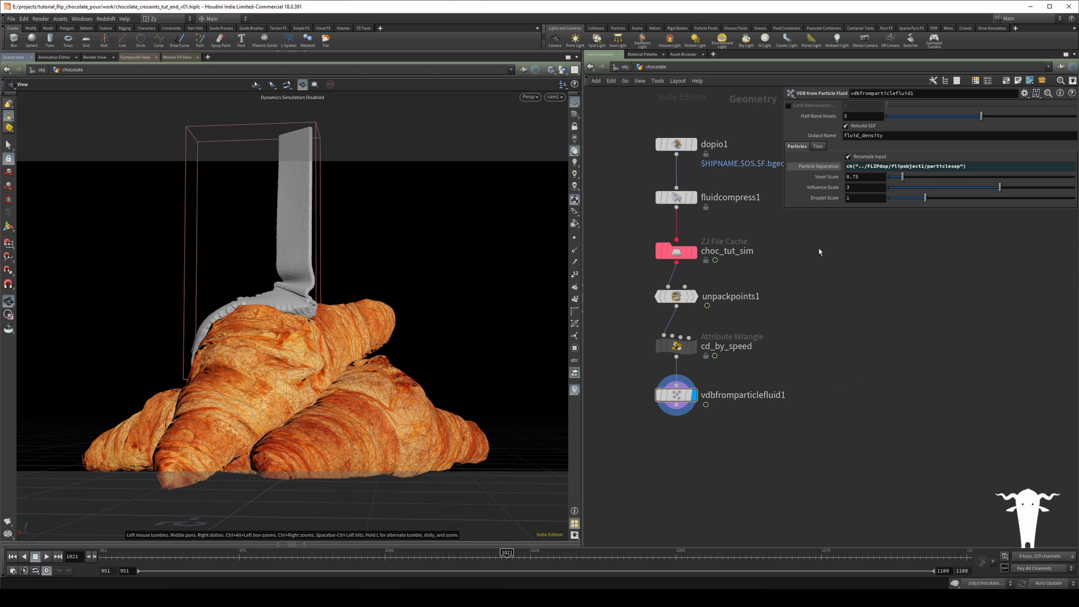
middle_drag(824, 265, 816, 246)
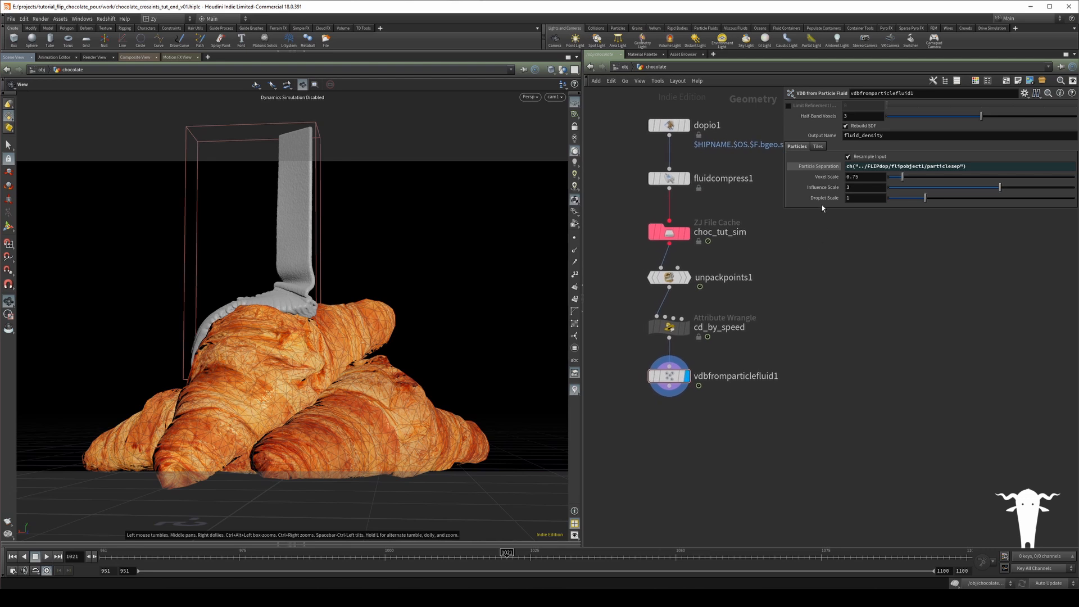
click(789, 107)
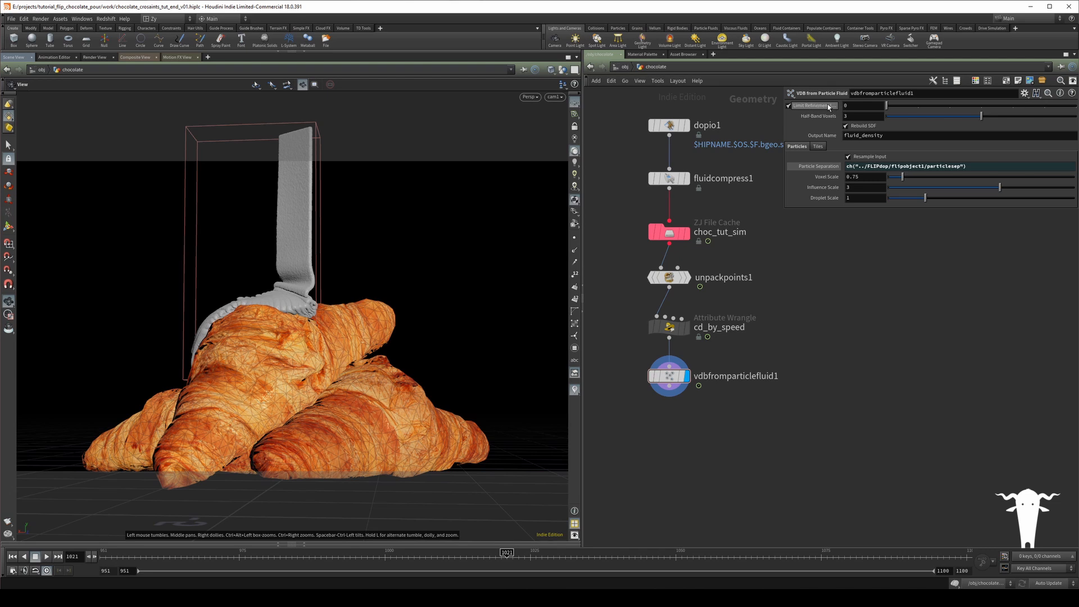
- Examine the fluid surface from vdbfromparticlefluid1 along the stream and its folds on the croissants, close up and from several angles
middle_drag(246, 310, 294, 395)
right_drag(294, 395, 270, 346)
drag(270, 347, 344, 344)
right_drag(344, 344, 283, 253)
drag(283, 253, 357, 326)
right_drag(356, 325, 416, 285)
drag(416, 285, 349, 162)
drag(352, 296, 279, 266)
right_drag(279, 266, 366, 376)
middle_drag(368, 427, 347, 330)
right_drag(346, 329, 350, 411)
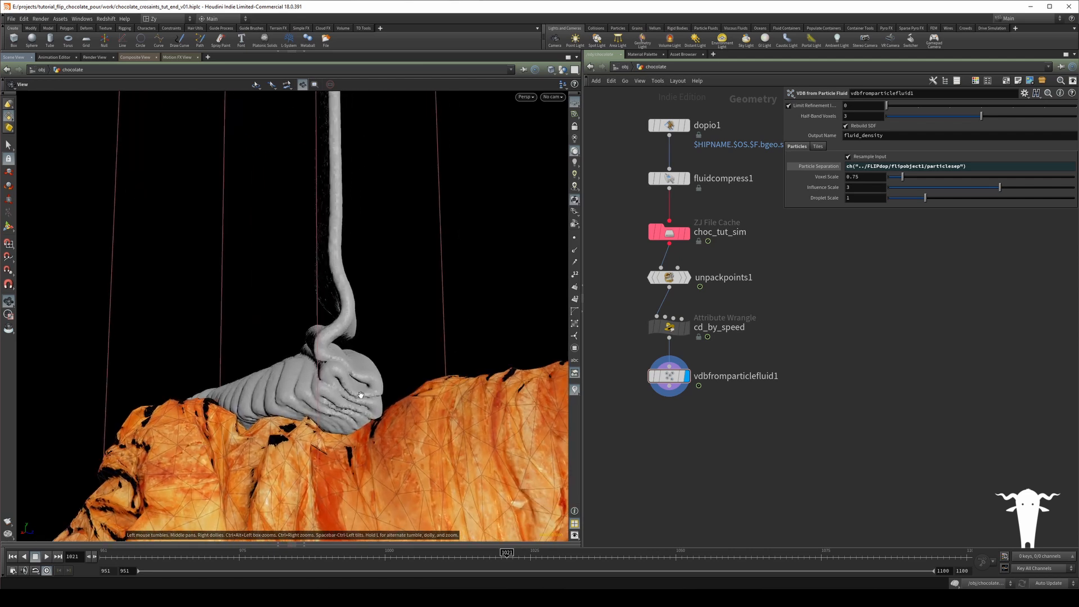
drag(332, 355, 331, 321)
right_drag(331, 321, 321, 293)
middle_drag(321, 293, 360, 382)
drag(336, 272, 309, 275)
right_drag(300, 340, 284, 298)
middle_drag(282, 316, 302, 338)
mouse_move(302, 338)
mouse_down()
mouse_move(291, 344)
mouse_move(303, 328)
mouse_move(229, 337)
mouse_move(229, 366)
mouse_move(349, 315)
mouse_move(345, 325)
mouse_move(357, 321)
mouse_move(382, 356)
mouse_move(321, 339)
mouse_move(309, 320)
mouse_up()
middle_drag(676, 408, 678, 371)
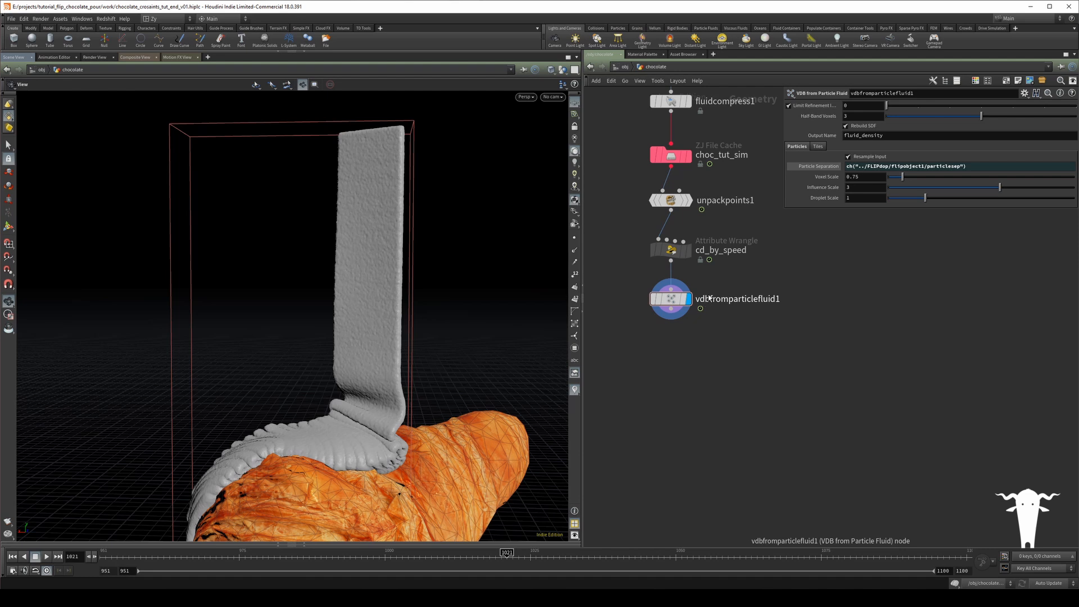
- Set vdbfromparticlefluid1's Influence Scale to 2 and inspect the surface from several angles
drag(784, 209, 813, 208)
click(891, 188)
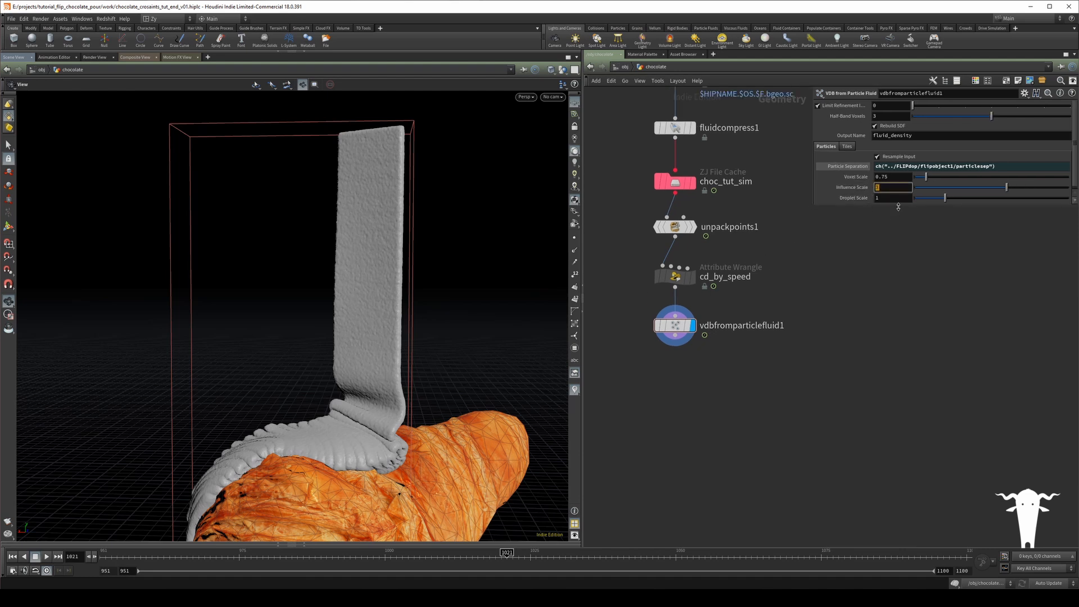
key(Return)
drag(326, 400, 316, 402)
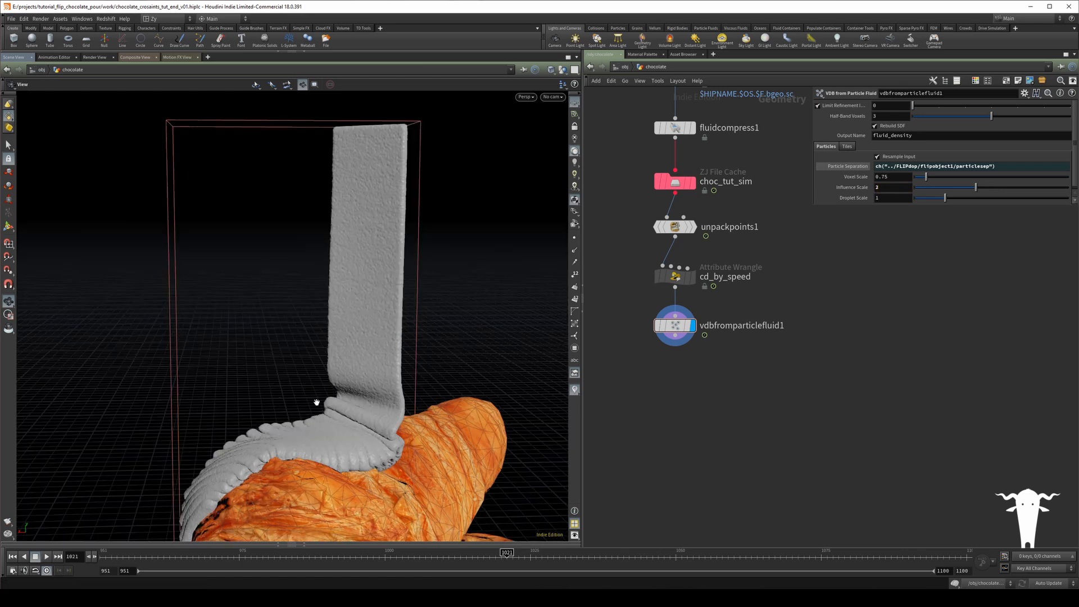
right_drag(316, 403, 452, 371)
drag(452, 371, 364, 474)
drag(395, 413, 329, 384)
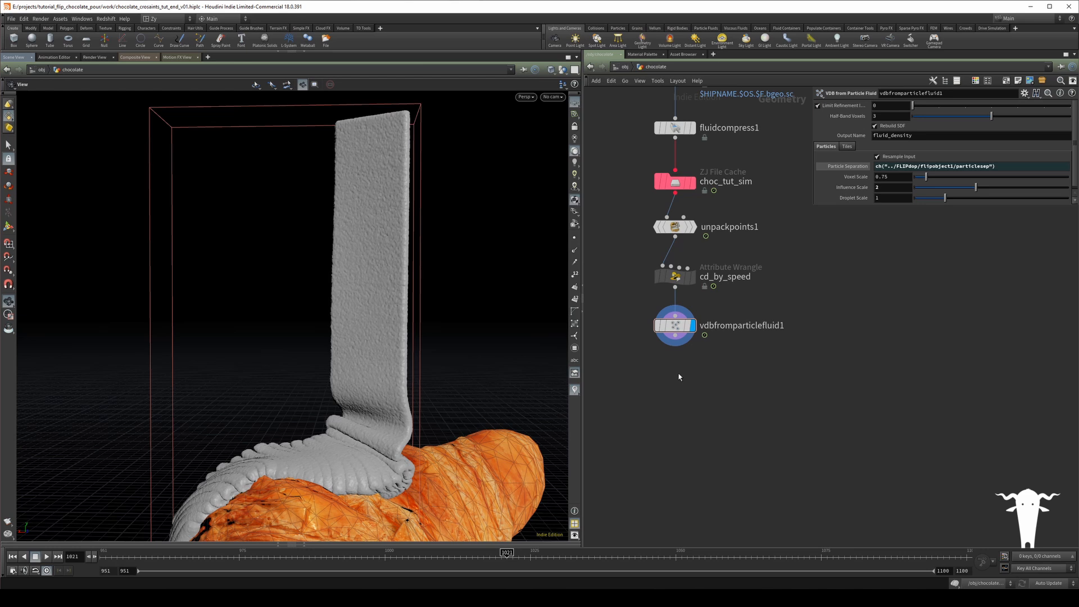
- Add a VDB Smooth SDF node below vdbfromparticlefluid1 and place a copy of it underneath
scroll(655, 353, down, 3)
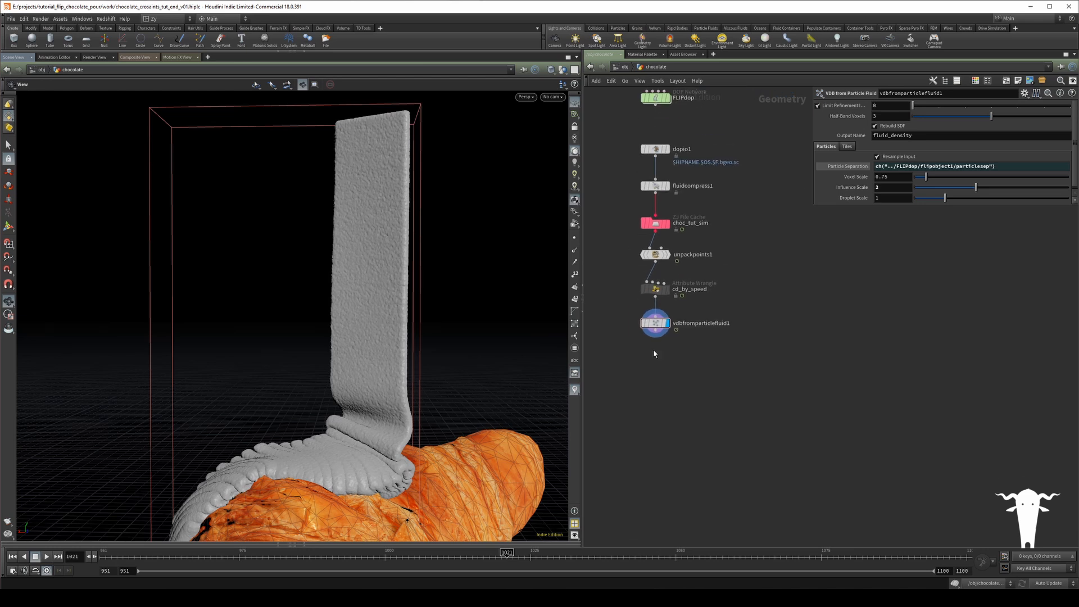
key(Tab)
key(Tab)
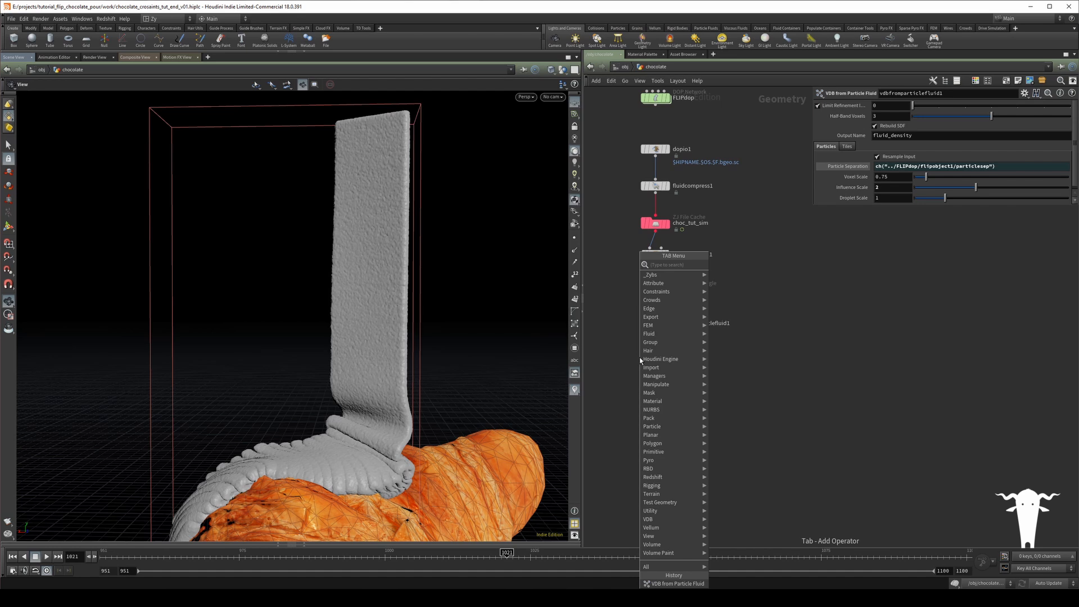
text(vdb smooth sdf)
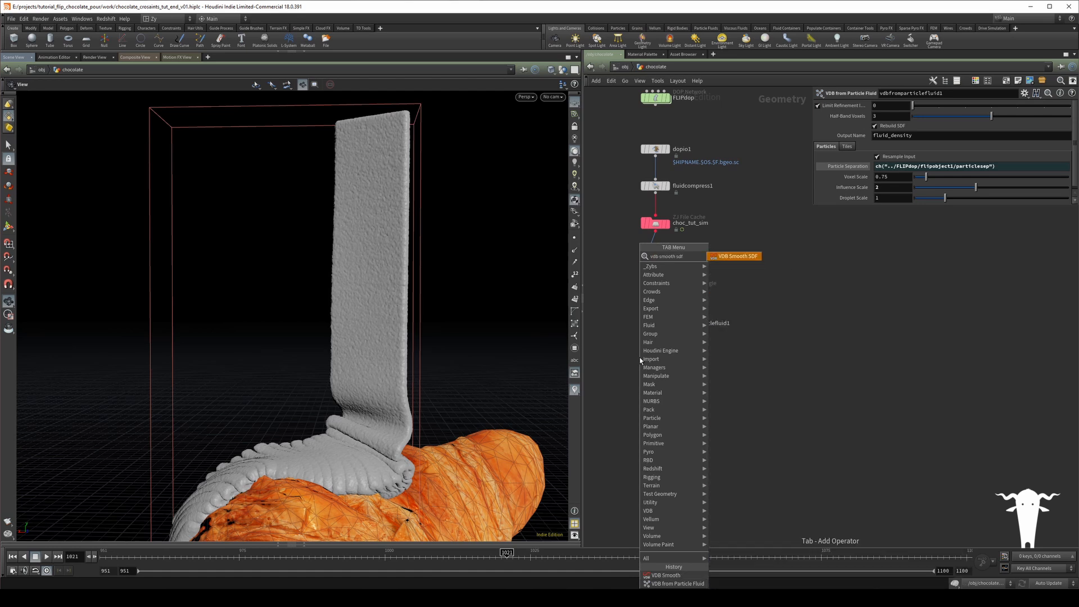
key(Return)
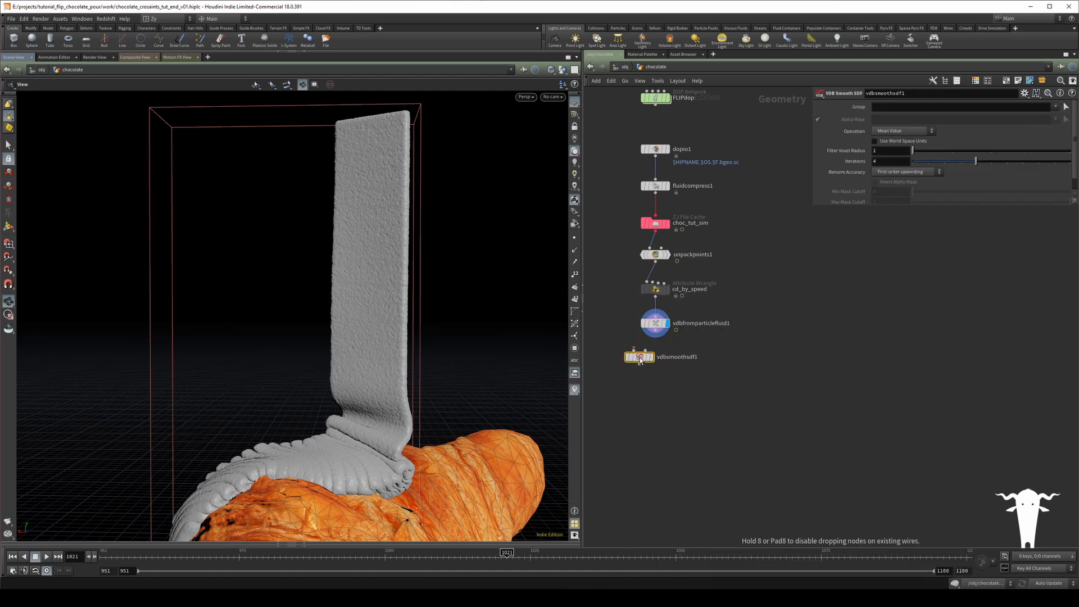
click(639, 361)
drag(640, 360, 636, 389)
key(ctrl+c)
key(ctrl+v)
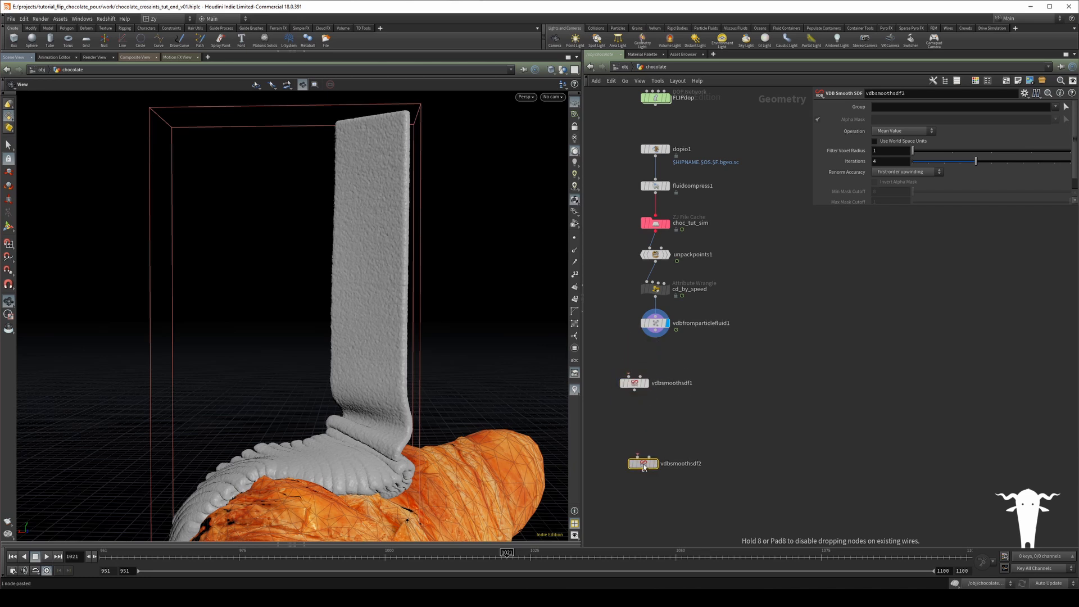
scroll(628, 396, up, 2)
drag(632, 382, 661, 393)
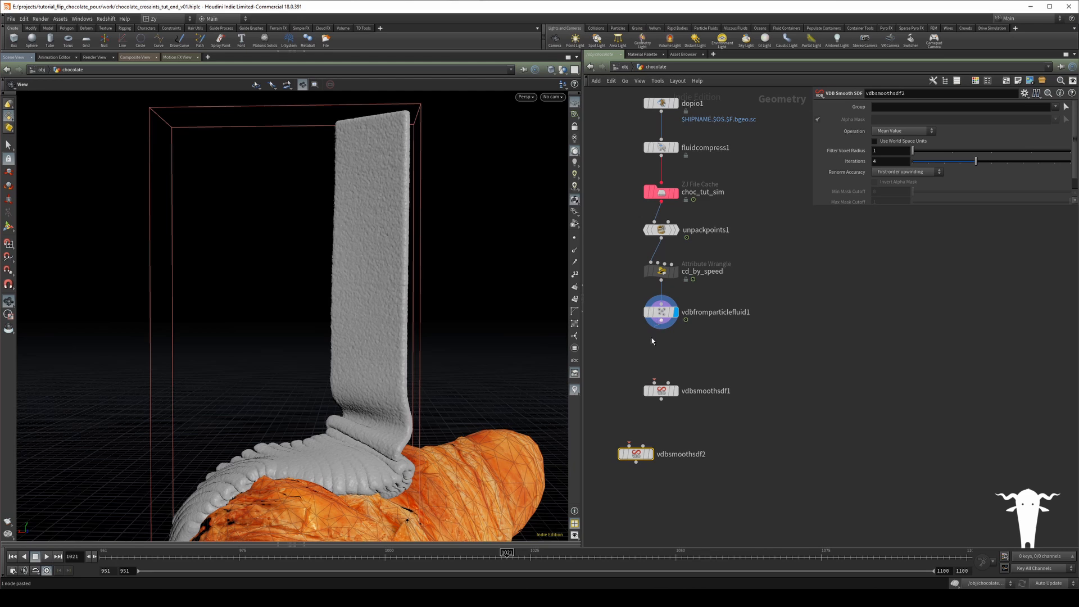
- Wire vdbfromparticlefluid1 into vdbsmoothsdf1, display it to inspect the smoothing, and line up the smooth nodes below it
drag(661, 322, 661, 383)
click(677, 390)
drag(638, 461, 657, 455)
drag(346, 334, 357, 359)
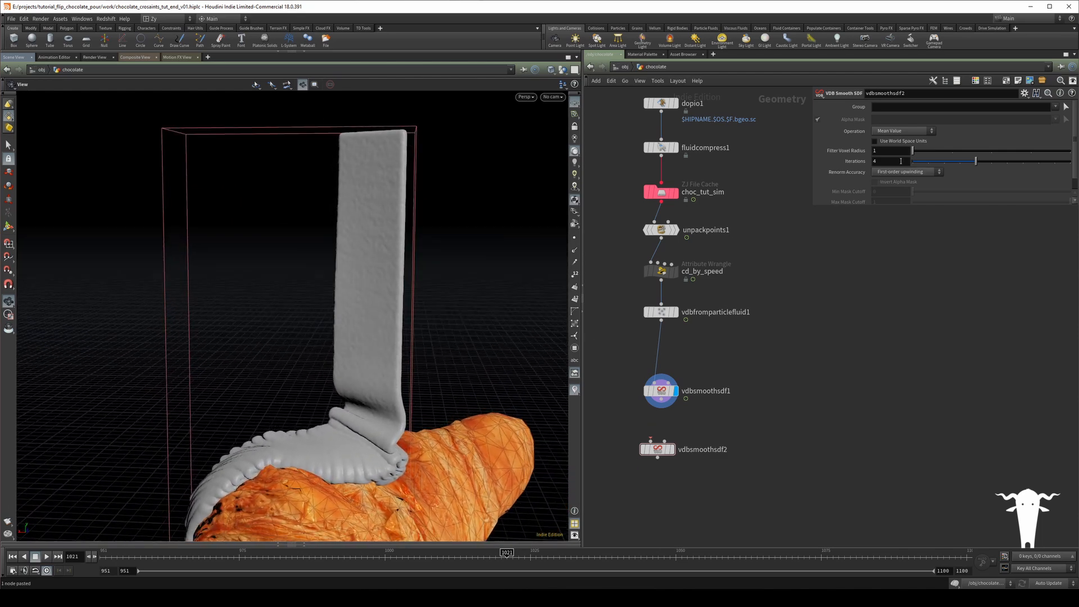
drag(457, 339, 418, 350)
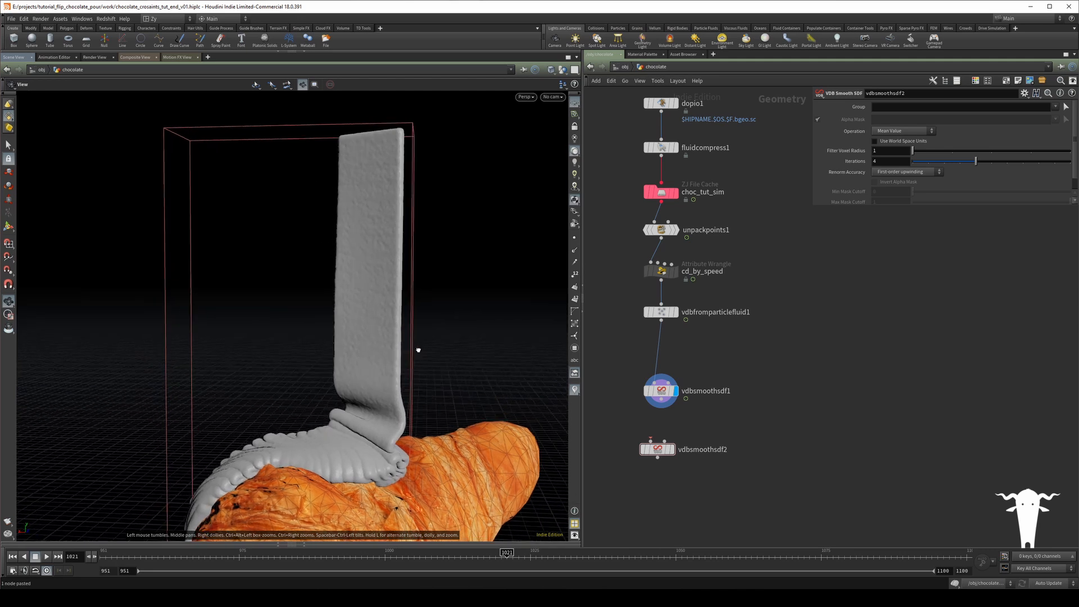
mouse_move(667, 395)
mouse_down()
mouse_move(664, 373)
mouse_move(661, 382)
mouse_up()
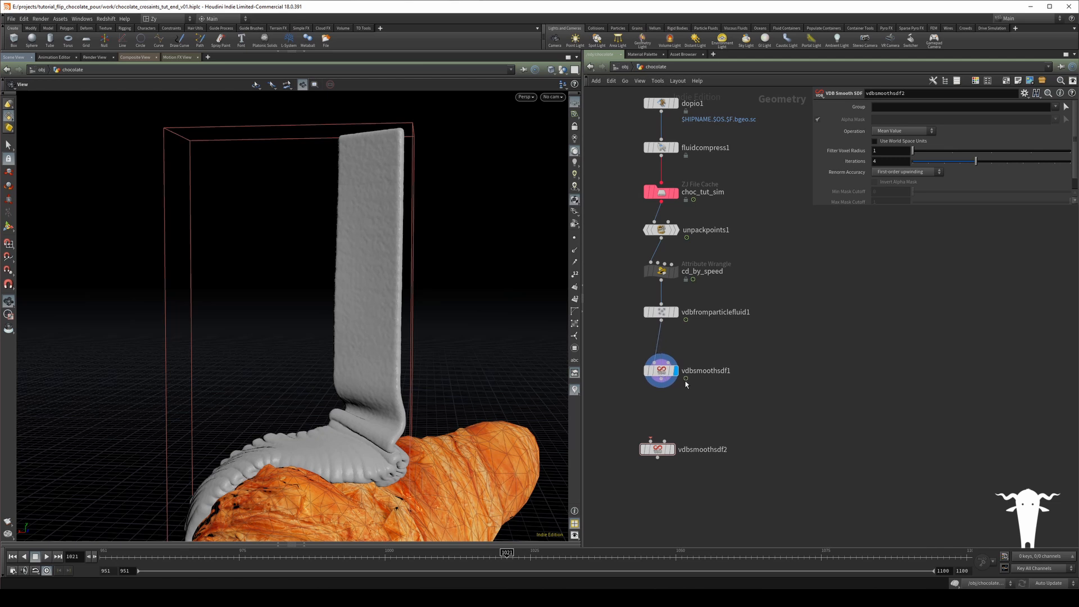
- Wire vdbsmoothsdf1 into vdbsmoothsdf2, display the second node and set its Operation to Laplacian Flow
middle_drag(685, 381, 669, 356)
drag(644, 360, 645, 407)
click(906, 132)
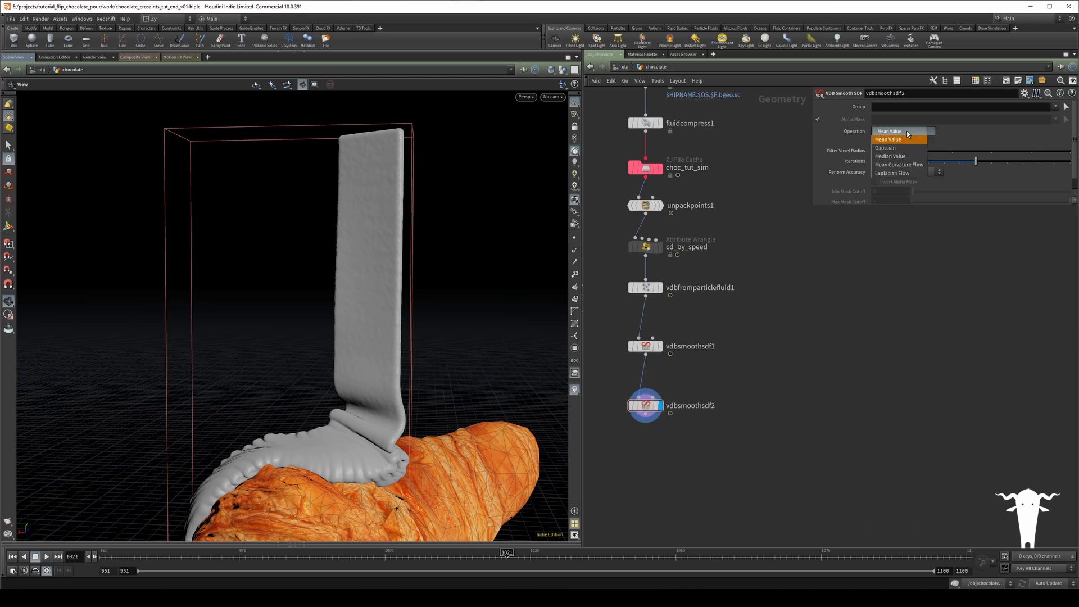
click(898, 173)
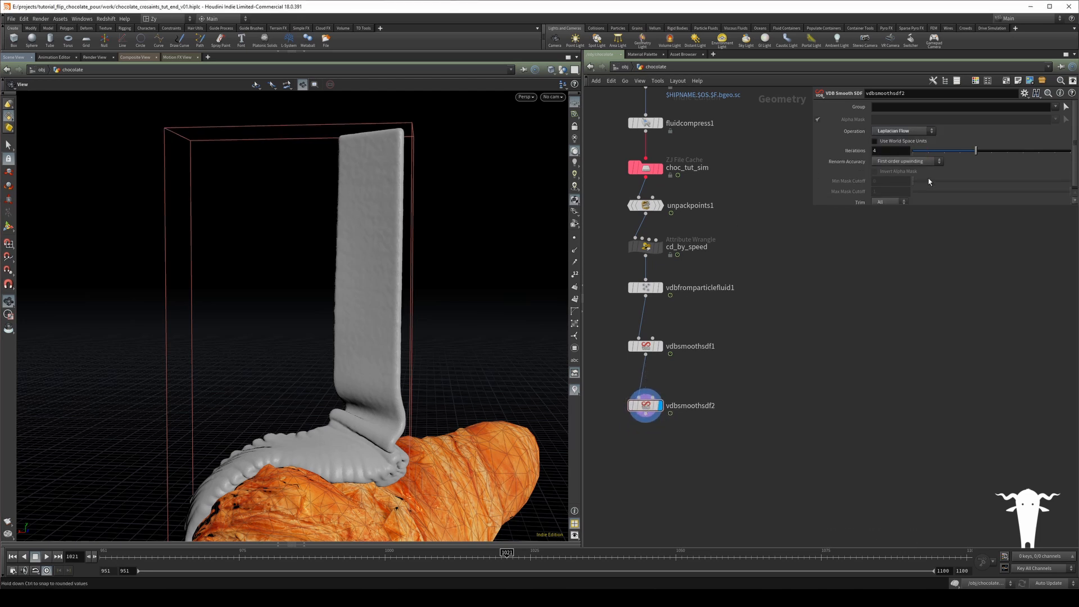
mouse_move(386, 379)
mouse_down()
mouse_move(472, 368)
mouse_move(459, 414)
mouse_move(510, 399)
mouse_move(385, 393)
mouse_up()
click(646, 404)
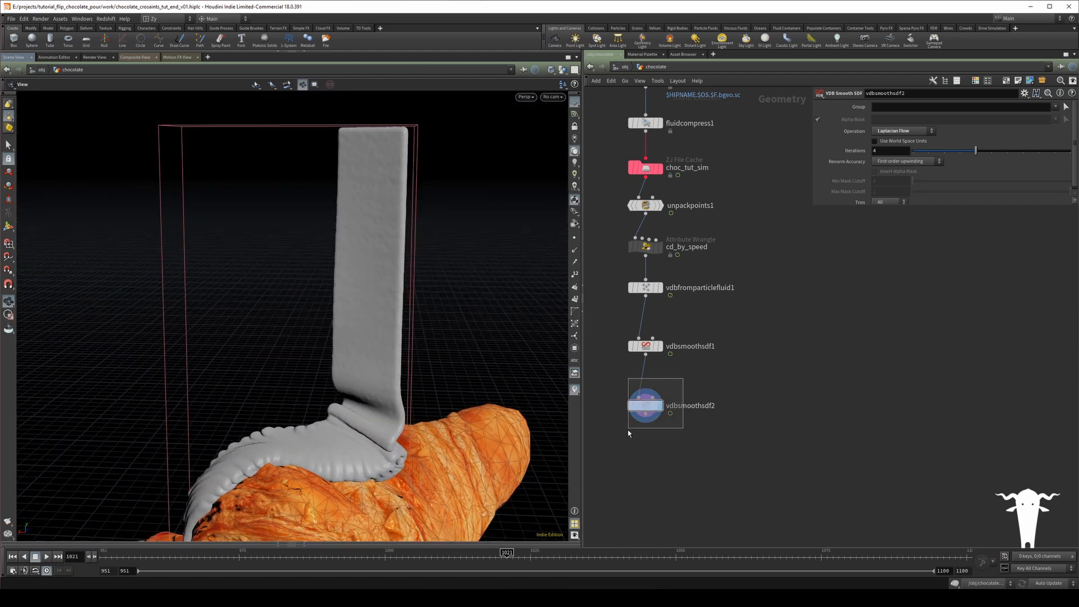
- Try the Mean Curvature Flow operation on vdbsmoothsdf2 and return it to Laplacian Flow
click(903, 131)
click(910, 169)
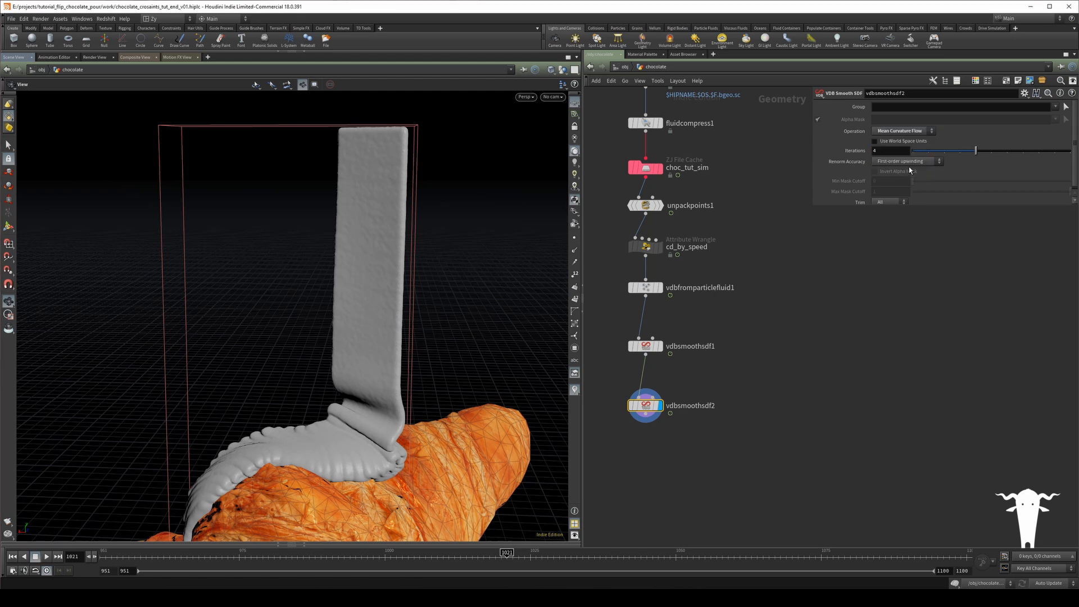
click(913, 132)
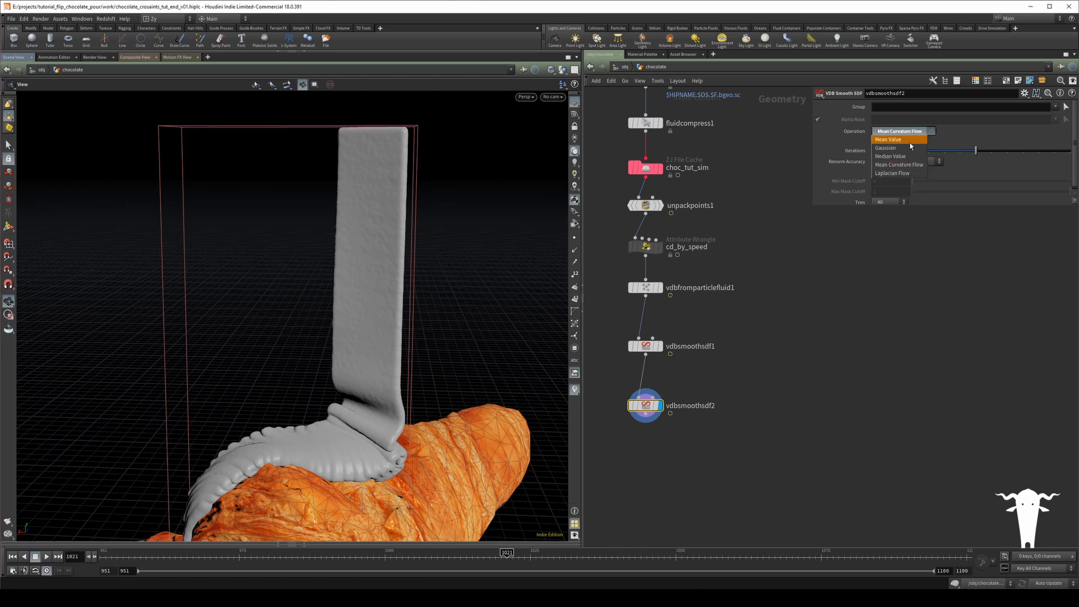
click(893, 173)
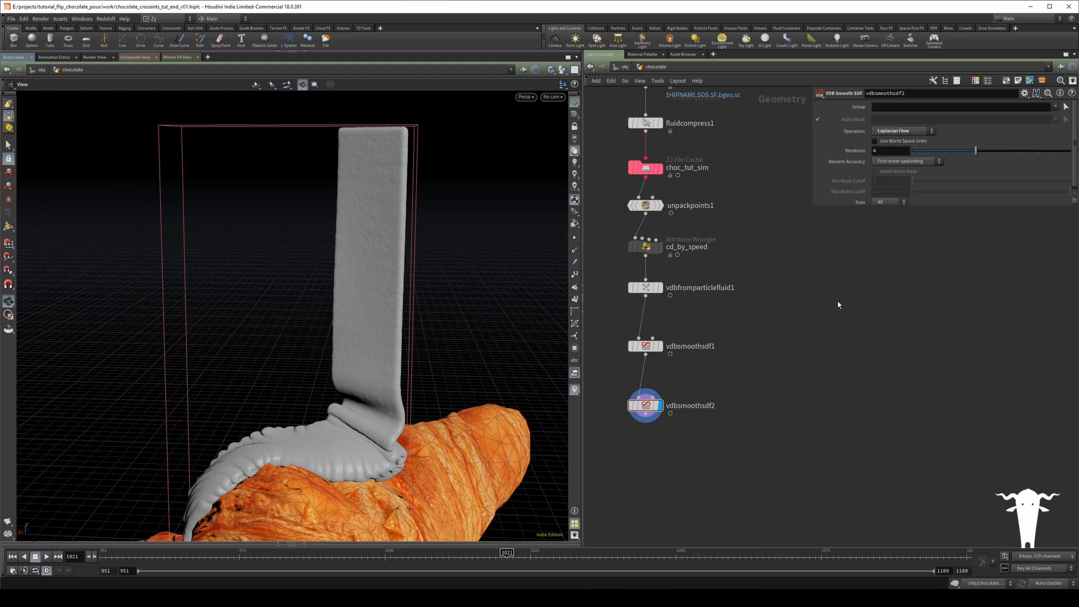
- Try the Gaussian operation on vdbsmoothsdf1, inspect the surface and return the node to Mean Value
scroll(687, 369, up, 2)
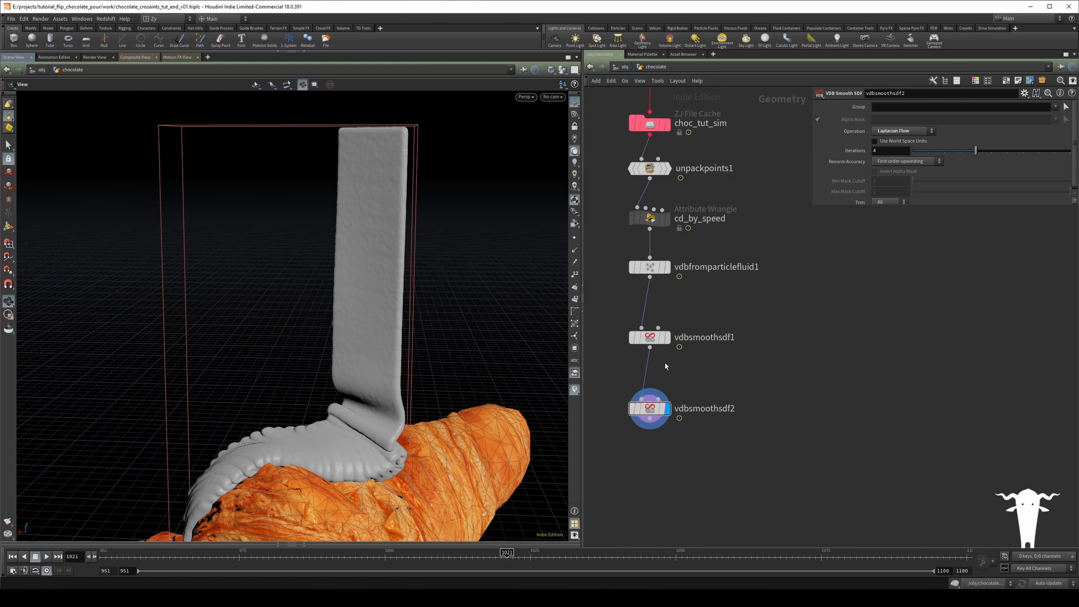
drag(691, 307, 620, 361)
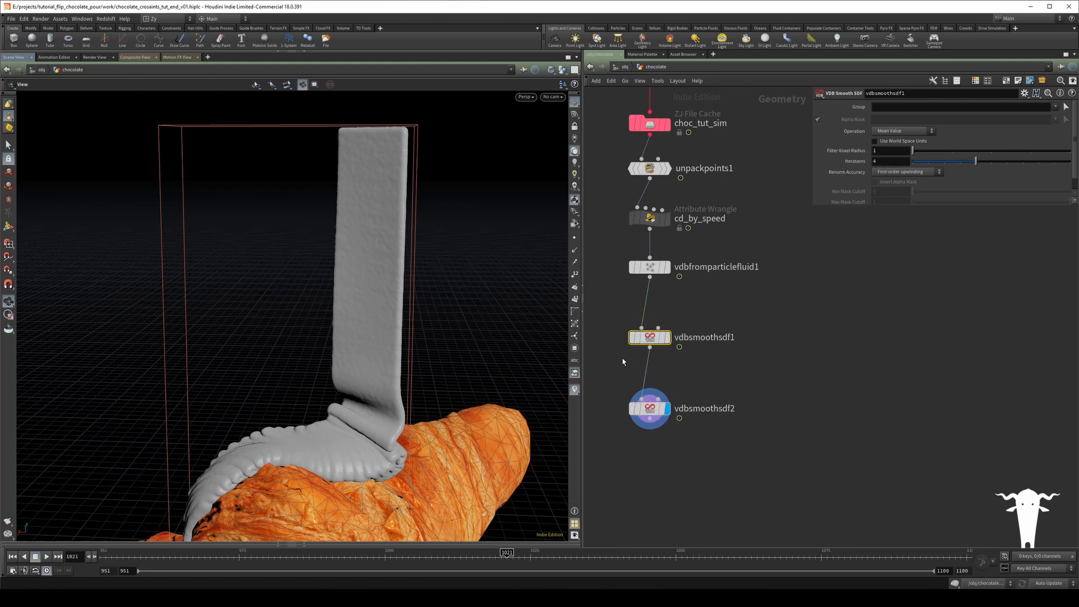
click(903, 130)
click(886, 148)
mouse_move(323, 287)
mouse_down()
mouse_move(294, 298)
mouse_move(308, 297)
mouse_up()
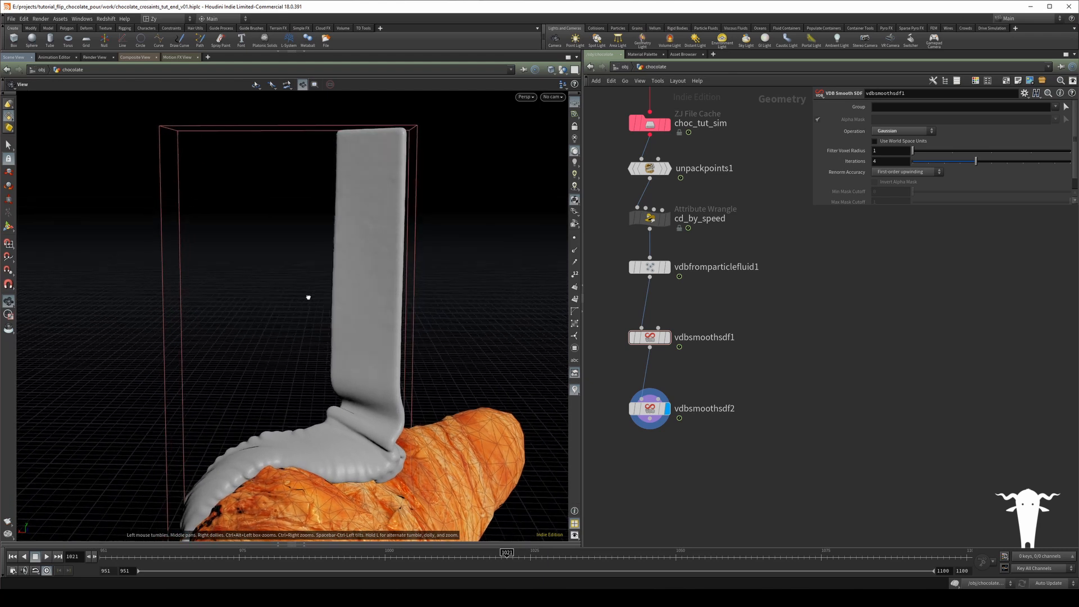
click(916, 132)
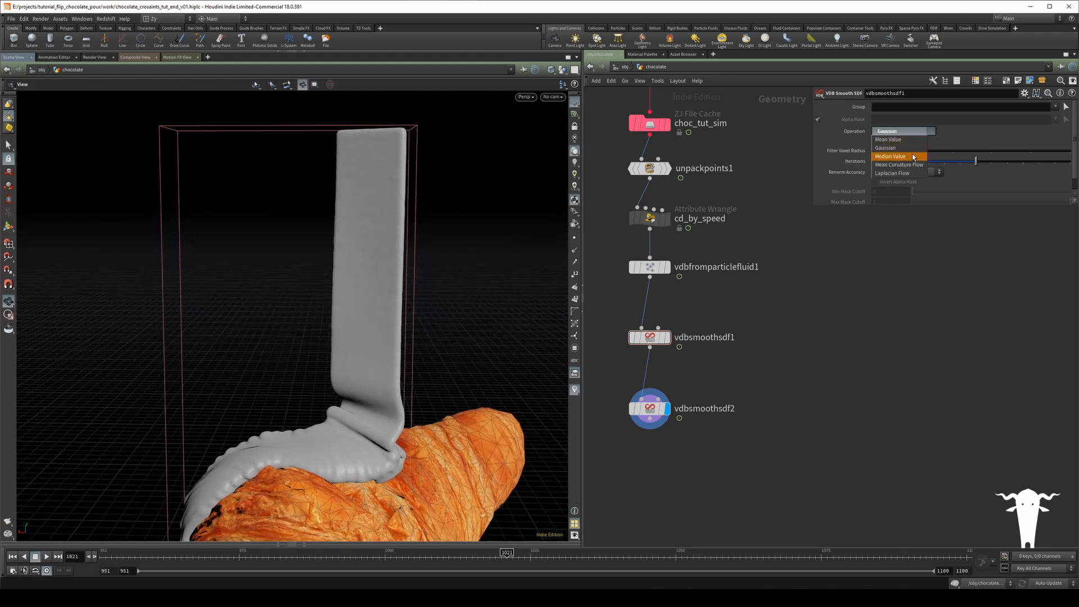
click(902, 141)
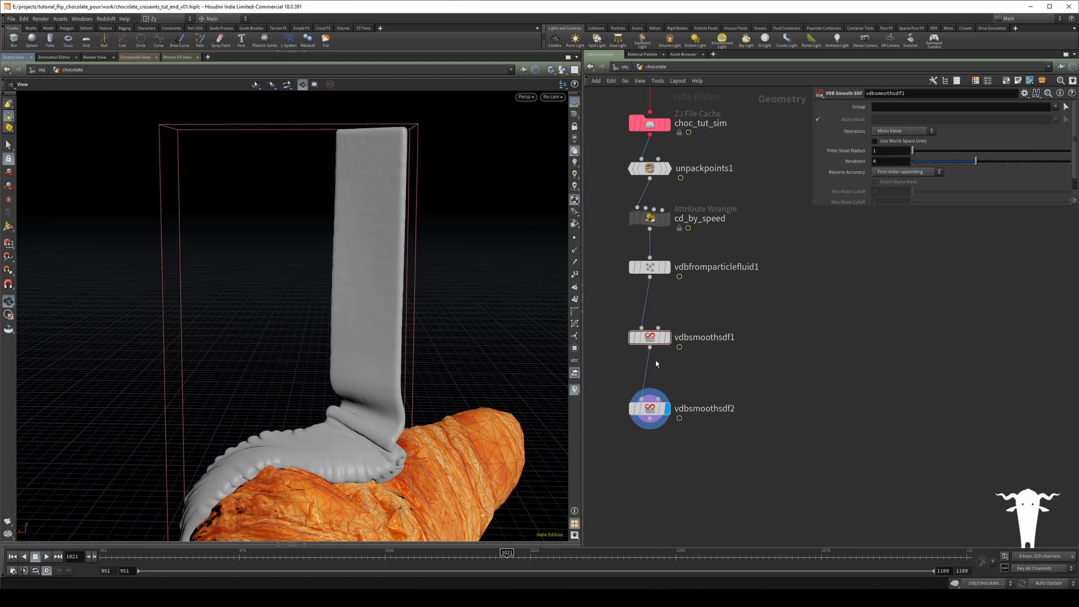
- Compare the smoothed surface with vdbfromparticlefluid1's Influence Scale at 3 and restore the value to 2
drag(653, 345, 652, 362)
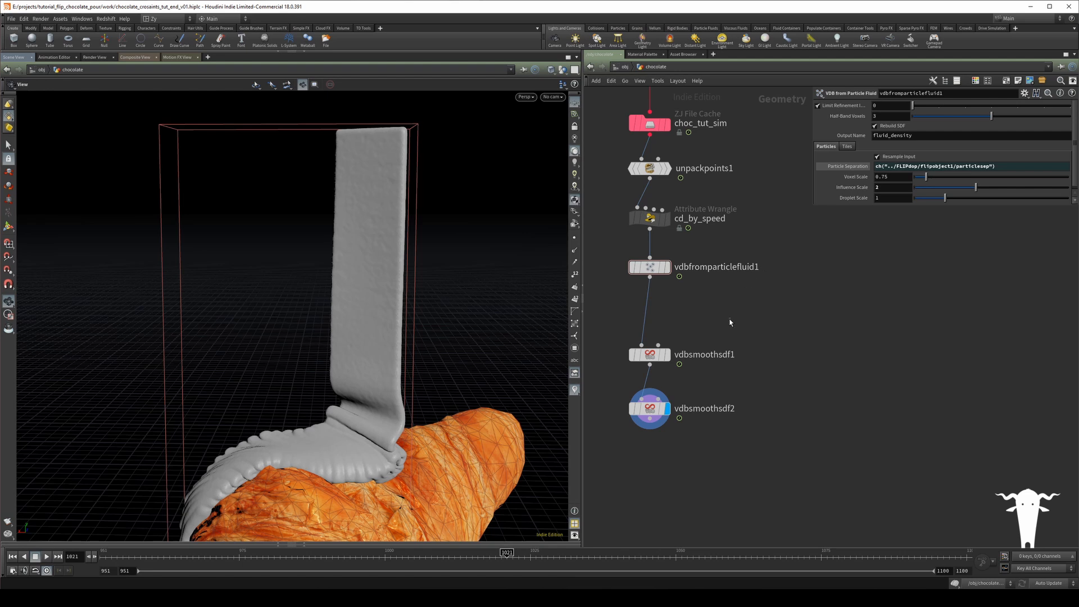
drag(730, 318, 635, 255)
drag(813, 206, 810, 236)
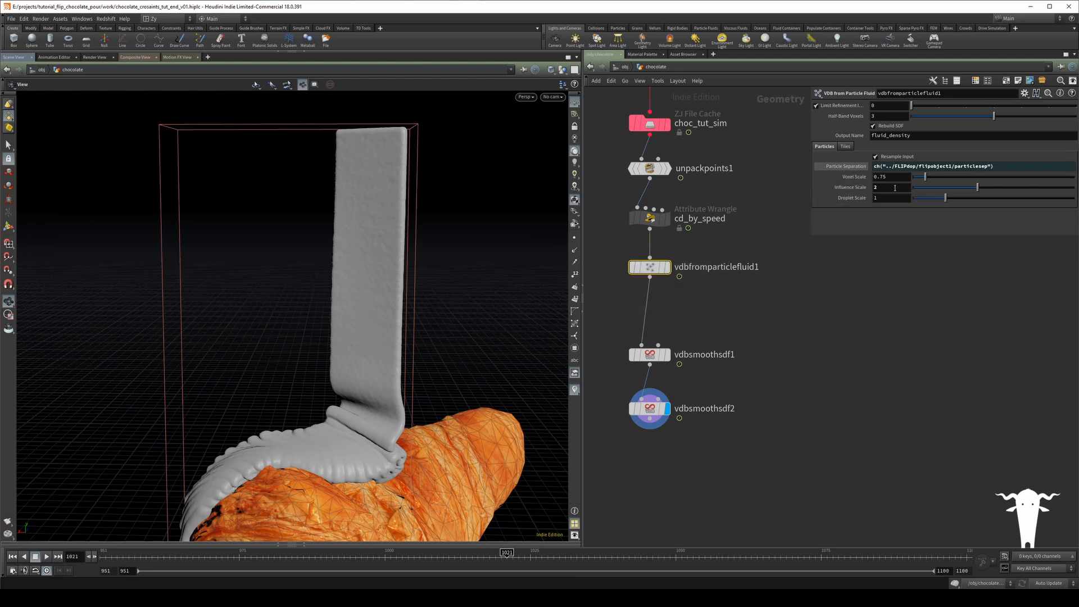
key(Return)
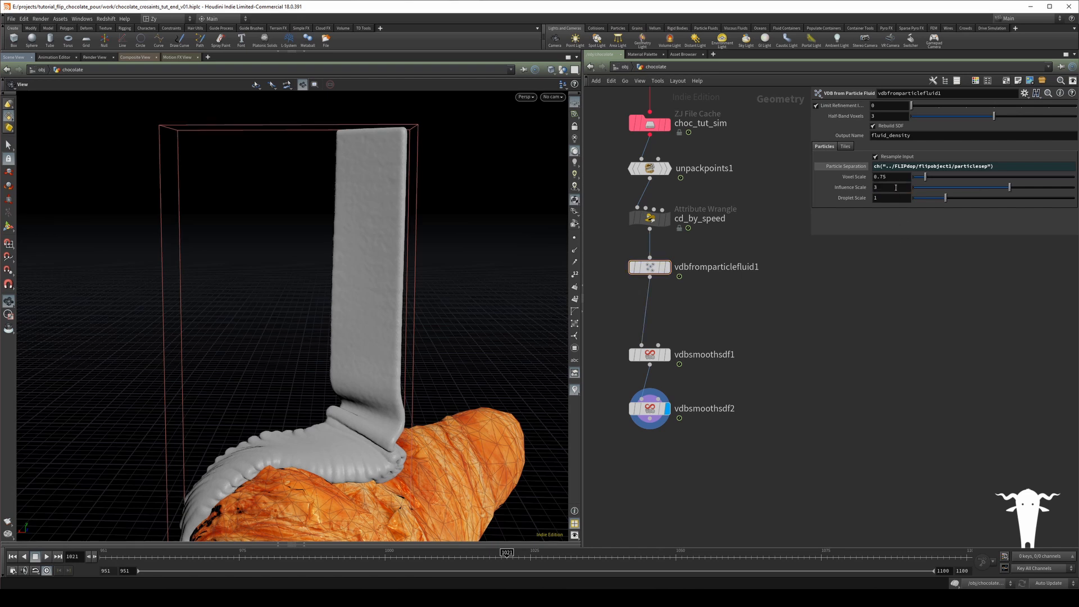
text(2)
key(Return)
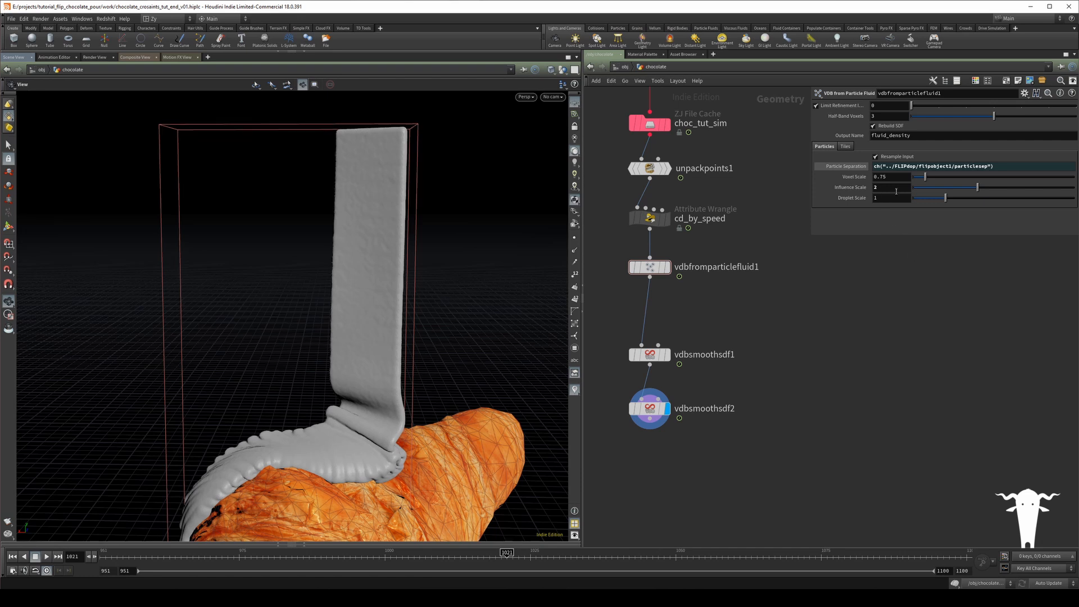
- Insert a VDB Reshape SDF node between vdbfromparticlefluid1 and vdbsmoothsdf1 and display its result
key(Tab)
text(vdb f)
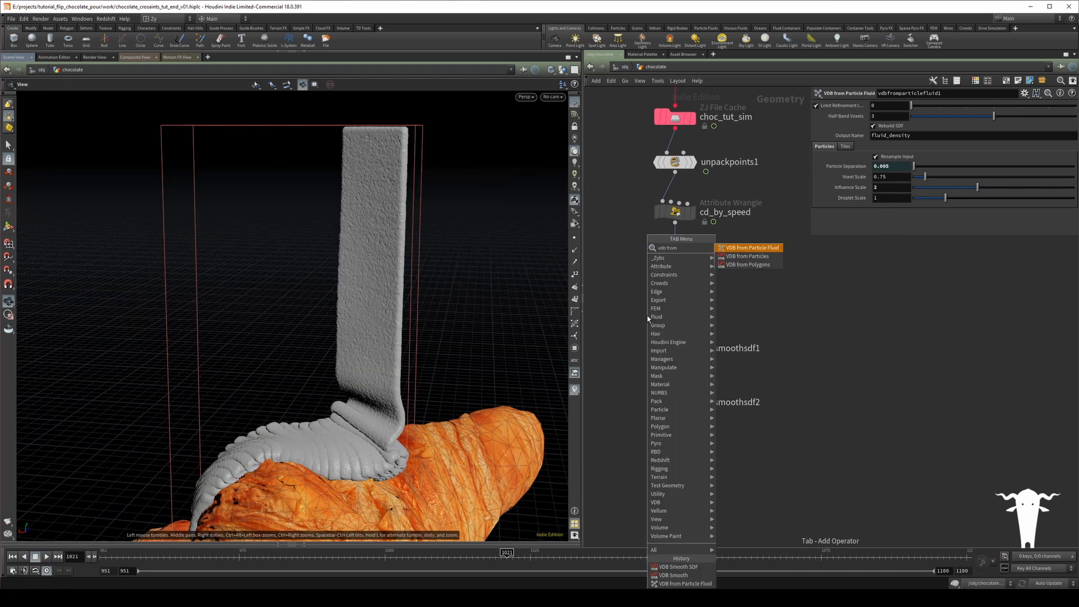
key(BackSpace)
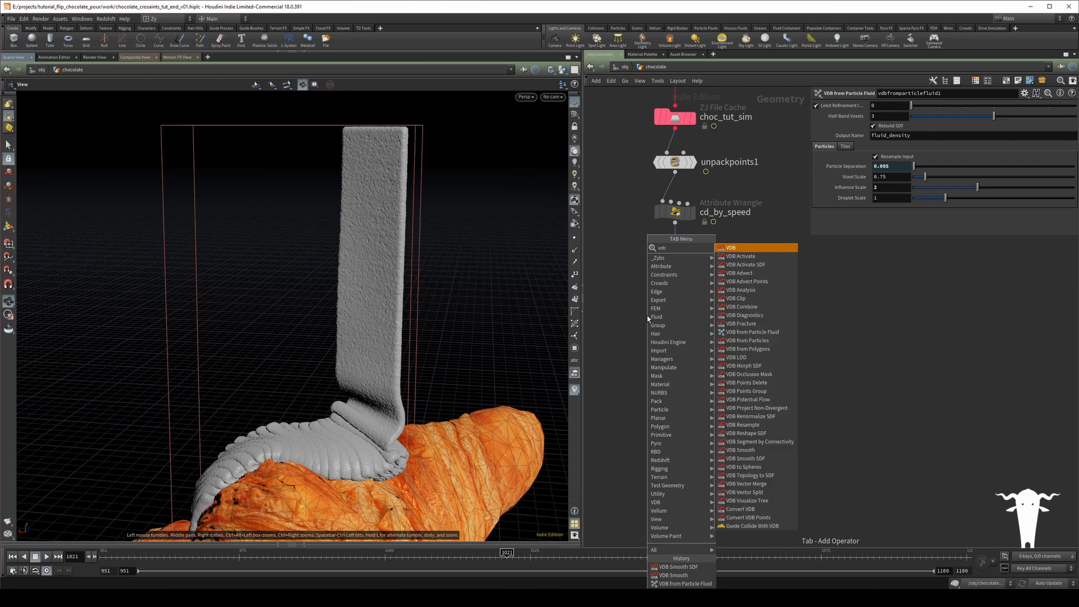
text(res)
key(Down)
key(Return)
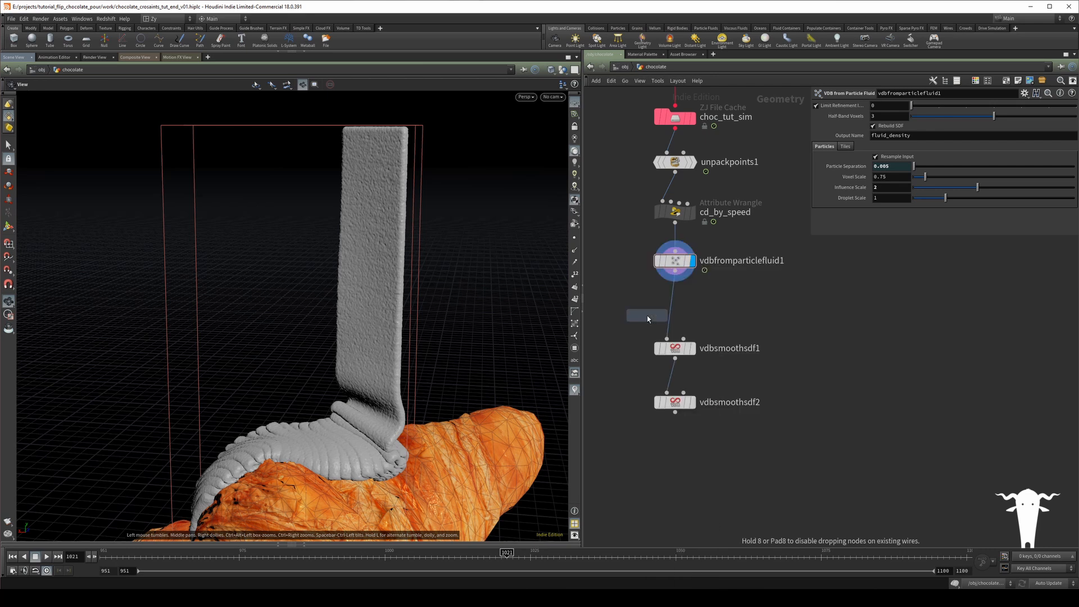
click(647, 315)
drag(646, 316, 675, 312)
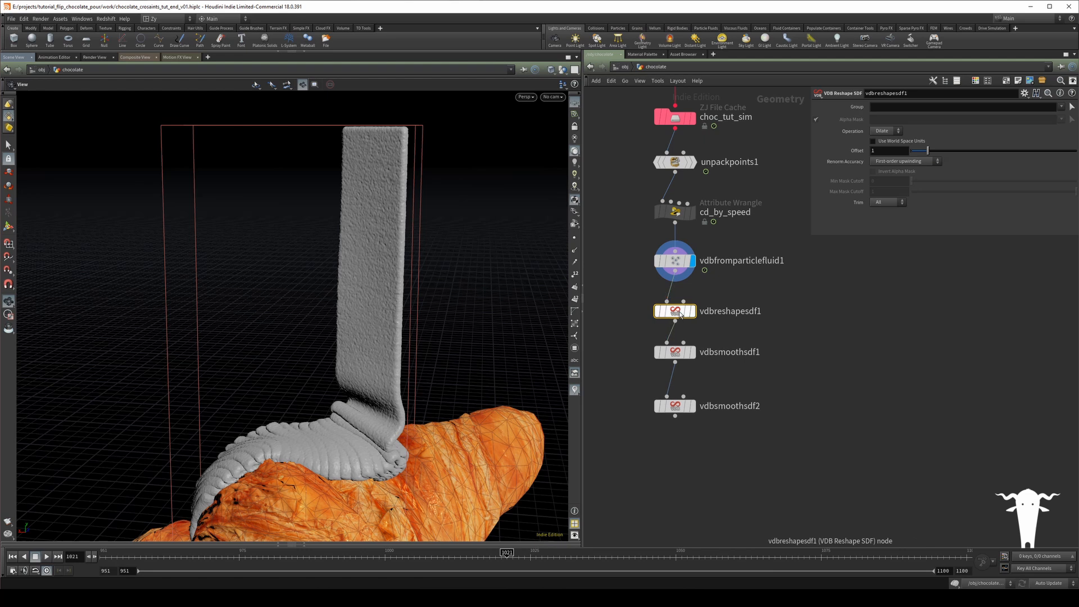
click(692, 310)
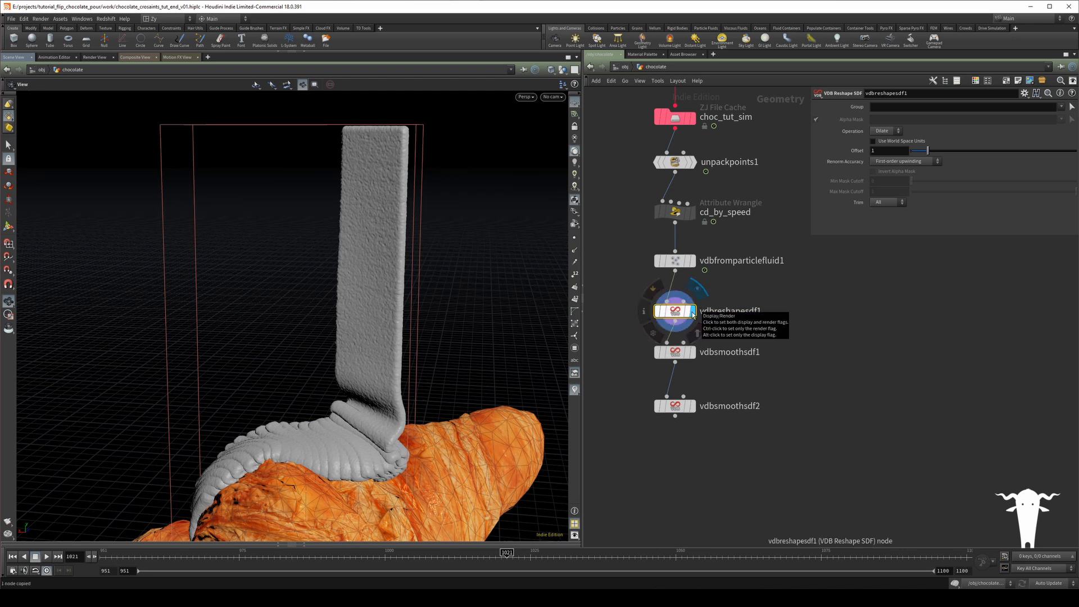
- Duplicate vdbreshapesdf1 between vdbsmoothsdf1 and vdbsmoothsdf2, set the copy's Operation to Erode and space out the node below
alt+drag(687, 315, 668, 401)
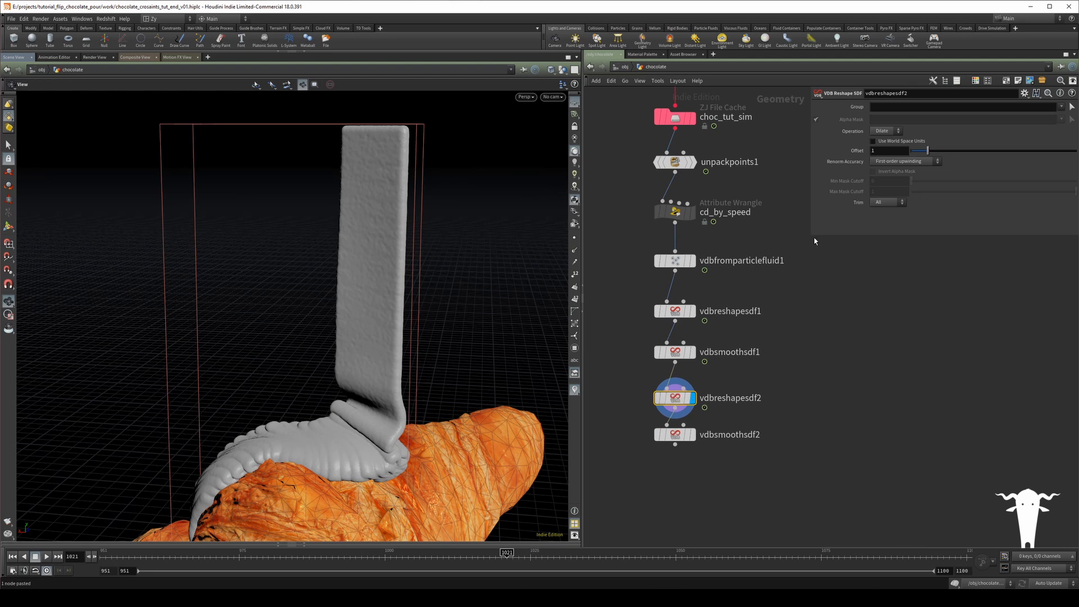
click(901, 130)
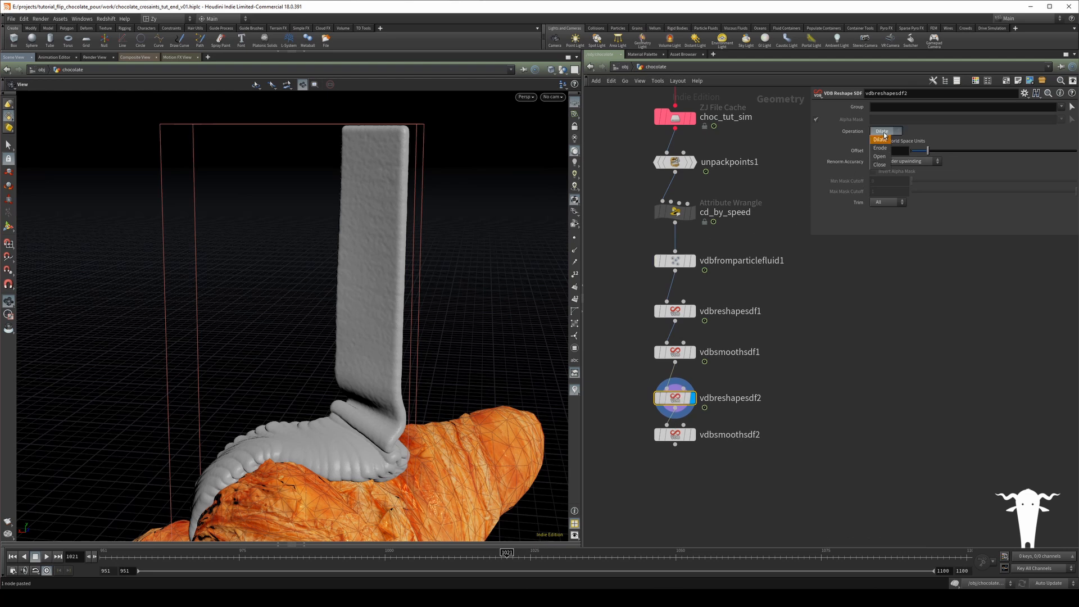
click(882, 141)
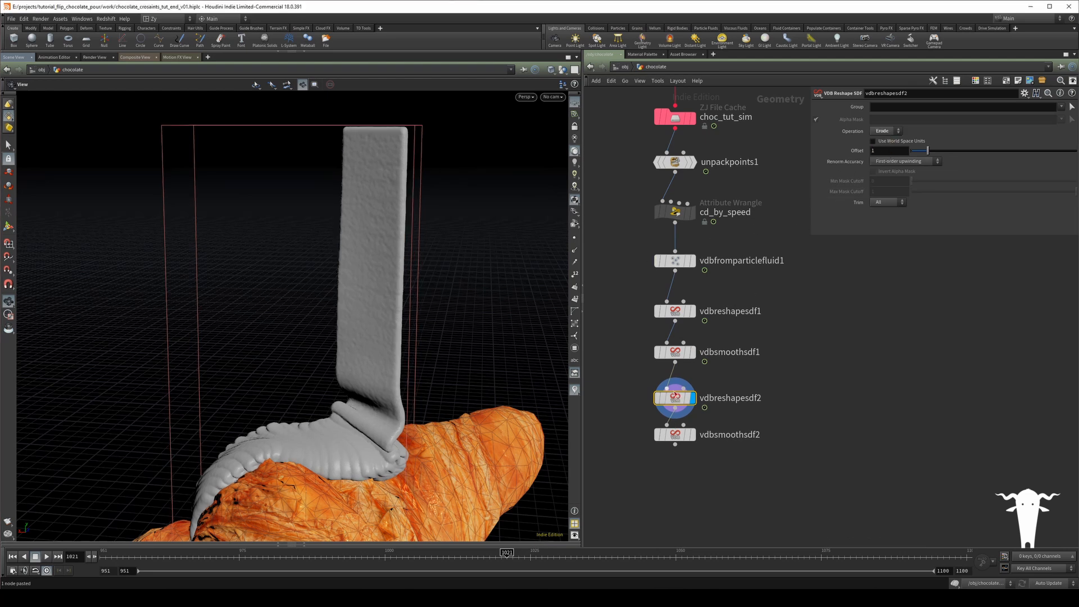
drag(674, 435, 676, 444)
- Compare the fluid surface with both VDB Reshape SDF nodes bypassed and active, leaving them active
click(669, 312)
shift+click(656, 399)
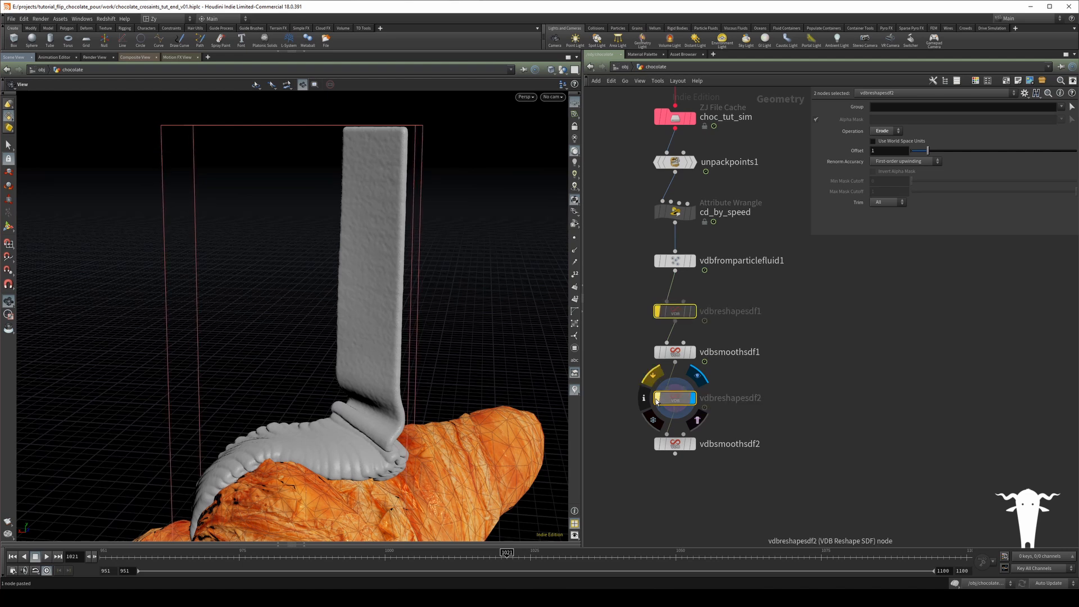
click(655, 399)
drag(383, 384, 406, 496)
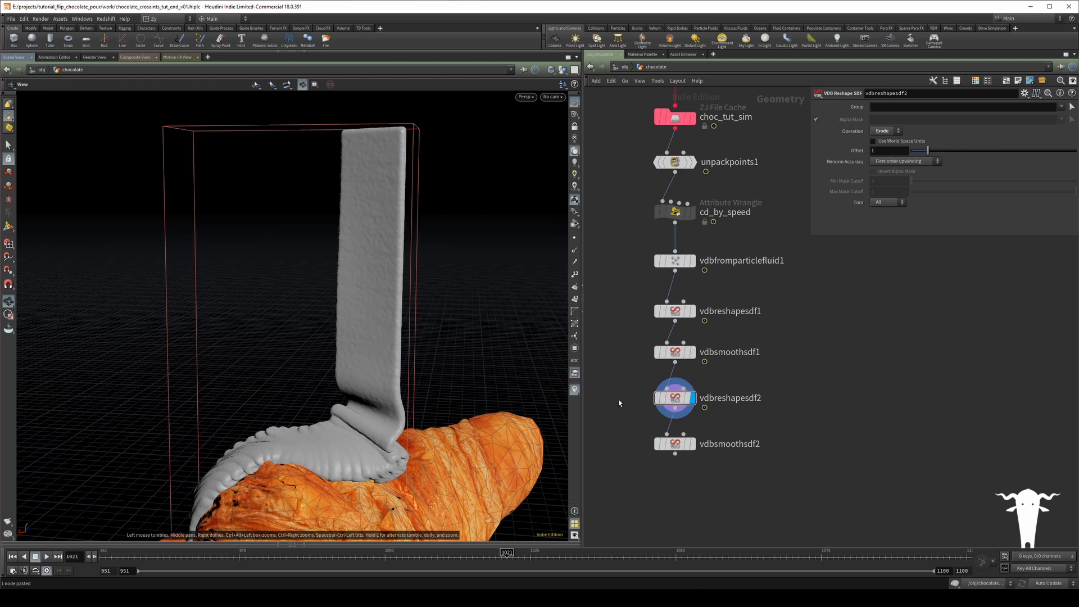
- Display vdbsmoothsdf2 and inspect the smoothed chocolate surface over the croissants
click(676, 310)
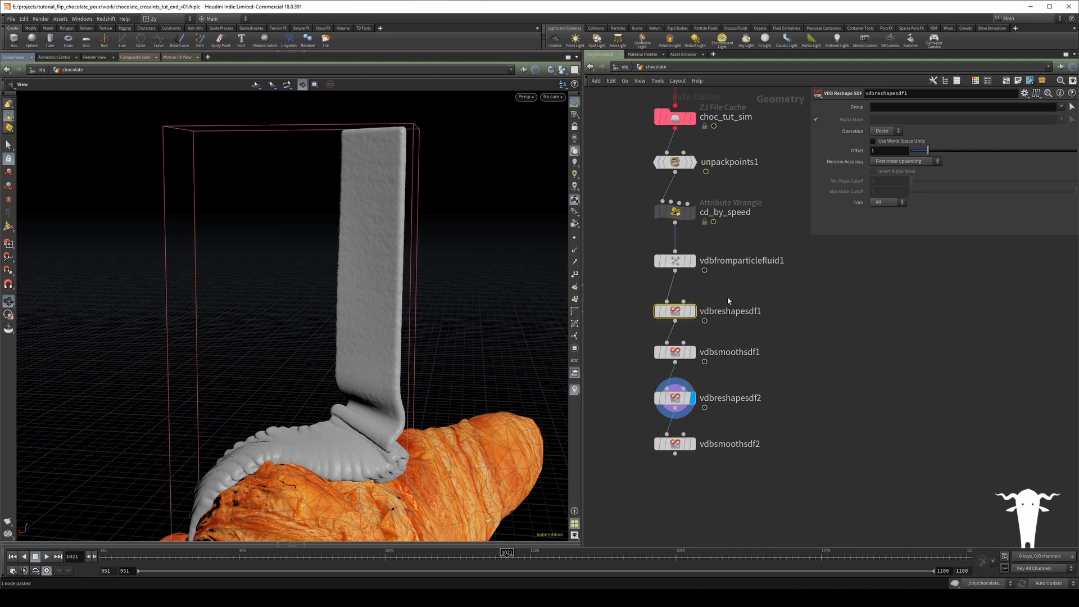
click(675, 444)
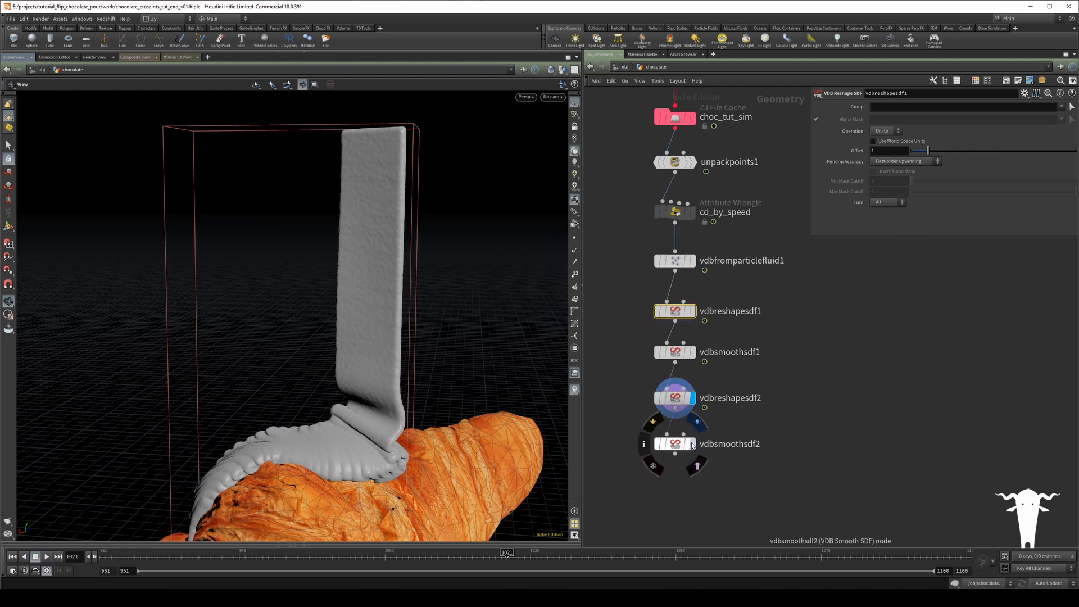
click(693, 444)
mouse_move(272, 321)
mouse_down()
mouse_move(311, 309)
mouse_move(382, 318)
mouse_move(398, 336)
mouse_move(272, 308)
mouse_move(176, 312)
mouse_move(258, 321)
mouse_up()
middle_drag(258, 321, 271, 330)
middle_drag(678, 508, 676, 463)
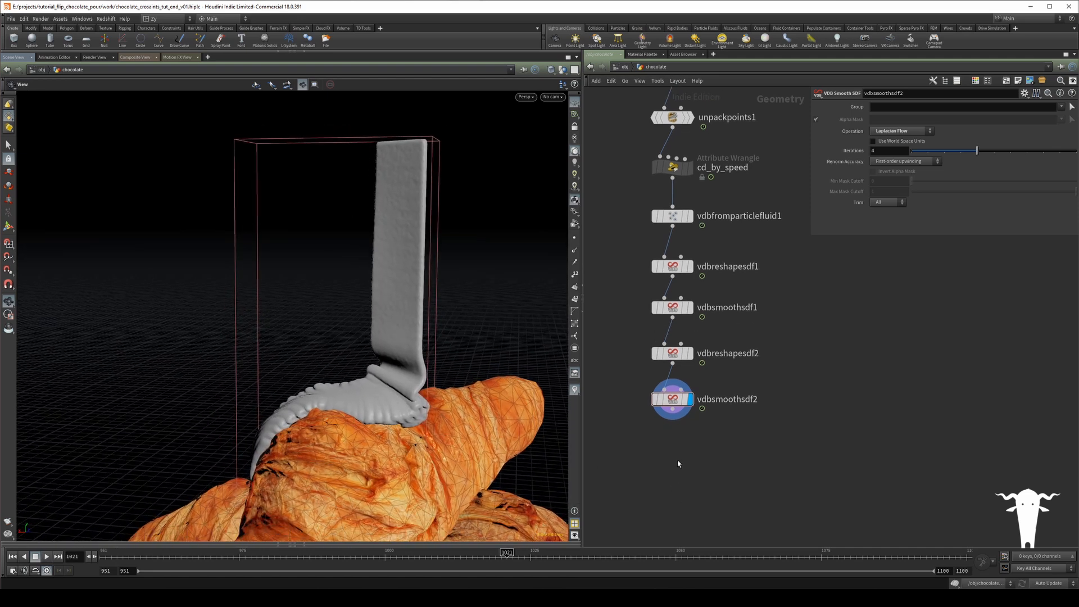
key(Tab)
text(con)
key(Return)
key(Escape)
- Add a Convert VDB node below vdbsmoothsdf2, wire it in and display it
key(Tab)
text(vdb con)
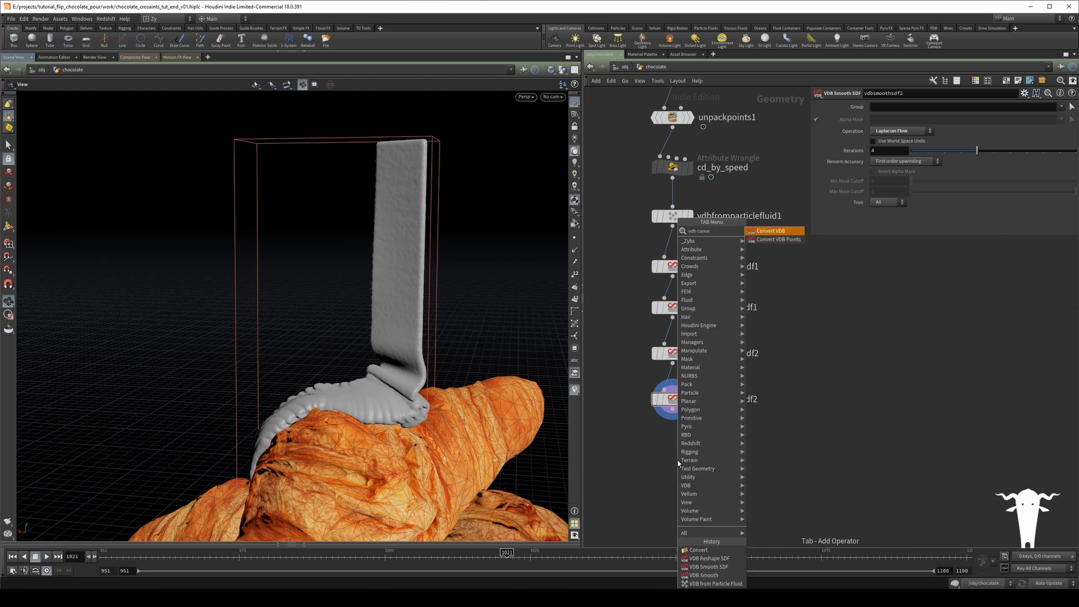
key(Return)
click(677, 459)
drag(672, 409, 675, 449)
click(702, 437)
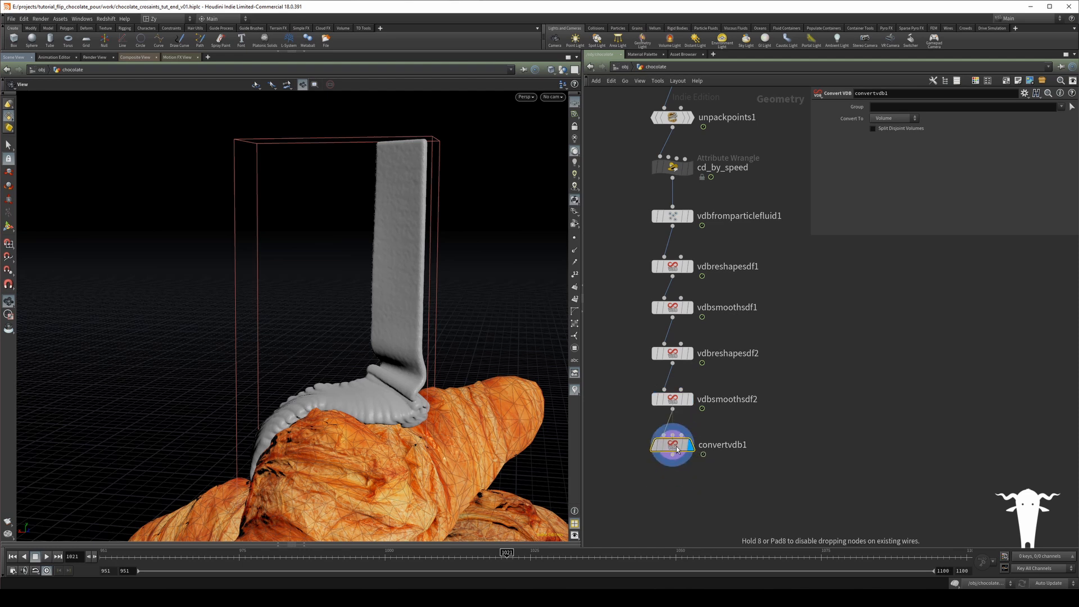
- Set convertvdb1 to convert to Polygon Soup with an Adaptivity of 0.005
click(893, 118)
click(892, 153)
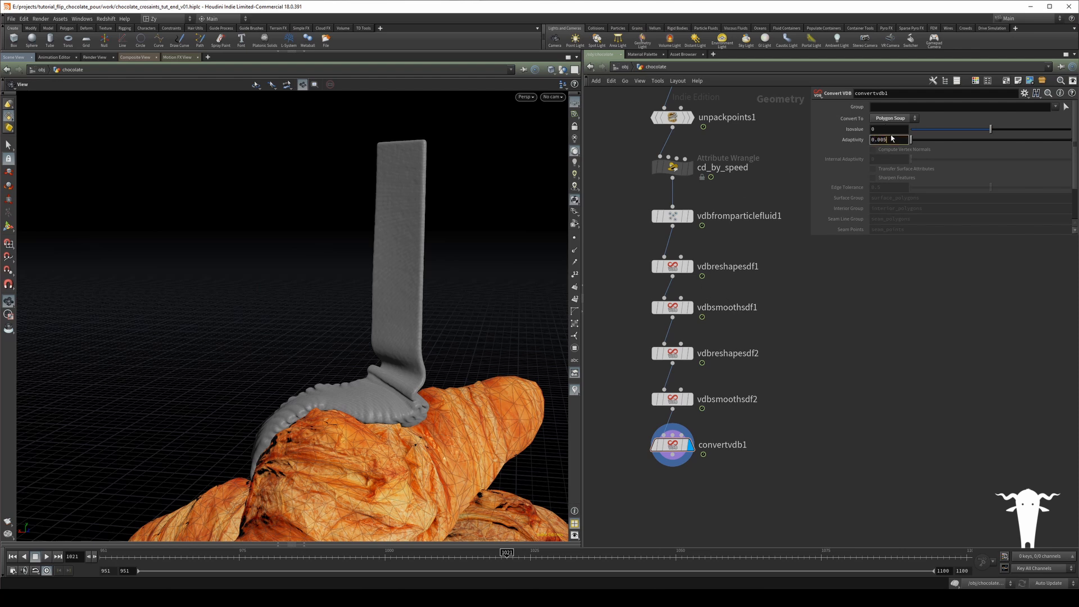
key(Return)
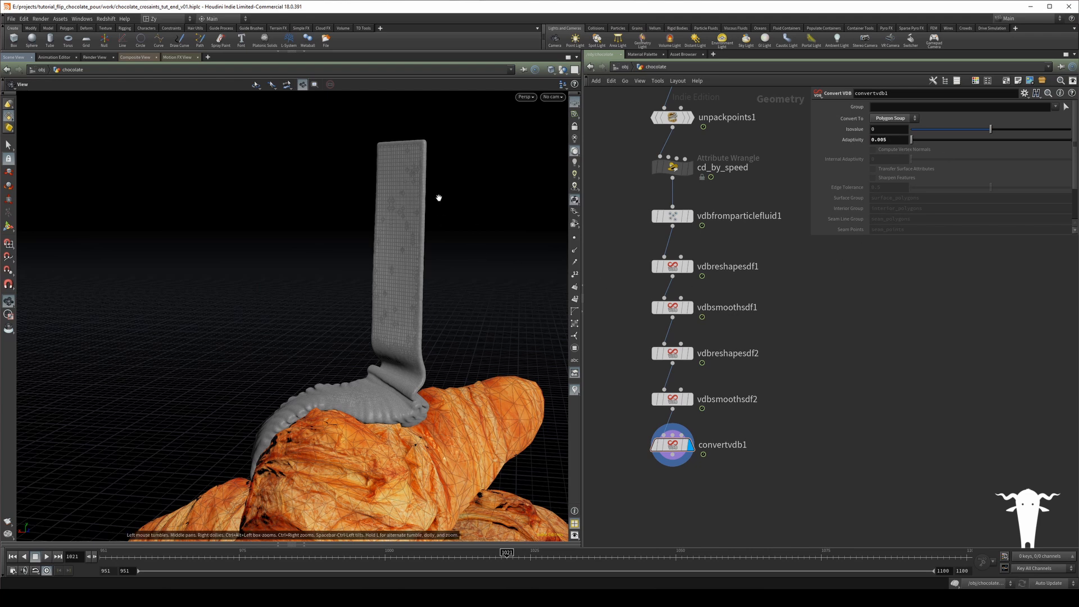
- Switch the viewport to Smooth Shaded and inspect the polygonized chocolate from closer up
click(551, 69)
click(562, 147)
mouse_move(402, 226)
mouse_down()
mouse_move(448, 212)
mouse_move(450, 222)
mouse_move(424, 225)
mouse_move(414, 217)
mouse_move(429, 212)
mouse_move(456, 238)
mouse_move(404, 200)
mouse_move(335, 195)
mouse_move(462, 200)
mouse_move(468, 231)
mouse_move(474, 210)
mouse_move(440, 203)
mouse_move(440, 181)
mouse_move(521, 210)
mouse_move(356, 345)
mouse_move(412, 265)
mouse_move(330, 264)
mouse_move(284, 298)
mouse_up()
middle_drag(272, 283, 253, 330)
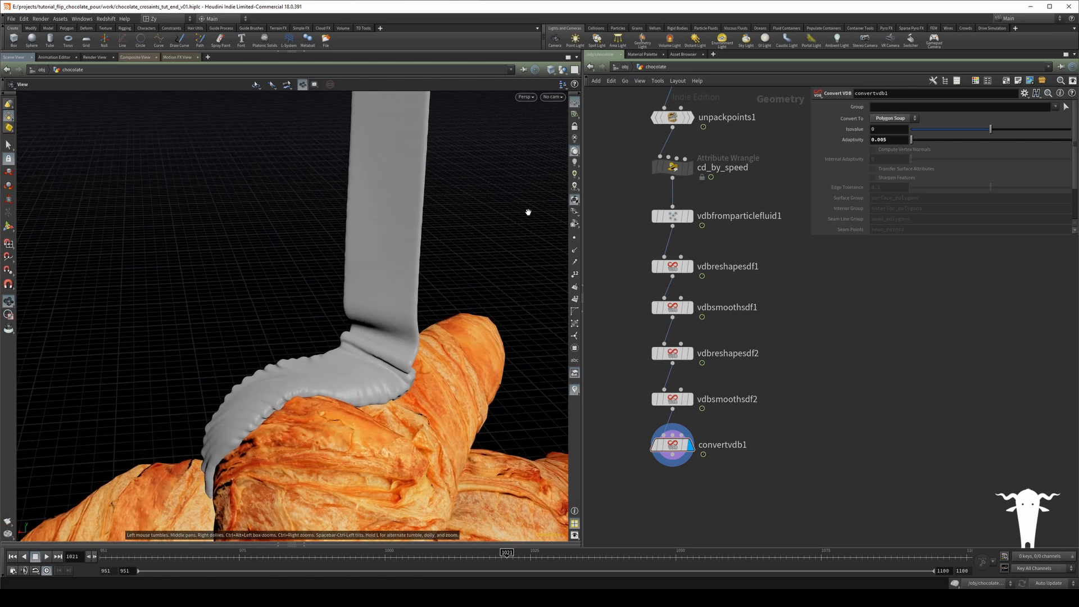
- Compare the viewport lighting modes on the chocolate mesh, restore the original lighting and inspect the folds
click(576, 164)
click(574, 152)
click(576, 163)
click(574, 153)
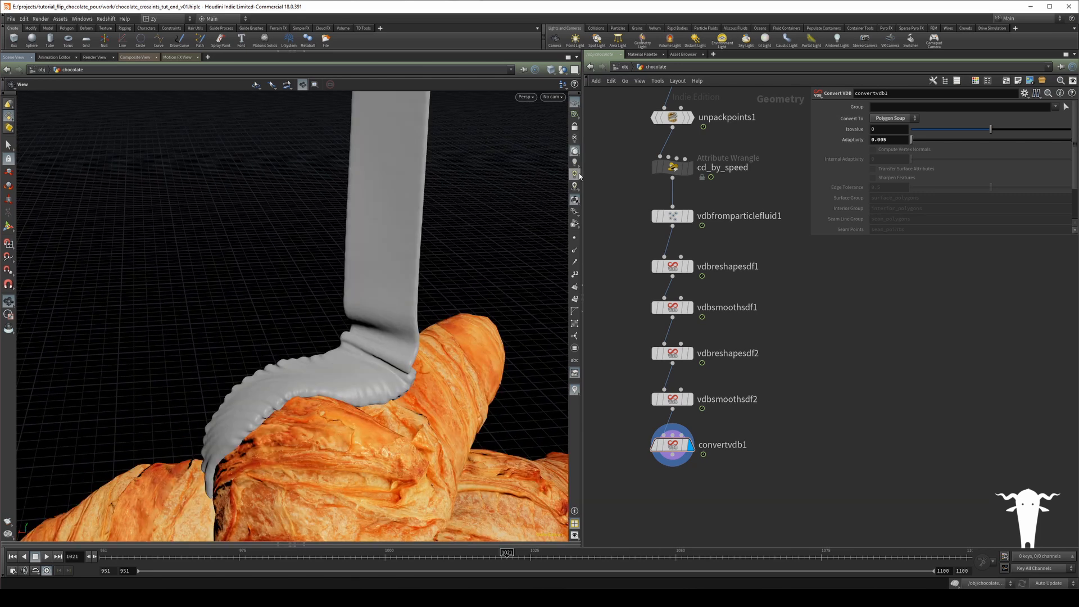
click(573, 162)
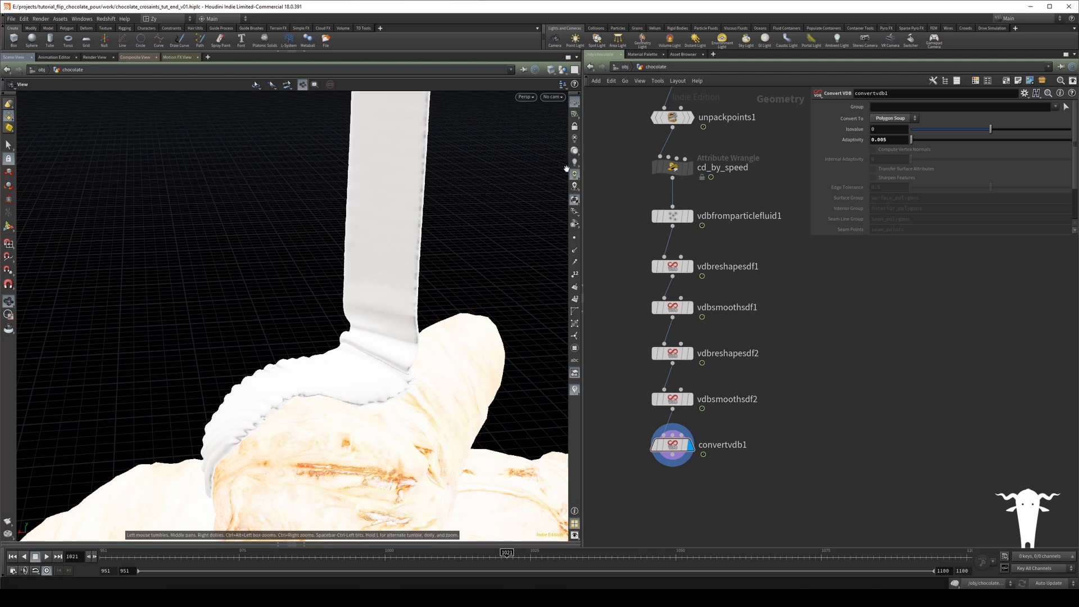
click(574, 164)
click(578, 152)
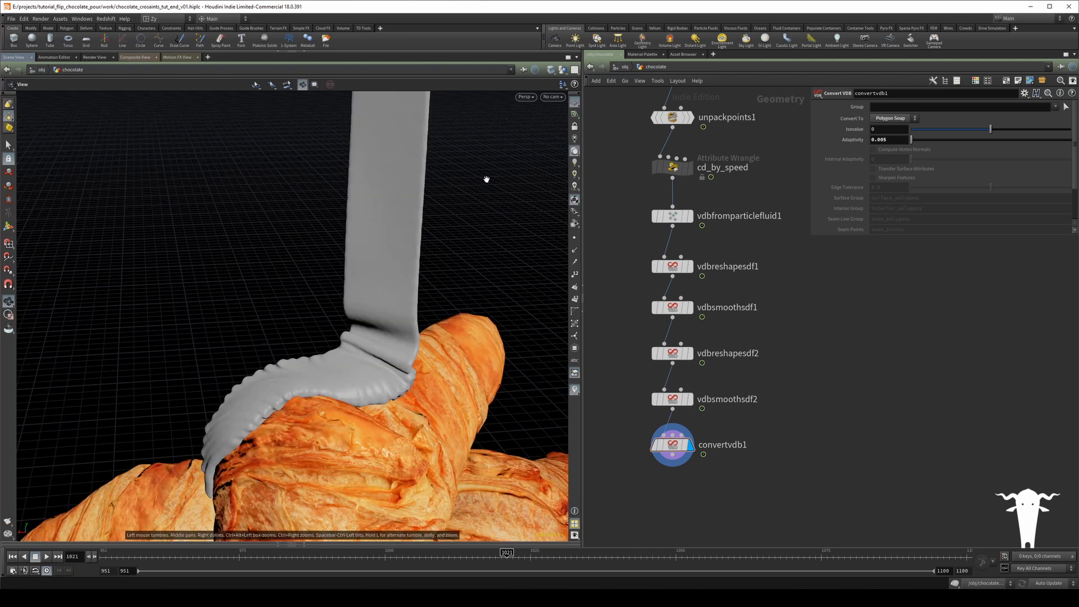
drag(441, 188, 357, 250)
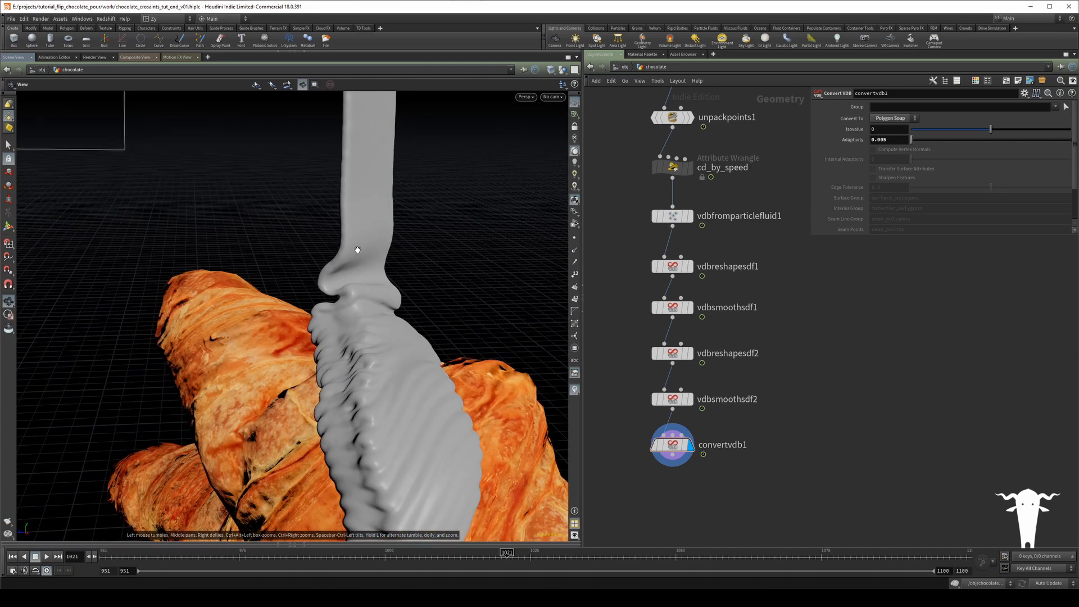
- Show the scene as Smooth Wire Shaded and examine the polygon layout of the chocolate stream up close
click(550, 70)
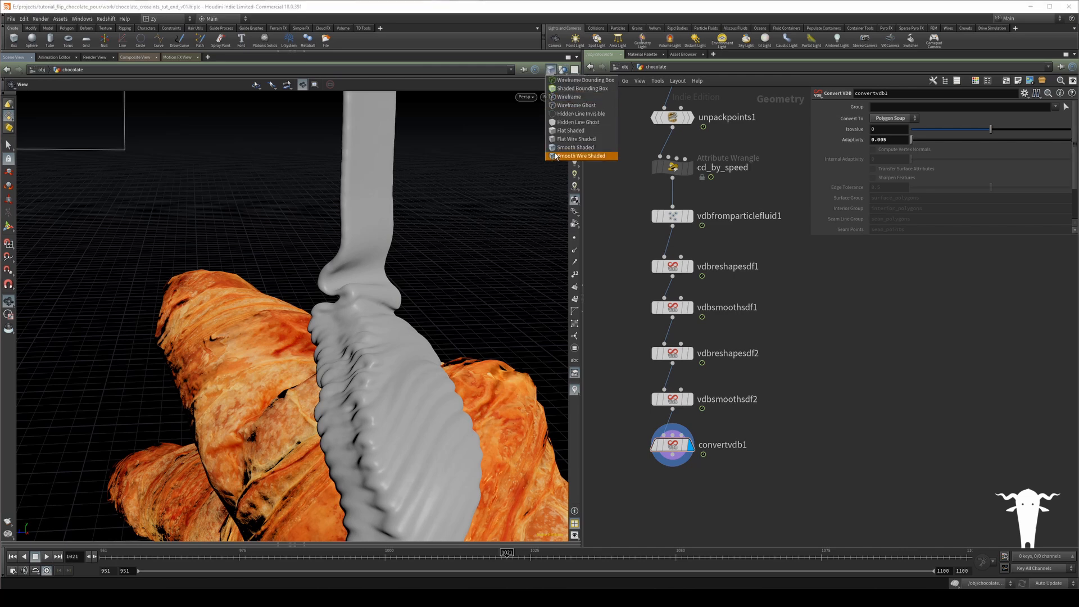
click(581, 156)
mouse_move(414, 284)
mouse_down()
mouse_move(433, 279)
mouse_move(385, 294)
mouse_move(459, 257)
mouse_move(410, 274)
mouse_move(373, 320)
mouse_move(474, 265)
mouse_move(451, 267)
mouse_up()
middle_drag(451, 267, 368, 485)
right_drag(326, 297, 251, 289)
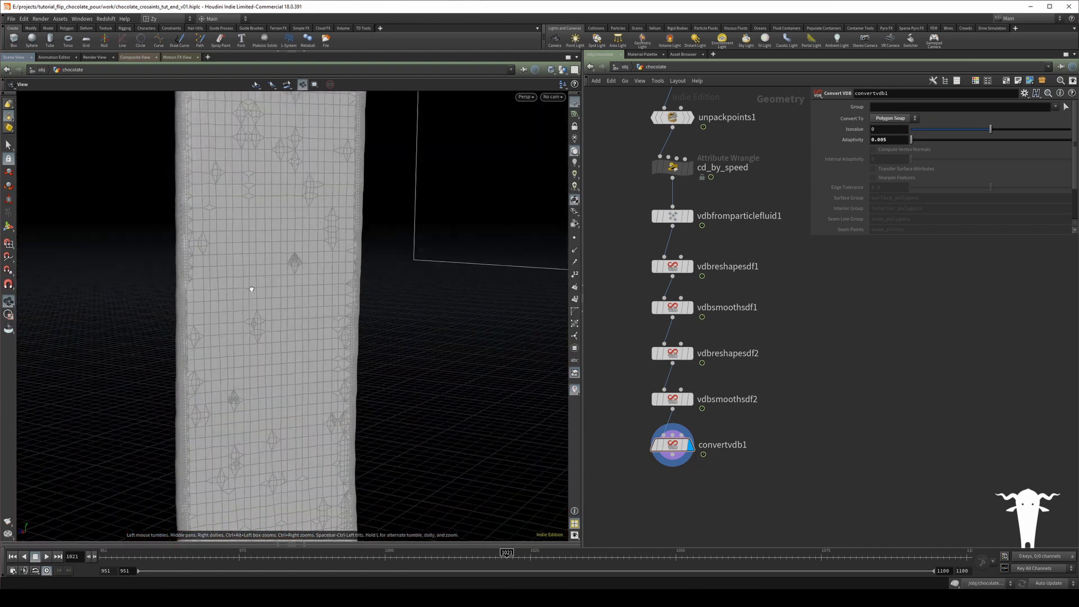
drag(251, 289, 217, 283)
middle_drag(210, 371, 270, 229)
right_drag(306, 228, 277, 217)
middle_drag(329, 217, 217, 294)
drag(217, 294, 336, 291)
- Return the viewport to Smooth Shaded and inspect the chocolate stream from several angles
click(549, 70)
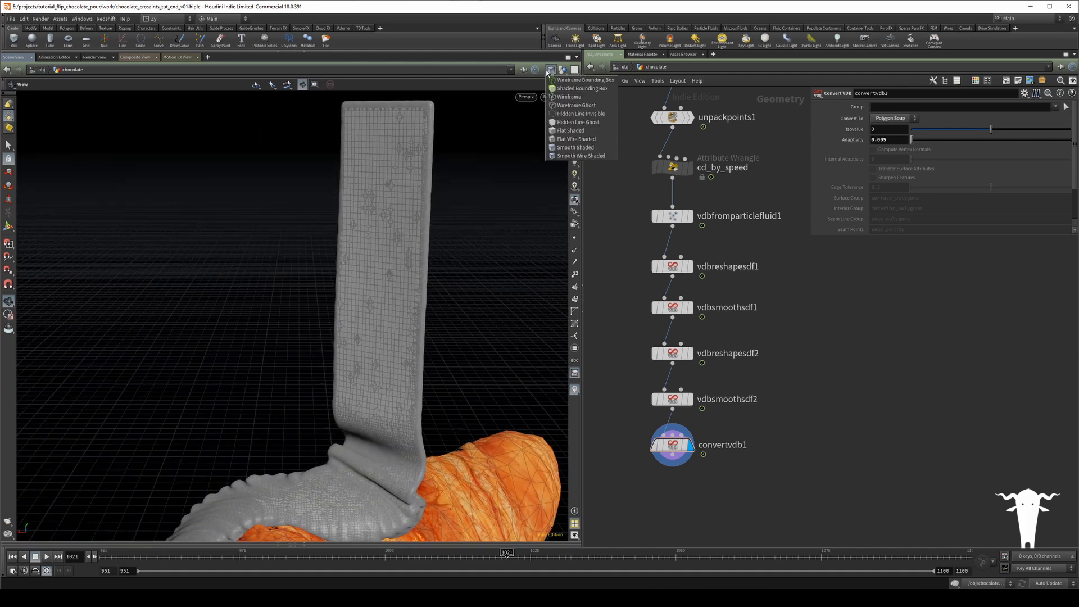
click(562, 147)
mouse_move(362, 229)
mouse_down()
mouse_move(402, 192)
mouse_move(401, 254)
mouse_move(394, 181)
mouse_up()
drag(363, 240, 417, 193)
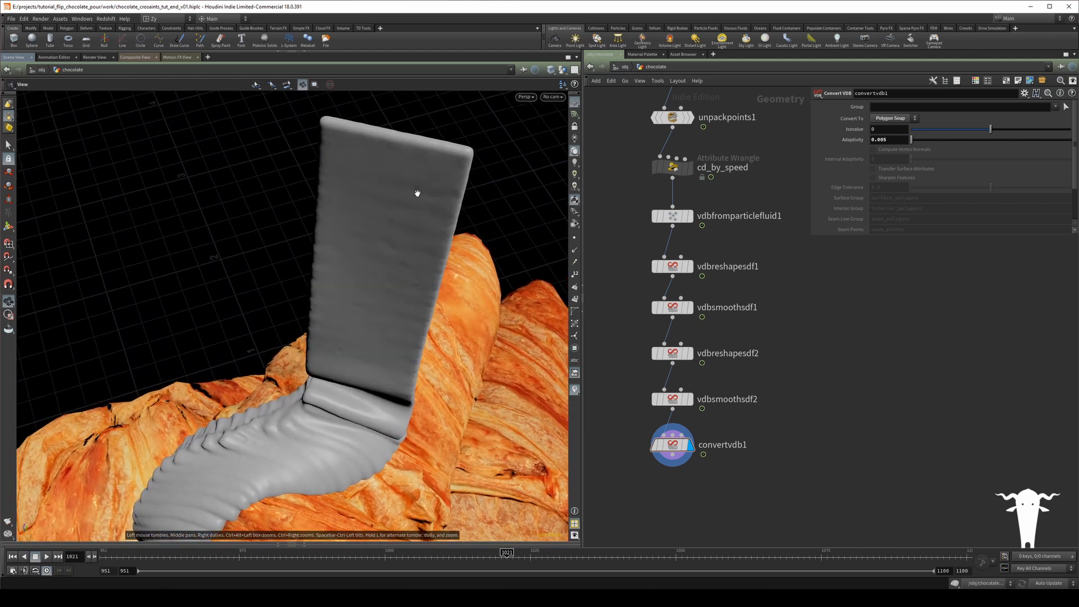
drag(373, 382, 260, 373)
- Widen the network editor and move vdbsmoothsdf1 and the nodes under it down to leave a gap below vdbreshapesdf1
scroll(653, 366, down, 2)
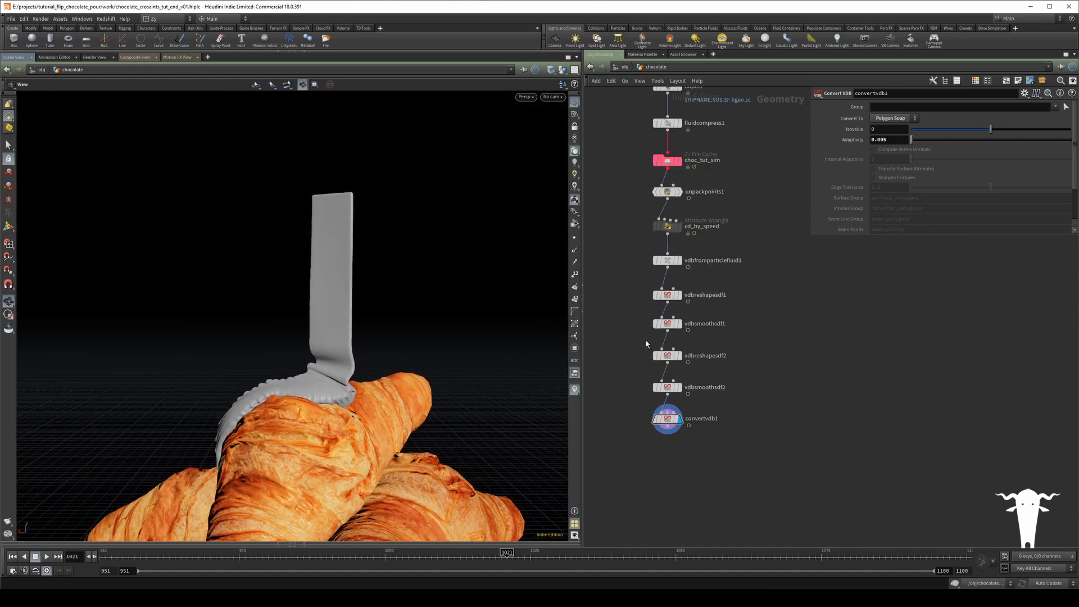
scroll(646, 344, down, 2)
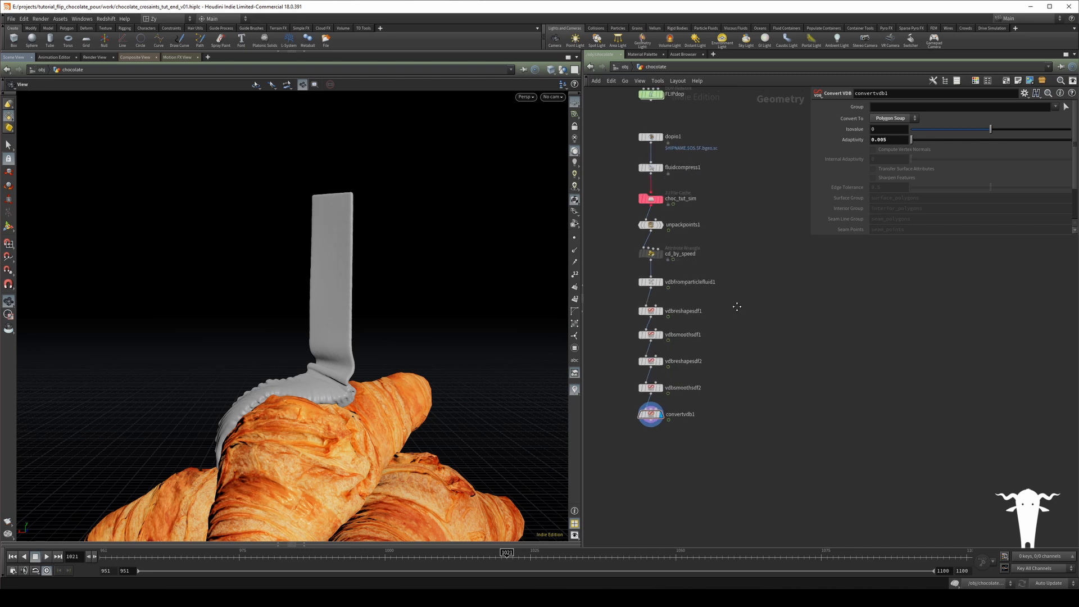
scroll(731, 303, up, 1)
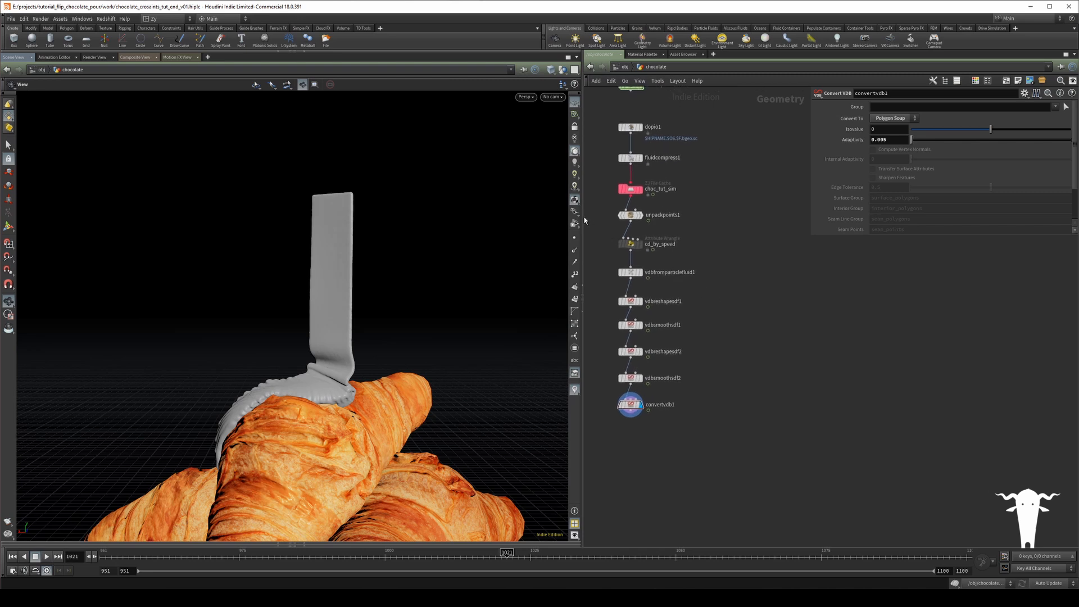
drag(581, 215, 551, 250)
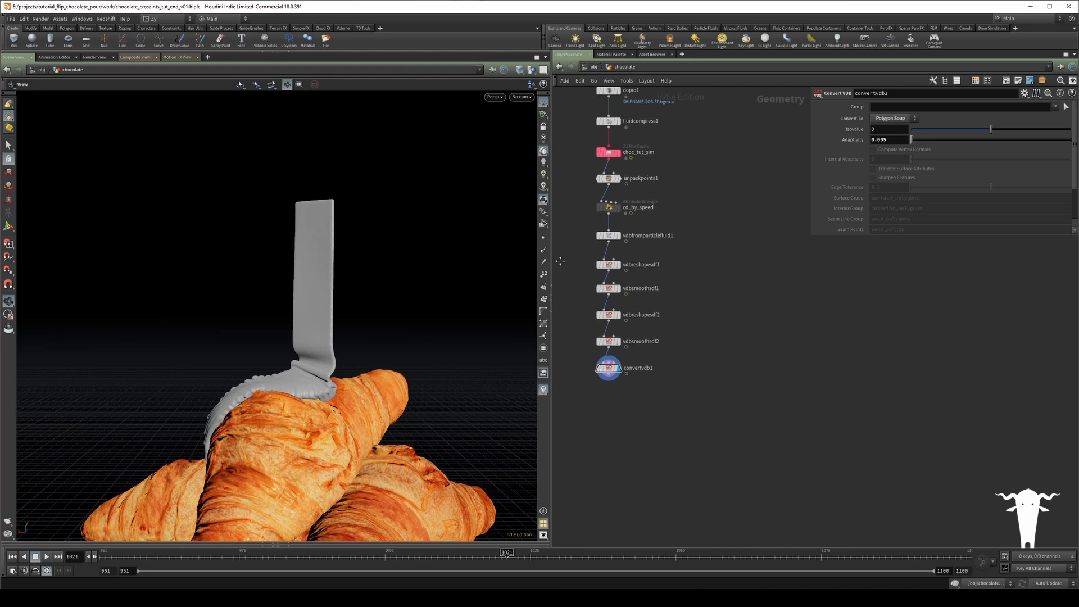
drag(684, 412, 684, 413)
scroll(589, 493, up, 3)
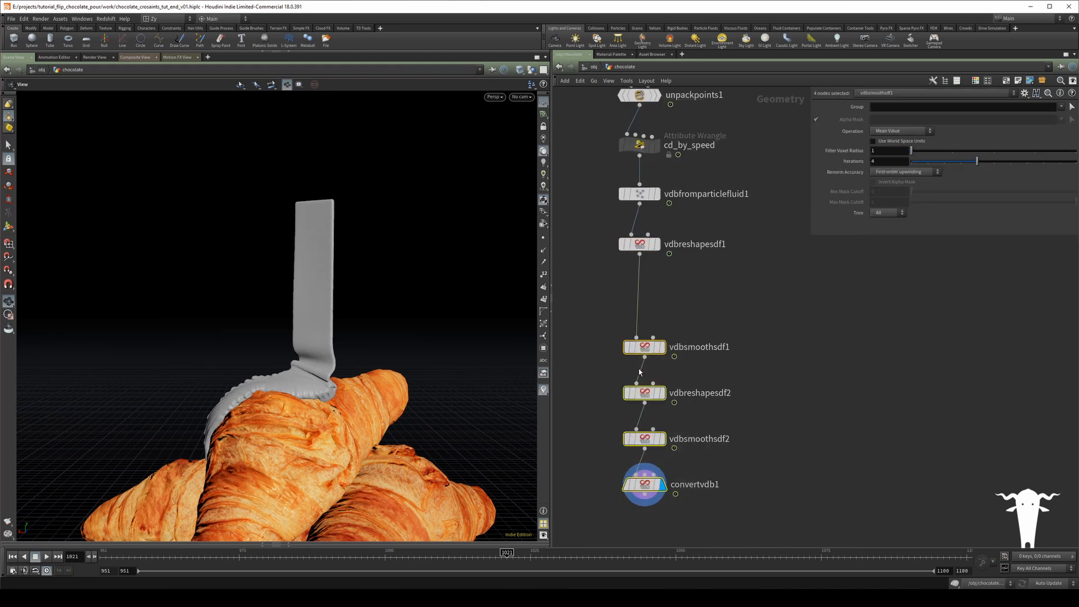
drag(642, 349, 636, 345)
click(716, 291)
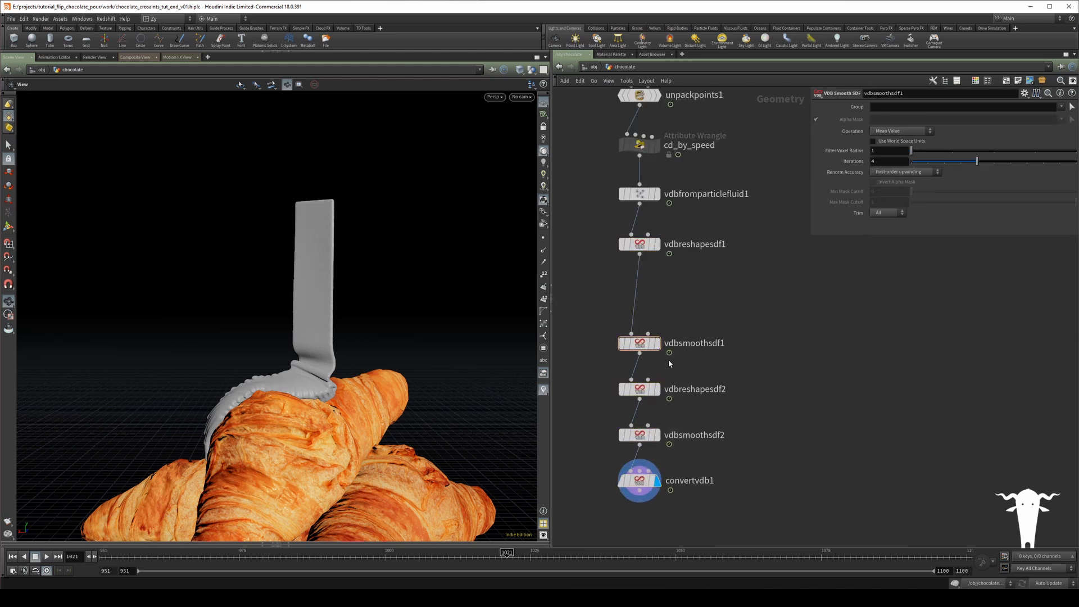
- Duplicate vdbsmoothsdf1 and insert the copy between vdbreshapesdf1 and vdbsmoothsdf1
click(639, 343)
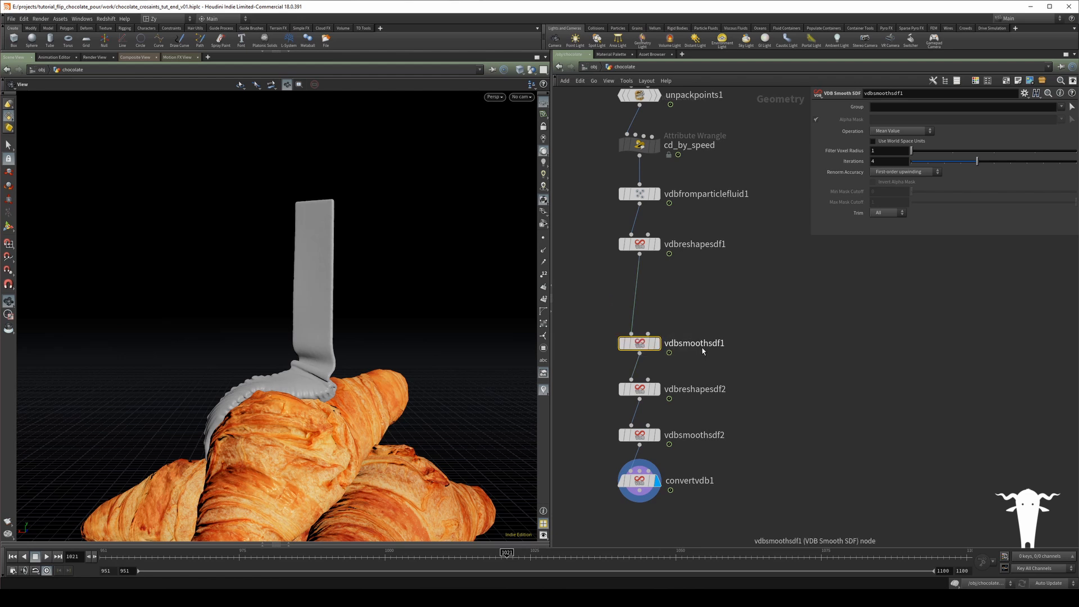
key(ctrl+c)
key(ctrl+v)
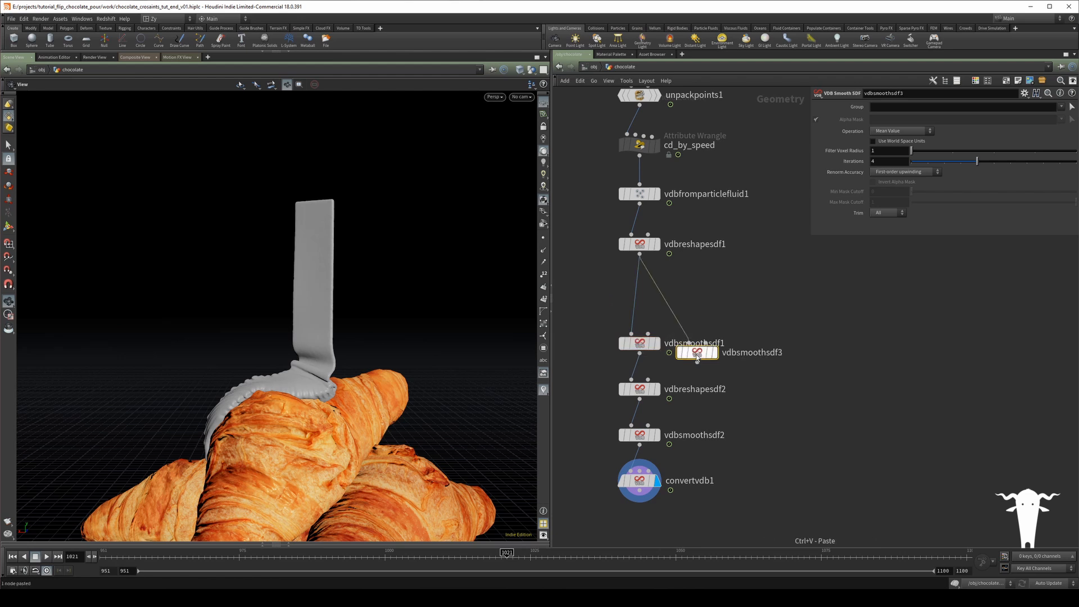
click(645, 297)
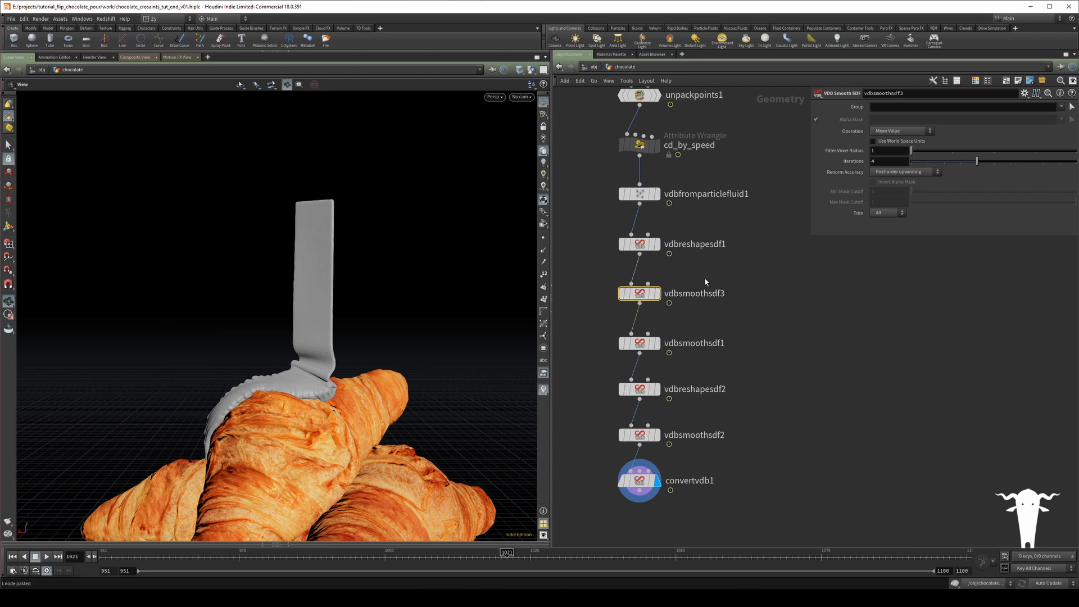
- Set vdbsmoothsdf3 to Gaussian smoothing with a filter voxel radius of 2 and 6 iterations
click(910, 132)
click(902, 147)
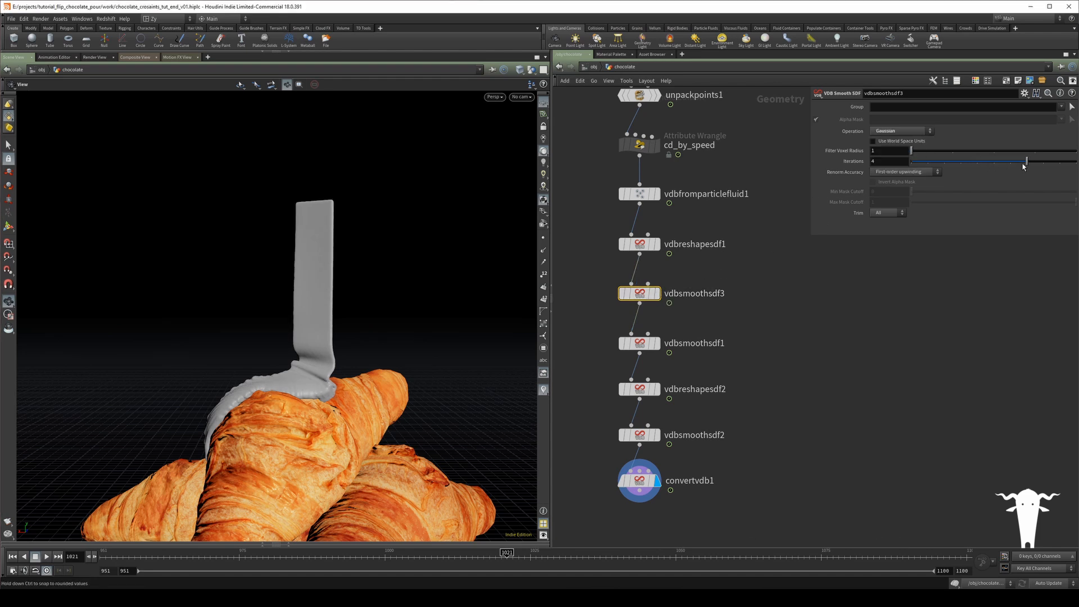
drag(1026, 161, 922, 160)
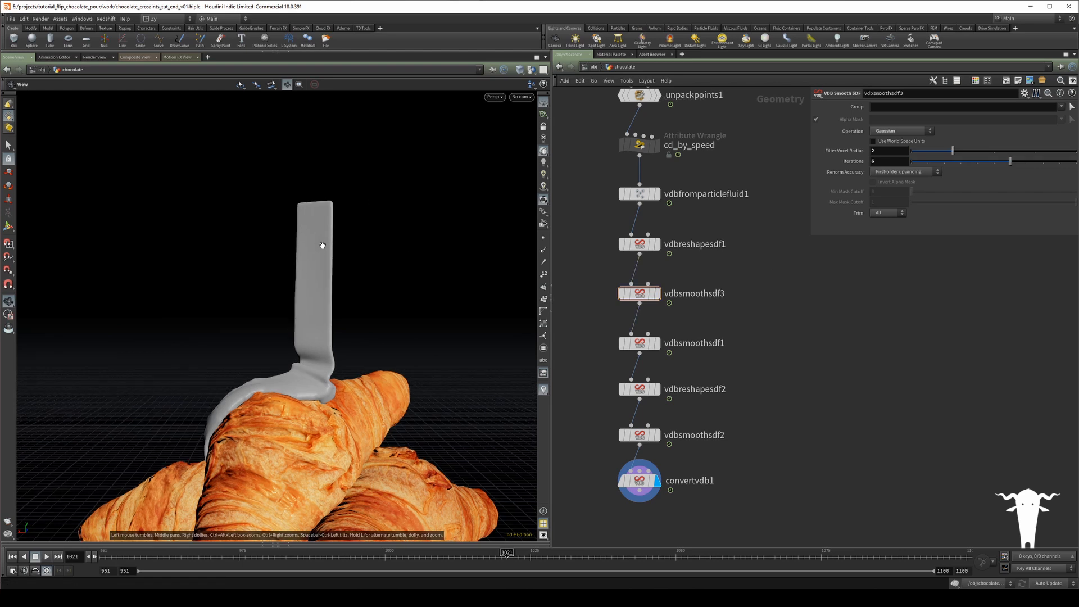
- Inspect the smoothed chocolate stream up close from several angles and return to the view through cam1
mouse_move(293, 265)
mouse_down()
mouse_move(277, 294)
mouse_move(300, 264)
mouse_up()
right_drag(300, 265, 387, 220)
drag(387, 220, 348, 215)
drag(316, 260, 333, 286)
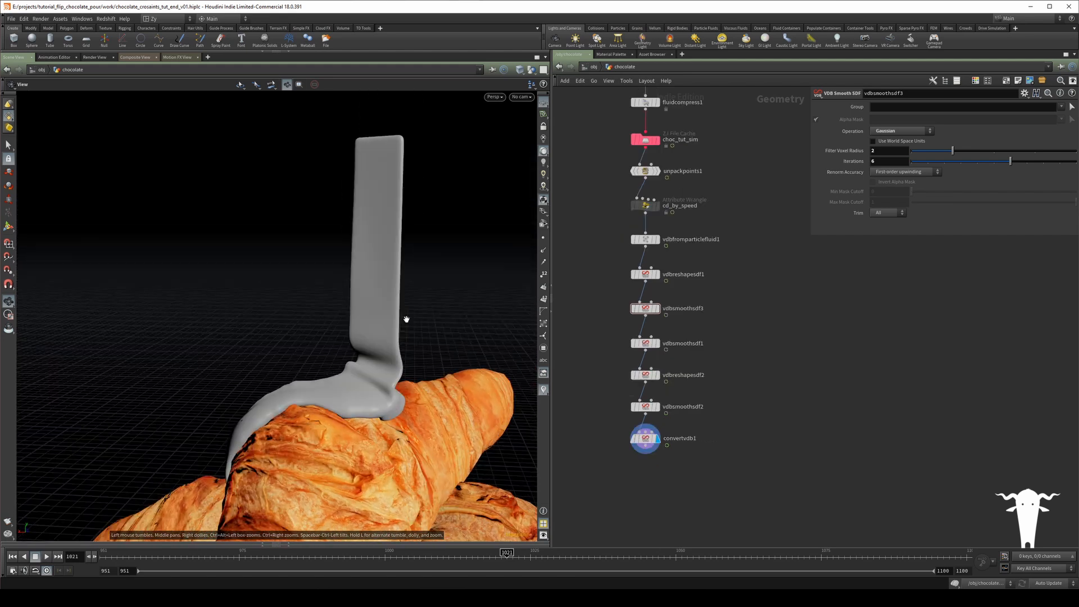
drag(140, 439, 274, 377)
middle_drag(765, 328, 731, 322)
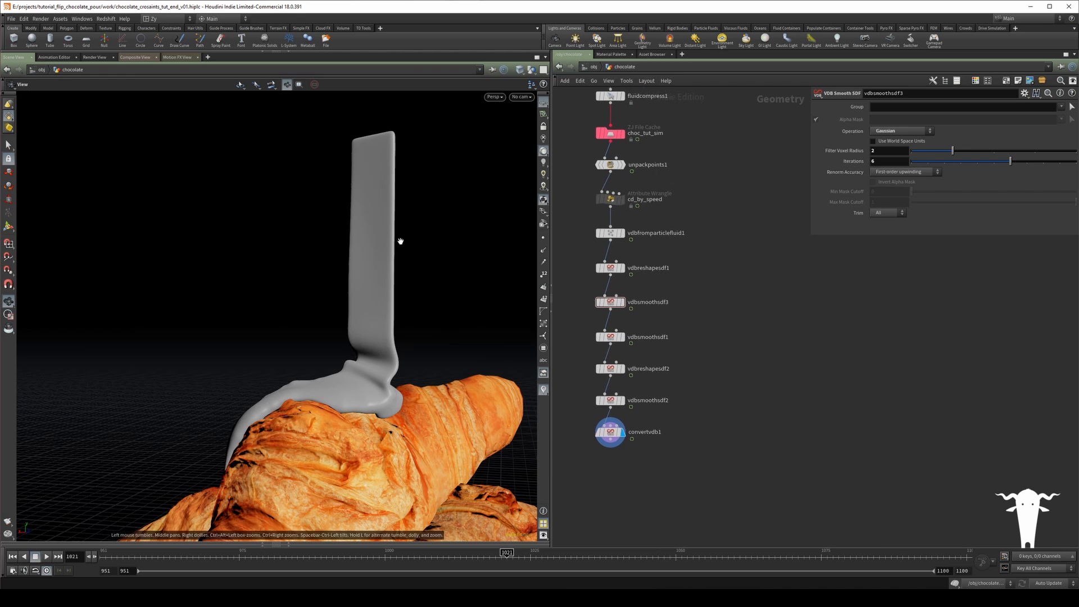
key(space+4)
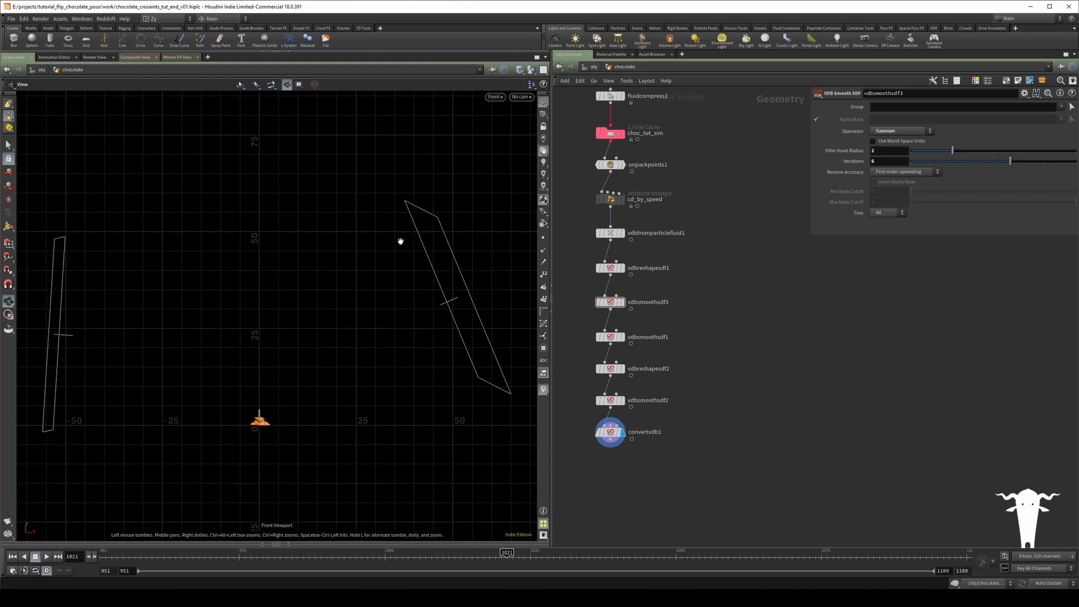
click(520, 96)
click(544, 139)
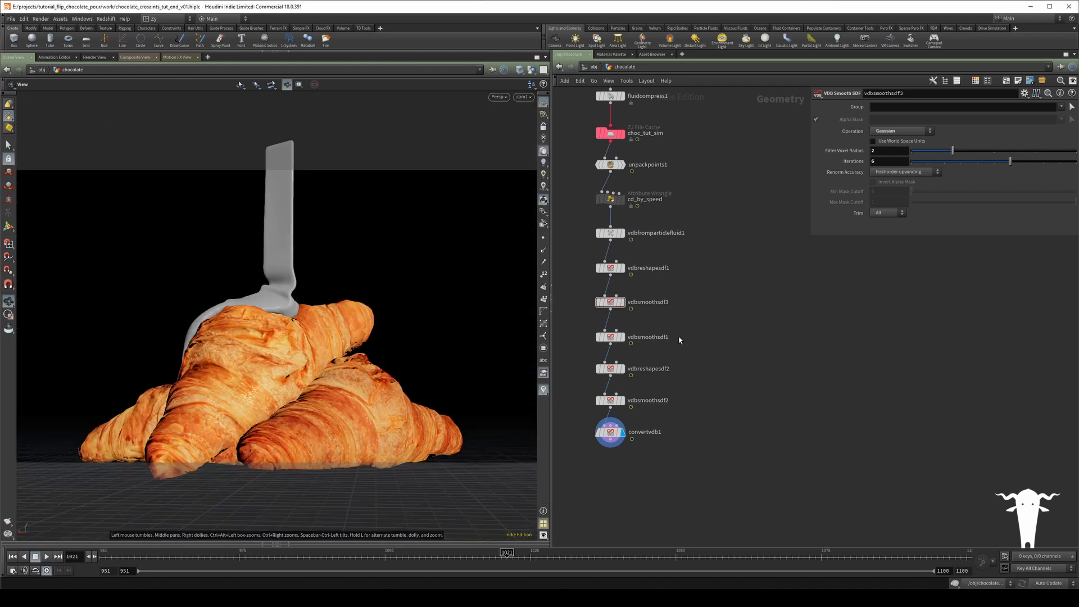
- Add a Box node and stretch it to about 3.91 × 1.86 × 1 around the stream's upper part, centred about 3.54 high
scroll(692, 331, down, 4)
key(Tab)
text(box)
key(Return)
click(709, 272)
drag(285, 423, 311, 134)
drag(284, 204, 284, 269)
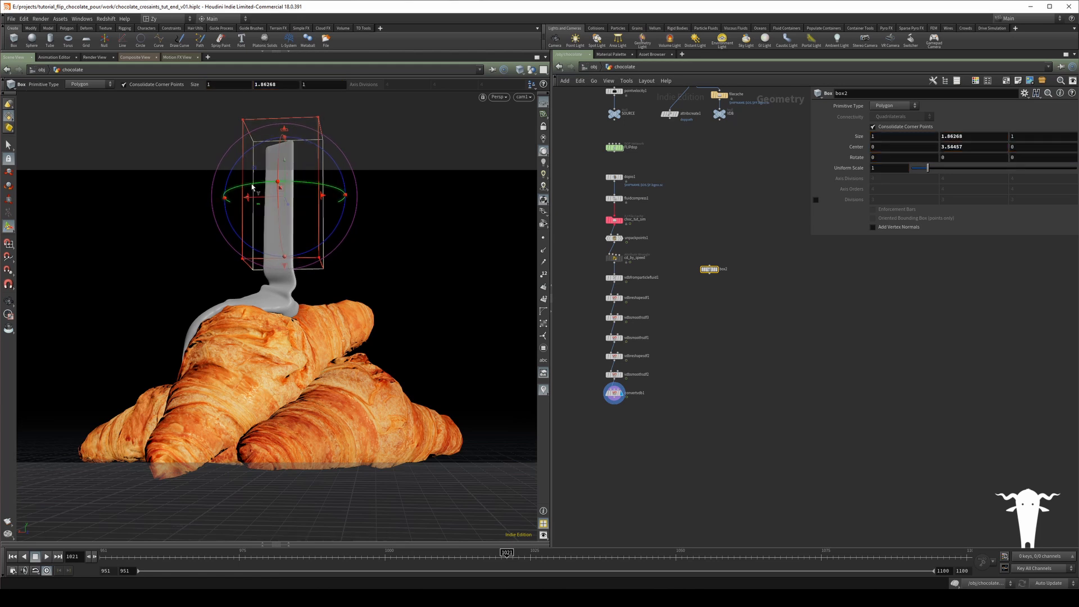
drag(248, 197, 142, 205)
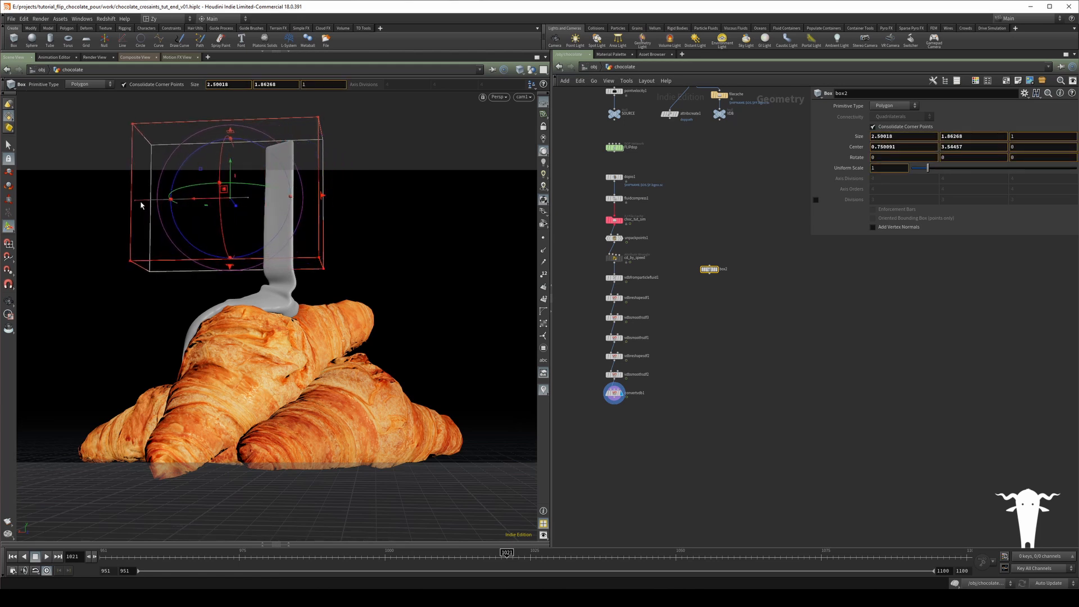
drag(318, 198, 428, 194)
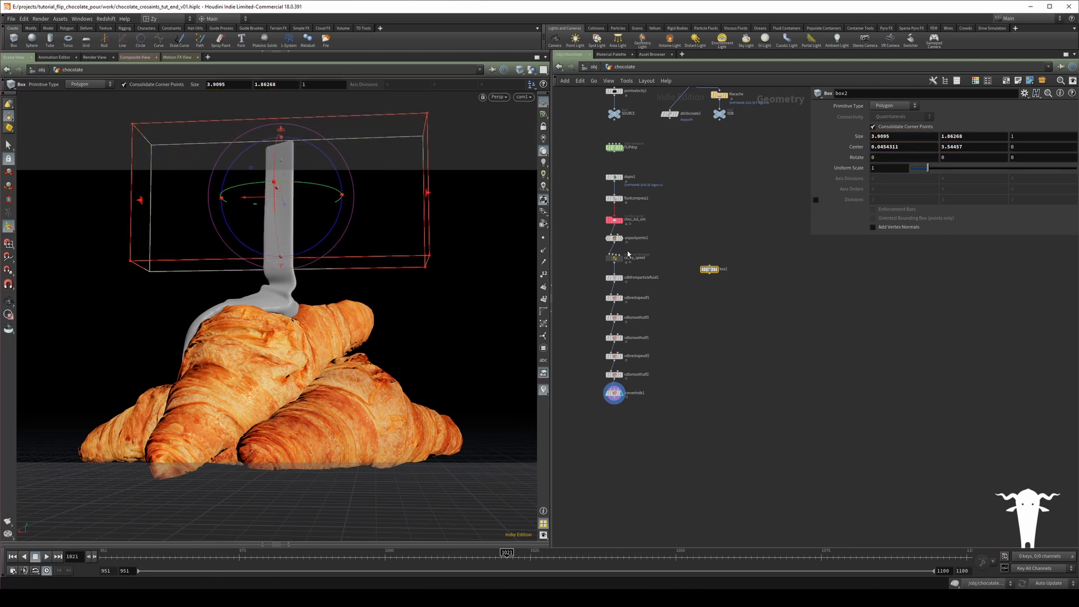
- Display the particles at the cd_by_speed node and go to frame 1100
scroll(628, 254, up, 3)
click(619, 261)
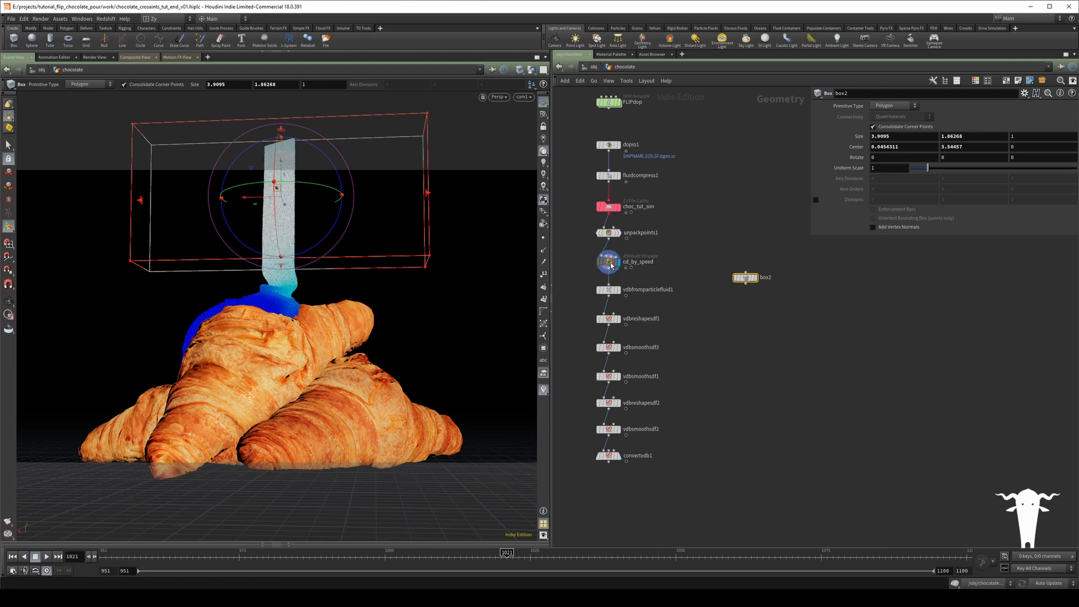
click(609, 263)
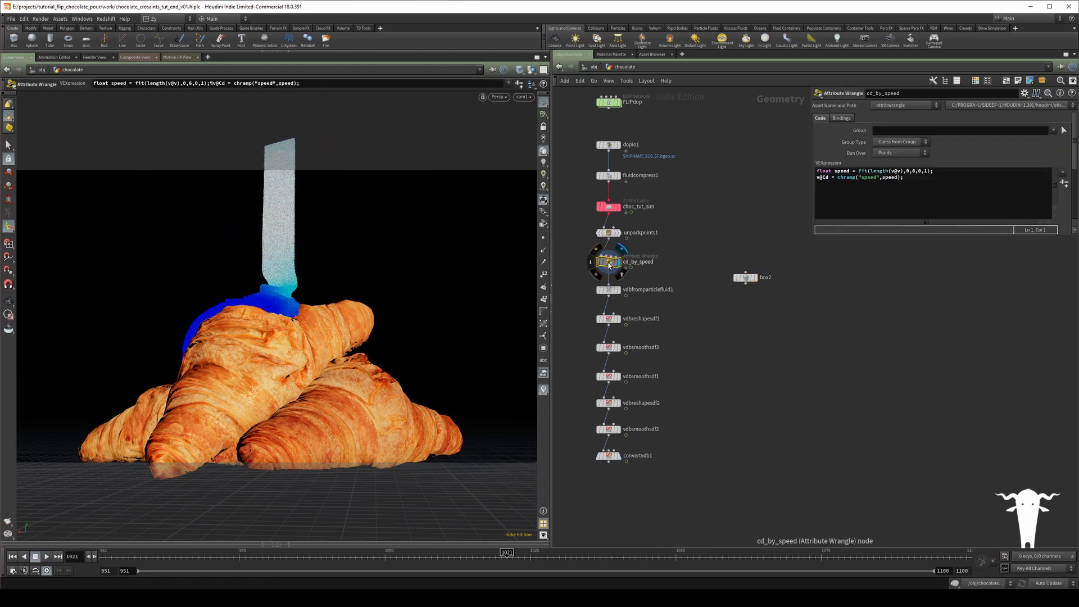
click(966, 555)
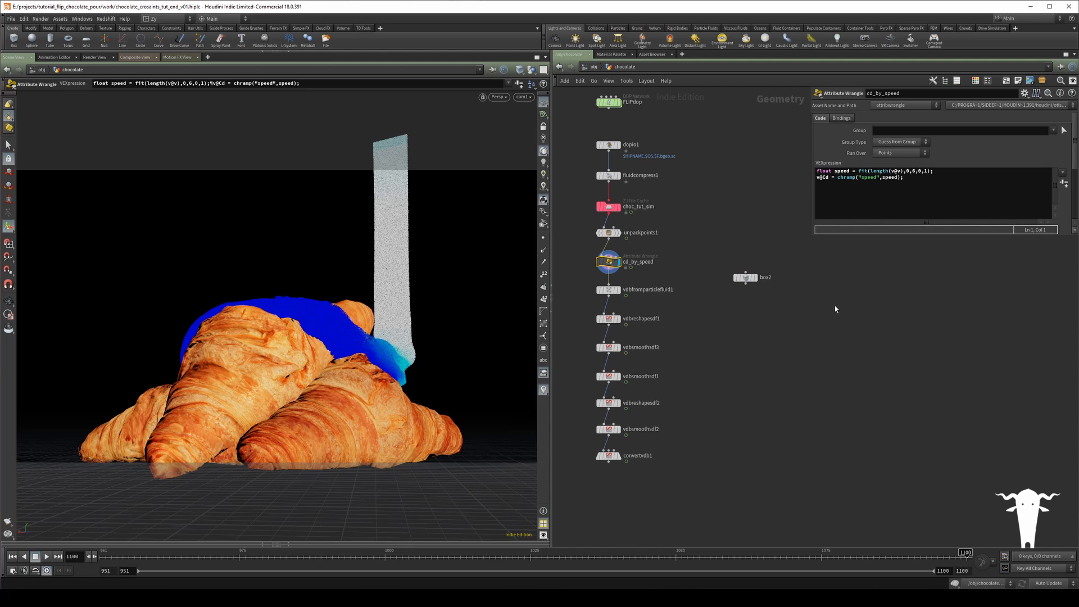
- Duplicate box2, rotate the copy about 25° around Z and resize it to about 2.32 × 2.33 around the slanted end of the pour
click(749, 279)
click(732, 266)
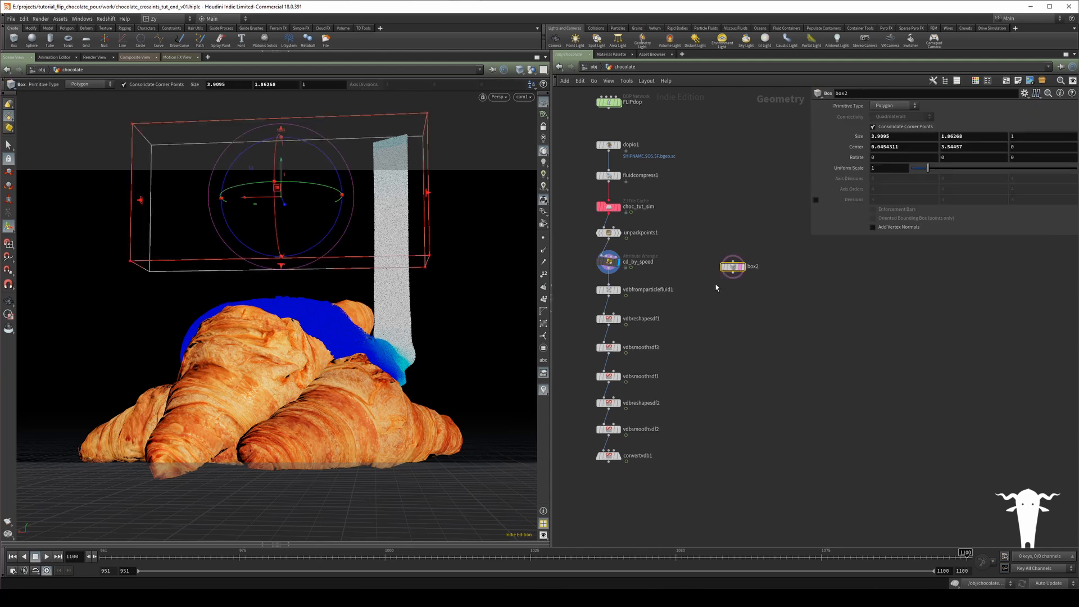
key(ctrl+v)
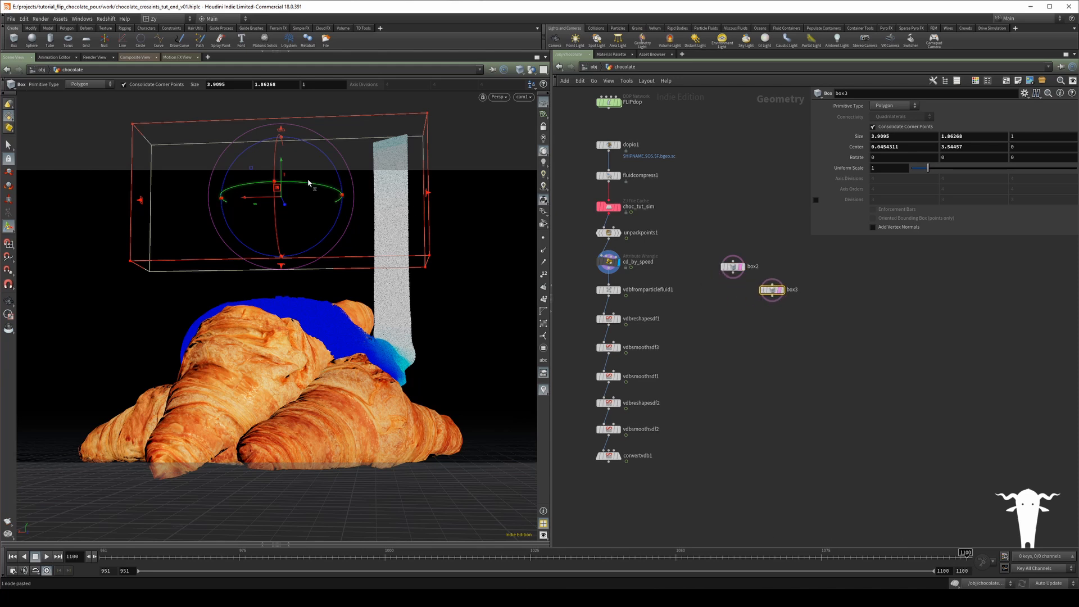
drag(329, 162, 473, 251)
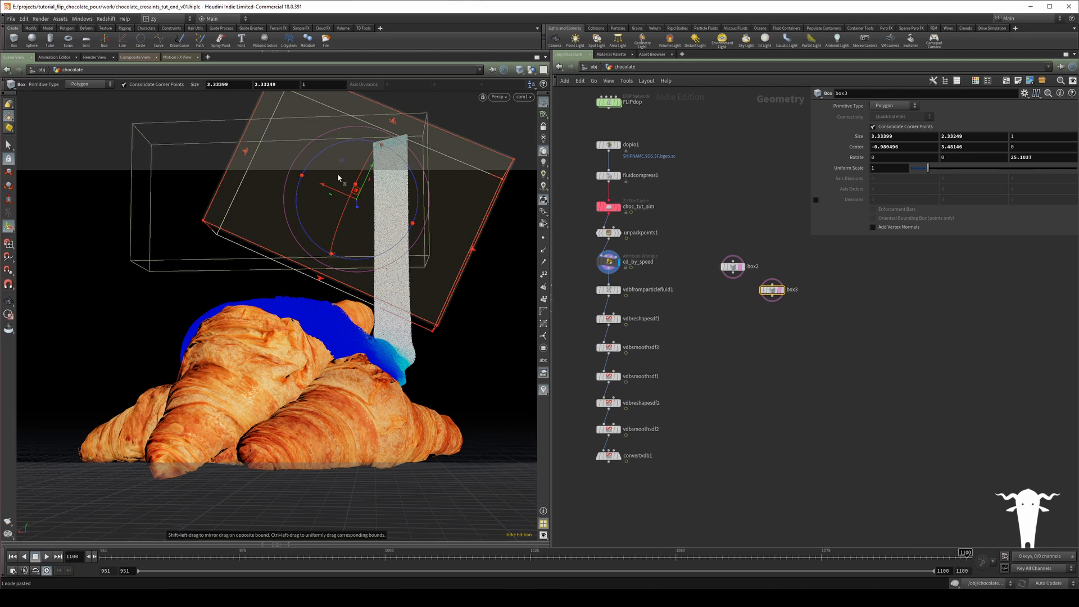
drag(249, 163, 305, 203)
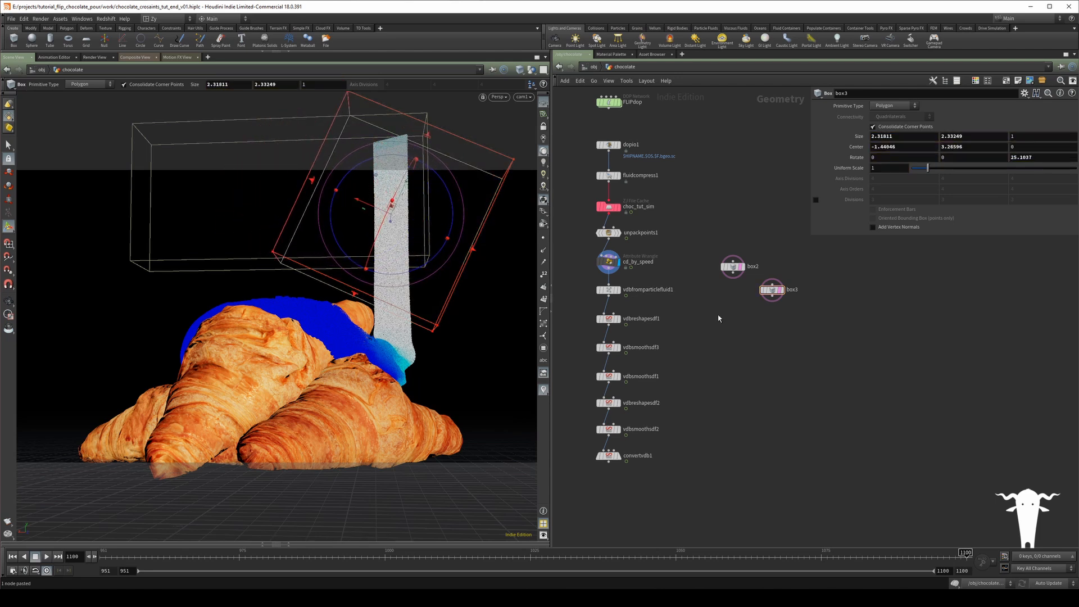
- Shift the boxes in depth to a centre Z of about -0.76 to enclose the stream, and move their nodes up
drag(360, 241, 261, 233)
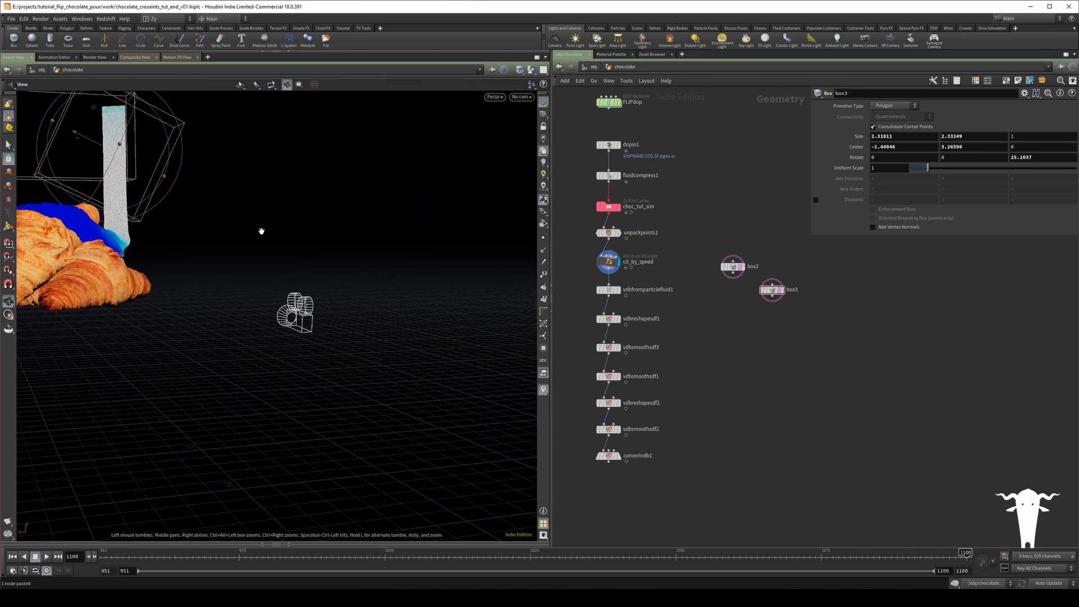
key(space+g)
drag(251, 290, 369, 282)
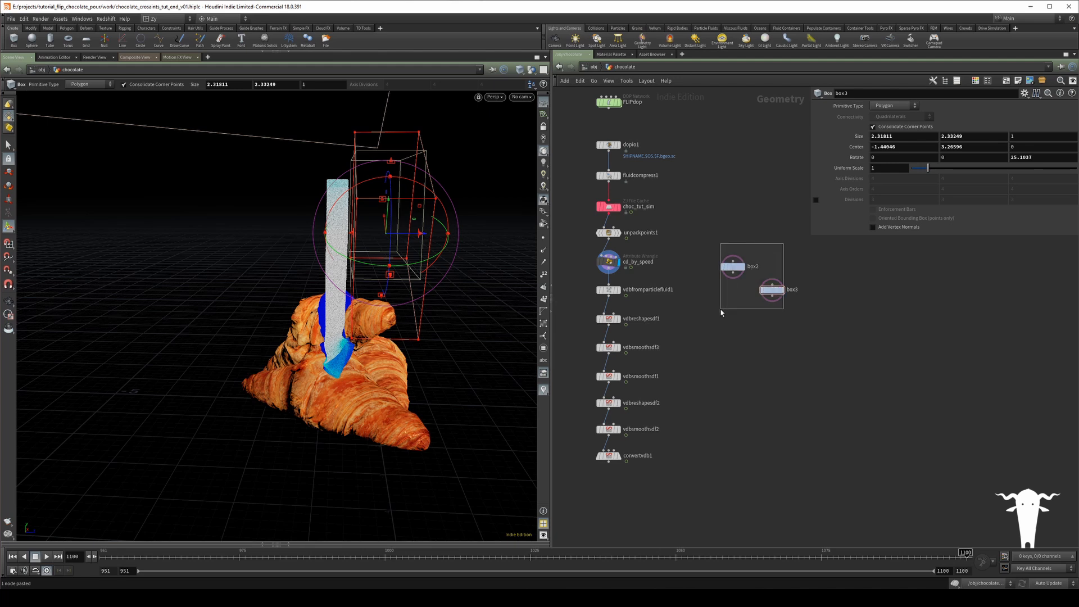
drag(721, 312, 722, 312)
drag(411, 234, 391, 181)
click(733, 266)
click(771, 289)
shift+click(732, 267)
drag(732, 266, 748, 217)
- Add a Boolean node fed by box2 and box3, display it and set its operation to Union
key(Tab)
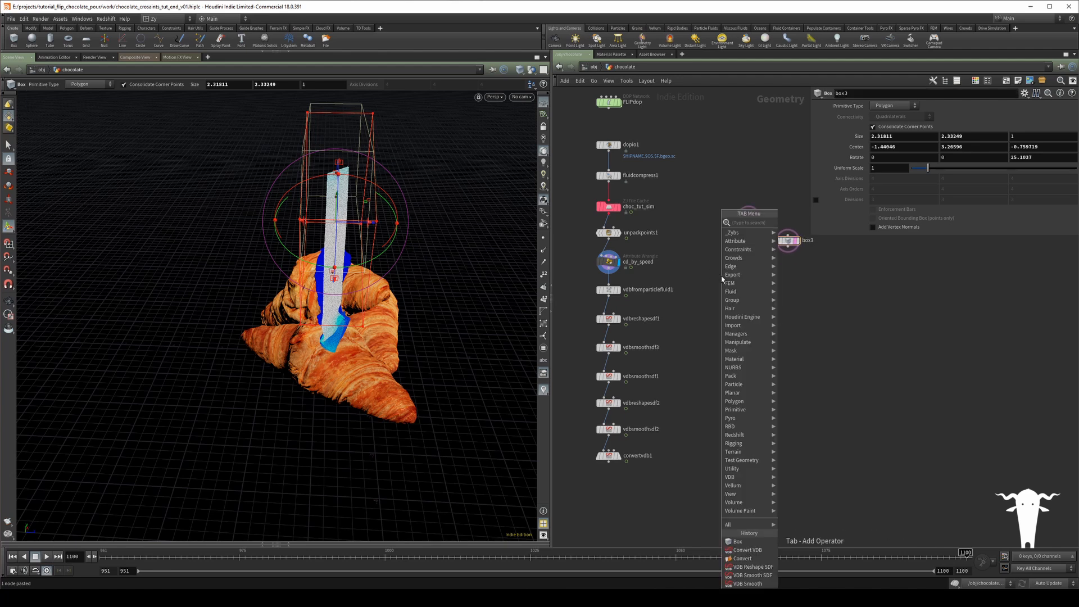
text(mer)
click(789, 223)
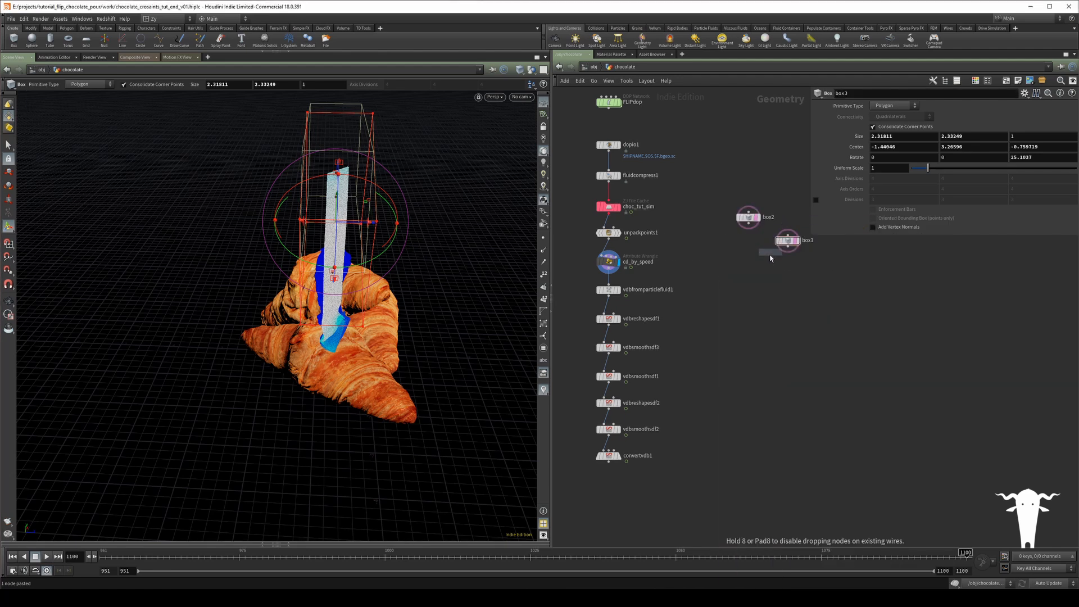
scroll(771, 258, up, 1)
click(769, 260)
drag(744, 223, 765, 260)
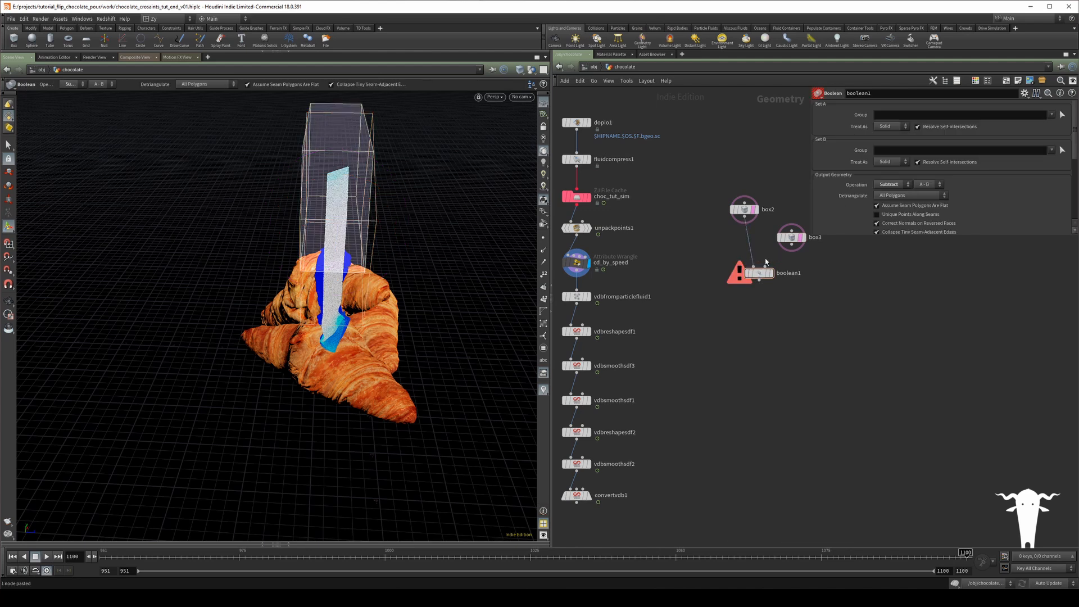
click(796, 246)
key(r)
click(760, 276)
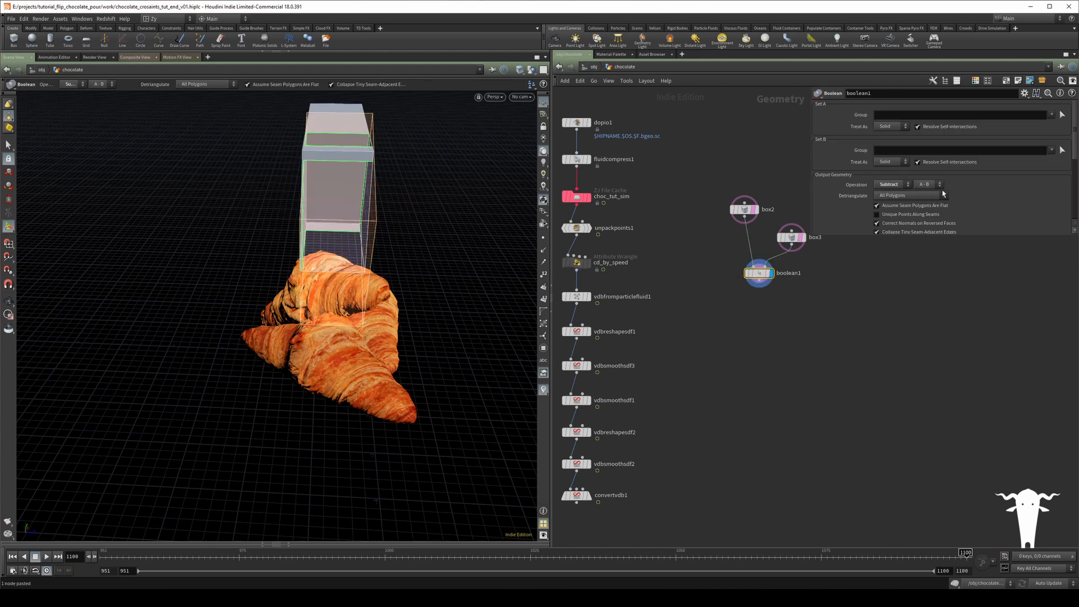
click(889, 185)
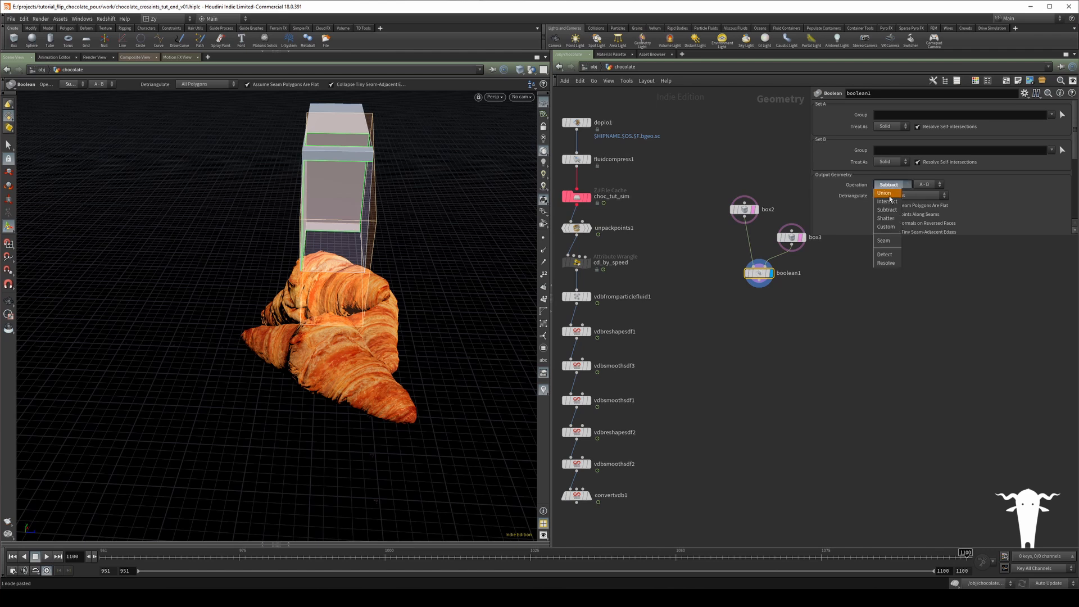
click(890, 195)
- Add a VDB from Polygons node below boolean1, connect it and display it
alt+drag(290, 194, 402, 161)
middle_drag(708, 273, 720, 268)
key(Tab)
text(vdb f)
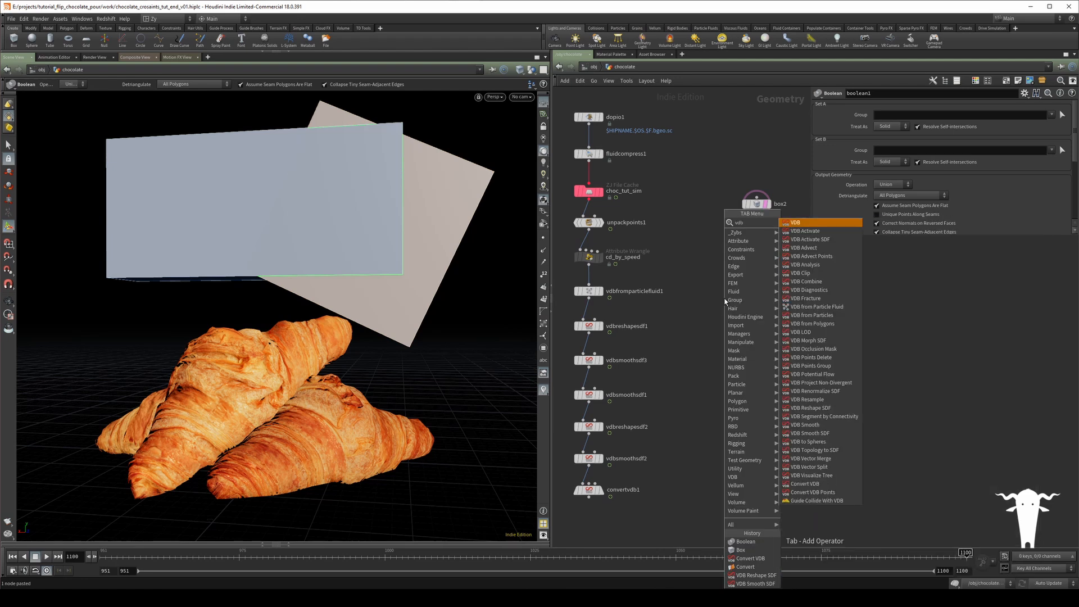
key(Down)
key(Down)
key(Down)
key(Return)
click(725, 299)
drag(725, 299, 783, 305)
click(781, 306)
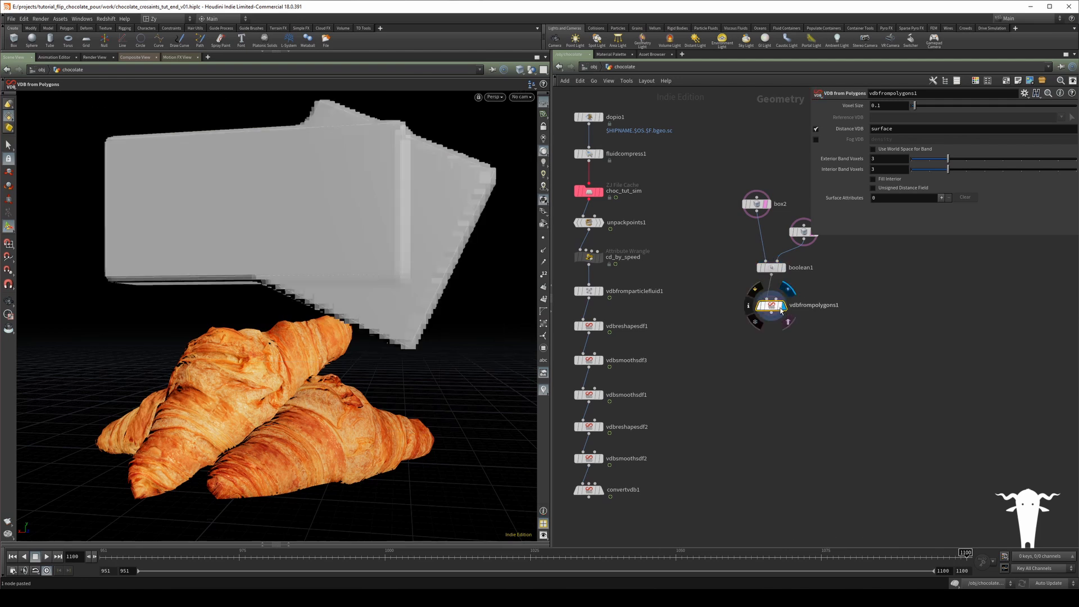
- Make vdbfrompolygons1 output a Fog VDB instead of a Distance VDB, with a voxel size of 0.05
click(816, 139)
click(816, 129)
middle_drag(703, 259, 644, 225)
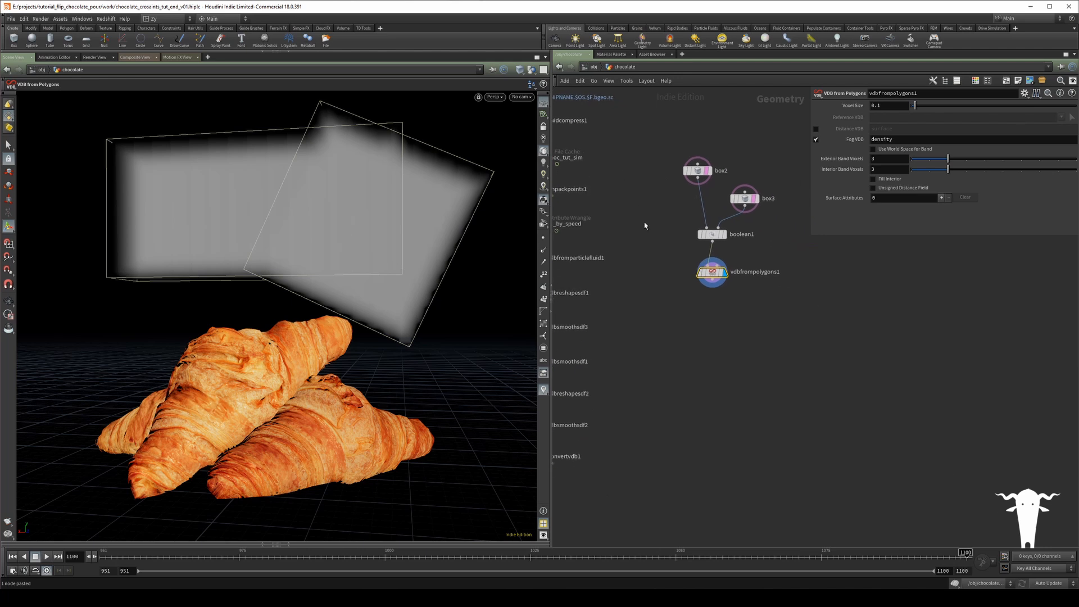
click(894, 105)
text(0.05)
key(Return)
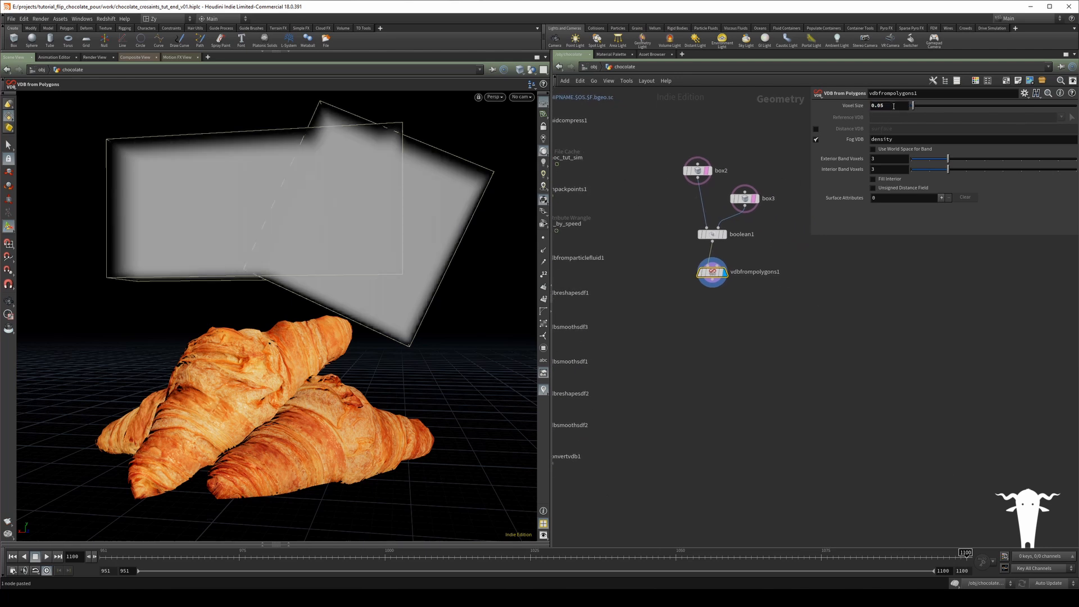
- Add a VDB Smooth node fed by vdbfrompolygons1, display it and check the softened edges of the fog volume
middle_drag(660, 251, 706, 241)
key(Tab)
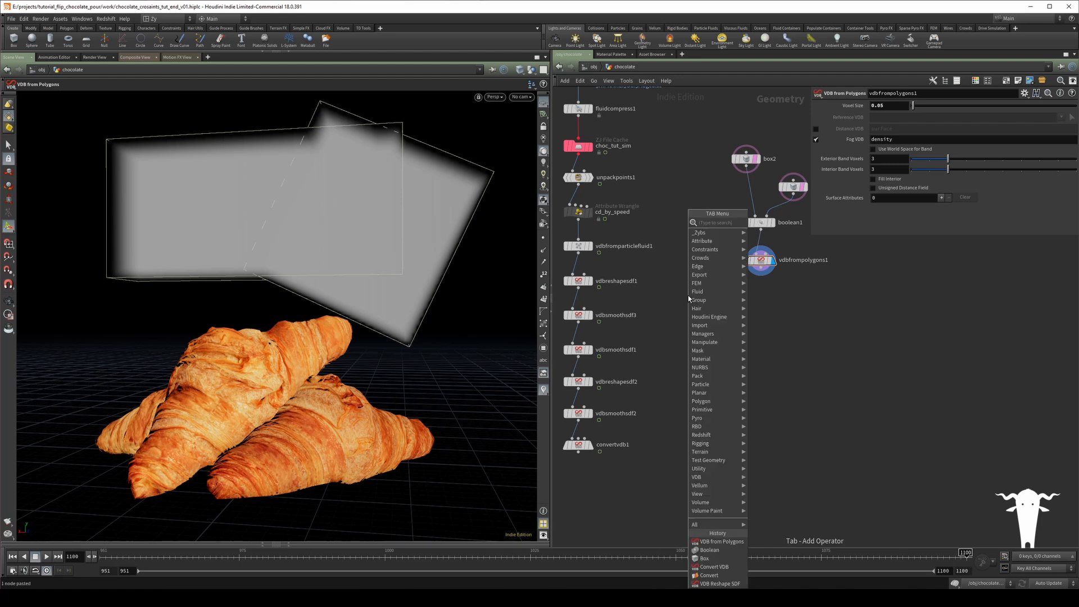
text(vdb)
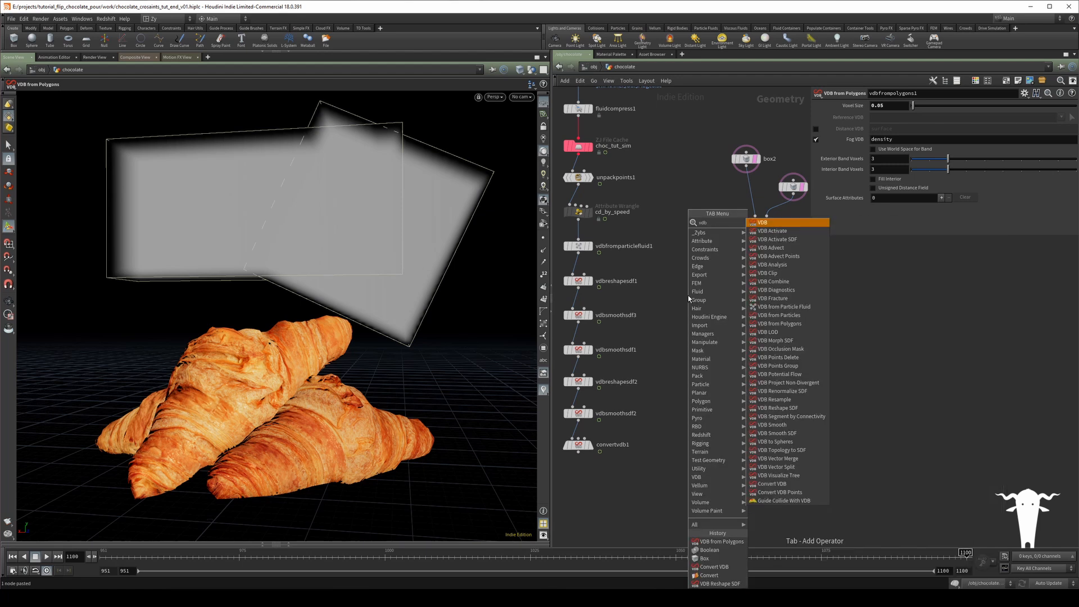
text( sm)
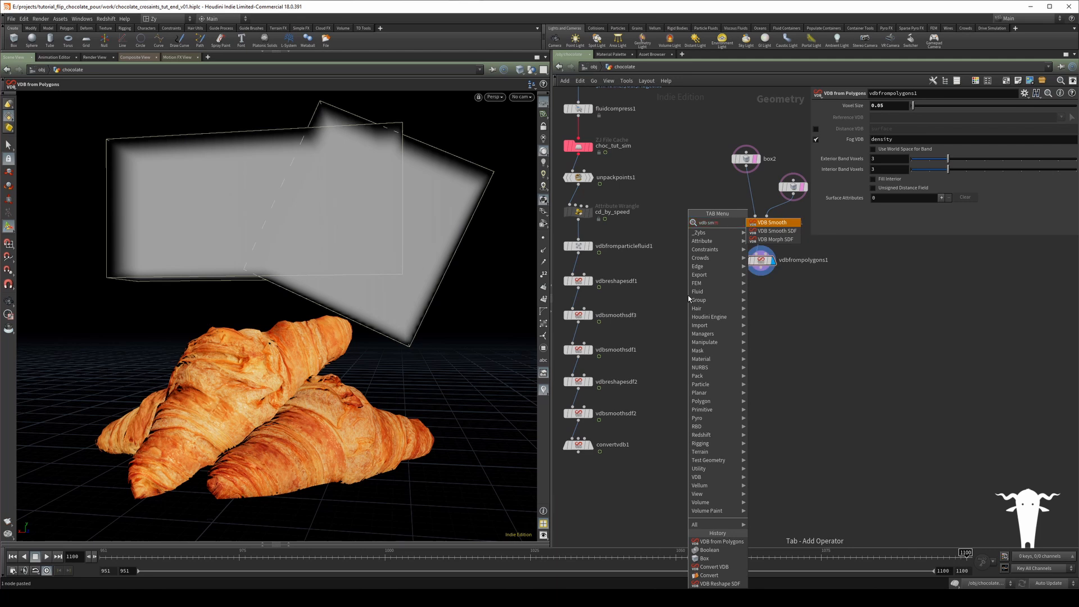
click(767, 223)
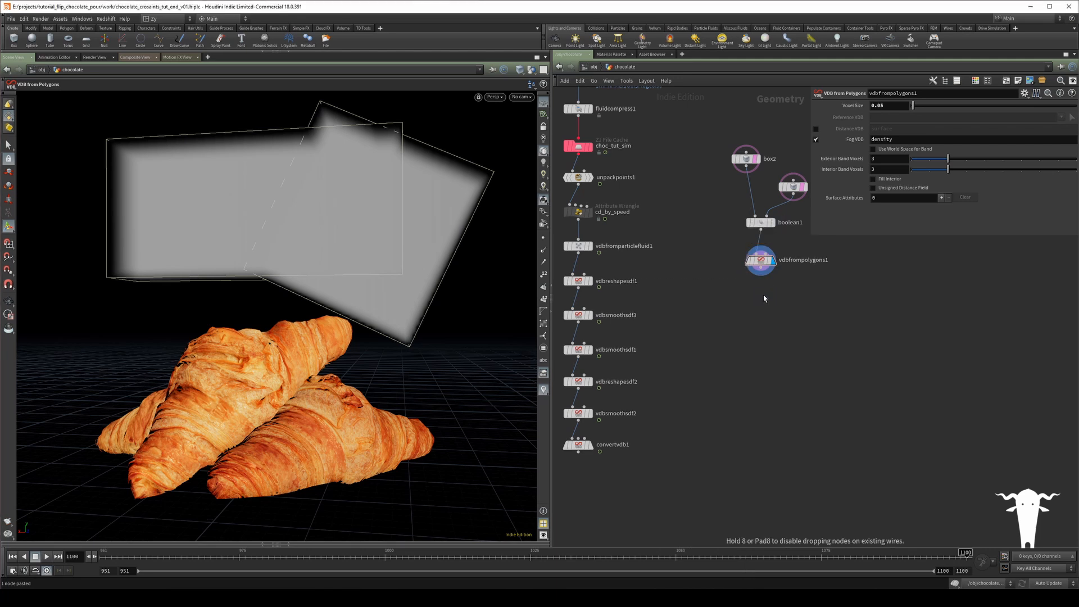
click(759, 293)
click(761, 268)
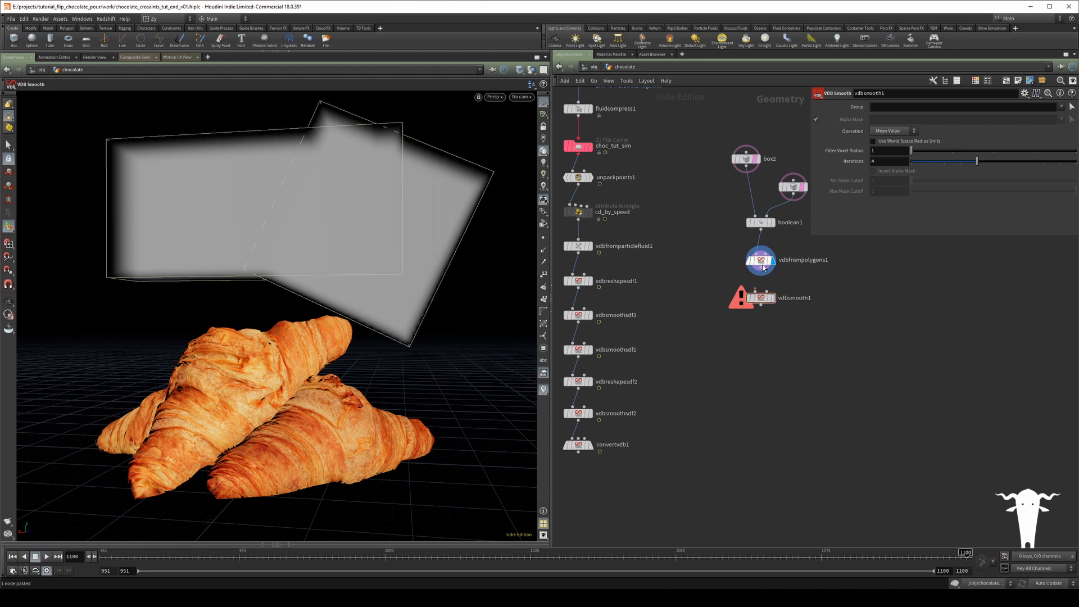
click(755, 290)
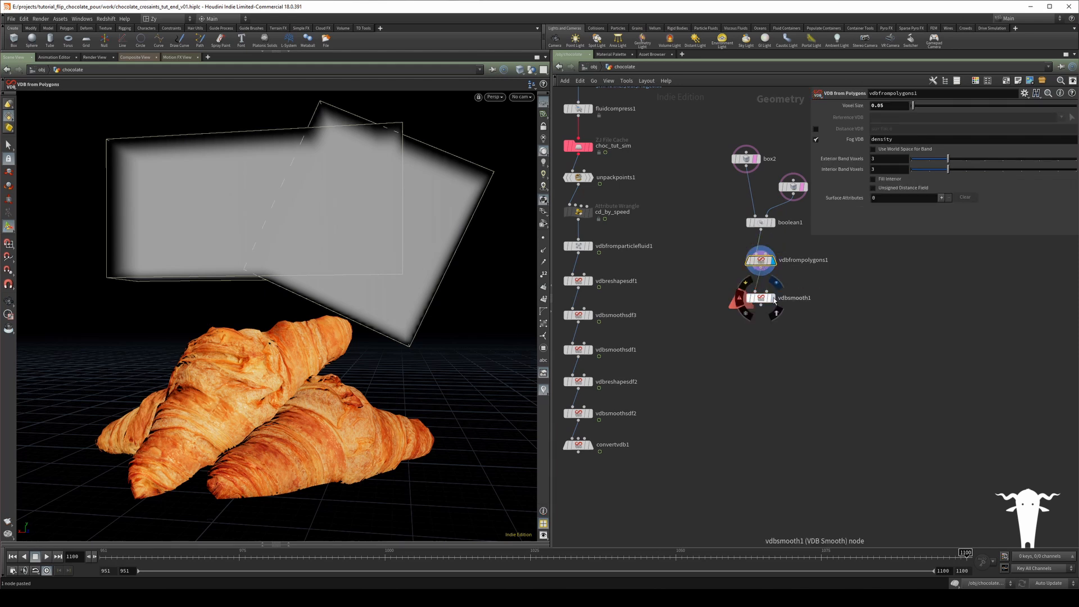
click(774, 298)
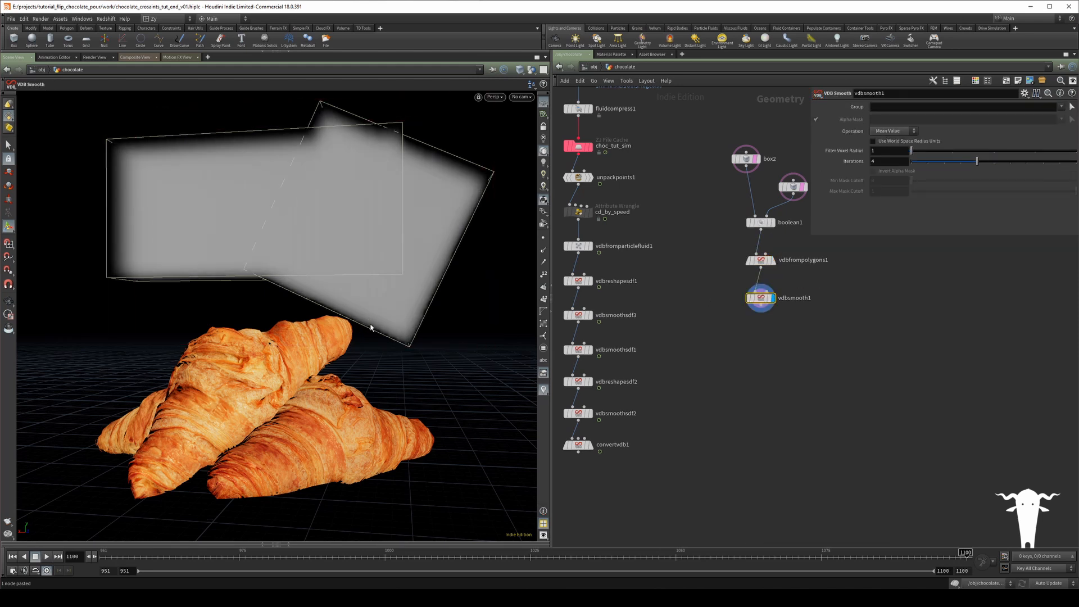
alt+drag(326, 277, 334, 280)
alt+right_drag(334, 280, 352, 262)
alt+middle_drag(346, 240, 345, 257)
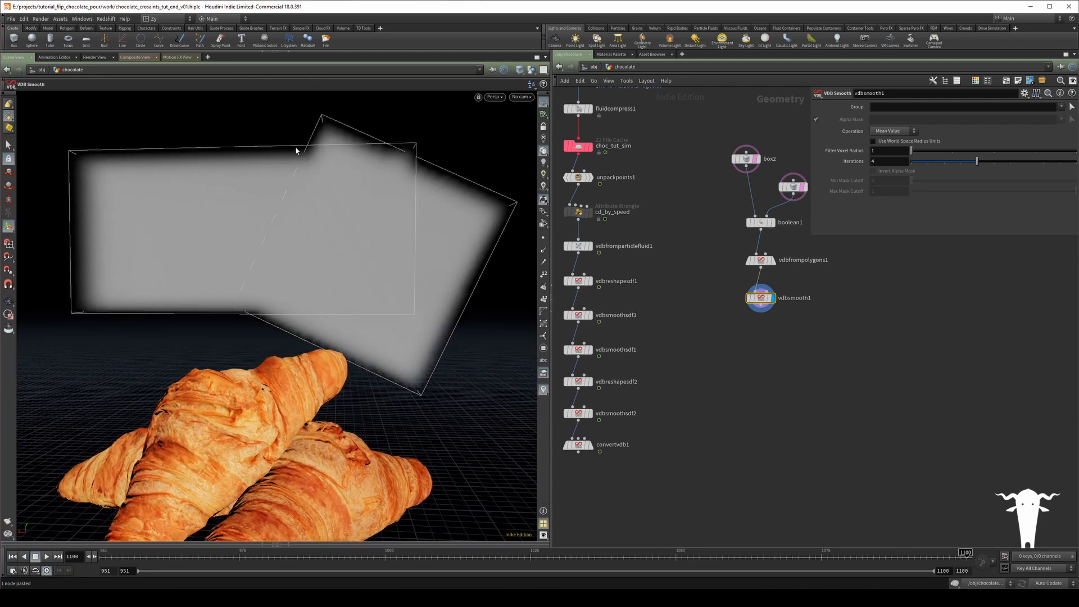
- Set vdbfrompolygons1's exterior band to 6 voxels and vdbsmooth1's iterations to 6
key(Up)
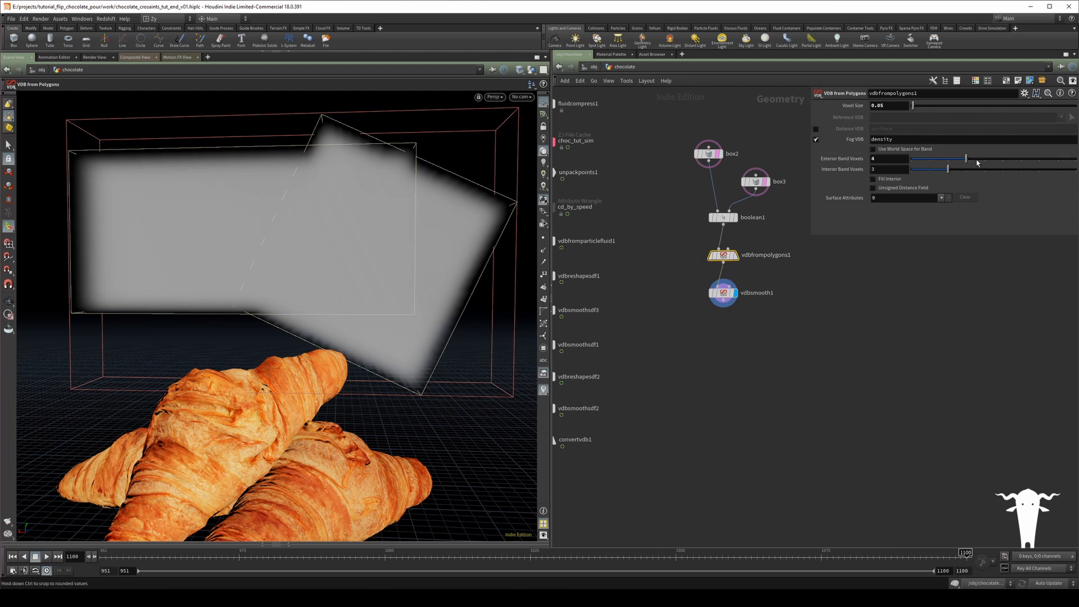
drag(992, 163, 966, 162)
drag(1046, 159, 1004, 163)
click(785, 271)
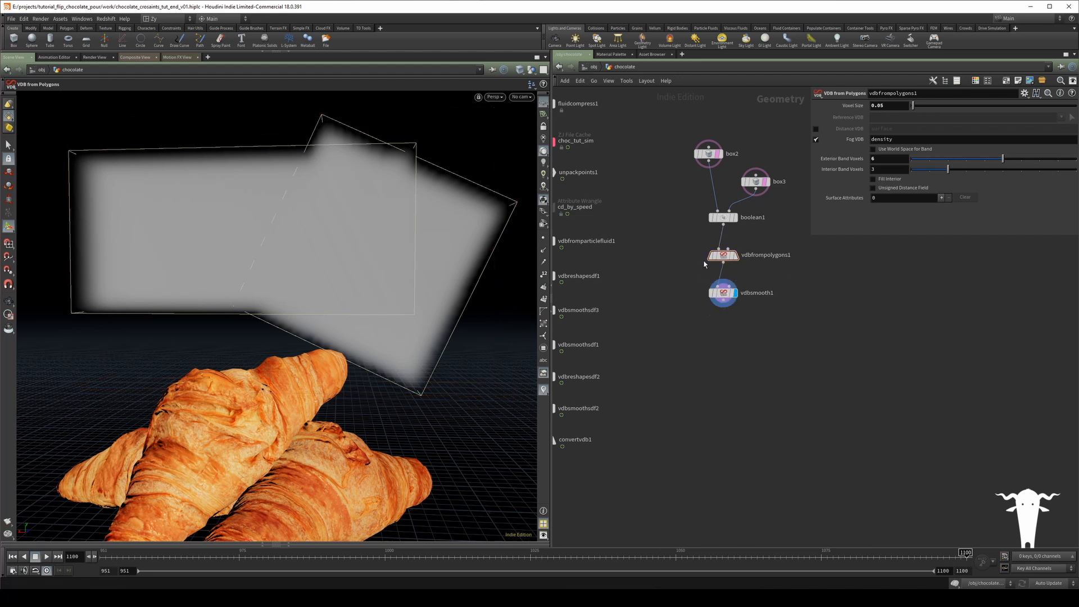
drag(937, 159, 1007, 160)
click(724, 292)
drag(982, 162, 1008, 163)
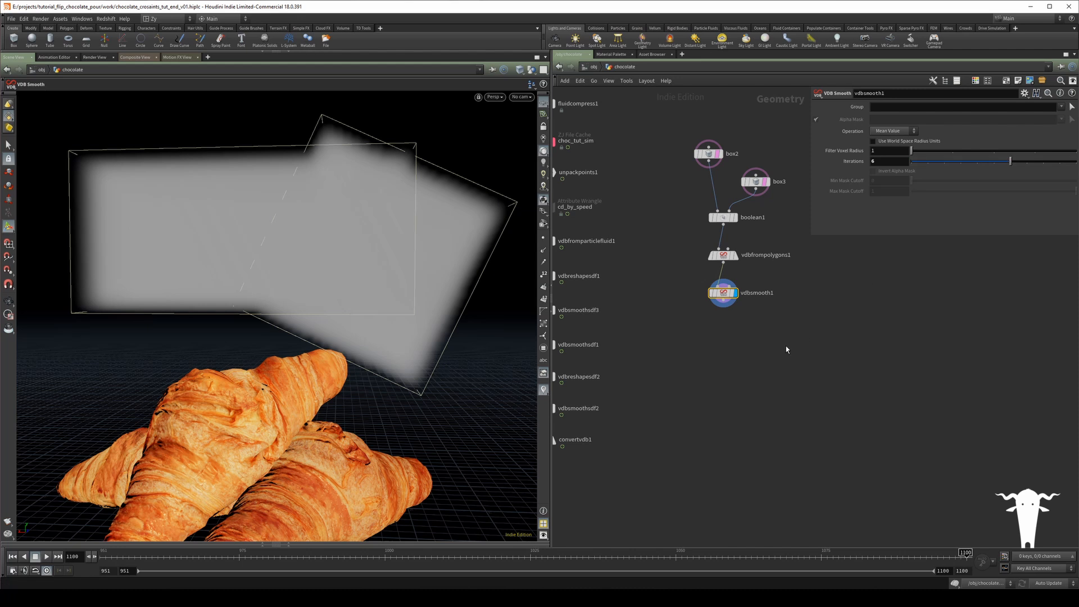
- Turn off the template display of box3 and box2 so their outlines no longer overlay the fog volume
key(h)
drag(725, 129, 795, 194)
drag(744, 156, 732, 177)
click(725, 181)
middle_drag(671, 260, 699, 271)
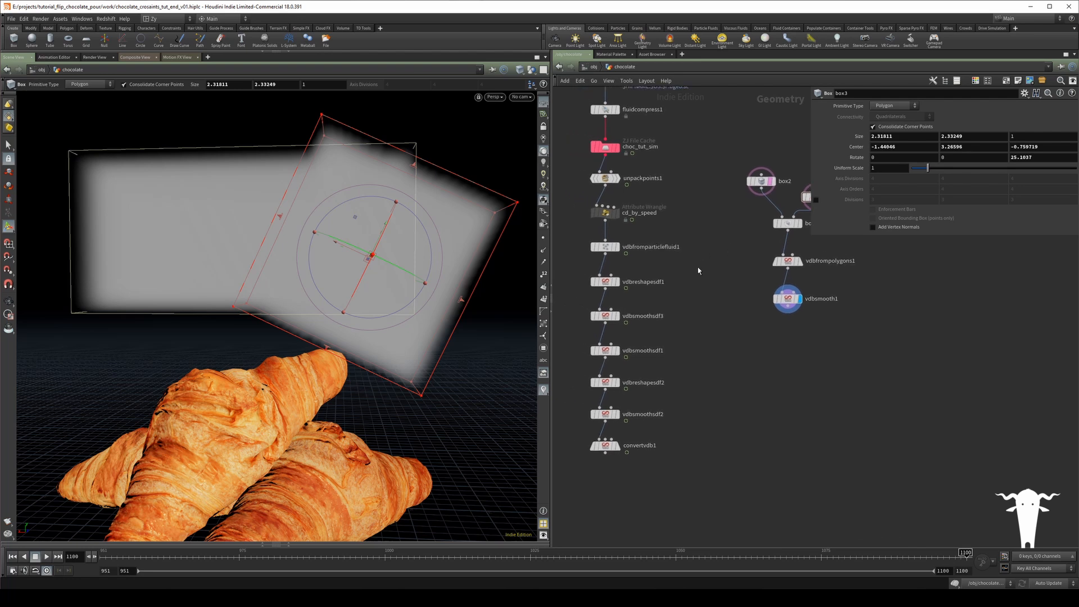
click(10, 145)
middle_drag(749, 310, 729, 309)
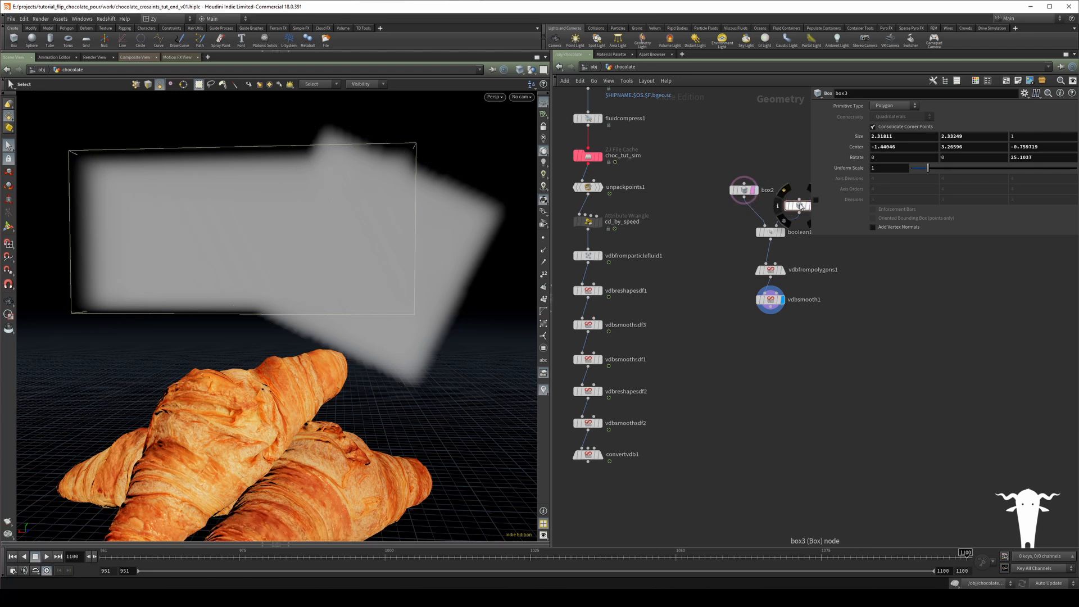
click(755, 191)
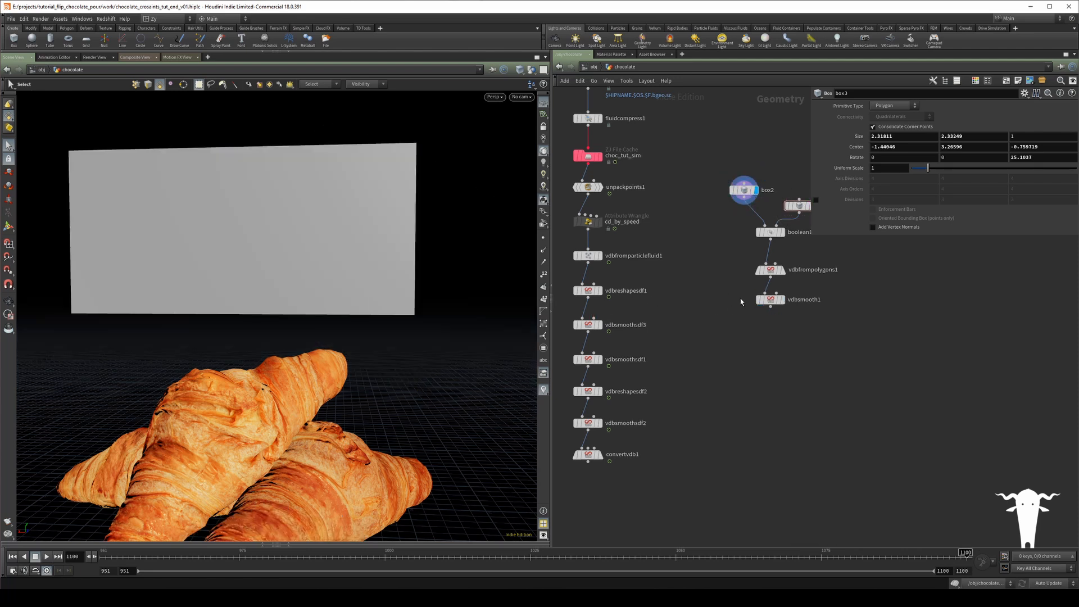
- Connect vdbsmooth1 to vdbsmoothsdf3 as its alpha mask, display vdbsmoothsdf3 and inspect the falling stream
drag(770, 308, 608, 316)
middle_drag(627, 332, 660, 325)
mouse_move(623, 318)
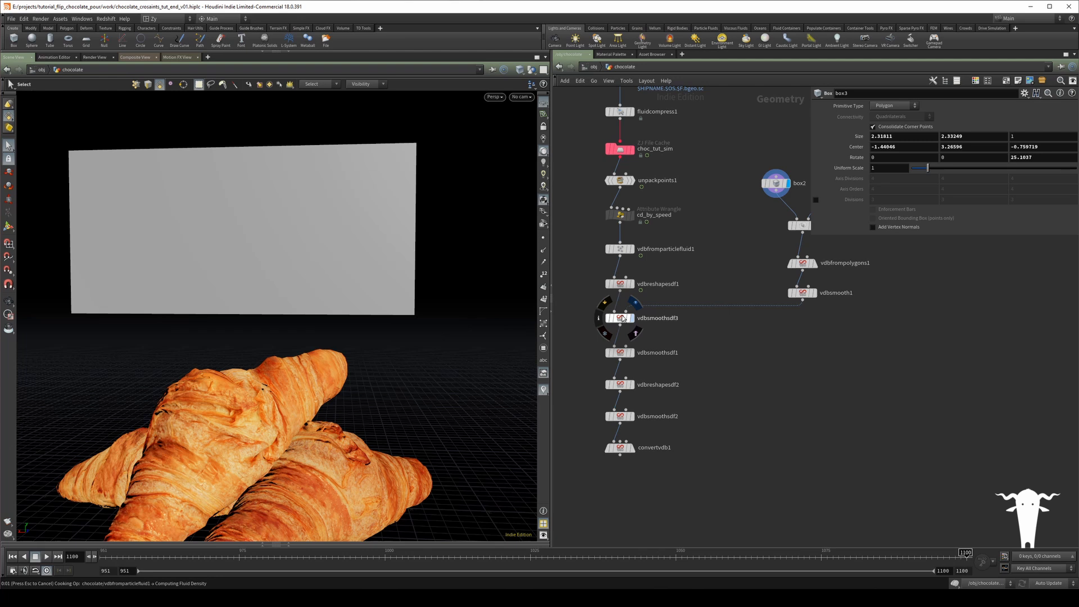
alt+drag(422, 333, 381, 336)
alt+right_drag(381, 335, 412, 306)
alt+drag(412, 306, 416, 356)
alt+drag(469, 328, 447, 326)
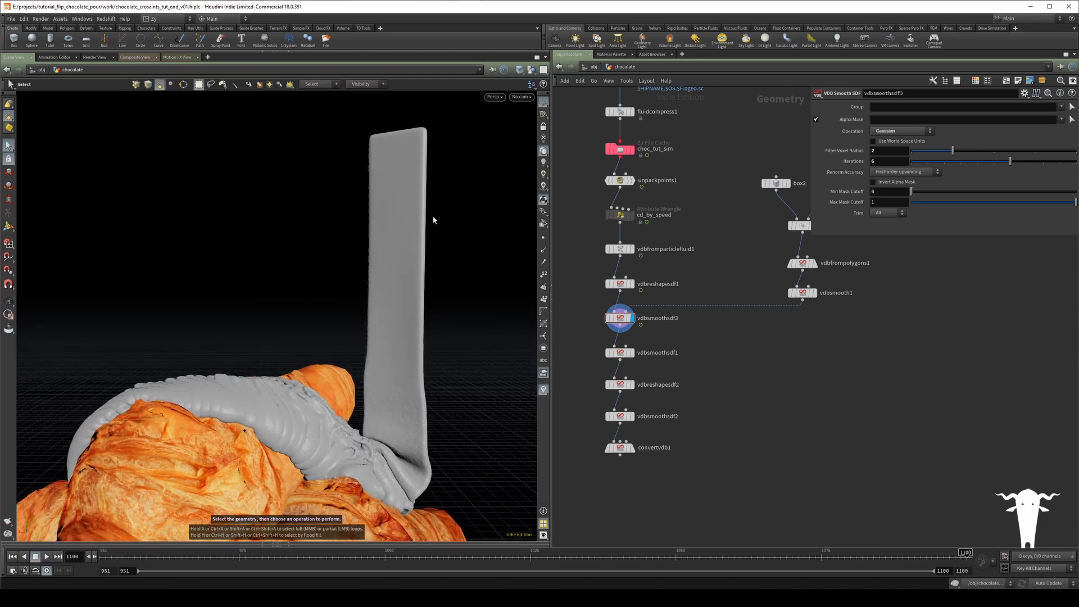
alt+drag(422, 429, 427, 352)
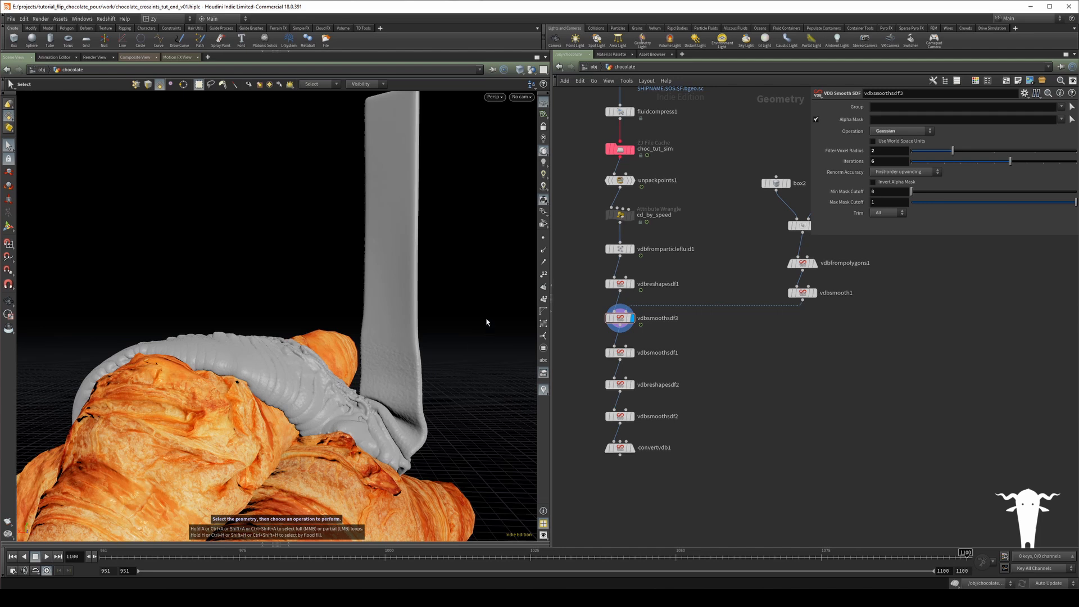
- Raise vdbsmooth1's iterations to 8 and change its operation to Gaussian
middle_drag(736, 263, 697, 294)
click(752, 319)
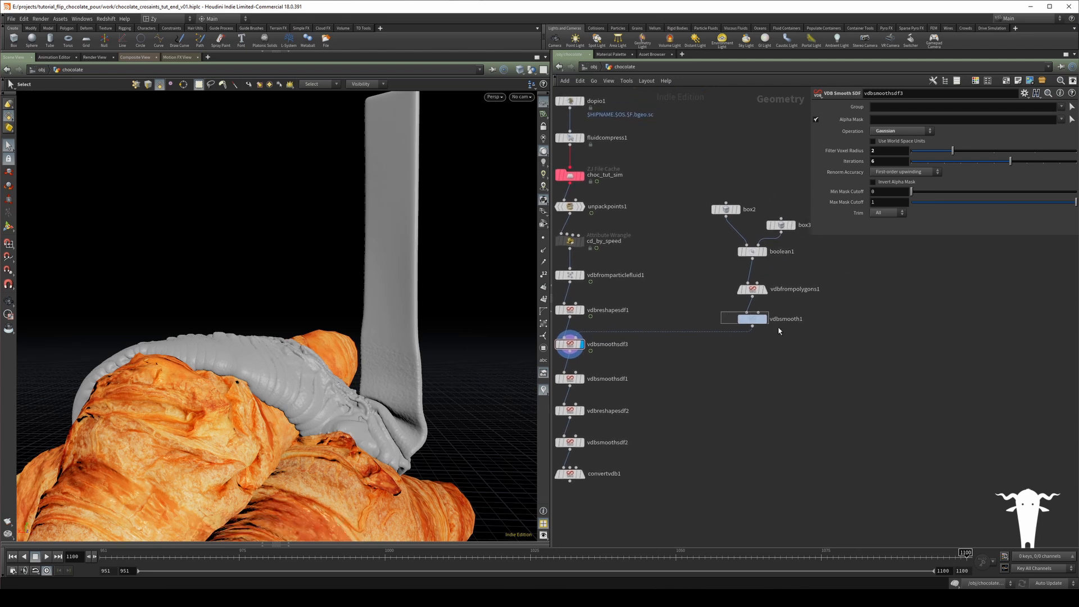
click(1044, 162)
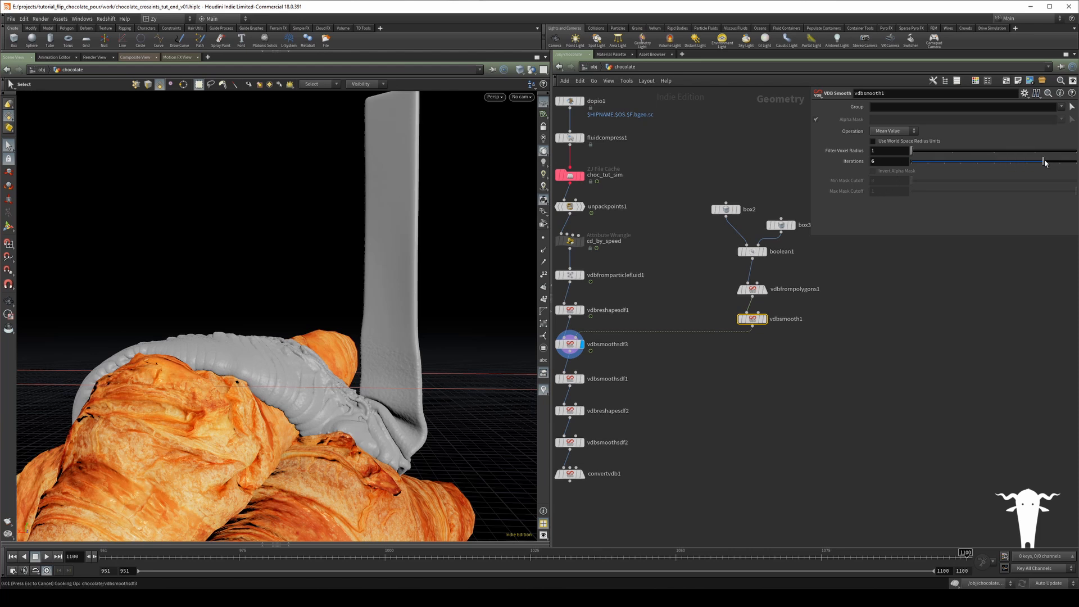
click(893, 131)
click(891, 143)
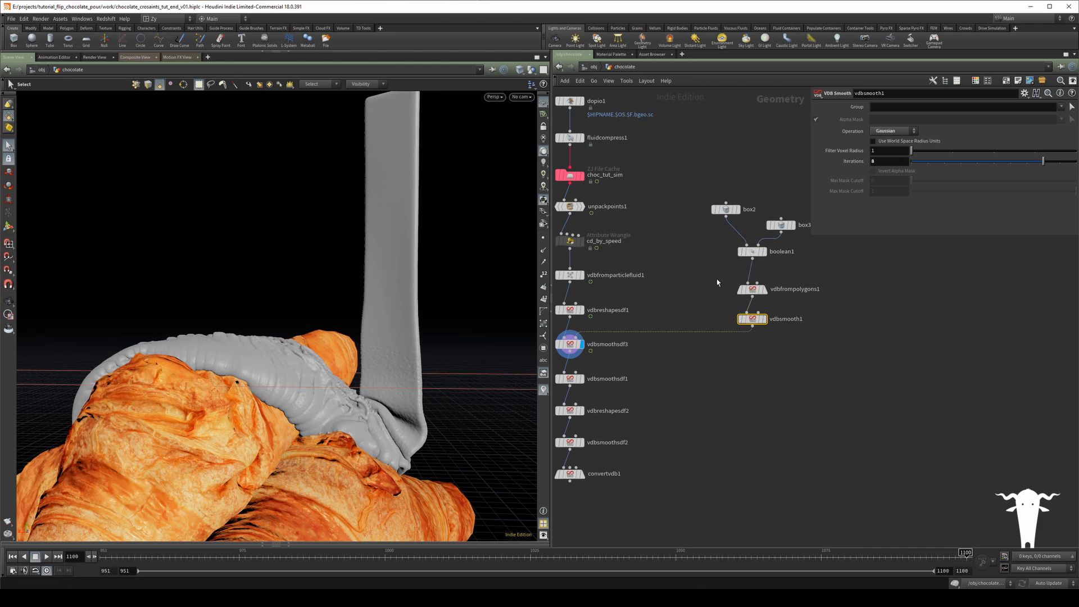
- Set the voxel size of vdbfrompolygons1 to 0.075
drag(752, 289, 752, 279)
click(897, 105)
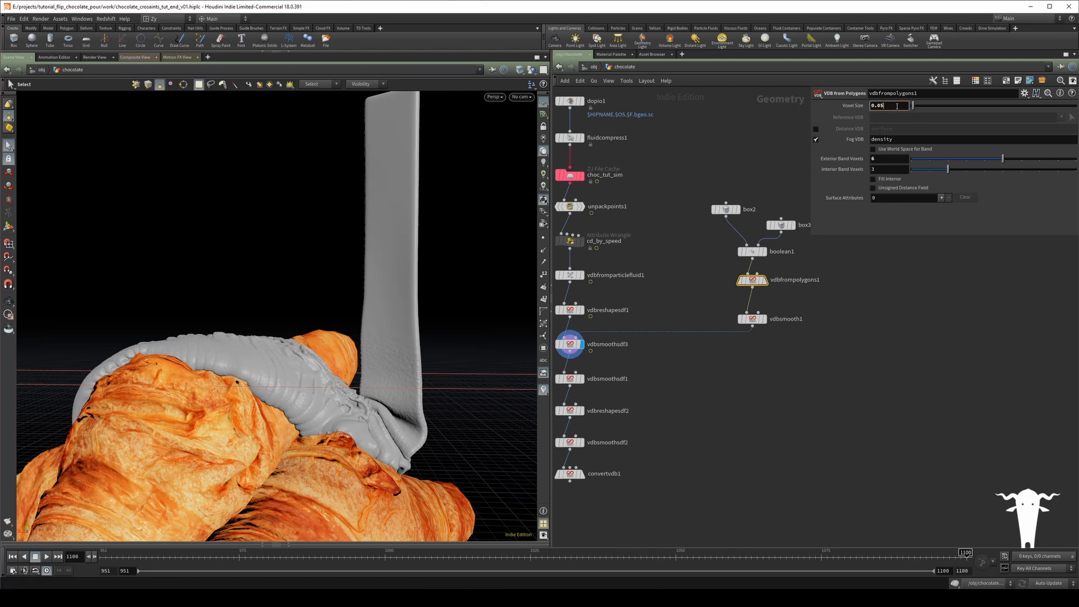
text(1)
key(Return)
click(897, 105)
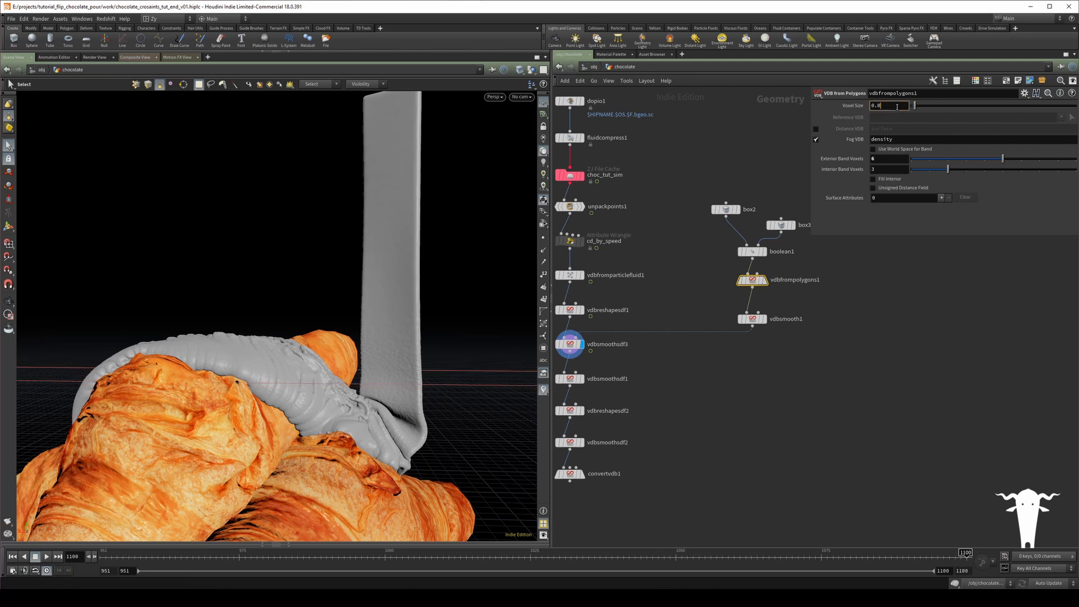
text(5)
key(Return)
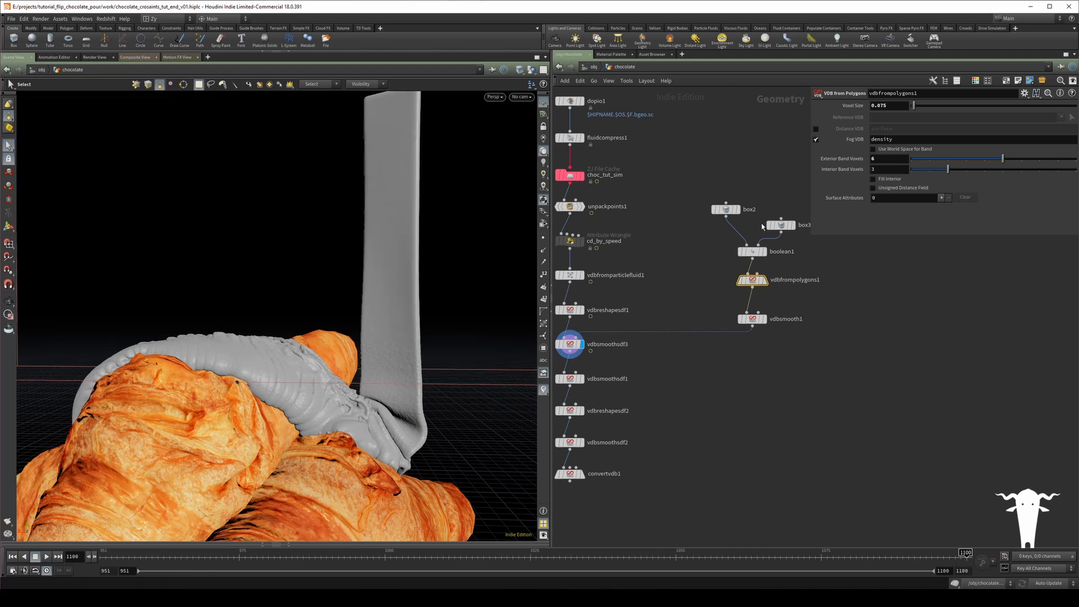
- Template cd_by_speed as a reference, display box3 and extend it downward to a Y size of 2.48655
click(781, 225)
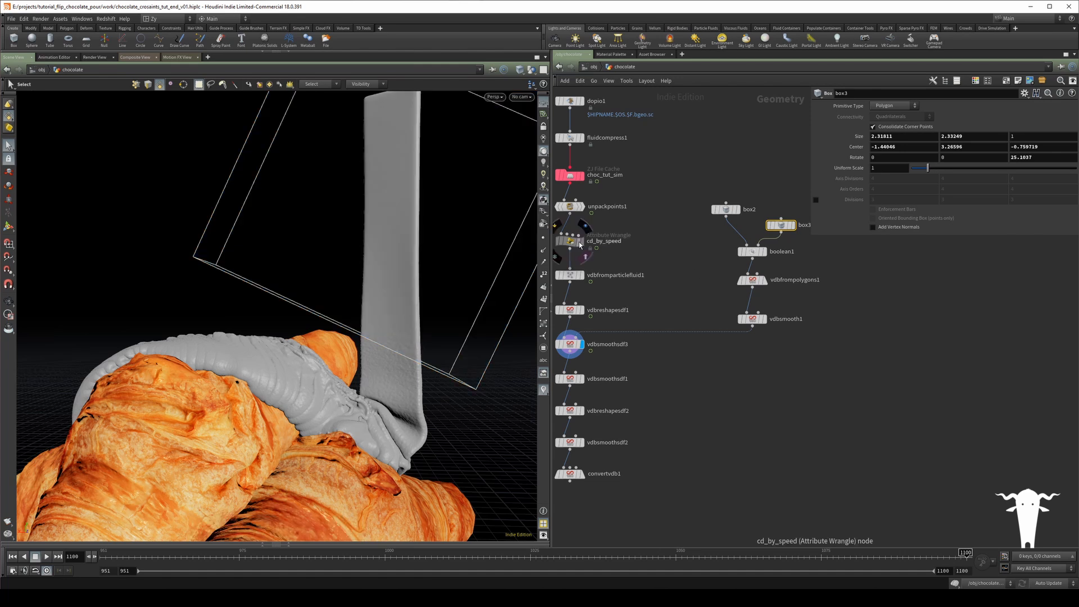
click(569, 242)
mouse_move(773, 233)
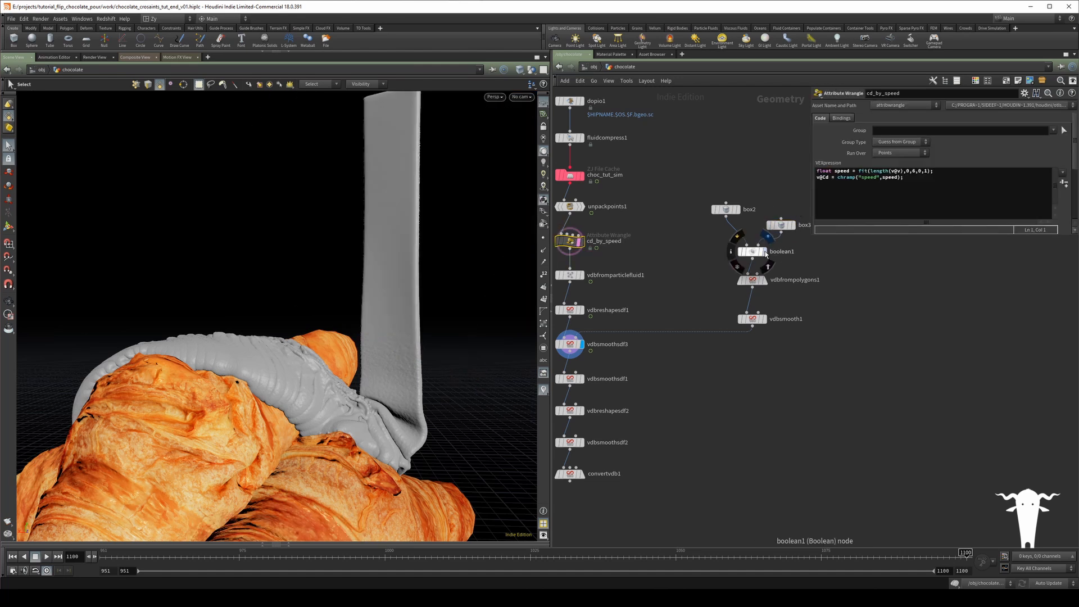
click(795, 211)
click(778, 226)
alt+drag(387, 348, 331, 336)
key(Return)
mouse_move(645, 249)
middle_down()
mouse_move(664, 250)
mouse_move(642, 258)
middle_up()
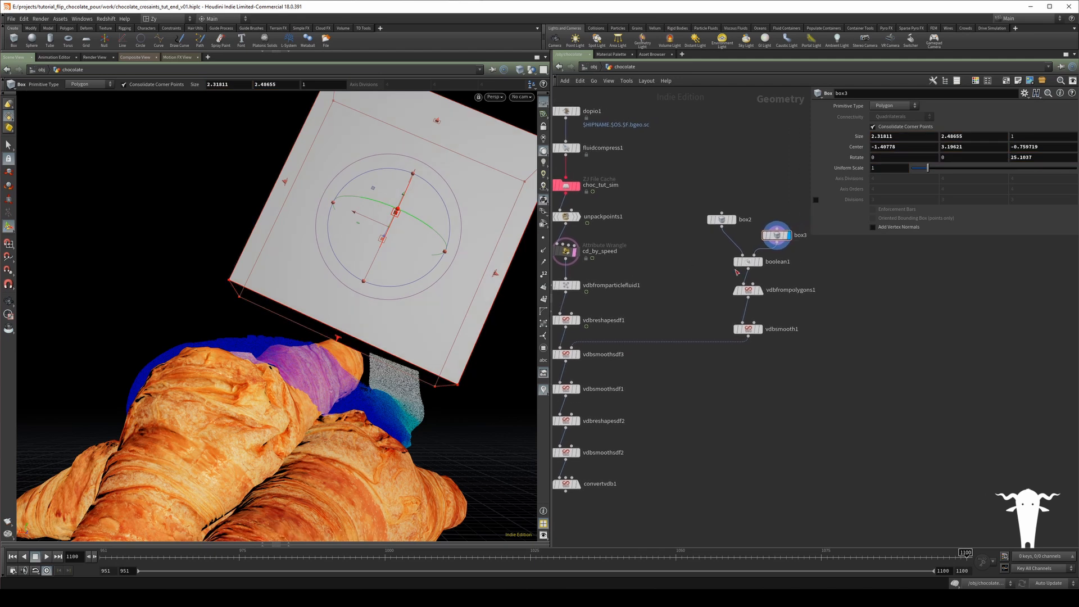
- Display boolean1 and pull the lower face of box2 down to a Y size of 2.09083
click(760, 260)
click(722, 219)
drag(247, 284, 246, 308)
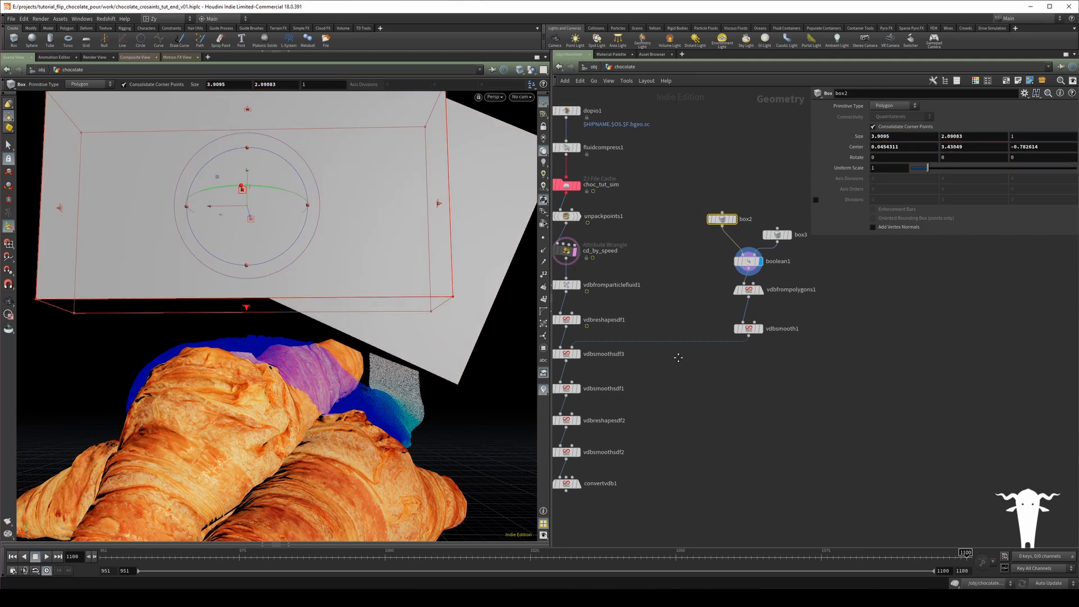
- Display vdbfrompolygons1 and vdbsmooth1 in turn to compare the fog mask's falloff with the stream
middle_drag(678, 358, 699, 348)
click(783, 280)
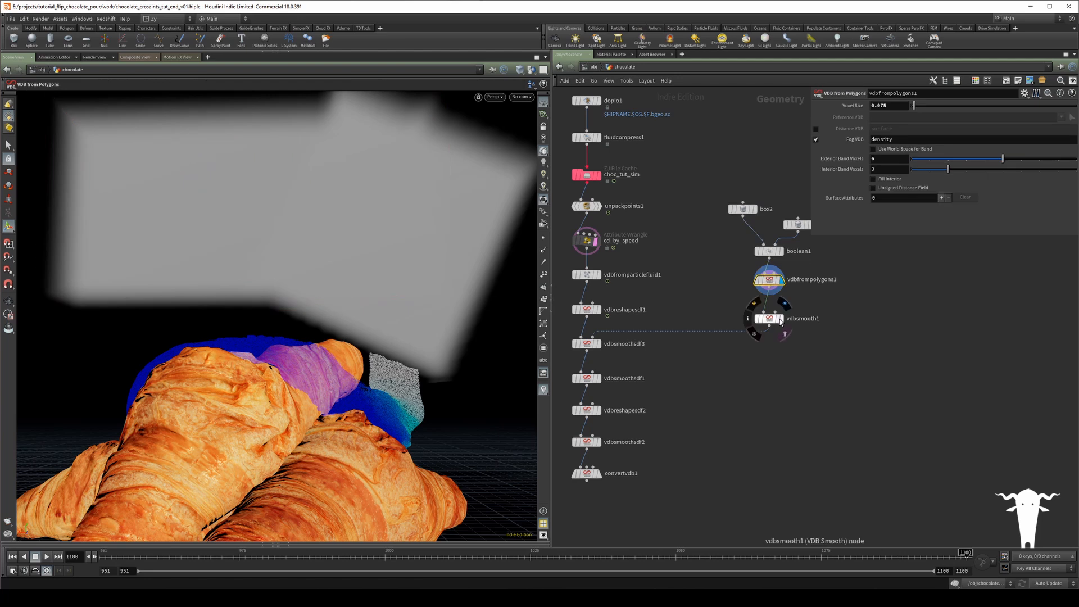
click(780, 320)
middle_drag(625, 330, 660, 331)
drag(316, 160, 287, 276)
middle_drag(755, 269, 700, 280)
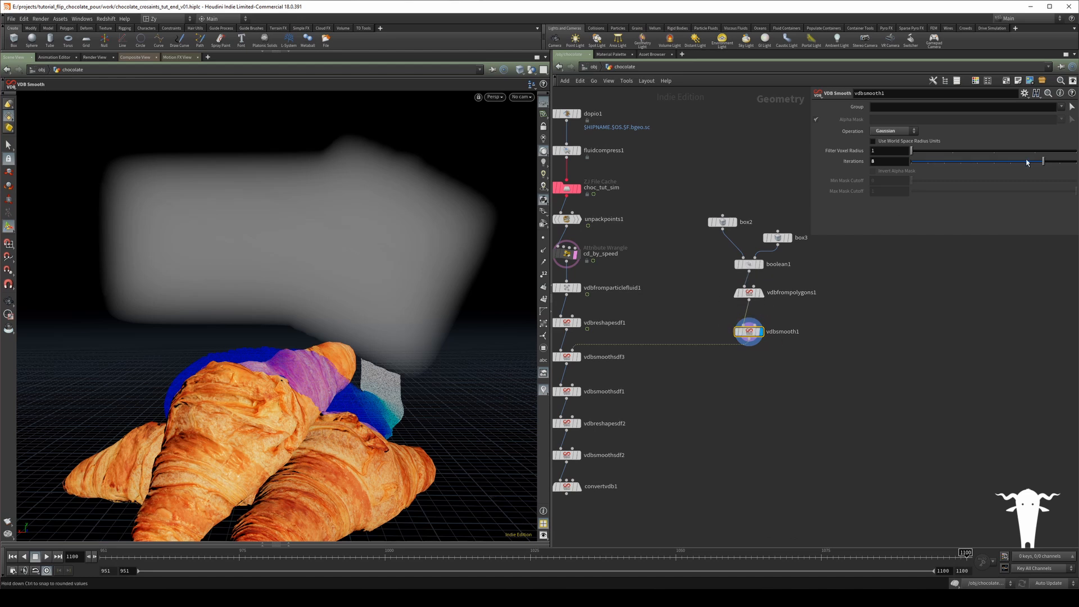
middle_drag(674, 337, 708, 334)
- Display vdbsmoothsdf3 and vdbsmoothsdf1 in turn and examine the masked smoothing on the chocolate stream
click(566, 356)
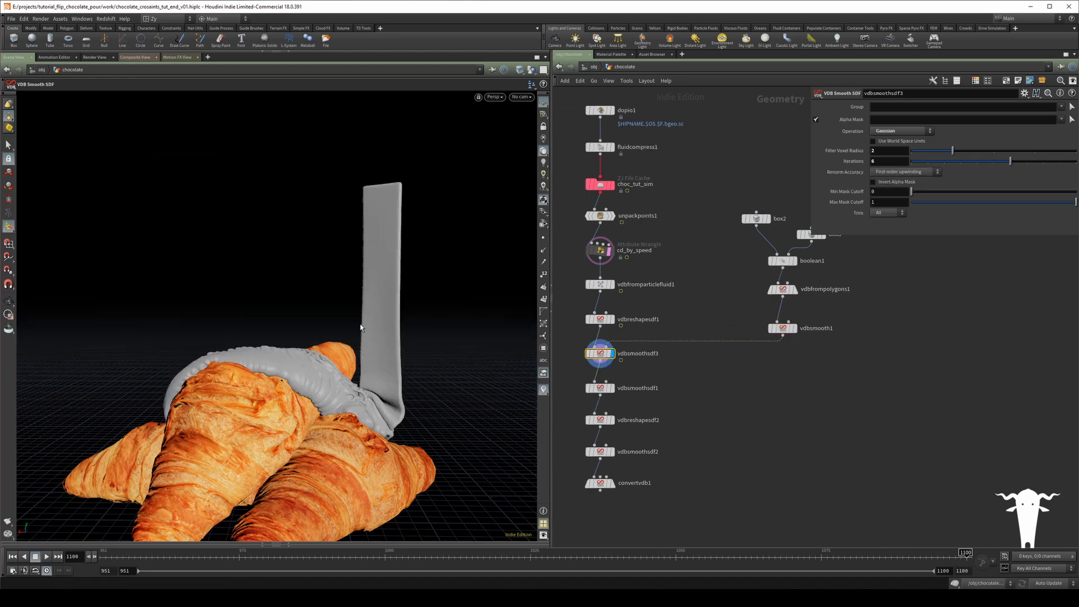
right_drag(360, 327, 325, 224)
middle_drag(325, 225, 299, 217)
drag(298, 217, 306, 248)
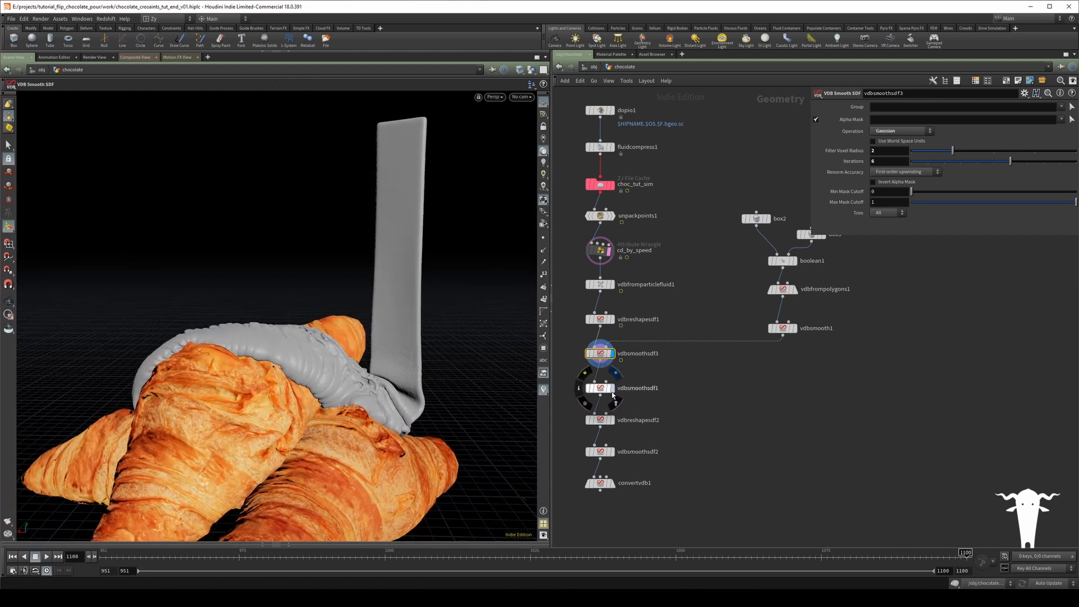
click(604, 389)
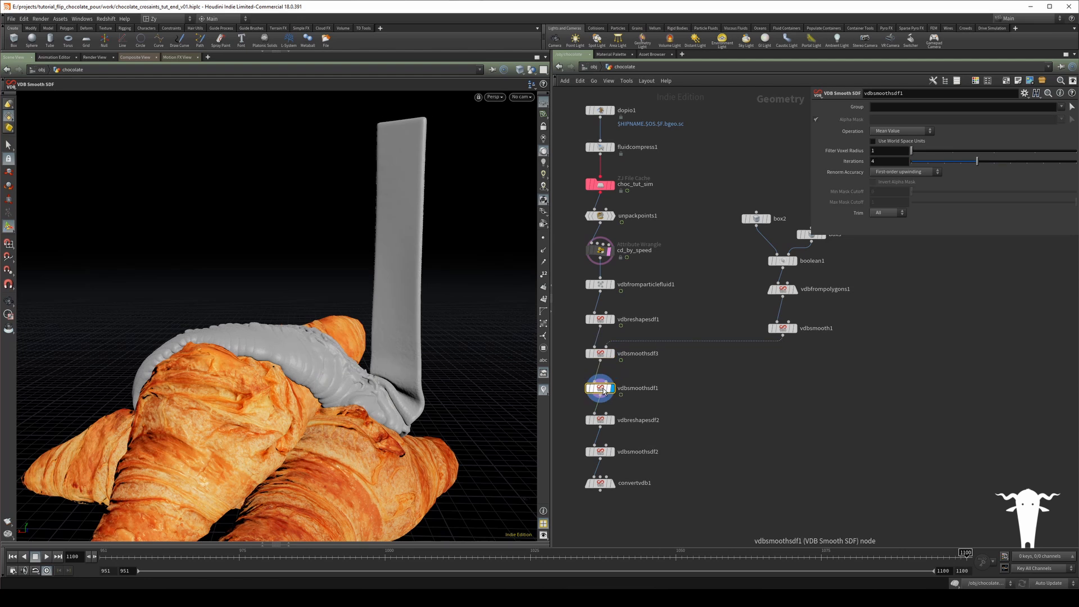
drag(604, 391, 604, 388)
mouse_move(365, 307)
alt+mouse_down()
mouse_move(332, 314)
mouse_move(373, 309)
mouse_move(360, 311)
alt+mouse_up()
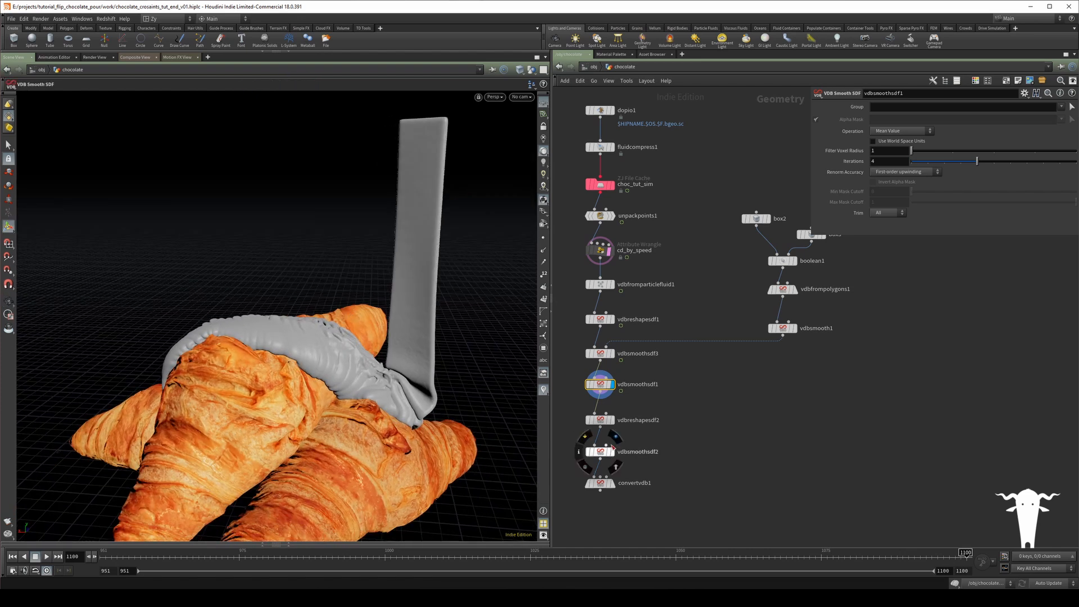
- Step the display through vdbreshapesdf2 and vdbsmoothsdf2 to convertvdb1 and inspect the resulting chocolate surface
click(609, 421)
click(602, 420)
middle_drag(648, 408, 663, 371)
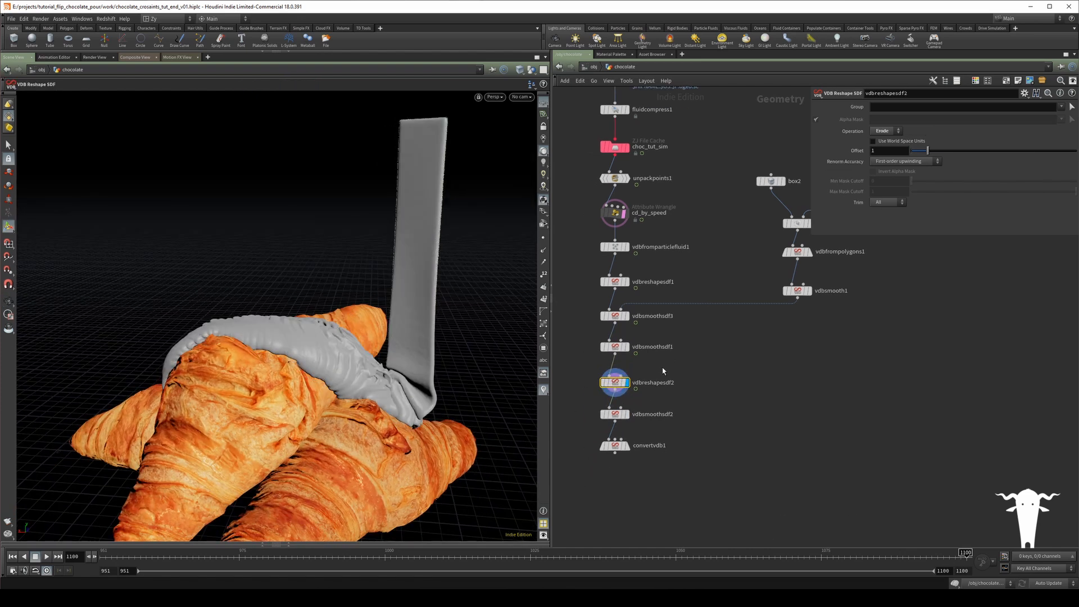
click(611, 421)
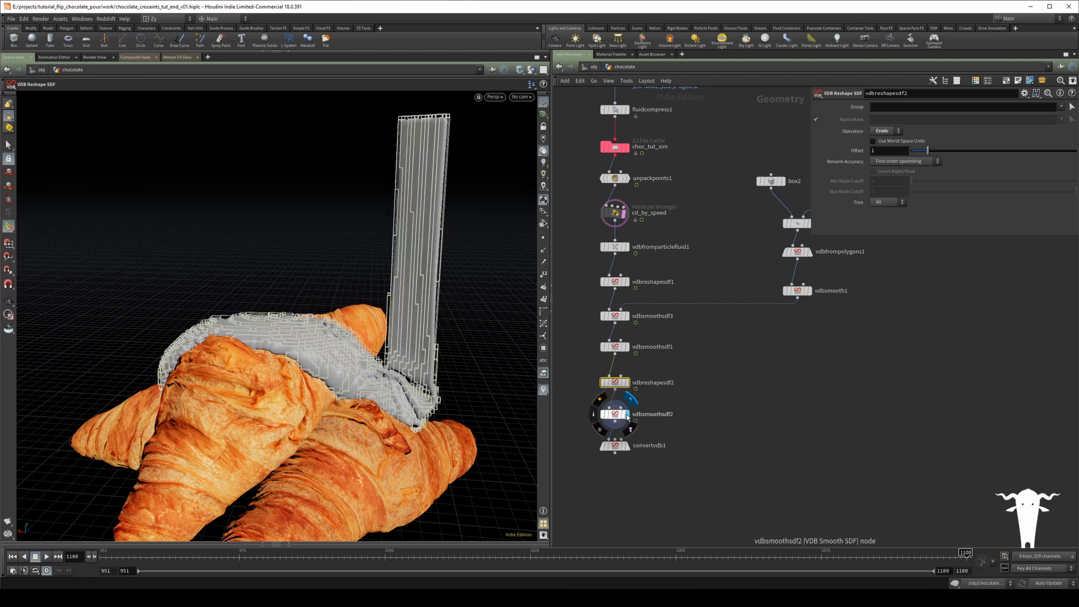
click(611, 419)
alt+drag(418, 349, 415, 294)
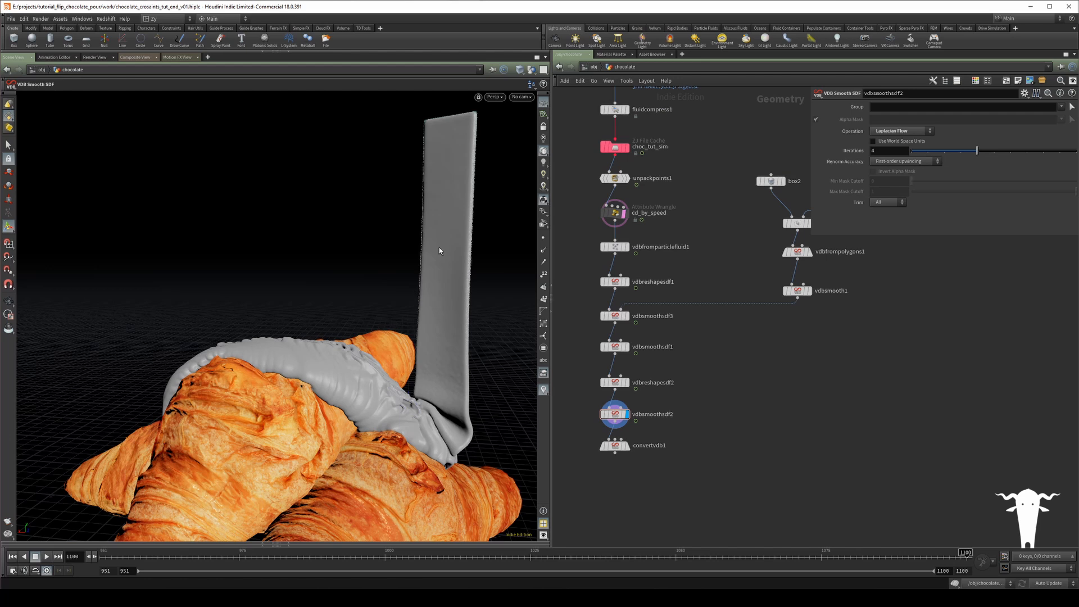
alt+drag(387, 332, 362, 301)
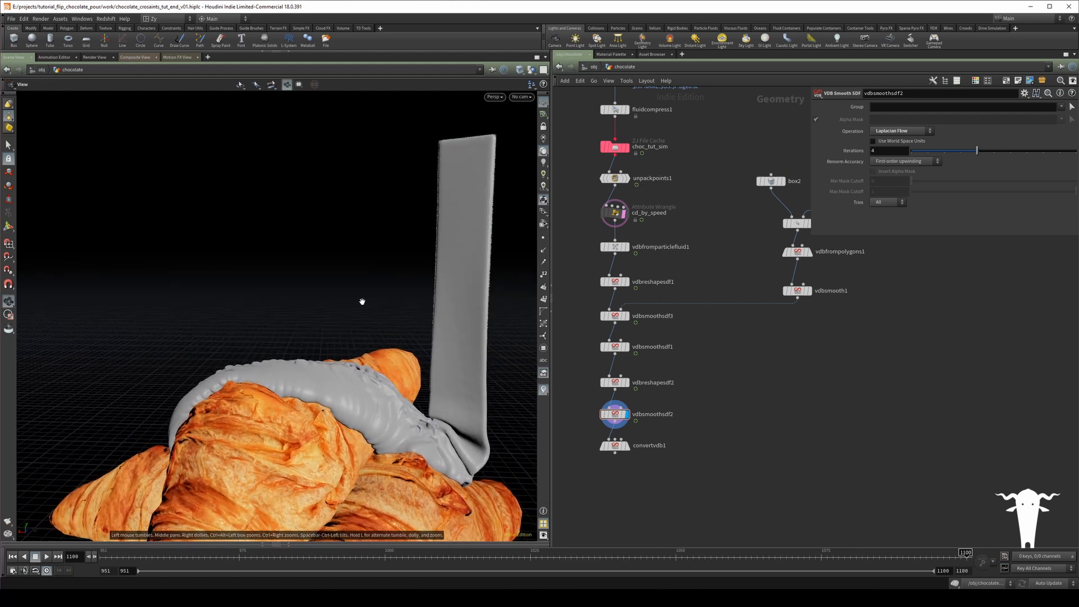
click(614, 445)
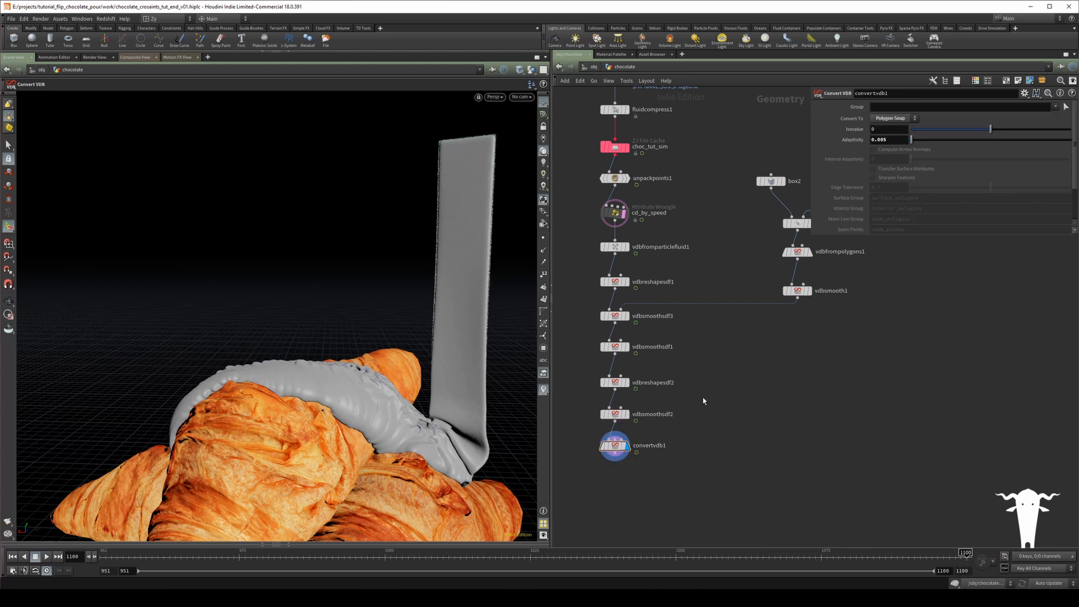
mouse_move(398, 333)
alt+mouse_down()
mouse_move(419, 277)
mouse_move(395, 336)
alt+mouse_up()
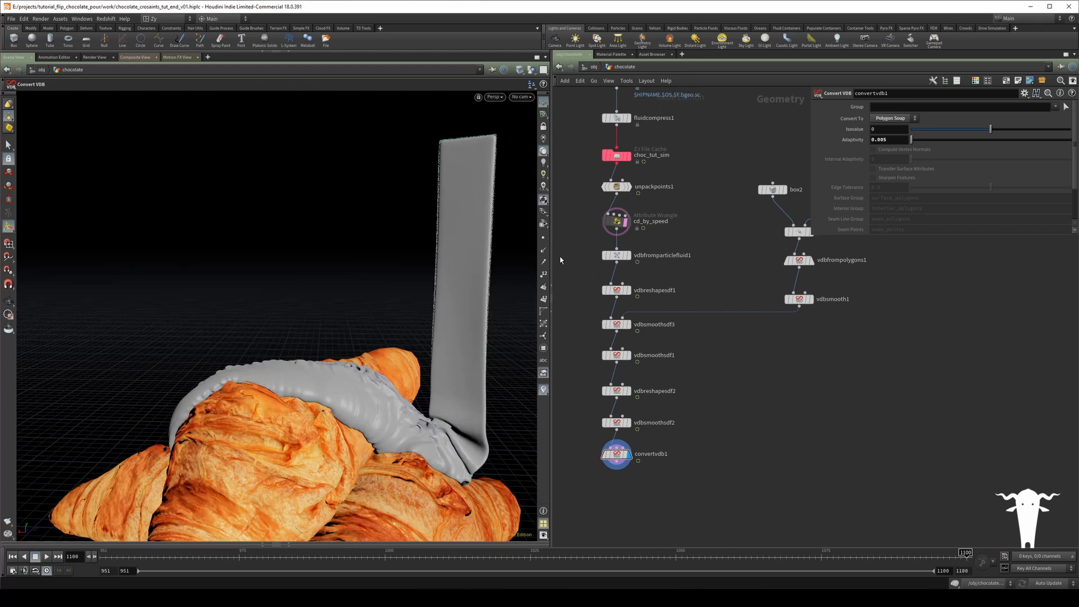
- Turn off the template display of cd_by_speed and review the mesh alongside vdbfromparticlefluid1's particle settings
click(617, 255)
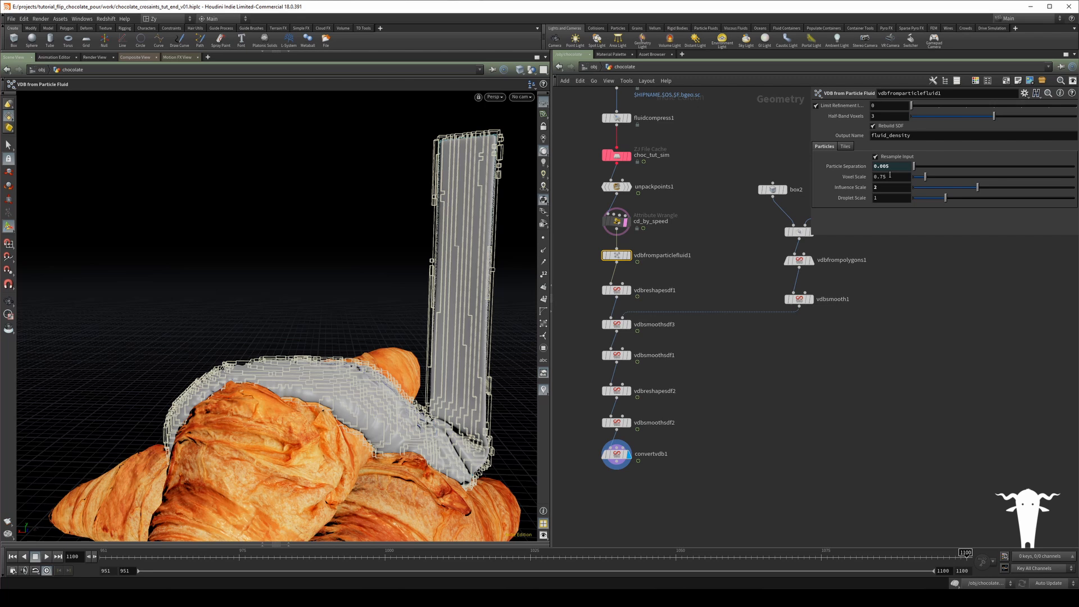
click(735, 254)
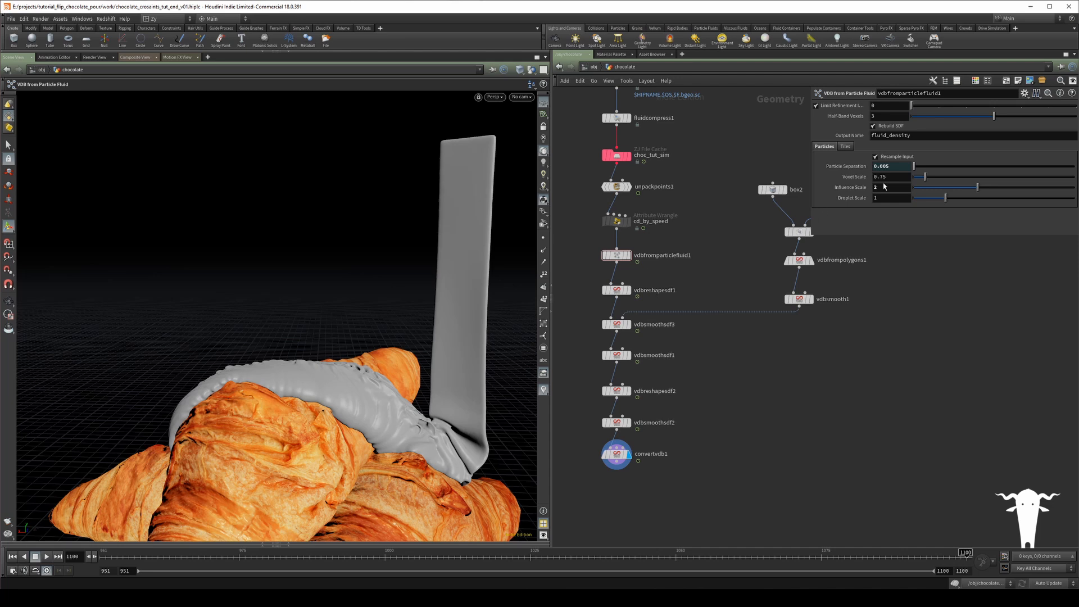
mouse_move(344, 372)
alt+mouse_down()
mouse_move(436, 393)
mouse_move(328, 366)
mouse_move(349, 369)
alt+mouse_up()
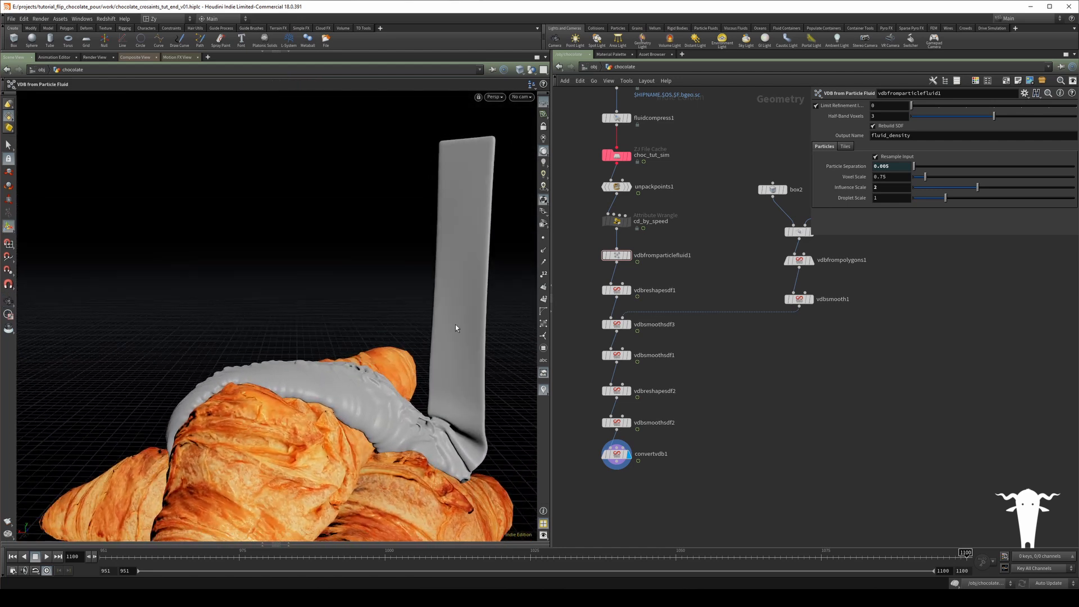
middle_drag(554, 268, 595, 284)
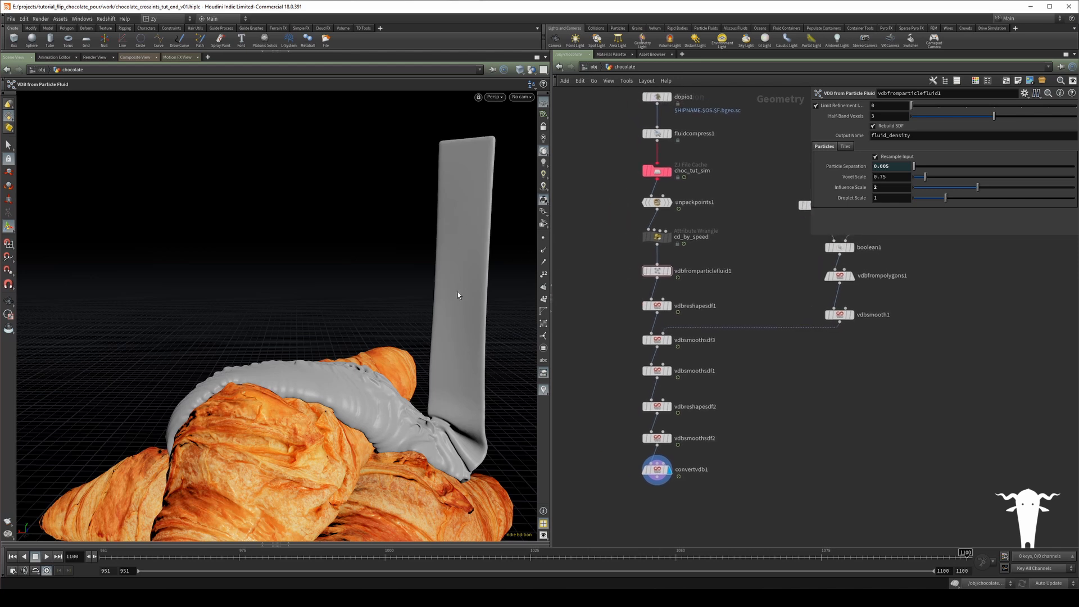
- Add a Primitive node beside the network, feed it from choc_tut_sim, and display it
middle_drag(574, 294, 582, 295)
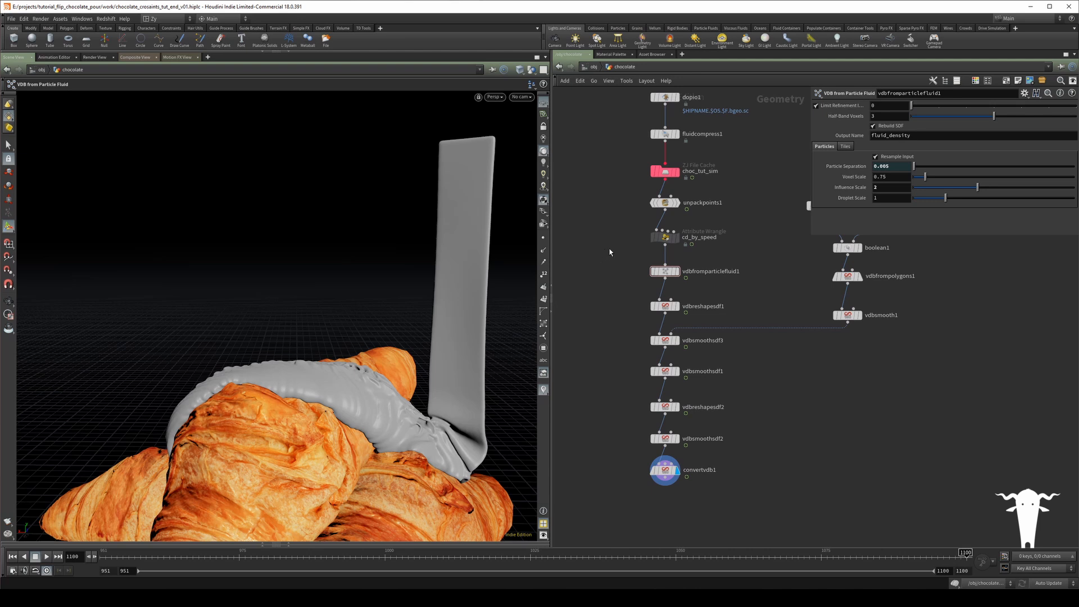
key(Tab)
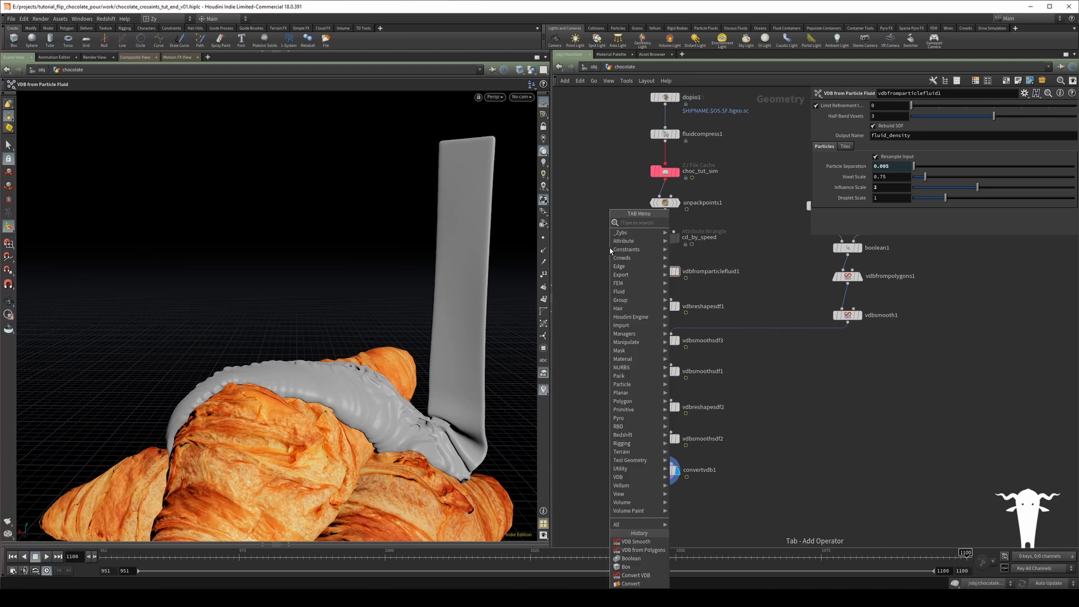
text(prim)
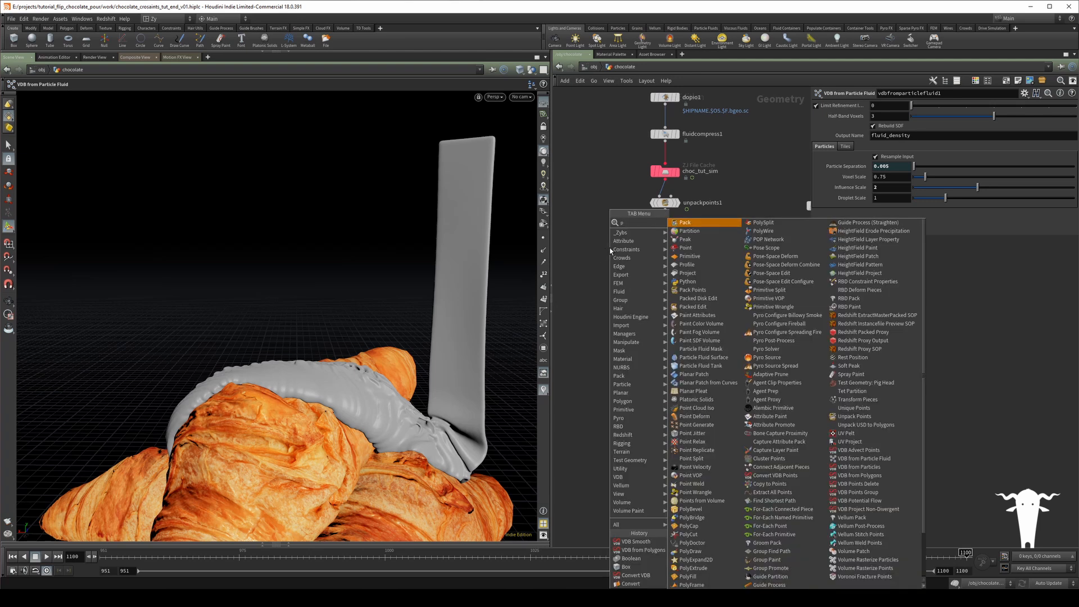
key(Return)
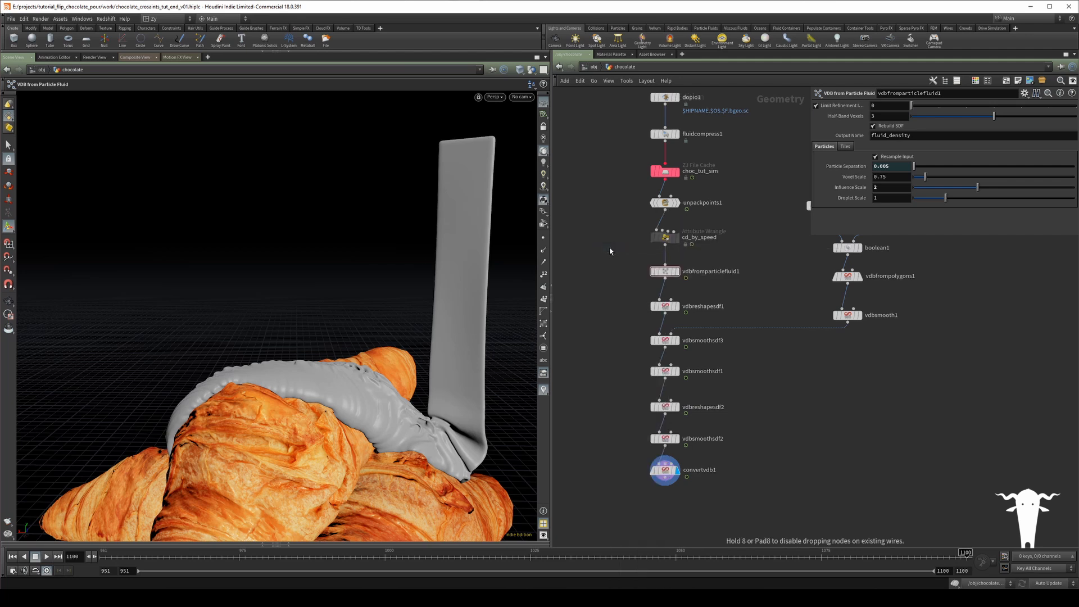
click(596, 251)
middle_drag(663, 187, 685, 189)
click(687, 182)
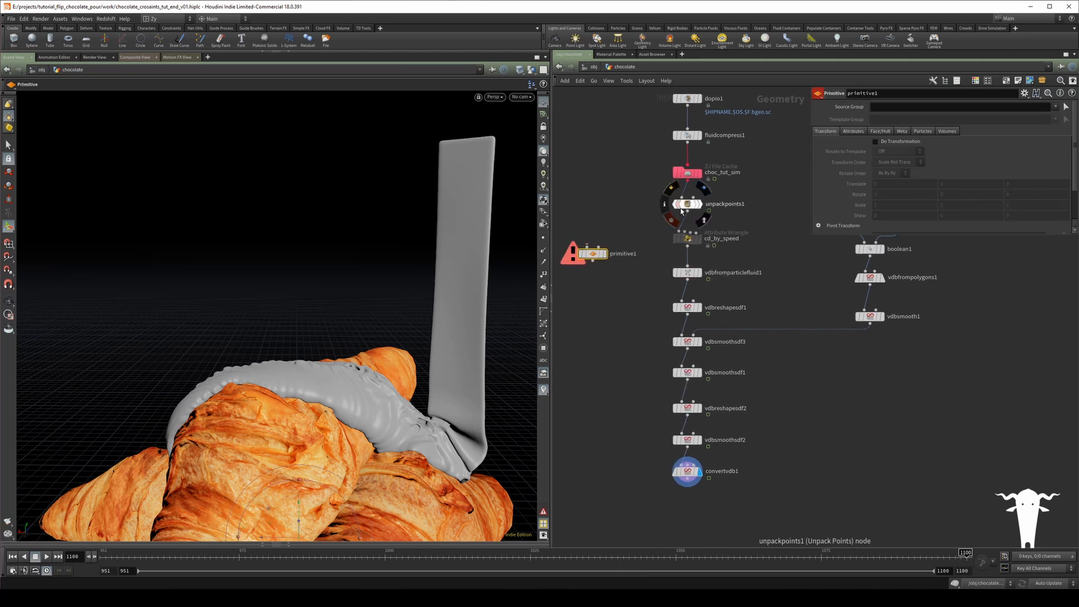
click(591, 247)
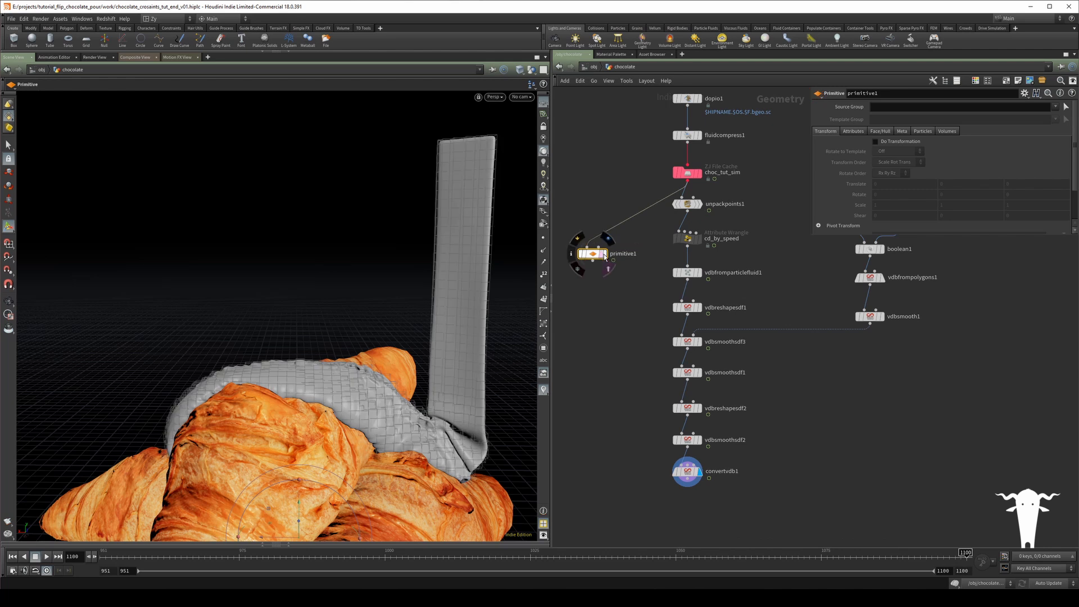
click(603, 253)
drag(593, 256, 586, 281)
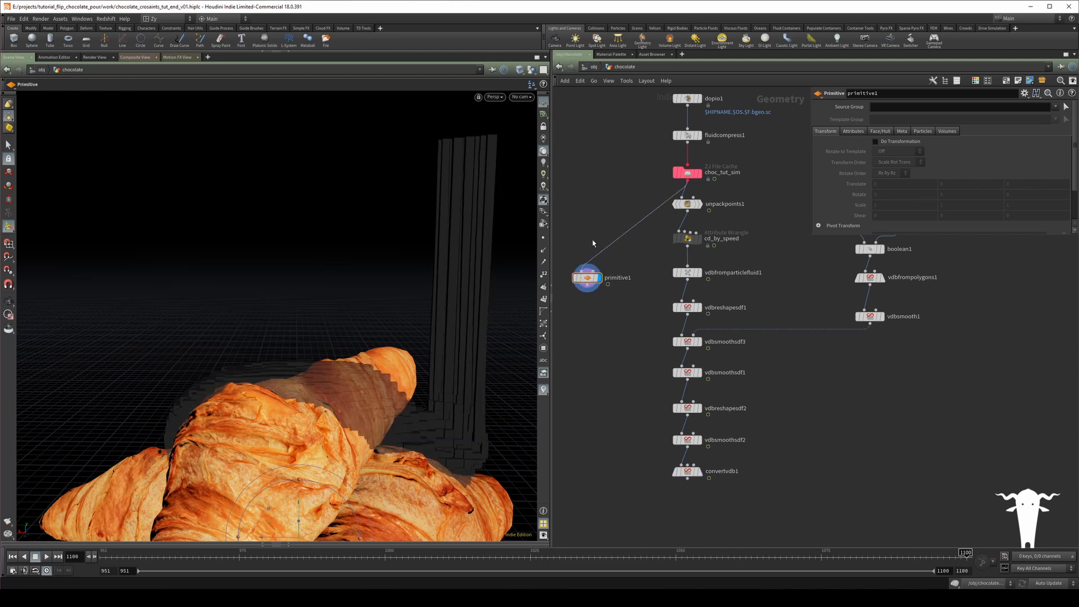
key(Tab)
text(blast)
key(Return)
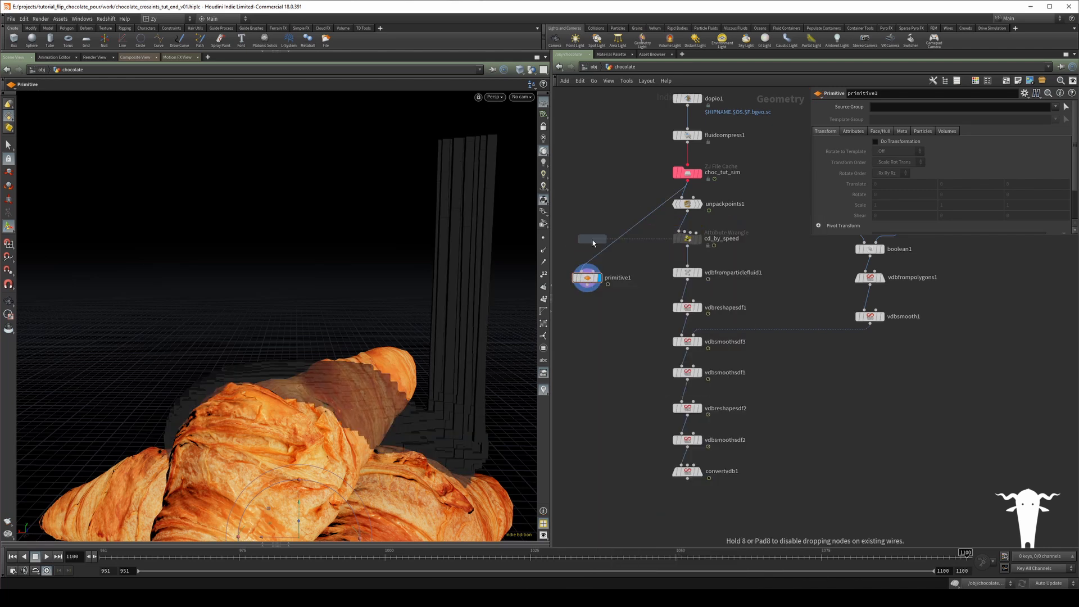
click(593, 241)
mouse_move(593, 241)
mouse_down()
mouse_move(602, 251)
mouse_move(586, 250)
mouse_up()
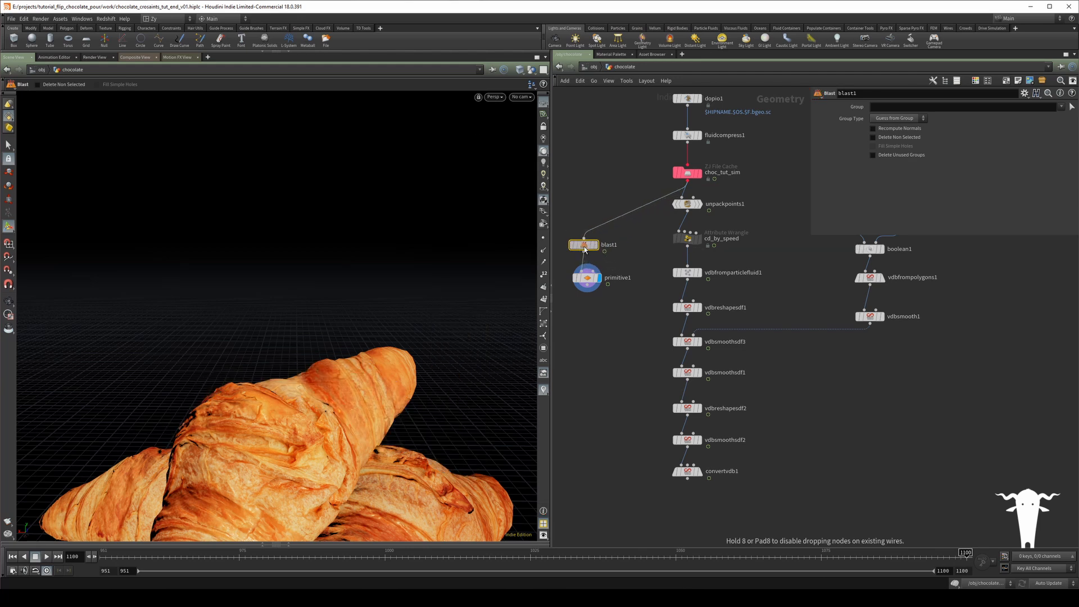
click(1061, 107)
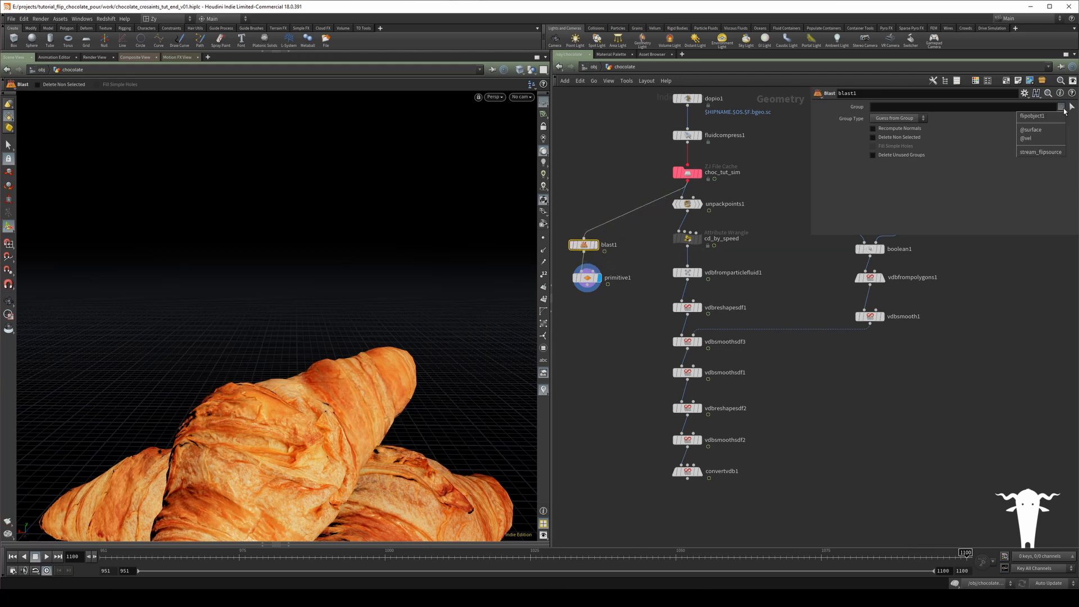
click(1052, 129)
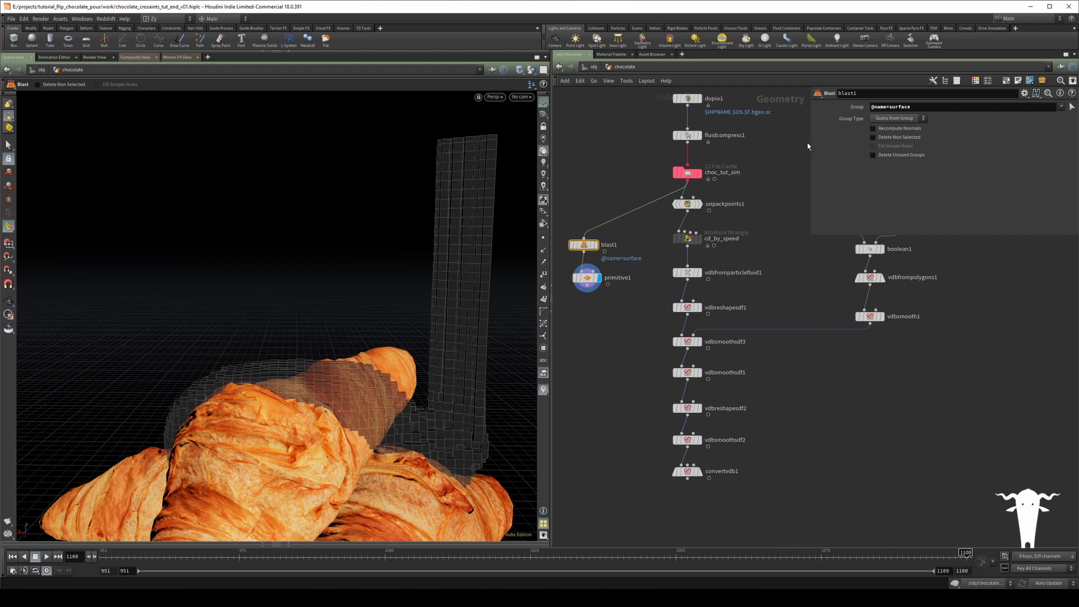
click(873, 138)
- Enable Adjust Visualization for volumes on primitive1 and set its Display Mode to Isosurface
click(587, 278)
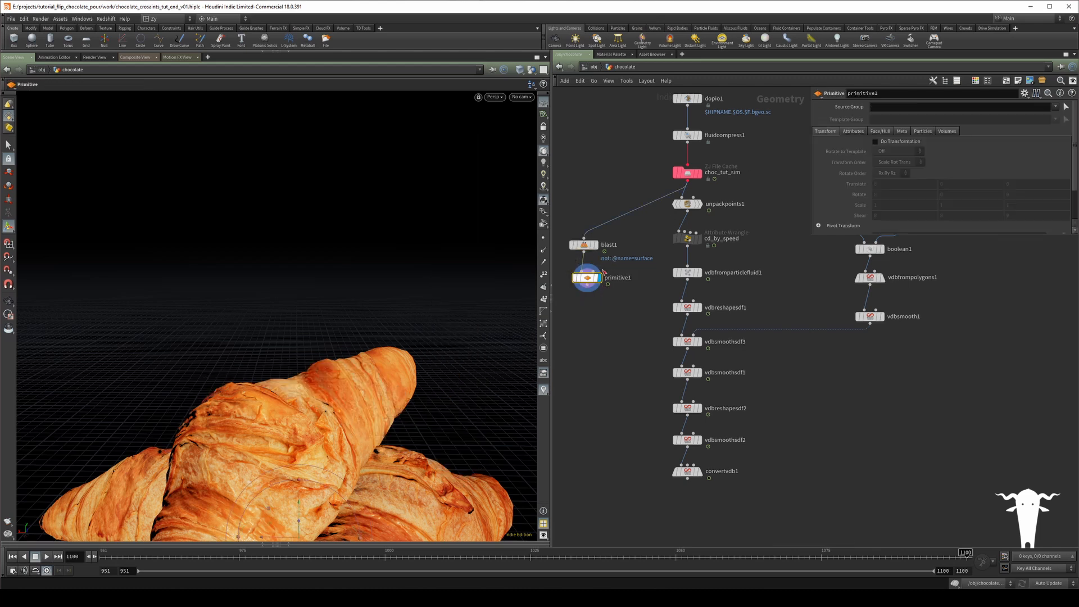
click(922, 131)
click(946, 131)
click(874, 142)
click(899, 151)
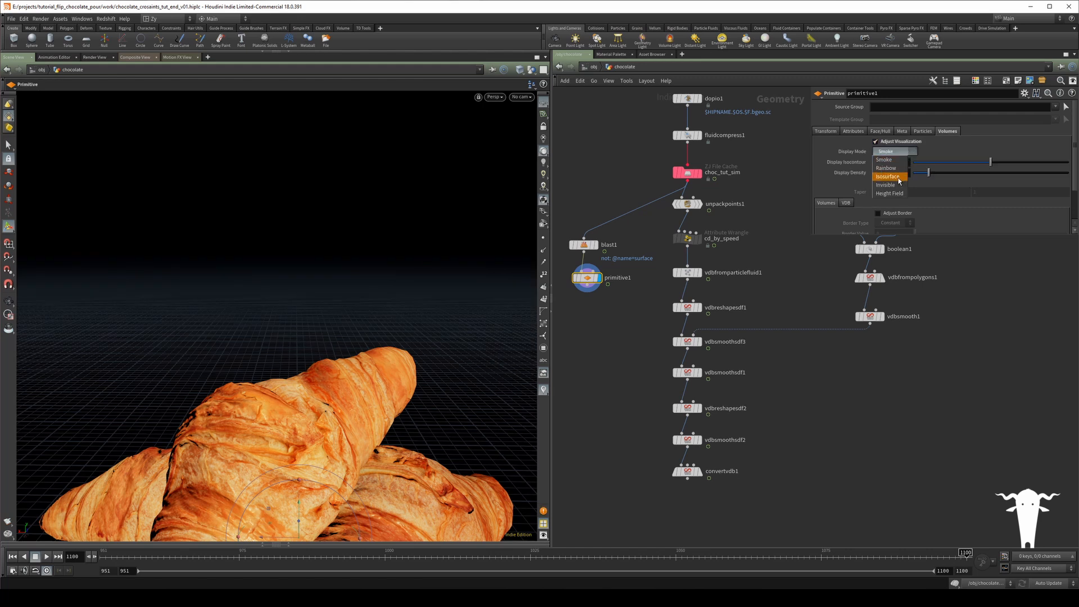
click(893, 177)
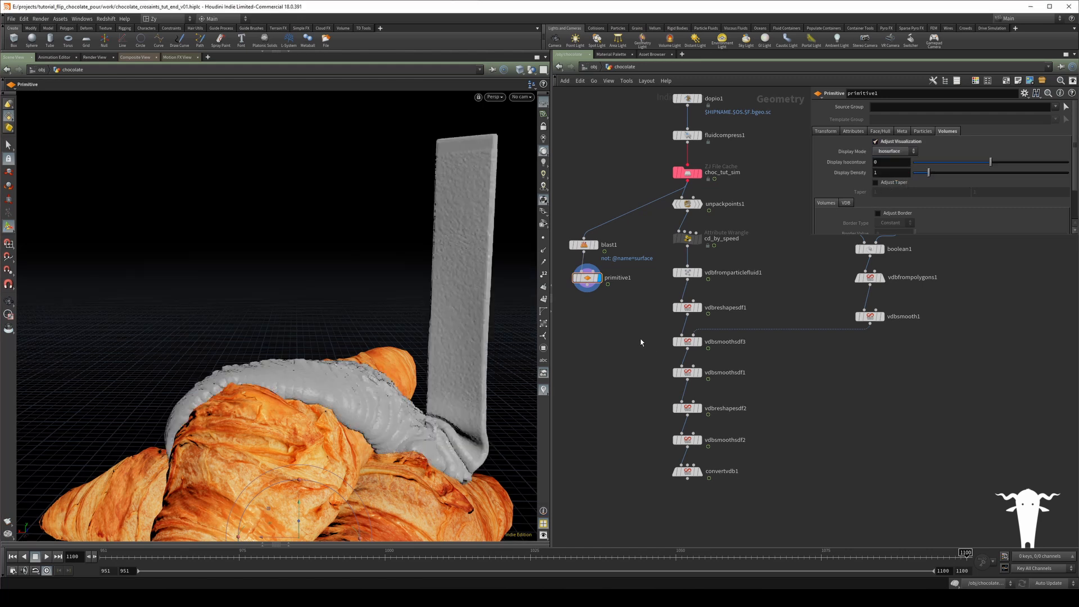
alt+drag(393, 322, 441, 298)
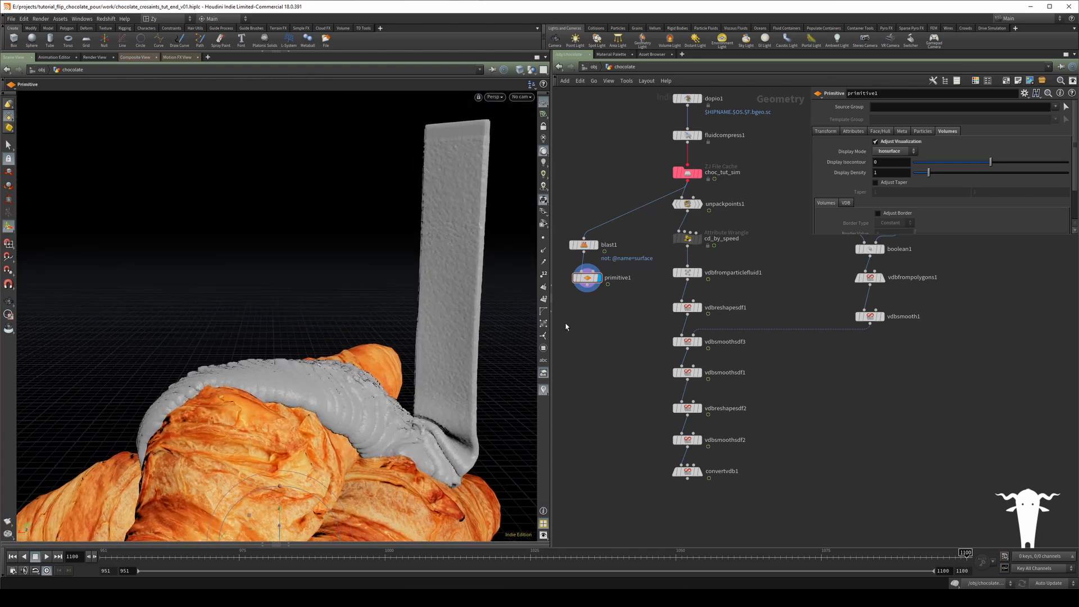
- Wire primitive1 into vdbreshapesdf1 in place of vdbfromparticlefluid1 and display convertvdb1 to examine the resulting mesh
middle_drag(591, 295, 632, 275)
drag(630, 260, 626, 261)
key(Escape)
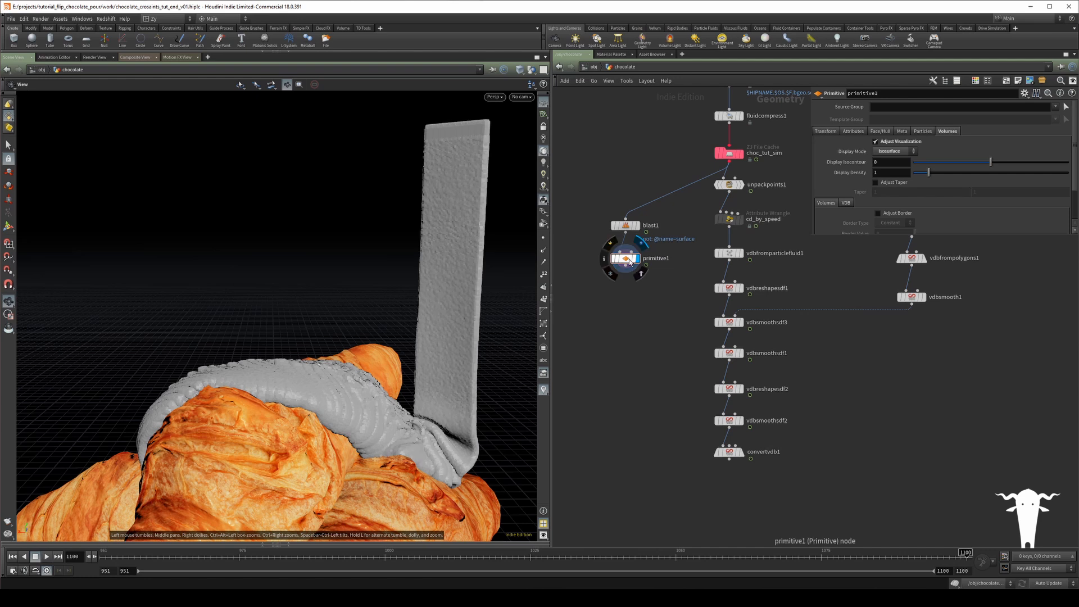
middle_drag(625, 269, 610, 324)
drag(610, 325, 714, 336)
middle_drag(726, 510, 708, 481)
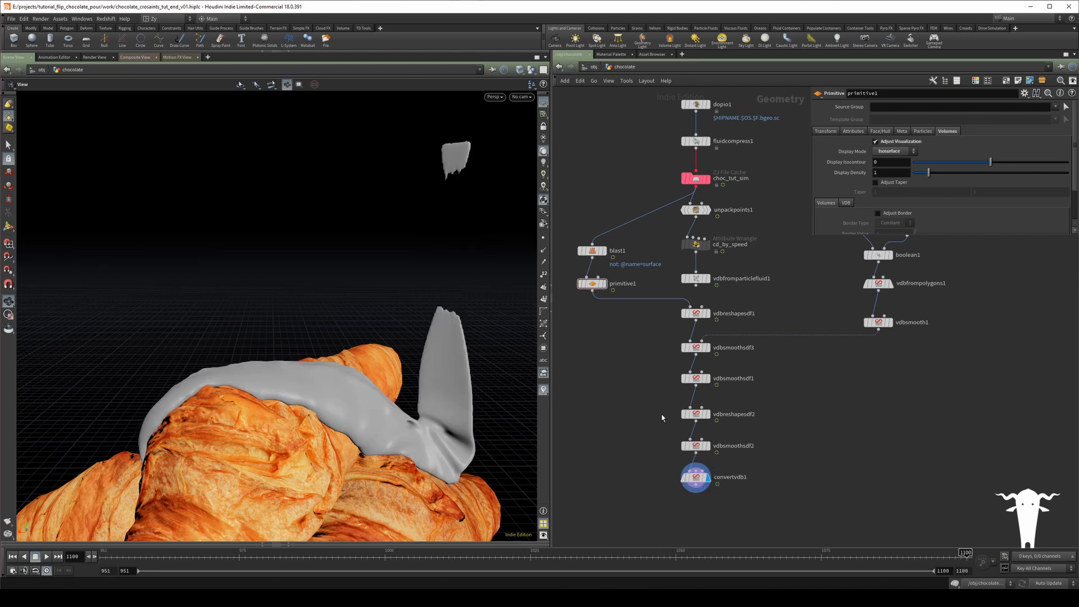
alt+drag(335, 349, 362, 359)
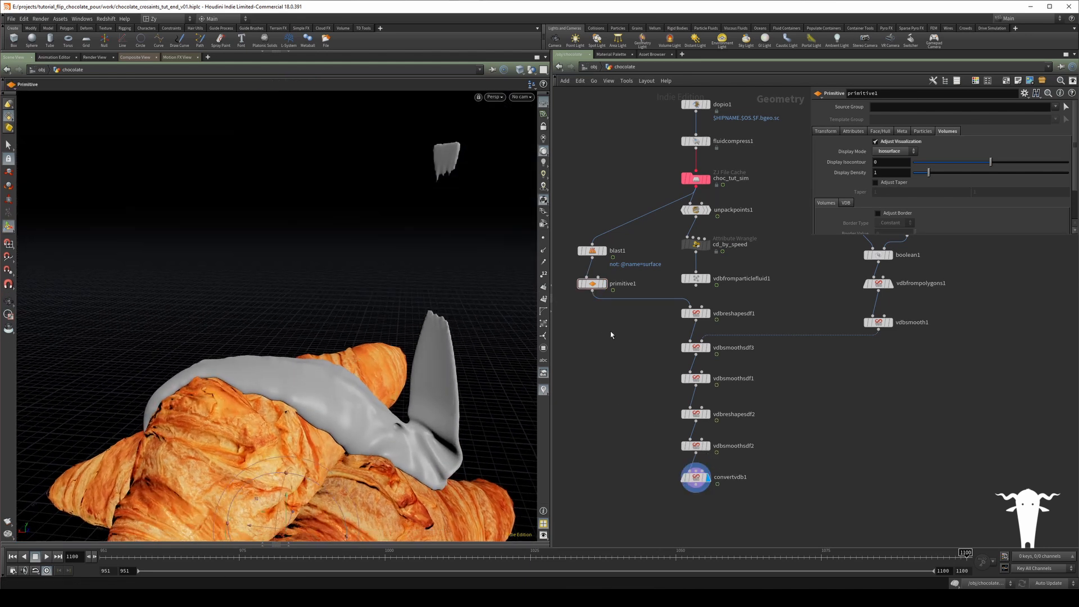
- Connect primitive1 to vdbsmoothsdf1 as well, bypass vdbreshapesdf2, and examine the chocolate mesh
click(592, 291)
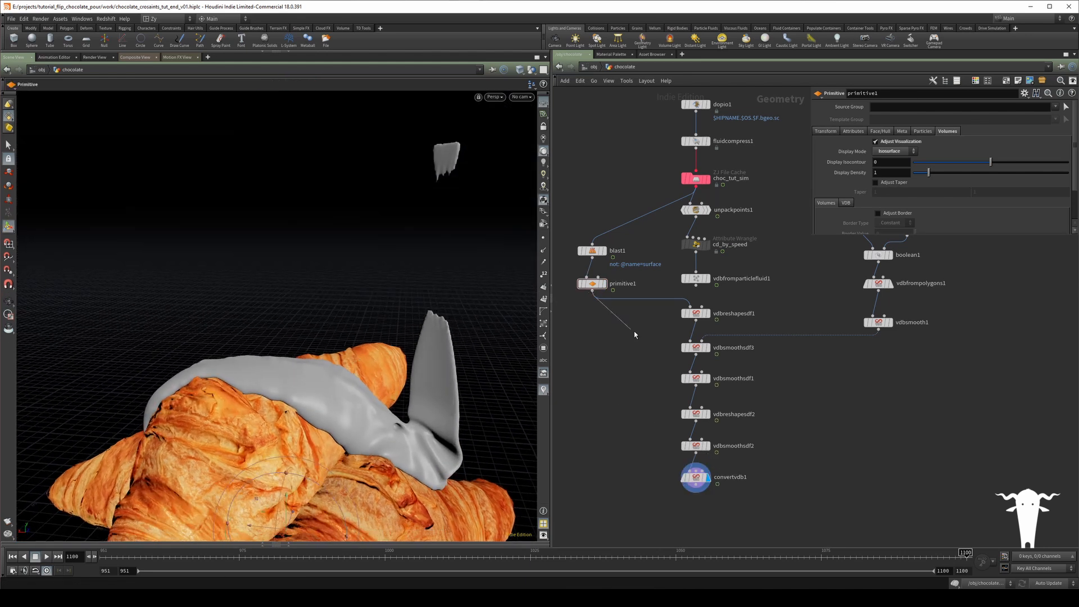
click(682, 378)
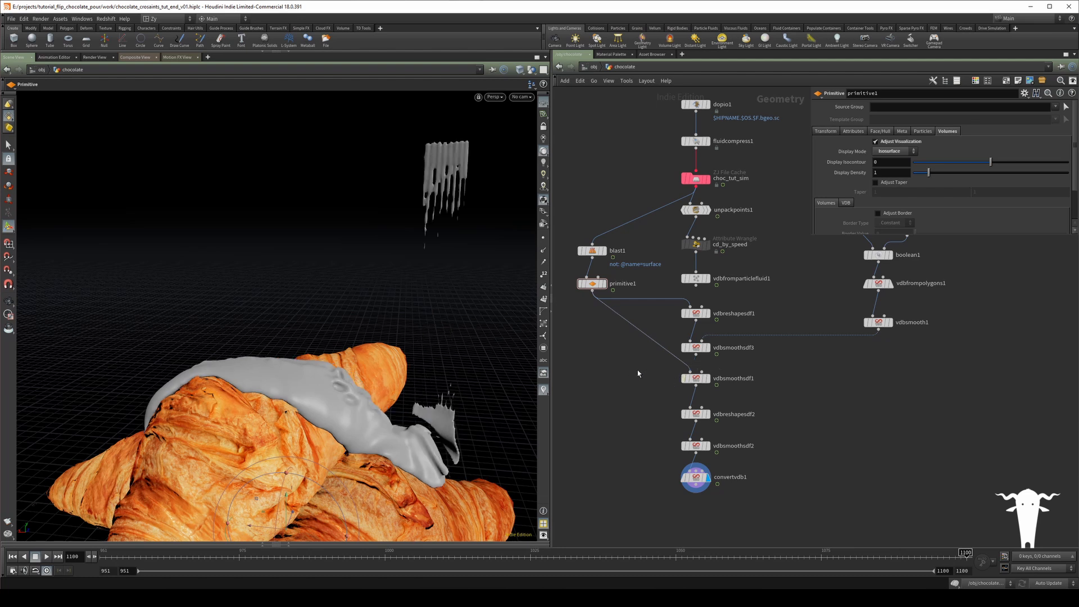
click(683, 414)
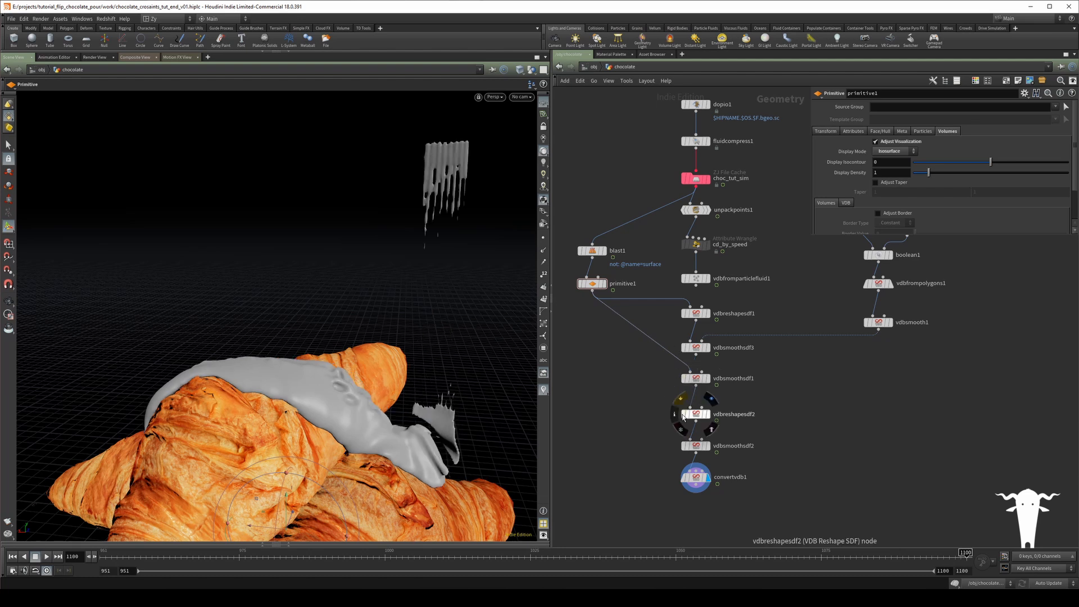
key(Escape)
mouse_move(403, 336)
mouse_down()
mouse_move(465, 335)
mouse_move(394, 330)
mouse_move(388, 320)
mouse_move(414, 306)
mouse_move(253, 298)
mouse_move(395, 315)
mouse_move(413, 331)
mouse_up()
key(Return)
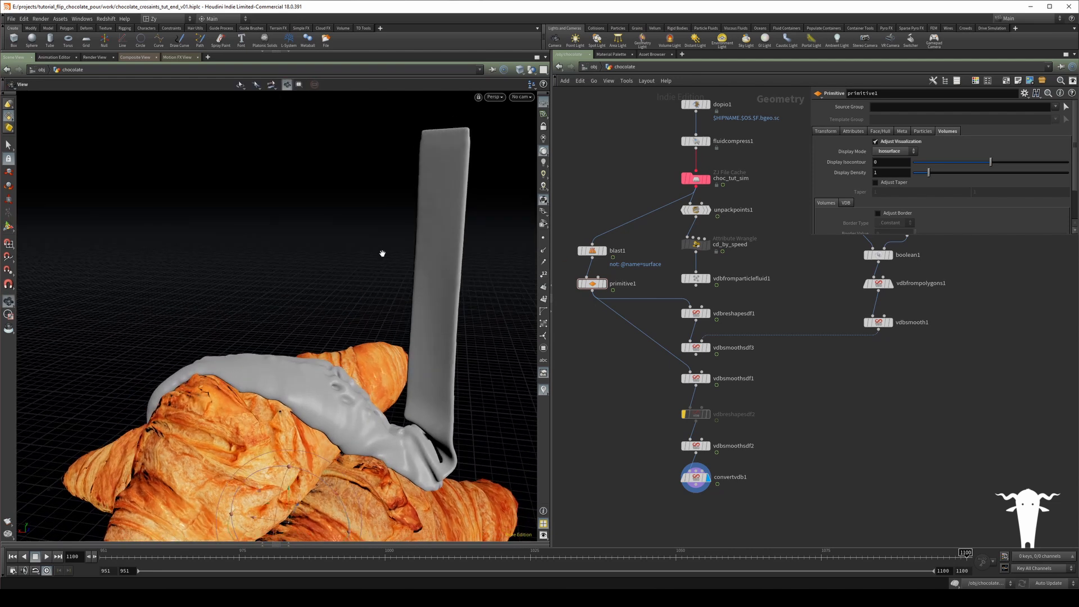
drag(380, 250, 421, 251)
- Inspect the node information of primitive1 and vdbreshapesdf1, and display primitive1 to examine the simulation's own surface
scroll(585, 296, up, 3)
middle_click(594, 285)
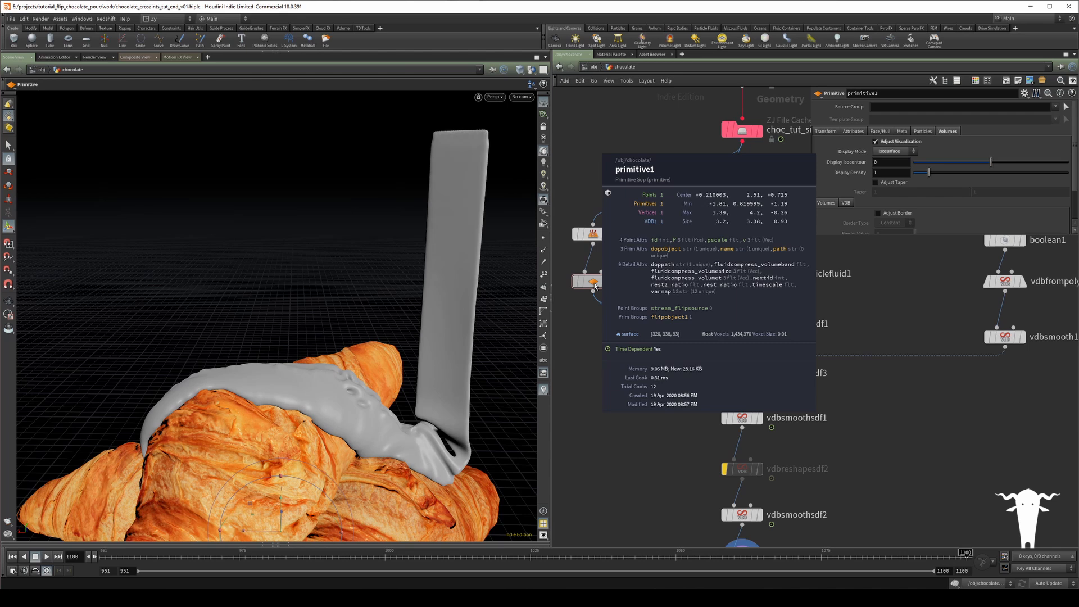
middle_click(747, 278)
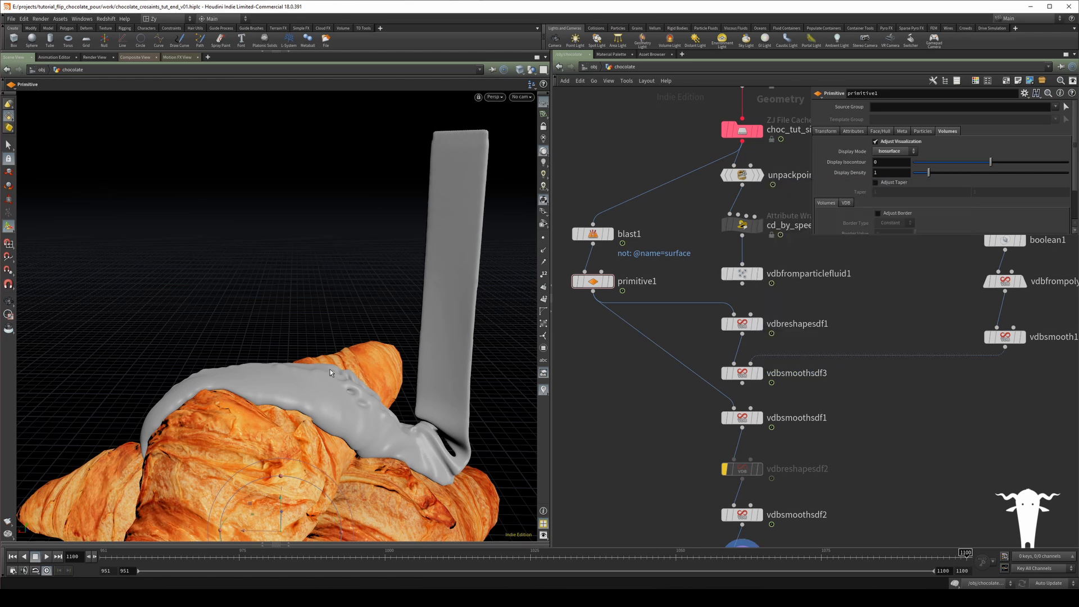
middle_click(741, 324)
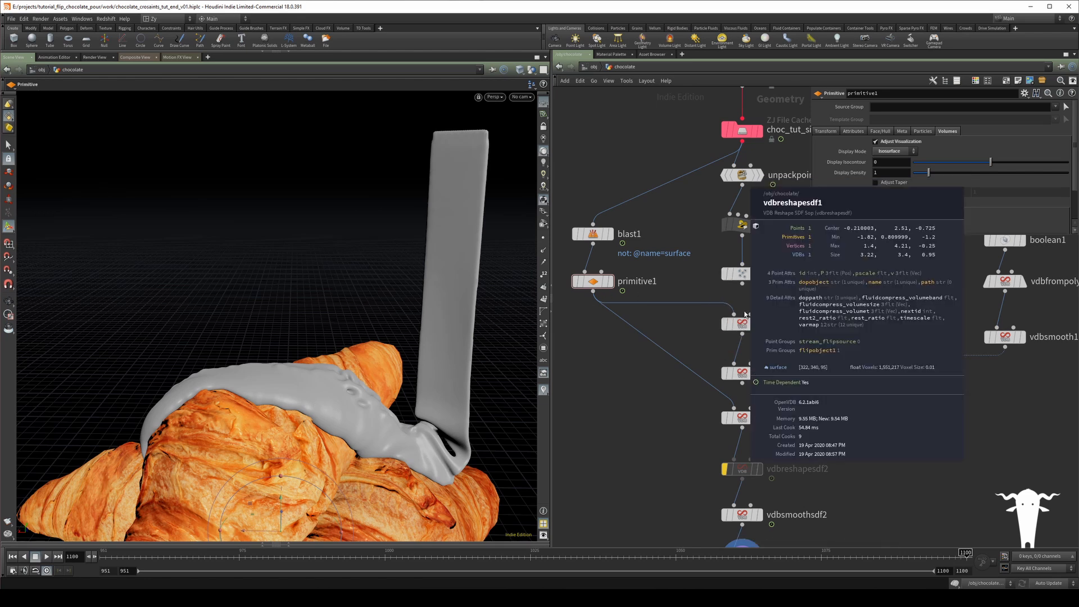
click(610, 281)
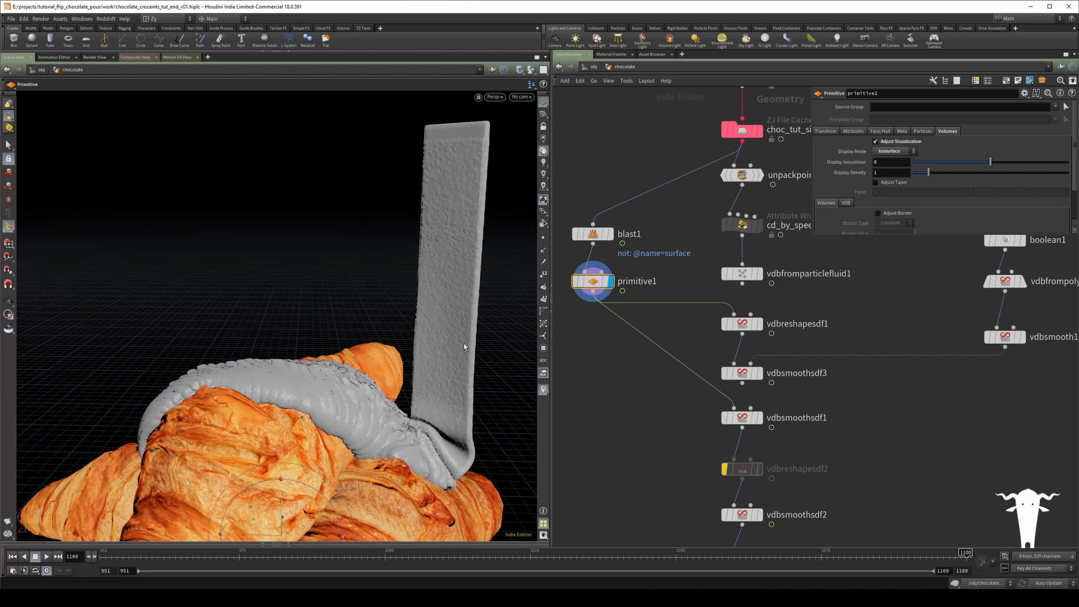
- Wire vdbfromparticlefluid1 back into vdbreshapesdf1 and disconnect primitive1 from vdbsmoothsdf1
middle_drag(607, 322, 601, 289)
click(741, 242)
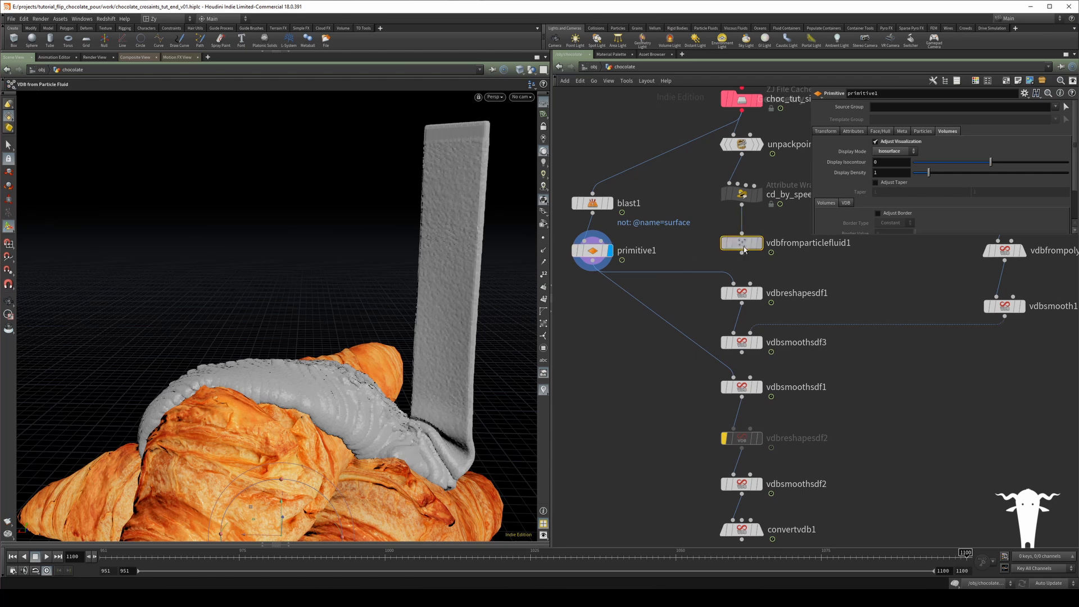
click(789, 275)
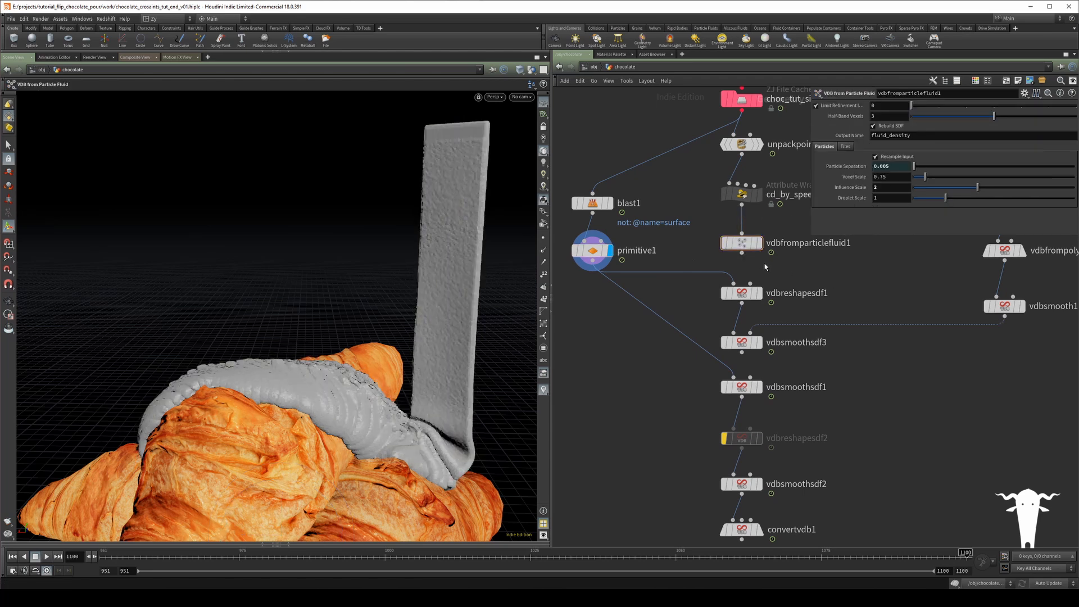
middle_drag(765, 266, 746, 259)
drag(723, 246, 715, 277)
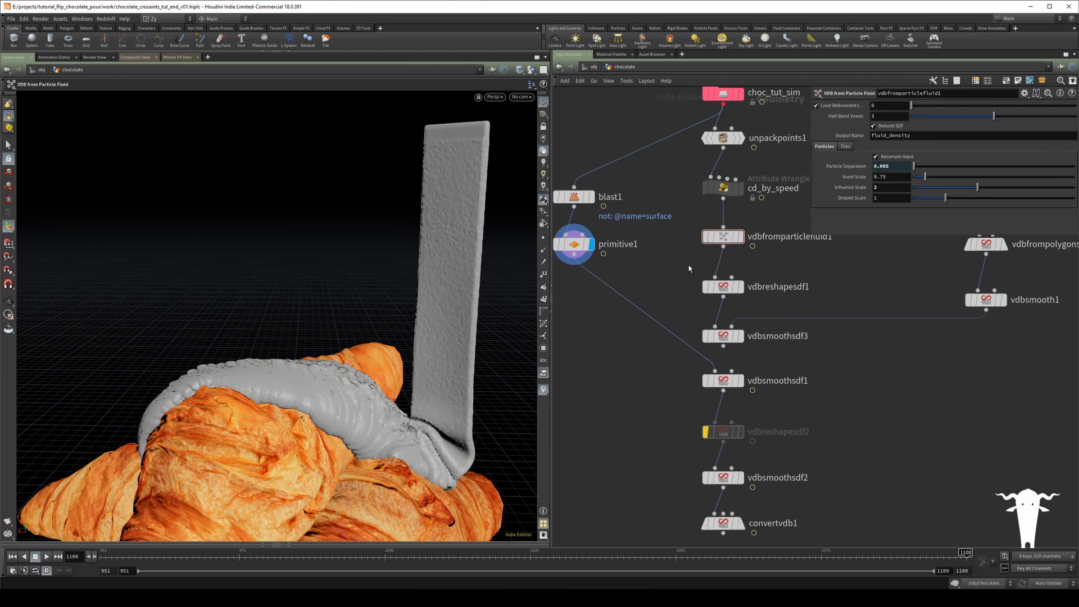
middle_drag(689, 269, 681, 264)
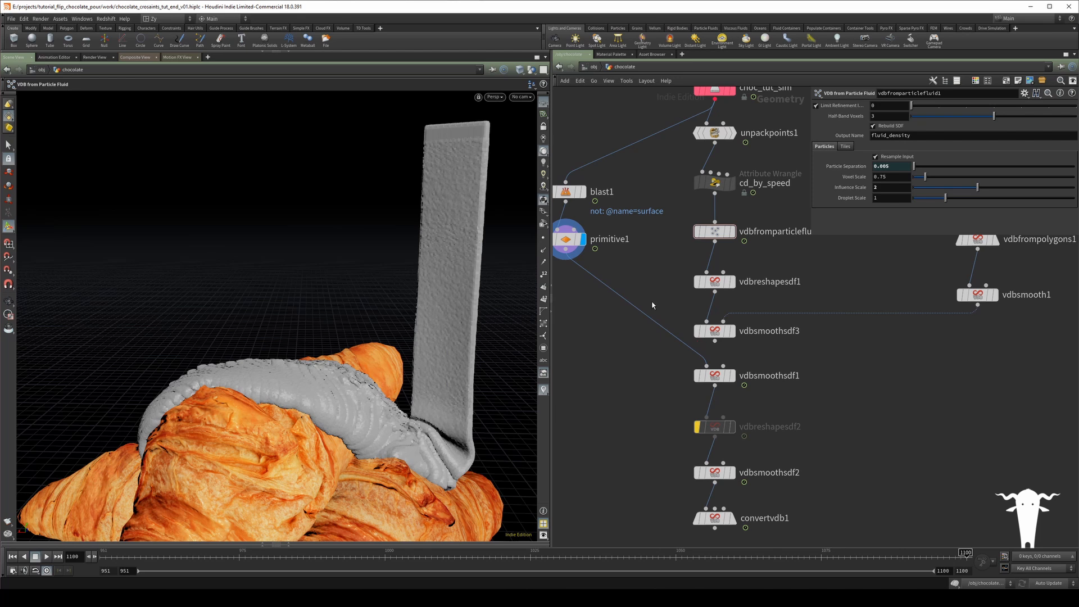
click(752, 226)
- Set vdbfromparticlefluid1's Voxel Scale to 1 and display the node
click(891, 176)
text(1)
key(Return)
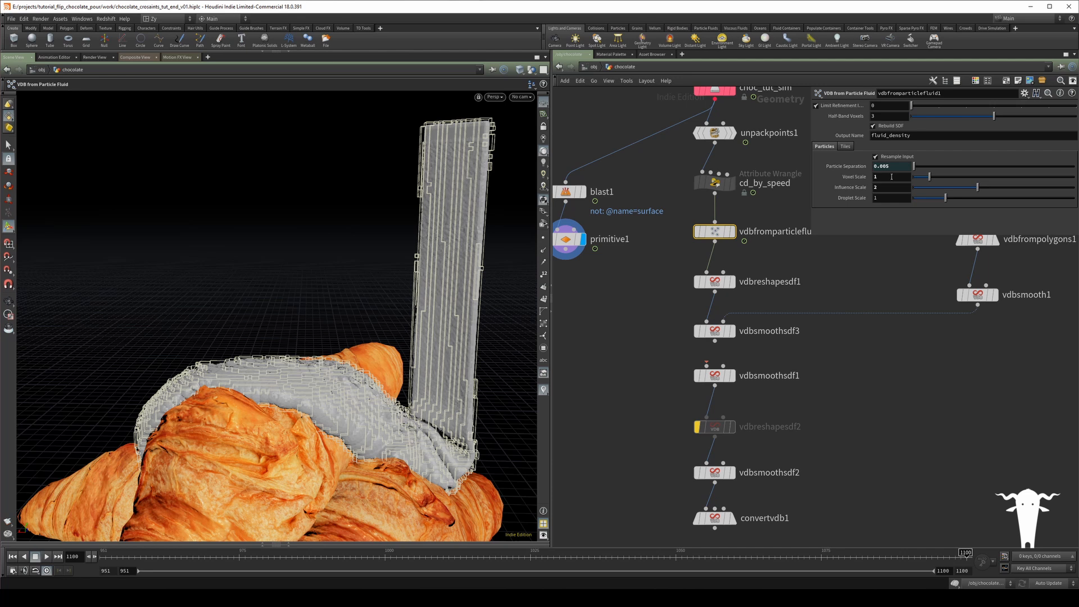
mouse_move(706, 232)
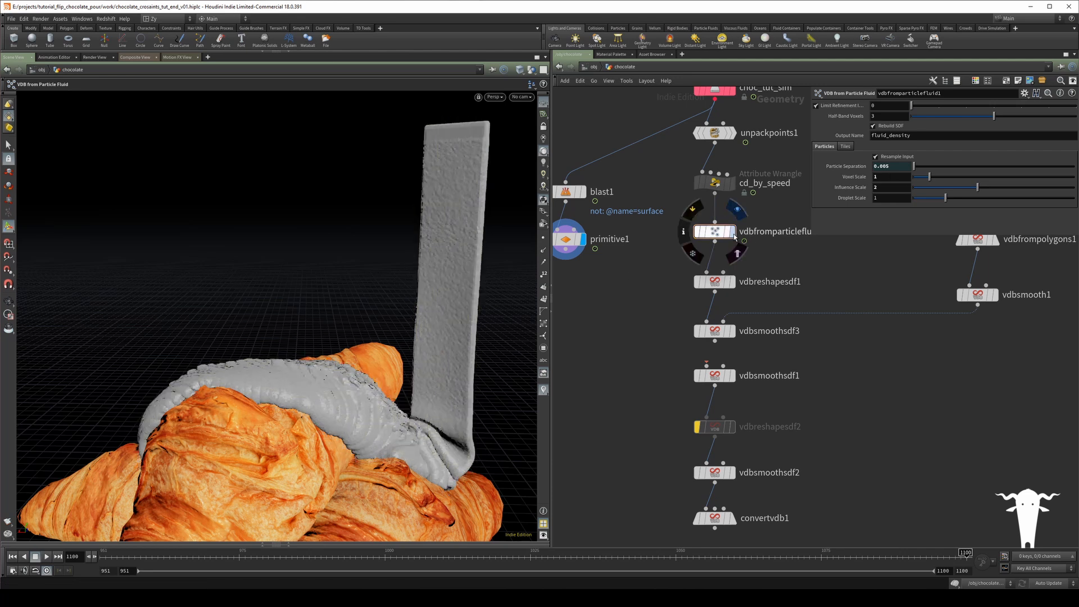
click(885, 175)
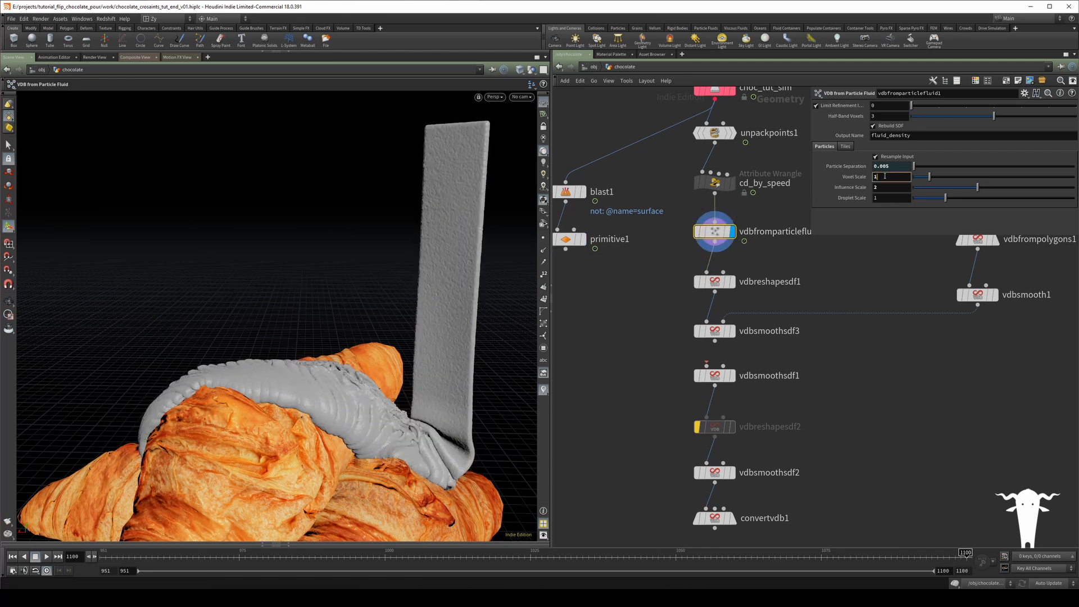
key(Return)
click(892, 177)
text(1)
key(Return)
- Check vdbfromparticlefluid1's node information for its voxel size and resolution
middle_click(714, 234)
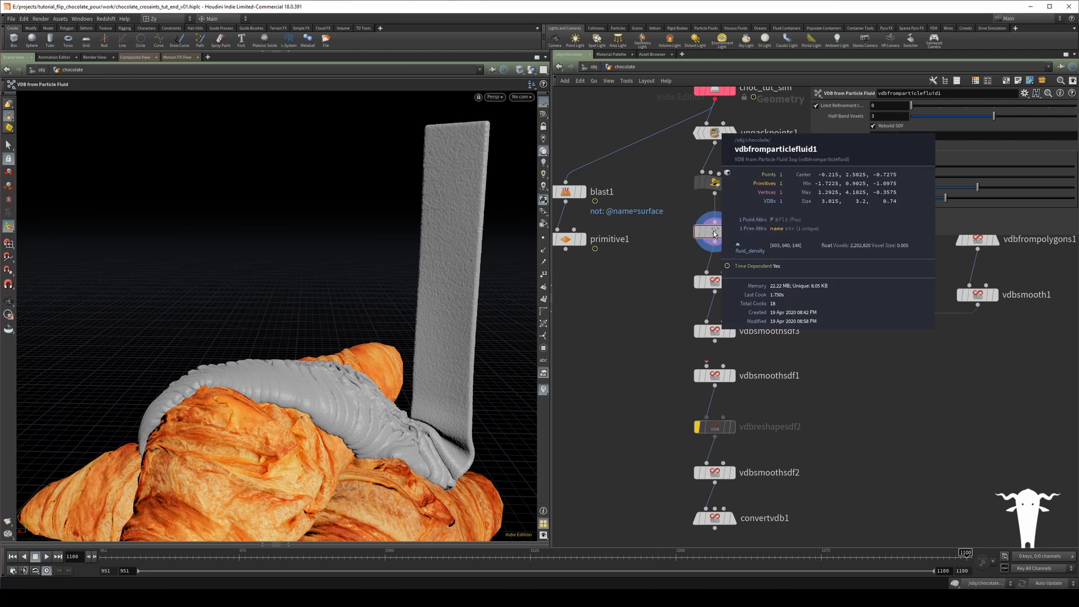
scroll(647, 487, down, 3)
middle_drag(653, 453, 641, 387)
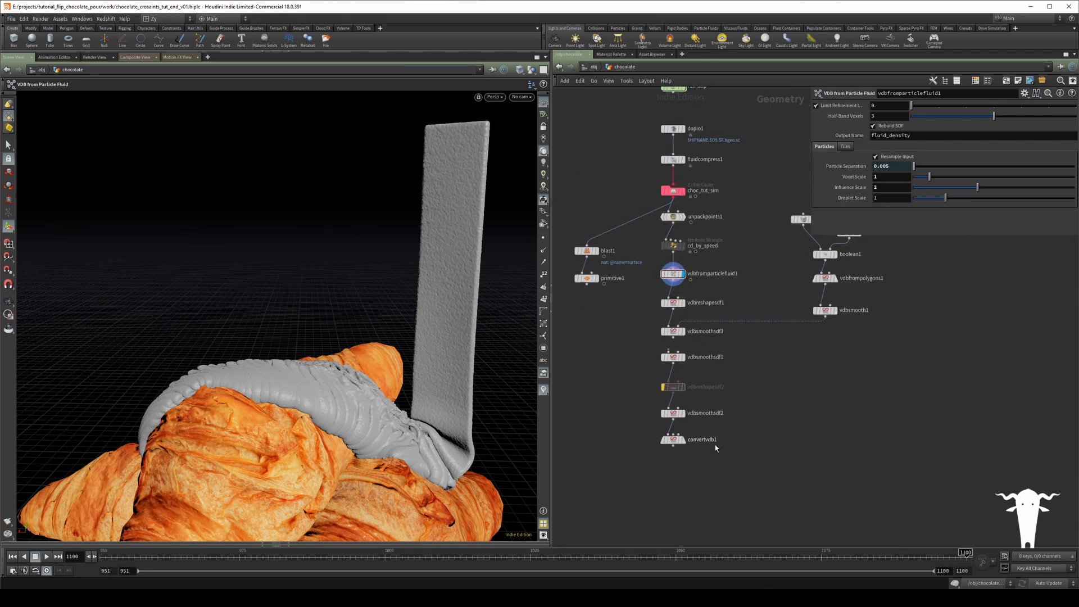
- Move the nodes from vdbfromparticlefluid1 to convertvdb1 down to make room below cd_by_speed
drag(829, 497, 661, 433)
drag(720, 457, 676, 302)
scroll(702, 273, up, 2)
- Add an Attribute Wrangle between cd_by_speed and vdbfromparticlefluid1 and wire it into the chain
middle_drag(701, 272, 711, 293)
click(718, 296)
key(Tab)
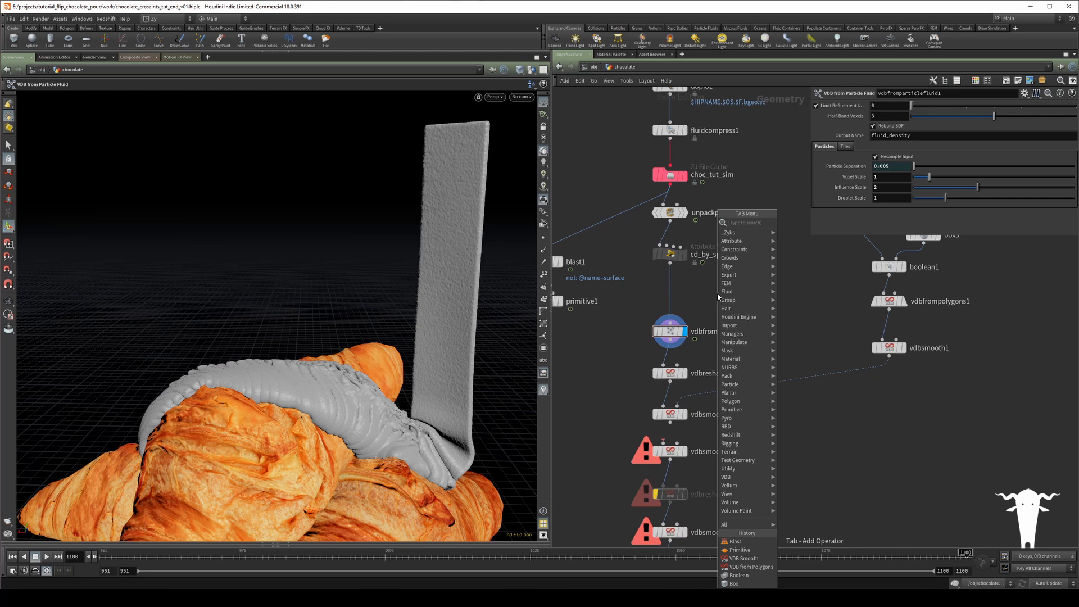
text(w)
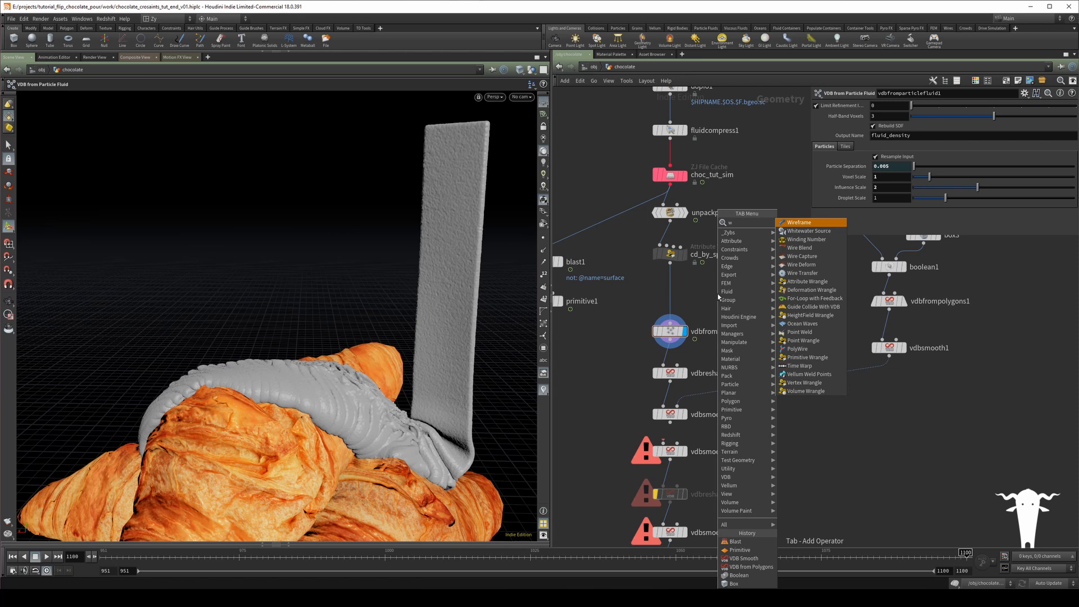
text(ra)
key(Return)
click(717, 297)
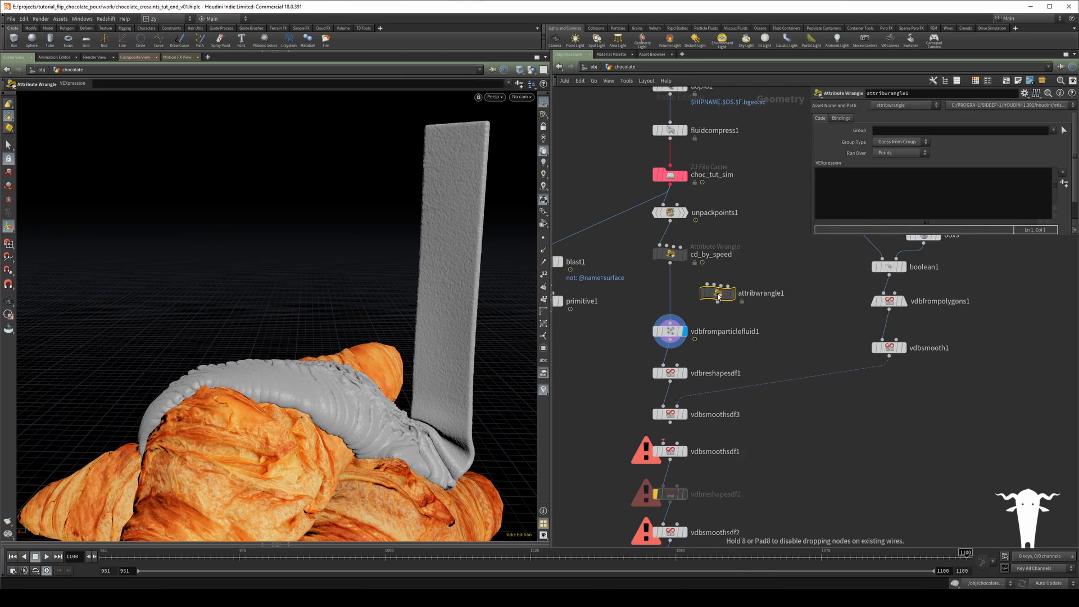
drag(719, 296, 671, 295)
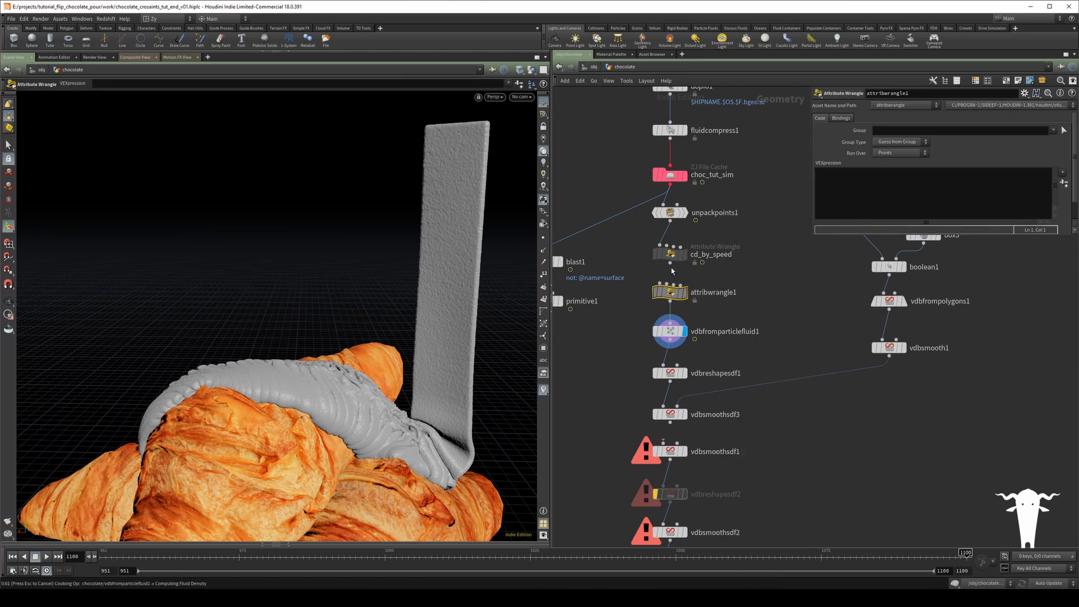
click(669, 264)
click(659, 274)
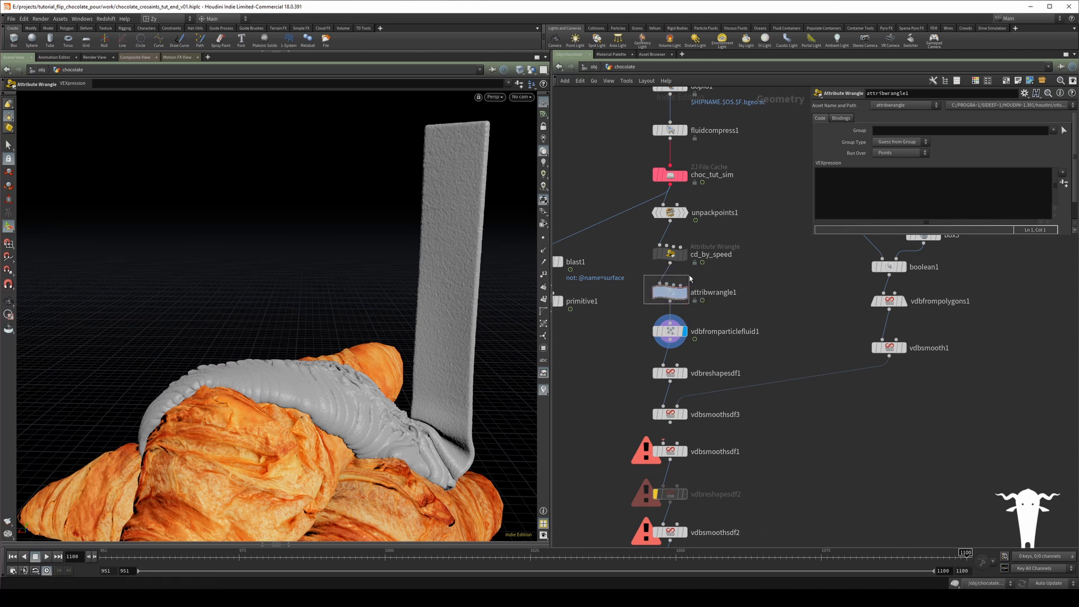
click(898, 204)
text(@pscale *= 1)
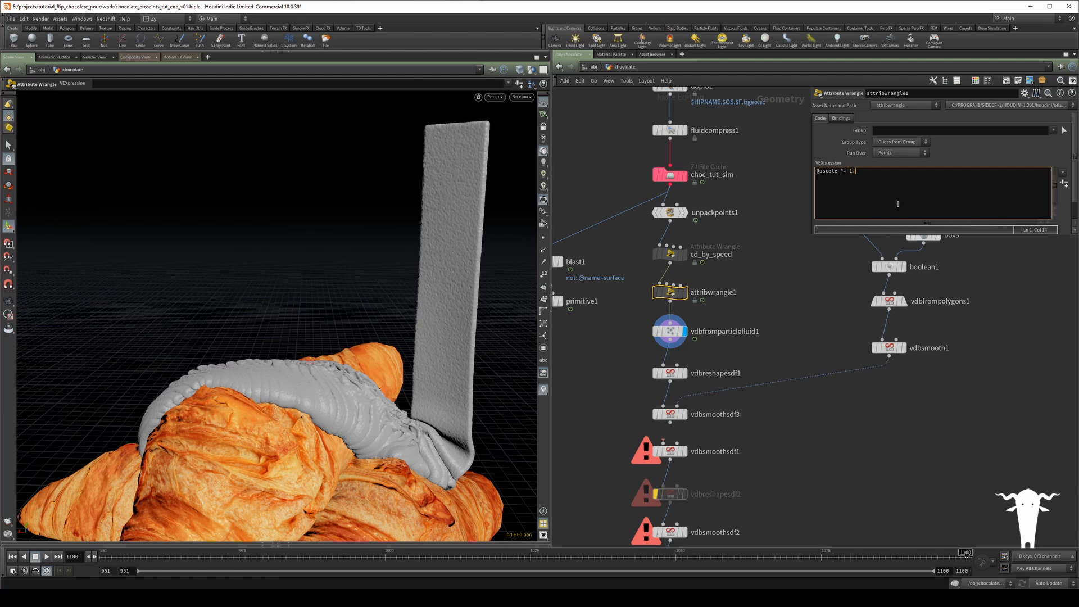
text(.5;)
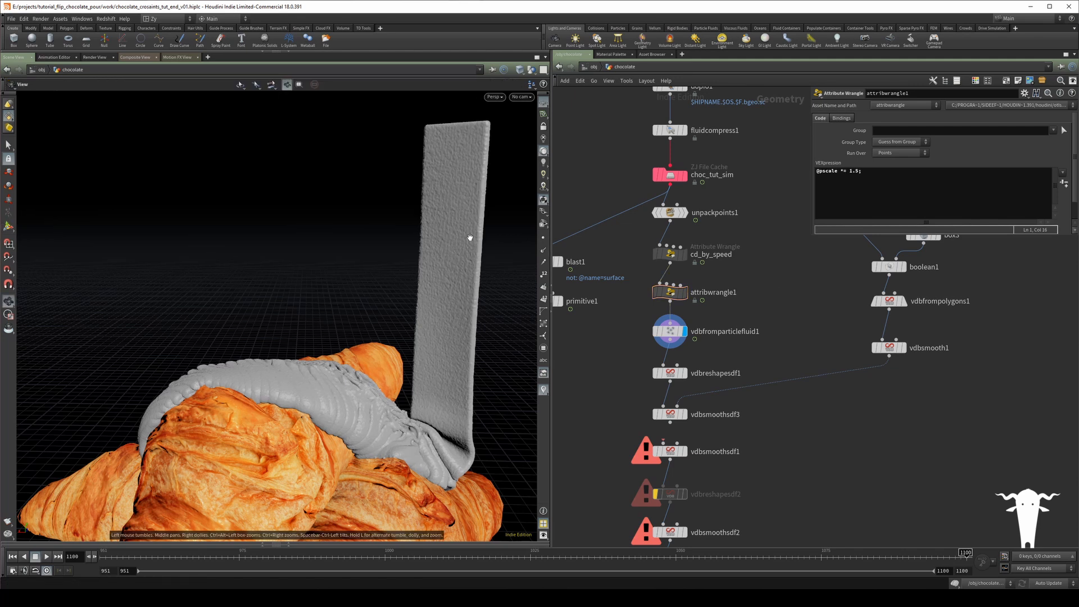
alt+drag(469, 239, 464, 243)
alt+right_drag(465, 244, 534, 150)
alt+middle_drag(447, 213, 400, 227)
alt+drag(400, 228, 382, 214)
alt+right_drag(383, 215, 379, 244)
key(Return)
- Set vdbfromparticlefluid1's Influence Scale to 3
scroll(641, 326, up, 3)
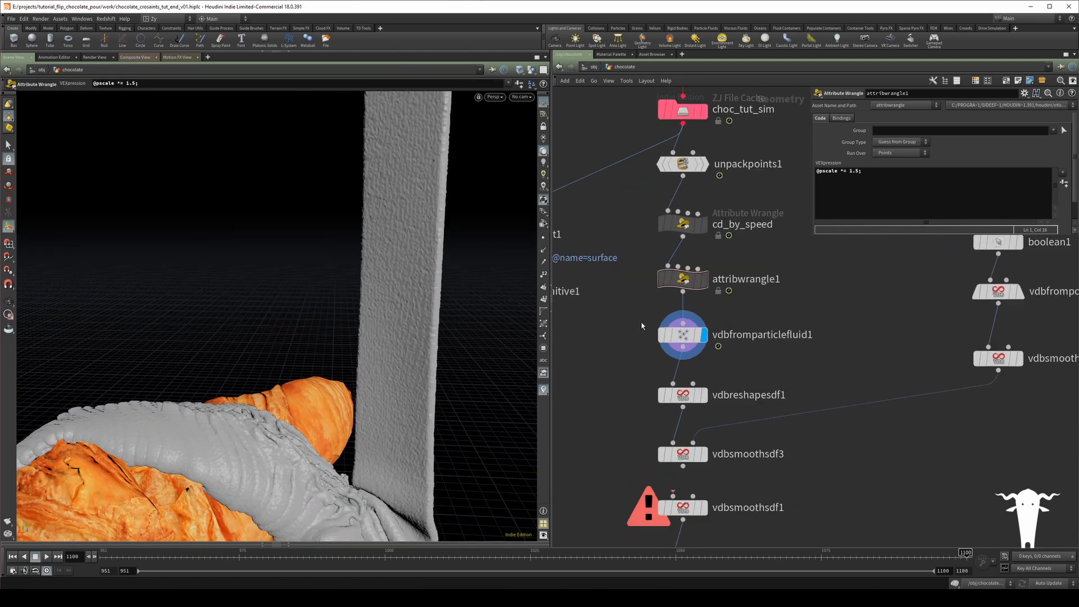
middle_drag(631, 322, 621, 320)
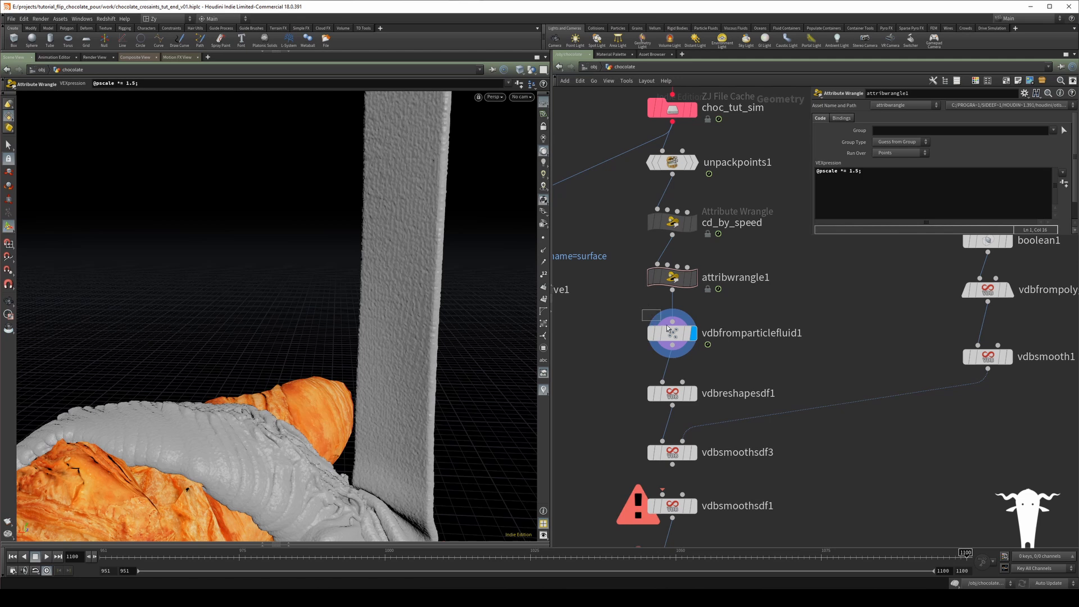
click(667, 325)
click(889, 198)
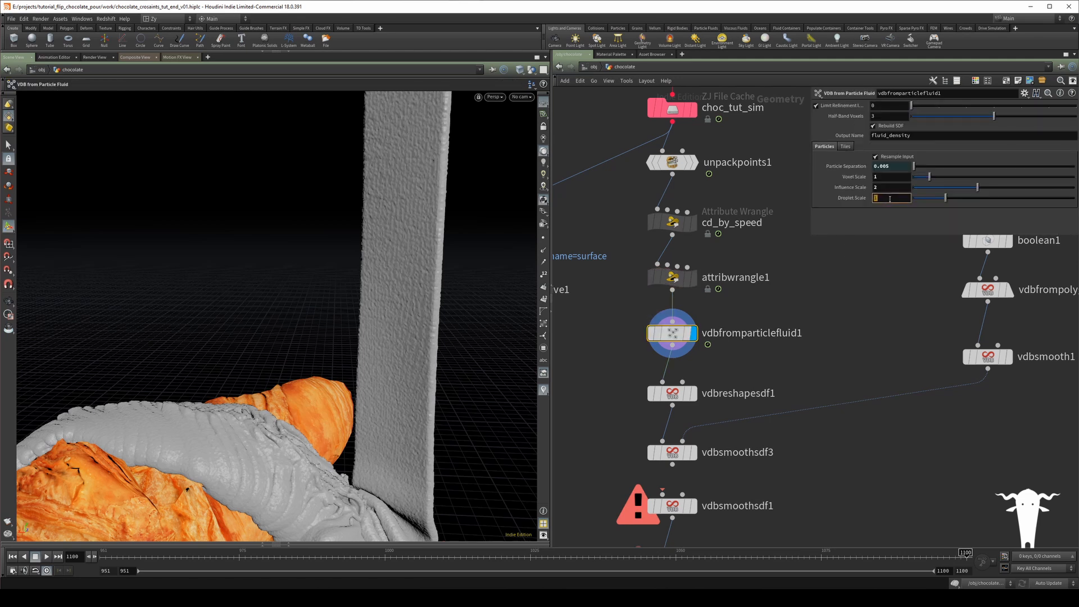
click(890, 189)
text(3)
key(Return)
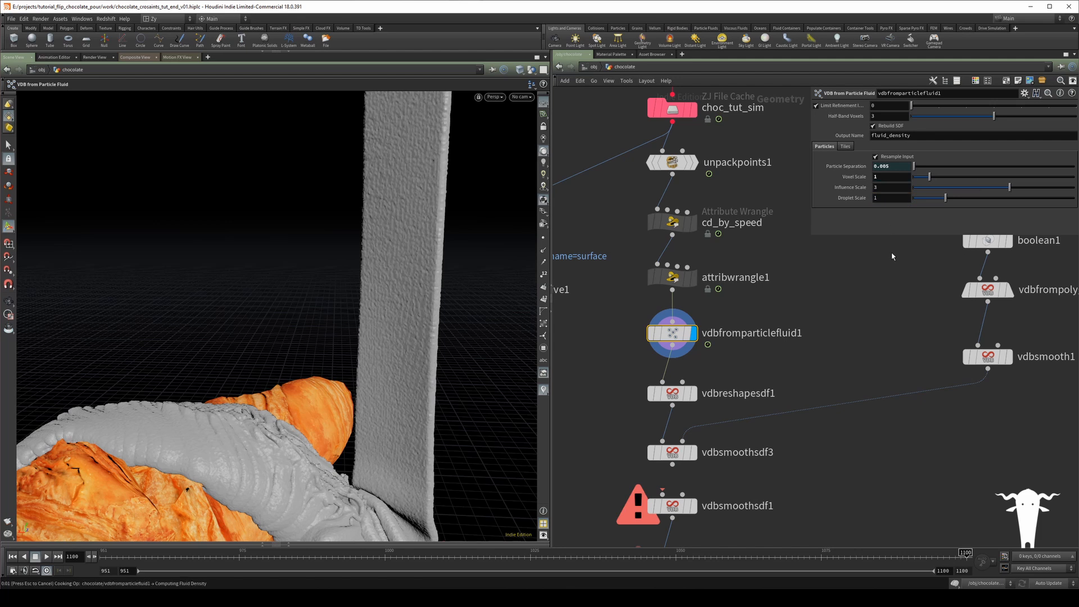
- Try Droplet Scale values of 0.9 and 1.5 on vdbfromparticlefluid1
click(885, 197)
text(0.9)
key(Return)
click(886, 200)
text(1.5)
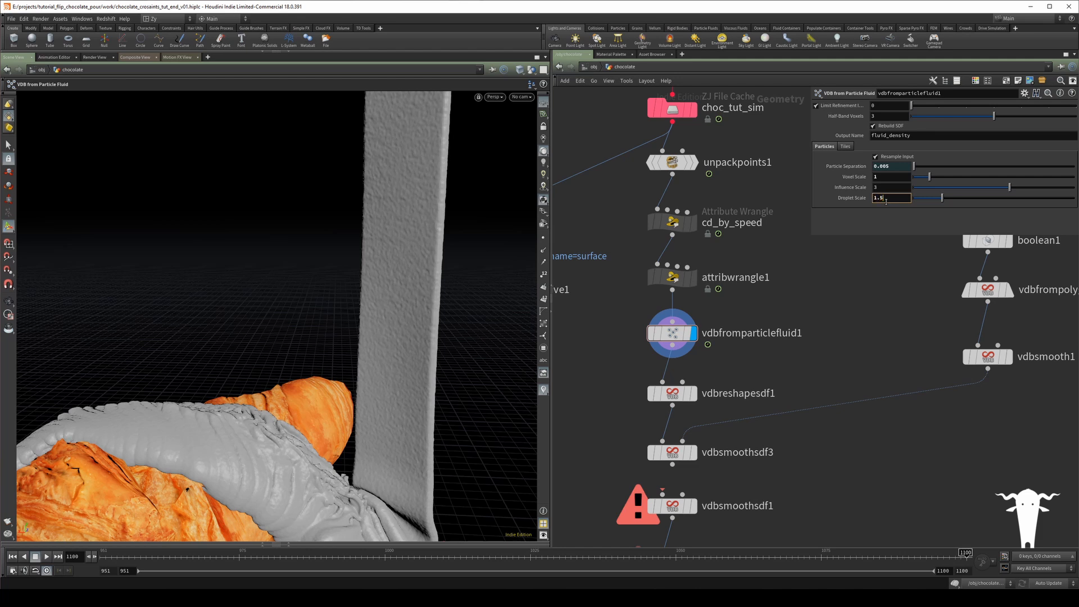
key(Return)
- Try a Droplet Scale of 0.5 on vdbfromparticlefluid1, and restore it to 1
click(885, 200)
double_click(892, 197)
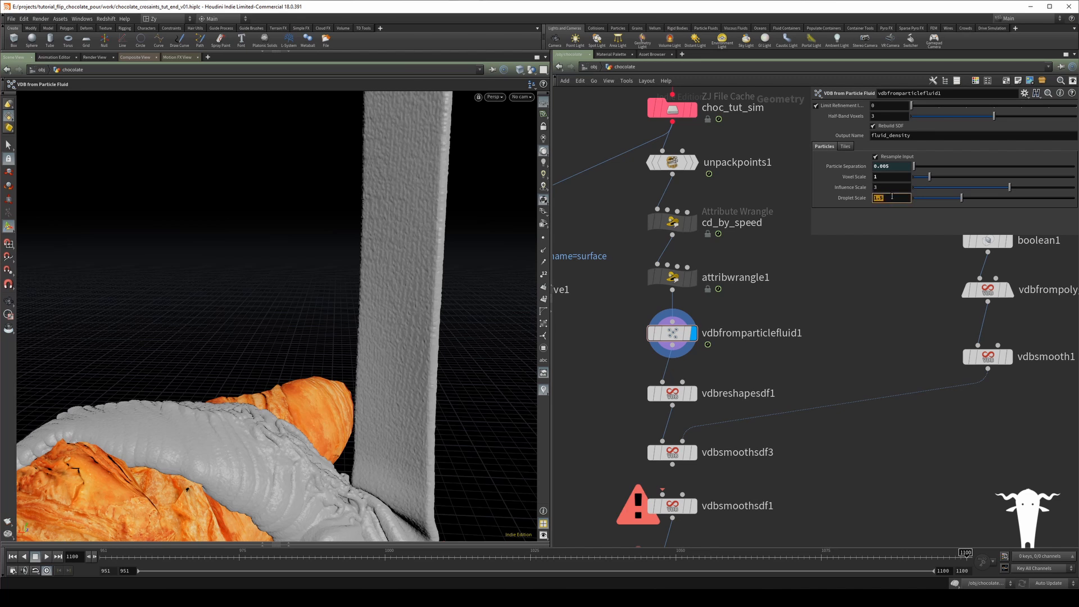
text(0.5)
key(Return)
click(889, 198)
double_click(889, 199)
text(1)
key(Return)
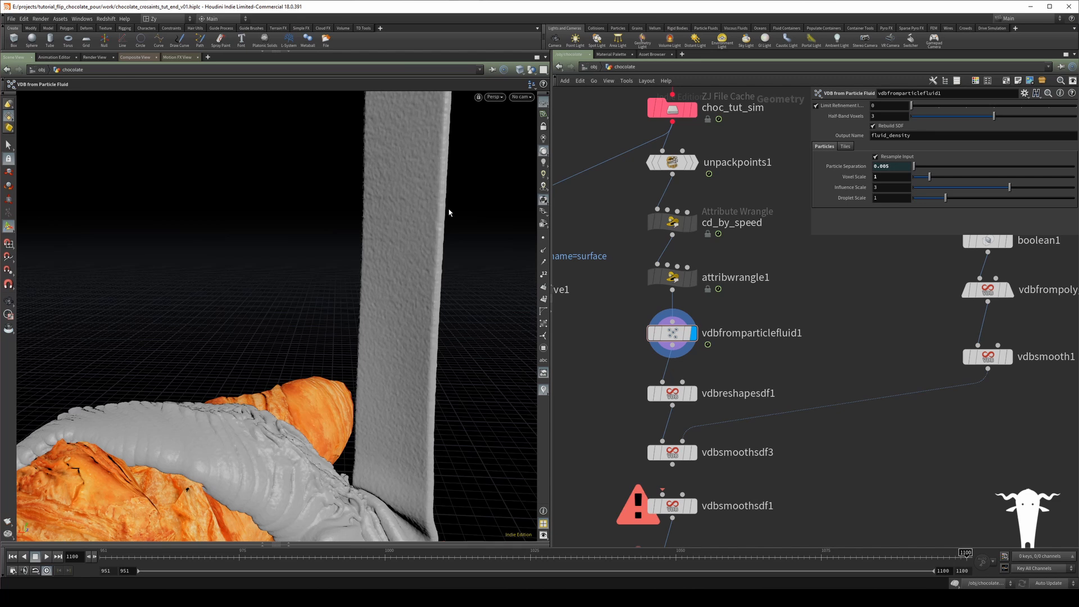
- Display vdbreshapesdf1 and vdbsmoothsdf3 one after the other to compare the dilated and masked-smoothed surfaces
scroll(640, 342, down, 3)
alt+right_drag(470, 330, 400, 285)
middle_drag(646, 350, 629, 262)
click(659, 290)
click(646, 293)
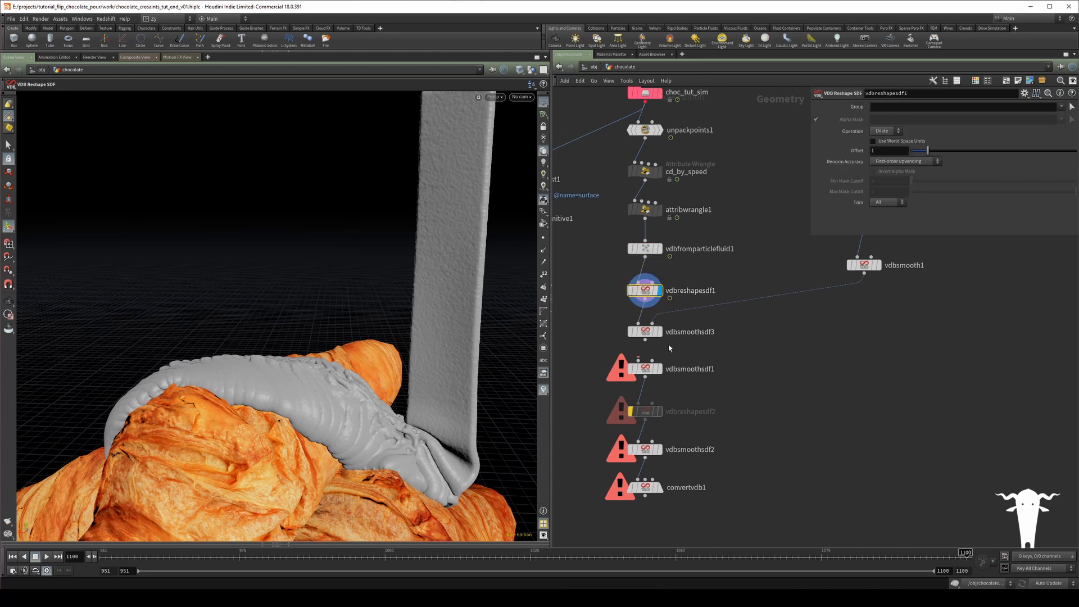
mouse_move(650, 336)
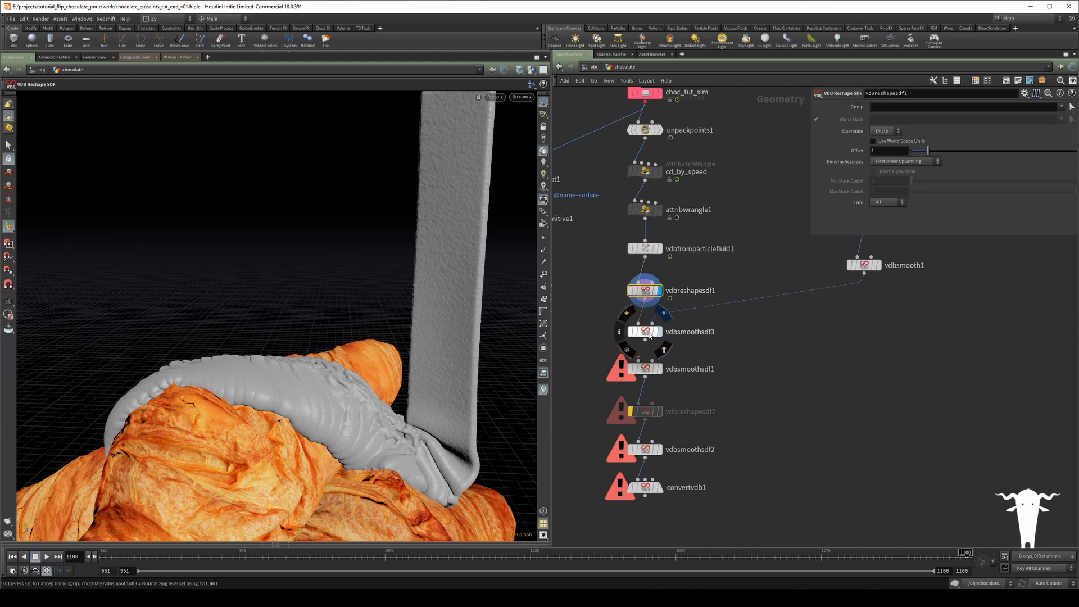
mouse_move(442, 261)
mouse_down()
mouse_move(453, 251)
mouse_move(422, 255)
mouse_up()
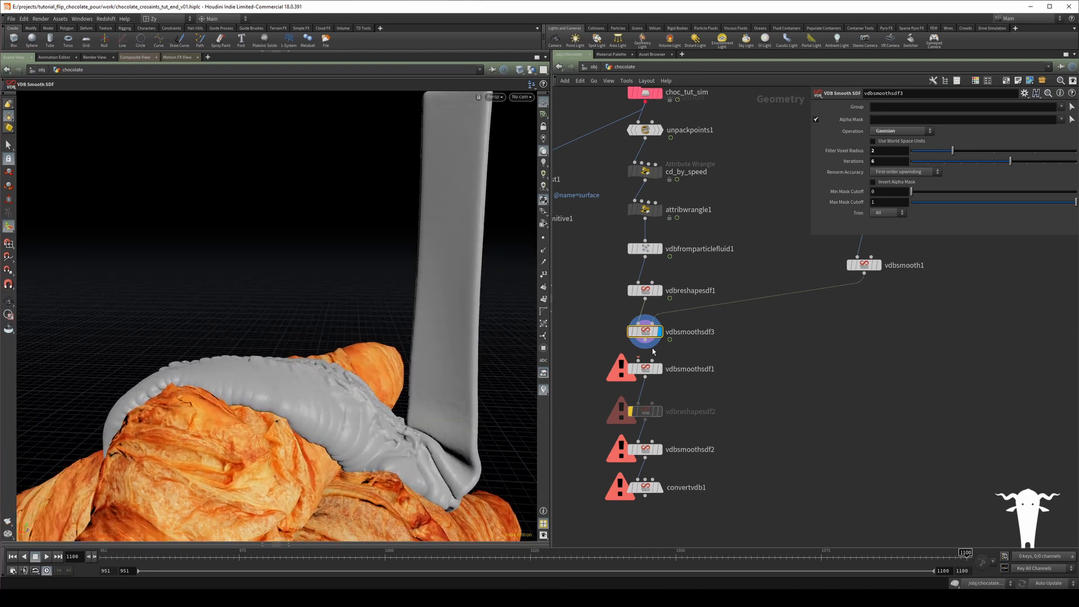
- Wire vdbsmoothsdf3's output into vdbsmoothsdf1 and display vdbsmoothsdf1 to examine the smoothed surface
drag(638, 360, 645, 340)
click(660, 369)
click(646, 371)
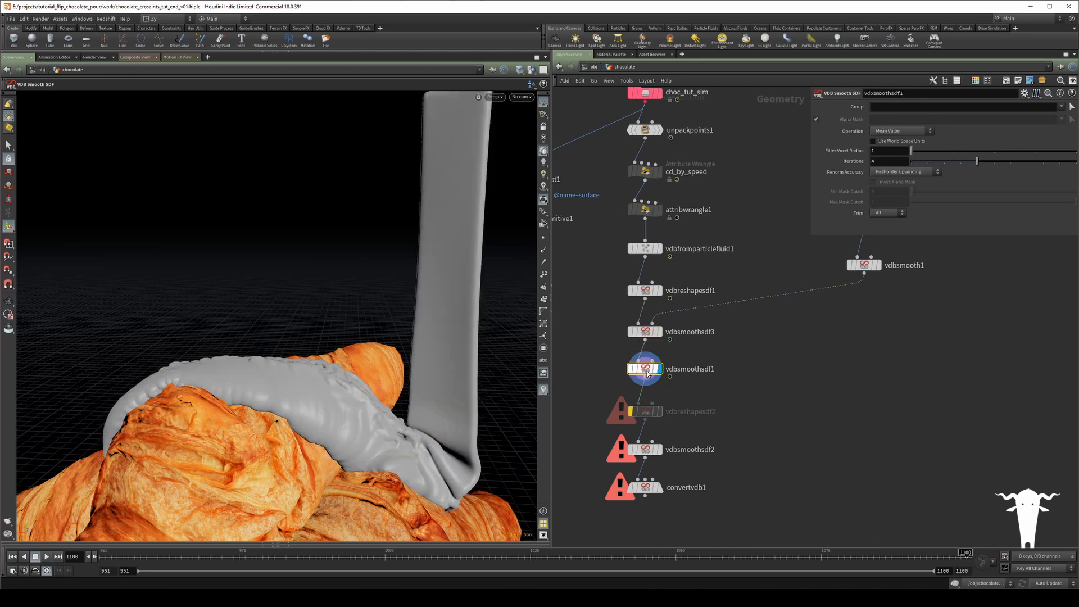
key(Escape)
drag(454, 337, 404, 348)
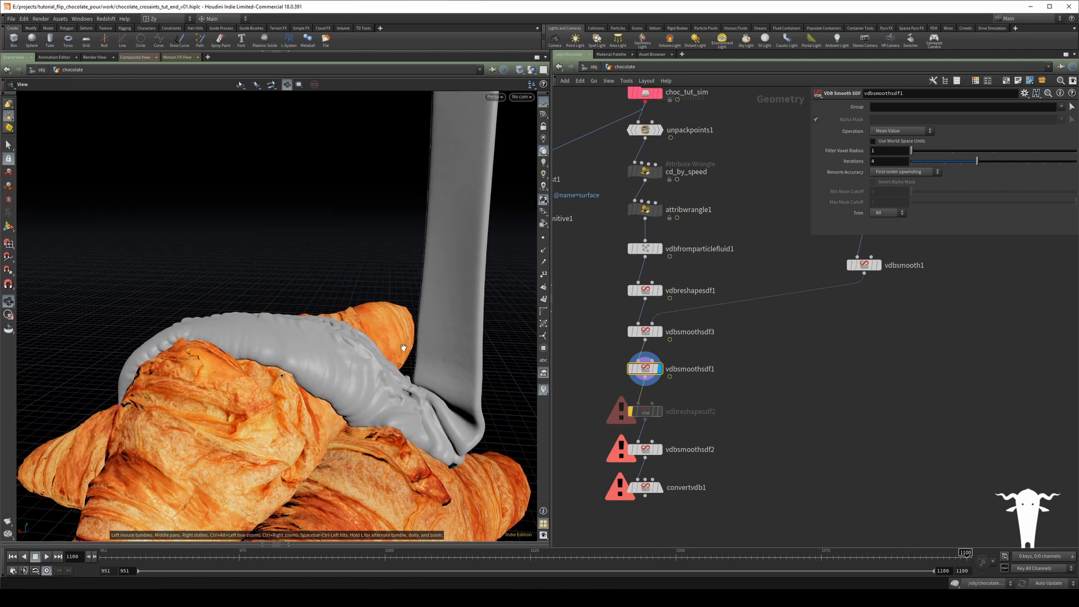
scroll(403, 347, down, 2)
alt+middle_drag(403, 347, 417, 373)
- Turn off the bypass on vdbreshapesdf2 and display the node
middle_drag(601, 395, 599, 315)
scroll(639, 348, up, 2)
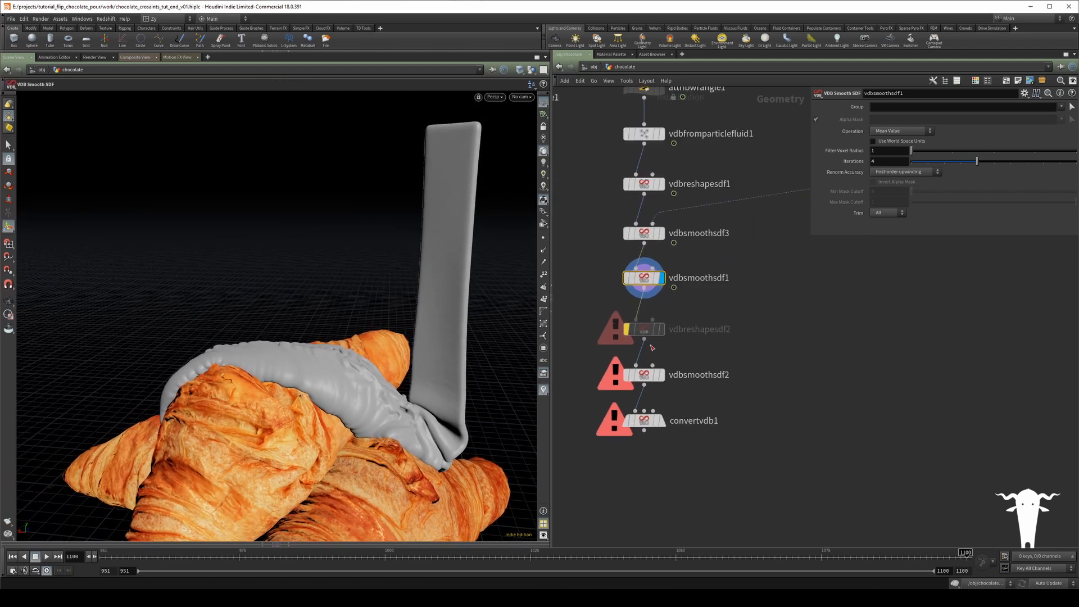
click(622, 307)
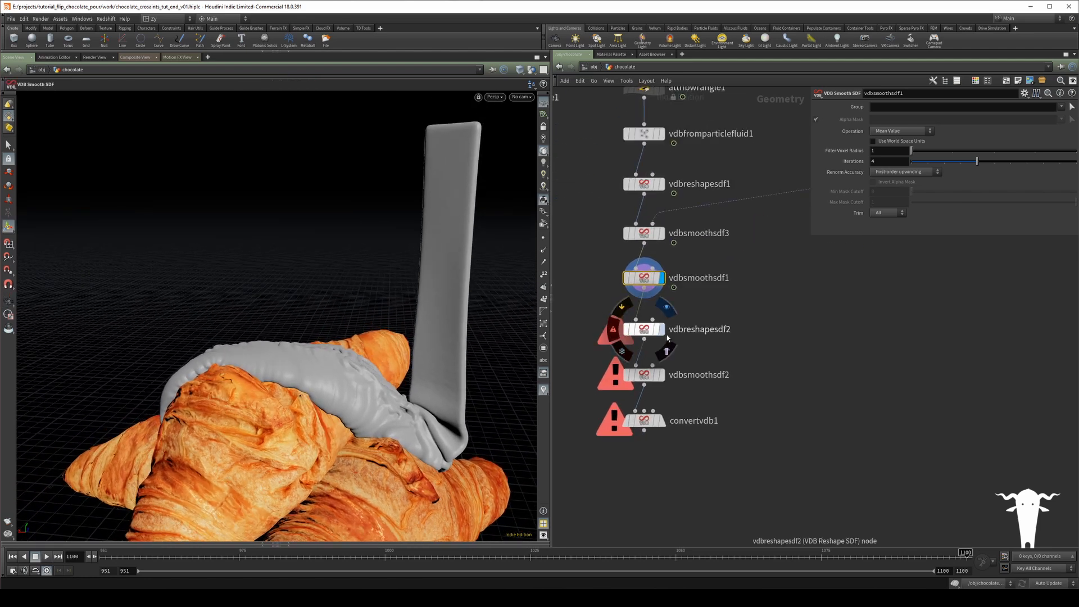
click(662, 329)
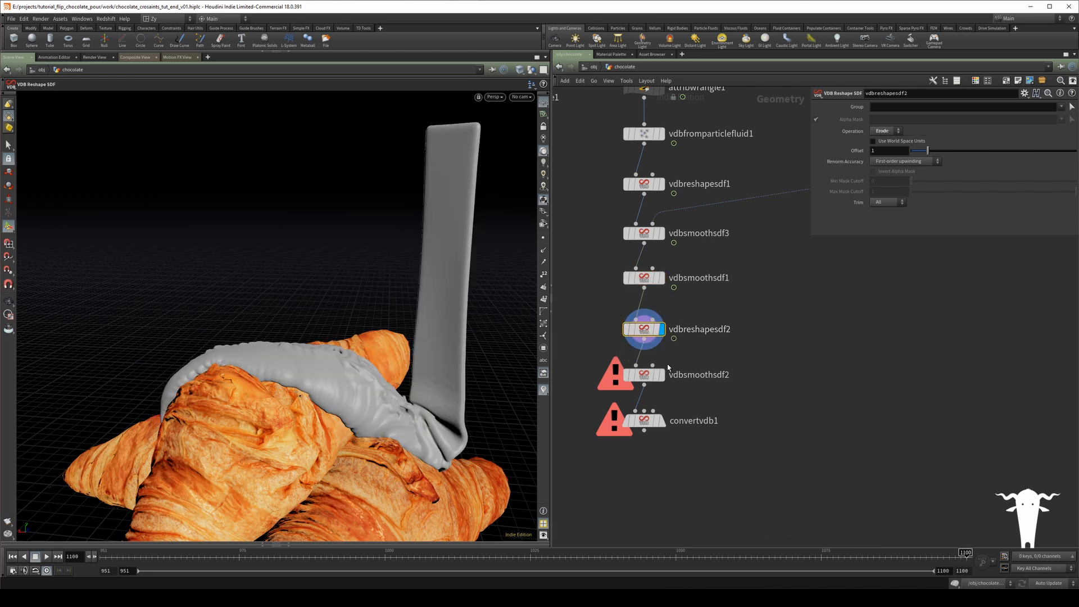
- Display vdbsmoothsdf2, followed by the final convertvdb1 mesh
click(660, 375)
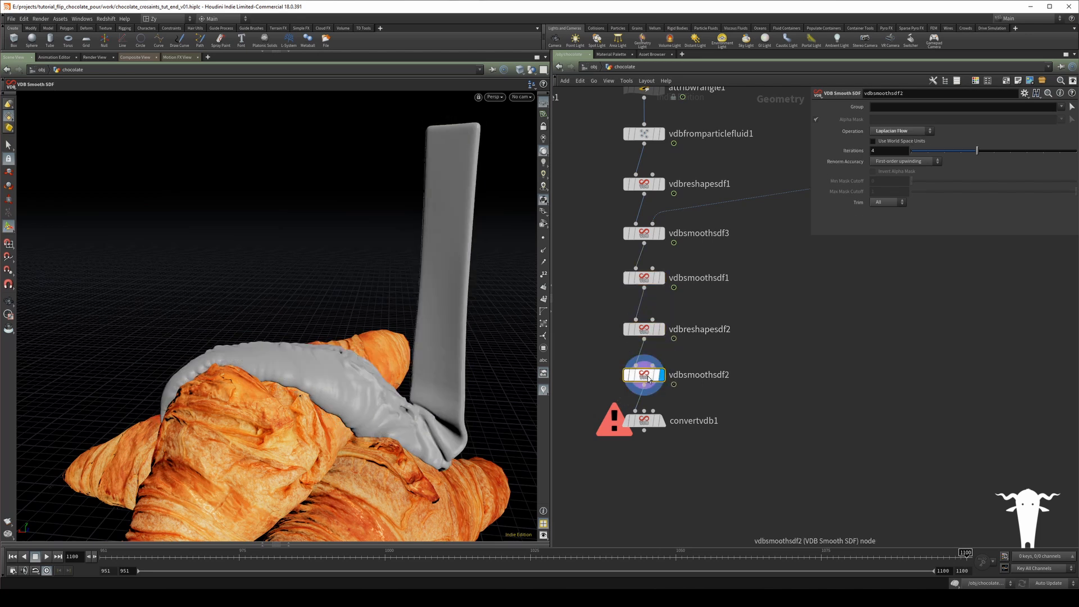
click(667, 432)
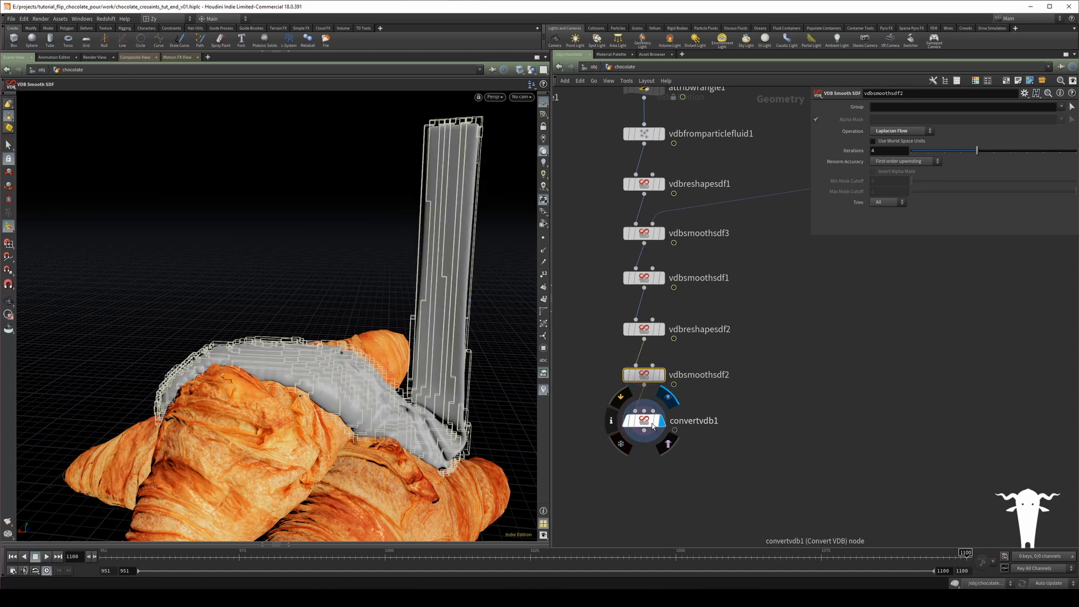
drag(458, 322, 437, 295)
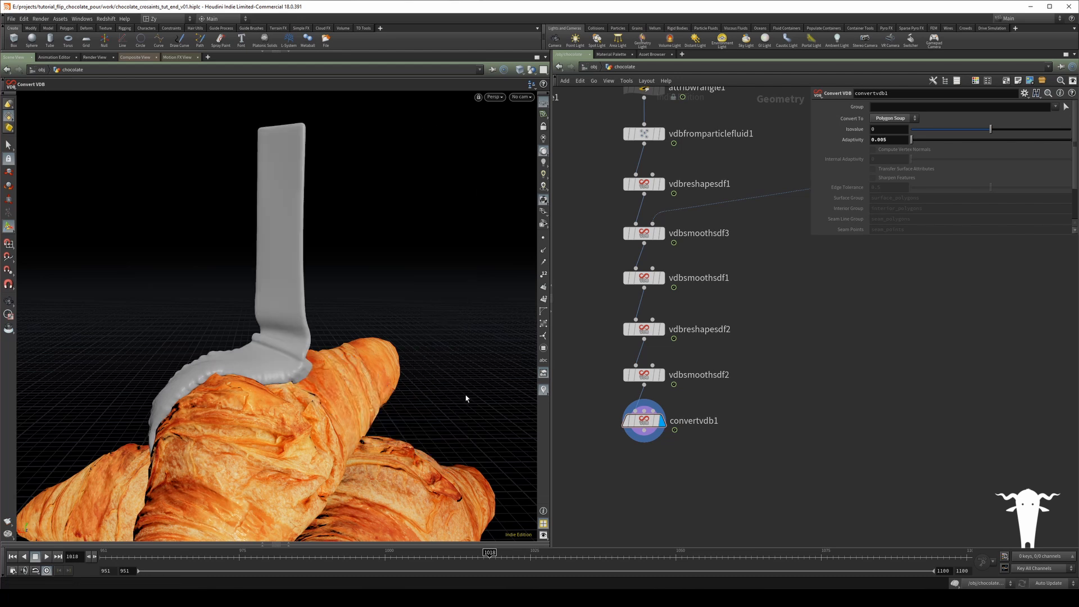
- Examine the converted chocolate mesh on the croissants at frame 1018
key(Escape)
drag(466, 395, 296, 341)
right_drag(296, 341, 340, 329)
mouse_move(339, 330)
mouse_down()
mouse_move(328, 347)
mouse_move(229, 378)
mouse_move(241, 352)
mouse_move(272, 343)
mouse_move(293, 374)
mouse_move(279, 362)
mouse_move(359, 332)
mouse_move(397, 335)
mouse_move(253, 337)
mouse_move(322, 337)
mouse_up()
key(Escape)
key(Return)
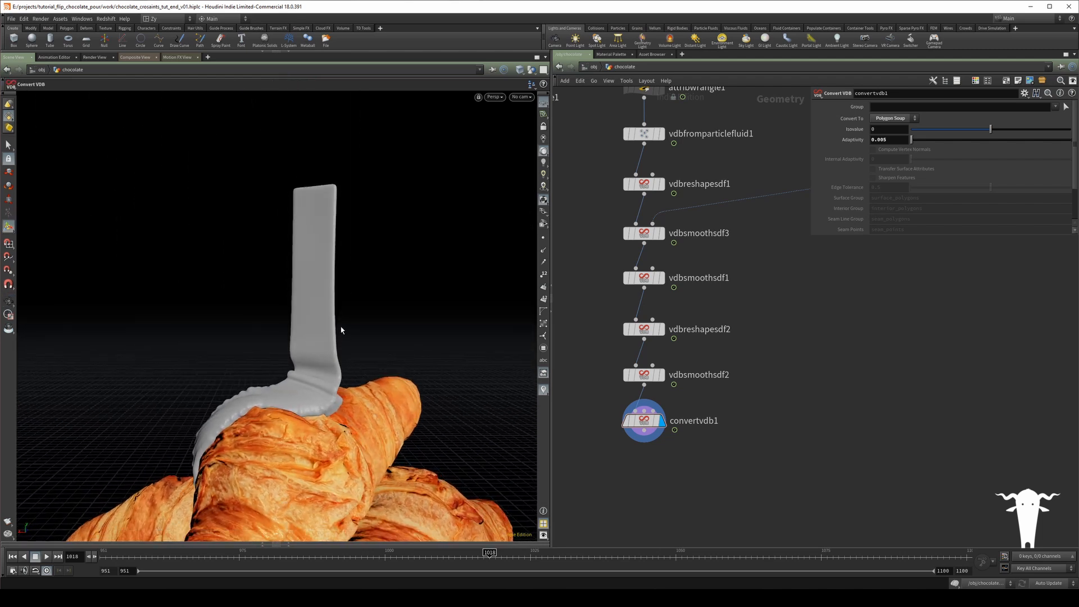
- Hide the network editor's parameter dialog, bring the full meshing chain into view, and activate the viewport's Select tool
middle_drag(699, 468, 696, 422)
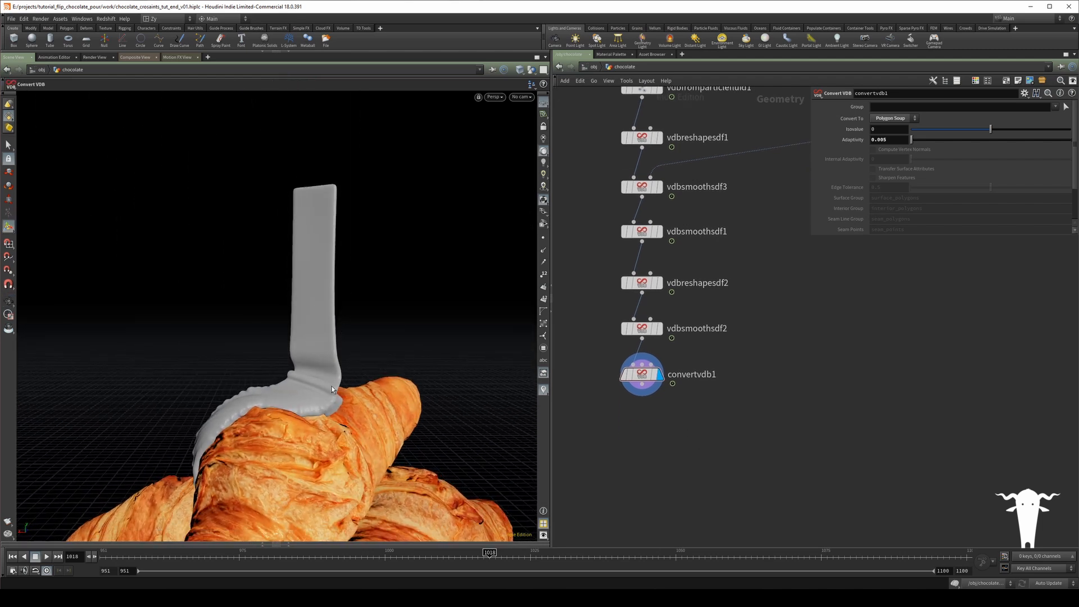
key(p)
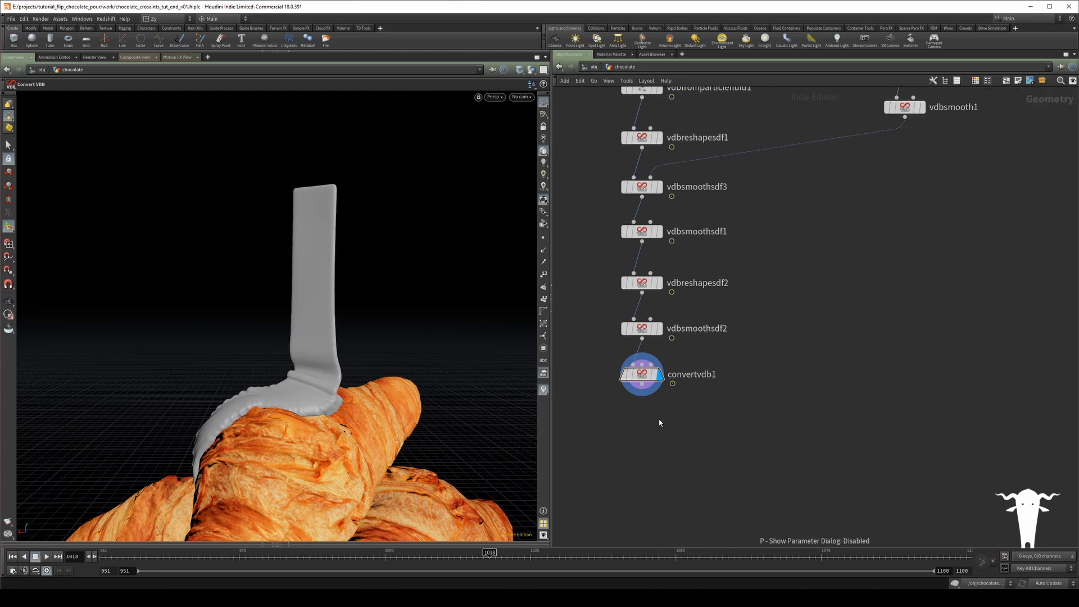
scroll(668, 419, down, 4)
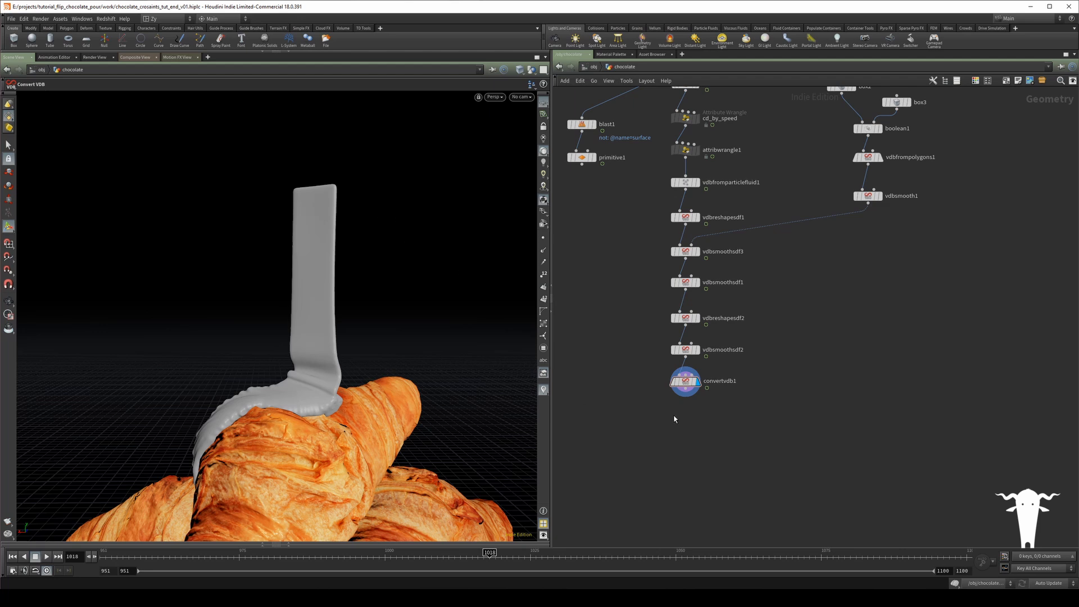
middle_drag(674, 419, 662, 469)
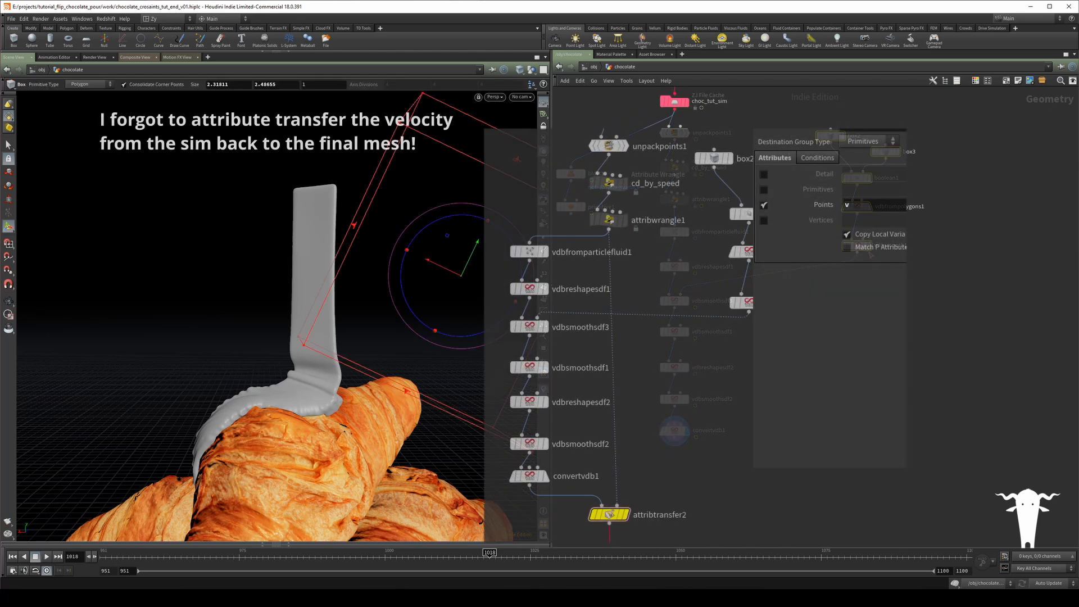
click(8, 146)
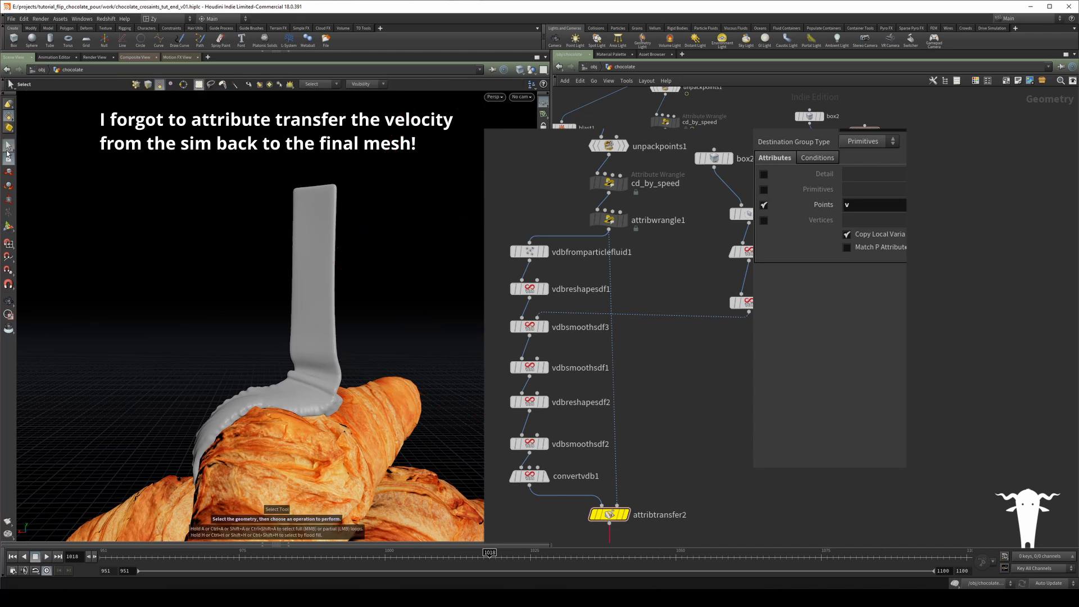